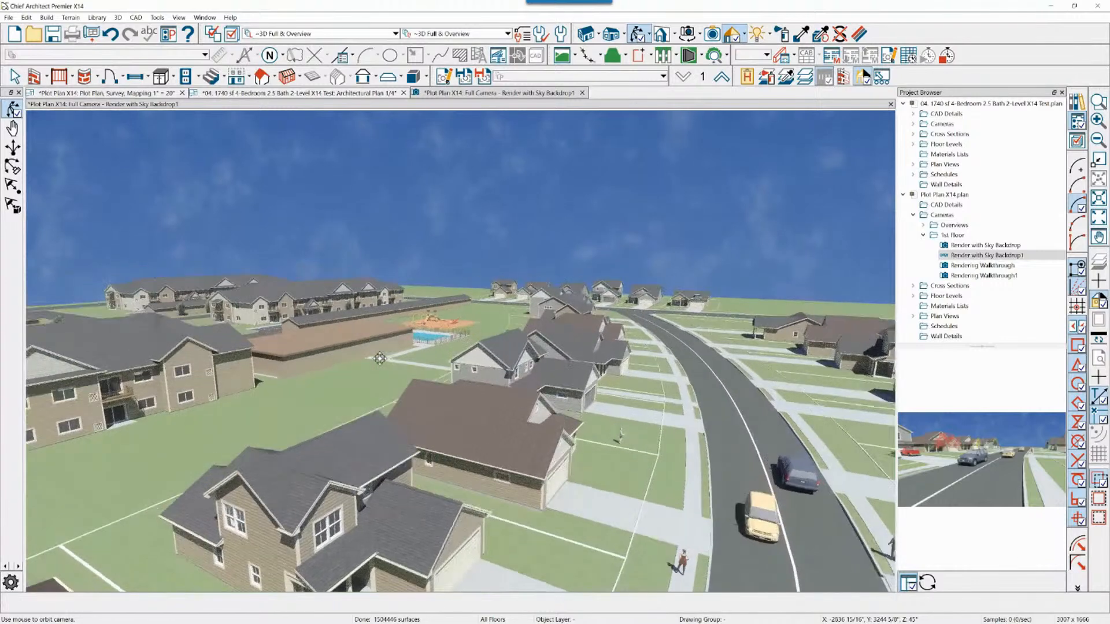
Examine the rendered housing development from higher above, taking in the houses, pool, playground and apartment blocks
key("Escape")
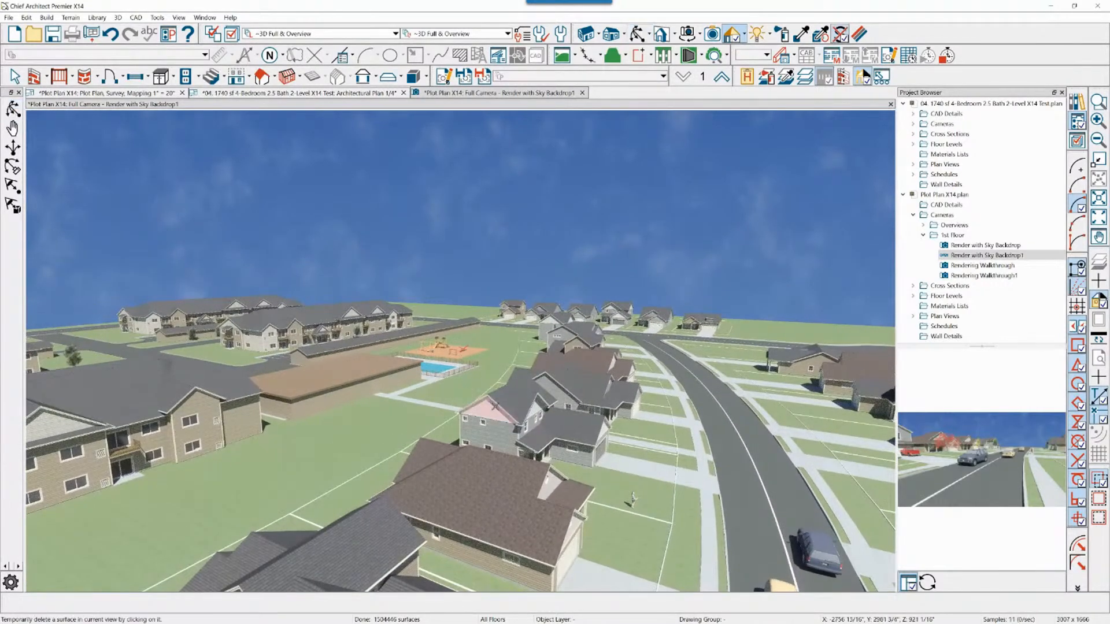
left_click(568, 372)
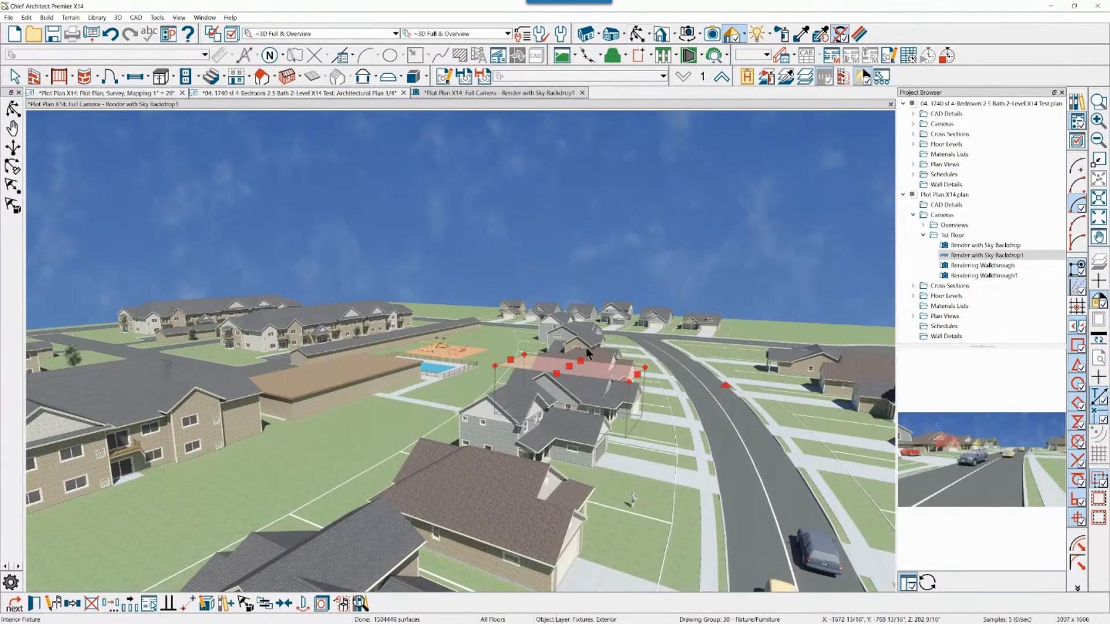
left_click(603, 309)
key("space")
left_click_drag(645, 238, 451, 393)
left_click_drag(515, 339, 600, 221)
key("x")
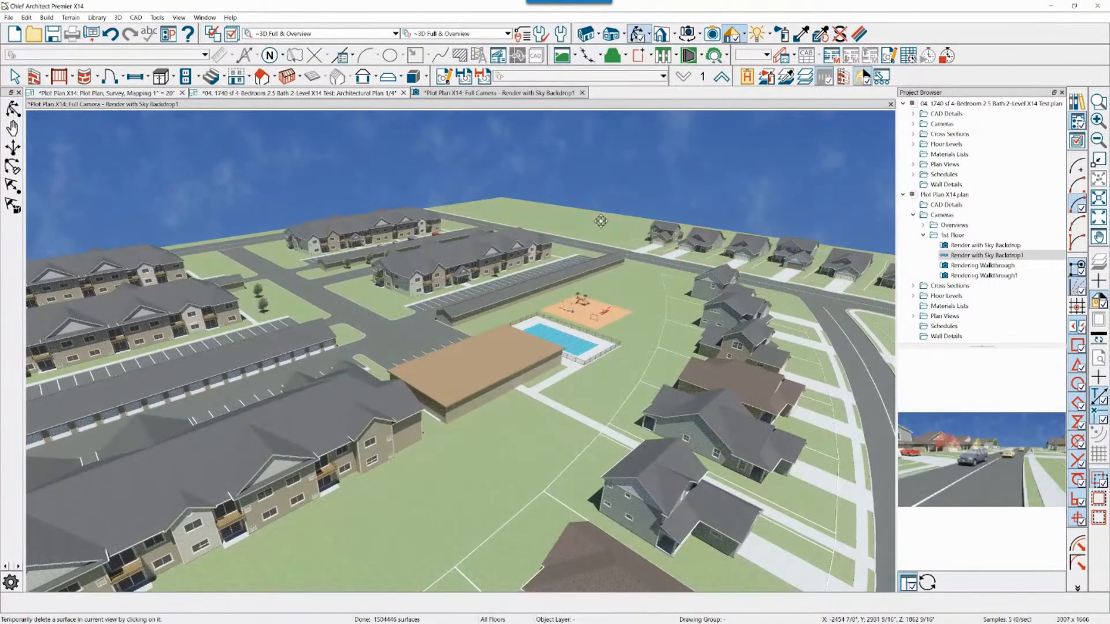
key("x")
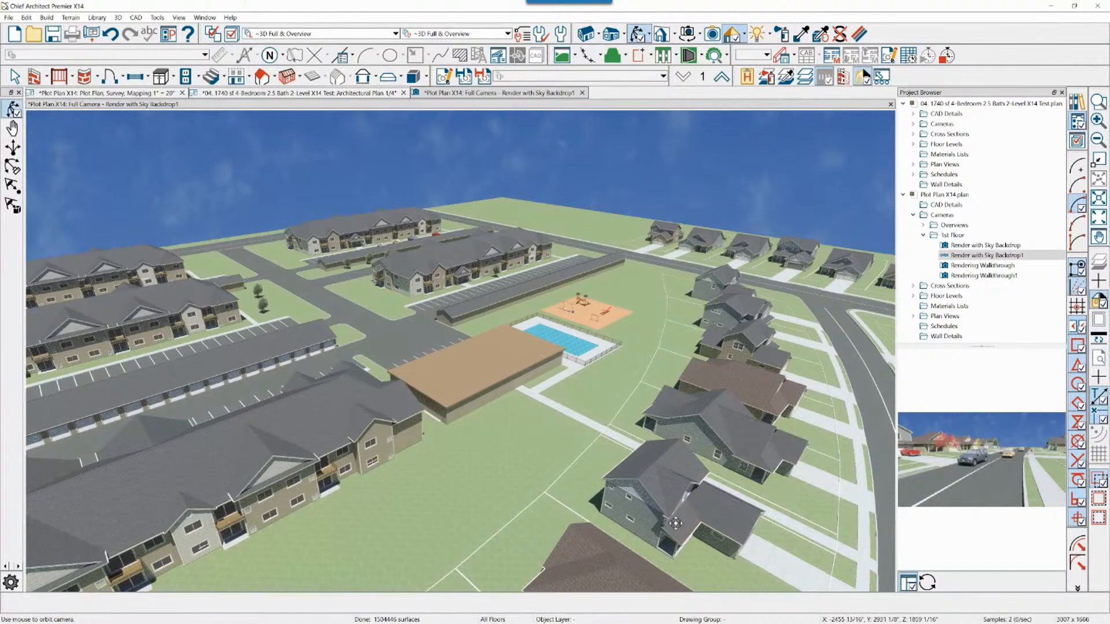
Inspect the near apartment building up close, from its facade and roof through to its interior
left_click_drag(339, 445, 356, 444)
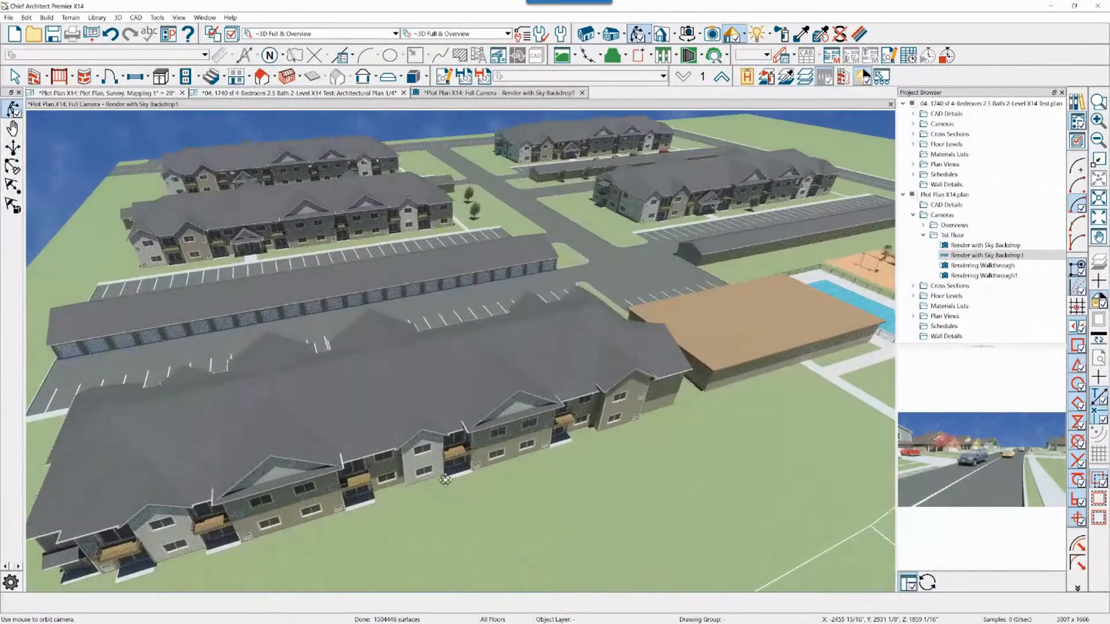
left_click_drag(449, 486, 450, 486)
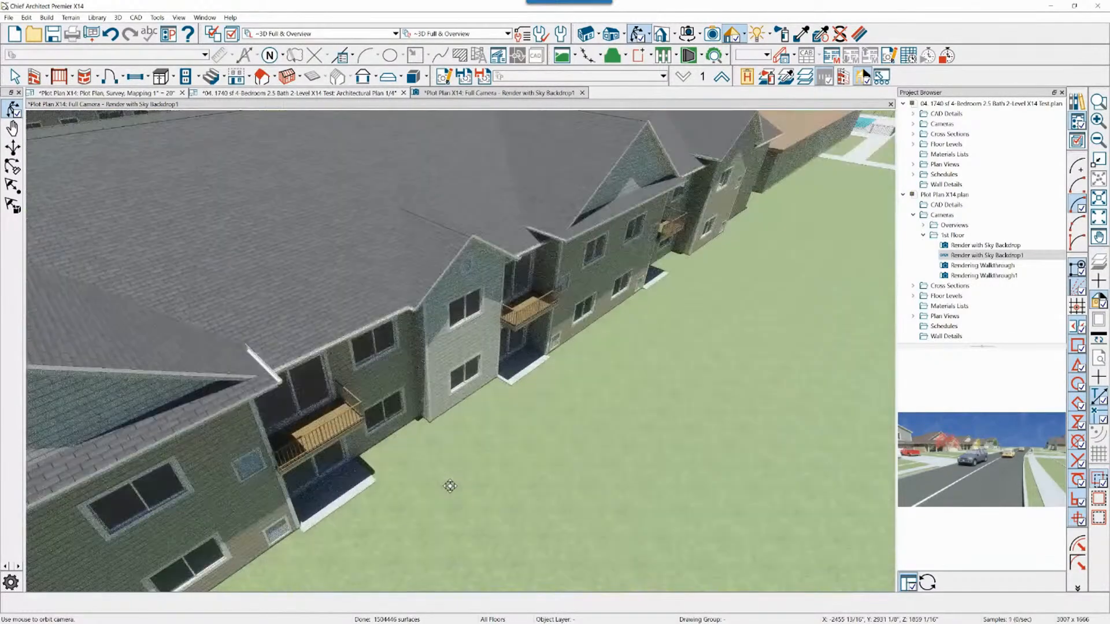
scroll(450, 486, "up", 10)
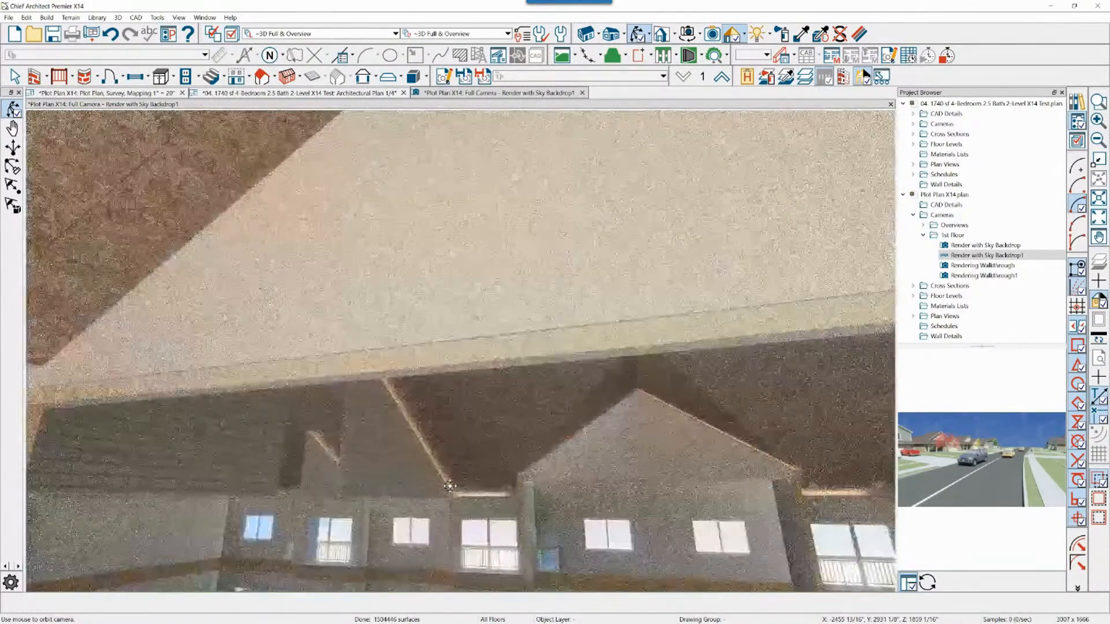
scroll(449, 486, "up", 3)
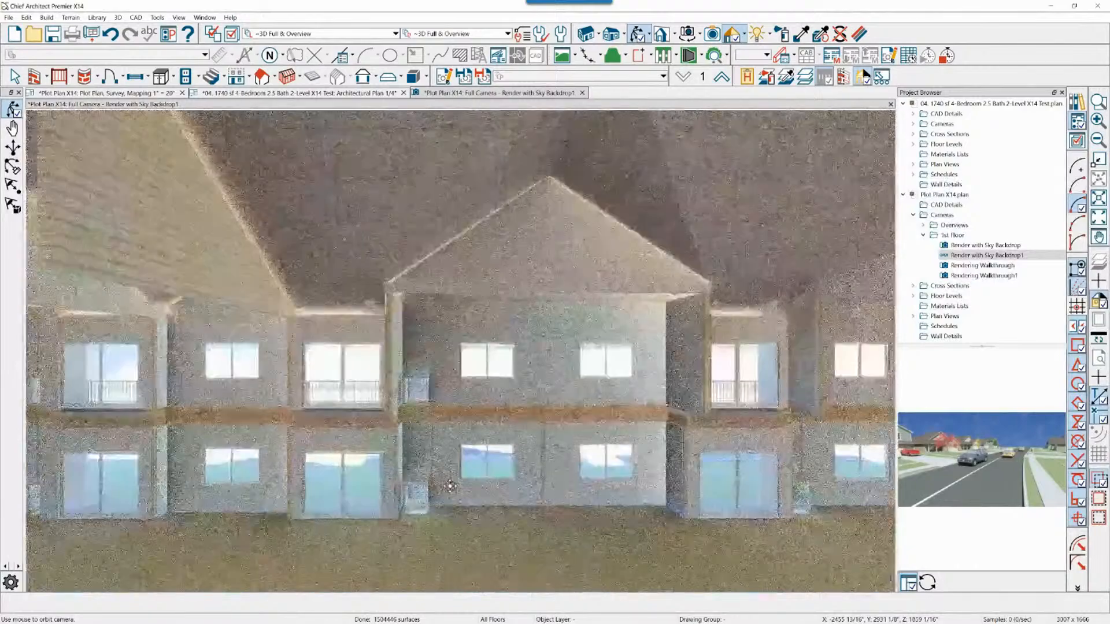
left_click_drag(450, 486, 449, 486)
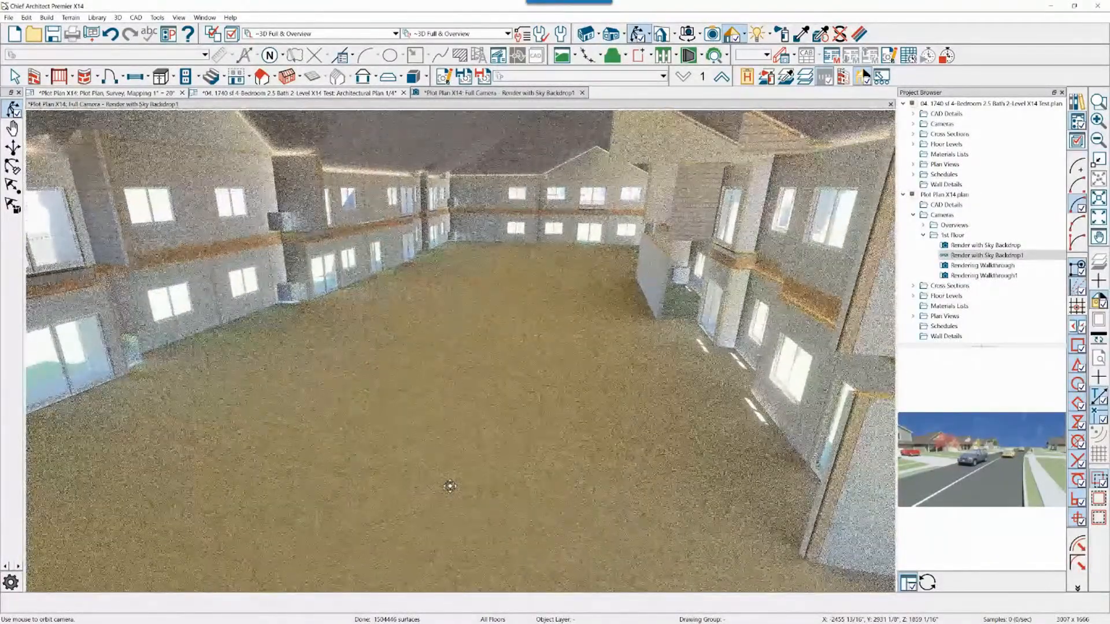
Examine the surrounding houses, garages and apartments from a viewpoint above the apartment building's roof
left_click(840, 34)
left_click(637, 34)
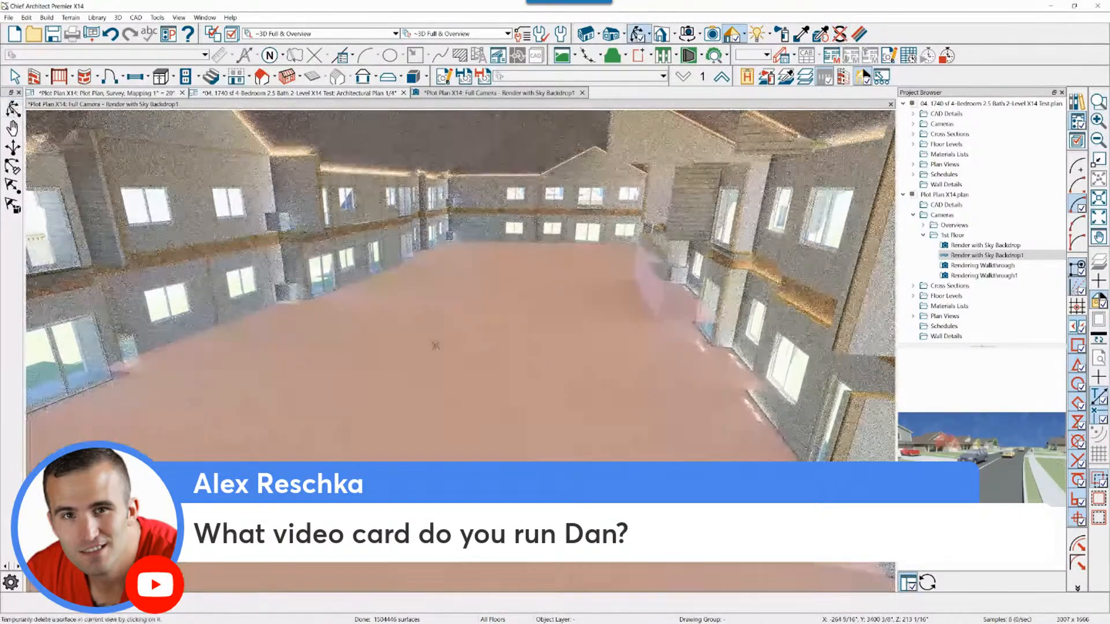
middle_click_drag(436, 345, 430, 341)
middle_click_drag(386, 622, 393, 619)
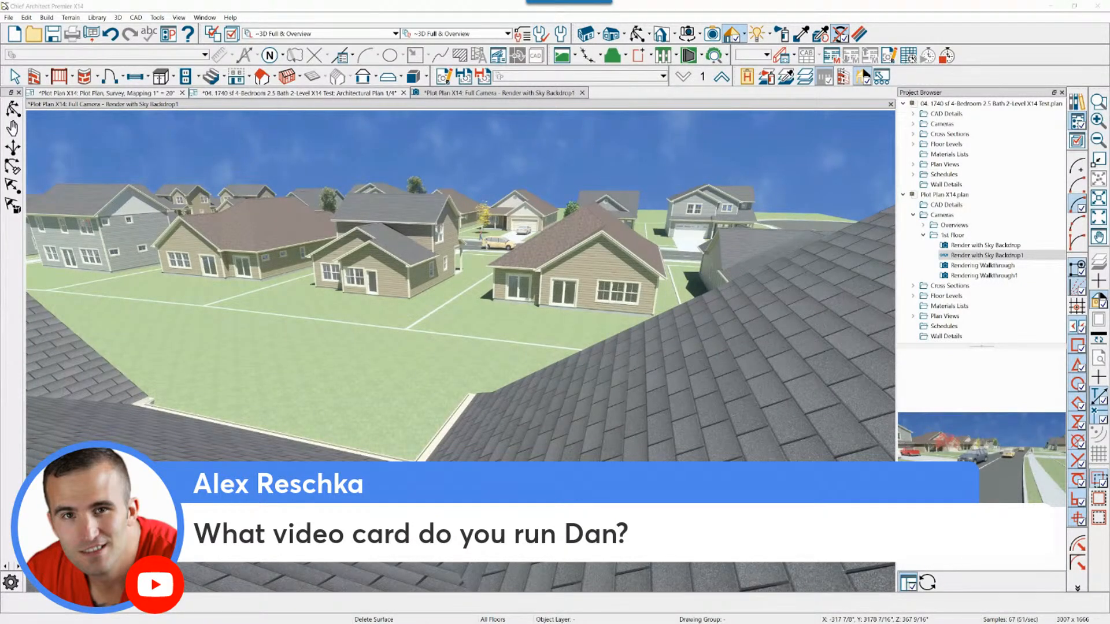
middle_click_drag(414, 534, 411, 537)
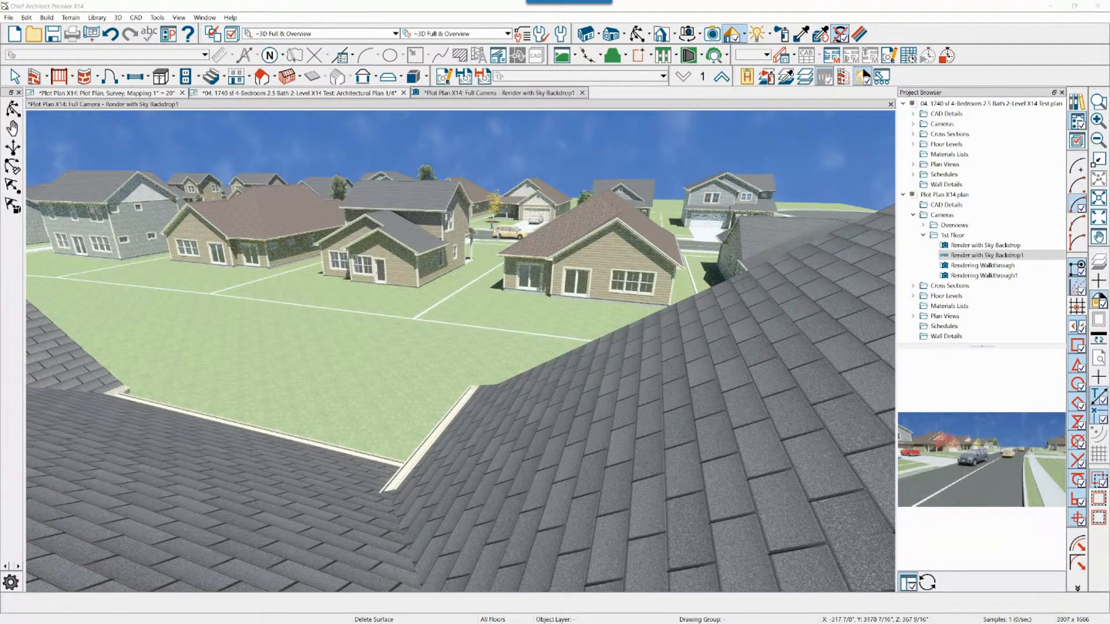
left_click_drag(732, 26, 602, 75)
left_click(634, 258)
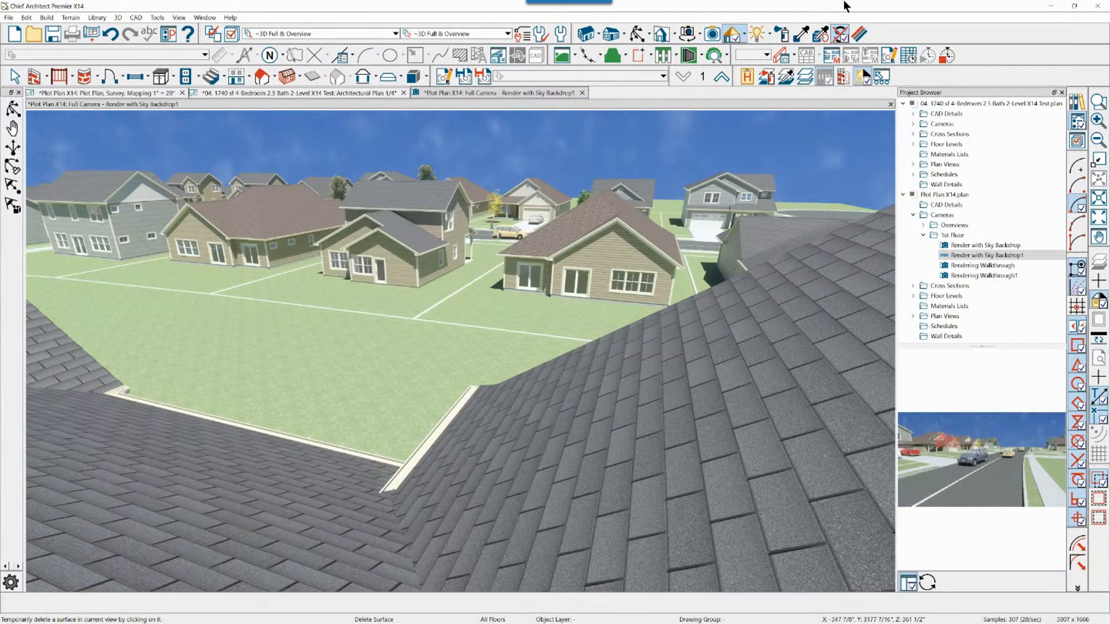
middle_click_drag(798, 128, 693, 238)
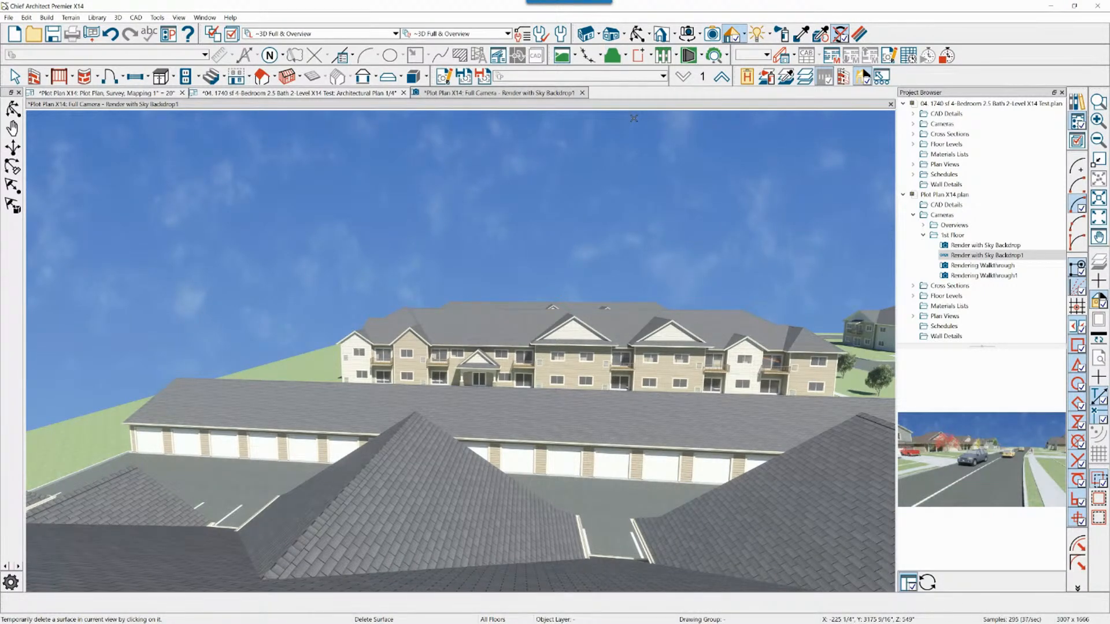
middle_click_drag(632, 160, 697, 152)
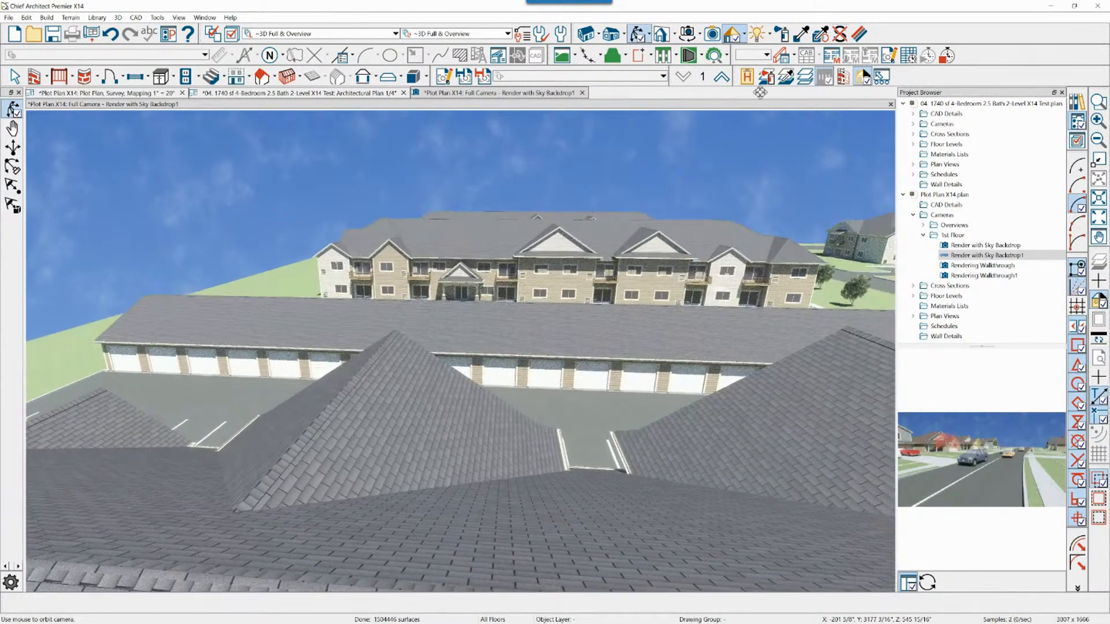
Switch the camera view to the Standard rendering technique and look around the neighborhood from the rooftops
left_click(745, 36)
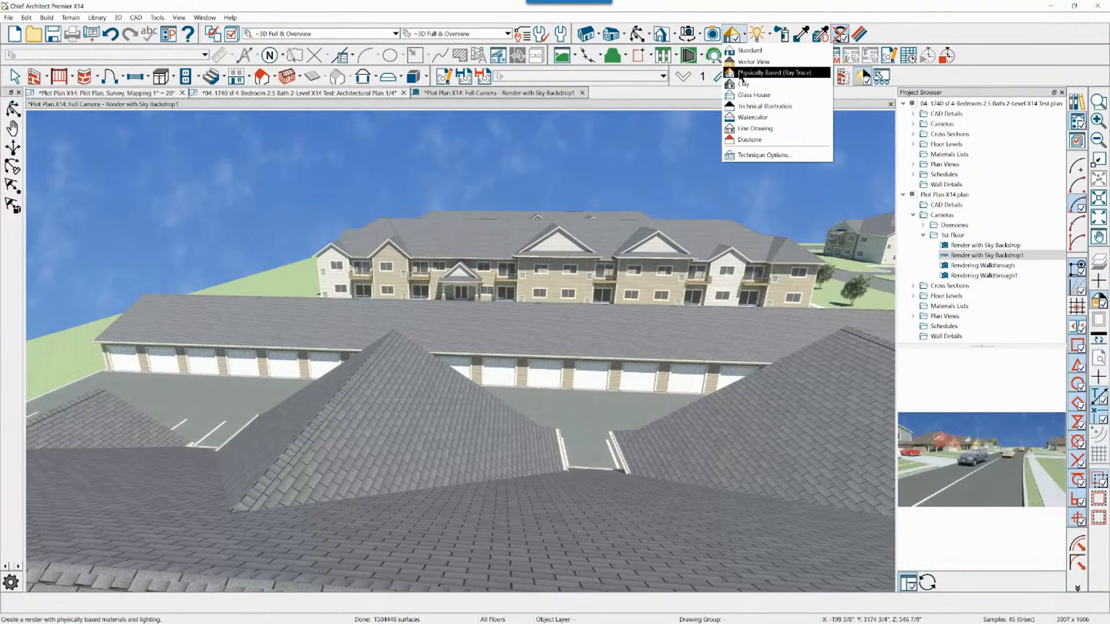
left_click(751, 50)
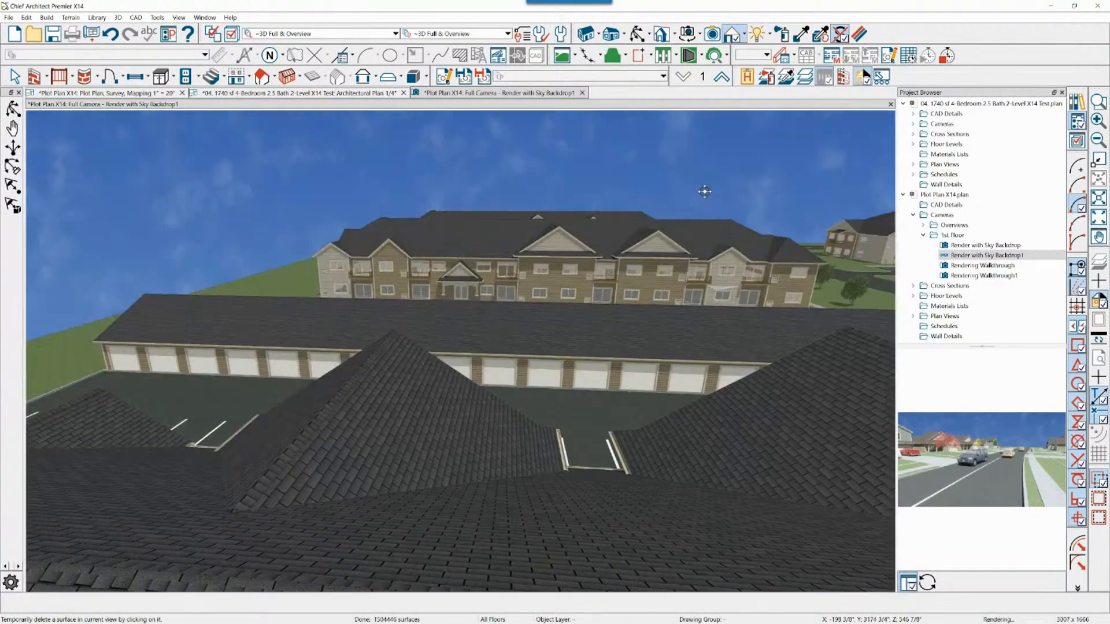
middle_click_drag(704, 191, 675, 203)
left_click(768, 37)
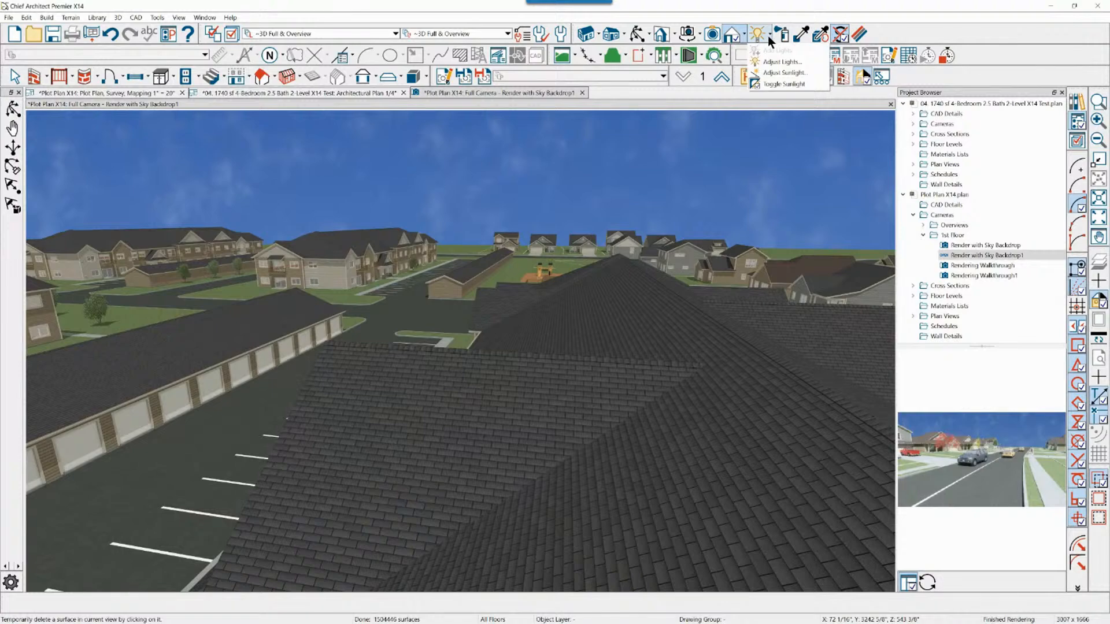
left_click(783, 22)
middle_click_drag(727, 245, 724, 248)
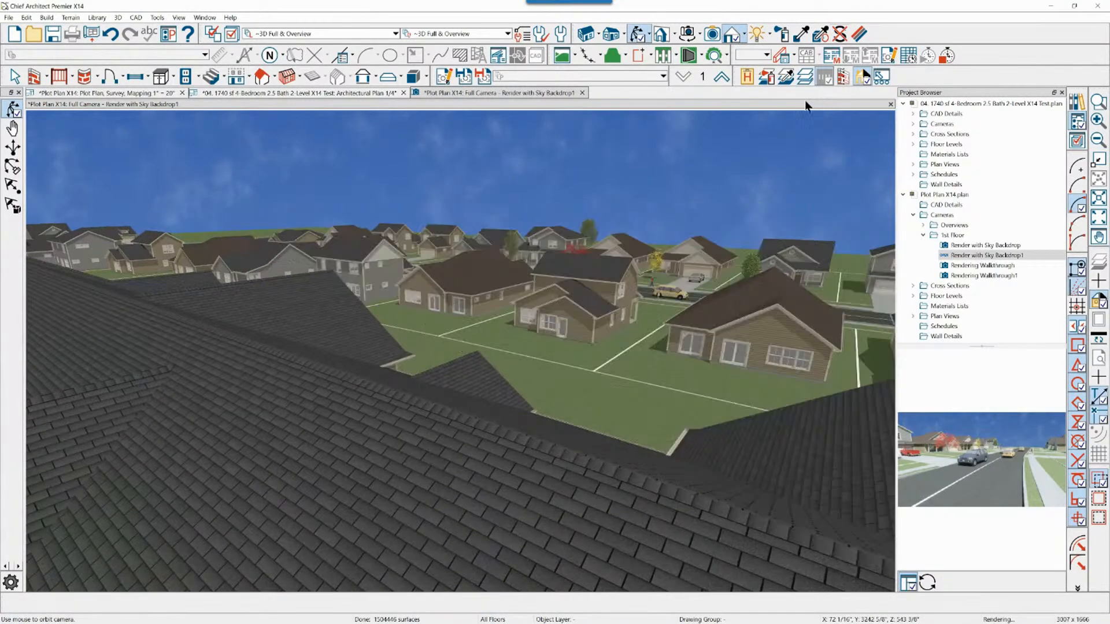
Close the rendered camera view without saving the camera, keeping the plot plan open
left_click(889, 105)
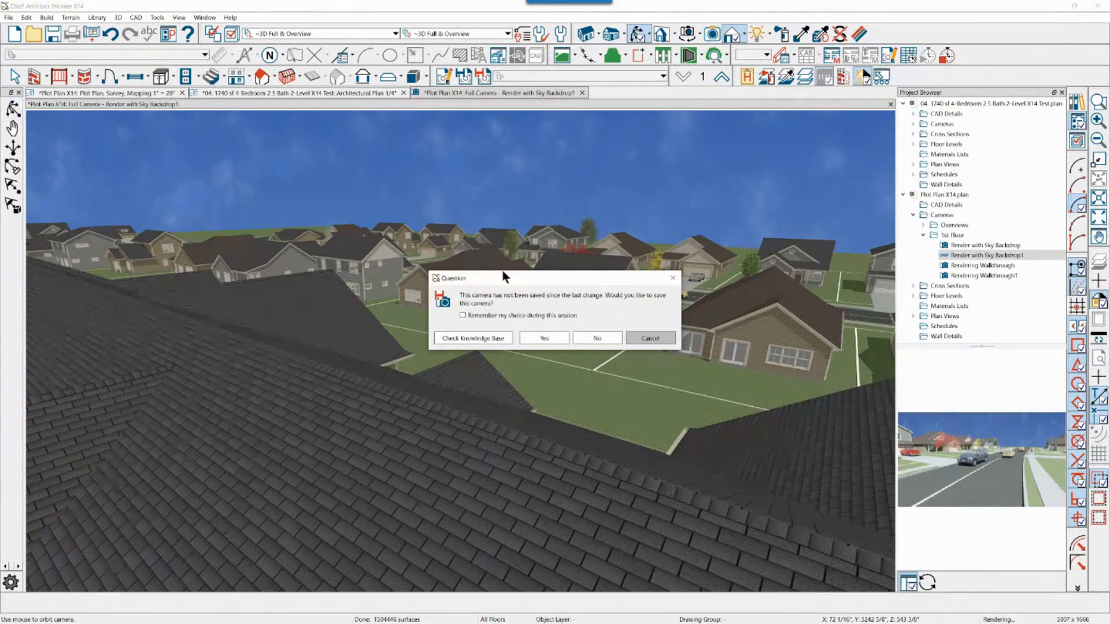
left_click(598, 335)
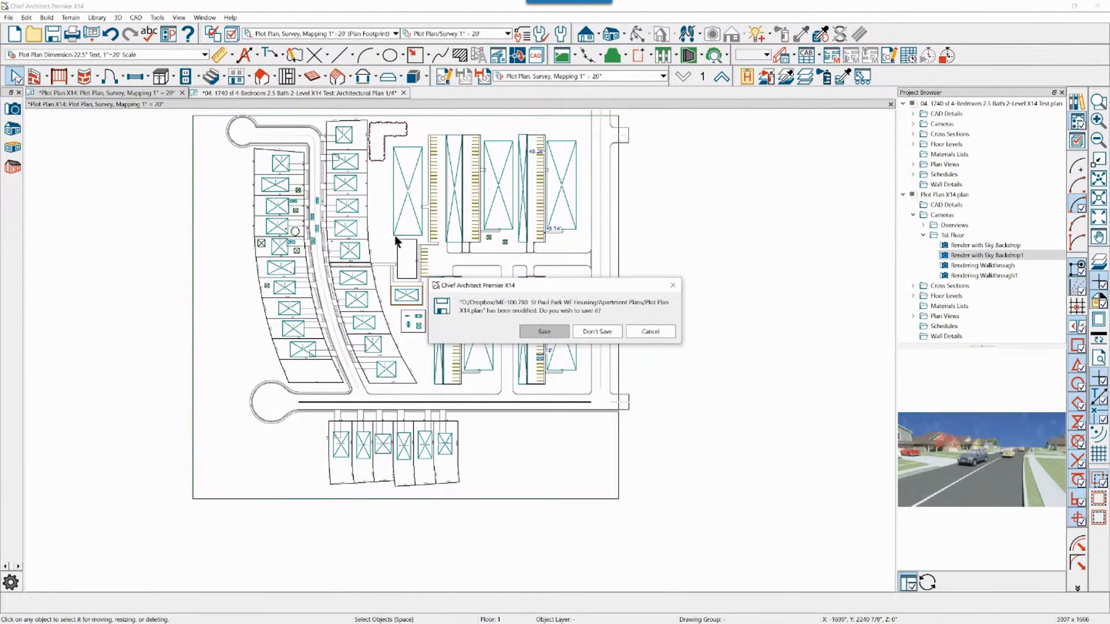
left_click(599, 330)
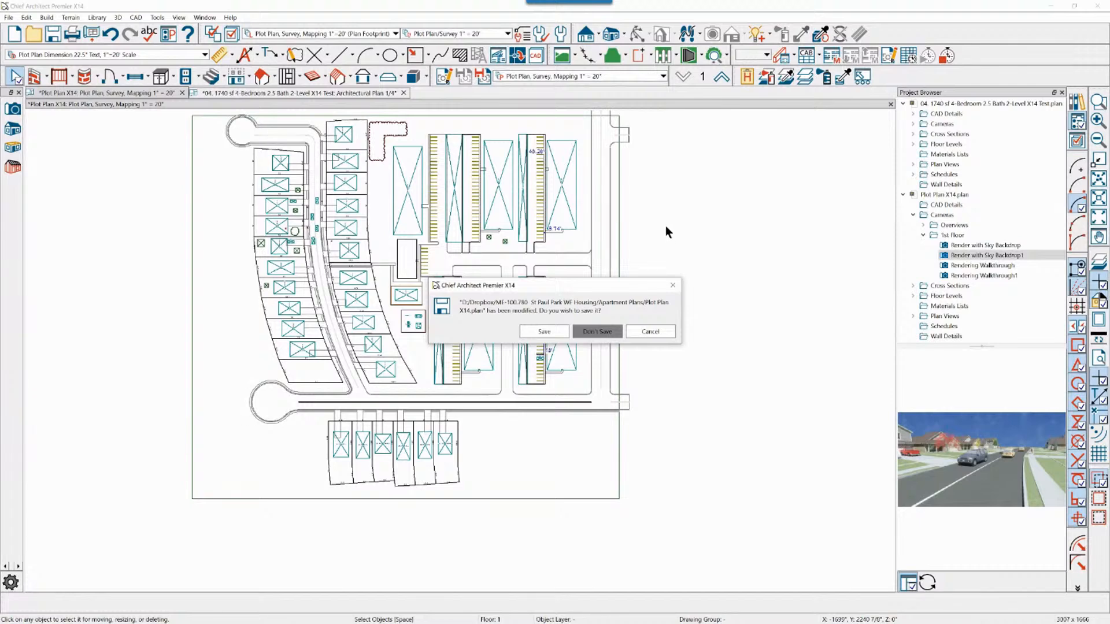
left_click(651, 331)
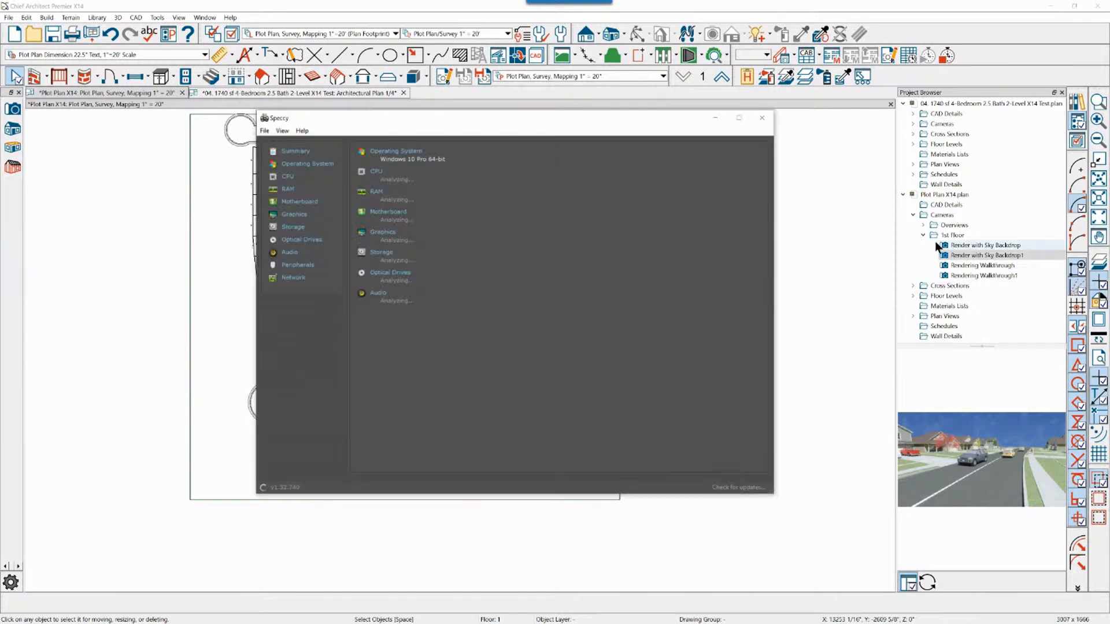
Review the computer's CPU, RAM, graphics card and storage specifications in Speccy, and close it
left_click_drag(530, 113, 684, 127)
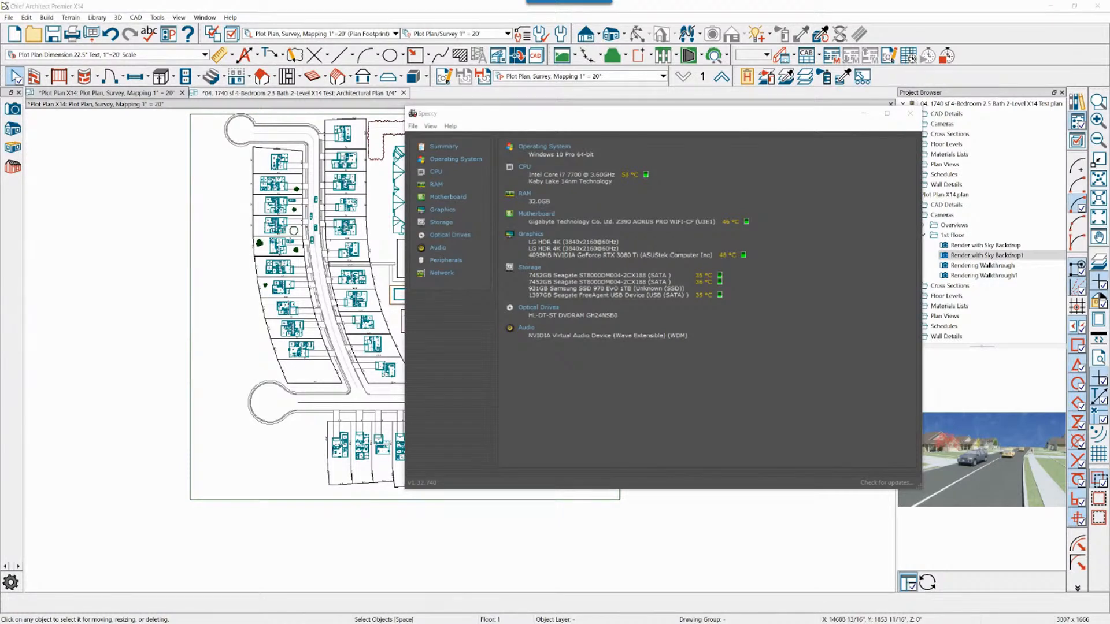
left_click(701, 132)
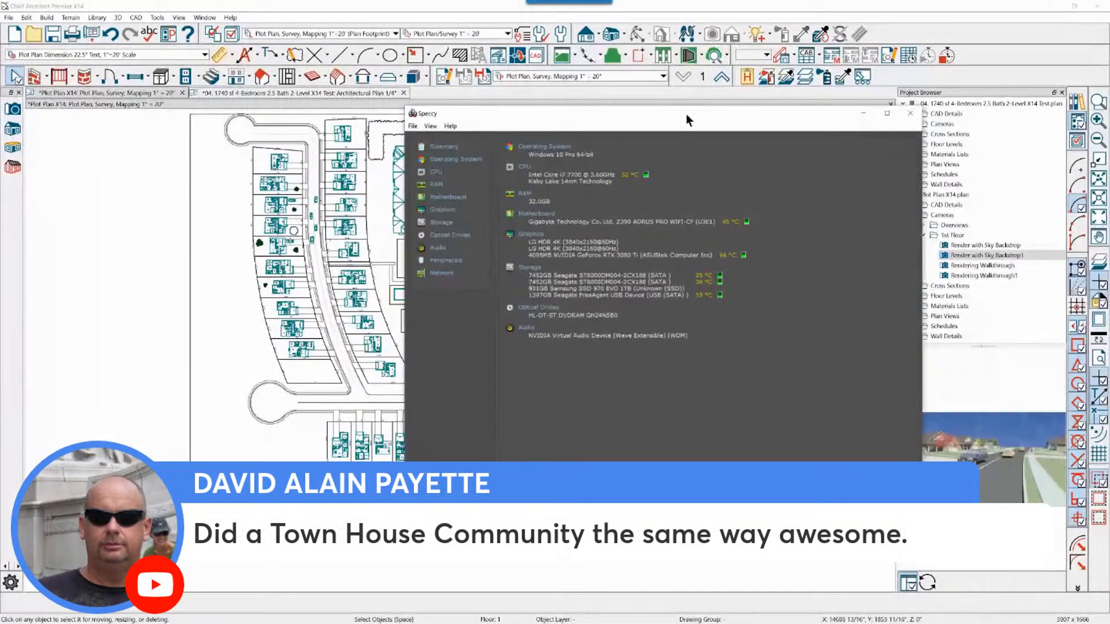
left_click_drag(752, 20, 529, 33)
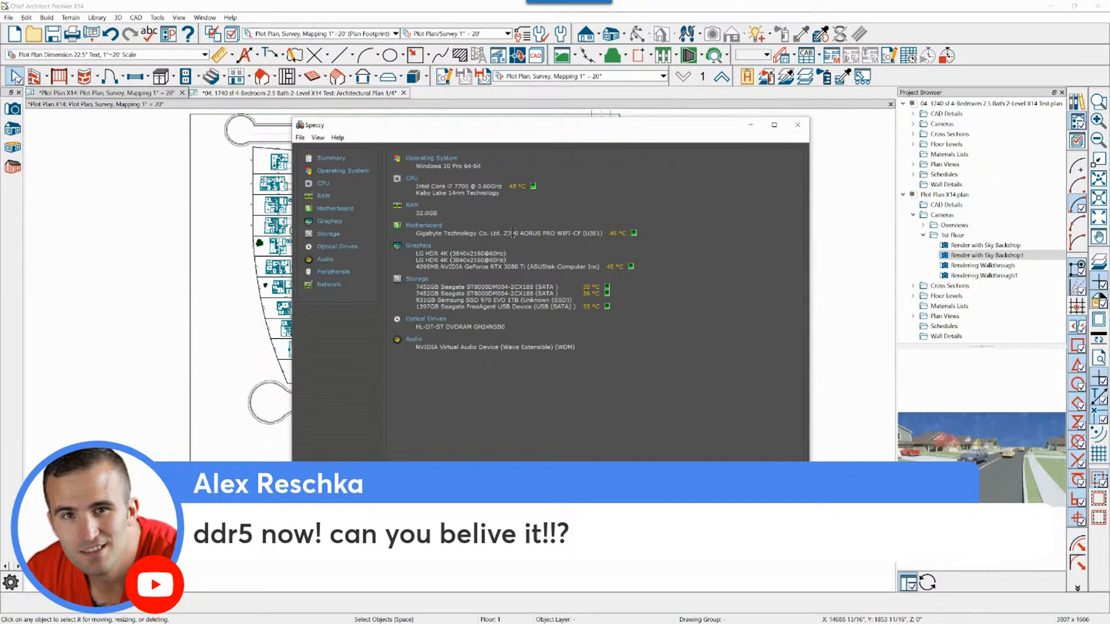
left_click_drag(542, 128, 534, 115)
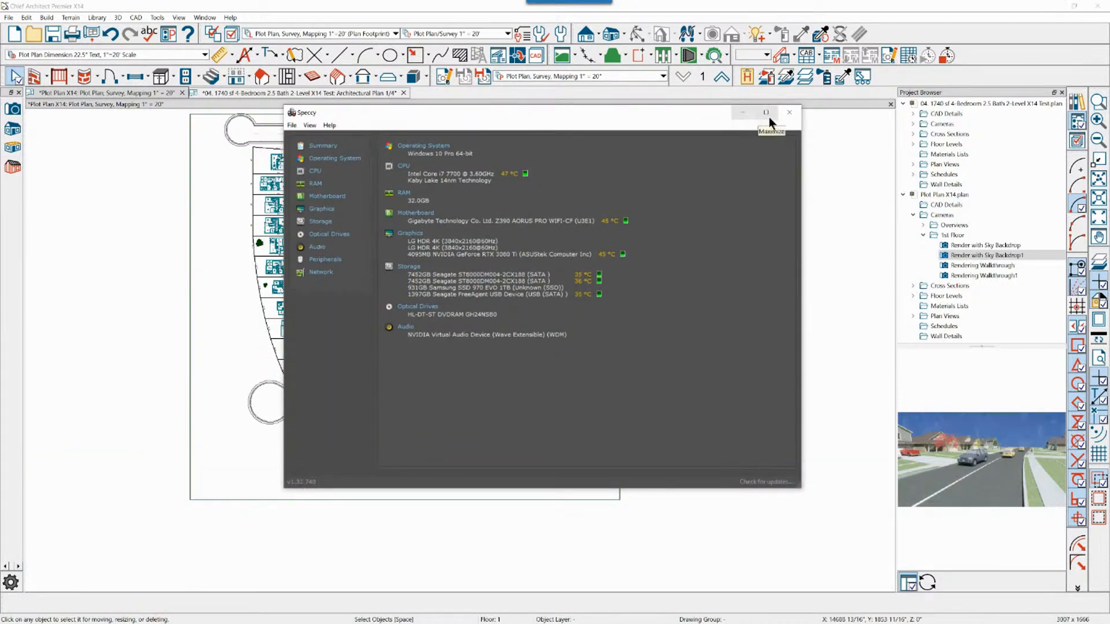
left_click(787, 113)
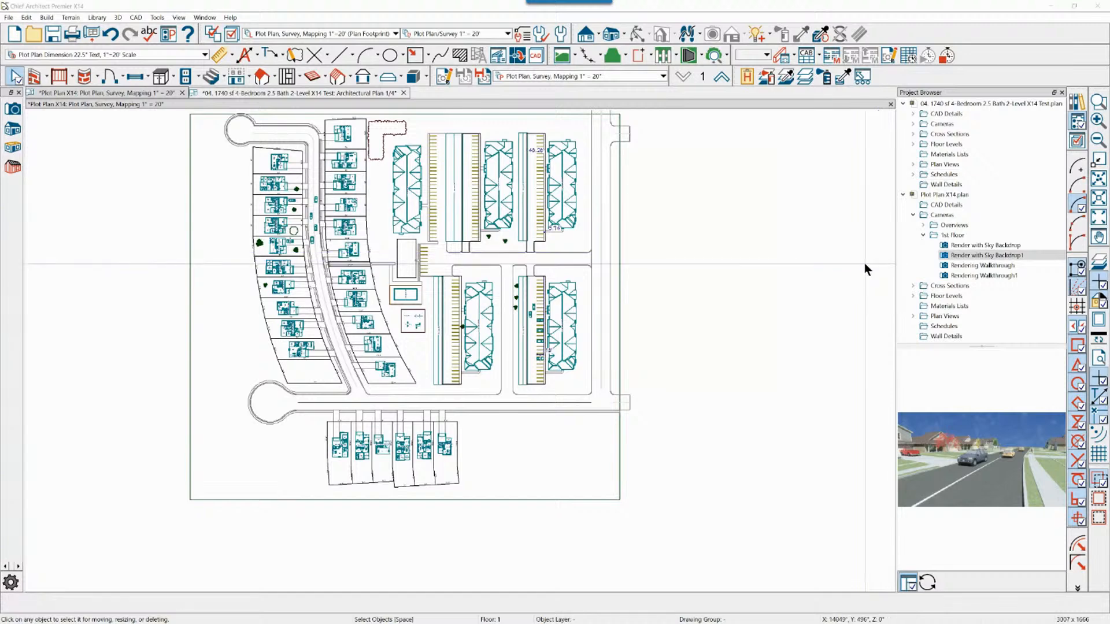
Close the plot plan and save its changes
scroll(258, 118, "up", 3)
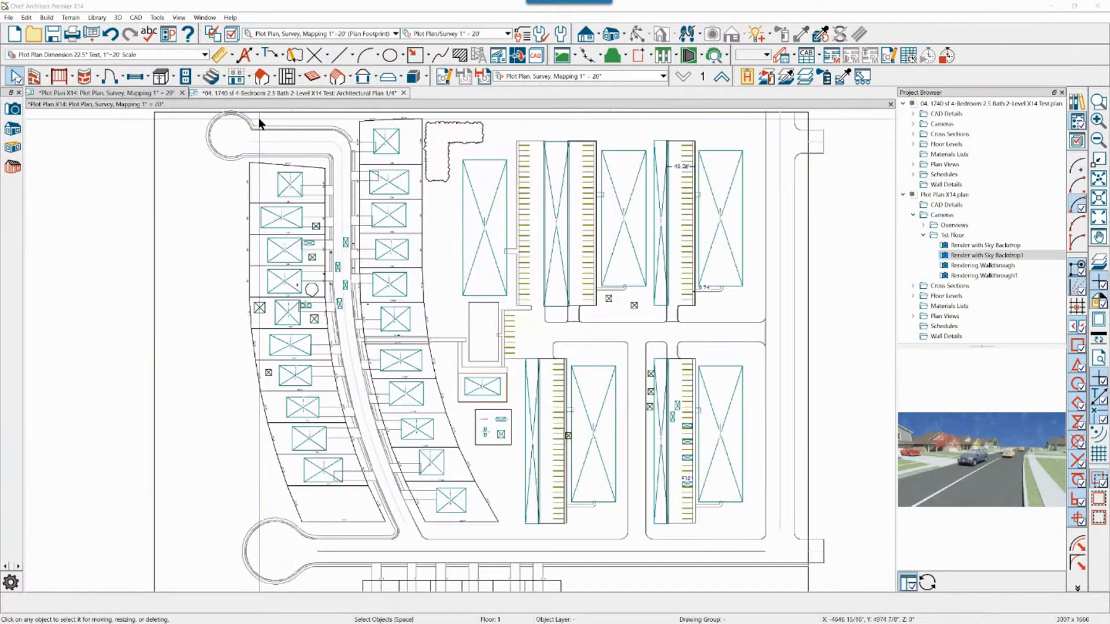
scroll(259, 132, "down", 2)
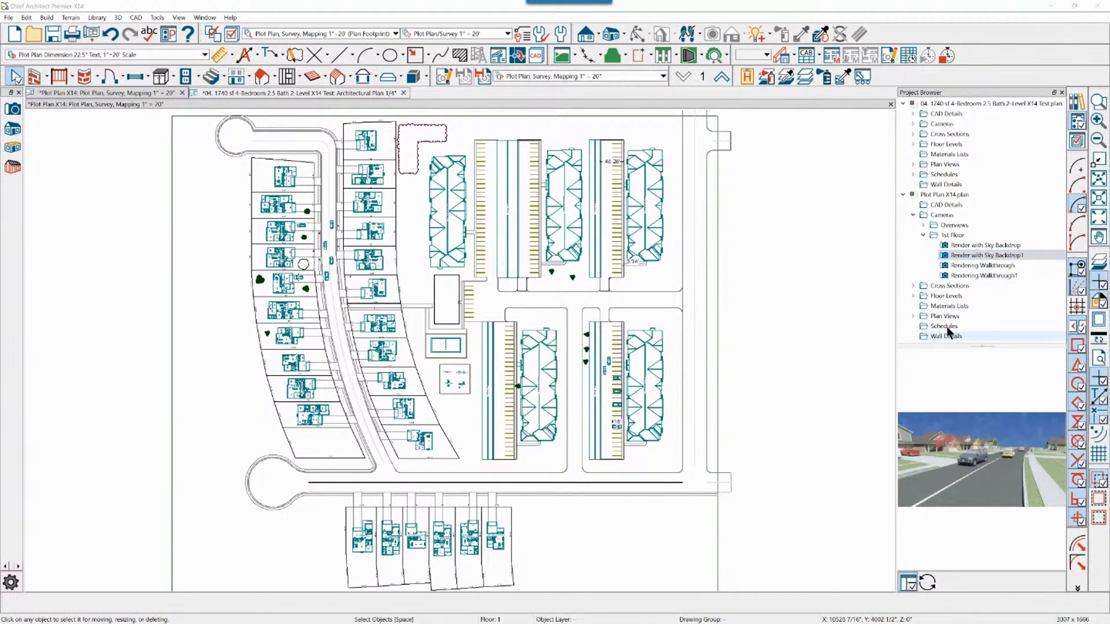
scroll(808, 279, "down", 3)
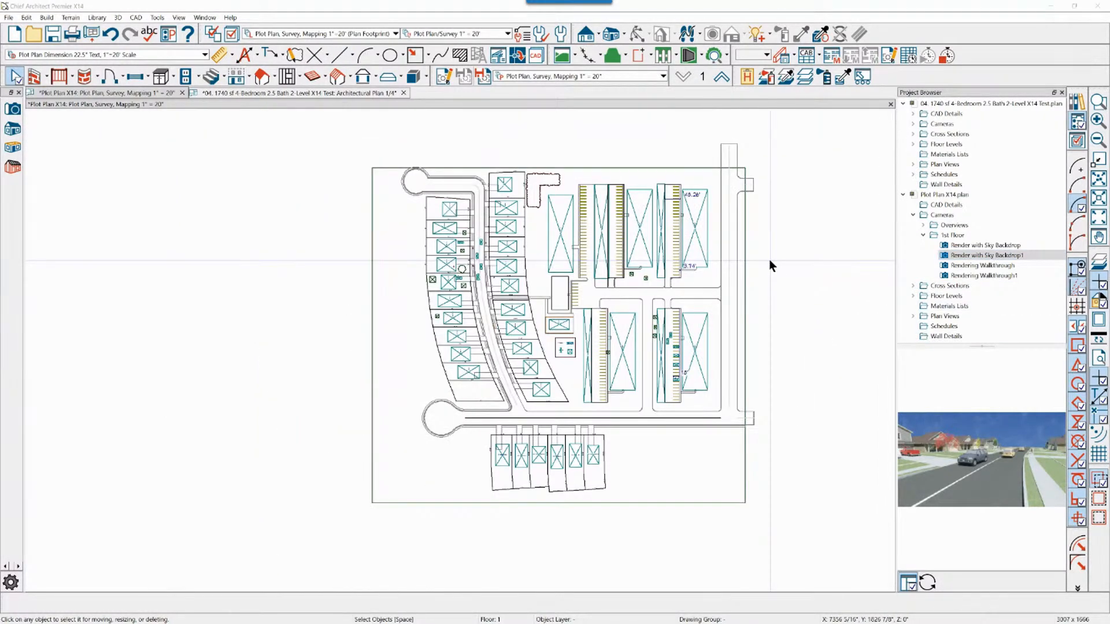
scroll(769, 259, "up", 4)
scroll(752, 133, "up", 1)
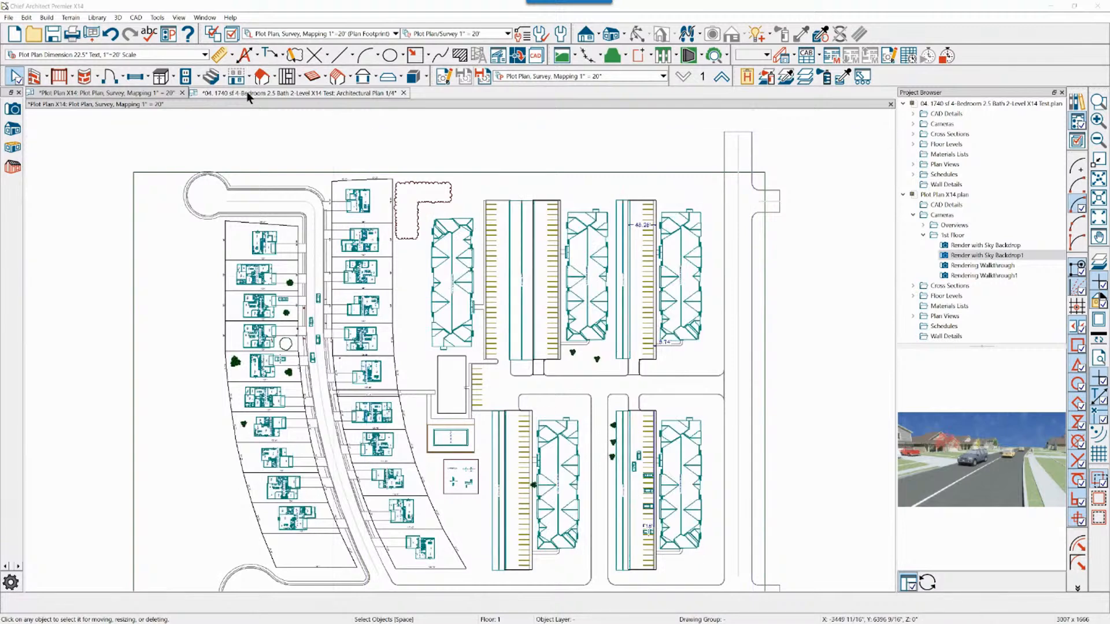
left_click(182, 92)
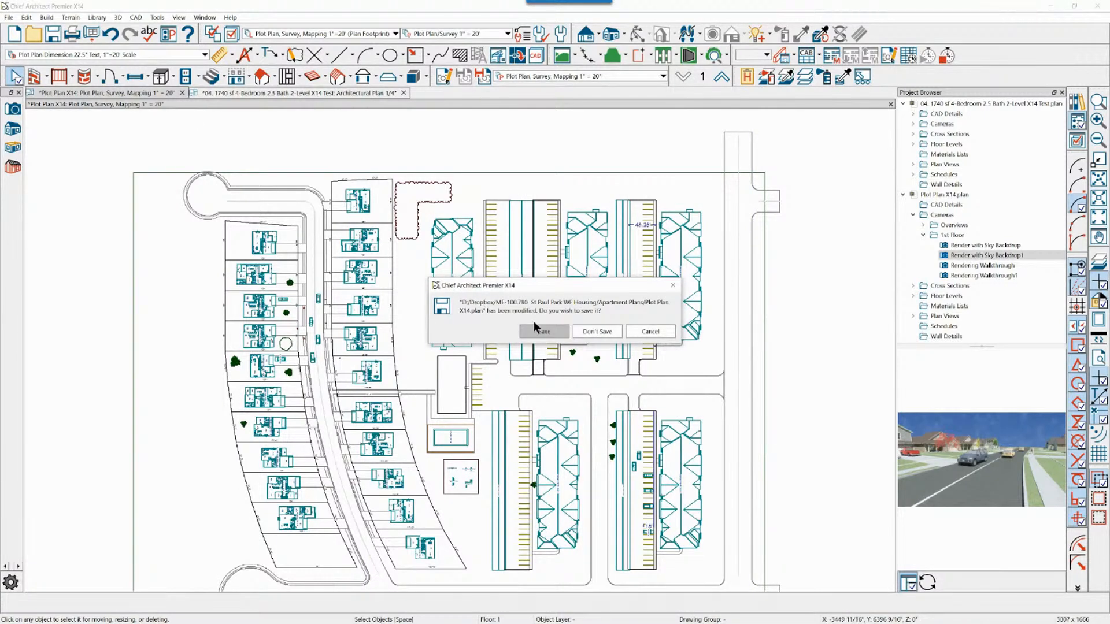
left_click(533, 325)
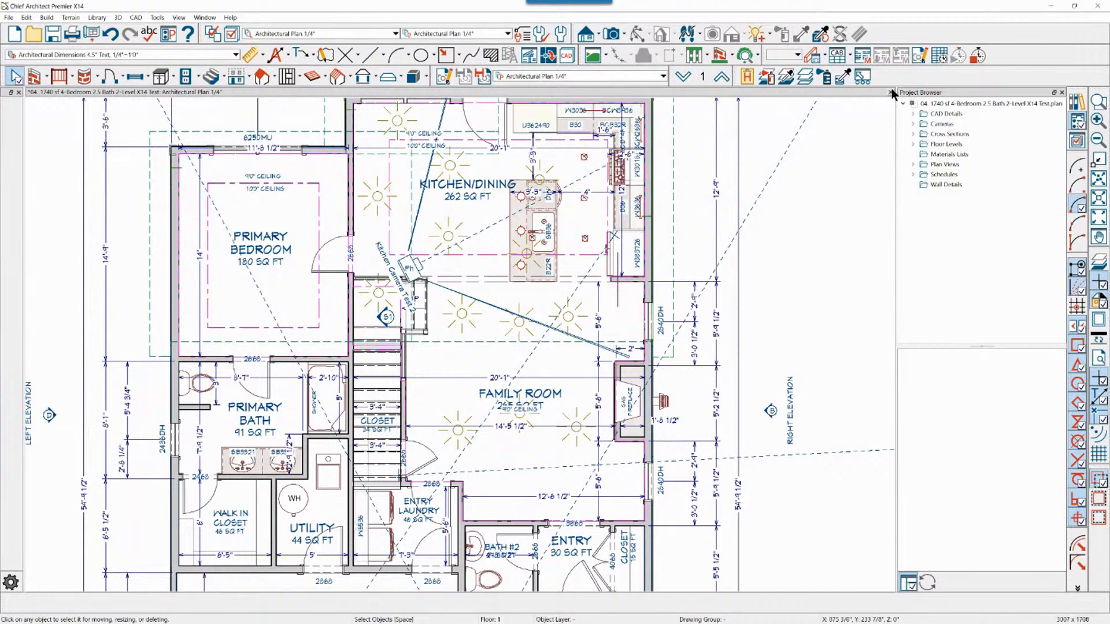
Create a new plan, and delete all the sample walls, doors and dimensions drawn in it
scroll(560, 295, "down", 1)
left_click(8, 17)
left_click(29, 29)
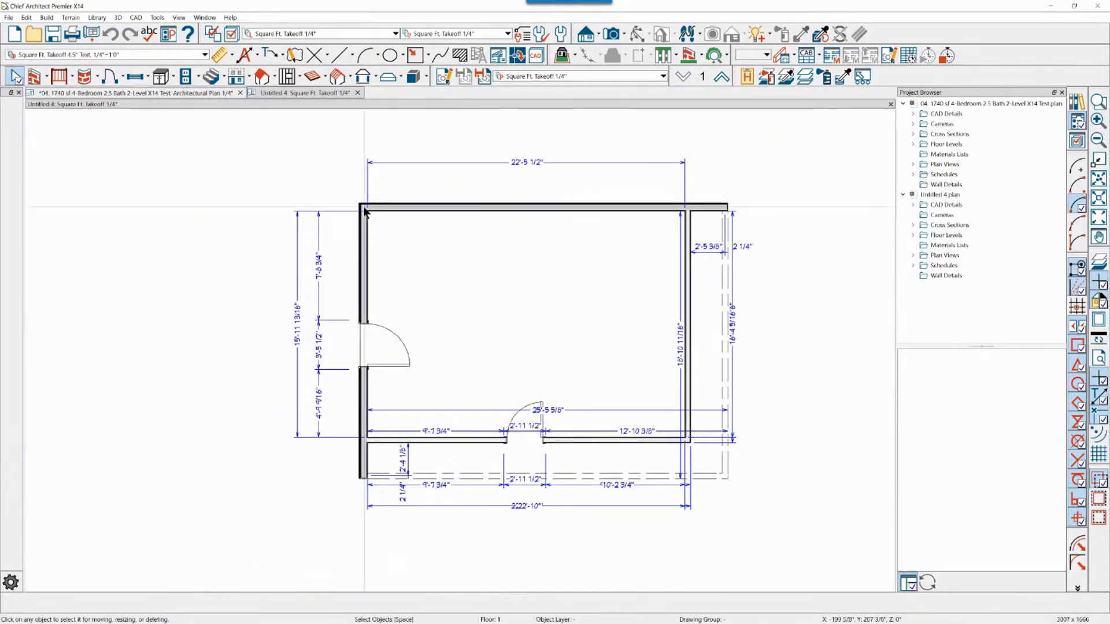
left_click_drag(258, 156, 780, 535)
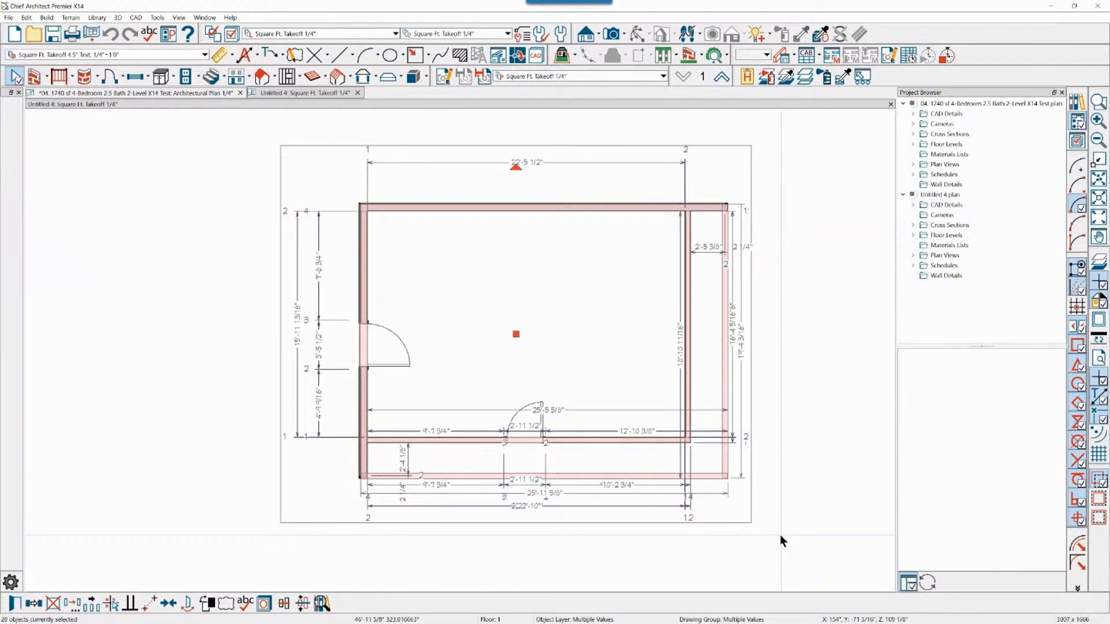
key("Delete")
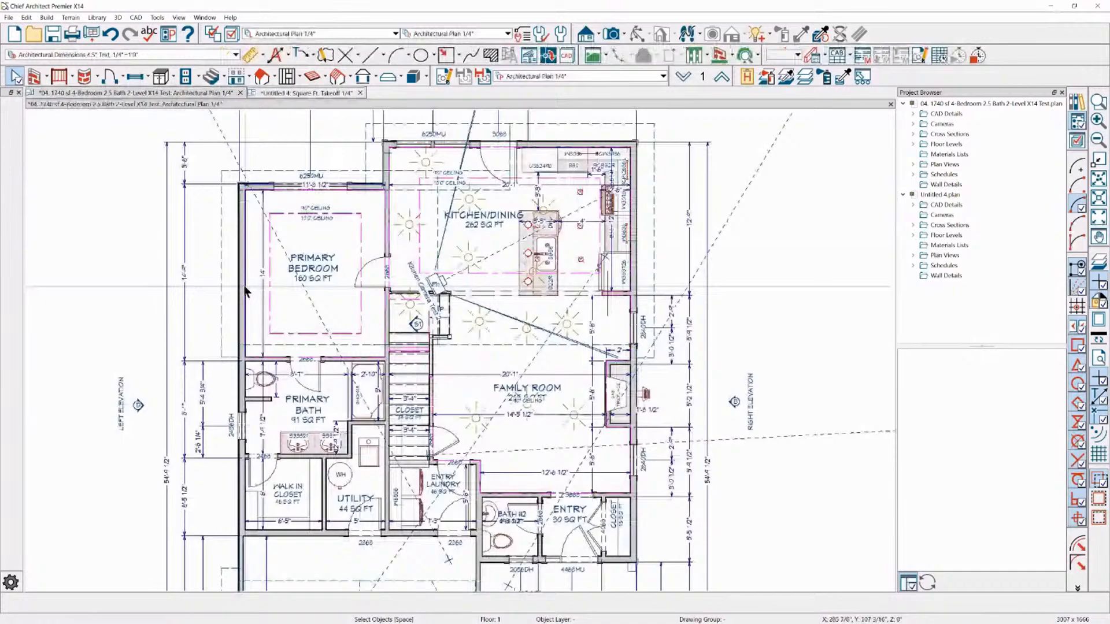
Hide the layers of the imported pictures, details and labels around the house floor plan with the Layer Hider
scroll(245, 292, "down", 3)
scroll(847, 290, "down", 2)
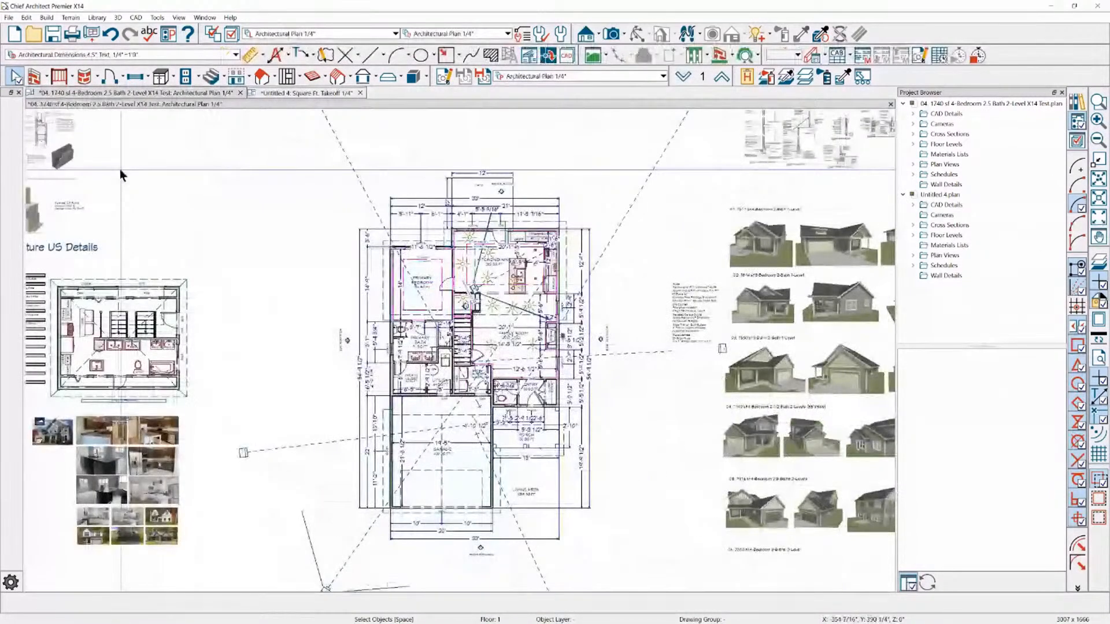
scroll(120, 168, "up", 1)
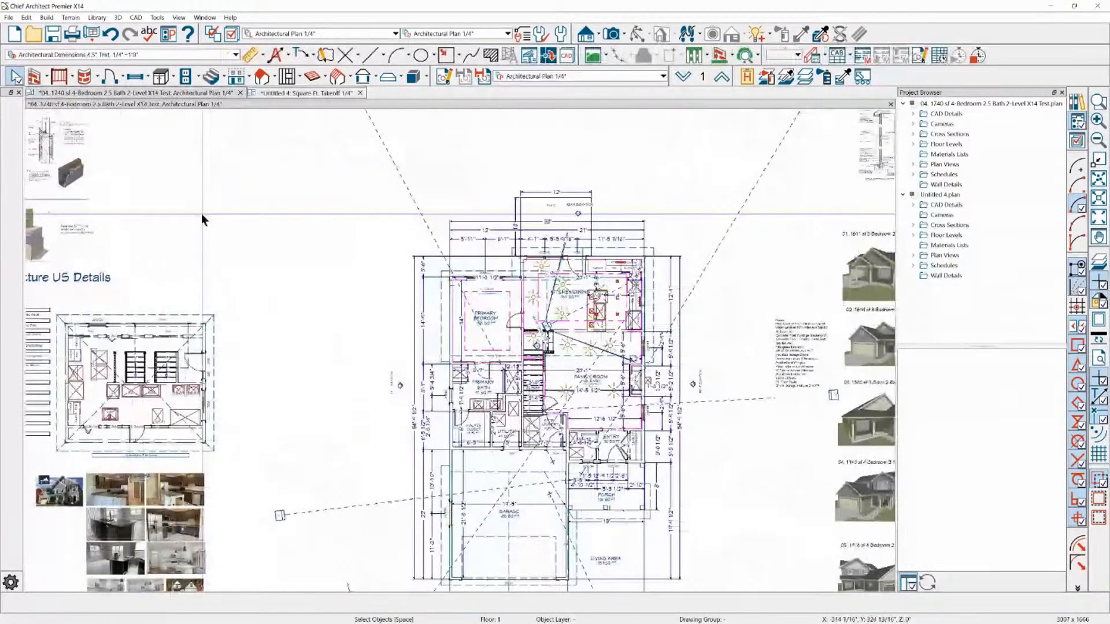
scroll(201, 214, "down", 1)
left_click(811, 263)
left_click(811, 83)
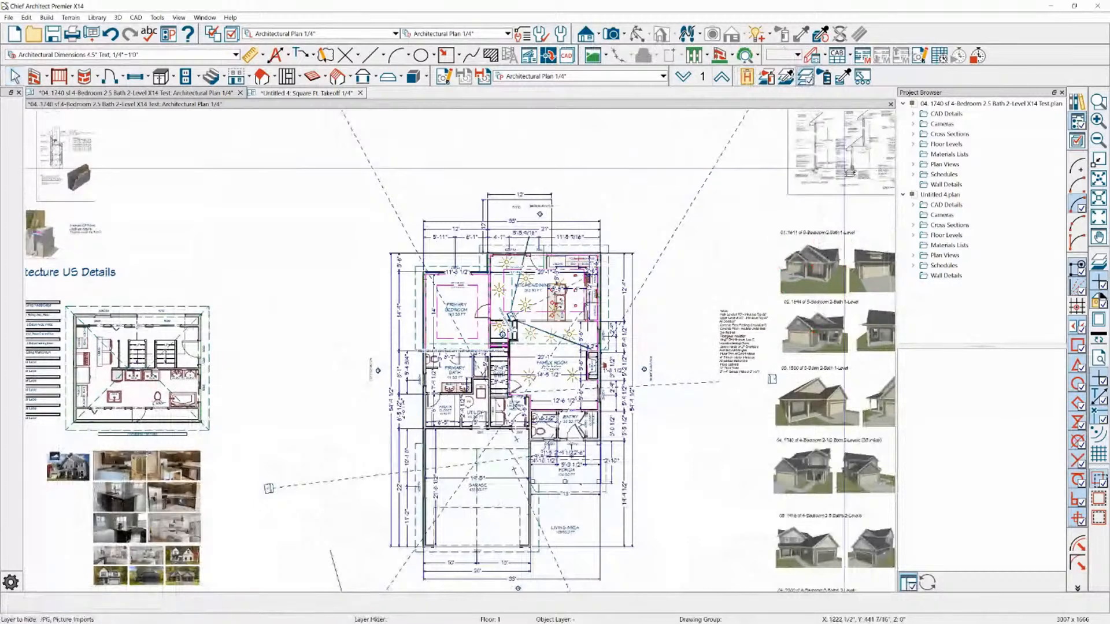
left_click(846, 169)
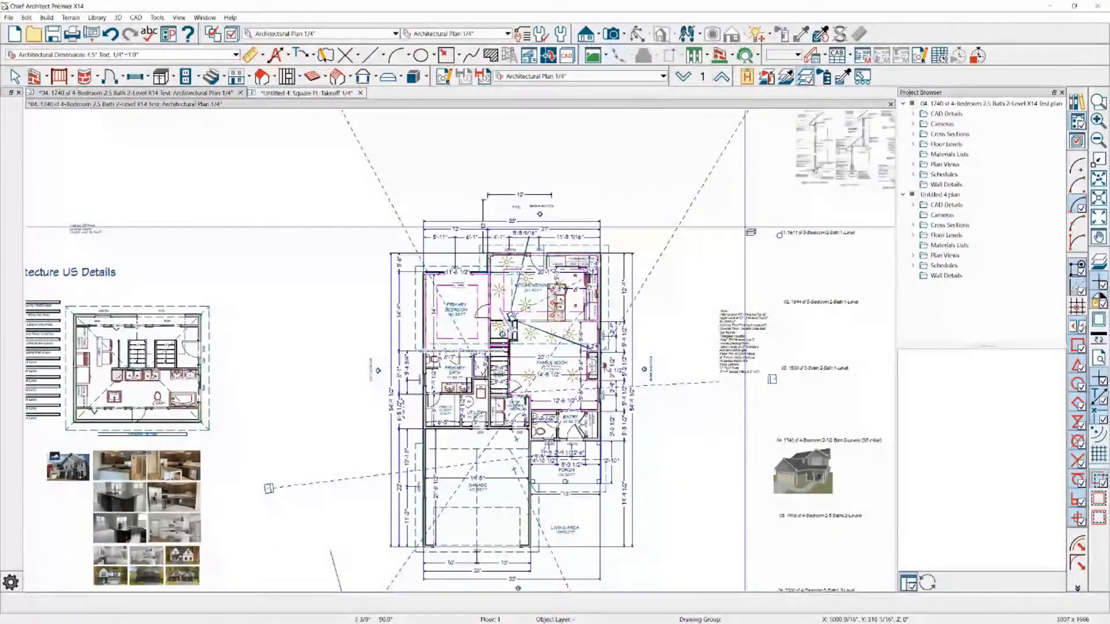
left_click(116, 505)
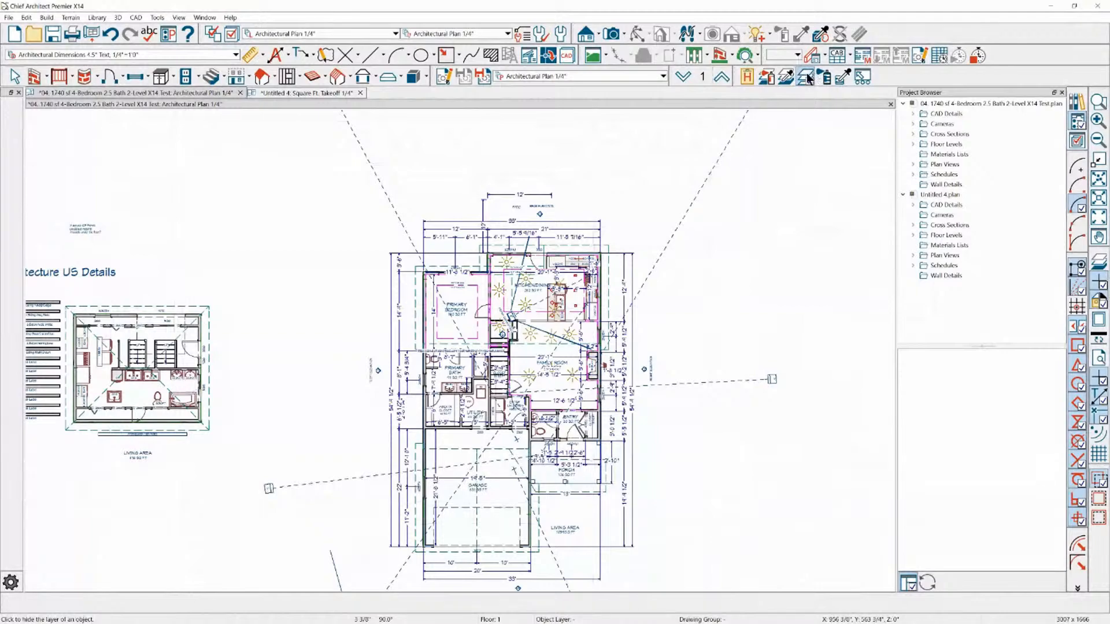
Place a window schedule in the empty area above the patio and rear elevation marker
scroll(757, 347, "down", 1)
scroll(424, 119, "up", 6)
scroll(232, 248, "down", 4)
scroll(441, 228, "up", 5)
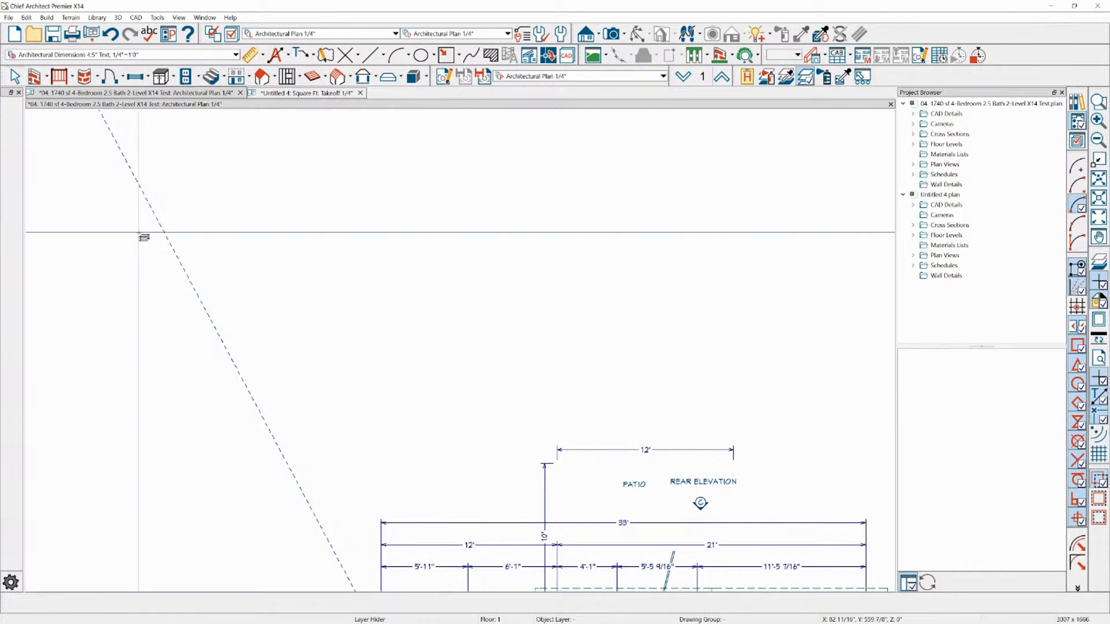
scroll(78, 278, "down", 2)
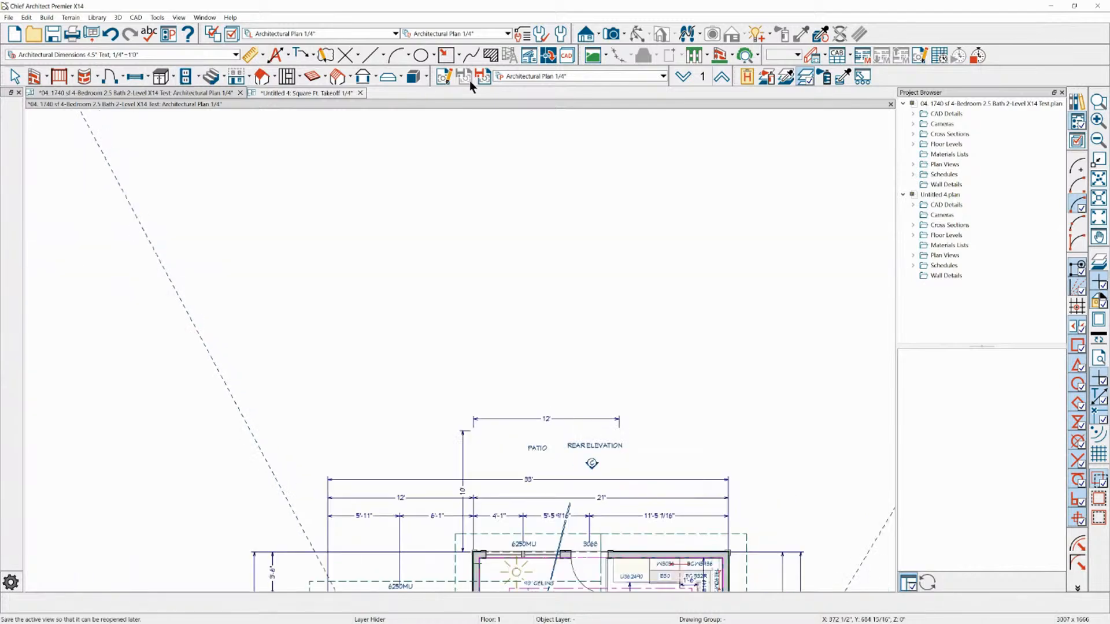
left_click(849, 56)
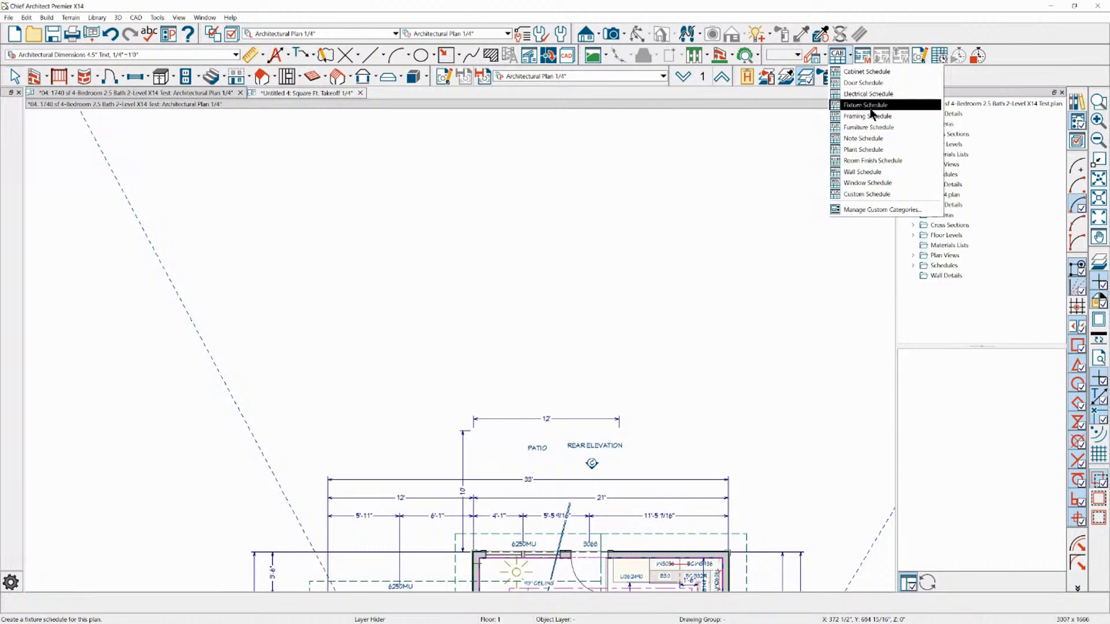
left_click(863, 183)
left_click(322, 232)
key("space")
scroll(283, 264, "up", 3)
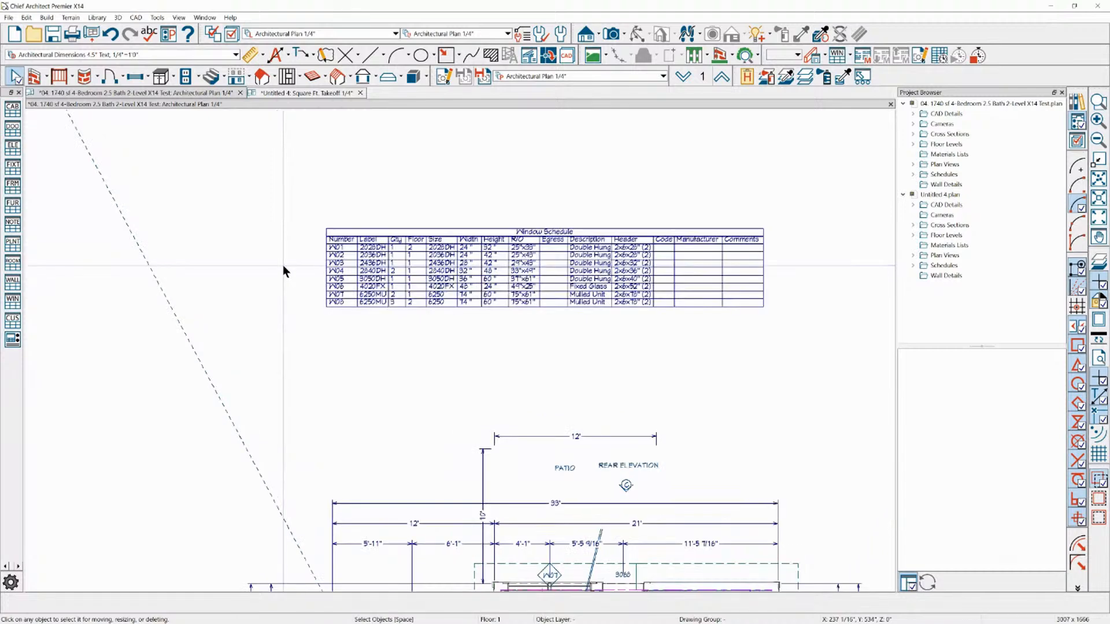
Open the window specification for row W03 through the window schedule, and close it without changes
scroll(271, 229, "down", 3)
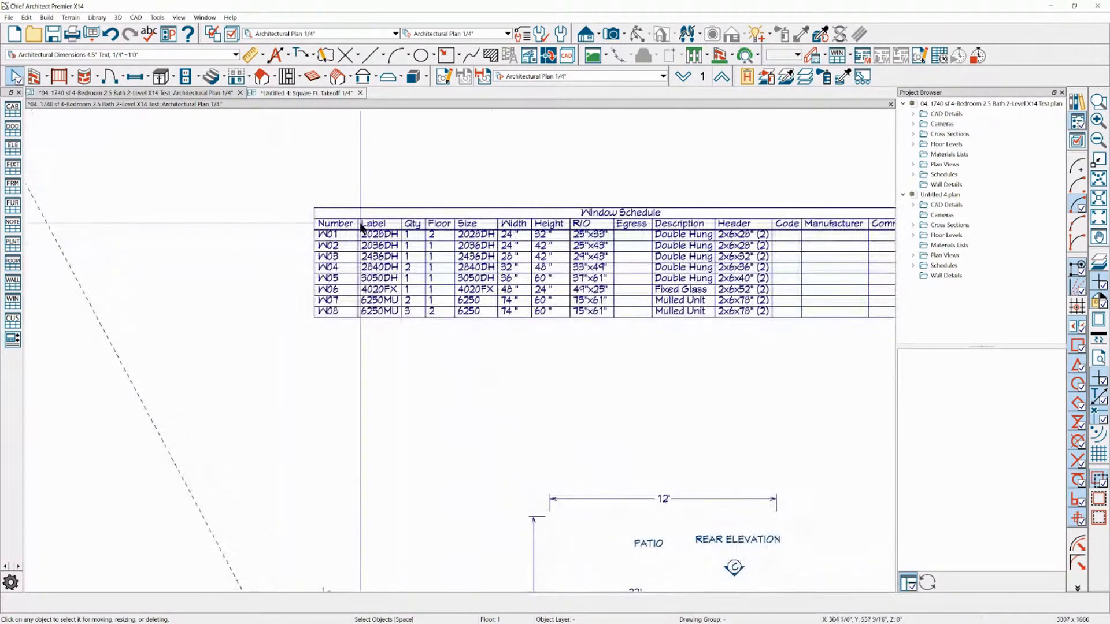
scroll(361, 228, "down", 1)
left_click(430, 243)
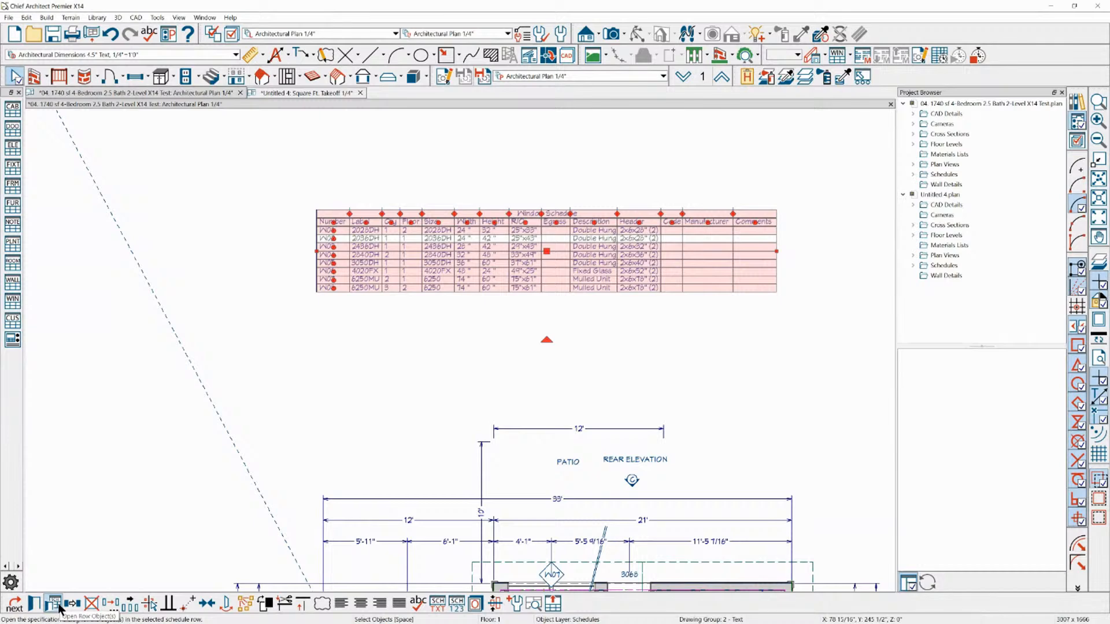
left_click(54, 572)
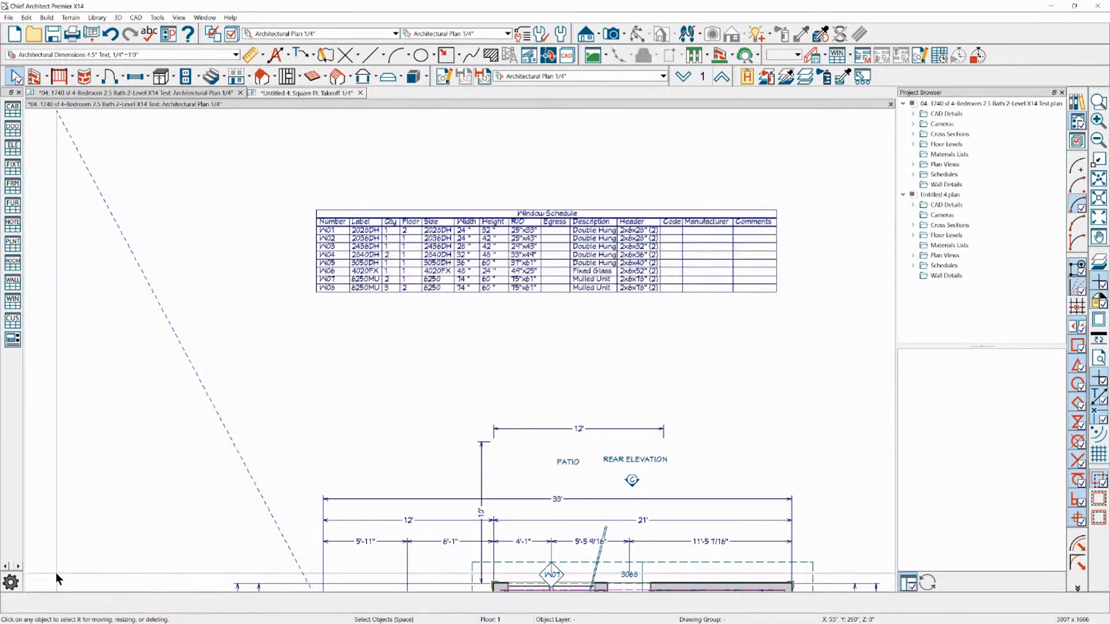
left_click(373, 246)
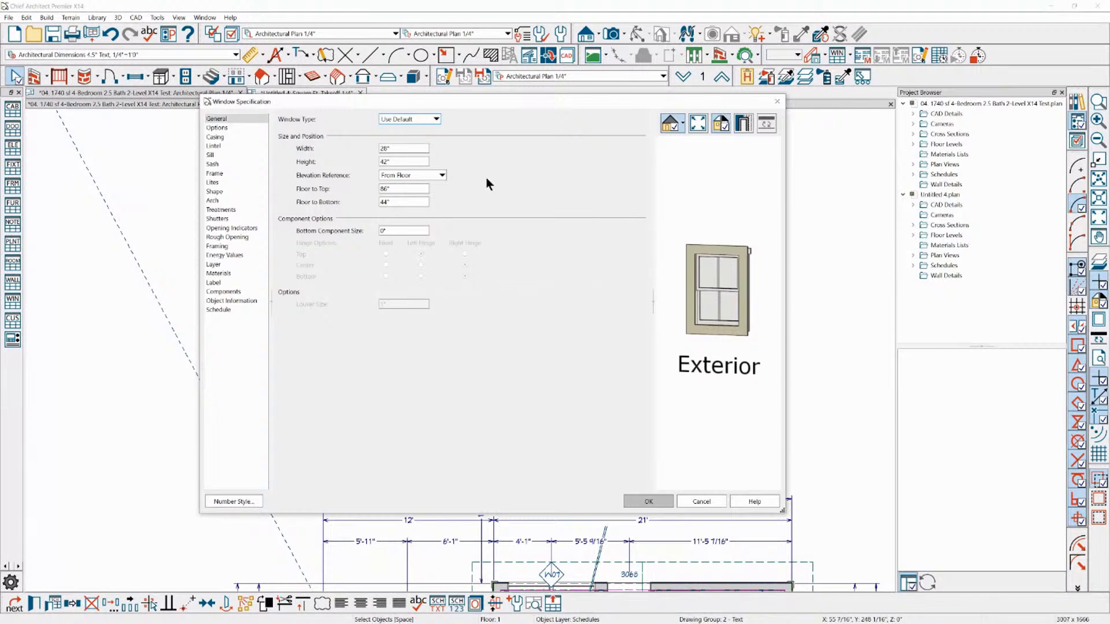
left_click(702, 502)
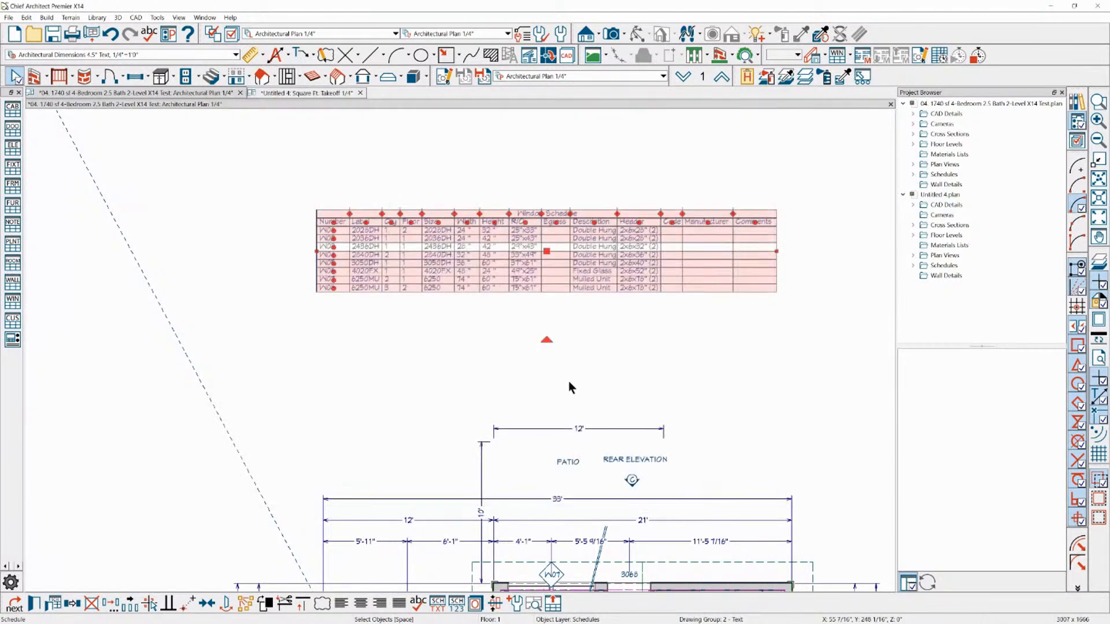
Give the window schedule's main text a custom text style with a 10" character height
left_click(34, 603)
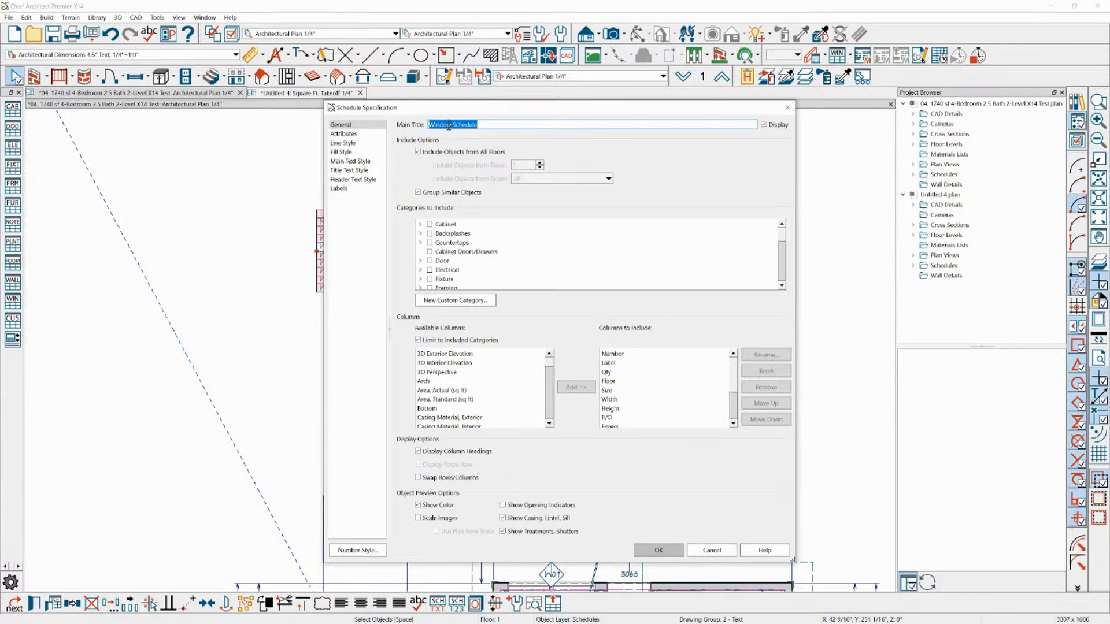
left_click_drag(533, 110, 598, 79)
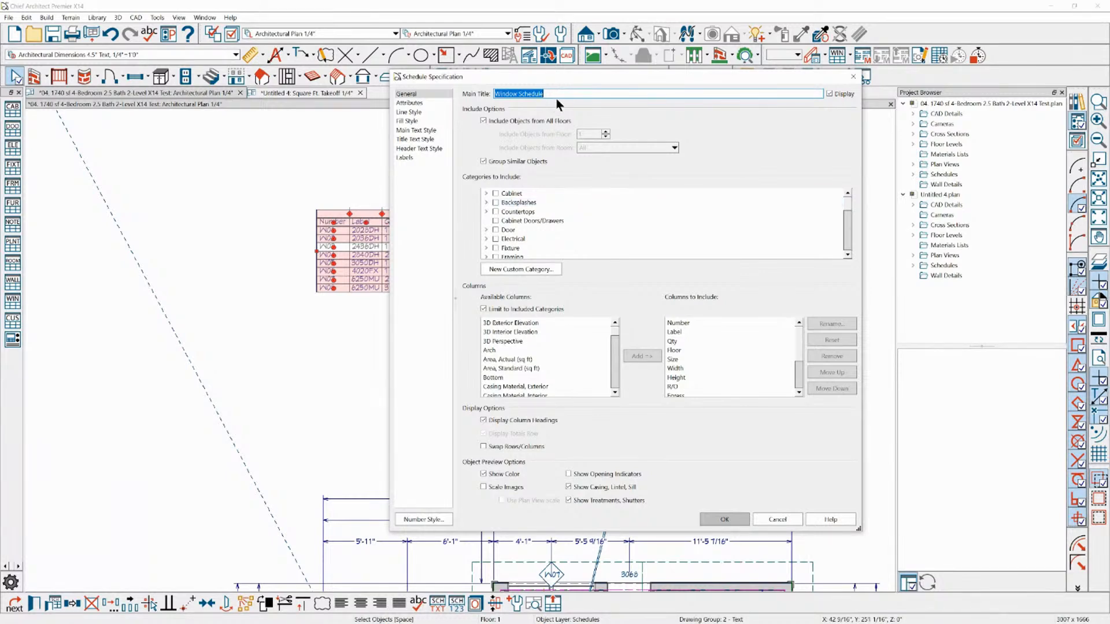
left_click(410, 103)
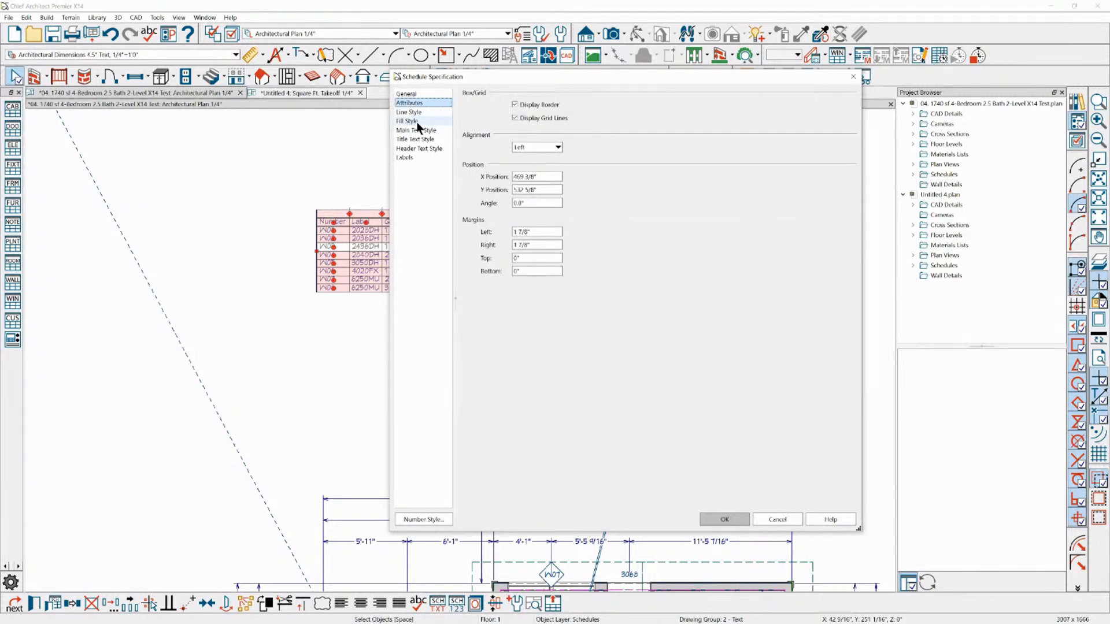
left_click(420, 131)
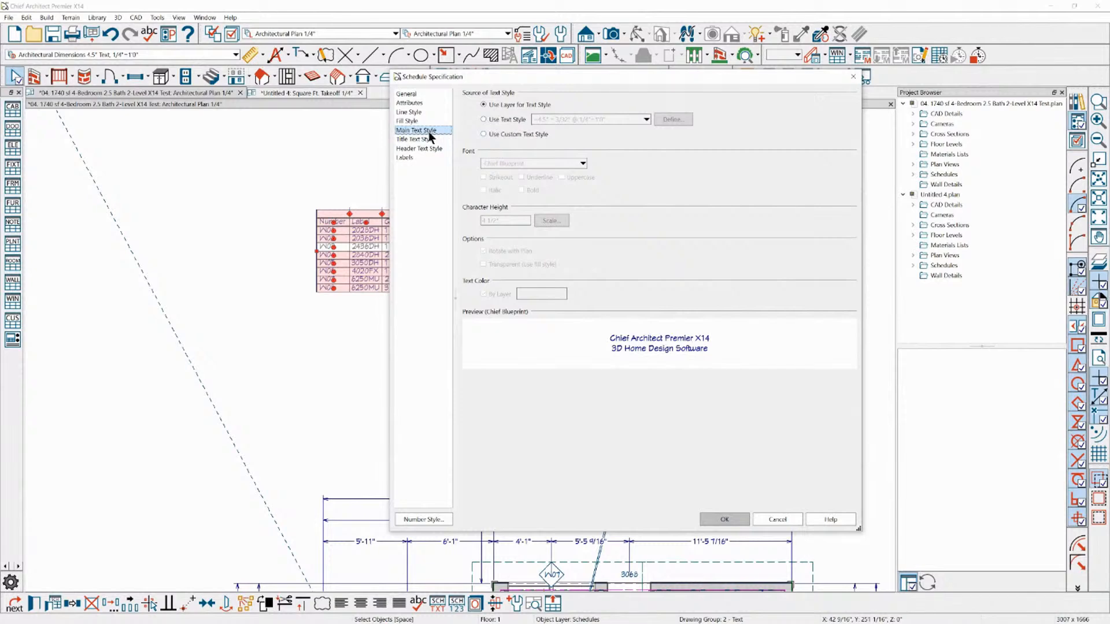
left_click(501, 134)
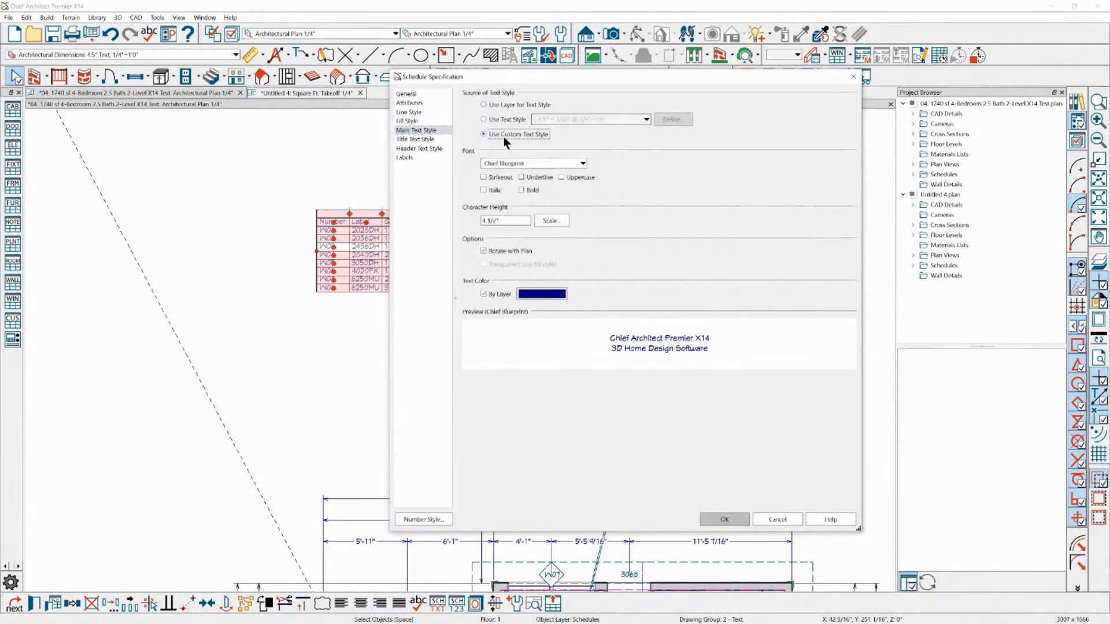
type("10")
left_click(712, 520)
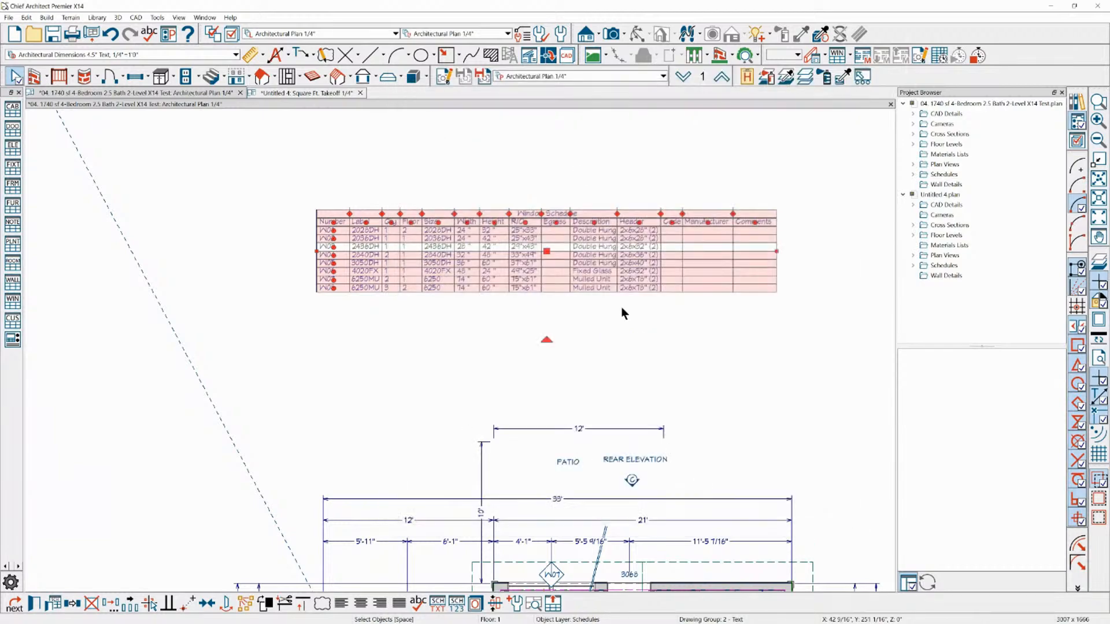
Reopen the window schedule's specification and return its main text to the layer's text style
scroll(383, 179, "down", 4)
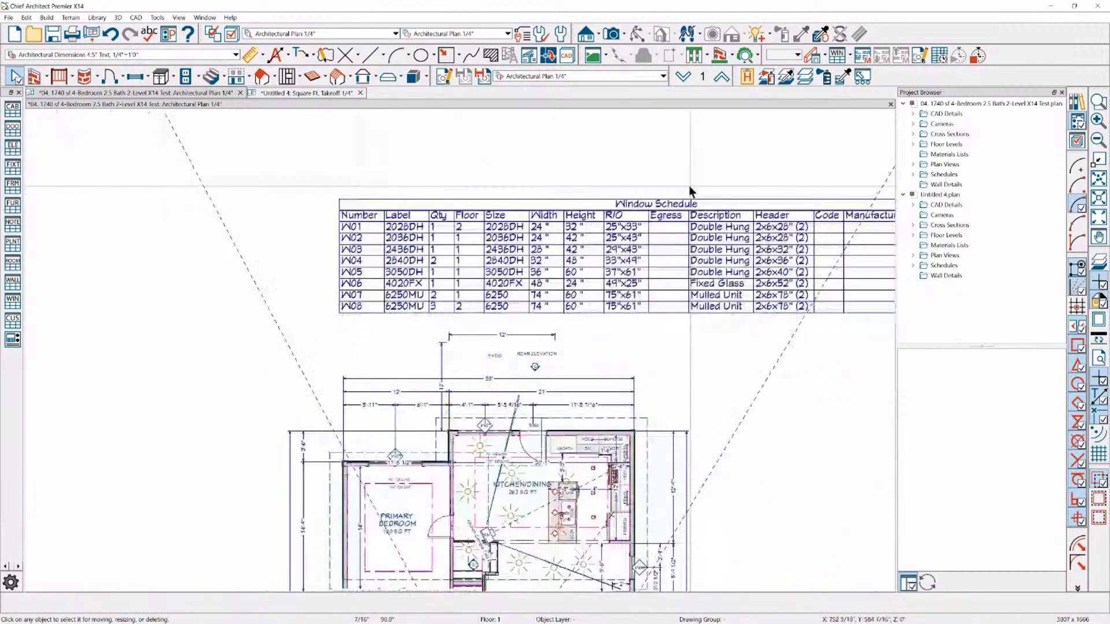
scroll(362, 161, "down", 1)
left_click(362, 214)
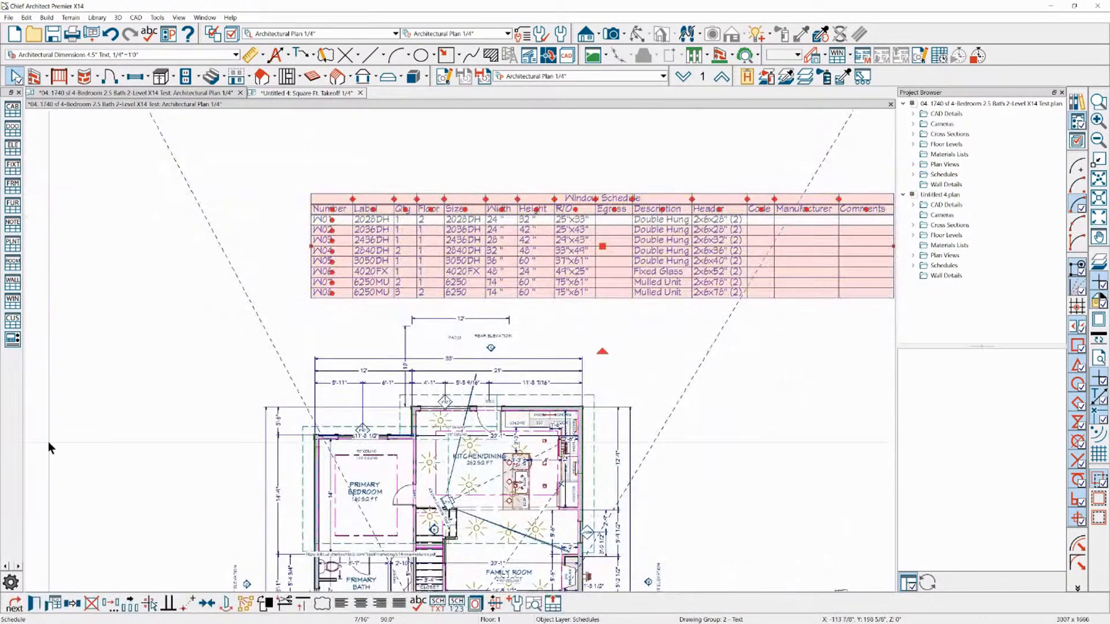
left_click(33, 603)
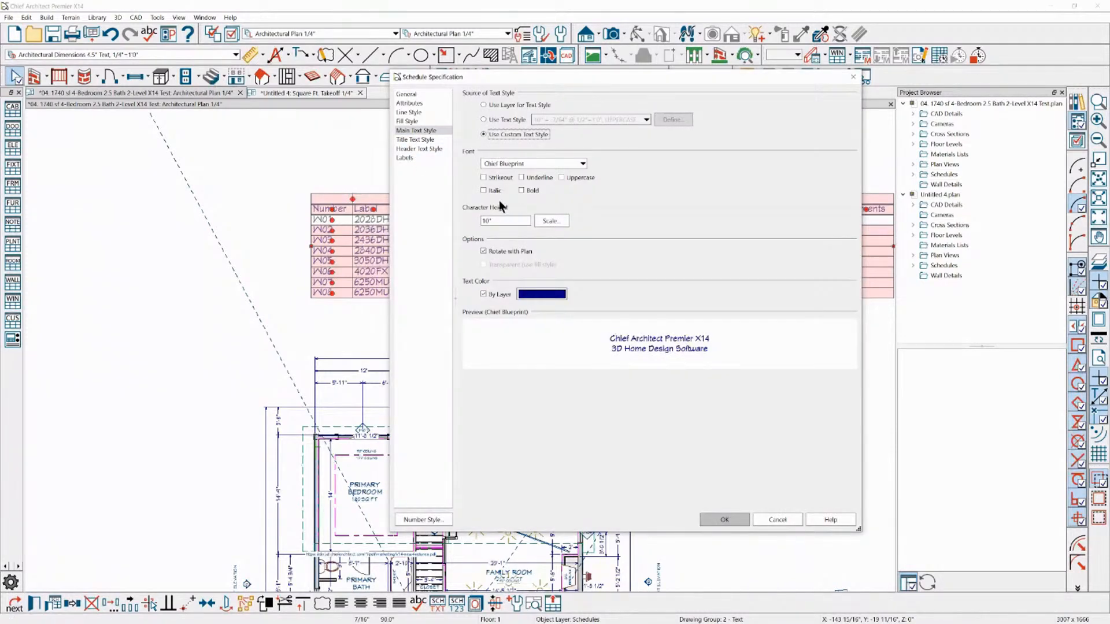
left_click(504, 119)
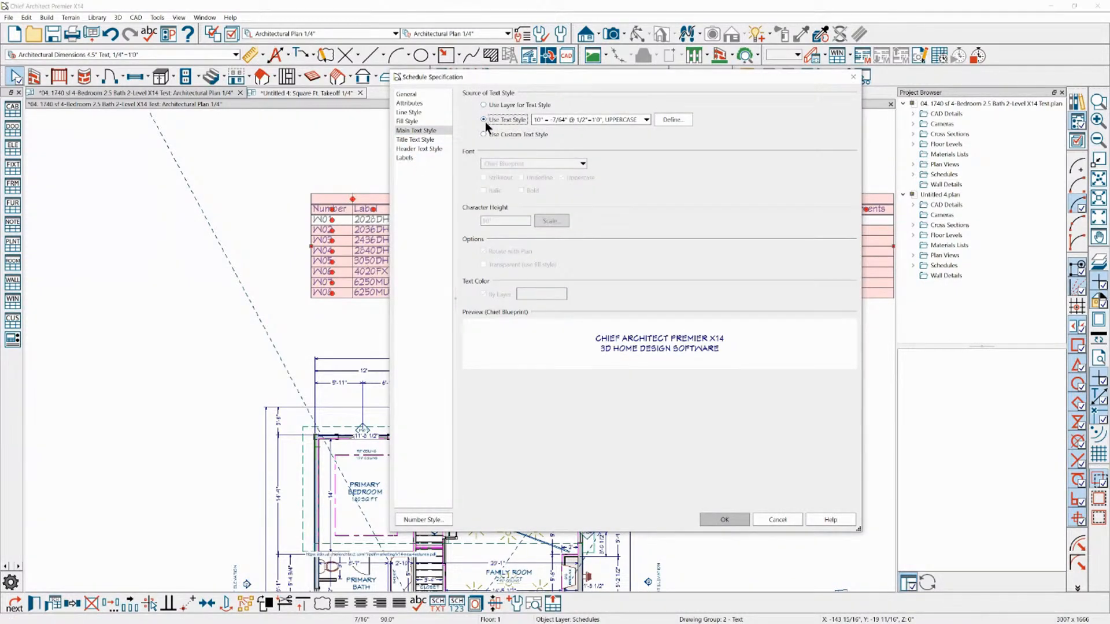
Give the schedule's title a custom text style, bold with a 9" character height
left_click(411, 139)
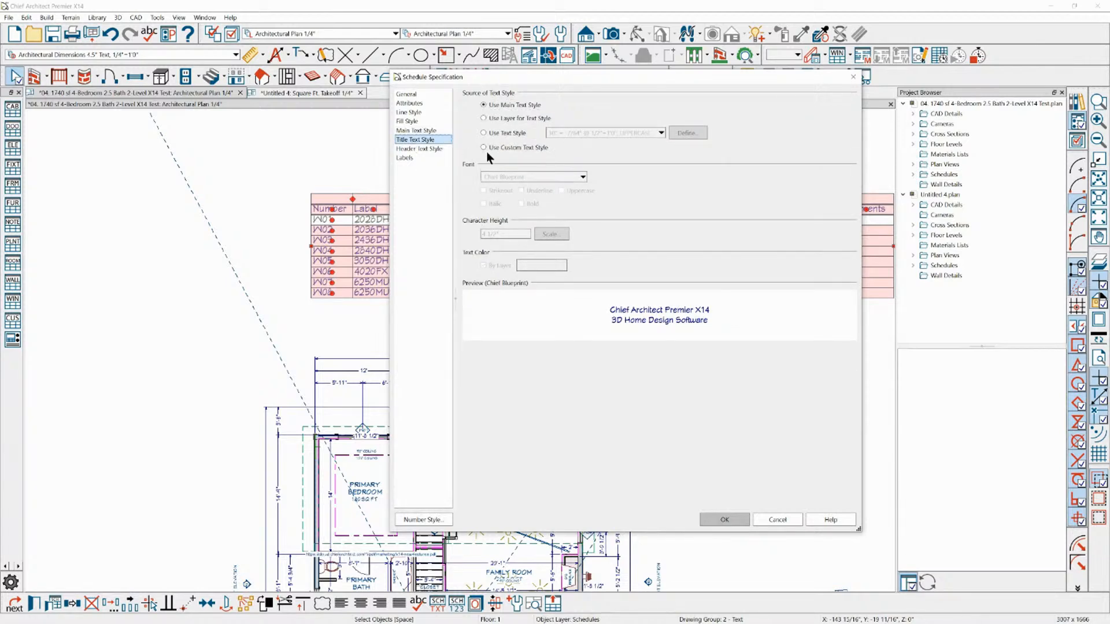
left_click(503, 119)
left_click(503, 133)
left_click(500, 146)
key("Tab")
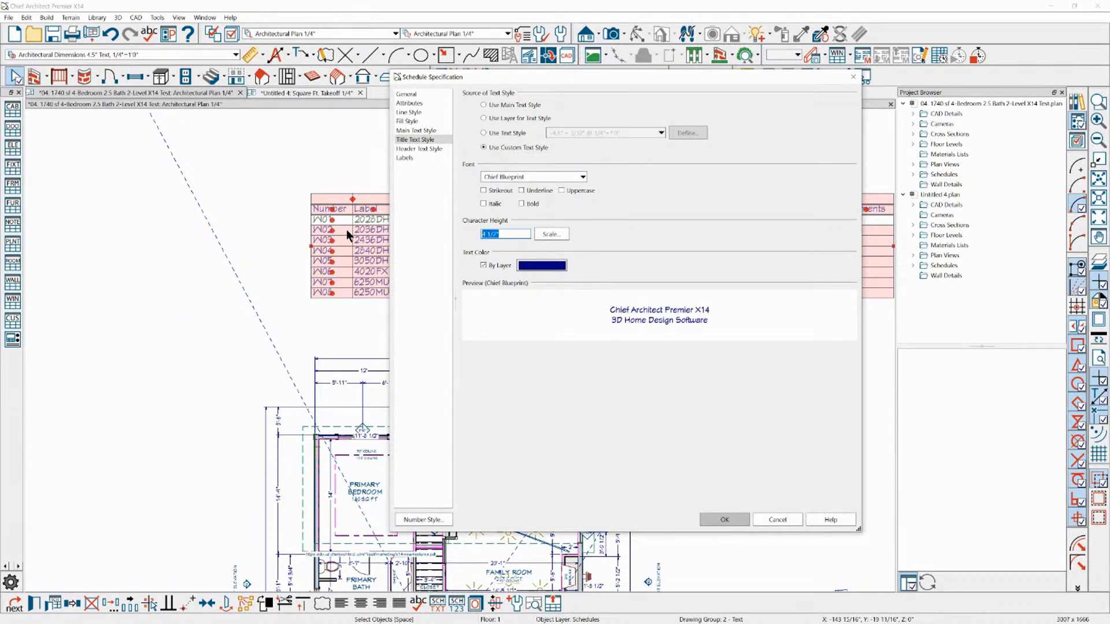
type("9")
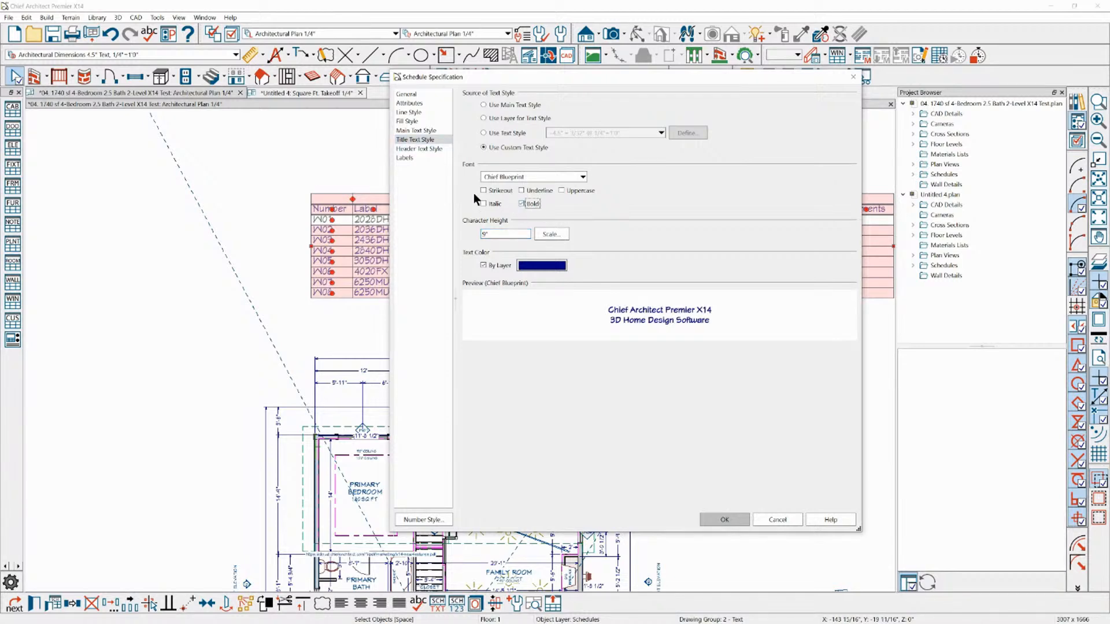
Give the schedule's column headers a bold custom text style with a 6" character height, and apply the settings
left_click(419, 149)
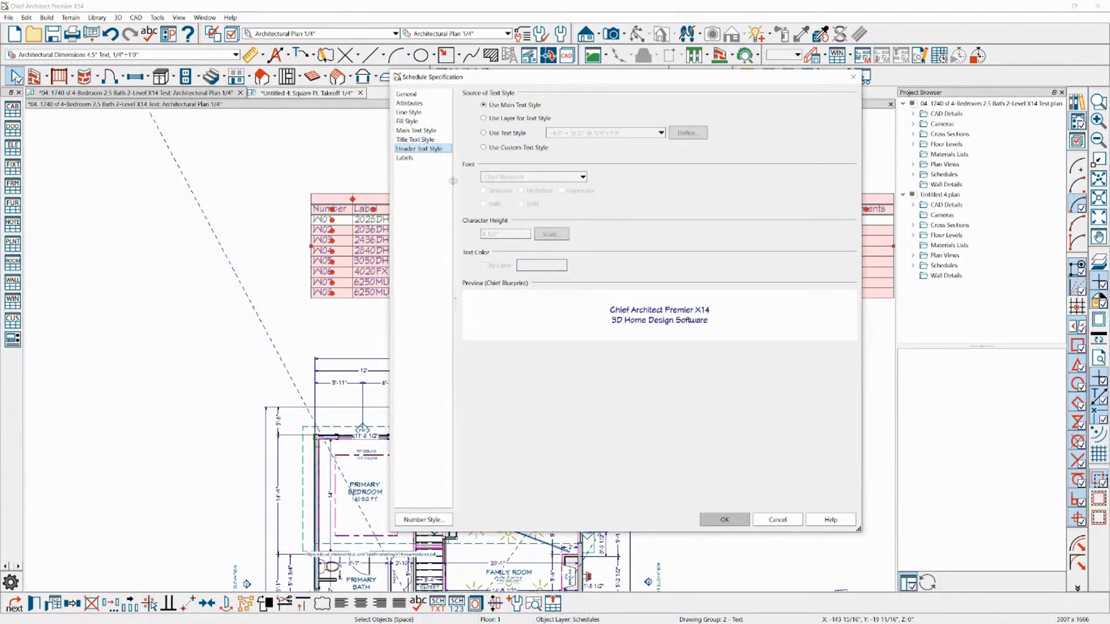
left_click(485, 148)
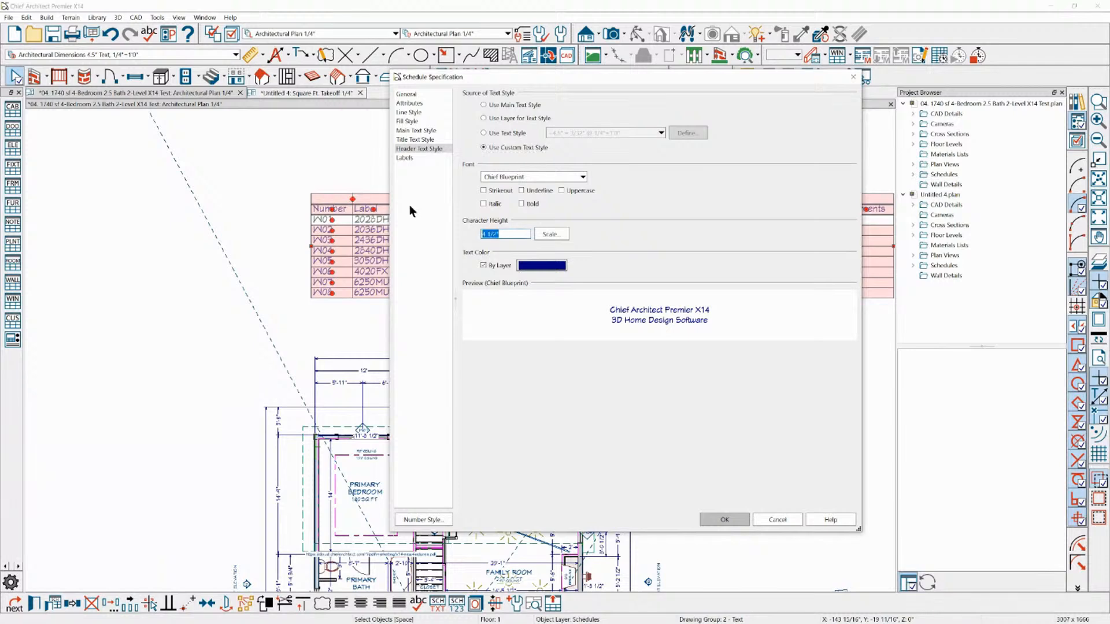
type("6")
left_click(528, 203)
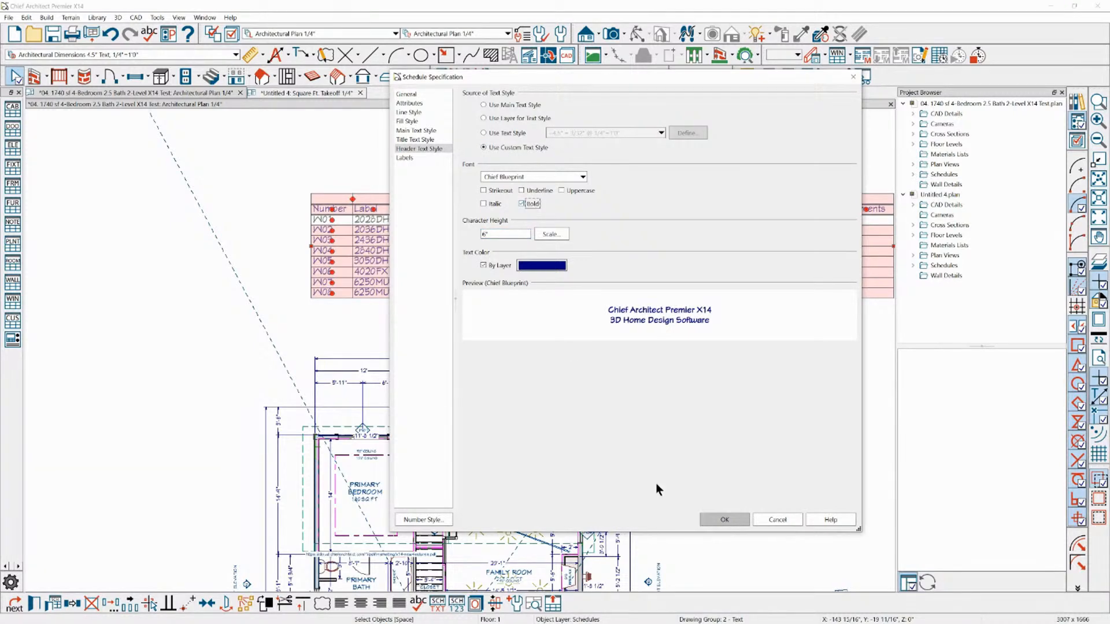
left_click(730, 523)
scroll(248, 212, "down", 2)
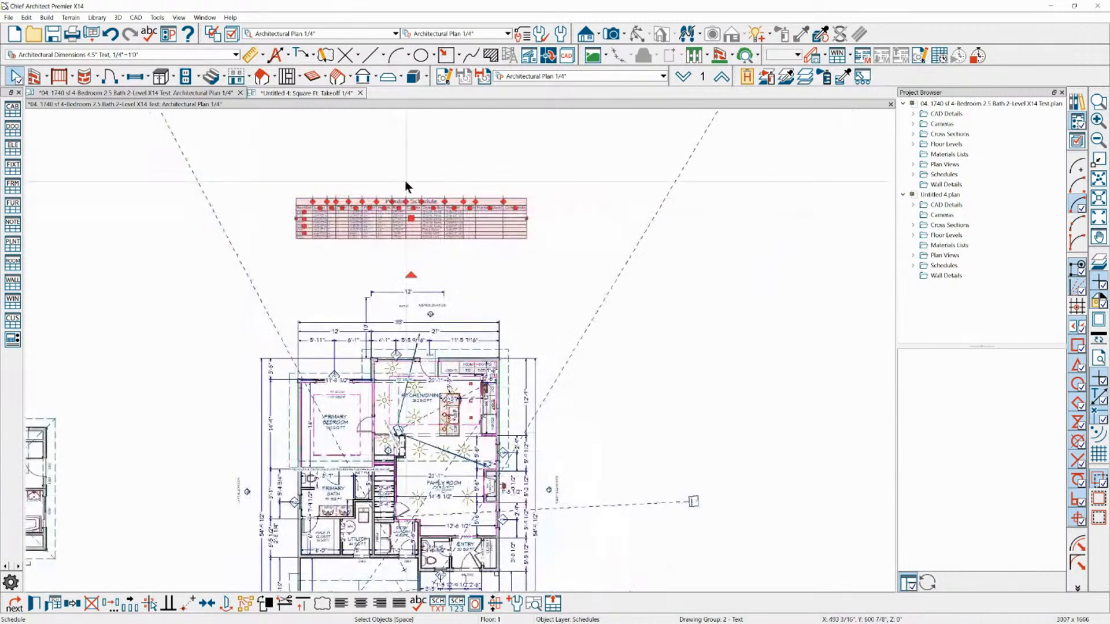
scroll(394, 182, "up", 2)
left_click(390, 185)
scroll(390, 185, "up", 2)
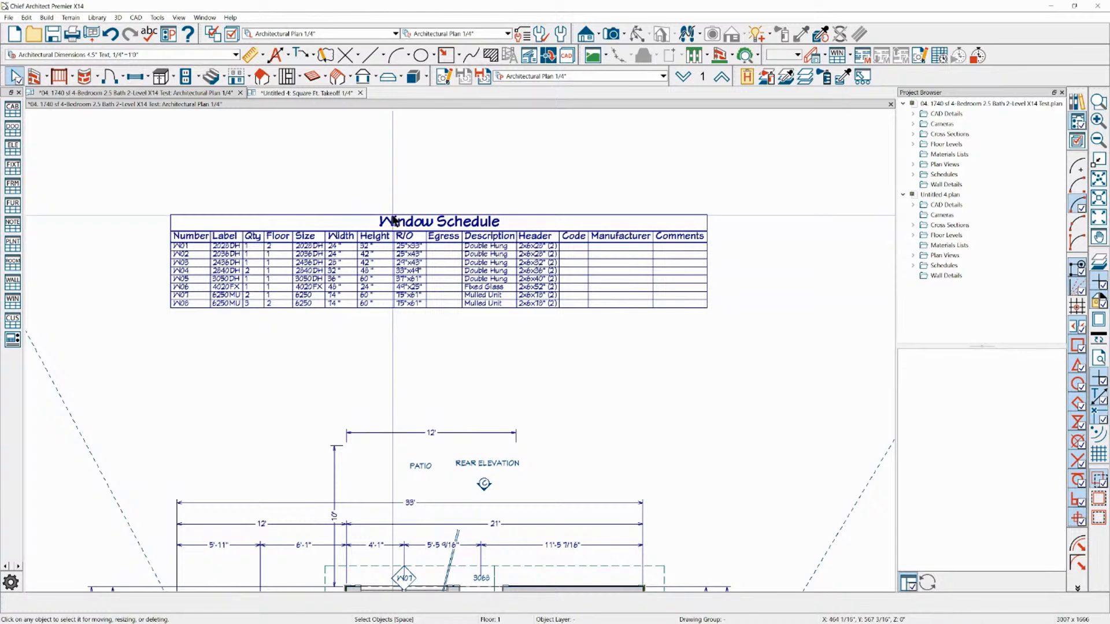
left_click(408, 257)
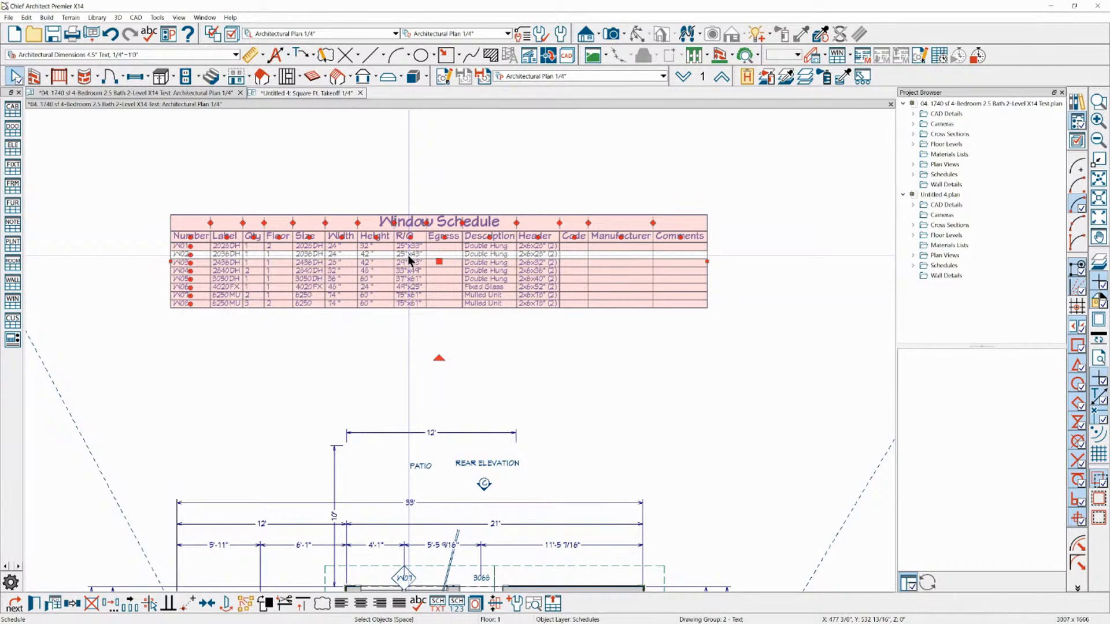
left_click(320, 178)
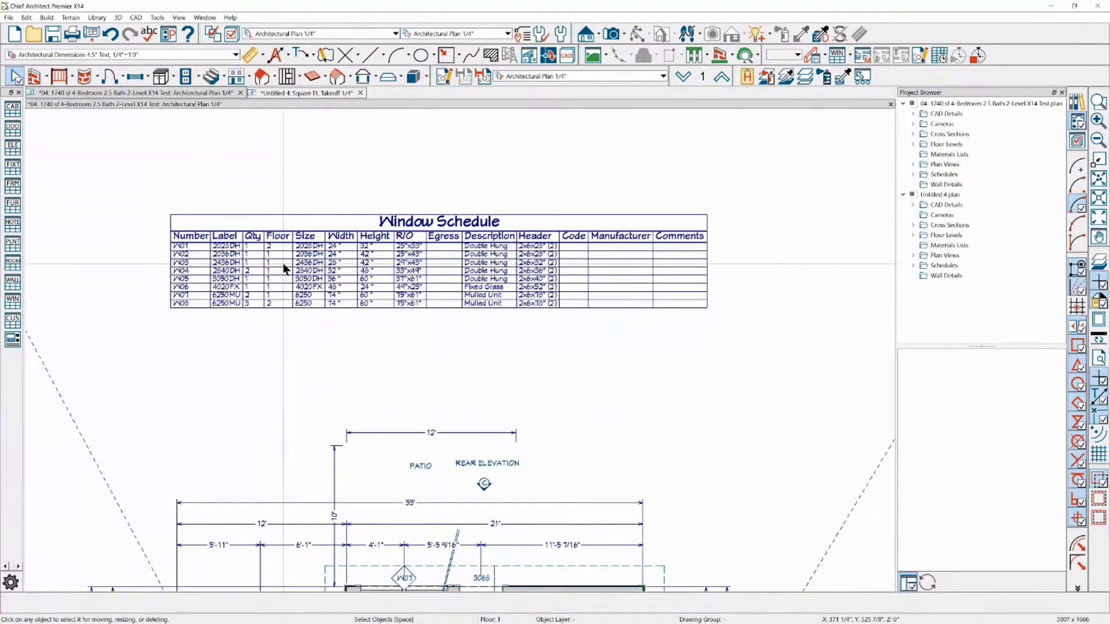
left_click(417, 231)
key("Escape")
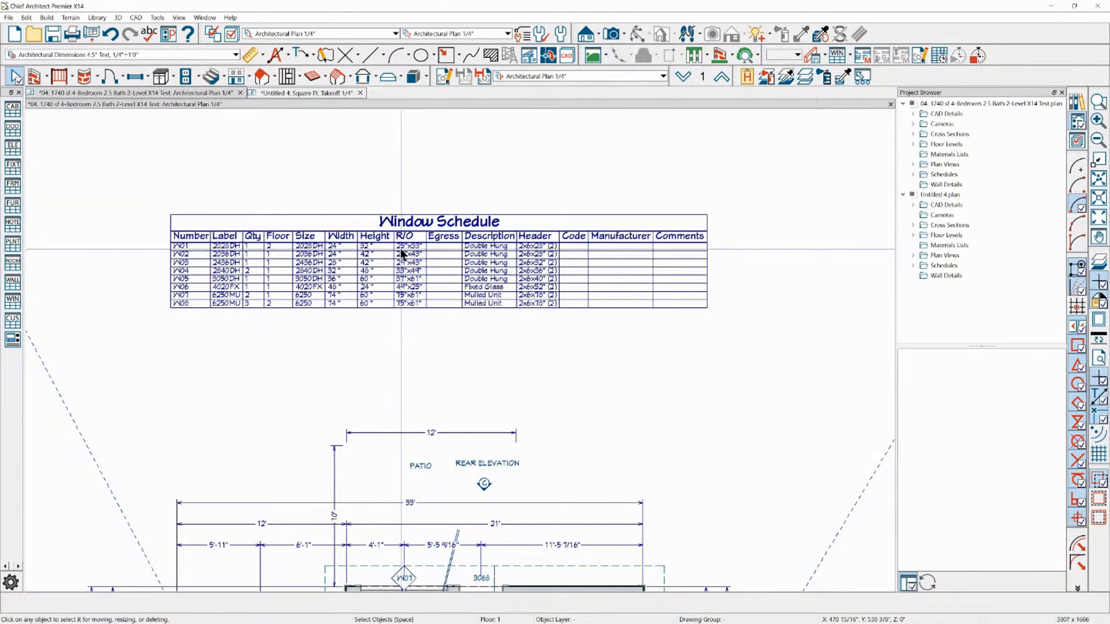
Set the window schedule's top and bottom margins to 4" in its attributes
left_click(401, 249)
double_click(401, 253)
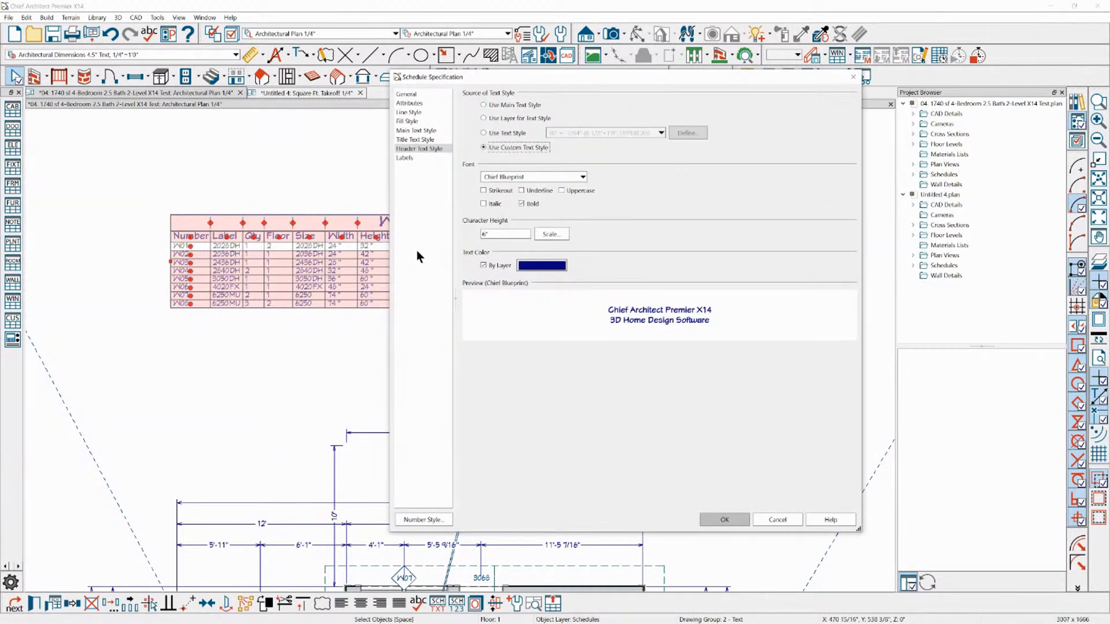
left_click(410, 103)
left_click_drag(549, 76, 571, 89)
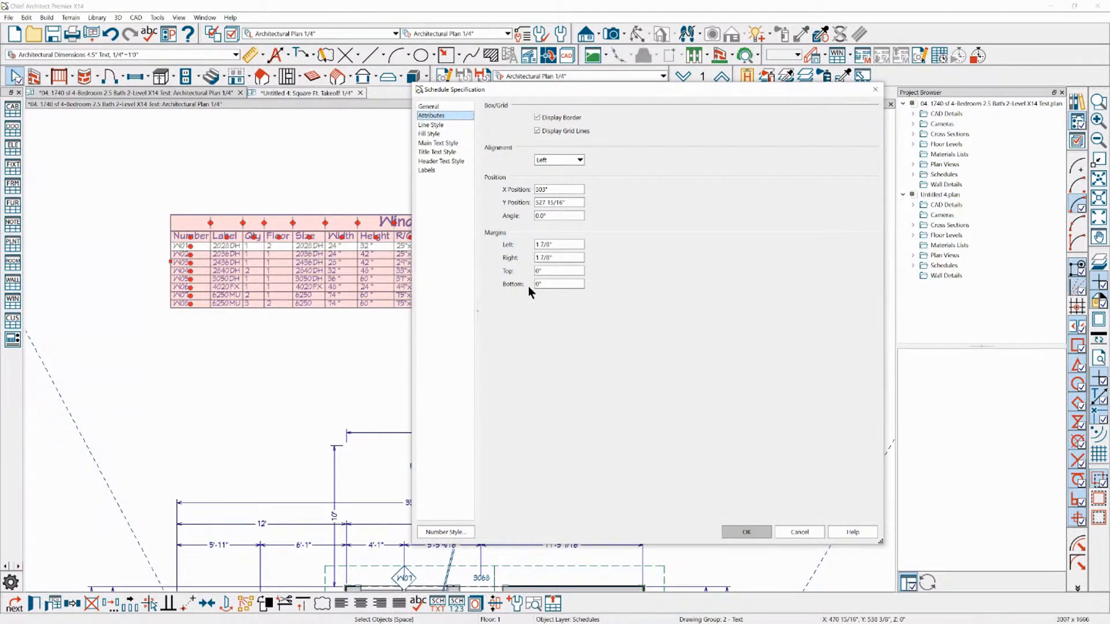
left_click(546, 274)
left_click(551, 274)
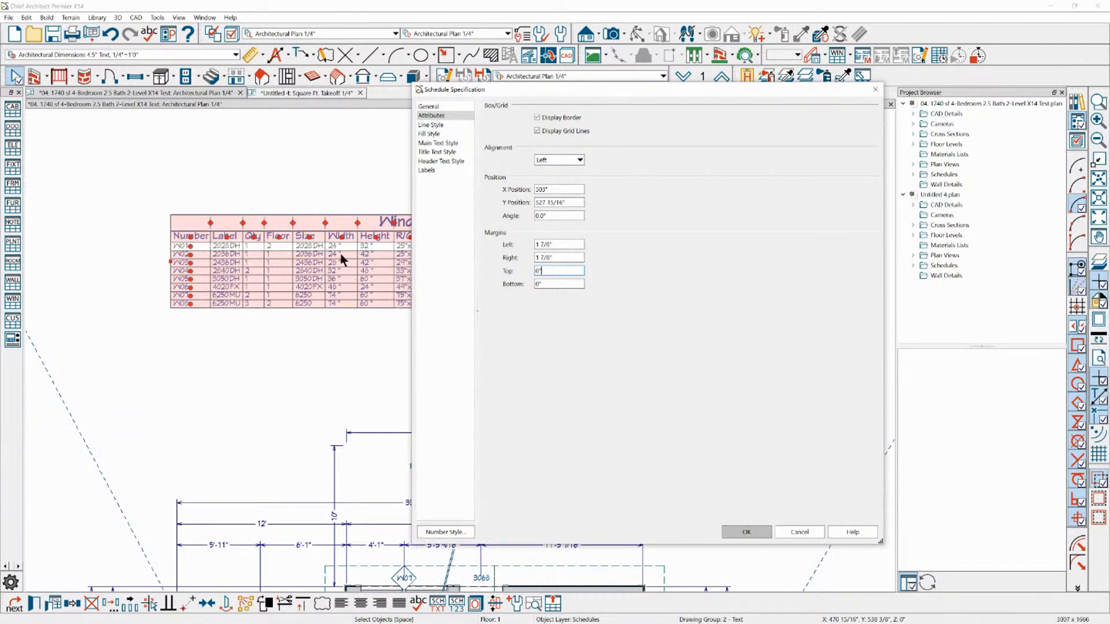
left_click_drag(545, 271, 454, 256)
type("4")
key("Tab")
type("4")
left_click(753, 531)
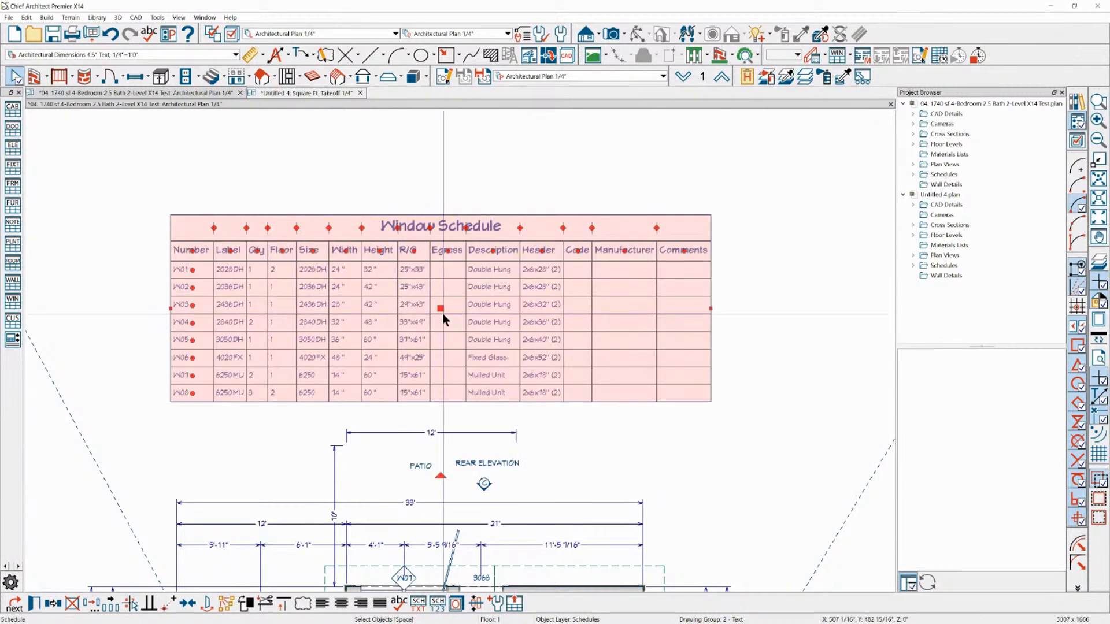
Examine the window schedule's row spacing up close and review its attributes without changing them
scroll(353, 277, "up", 4)
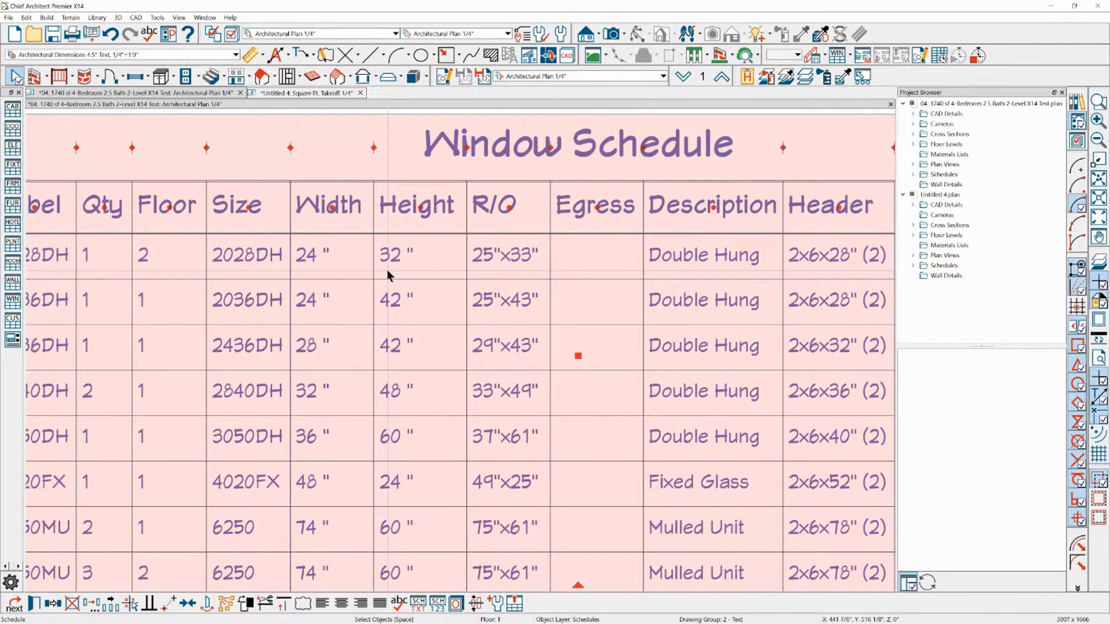
scroll(451, 211, "down", 2)
scroll(258, 266, "up", 1)
scroll(257, 266, "up", 1)
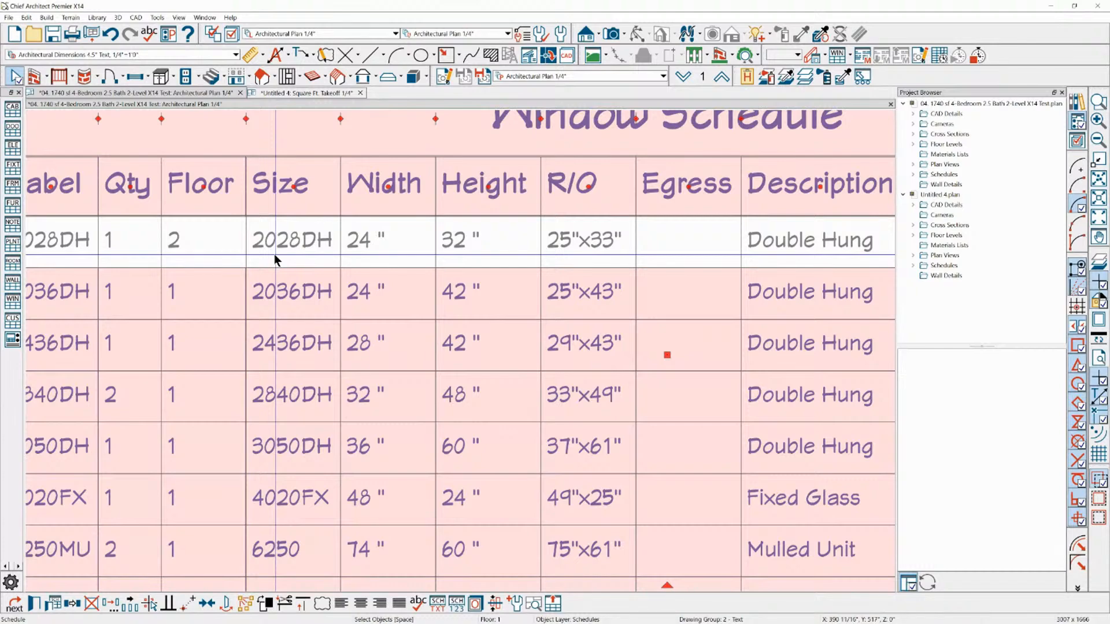
scroll(443, 248, "down", 1)
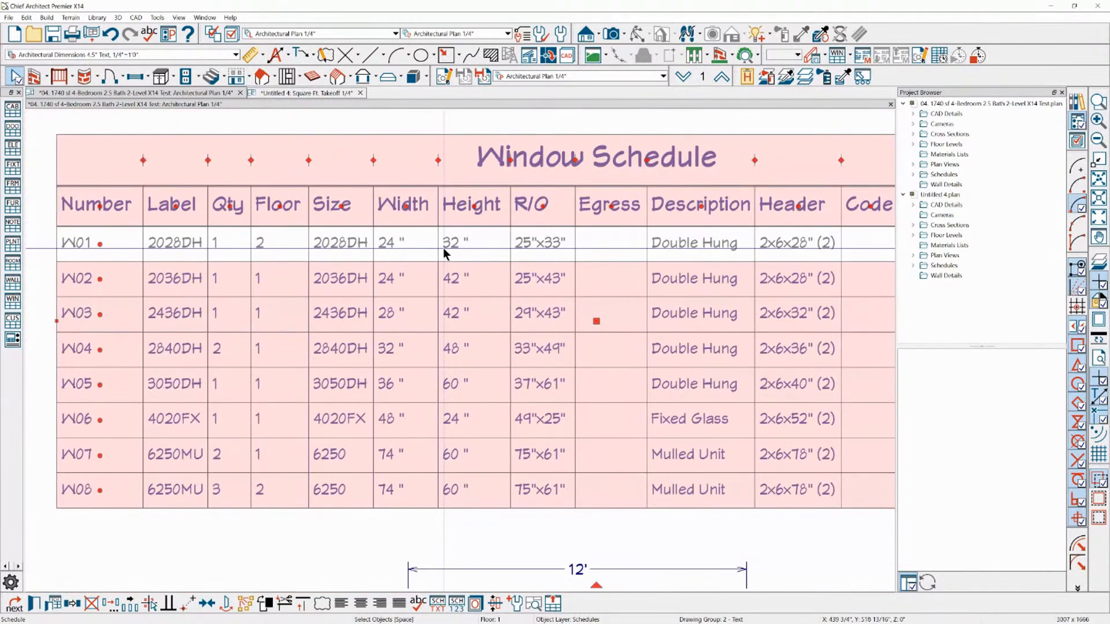
left_click(467, 113)
left_click(453, 148)
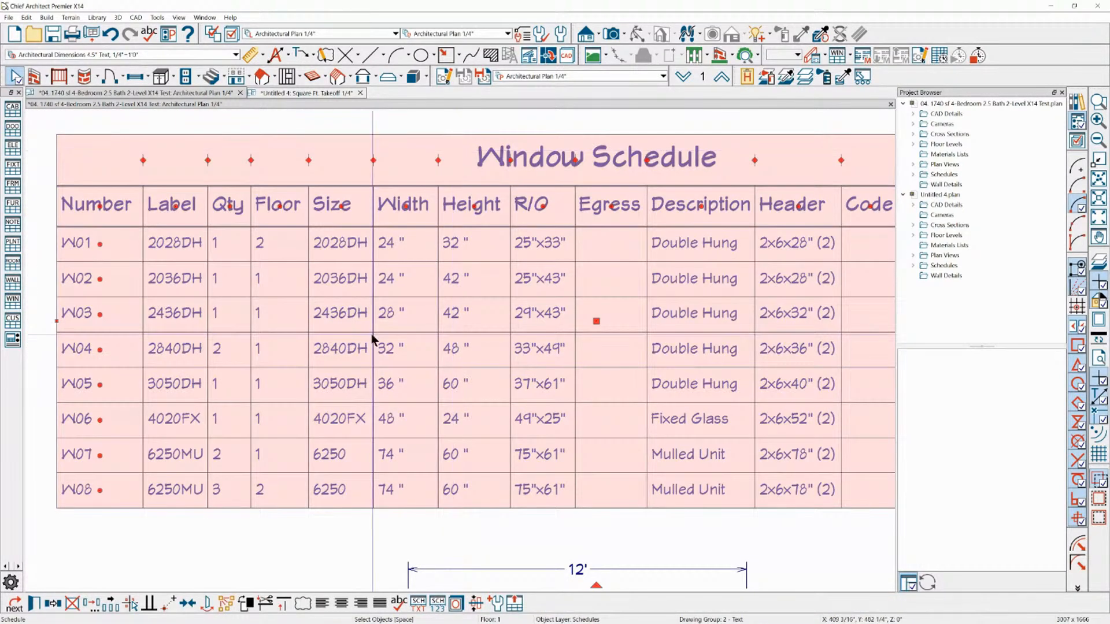
double_click(293, 454)
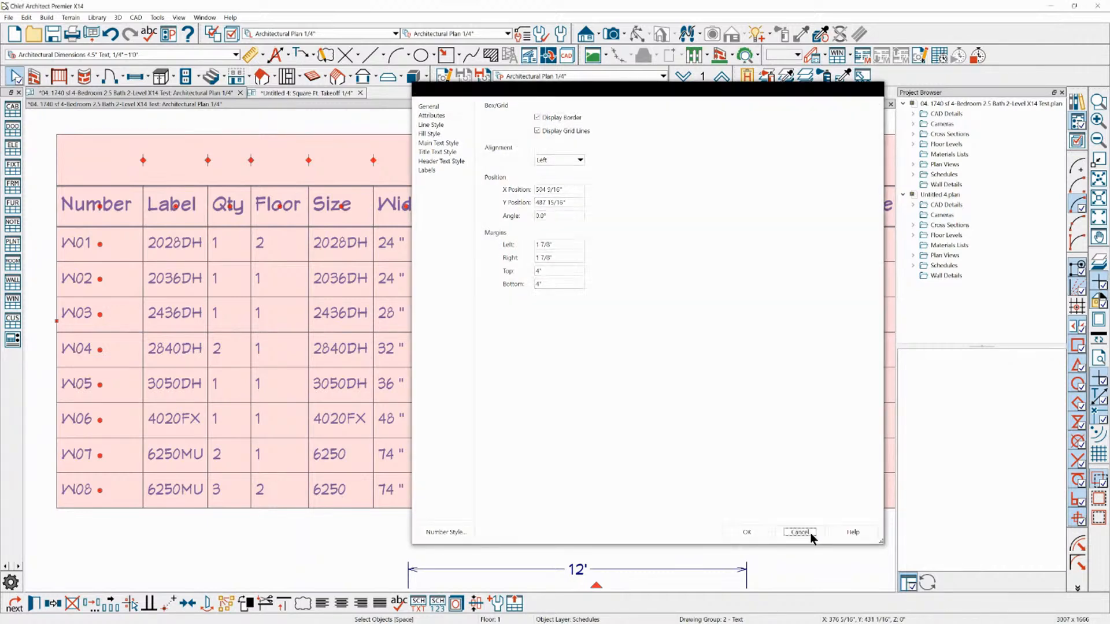
left_click(800, 533)
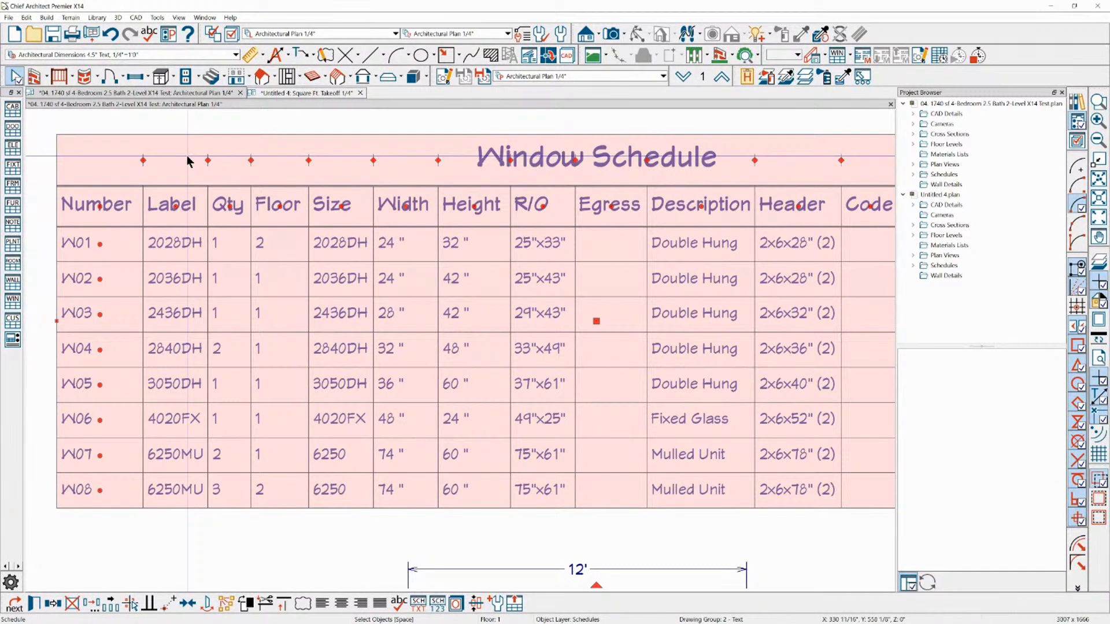
Review the window schedule's alignment options, keeping Left, and swap its rows and columns
double_click(188, 162)
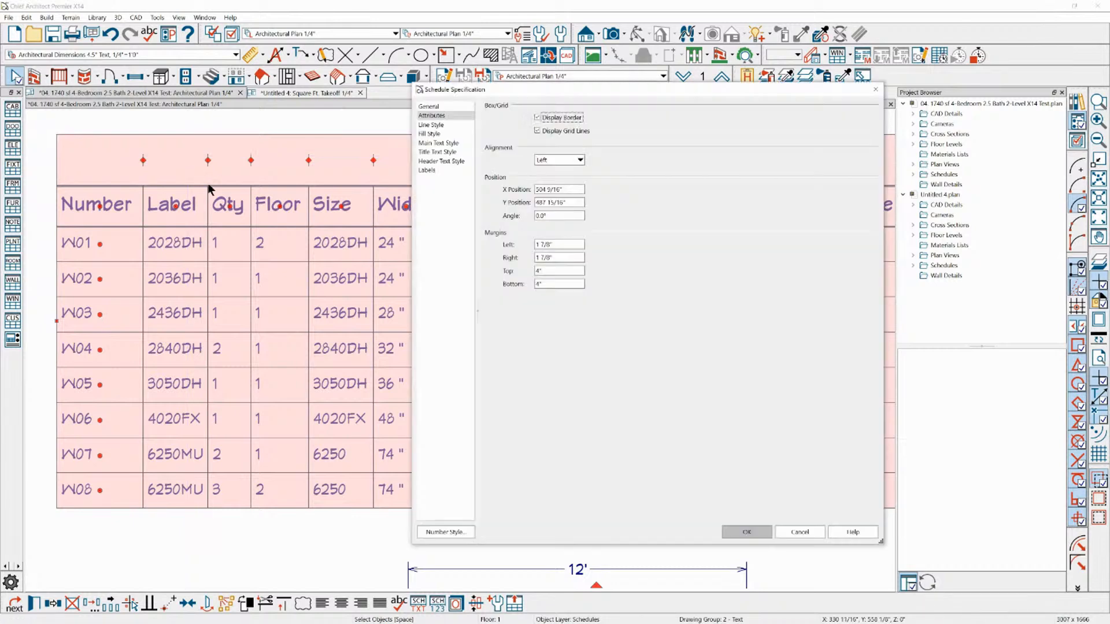
left_click(581, 161)
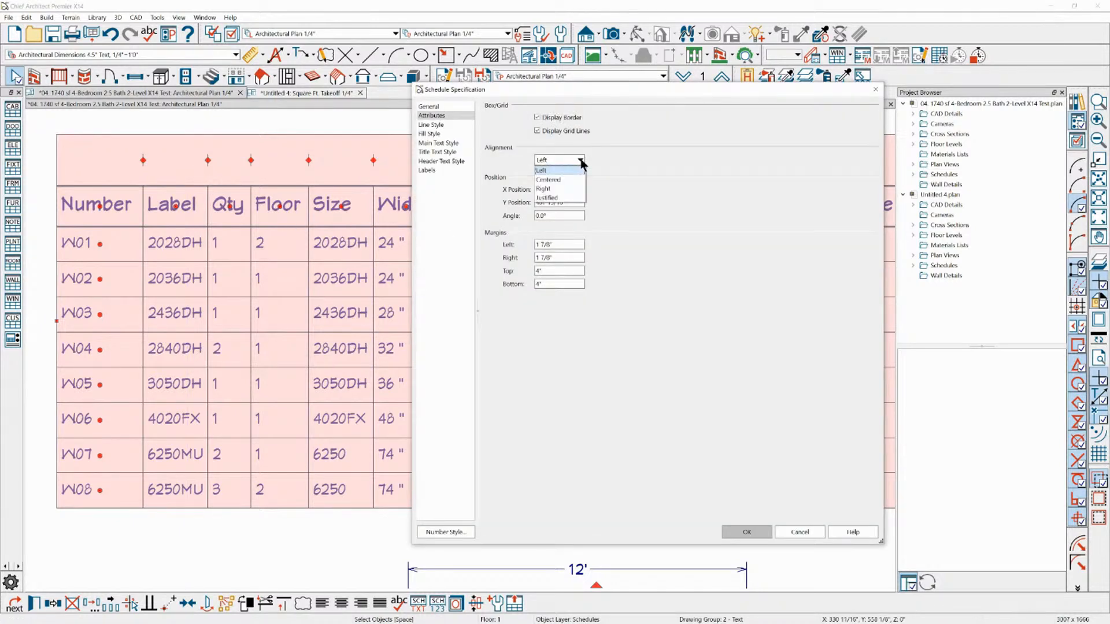
left_click(580, 162)
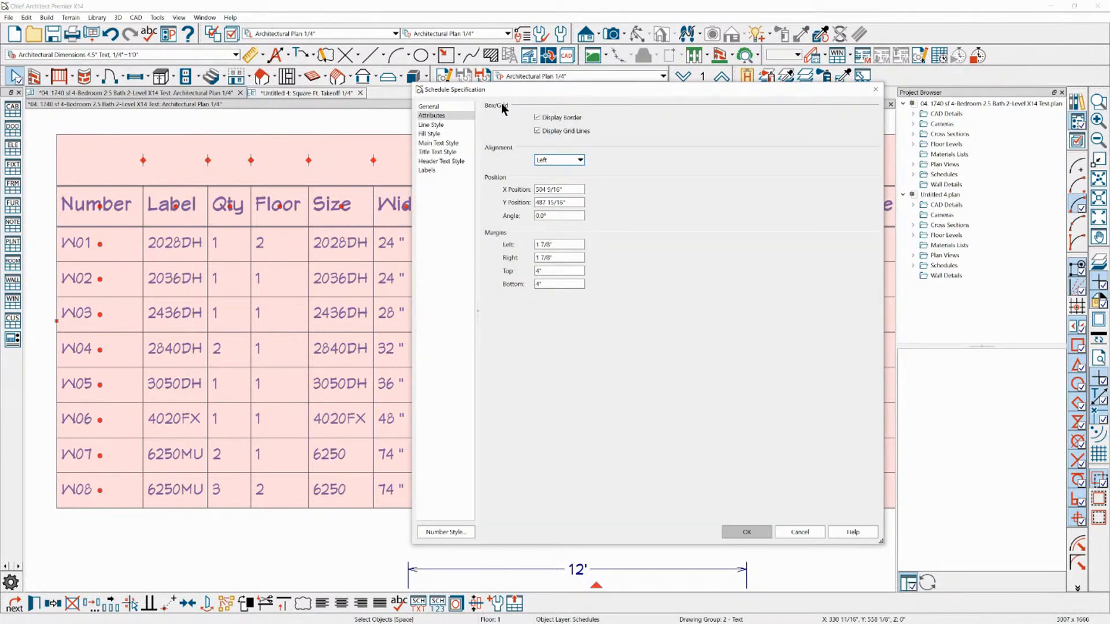
left_click(445, 105)
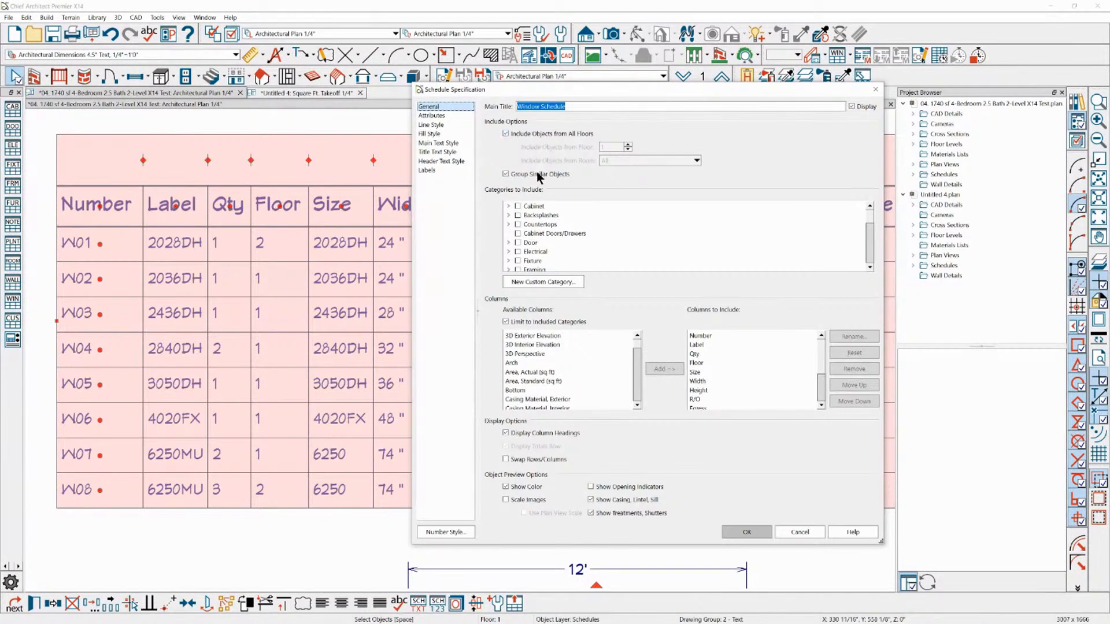
left_click(538, 461)
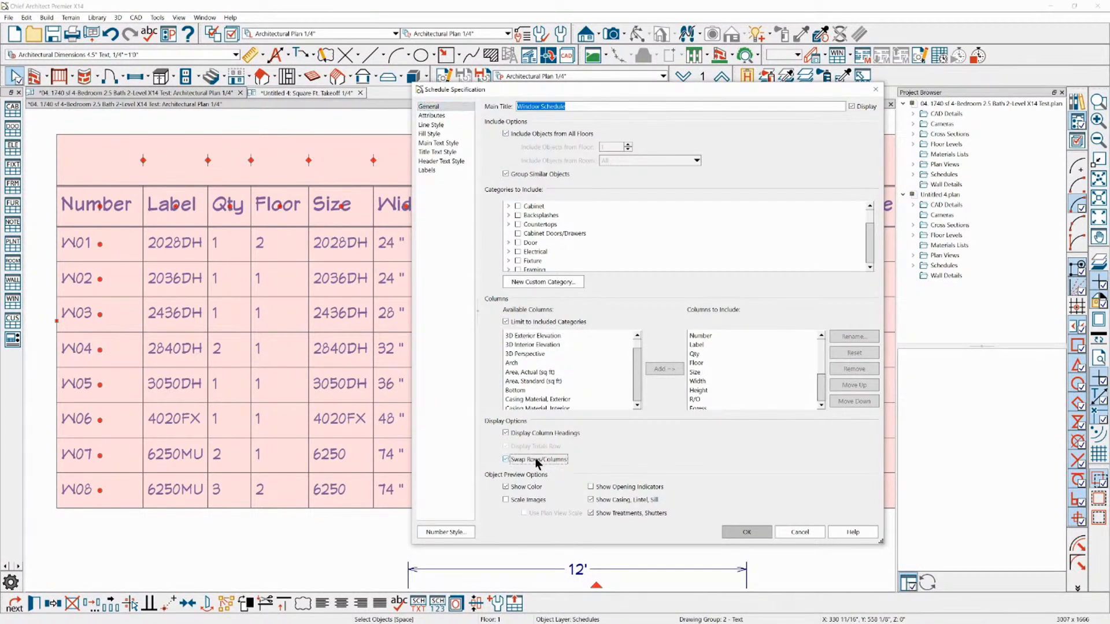
left_click(741, 533)
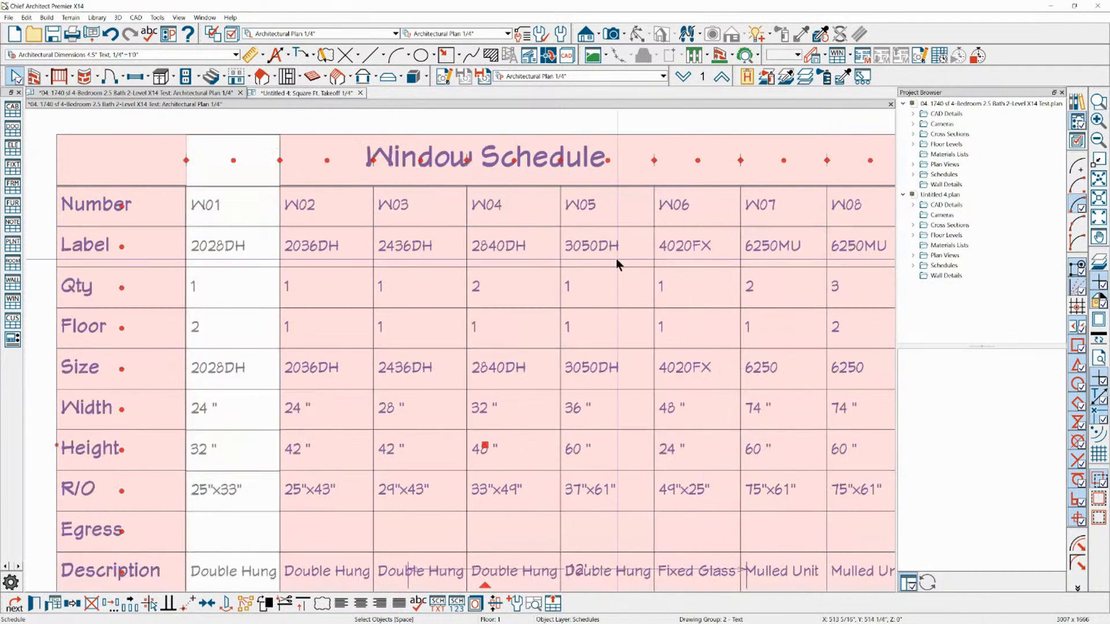
Move the window schedule up and to the right, farther from the floor plan
scroll(584, 235, "down", 5)
key("Escape")
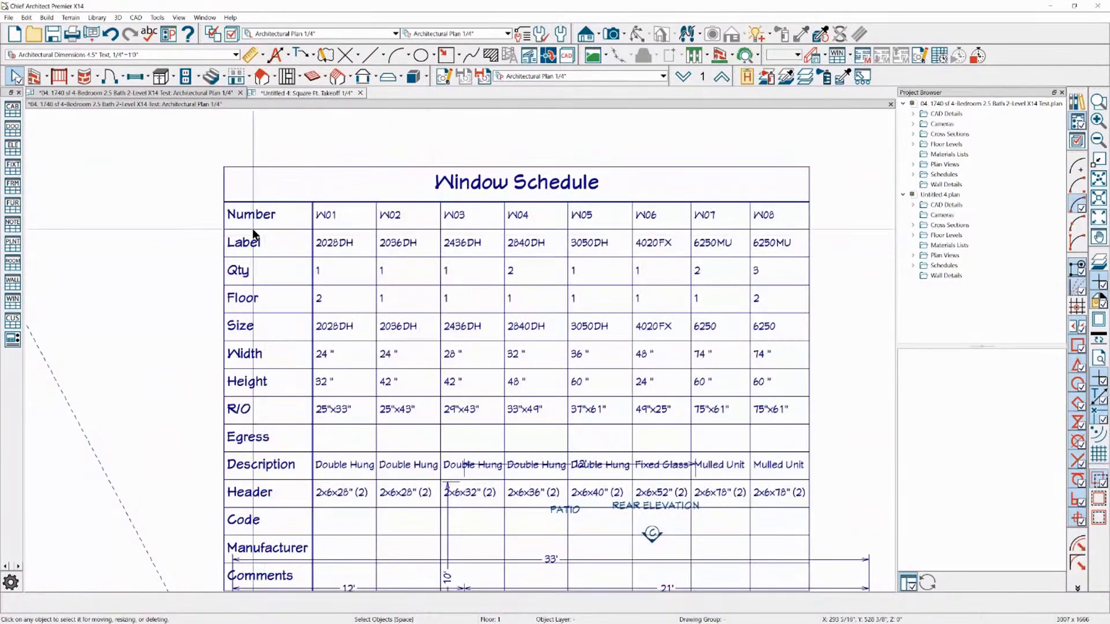
scroll(245, 183, "down", 2)
left_click(351, 301)
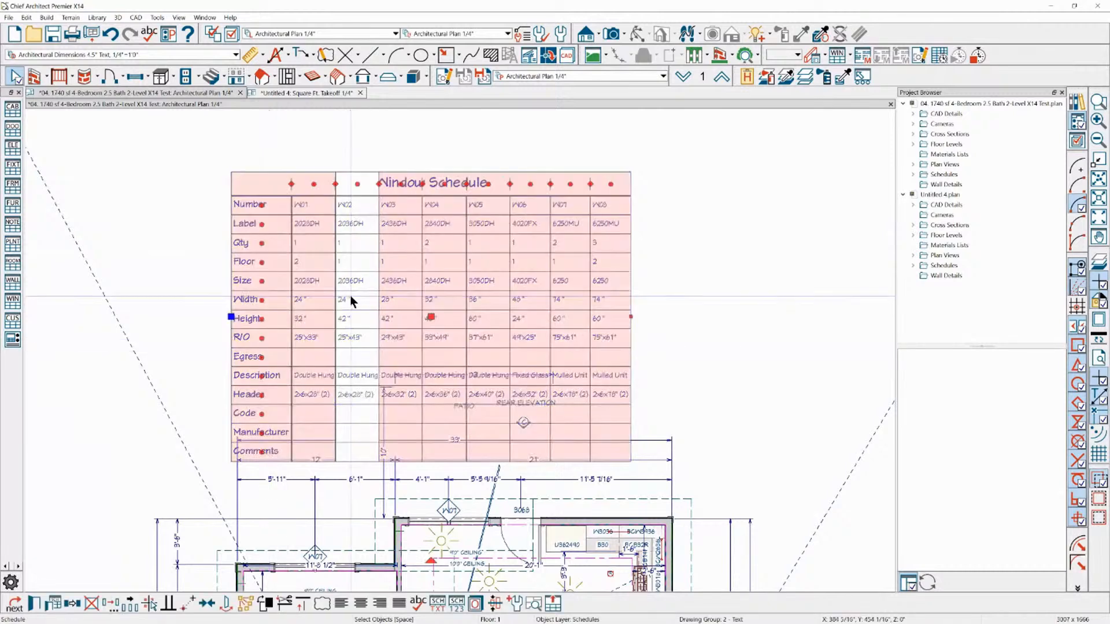
left_click_drag(431, 316, 471, 270)
key("Escape")
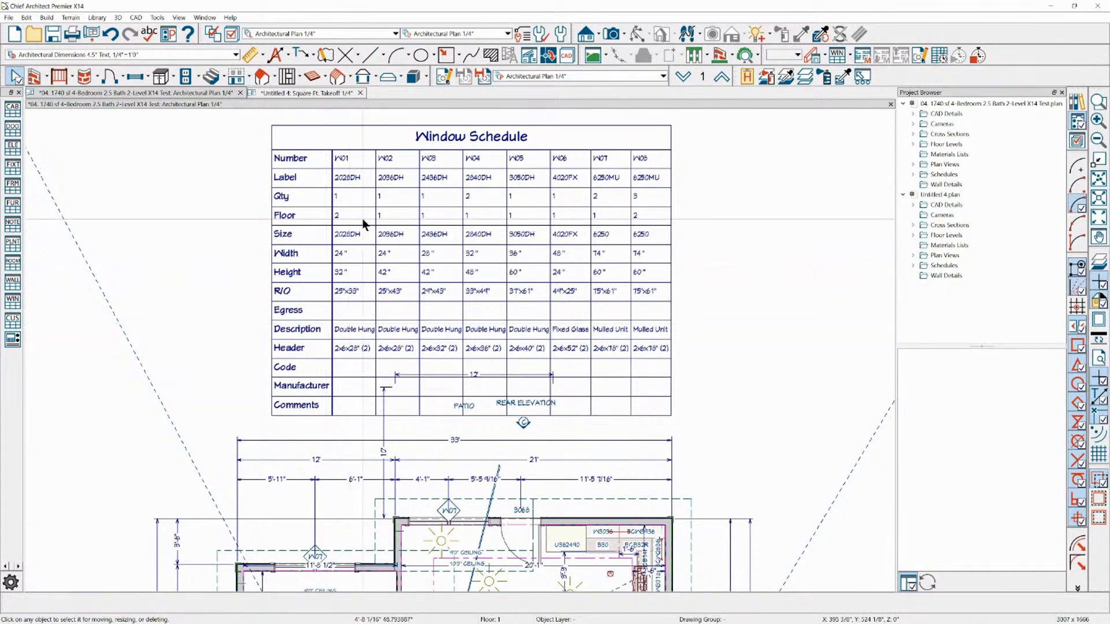
Draw a sloping CAD line about 4'-7" long to the right of the window schedule, turning on its layer's display
scroll(251, 273, "down", 1)
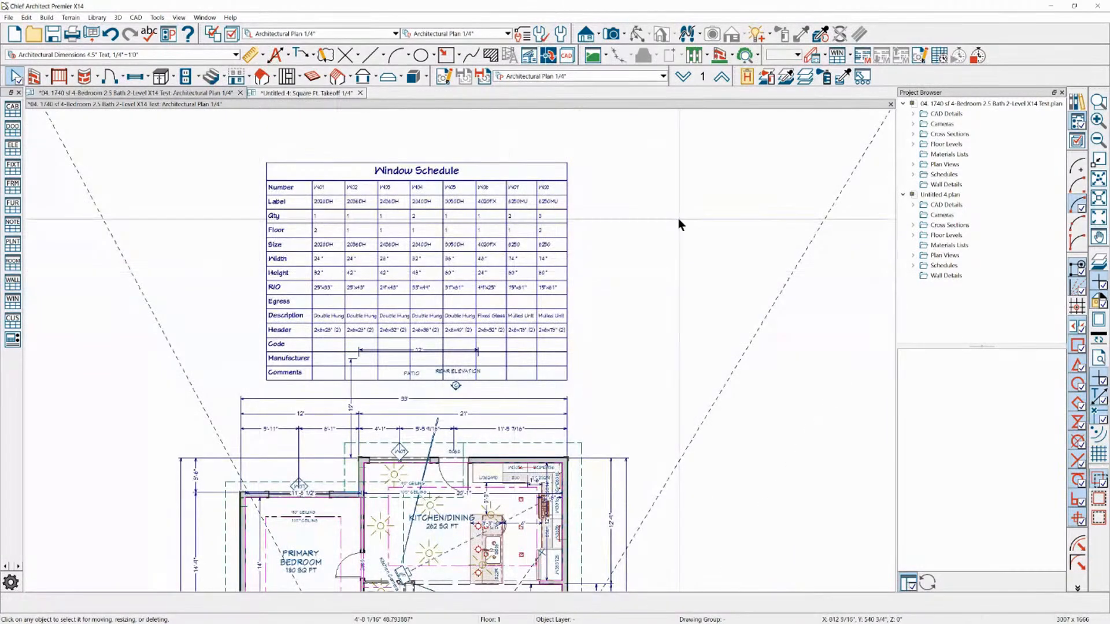
scroll(678, 219, "up", 1)
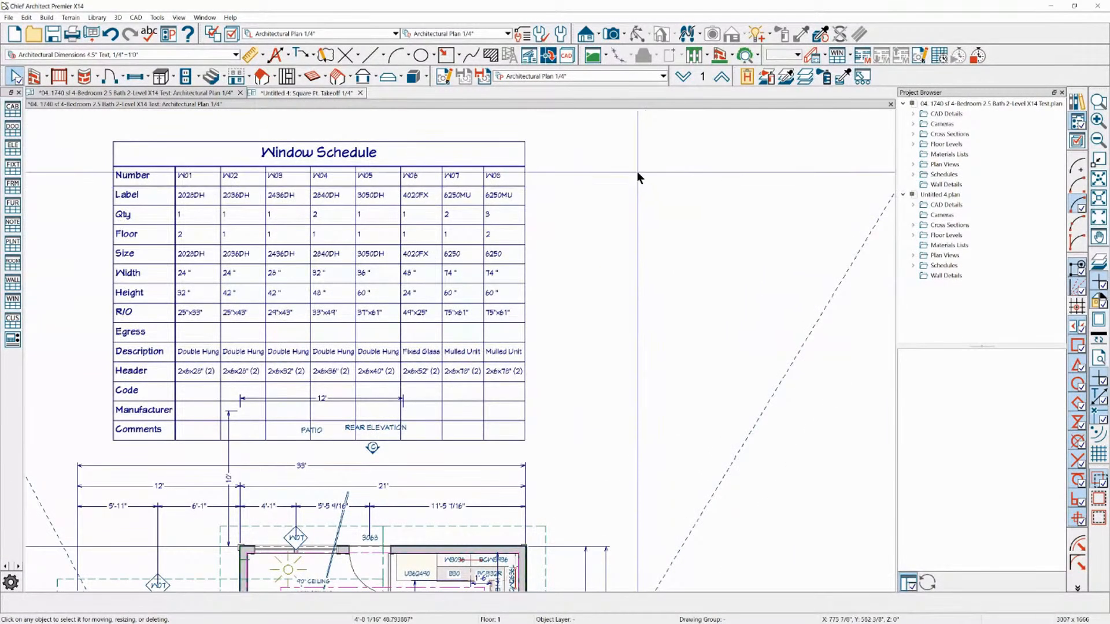
left_click(370, 55)
left_click_drag(584, 225, 643, 242)
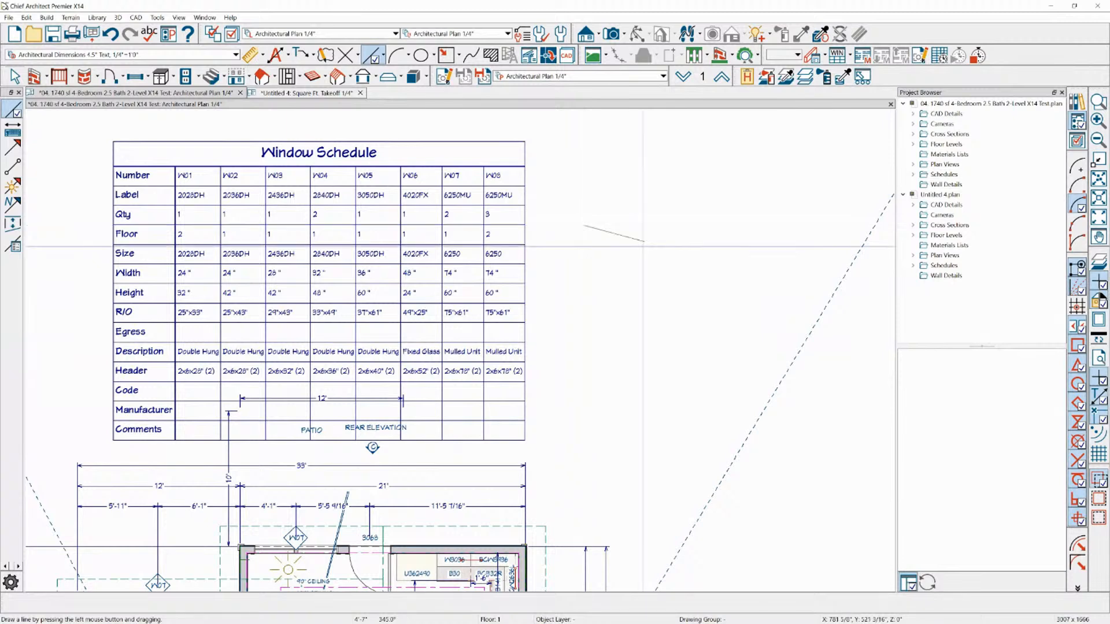
left_click(531, 330)
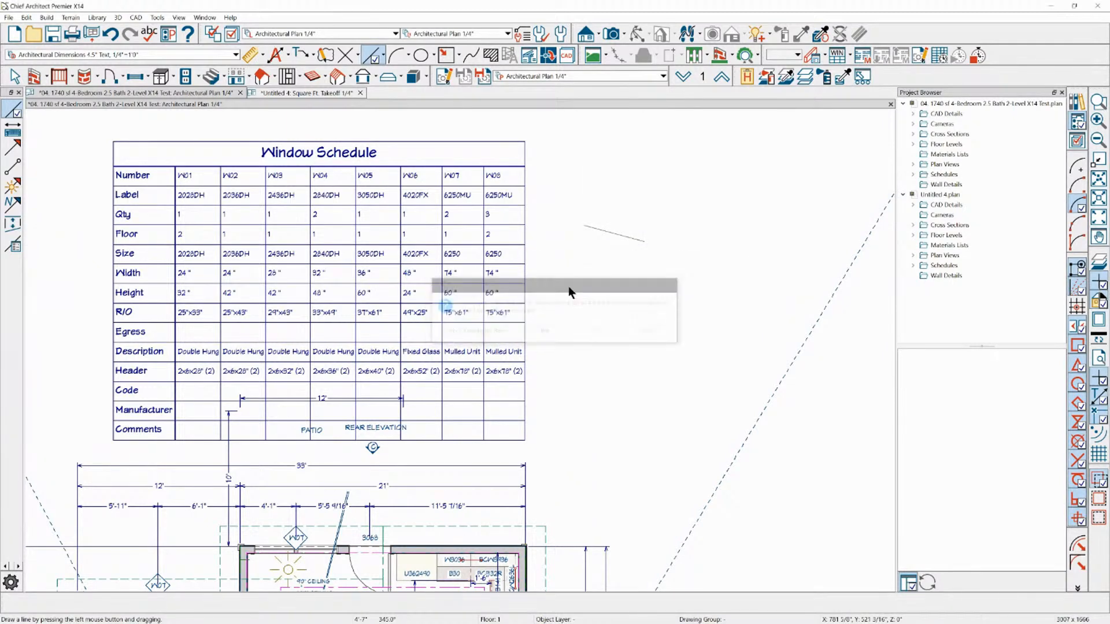
Break the CAD line near its middle to make a two-segment polyline
scroll(604, 231, "up", 1)
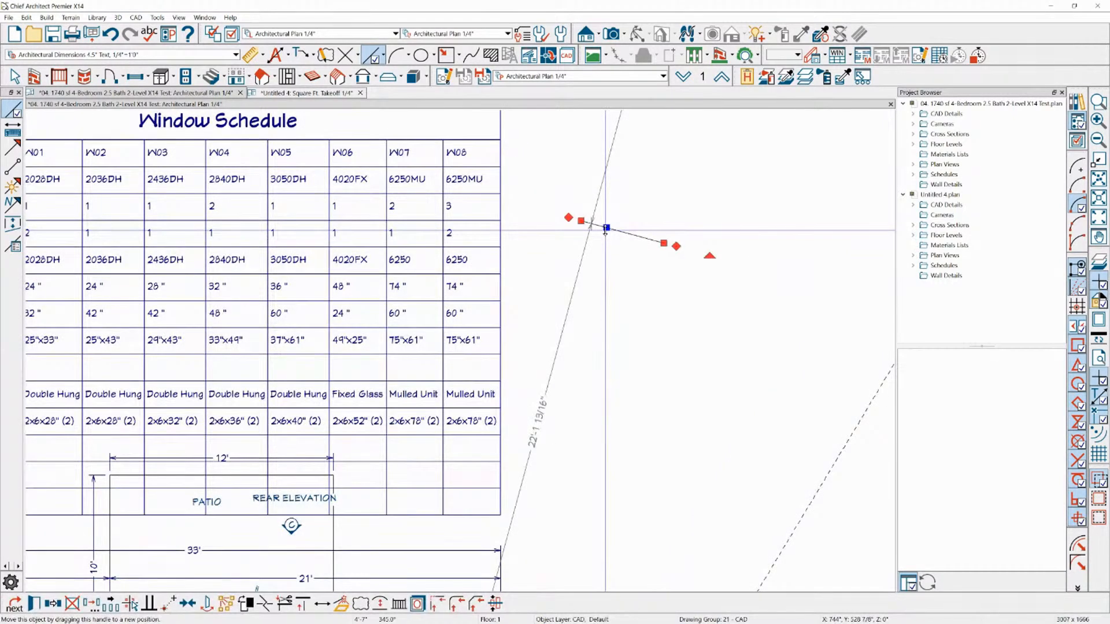
left_click(264, 603)
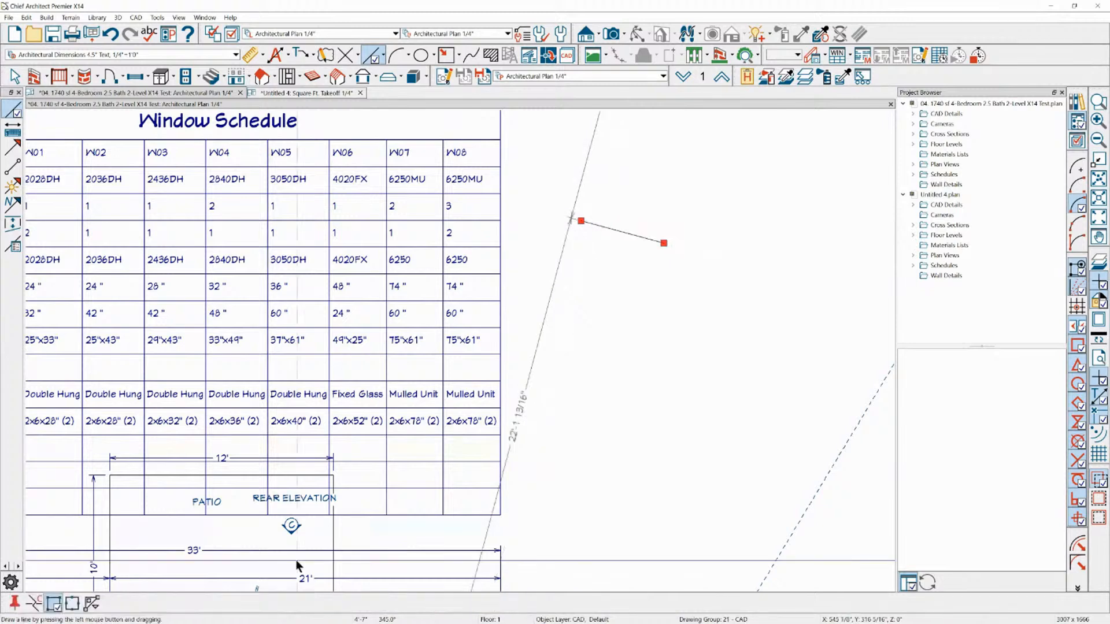
left_click(628, 233)
key("3")
left_click(630, 234)
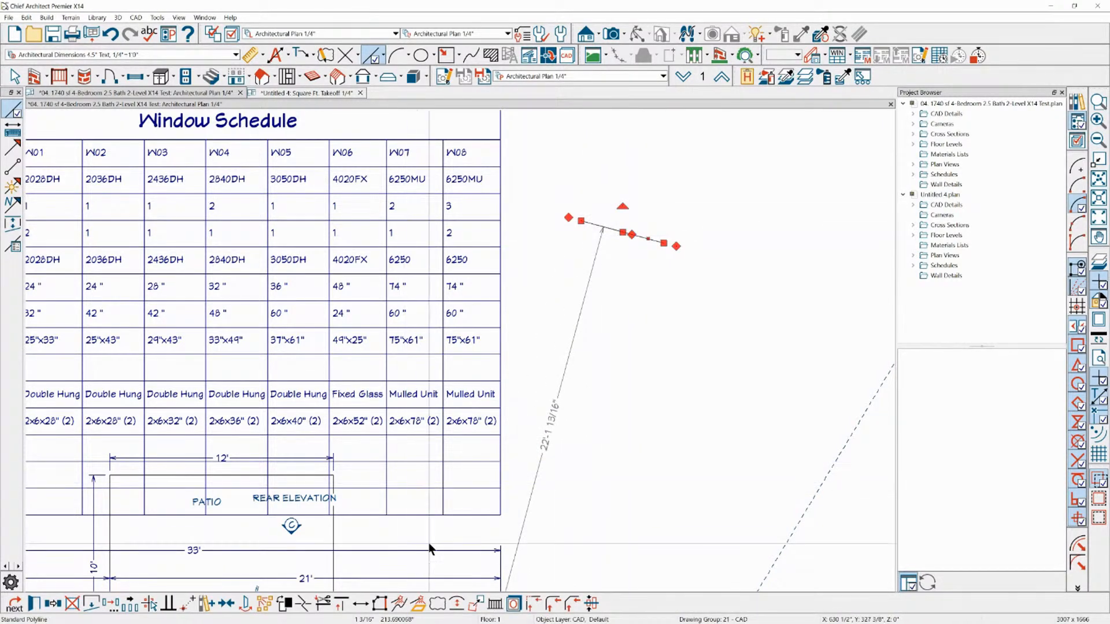
Review the schedule and object information settings in the polyline's specification
left_click(34, 604)
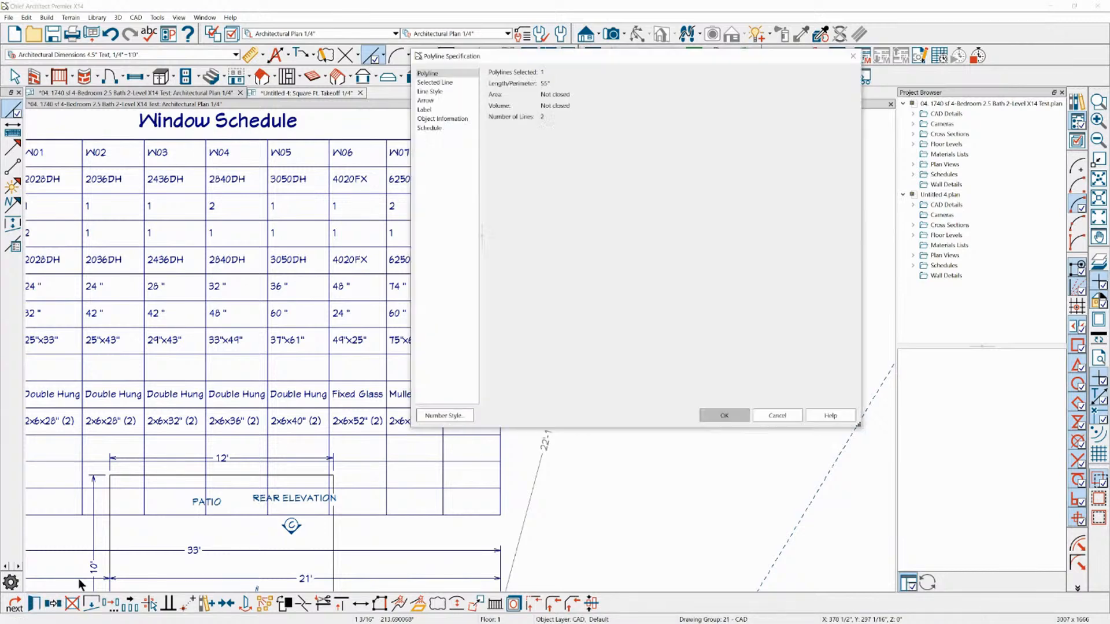
left_click(429, 128)
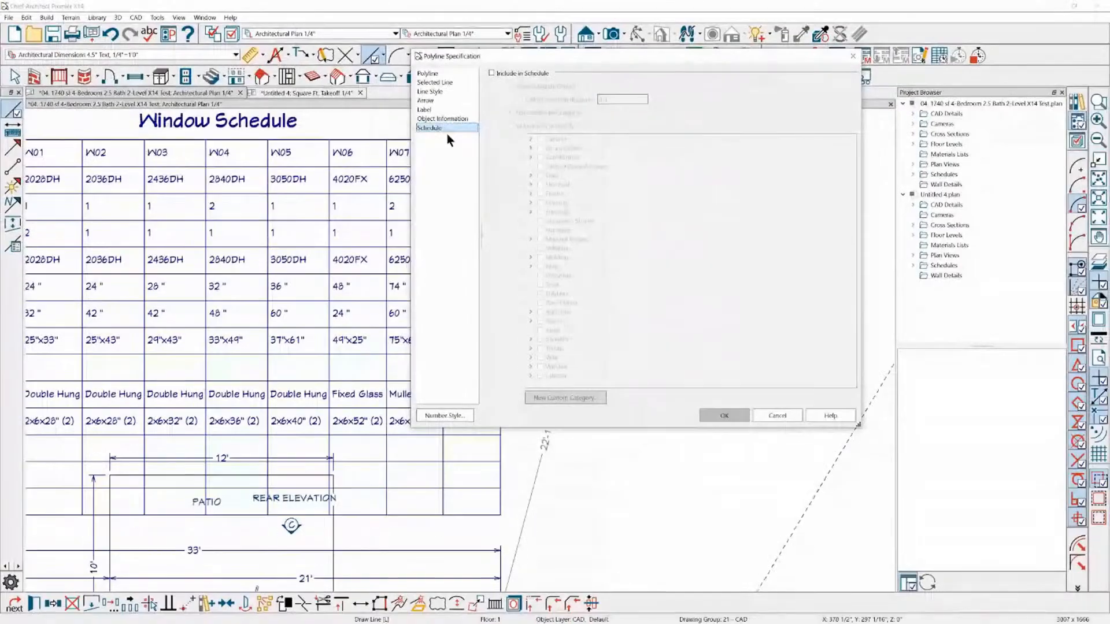
left_click(443, 116)
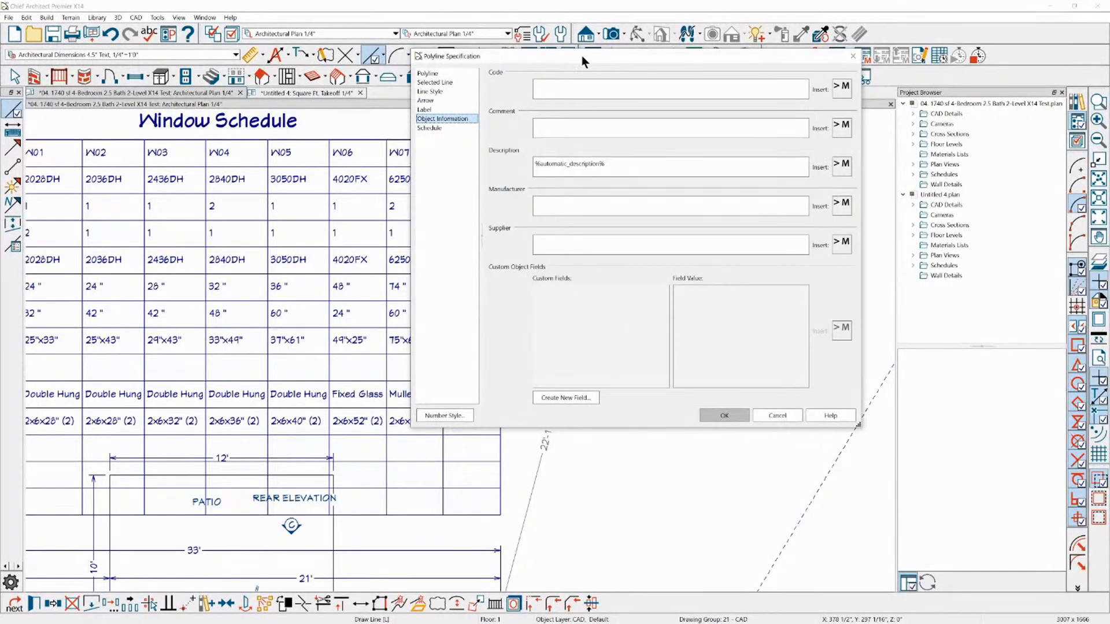
left_click_drag(582, 55, 557, 96)
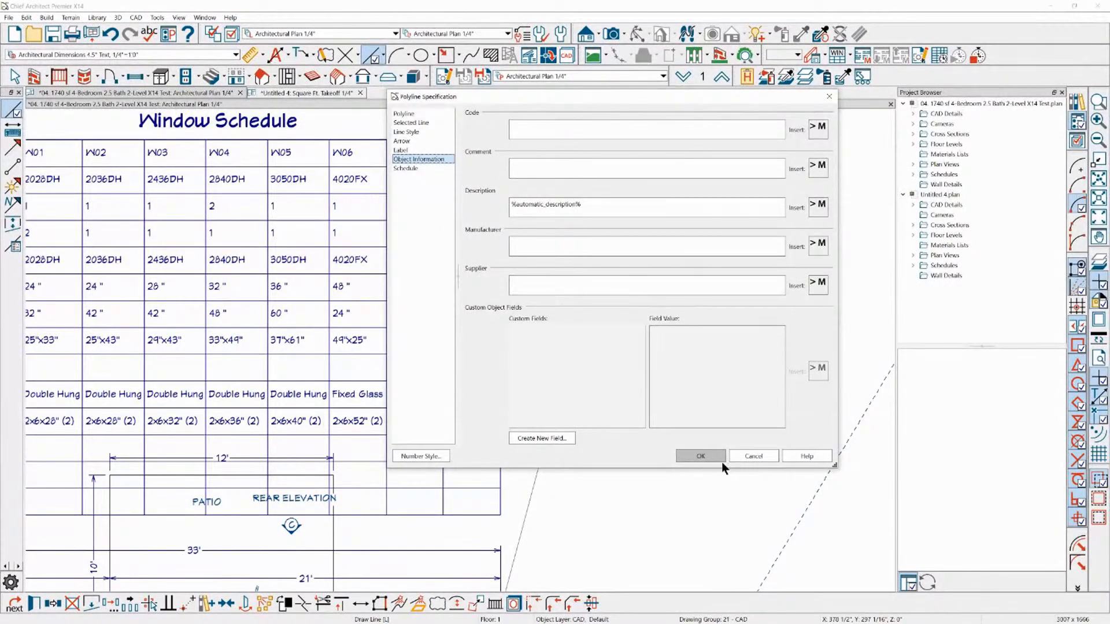
left_click(733, 458)
Hide the layers of the drawn line and the house pictures with the Layer Hider
key("space")
scroll(337, 249, "down", 3)
scroll(379, 182, "down", 3)
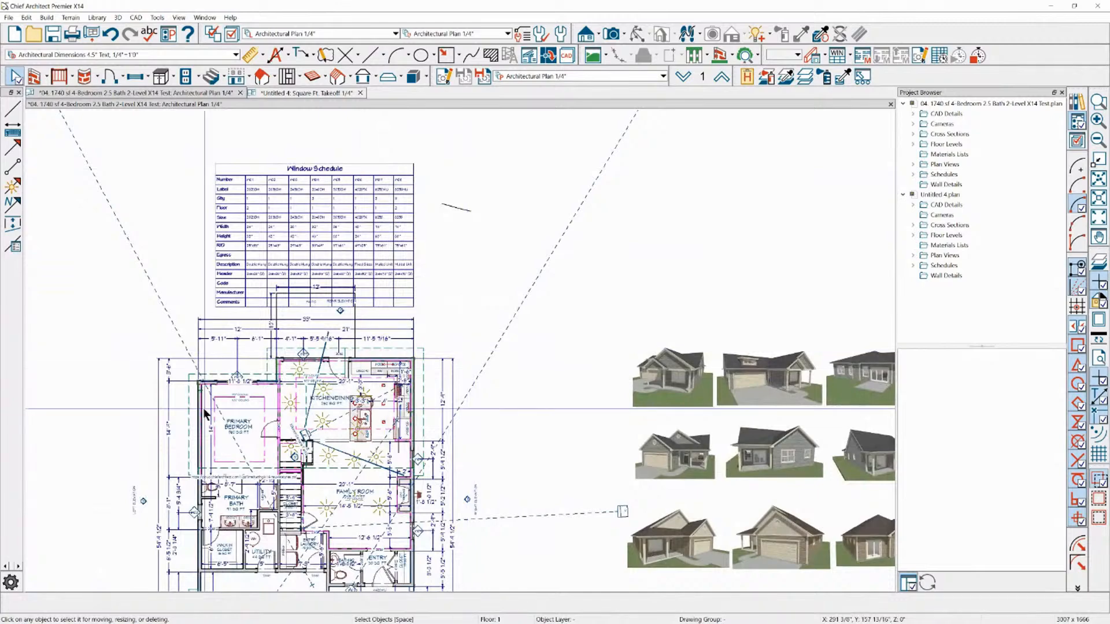
scroll(171, 431, "up", 2)
left_click(805, 76)
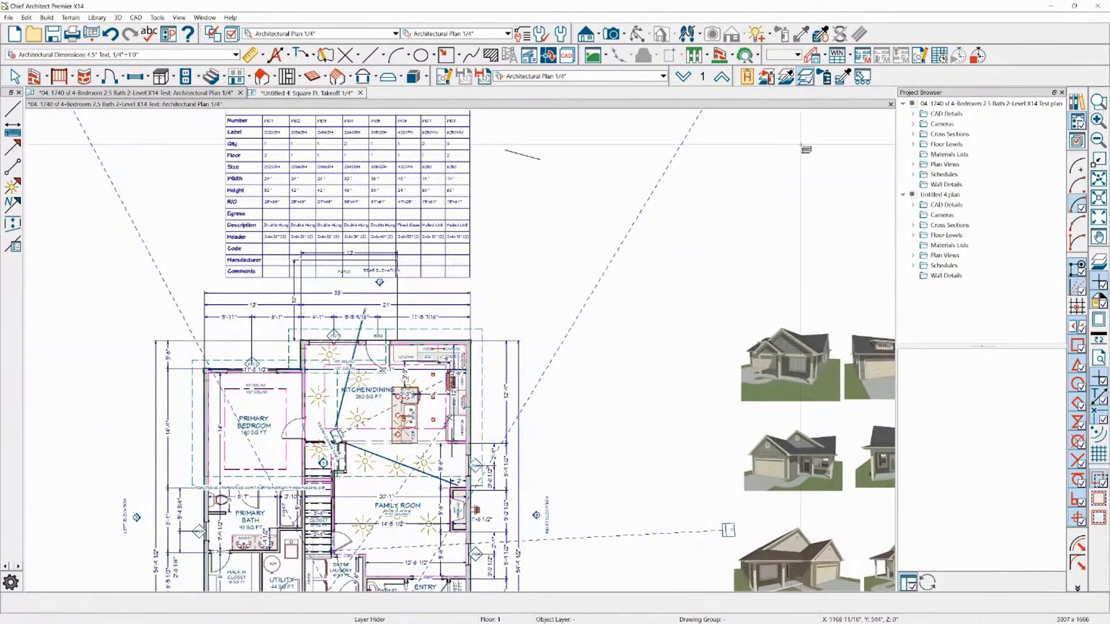
key("space")
Delete the window schedule above the floor plan
left_click(379, 180)
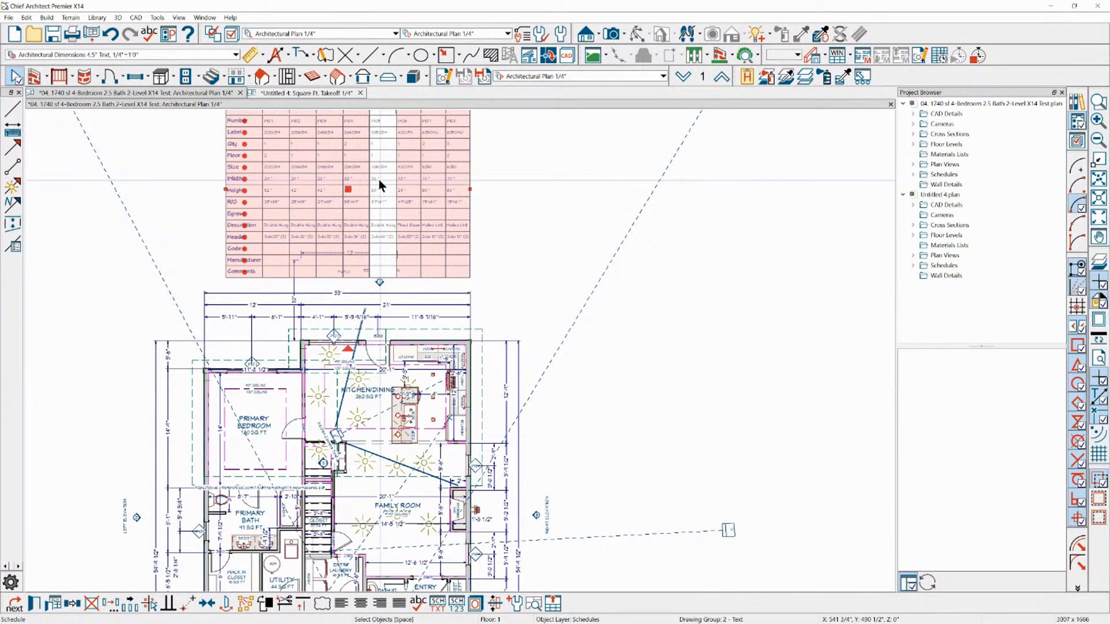
key("Delete")
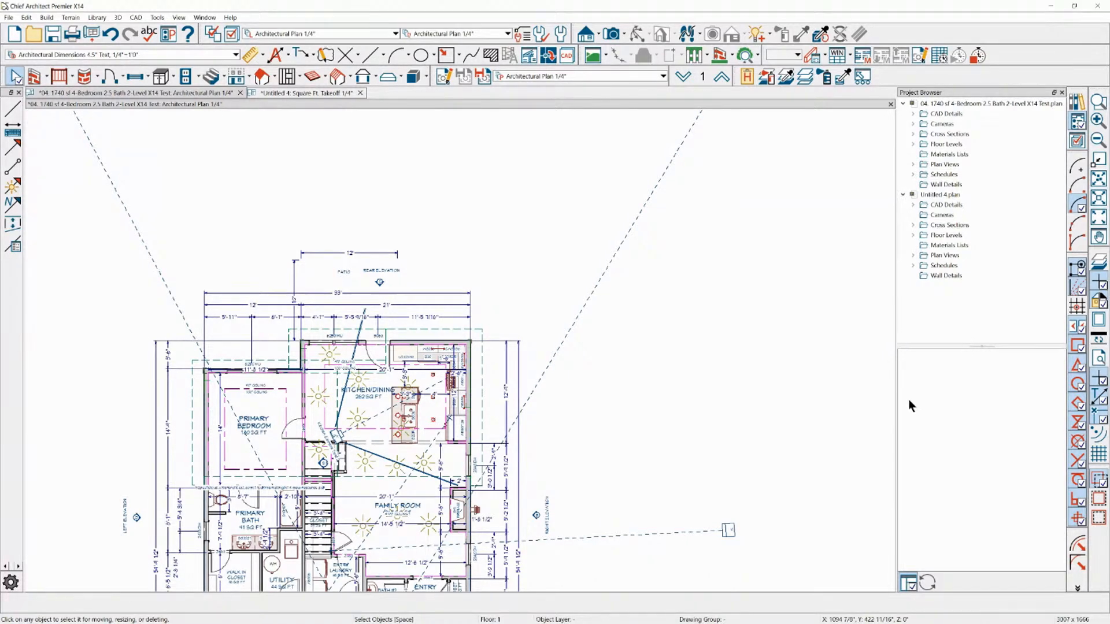
Place an Architectural Plan Notes note reading "sjhadfa ajsdh fkjas fkashf kj" outside the kitchen's rear exterior corner
scroll(203, 273, "up", 6)
scroll(469, 164, "down", 2)
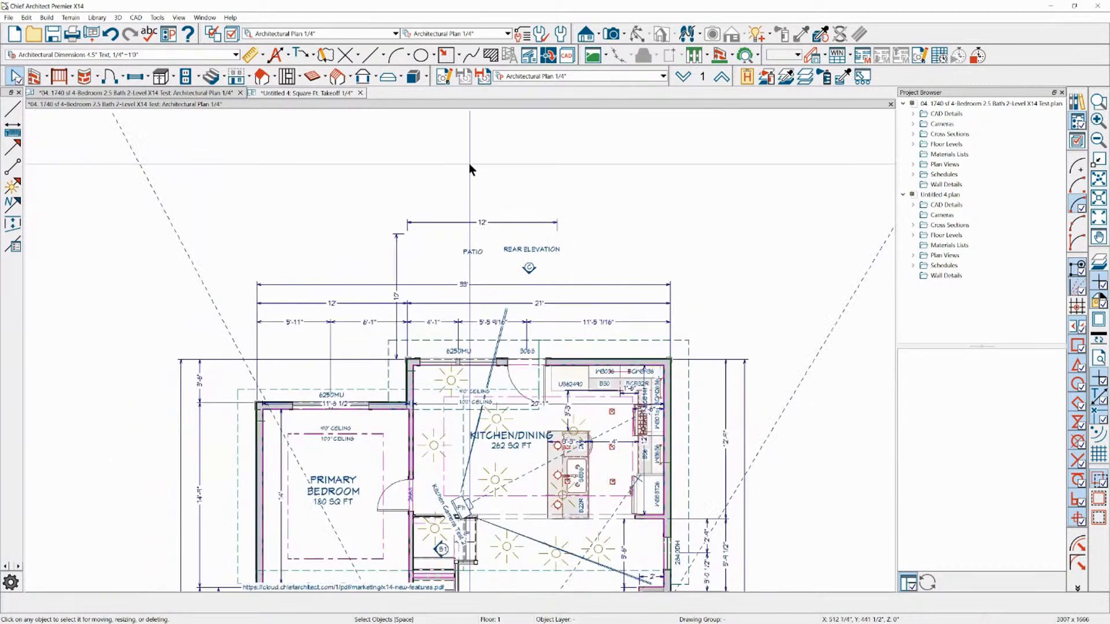
scroll(460, 209, "down", 1)
scroll(719, 260, "up", 2)
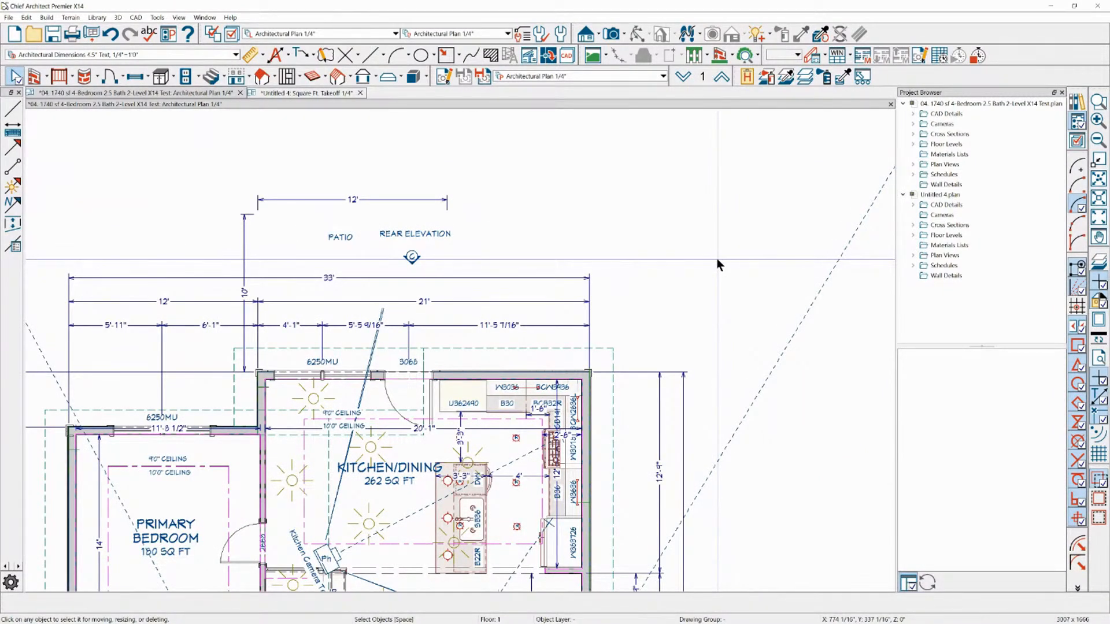
scroll(616, 472, "up", 1)
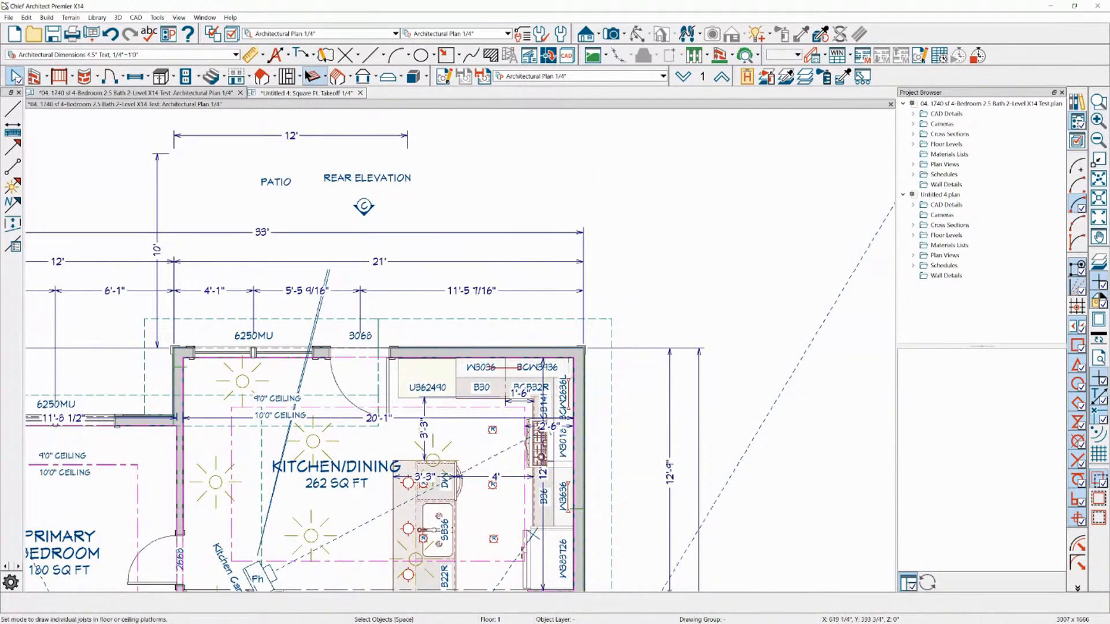
left_click(315, 61)
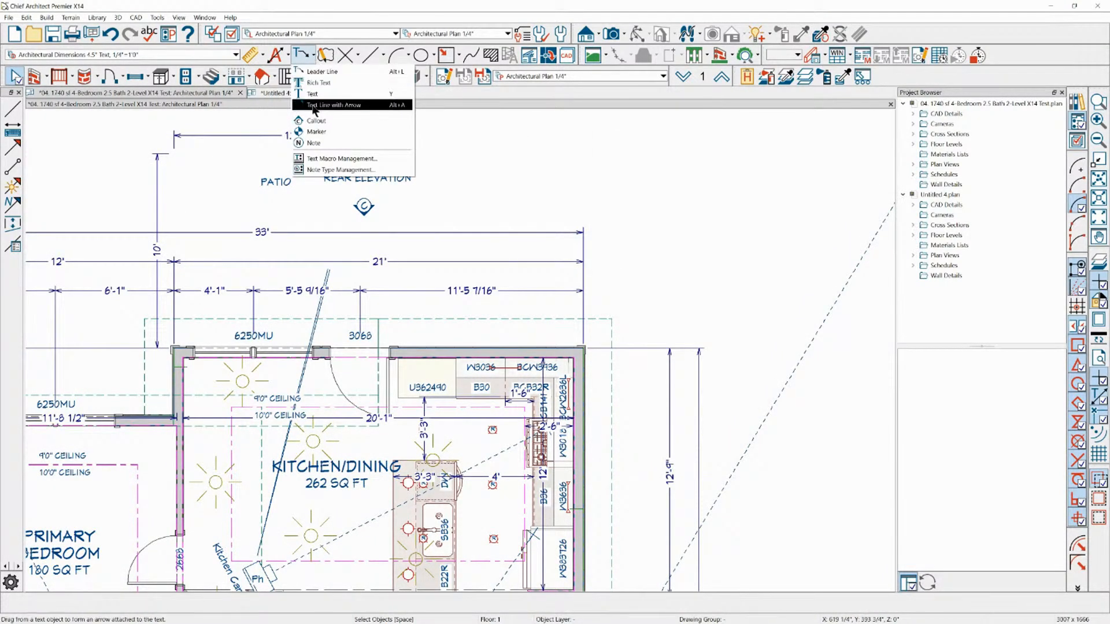
left_click(316, 142)
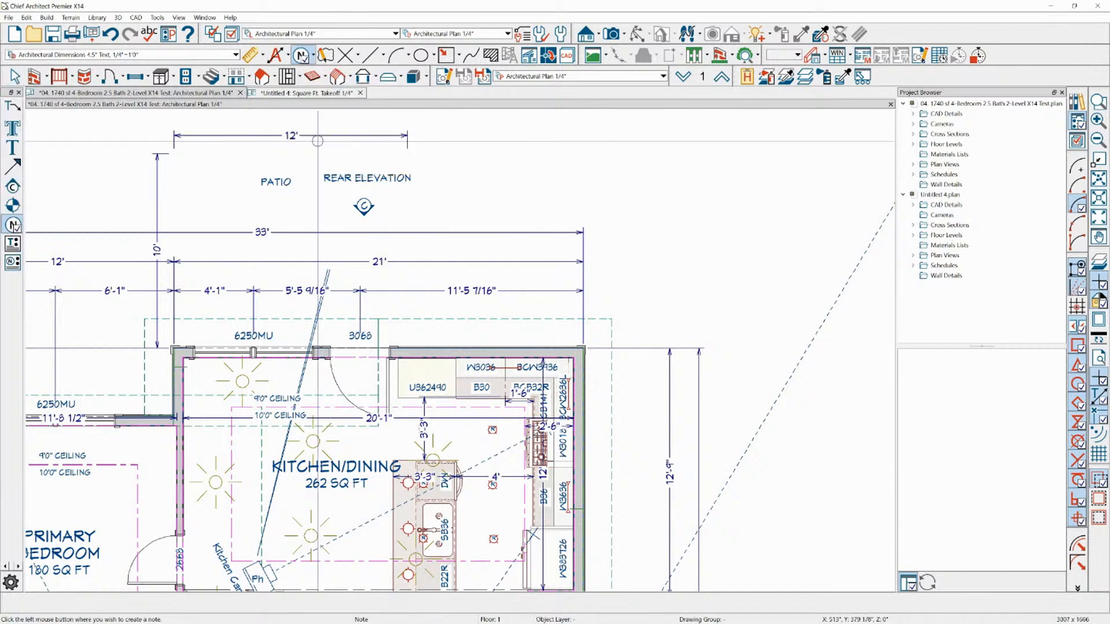
left_click(615, 280)
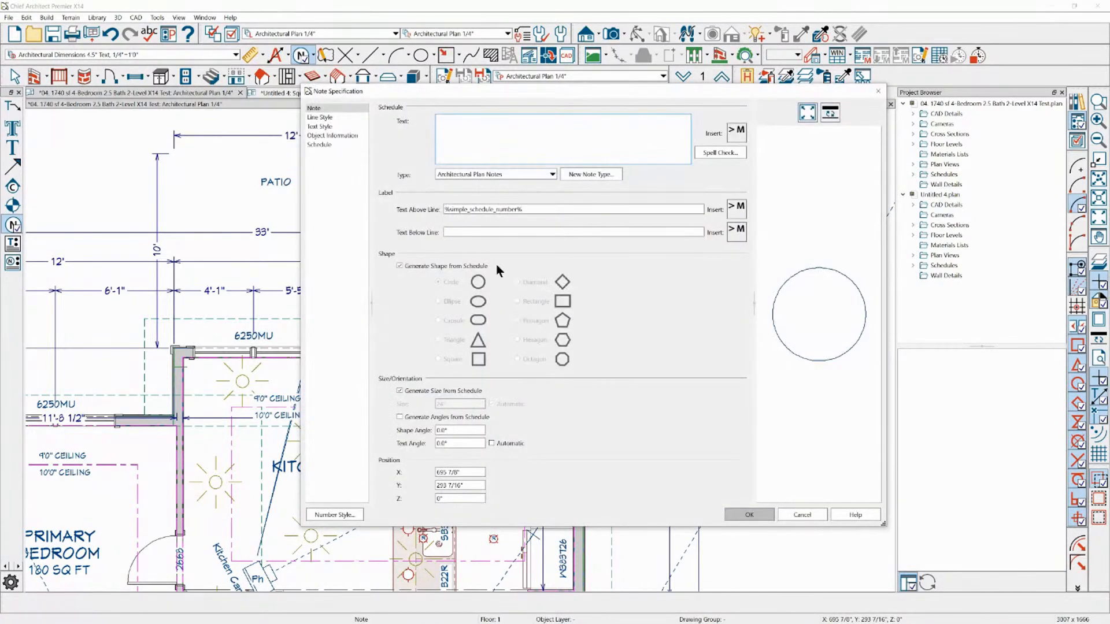
type("sjhadfa ajsdh fkjas fkashf kjh")
left_click(758, 516)
Try drawing an arrow from note 1 to the exterior wall corner with an added horizontal segment, and delete it
scroll(643, 404, "up", 5)
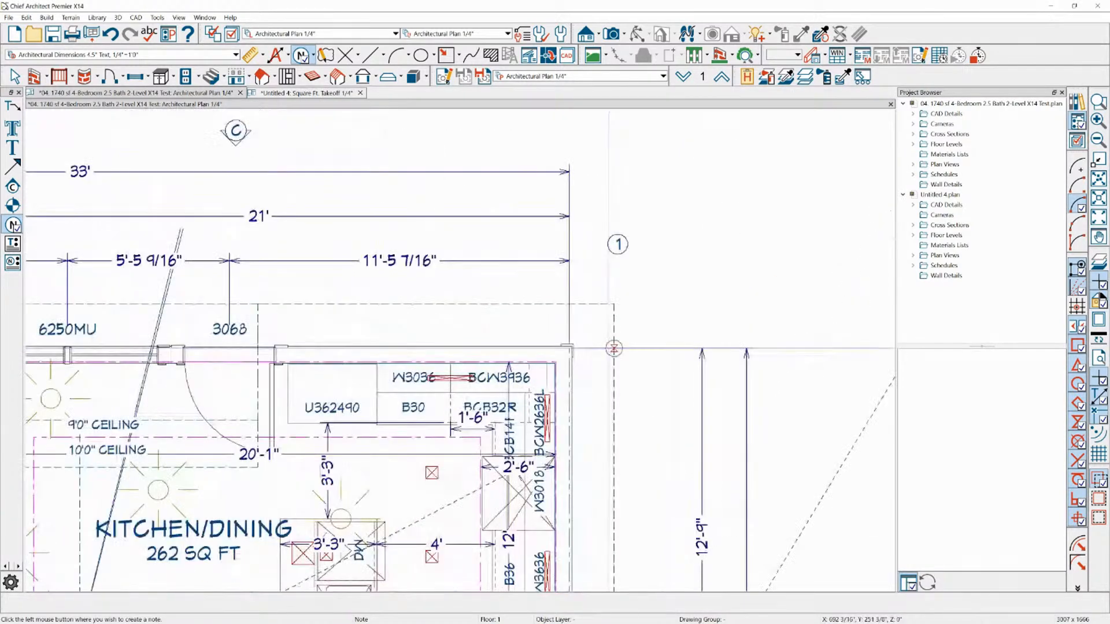
key("space")
left_click(628, 218)
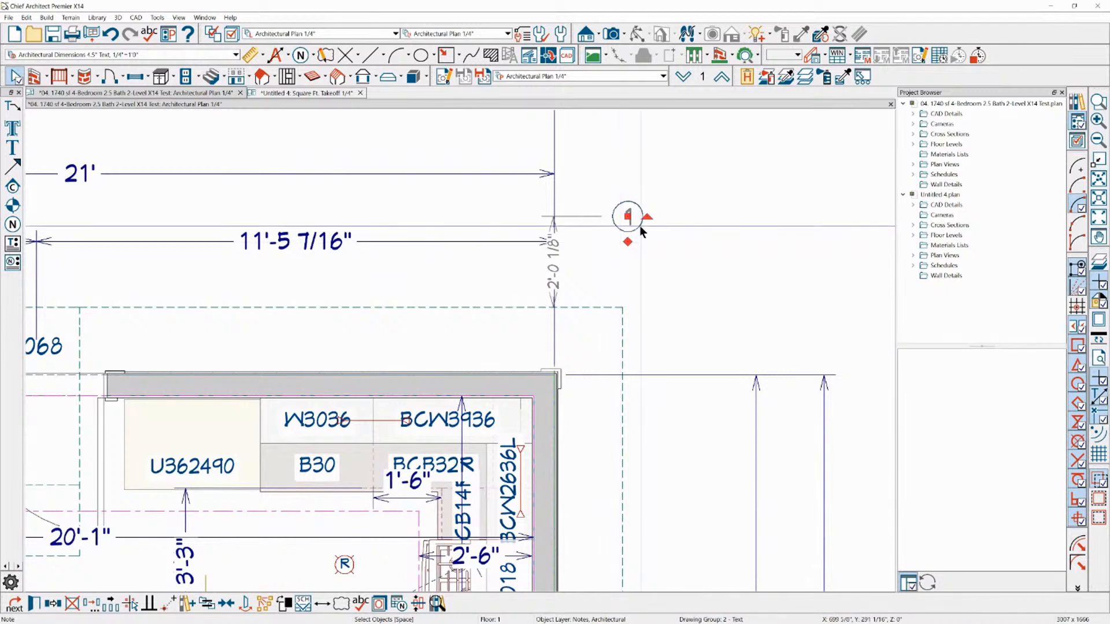
left_click_drag(627, 241, 537, 375)
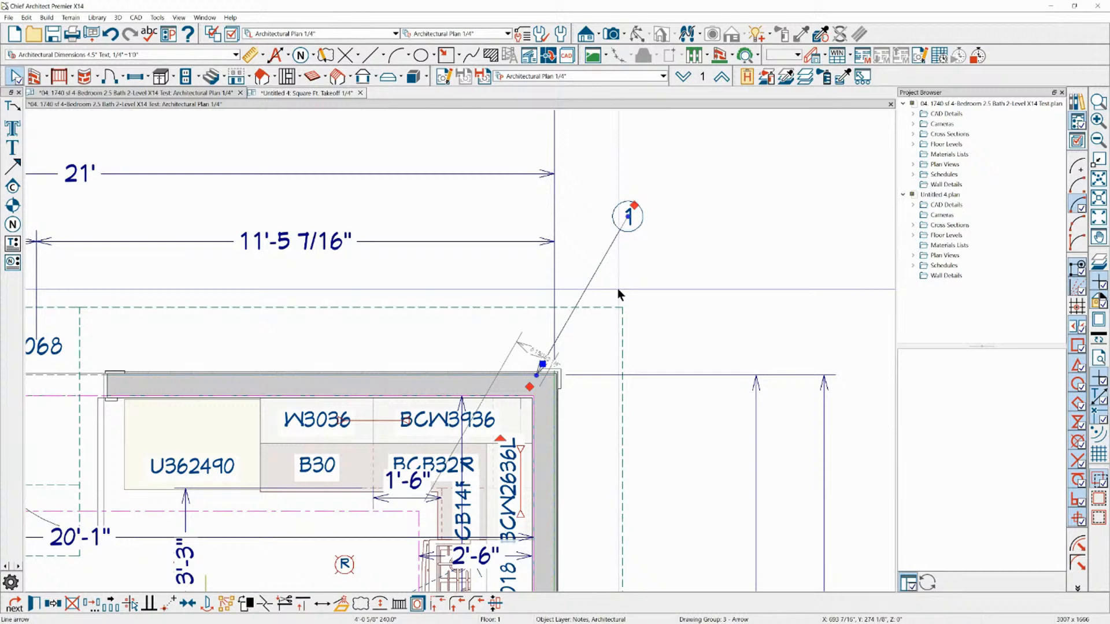
left_click(589, 279)
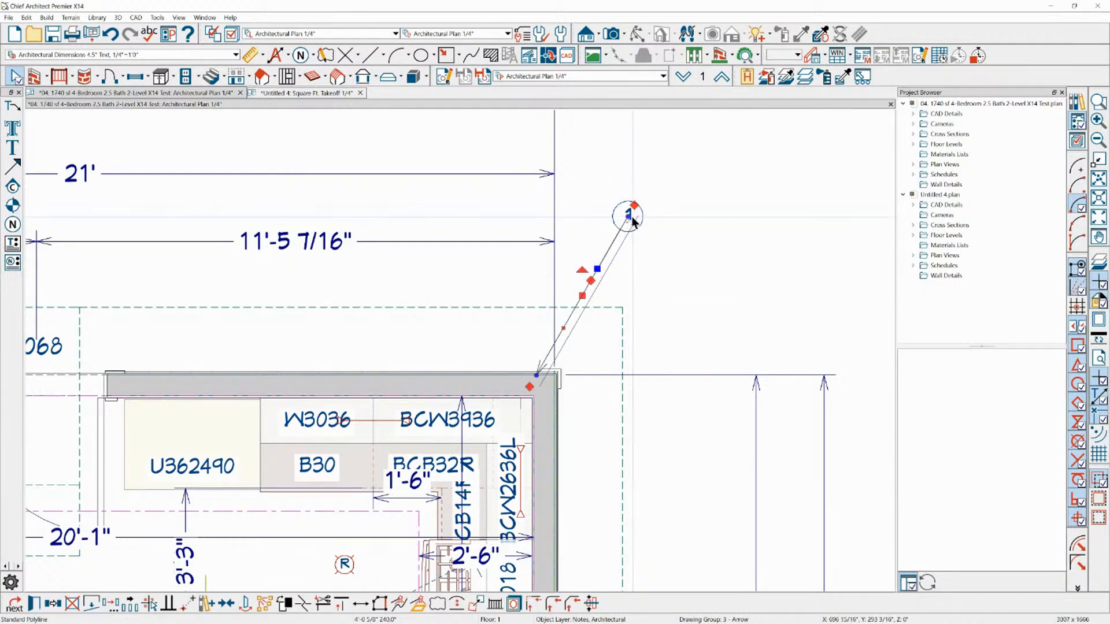
left_click(633, 218)
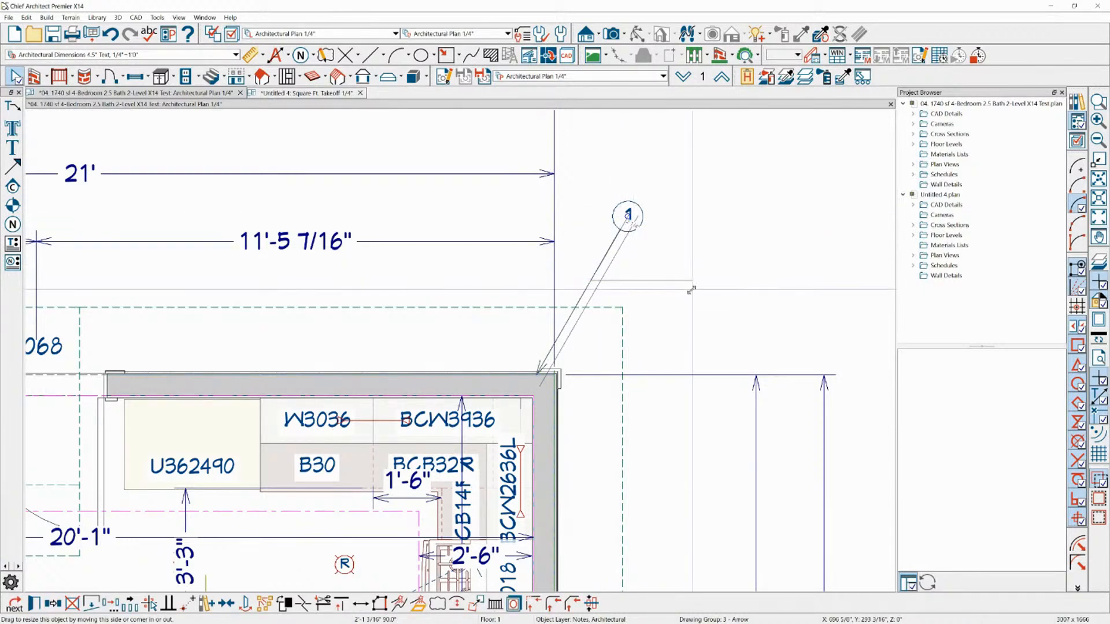
left_click(628, 223)
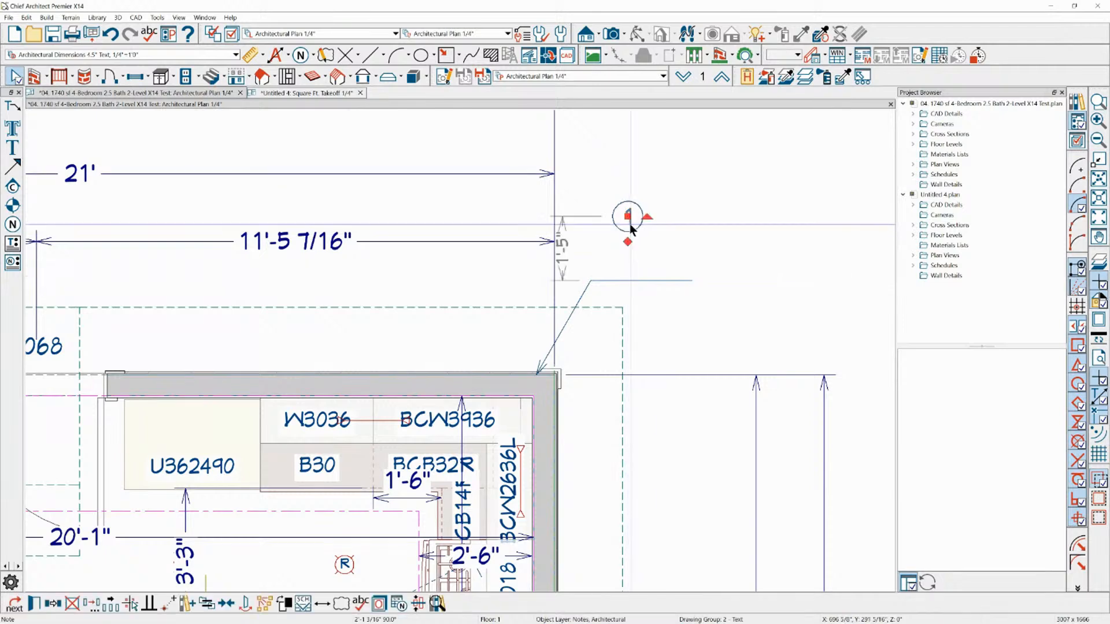
left_click(639, 281)
key("Delete")
Draw an arrow from note 1 to the exterior wall corner and extend its tail with a sloping segment about 2'-2 1/2" long
left_click(627, 225)
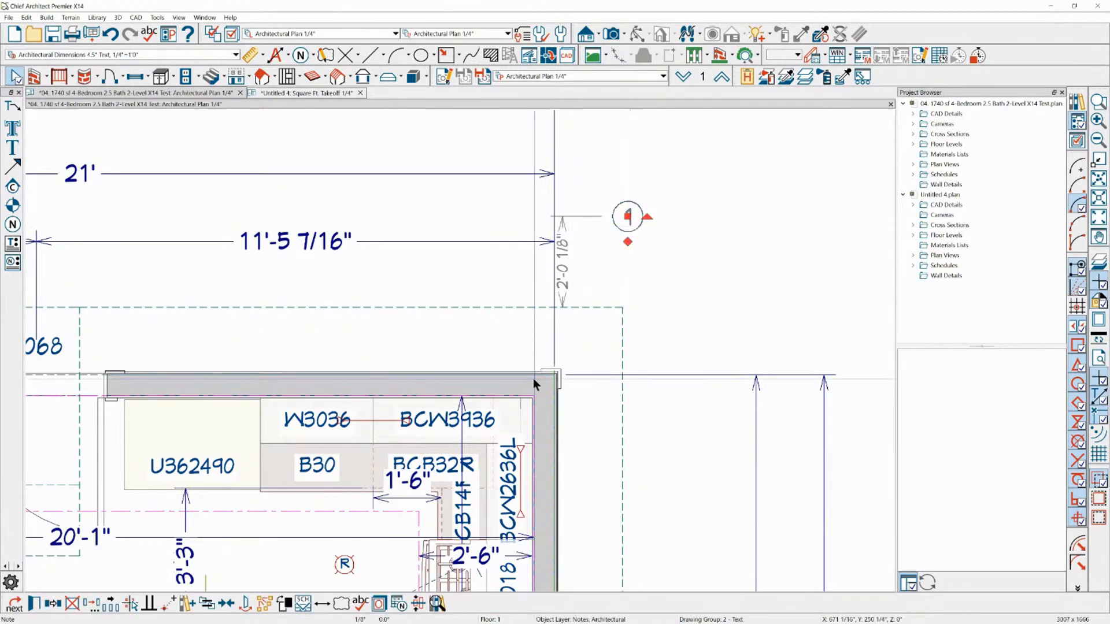
left_click_drag(628, 242, 543, 363)
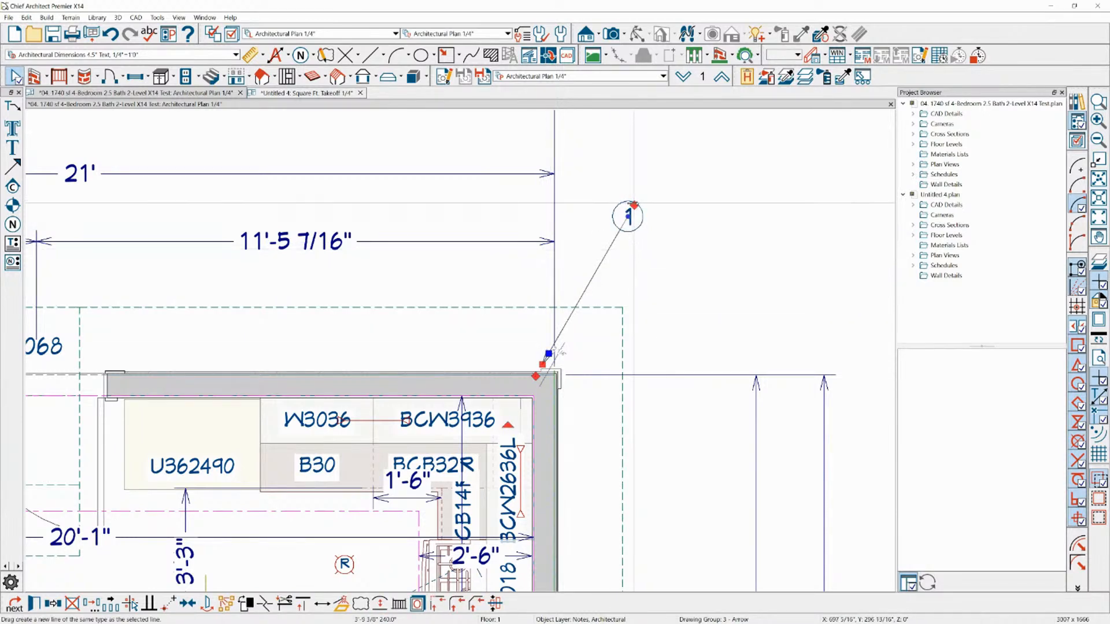
left_click_drag(634, 205, 716, 265)
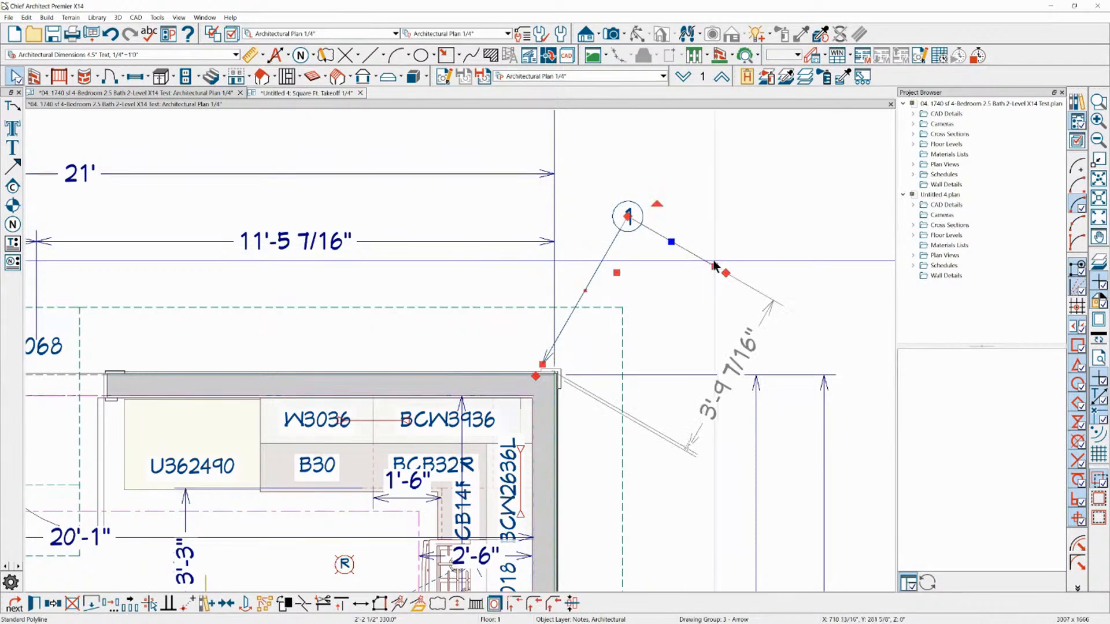
left_click(581, 180)
scroll(621, 214, "up", 2)
left_click(621, 214)
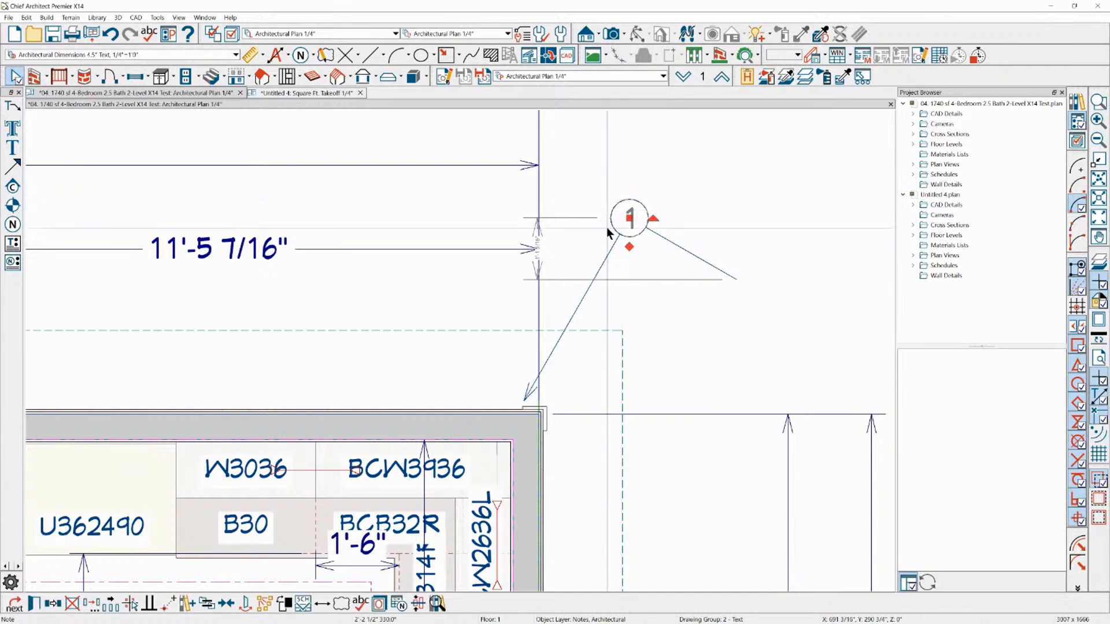
scroll(558, 255, "down", 1)
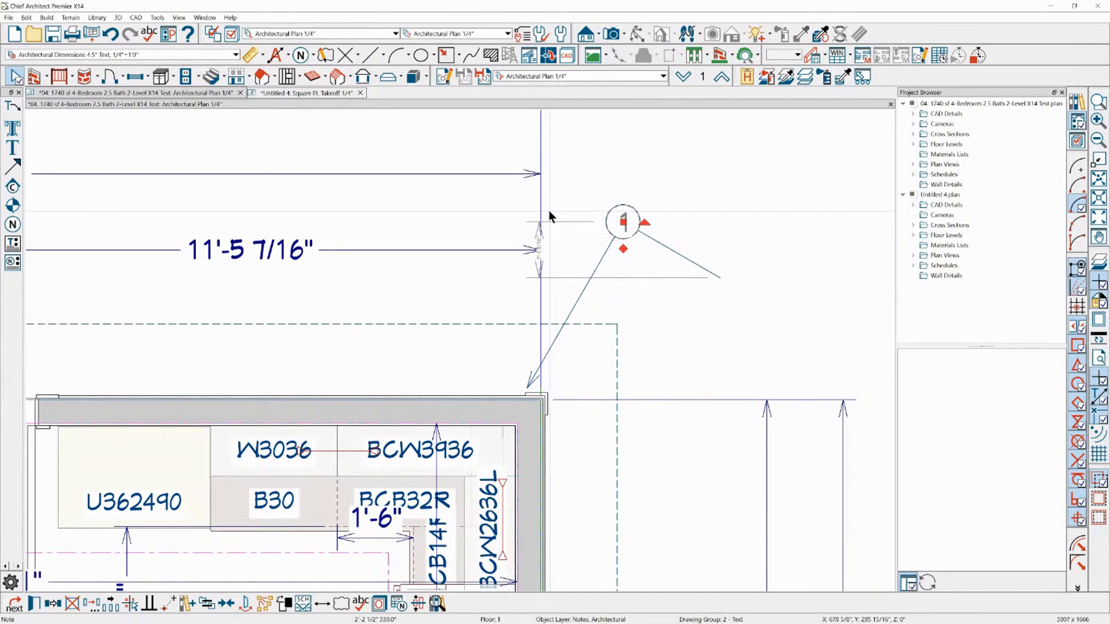
Review the arrow settings, including head and tail attachment, in the specification of the note's arrow polyline
left_click(672, 251)
double_click(672, 251)
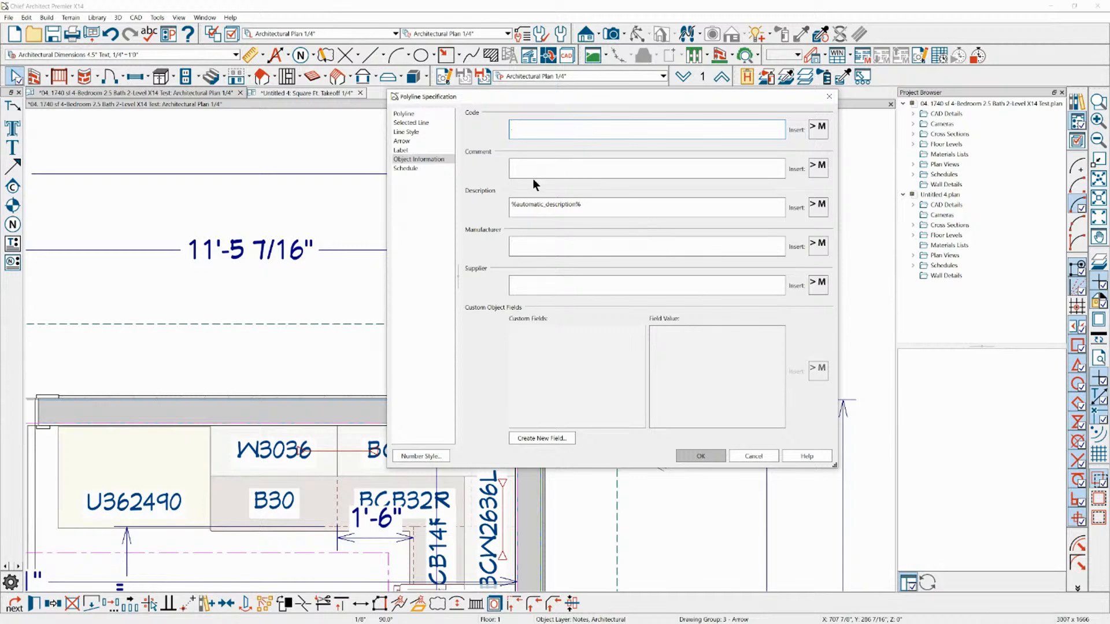
left_click(404, 141)
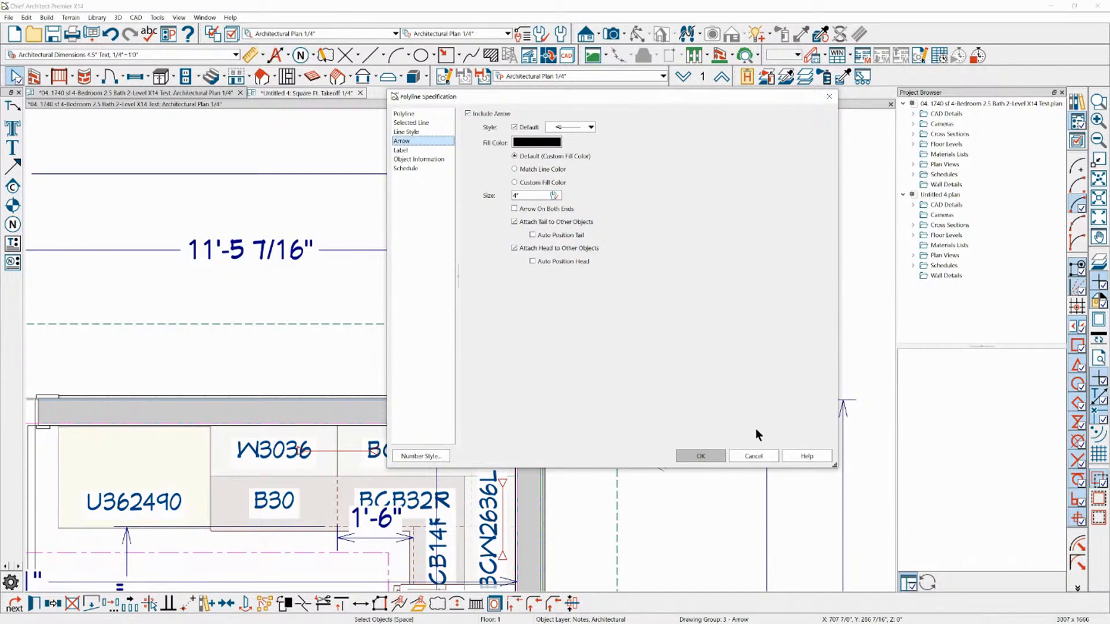
left_click(754, 456)
left_click(730, 239)
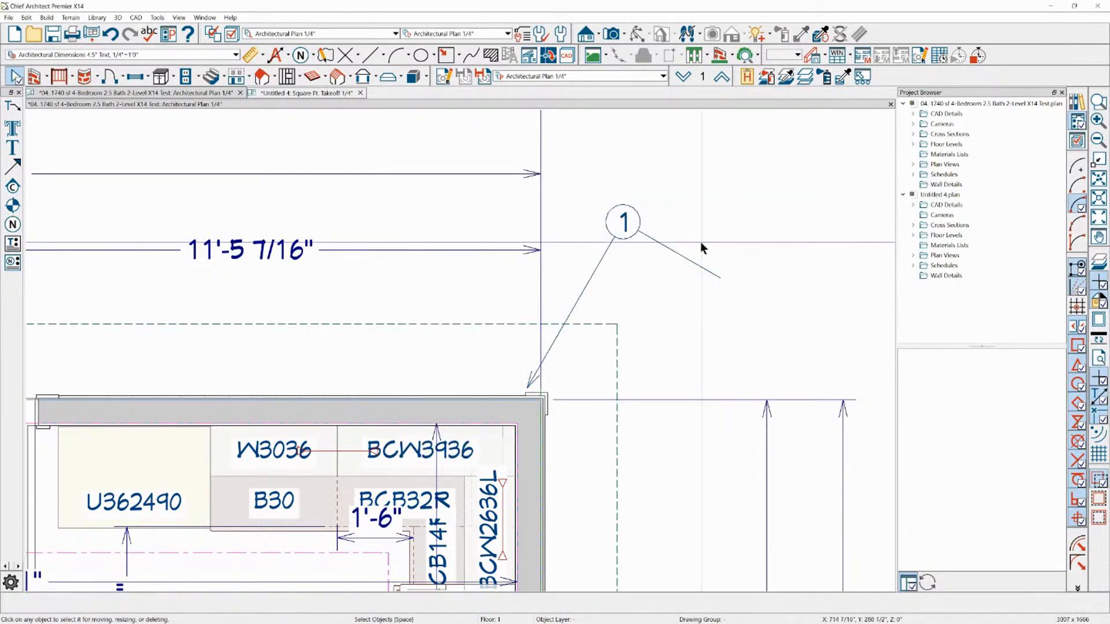
Draw a second arrow about 3'-10" long from note 1, sloping down away from the house
left_click(686, 259)
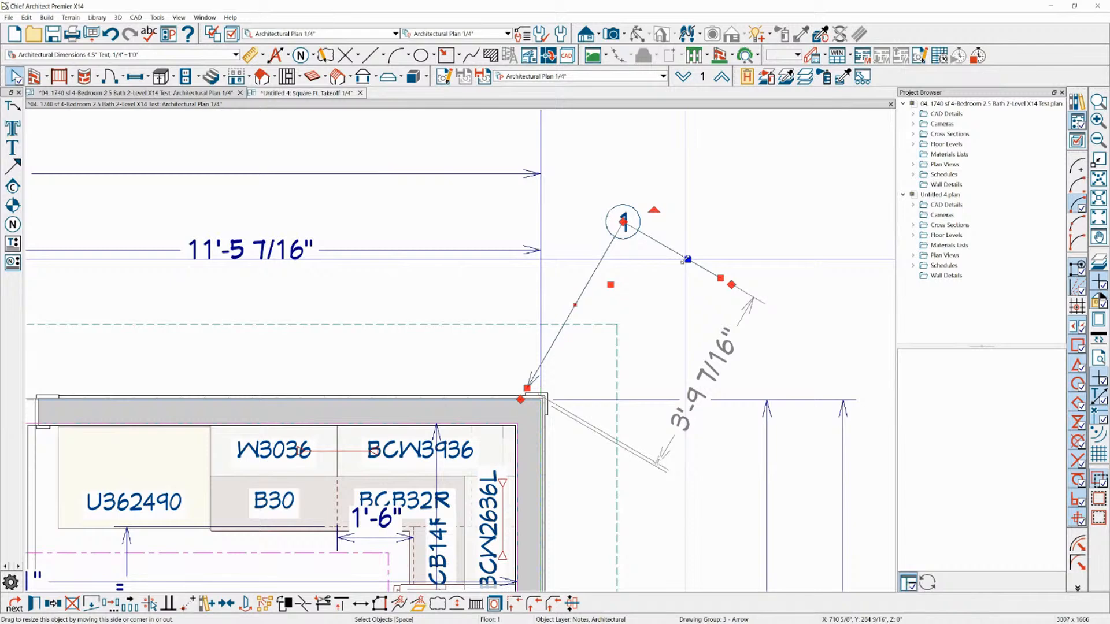
left_click(629, 217)
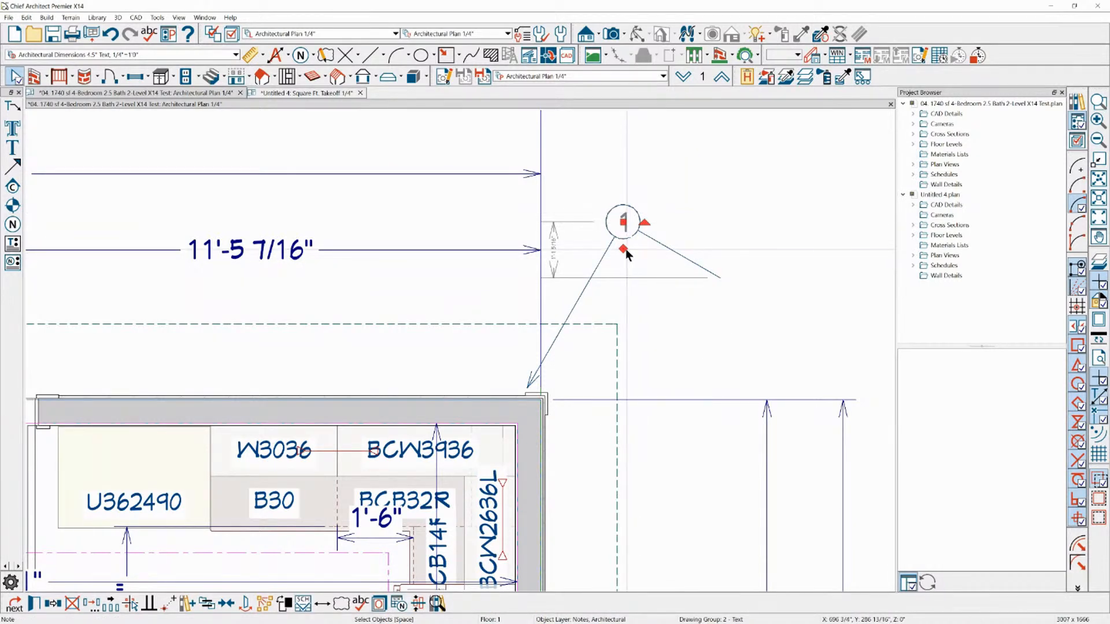
left_click_drag(623, 249, 761, 357)
left_click(779, 307)
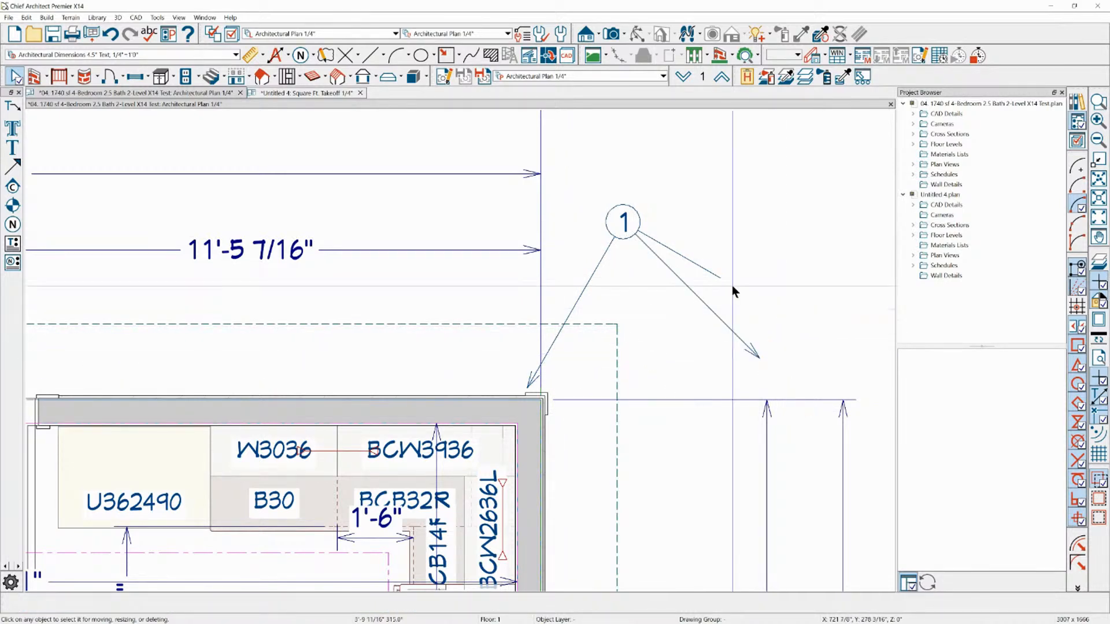
Delete both arrows attached to note 1
left_click(714, 276)
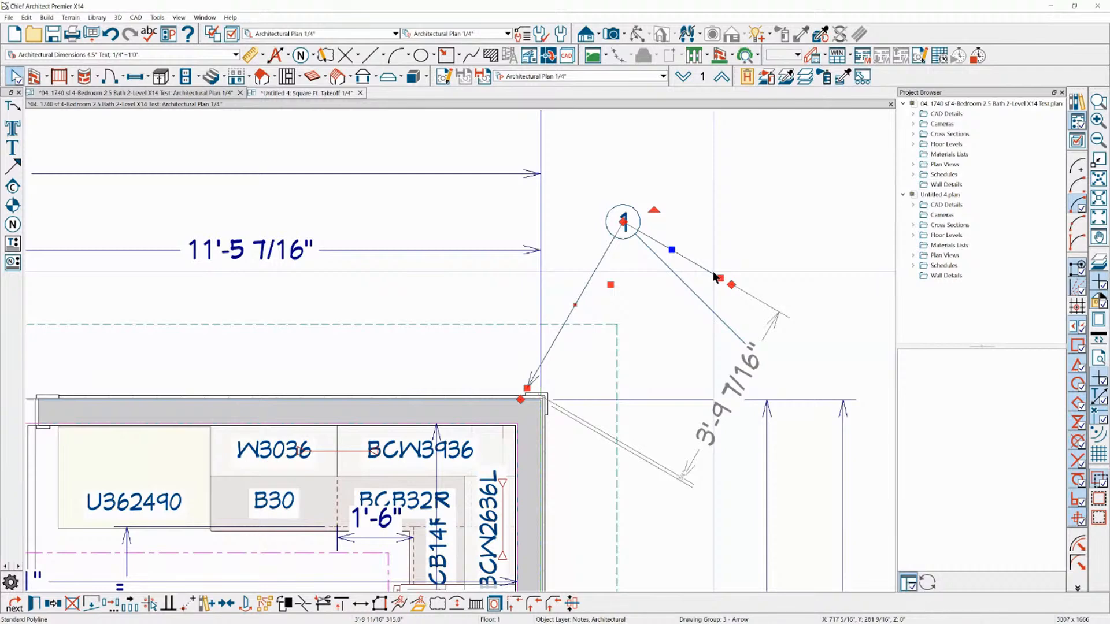
key("Delete")
key("Delete")
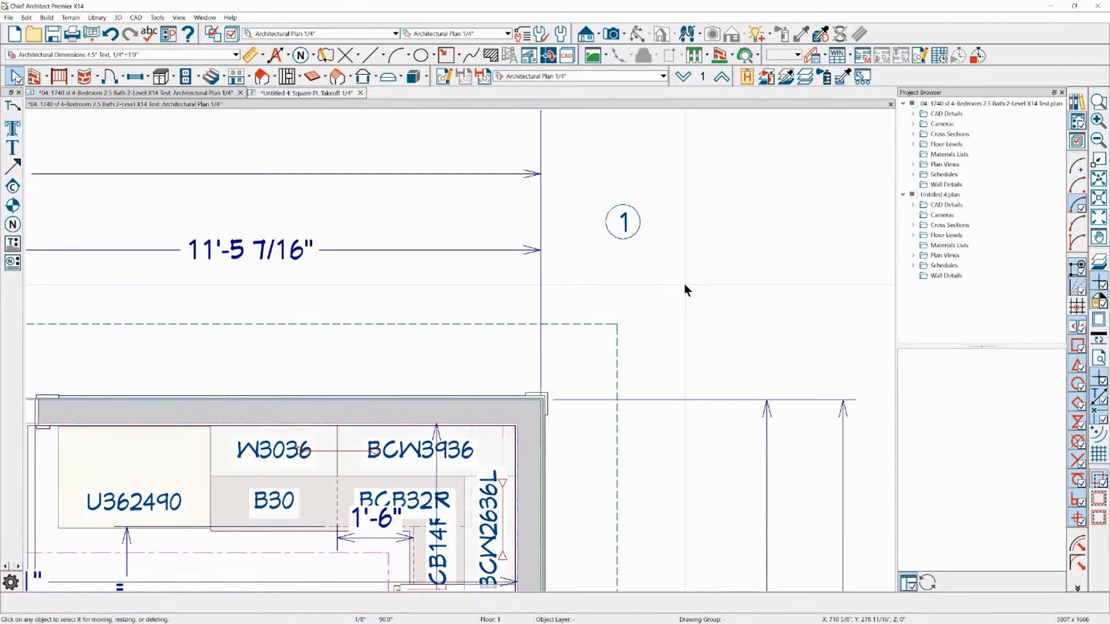
Draw a bent arrow from note 1 to the kitchen's rear wall and branch a horizontal arrow about 2'-2" long off its bend
left_click(630, 227)
left_click_drag(624, 225, 567, 336)
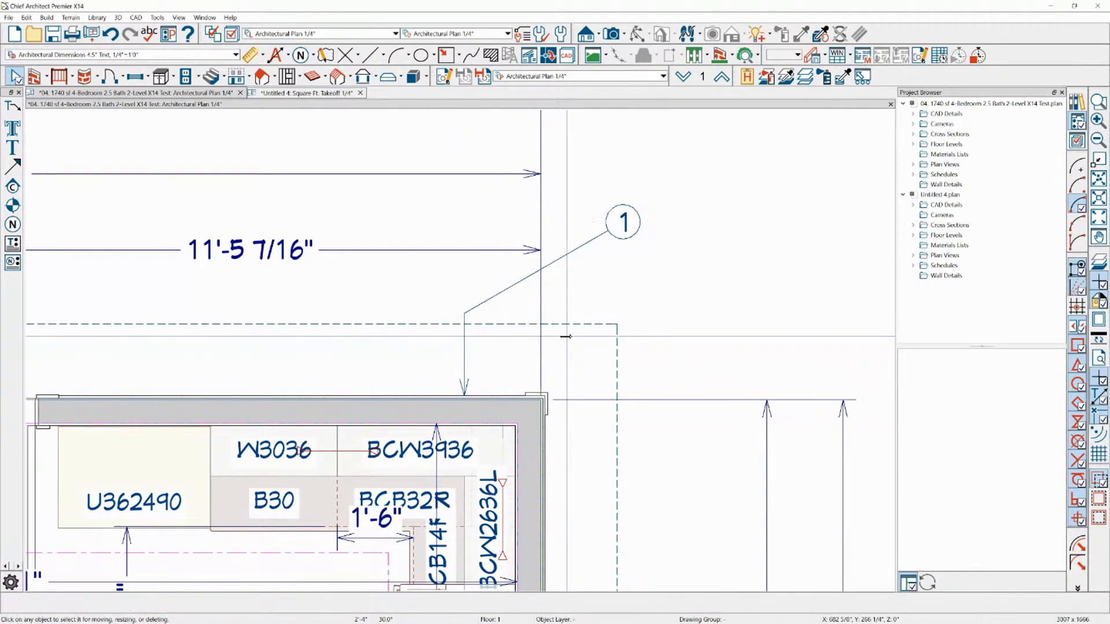
right_click(618, 222)
left_click(625, 240)
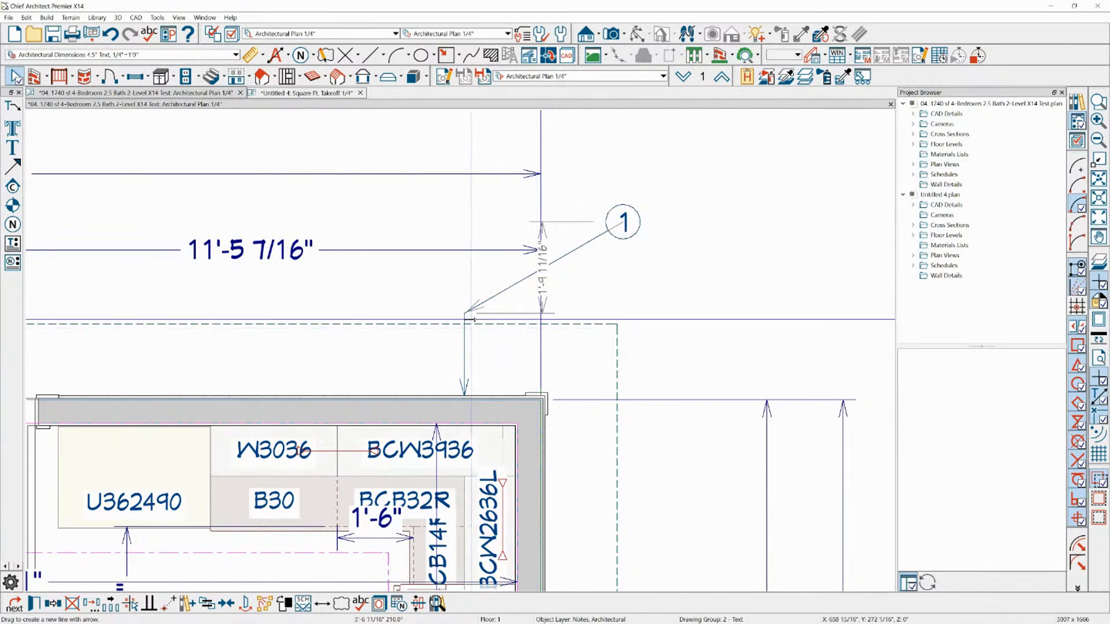
left_click_drag(466, 312, 367, 307)
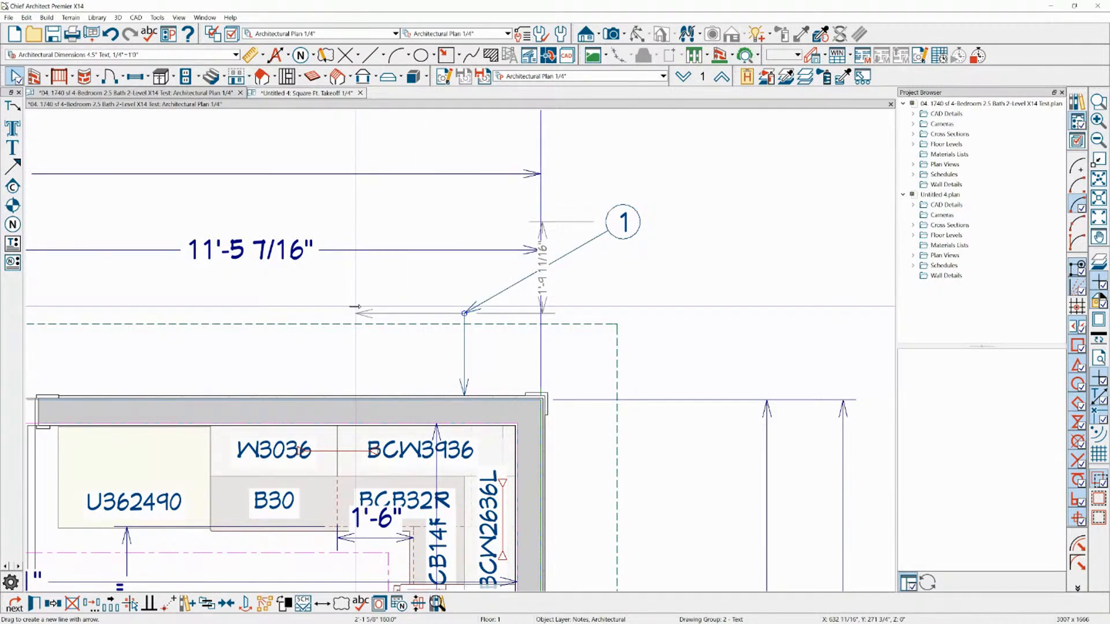
left_click(356, 306)
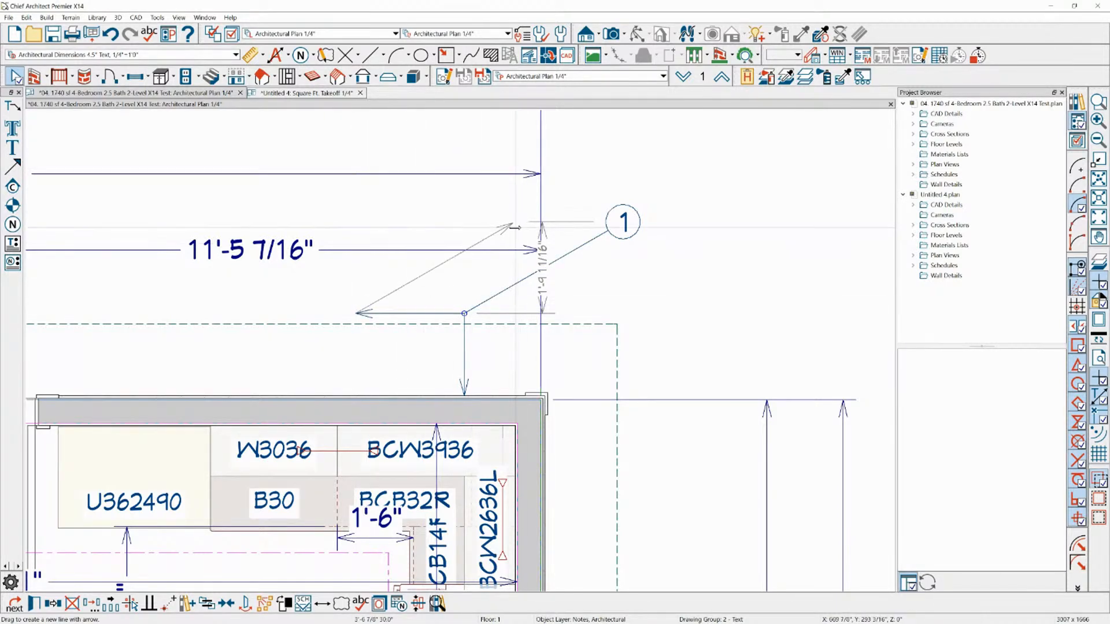
key("Escape")
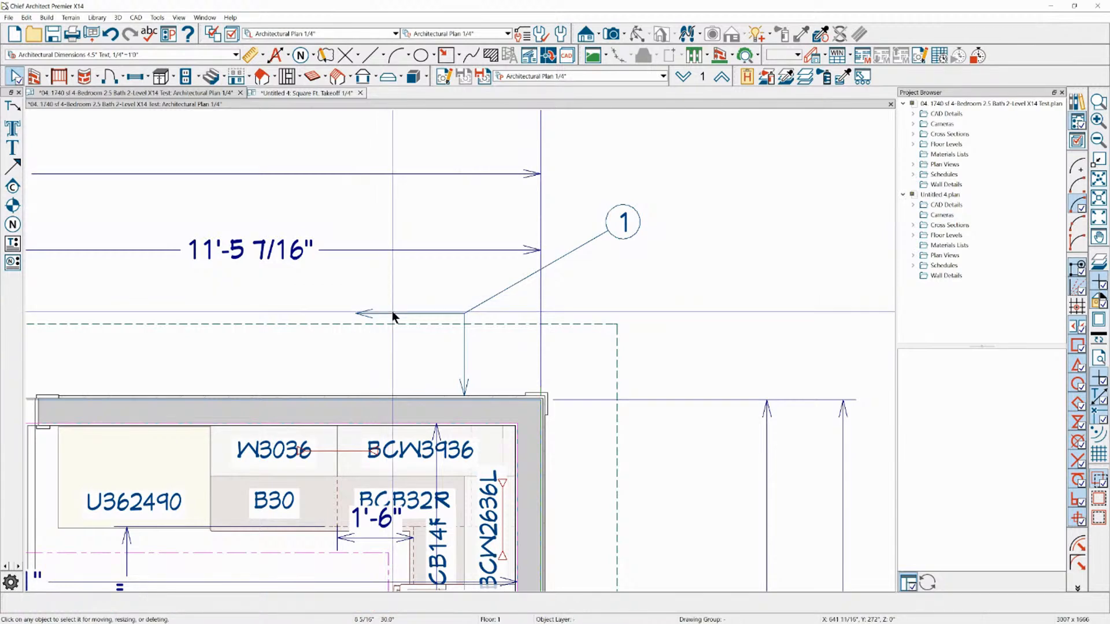
Draw connected CAD lines in the empty area beside note 1, turning on display of the "CAD, Default" layer
scroll(363, 246, "down", 1)
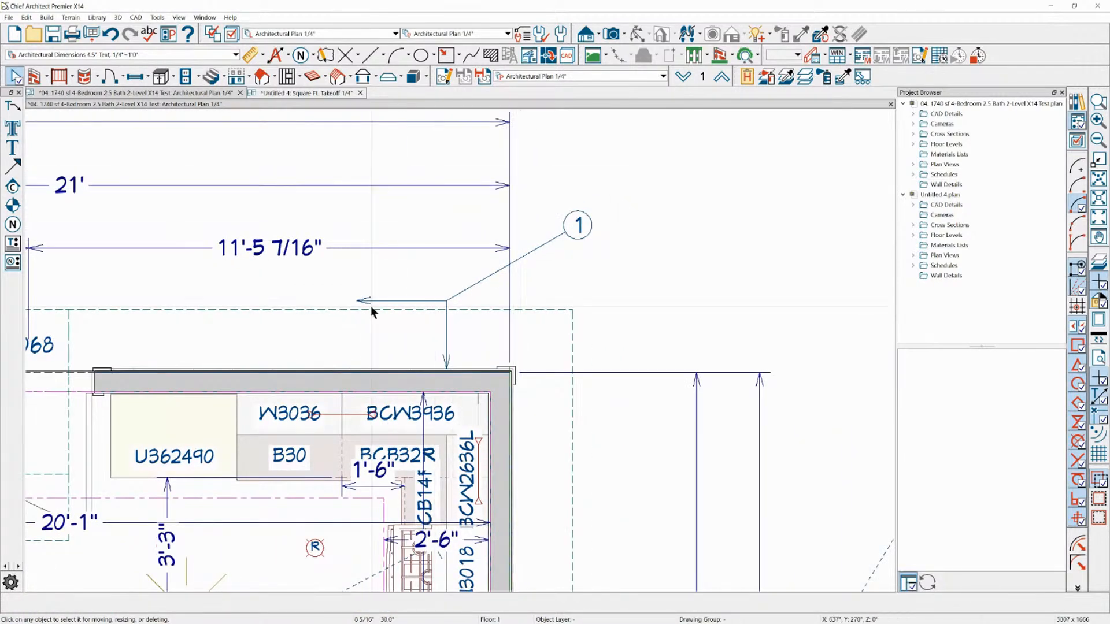
scroll(345, 358, "down", 1)
left_click(371, 55)
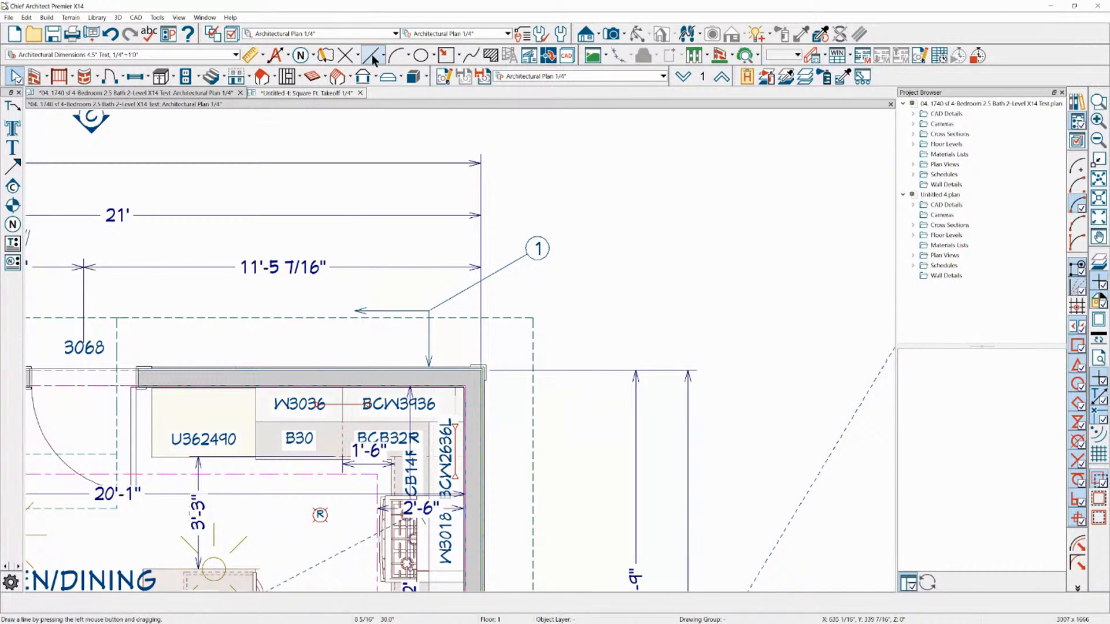
left_click_drag(576, 172, 687, 172)
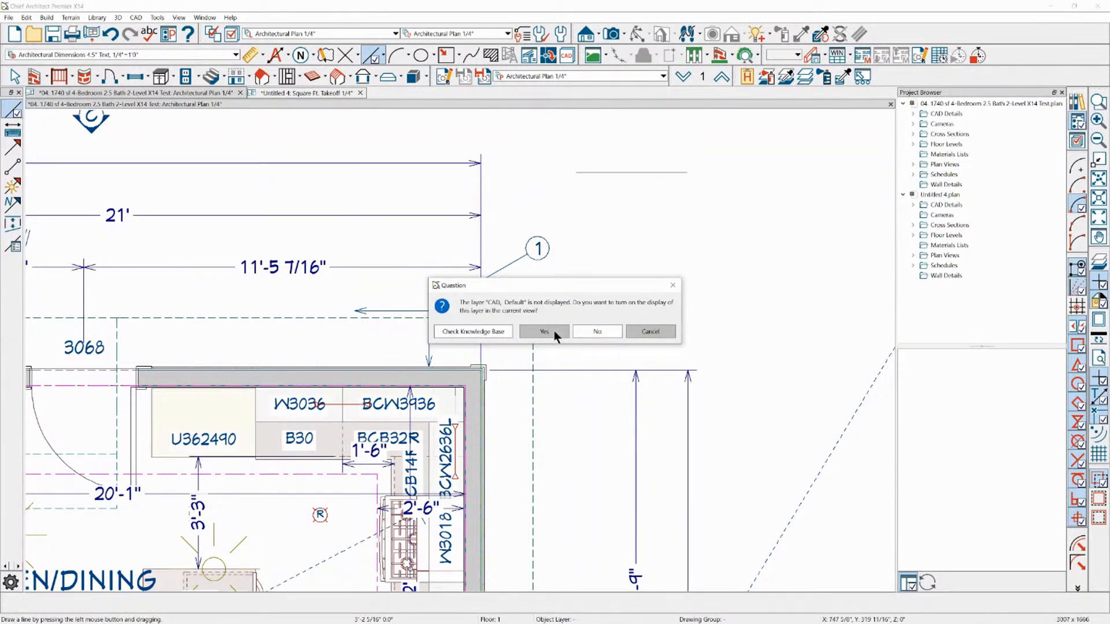
left_click(554, 331)
mouse_move(686, 207)
left_mouse_down()
mouse_move(775, 206)
mouse_move(664, 271)
mouse_move(687, 294)
mouse_move(594, 268)
left_mouse_up()
left_click_drag(594, 269, 558, 214)
Delete the CAD lines drawn beside note 1
key("space")
mouse_move(570, 154)
left_mouse_down()
mouse_move(689, 288)
mouse_move(786, 304)
left_mouse_up()
key("Delete")
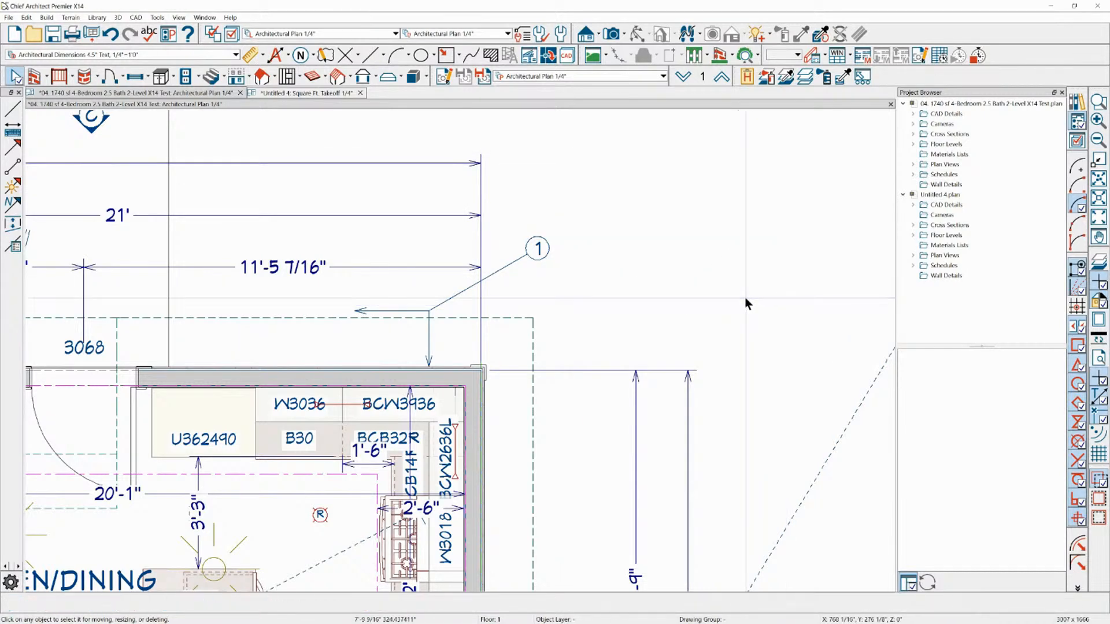
scroll(642, 306, "down", 2)
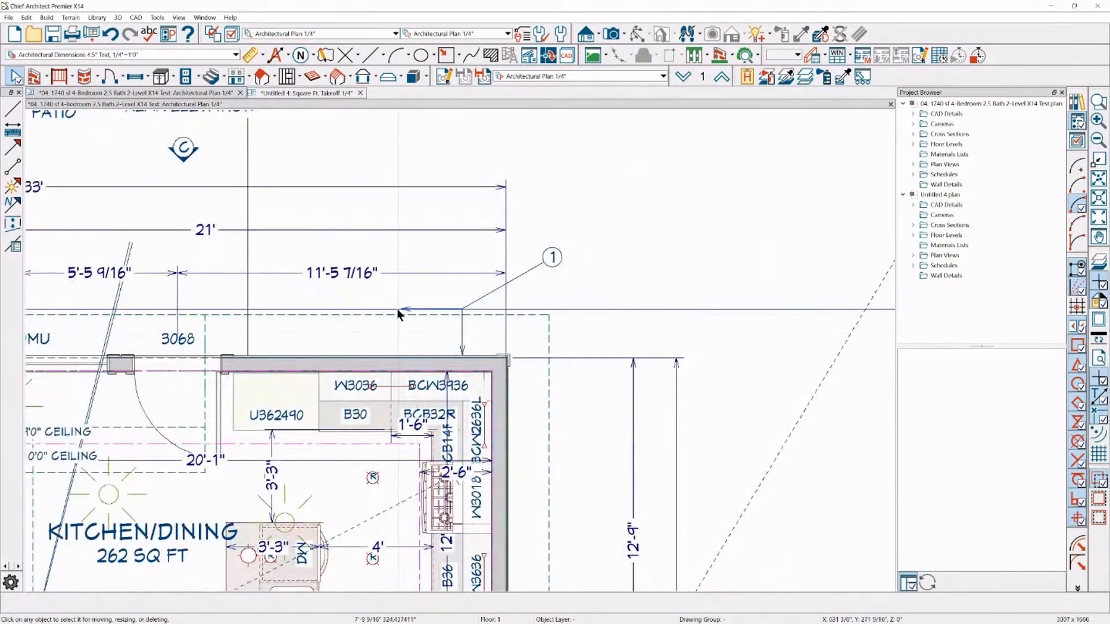
Draw connected walls in the empty area beside note 1 and delete them
left_click(57, 76)
left_click(35, 76)
left_click_drag(544, 184, 731, 276)
key("space")
left_click_drag(597, 161, 726, 304)
key("Delete")
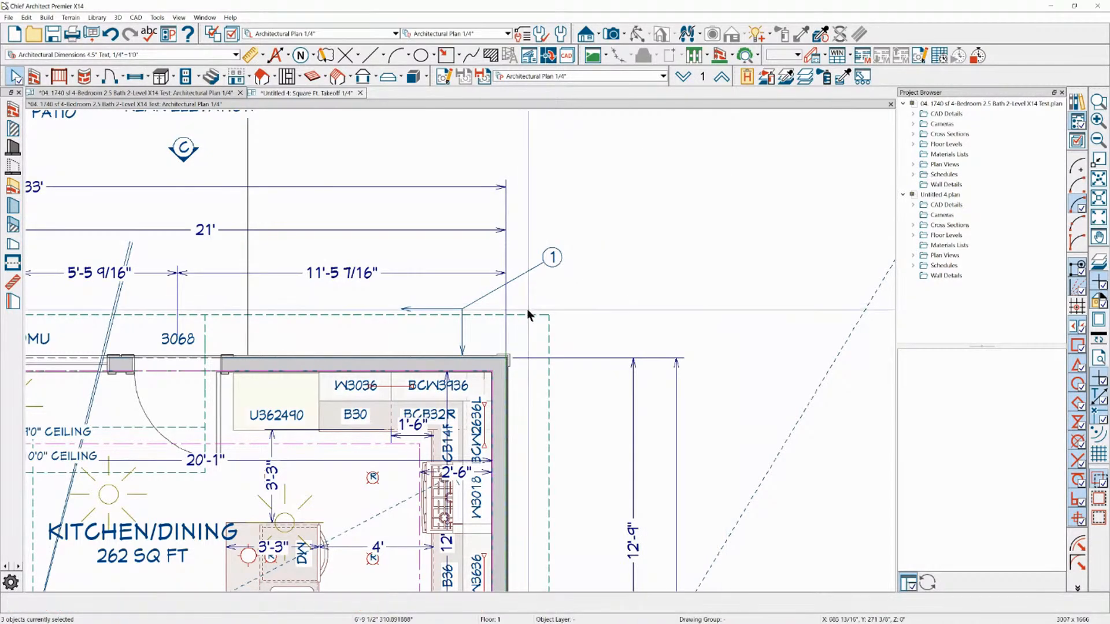
Place the text "kjdfgljkadskasdj" in the open area beside note 1 with the Leader Line tool
scroll(528, 315, "up", 2)
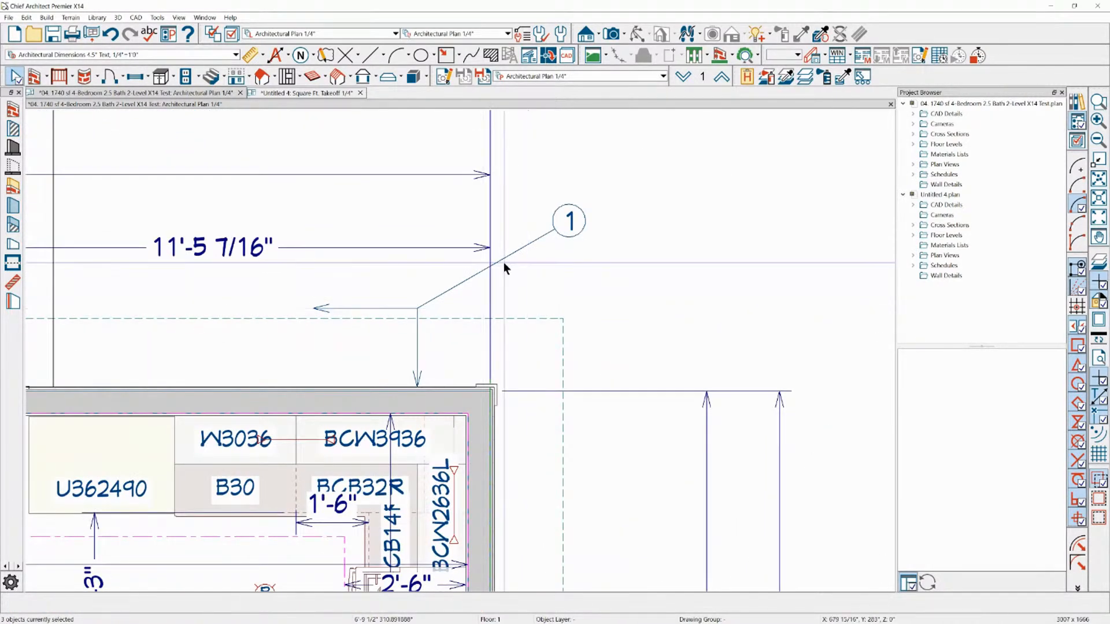
scroll(559, 237, "up", 1)
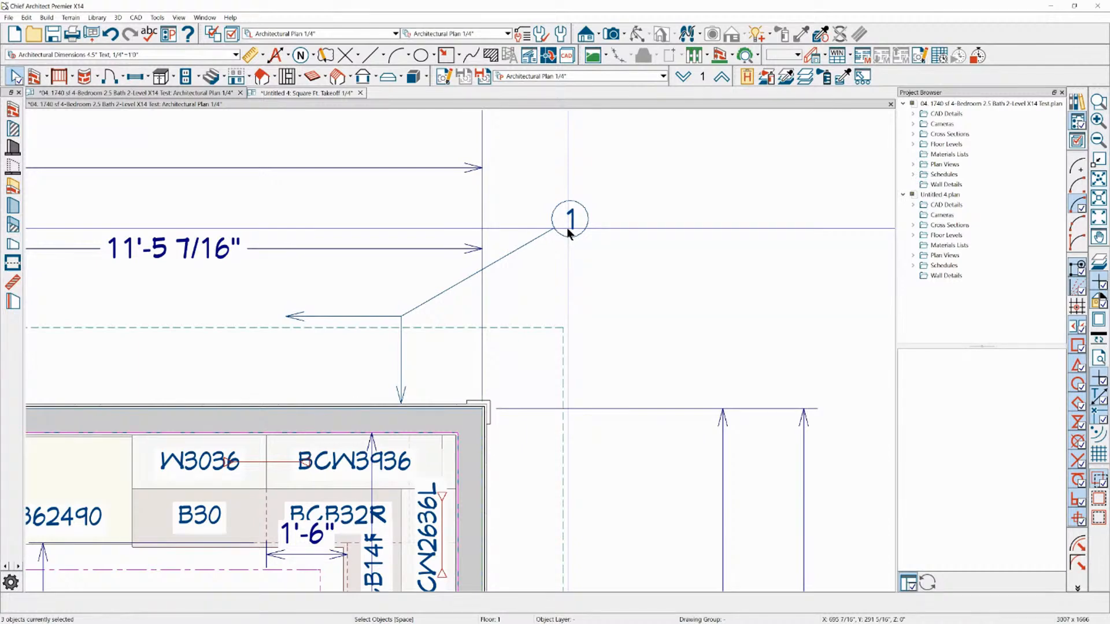
scroll(372, 200, "down", 2)
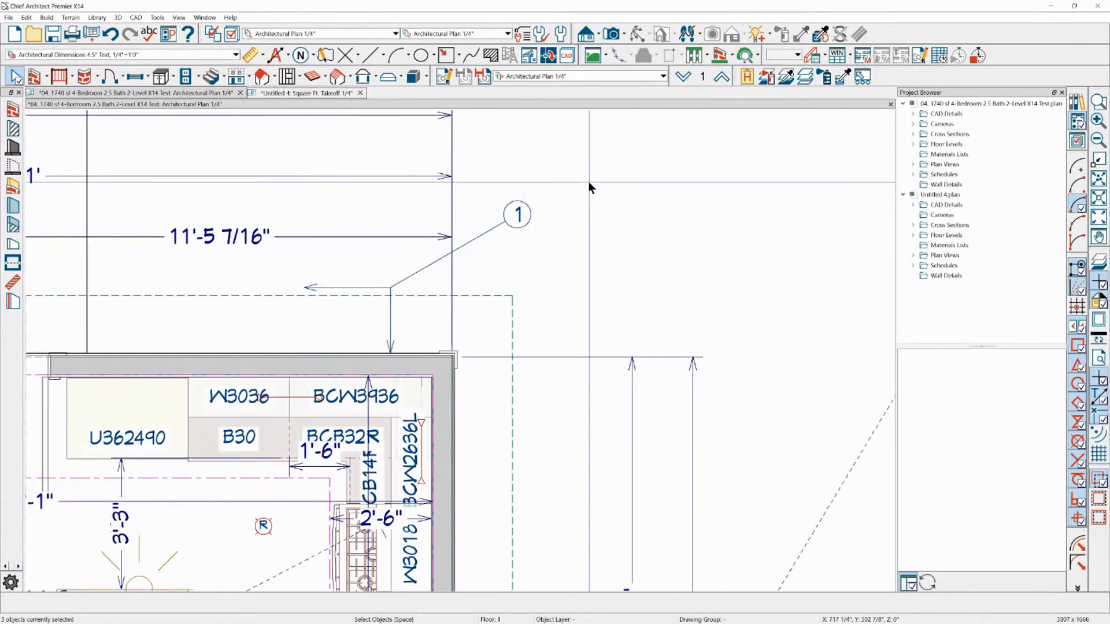
scroll(711, 209, "down", 3)
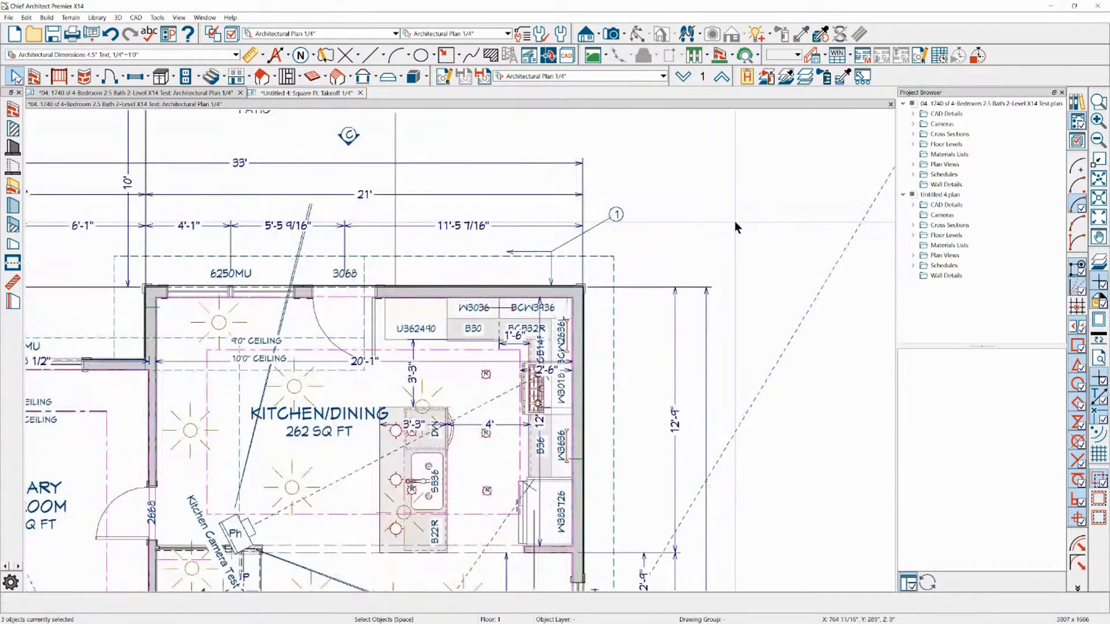
scroll(644, 154, "up", 4)
left_click(313, 56)
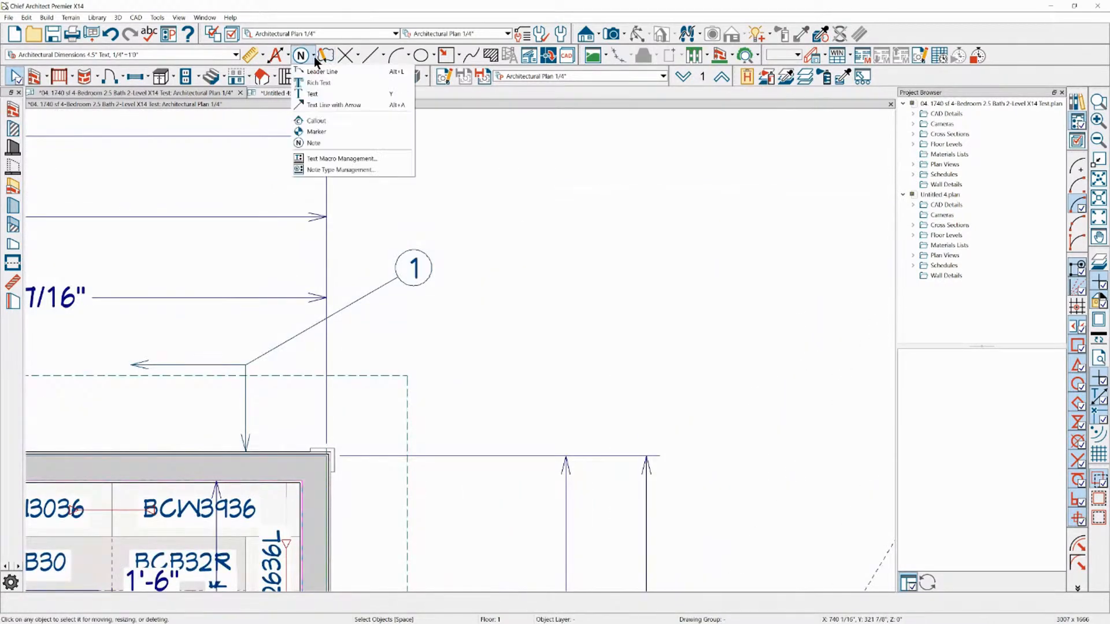
left_click(315, 73)
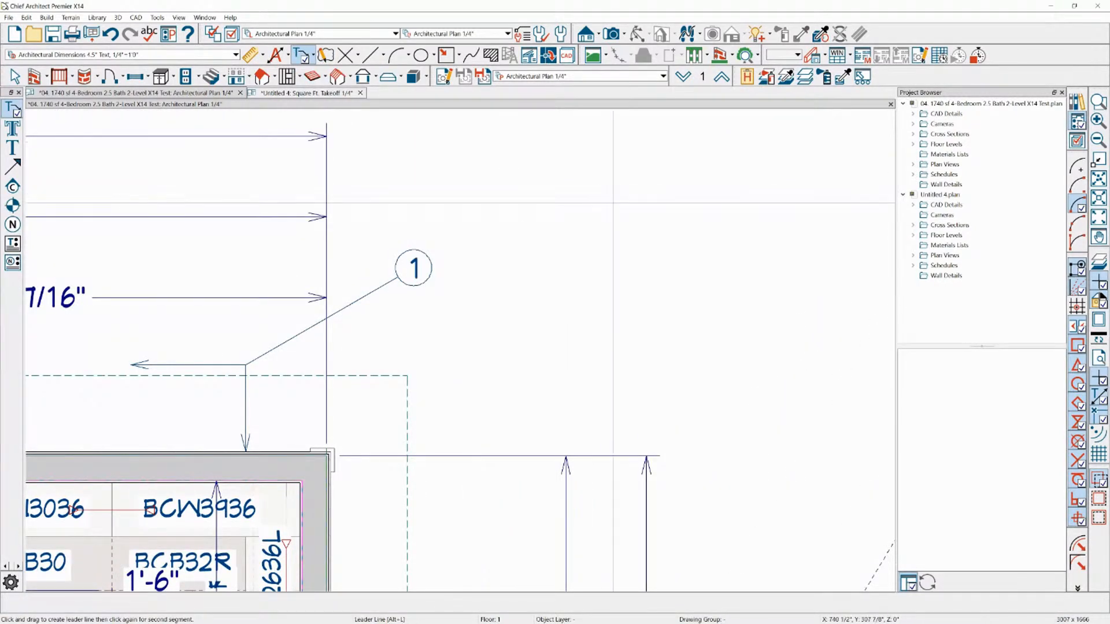
type("kjdfgljkadskasdj")
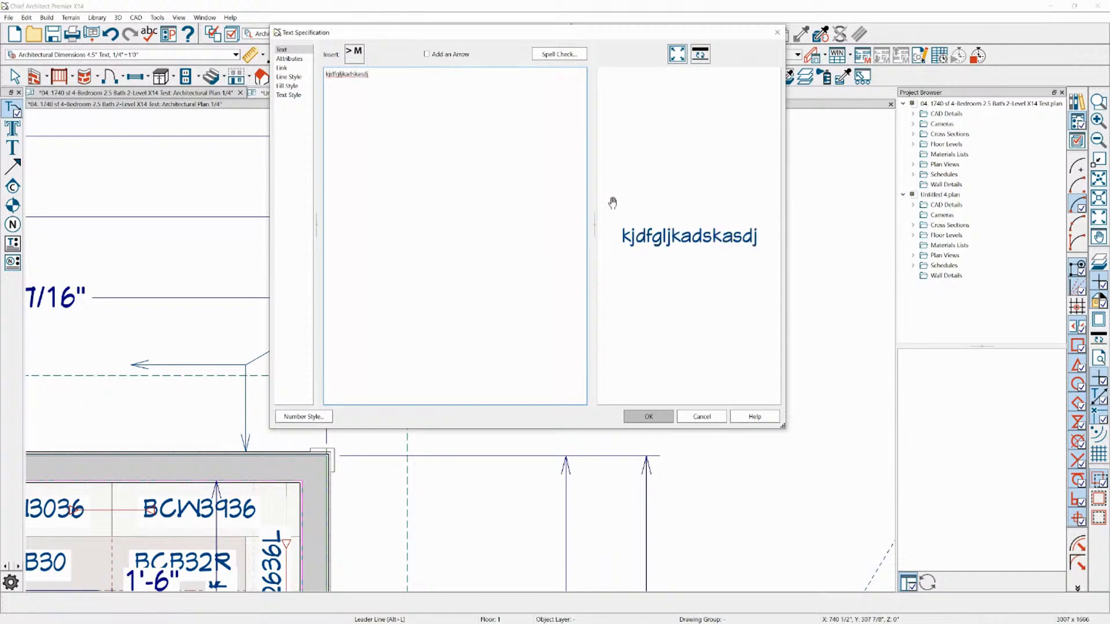
left_click(648, 416)
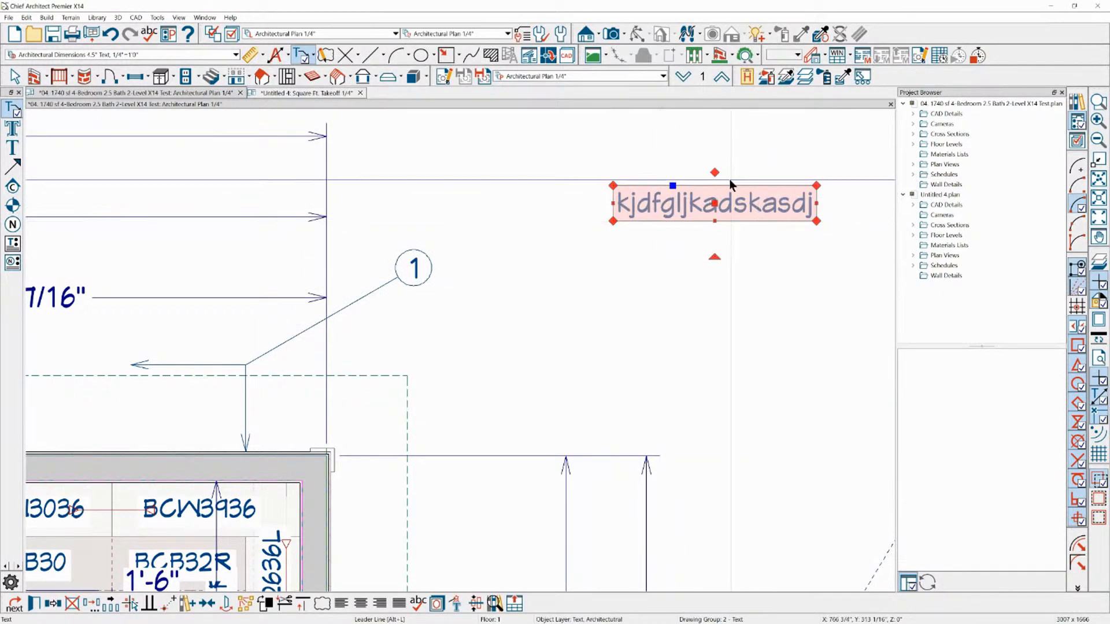
Draw trial arrows from the middle of the sample text's edge, undoing the horizontal one about 4'-6" long
left_click(712, 172)
mouse_move(712, 171)
left_mouse_down()
mouse_move(535, 203)
mouse_move(521, 244)
mouse_move(567, 285)
mouse_move(688, 341)
mouse_move(700, 296)
mouse_move(719, 341)
mouse_move(708, 225)
mouse_move(684, 208)
mouse_move(712, 295)
mouse_move(704, 229)
mouse_move(715, 174)
mouse_move(473, 195)
left_mouse_up()
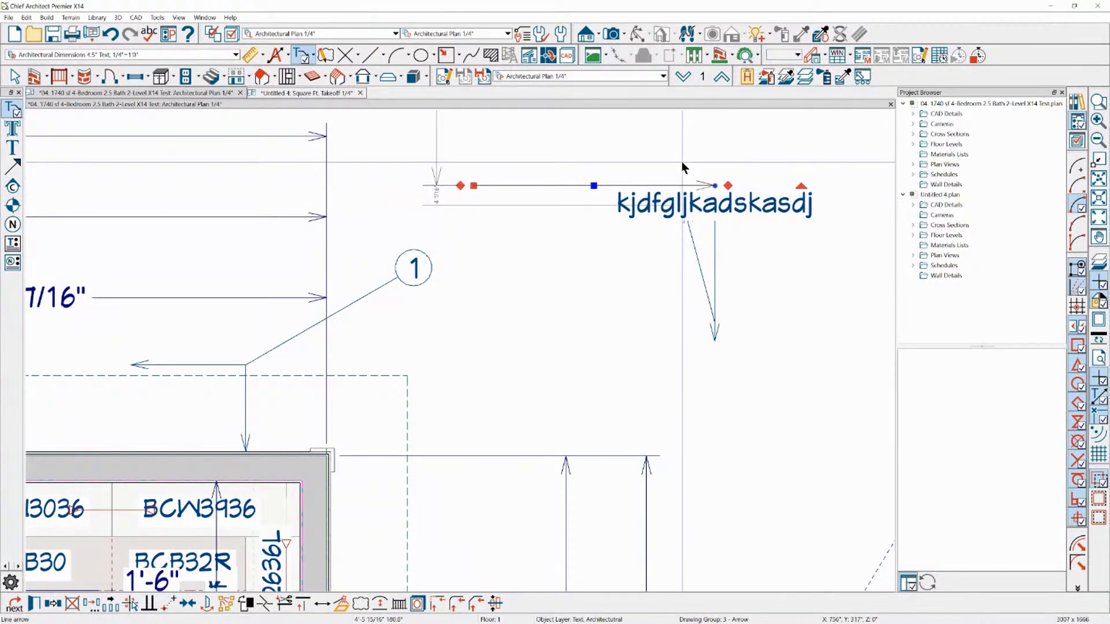
key("ctrl+z")
Delete the remaining downward arrows attached to the sample text
left_click(715, 297)
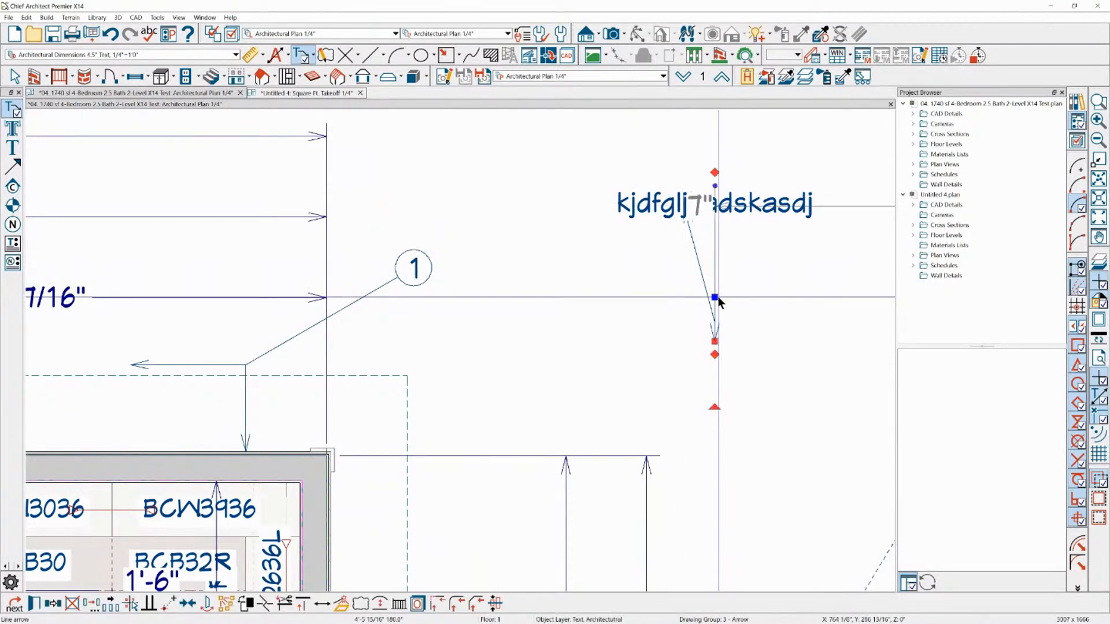
key("Delete")
right_click(713, 310)
right_click(710, 303)
key("Delete")
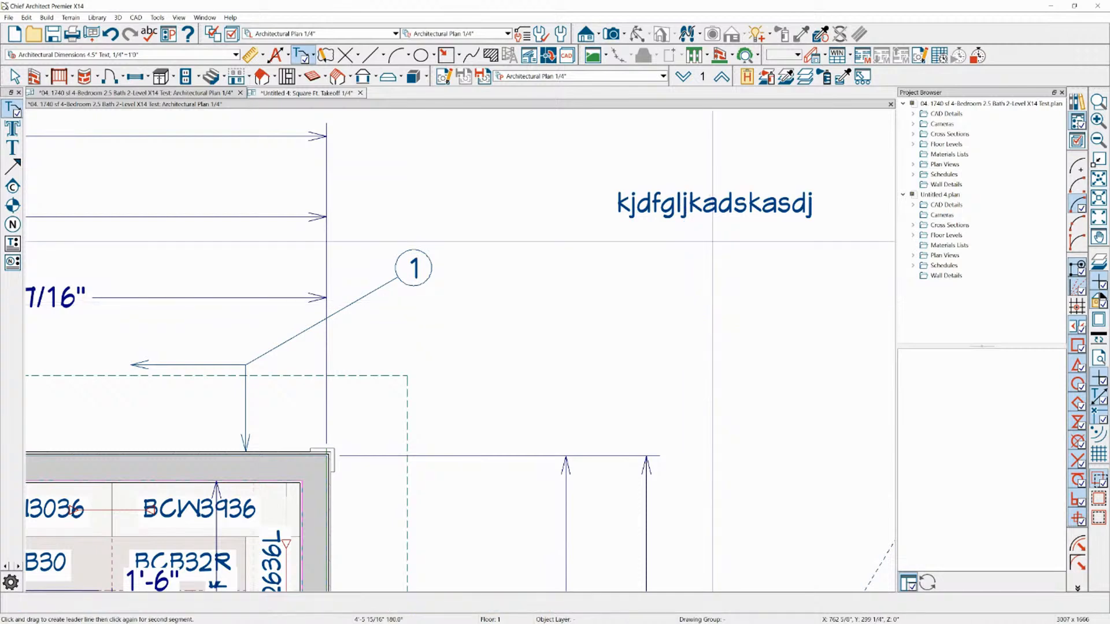
Examine the arrow handles that the sample text offers on its upper, lower and side edges
left_click(715, 217)
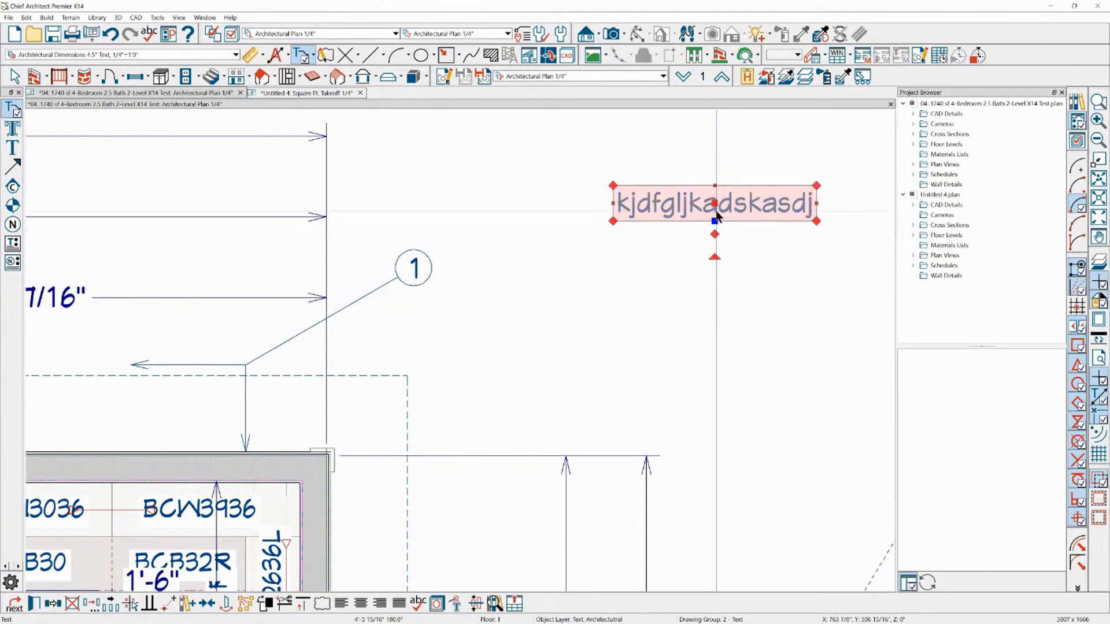
right_click(730, 186)
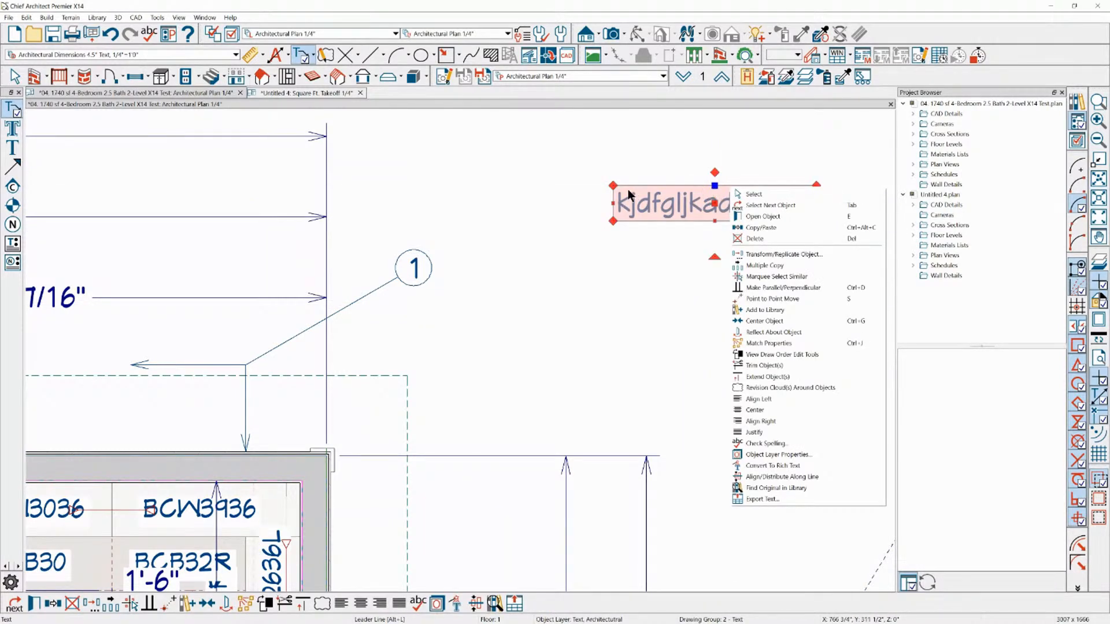
right_click(611, 202)
left_click(651, 208)
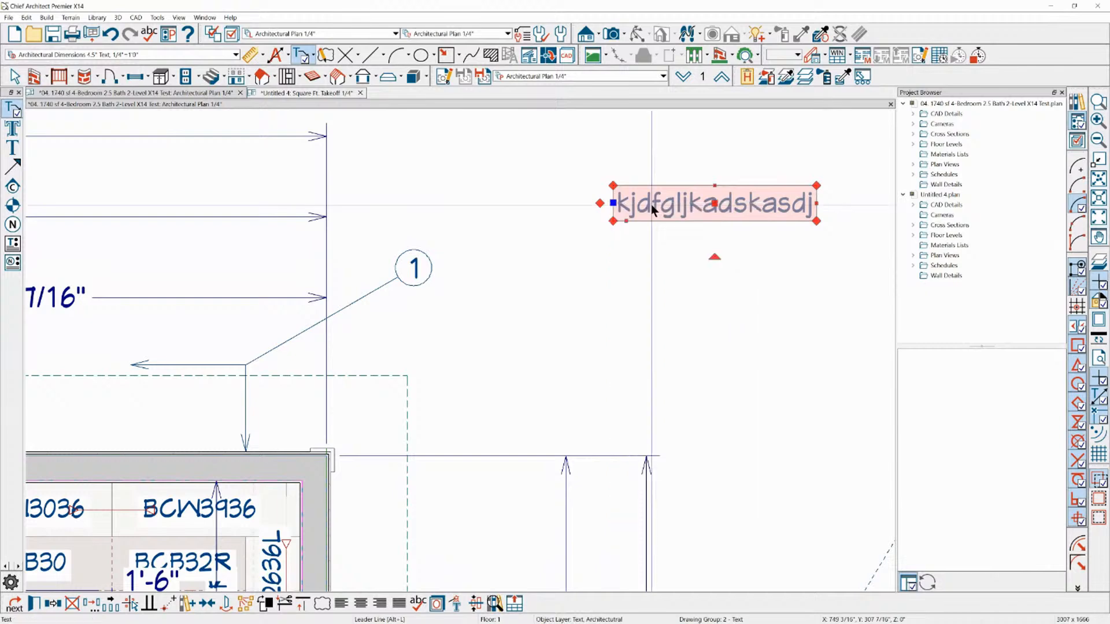
scroll(660, 202, "up", 1)
scroll(660, 201, "up", 2)
scroll(462, 192, "down", 2)
scroll(590, 185, "up", 2)
scroll(653, 187, "up", 1)
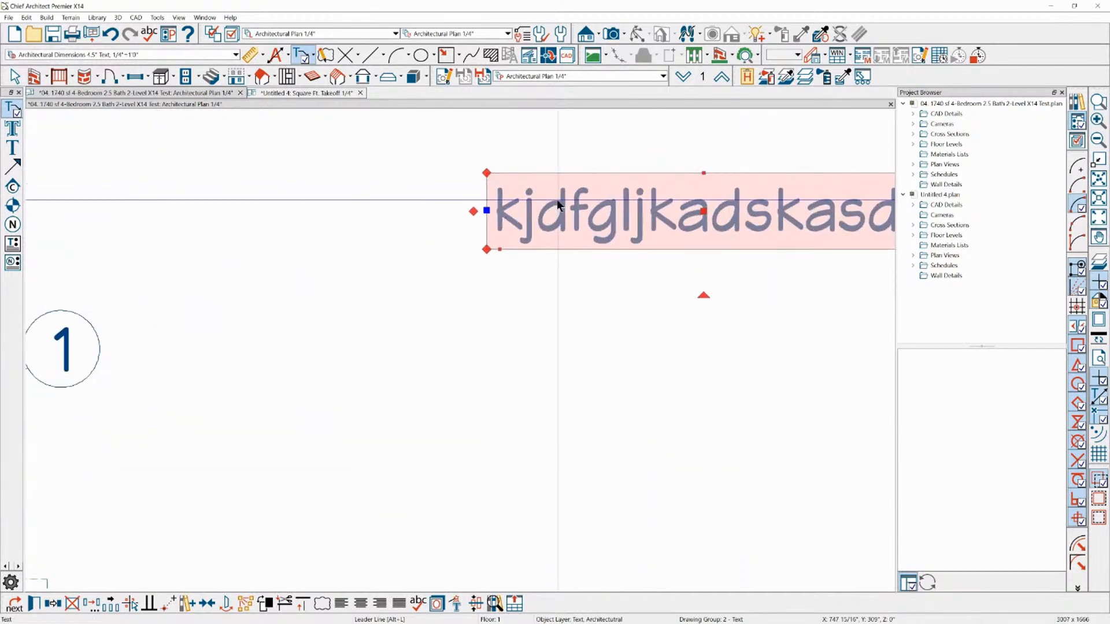
right_click(643, 174)
left_click(662, 180)
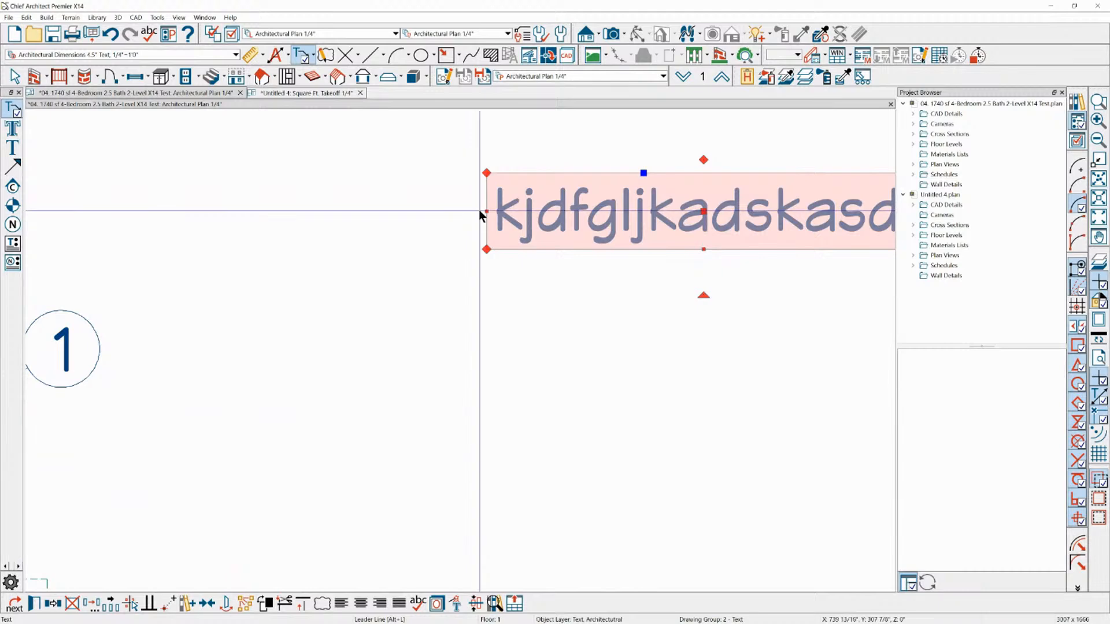
Draw a bent arrow from the start of the sample text down to the kitchen's outer wall corner
scroll(665, 201, "down", 3)
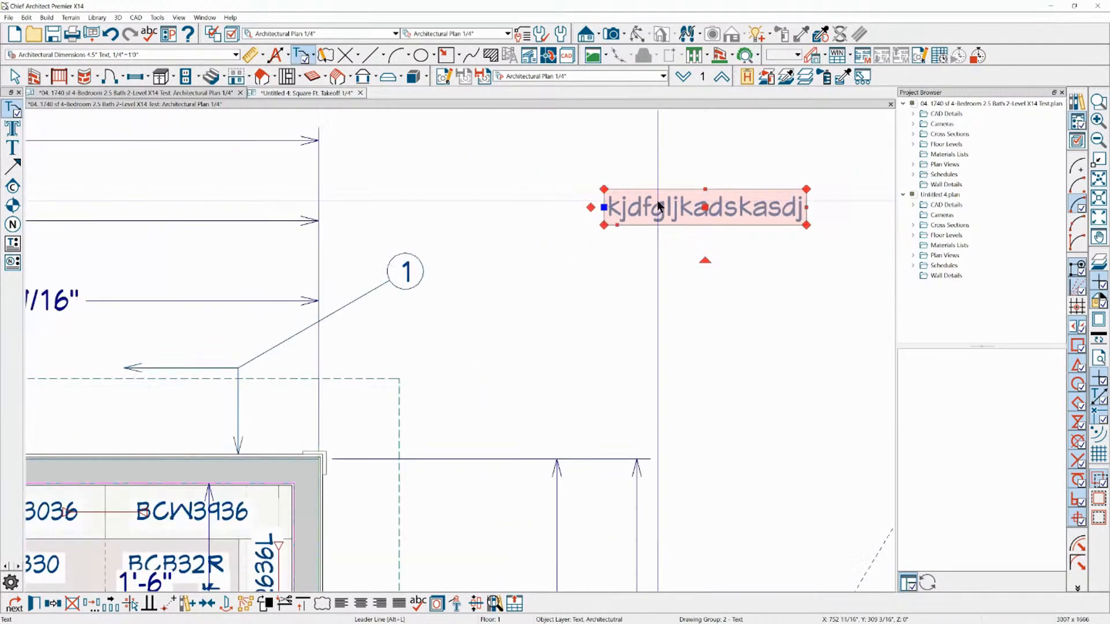
left_click_drag(570, 216, 466, 395)
left_click(323, 454)
key("Escape")
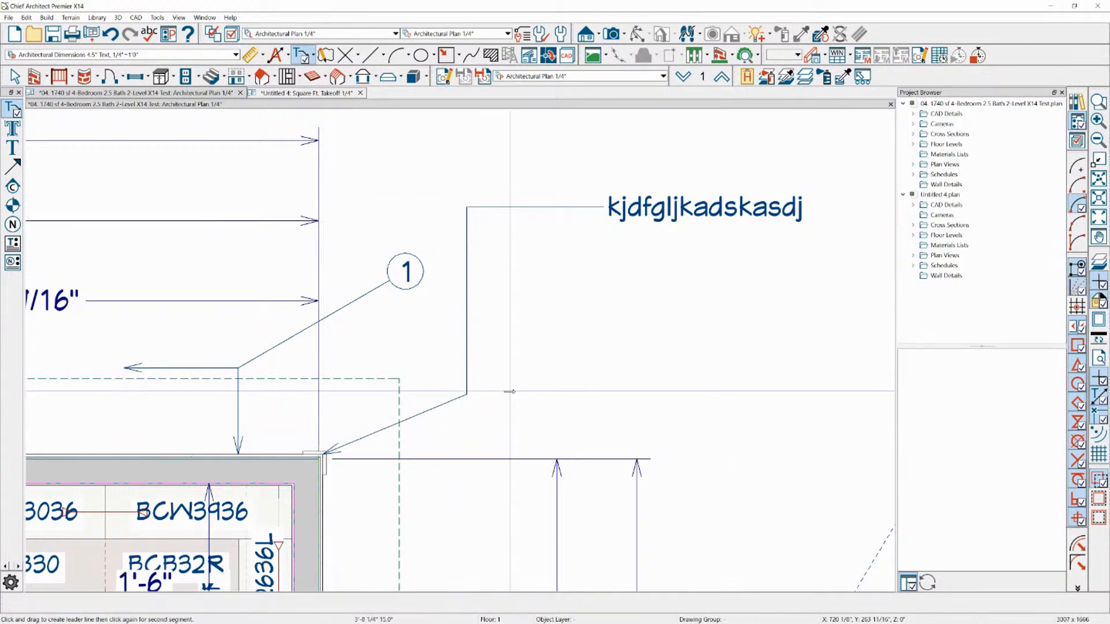
Delete the bent arrow running from the sample text to the kitchen's wall corner
scroll(423, 237, "down", 2)
scroll(555, 194, "down", 1)
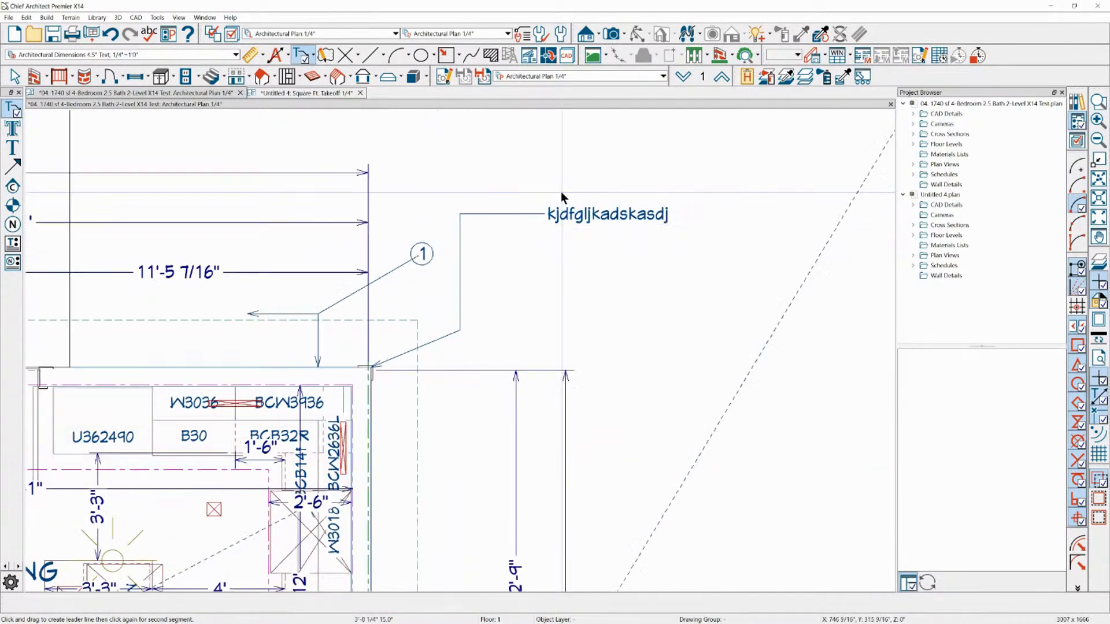
scroll(621, 248, "up", 2)
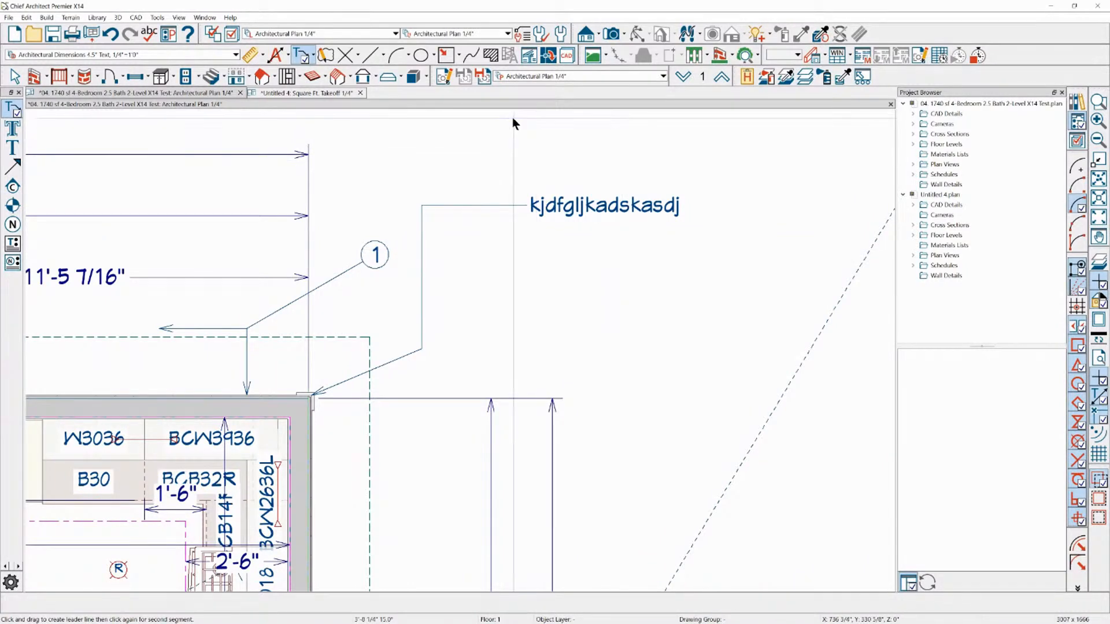
right_click(496, 205)
left_click(487, 205)
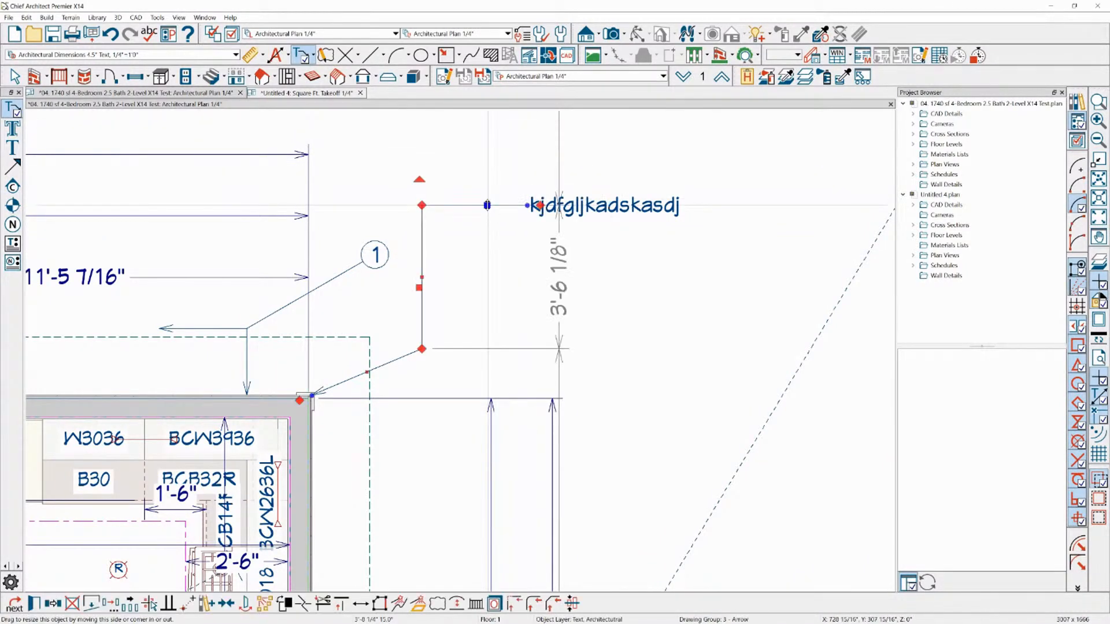
key("Delete")
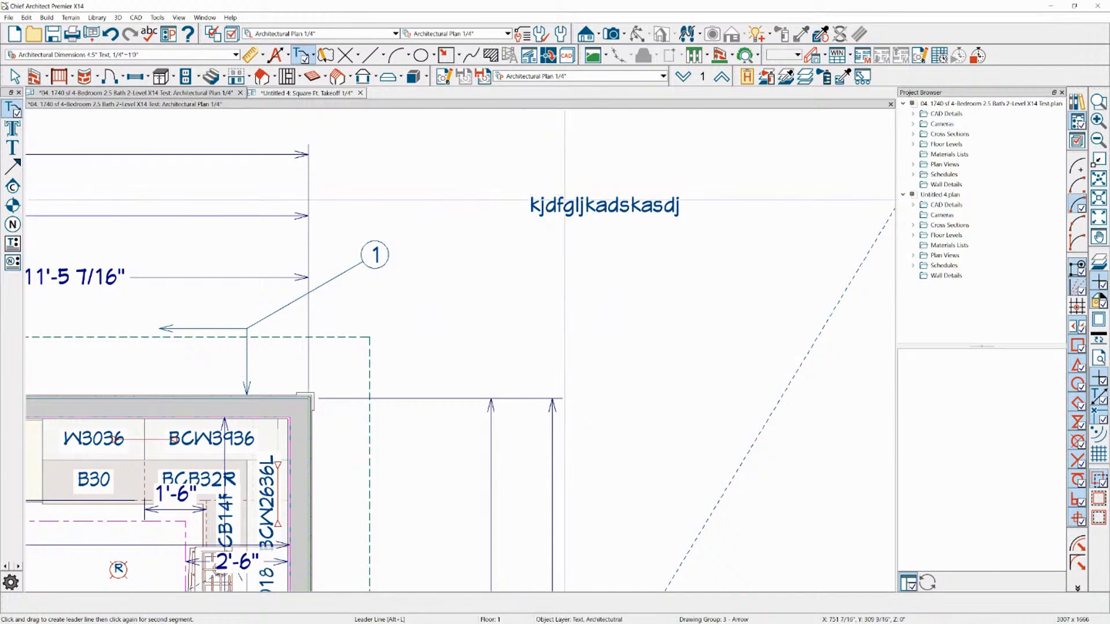
Draw horizontal arrows outward from both ends of the sample text, about 2'-5" long before it and 3'-5" long after it
left_click(561, 203)
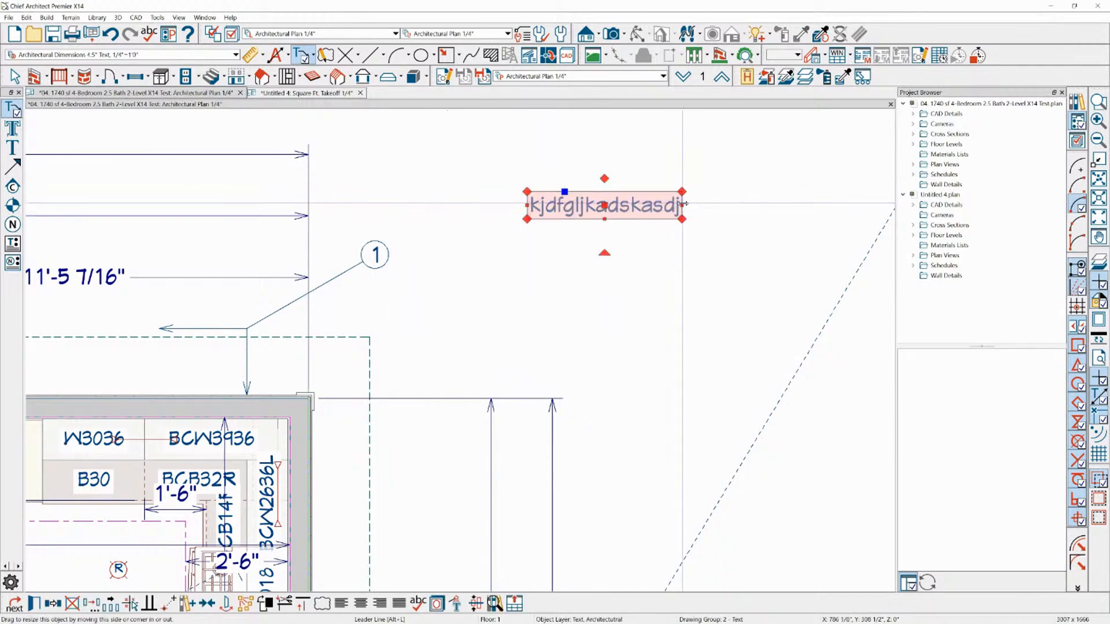
left_click(527, 206)
left_click_drag(515, 205, 428, 205)
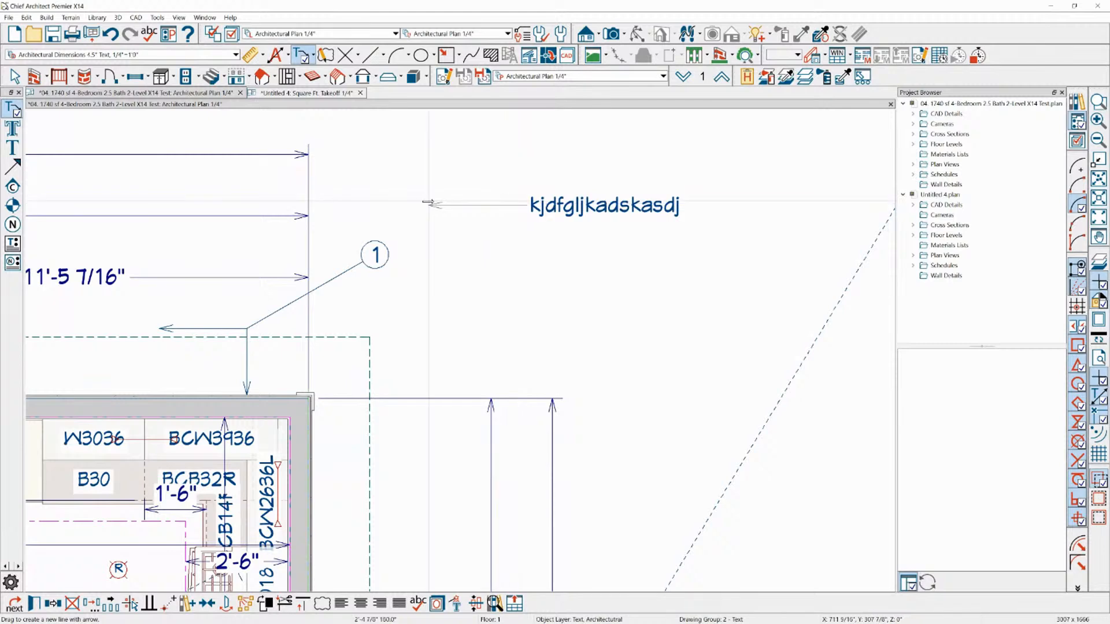
left_click(624, 208)
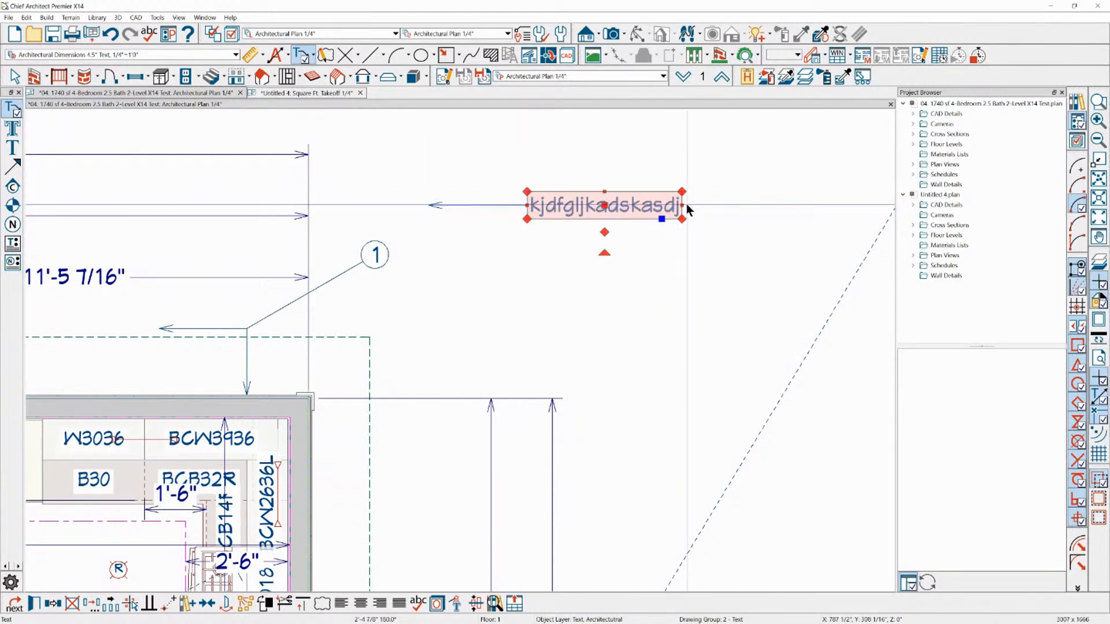
right_click(683, 205)
left_click(692, 211)
left_click_drag(694, 206, 822, 205)
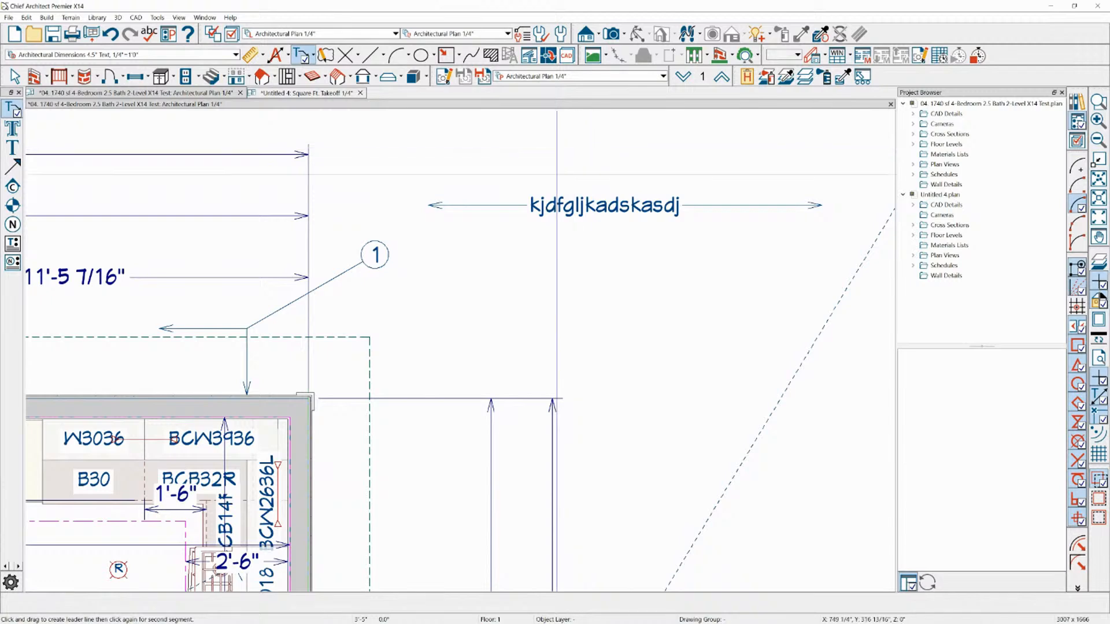
Delete the sample text together with its two horizontal arrows
key("space")
scroll(612, 224, "down", 1)
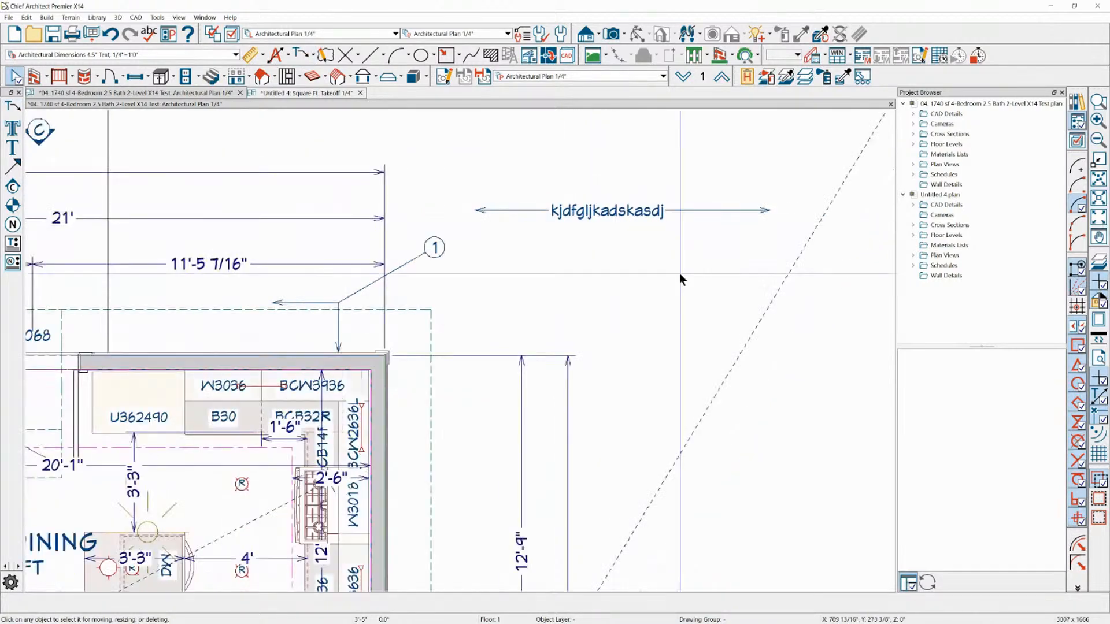
left_click_drag(505, 186, 723, 248)
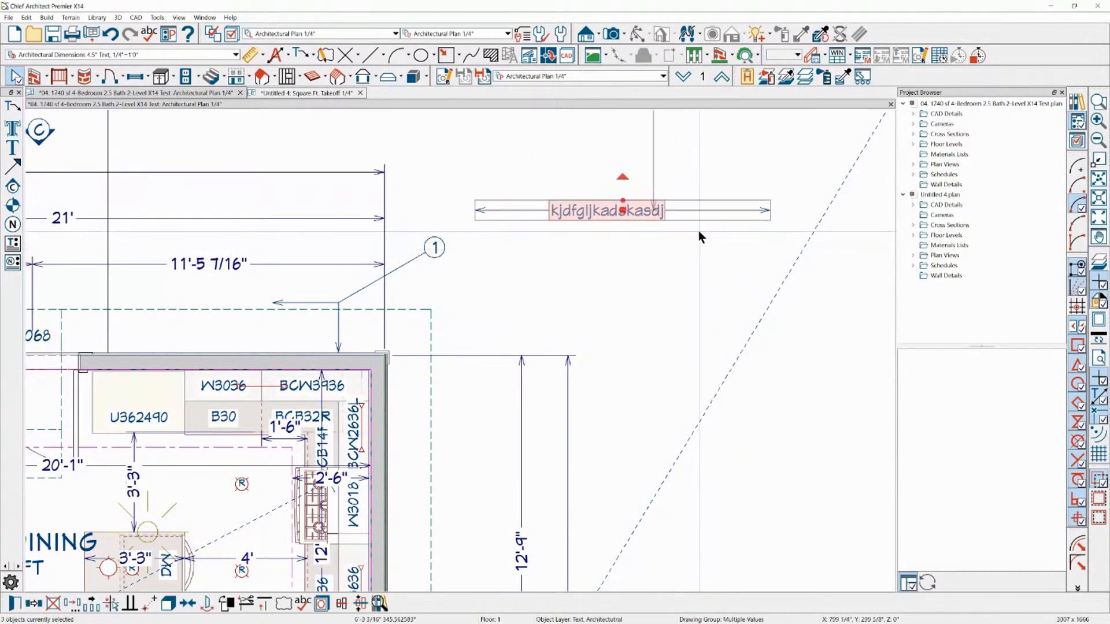
key("Delete")
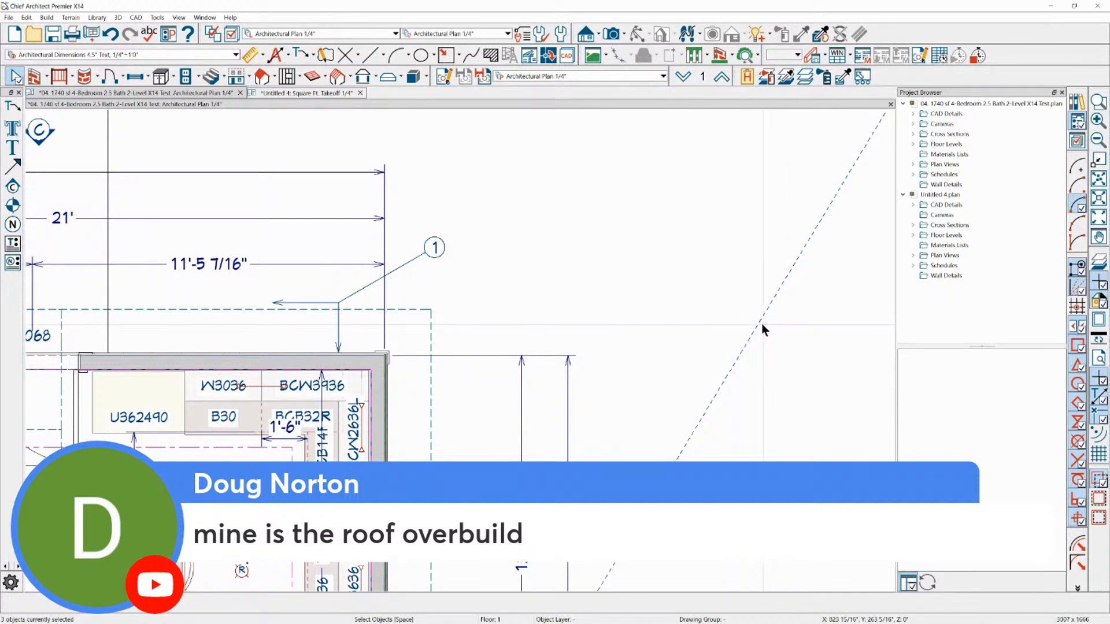
Create a new plan and delete all the walls, doors and dimensions it contains
scroll(691, 346, "down", 2)
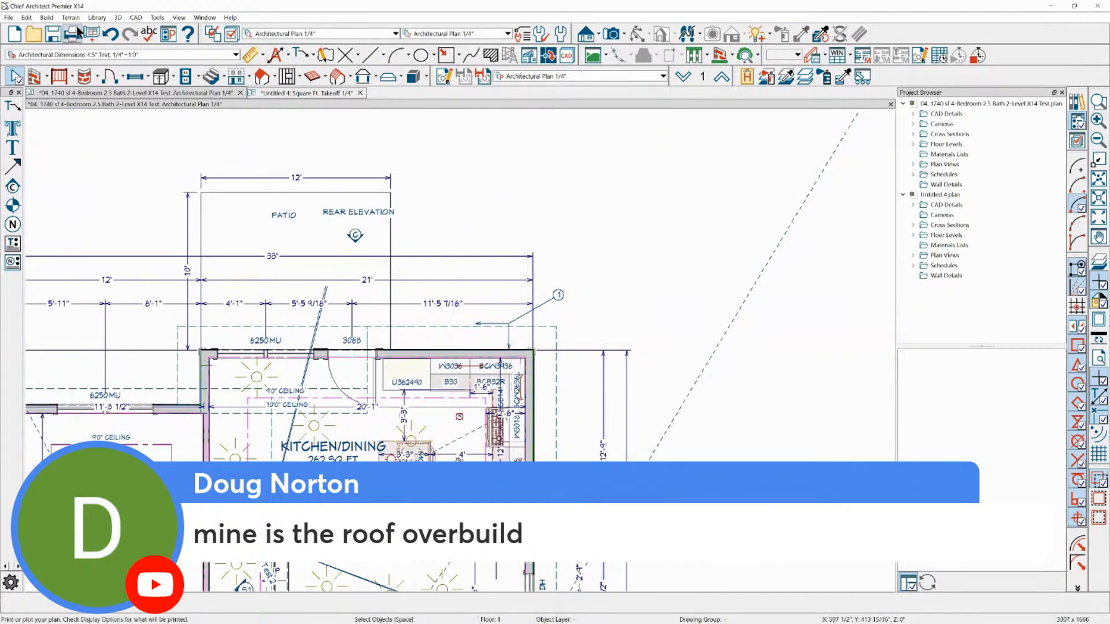
left_click(6, 17)
left_click(23, 29)
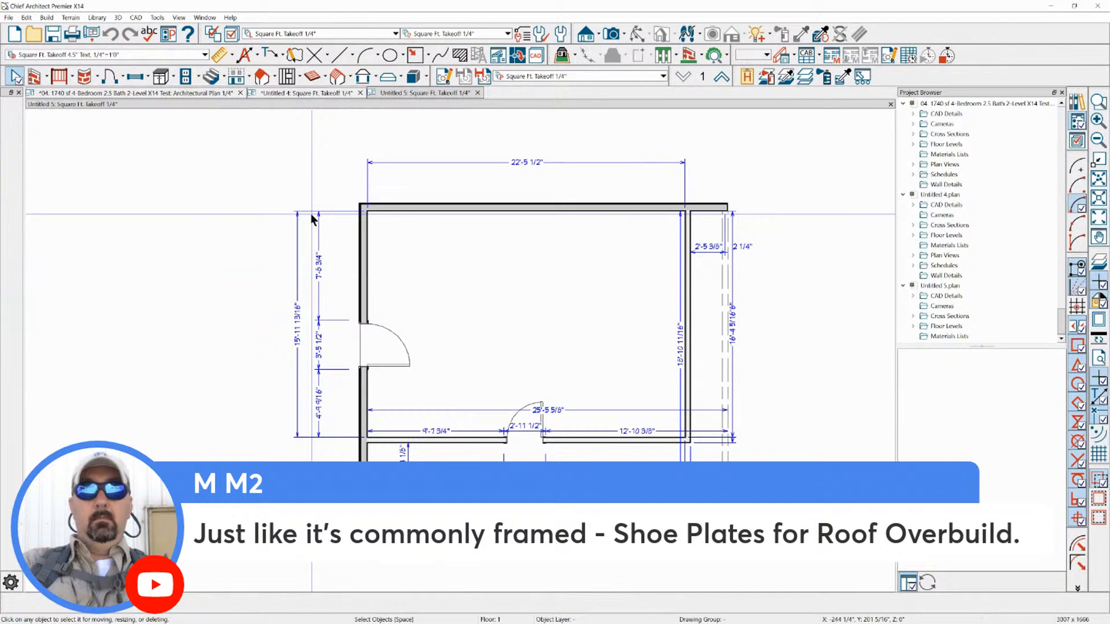
left_click_drag(280, 145, 728, 492)
key("Delete")
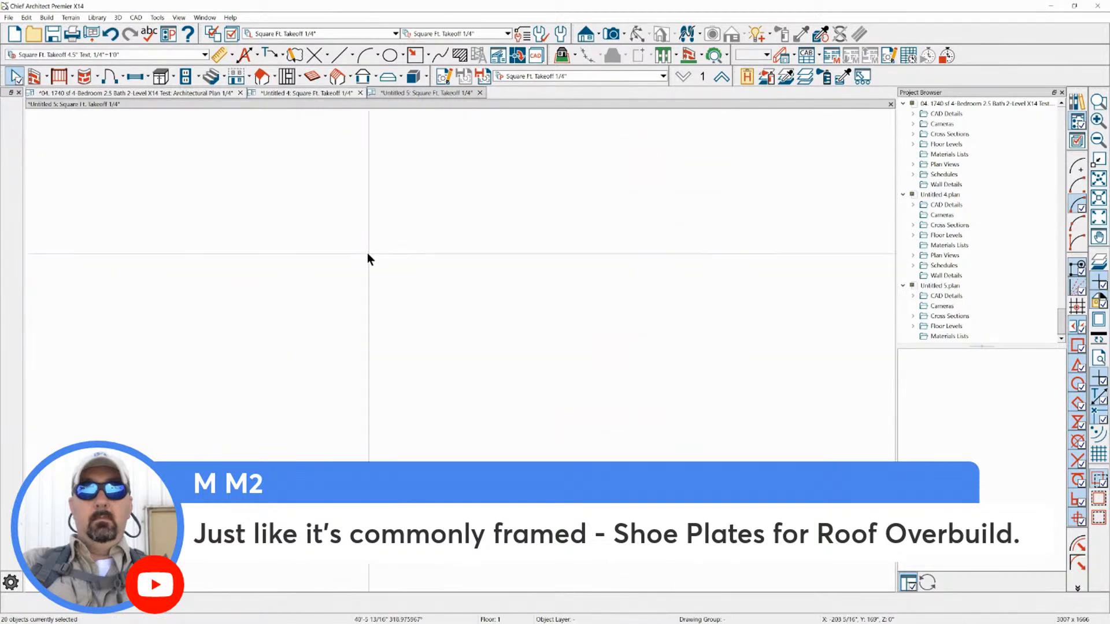
Draw a closed rectangle of exterior walls in the emptied plan
left_click(35, 75)
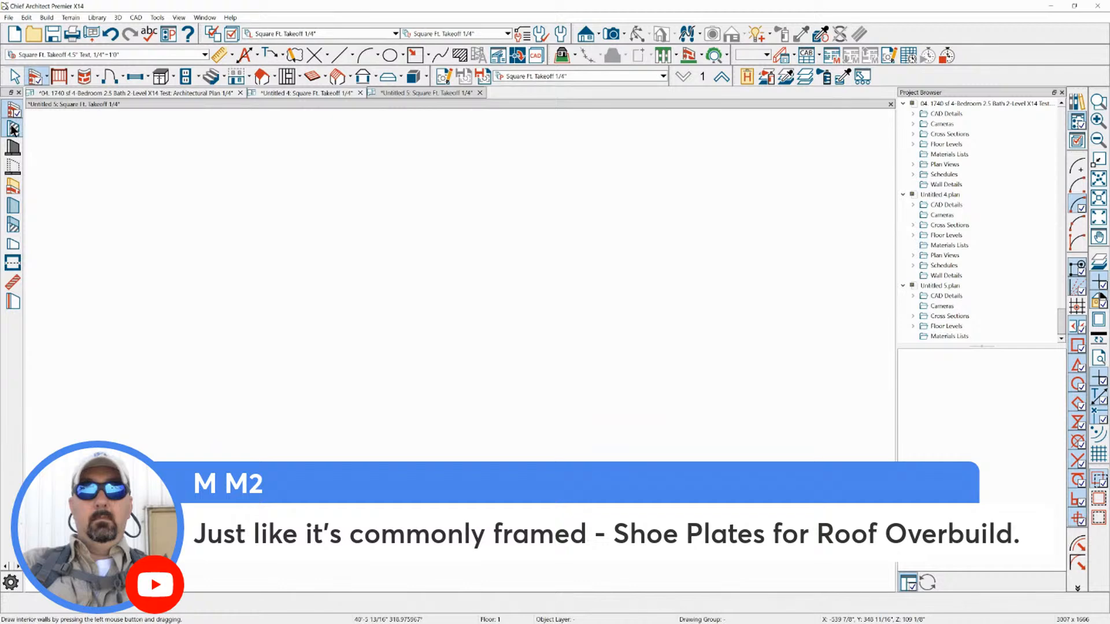
mouse_move(232, 174)
left_mouse_down()
mouse_move(620, 186)
mouse_move(621, 426)
left_mouse_up()
mouse_move(619, 426)
left_mouse_down()
mouse_move(482, 438)
mouse_move(227, 426)
mouse_move(227, 173)
left_mouse_up()
left_click(227, 174)
scroll(234, 154, "down", 3)
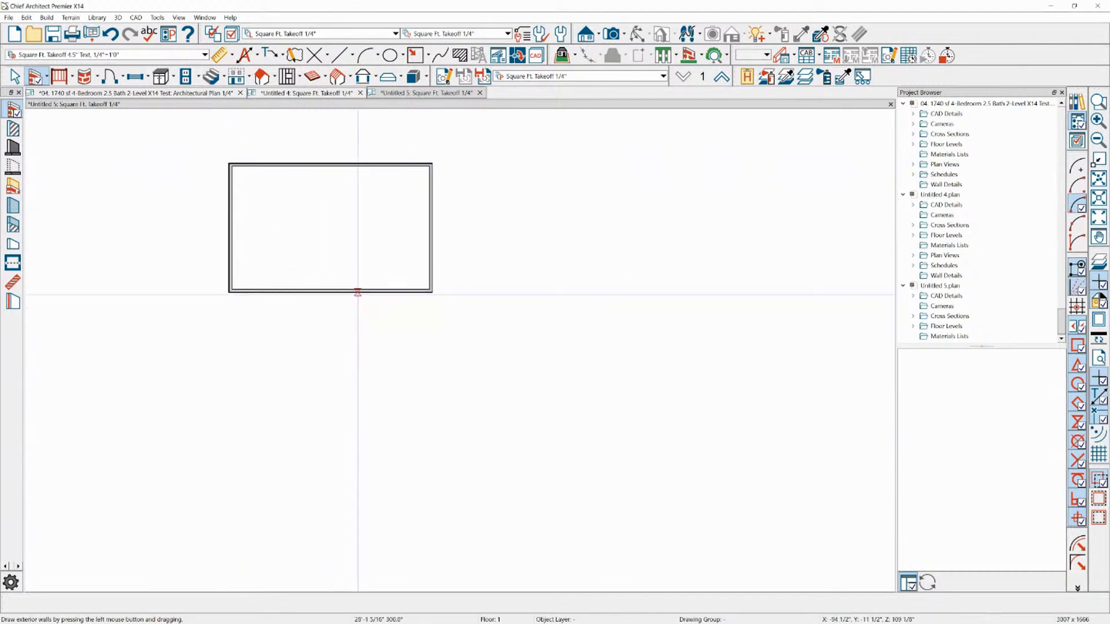
Draw exterior walls for a smaller rectangular wing about 17'-8" deep, extending from the lower wall of the main rectangle
mouse_move(365, 293)
left_mouse_down()
mouse_move(368, 395)
mouse_move(278, 397)
mouse_move(278, 293)
left_mouse_up()
key("space")
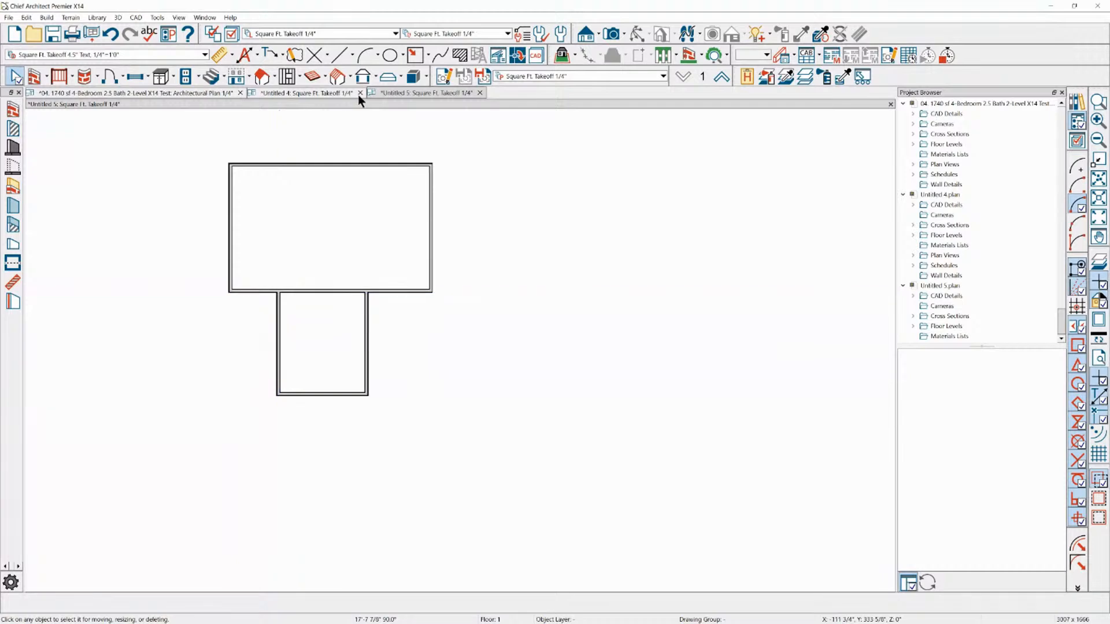
Turn on Auto Rebuild Roofs and accept displaying the Roof Planes layer
left_click(264, 78)
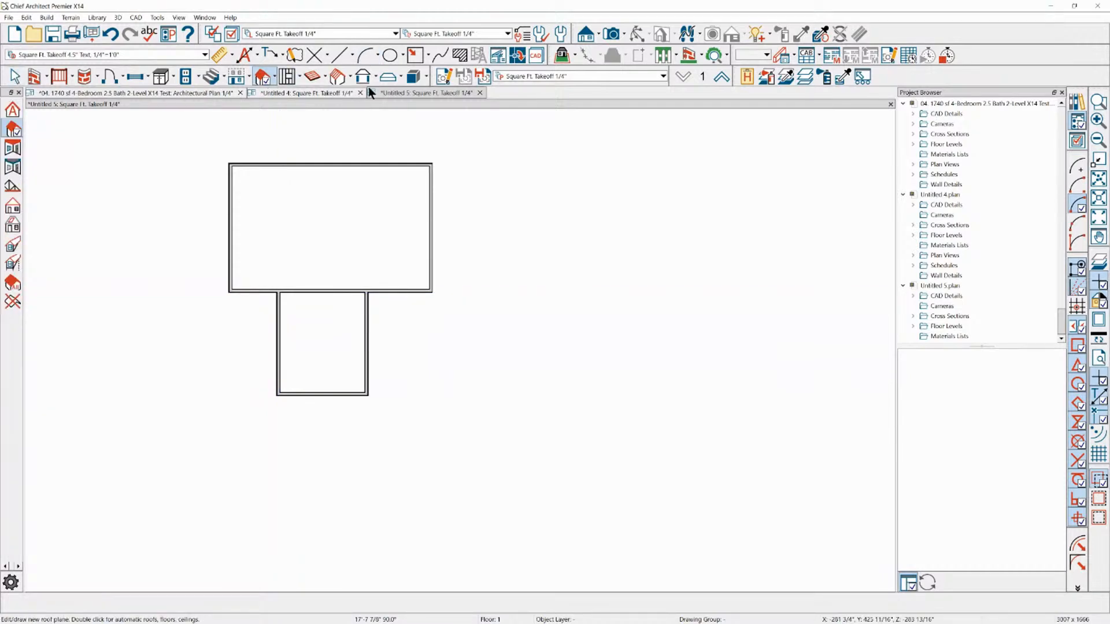
double_click(261, 78)
left_click(447, 156)
left_click(576, 528)
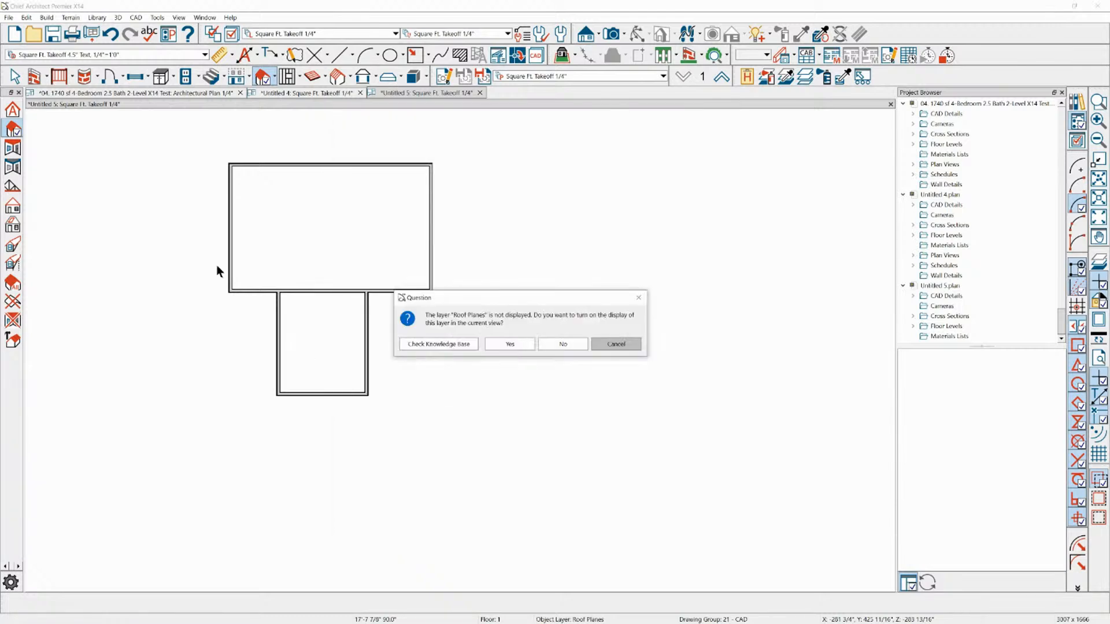
left_click(508, 347)
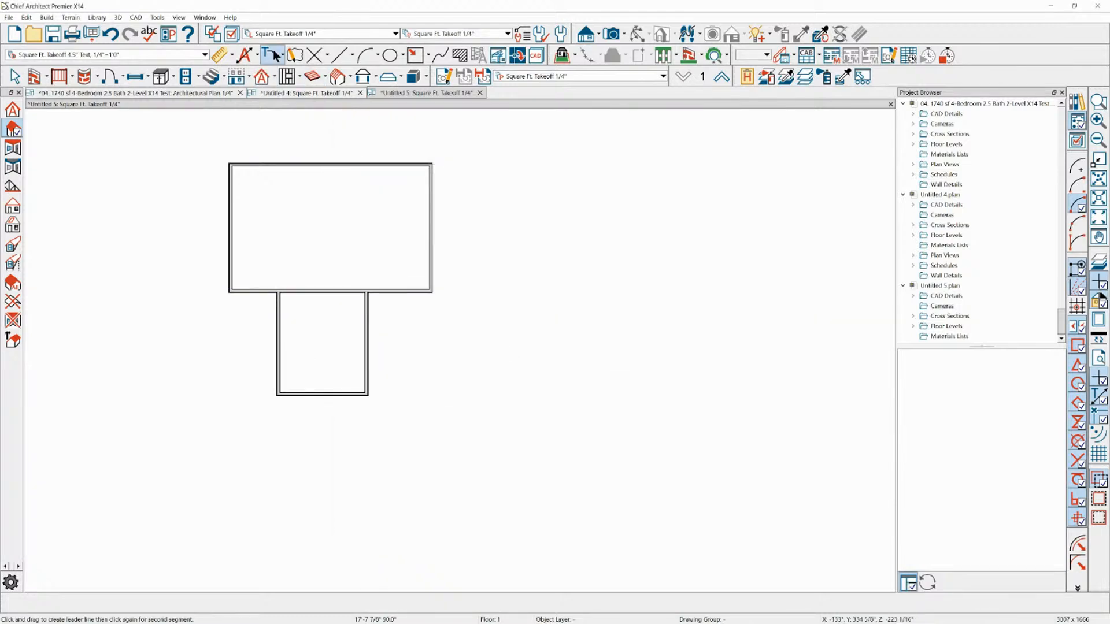
Build the roof planes over the main rectangle and the wing, with the Roof Planes layer displayed
left_click(274, 76)
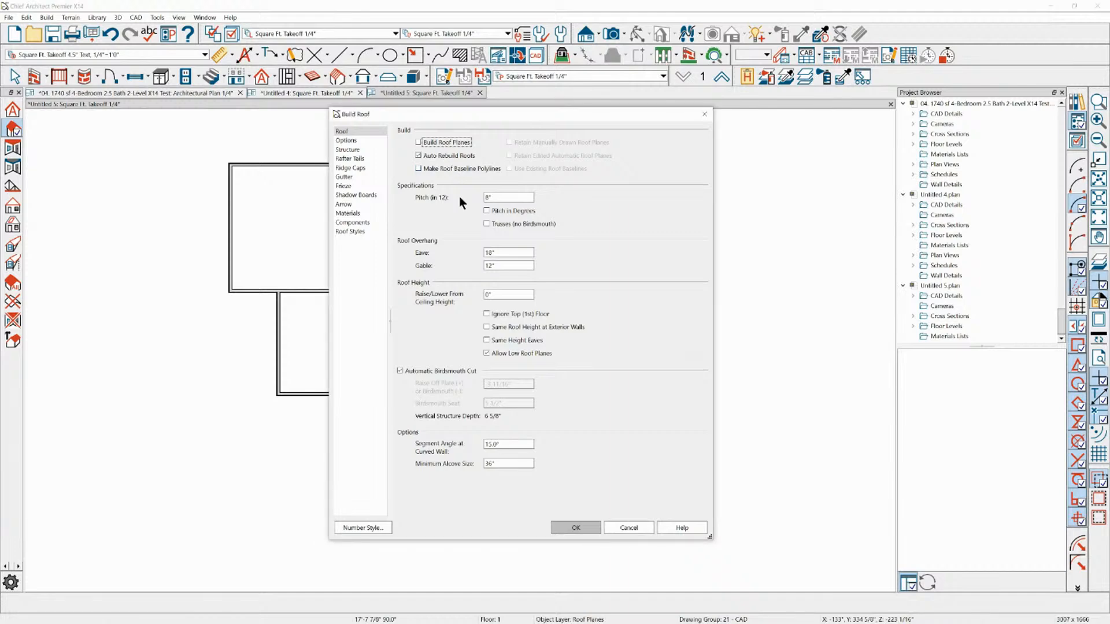
left_click(450, 142)
left_click(569, 527)
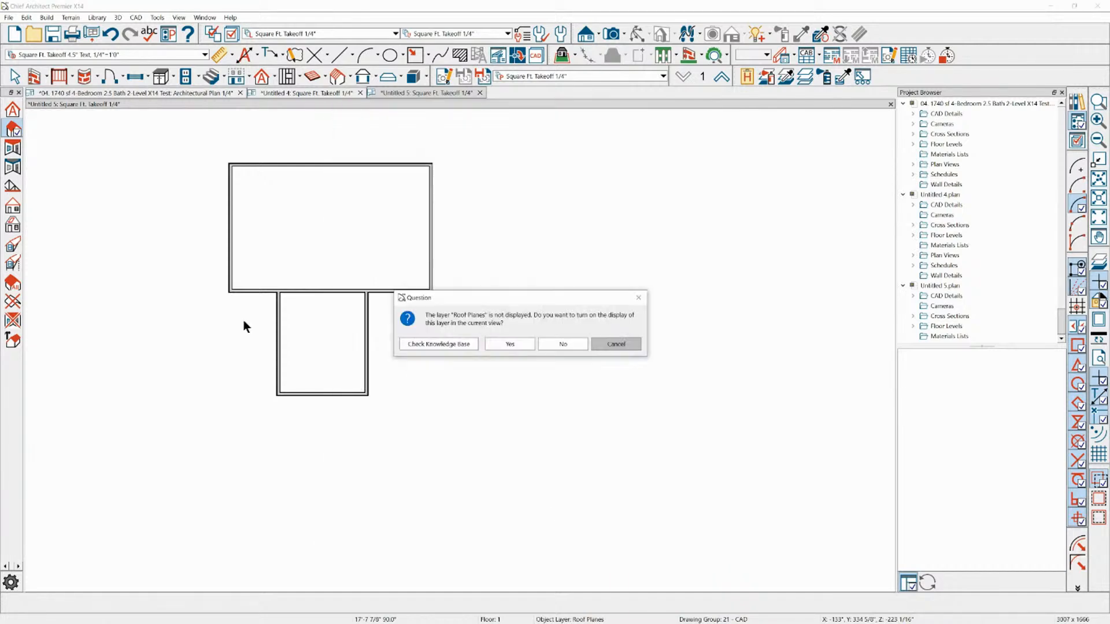
left_click(510, 343)
scroll(134, 275, "up", 1)
scroll(494, 292, "down", 1)
scroll(540, 295, "up", 1)
scroll(331, 259, "up", 2)
key("space")
left_click(401, 270)
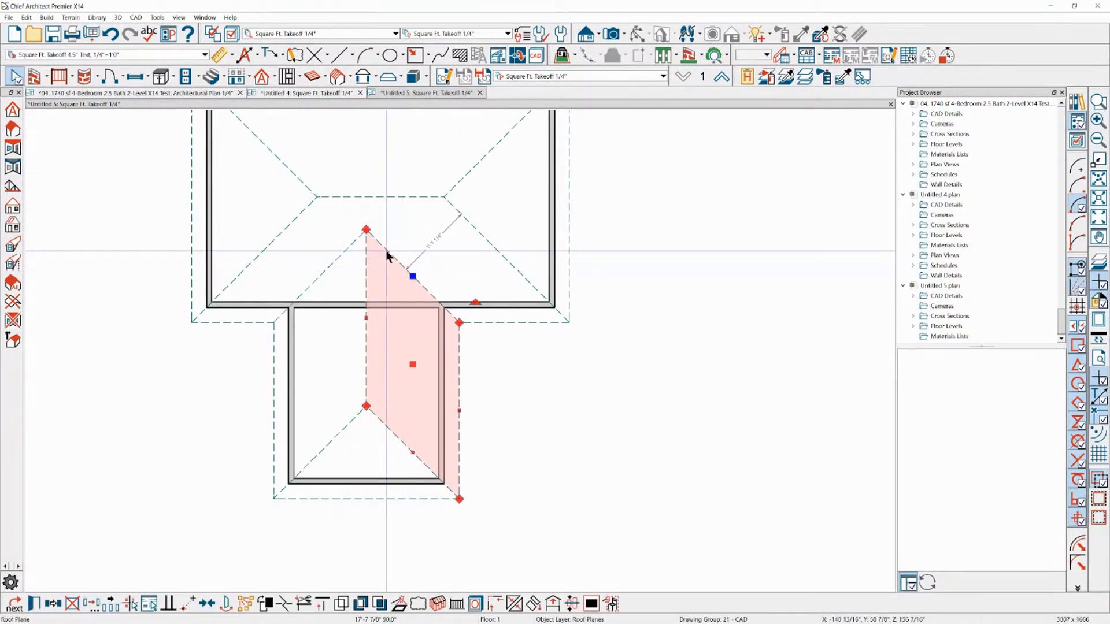
Review the roof page of the framing settings without changing any values
left_click(337, 79)
double_click(335, 79)
left_click(411, 168)
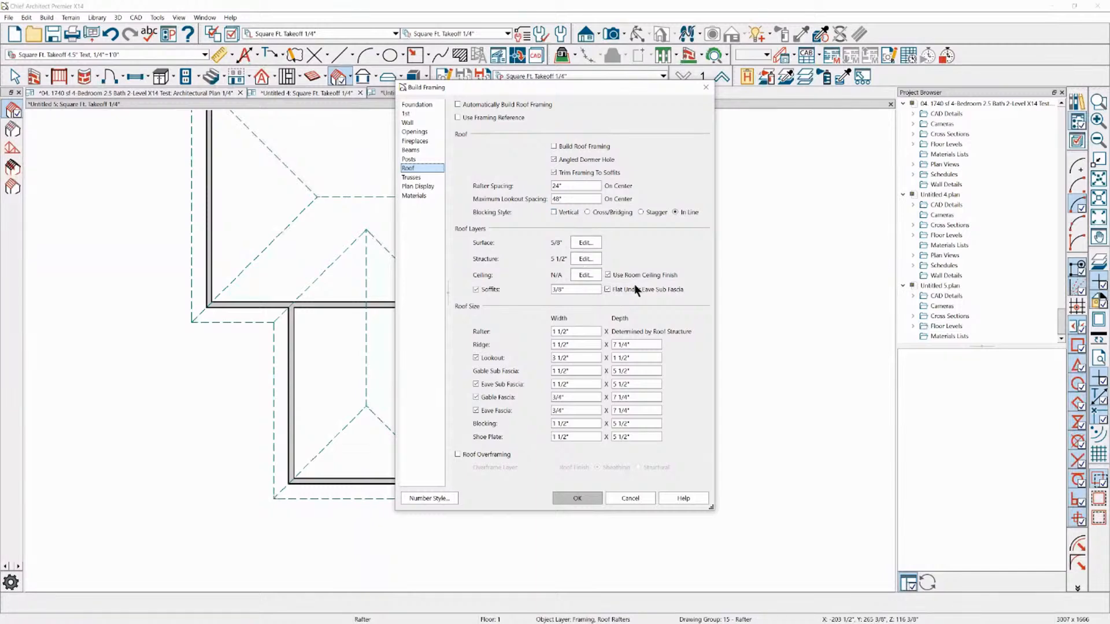
left_click(578, 498)
scroll(345, 241, "up", 1)
key("space")
scroll(582, 250, "down", 1)
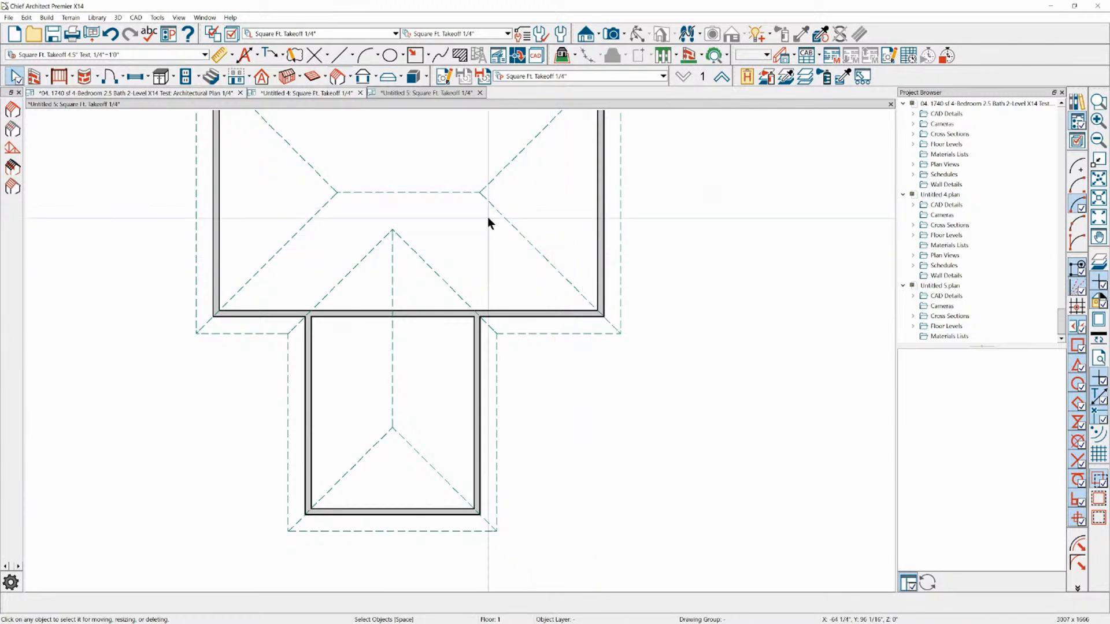
scroll(298, 230, "up", 1)
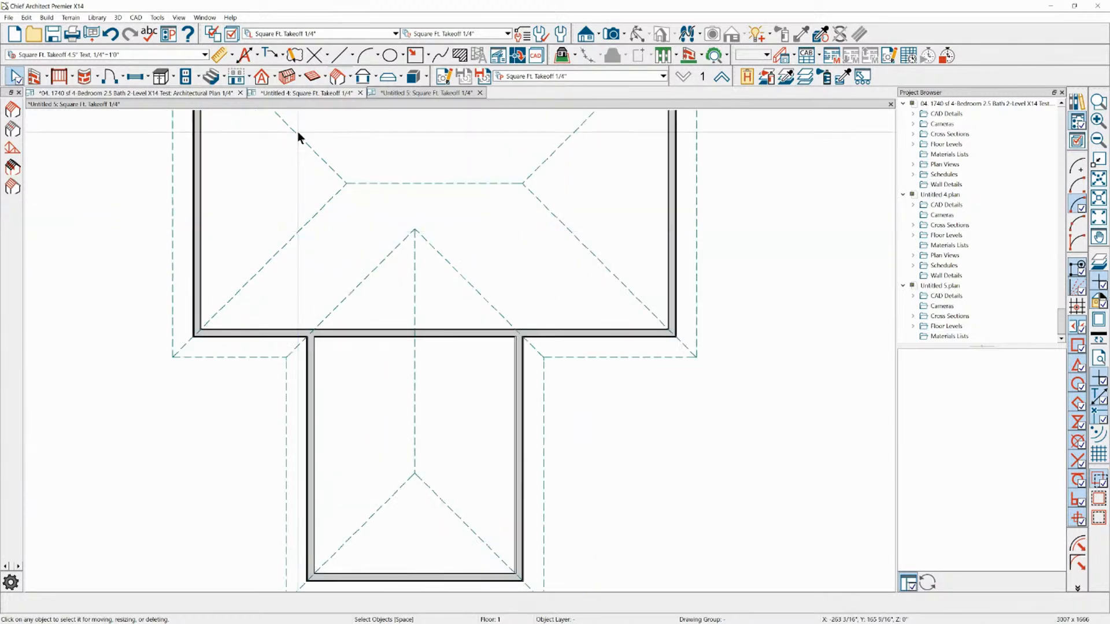
Draw a truss base about 7'-1" deep from the wall between the rooms to the wing's ridge end, with its baseline over the wall top
left_click(274, 78)
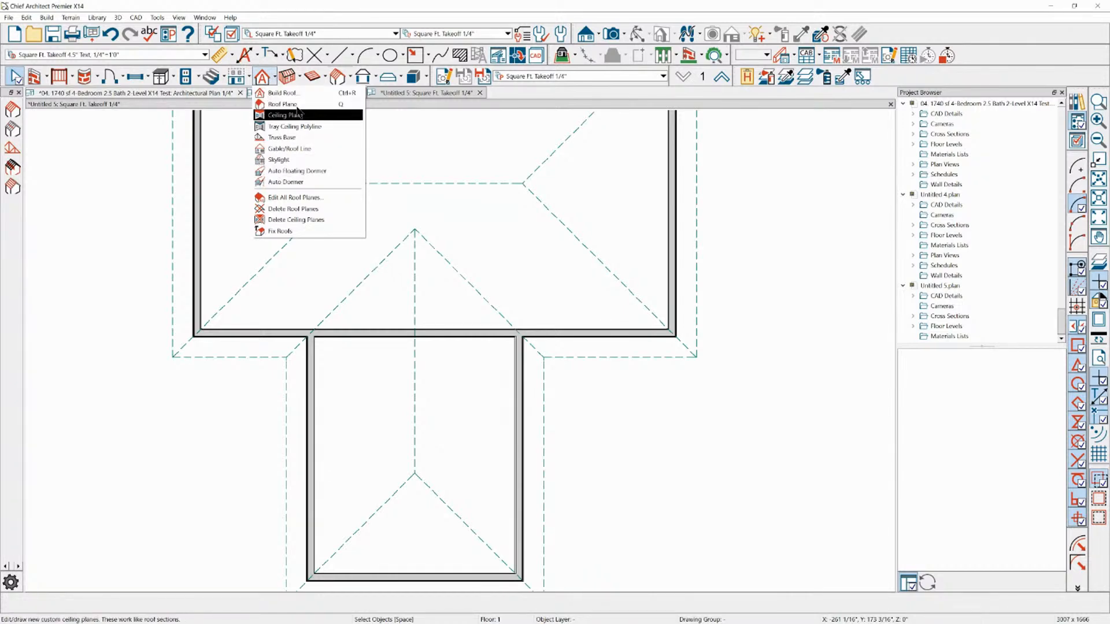
left_click(289, 150)
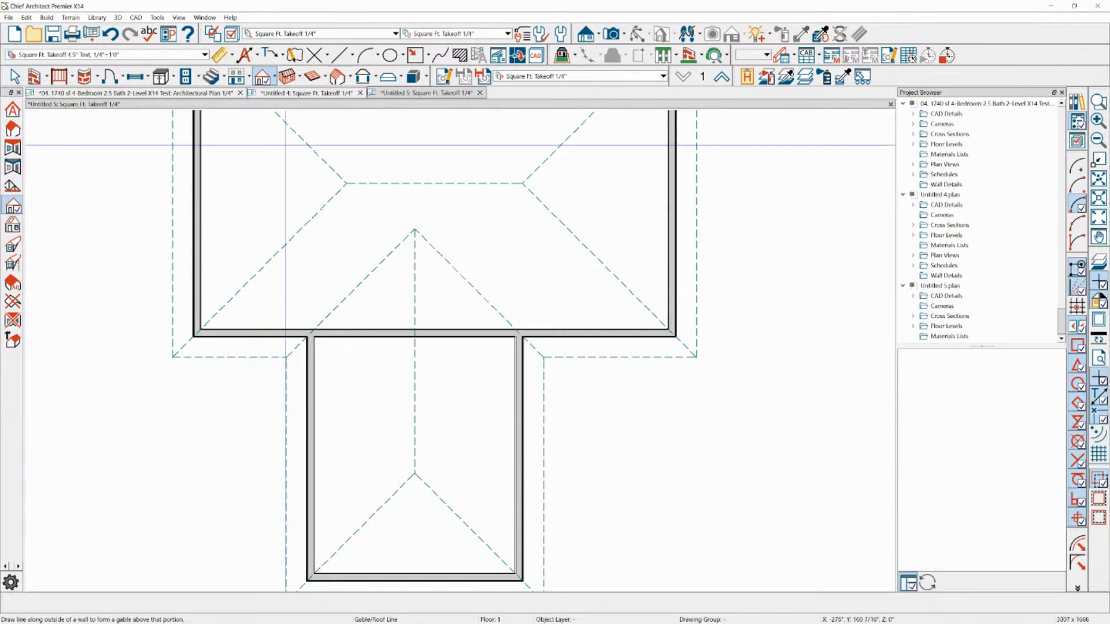
left_click(274, 78)
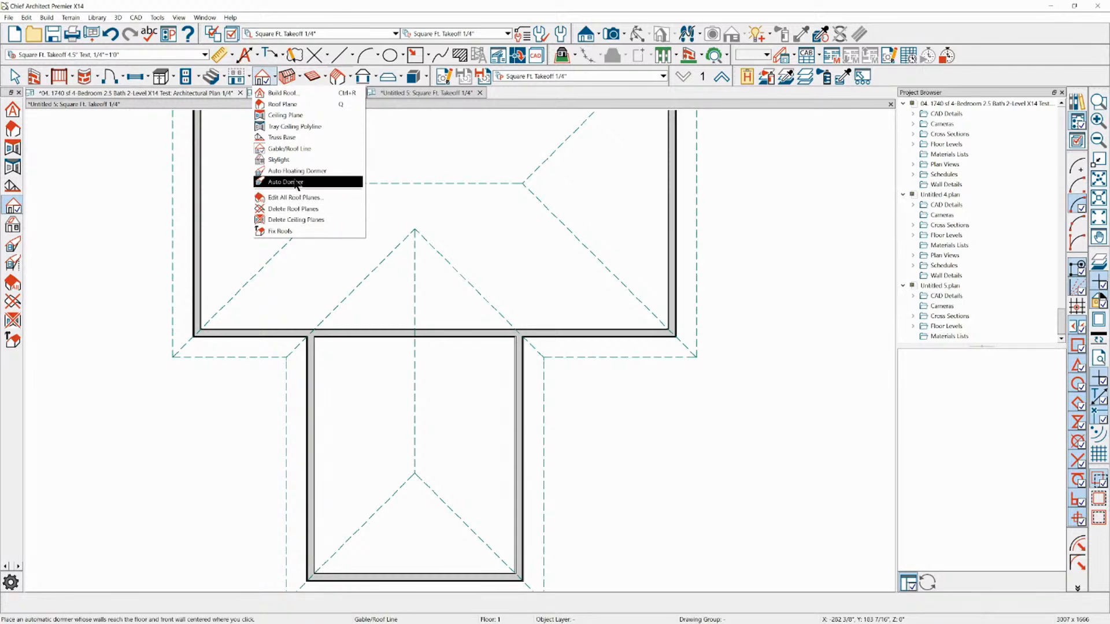
left_click(283, 137)
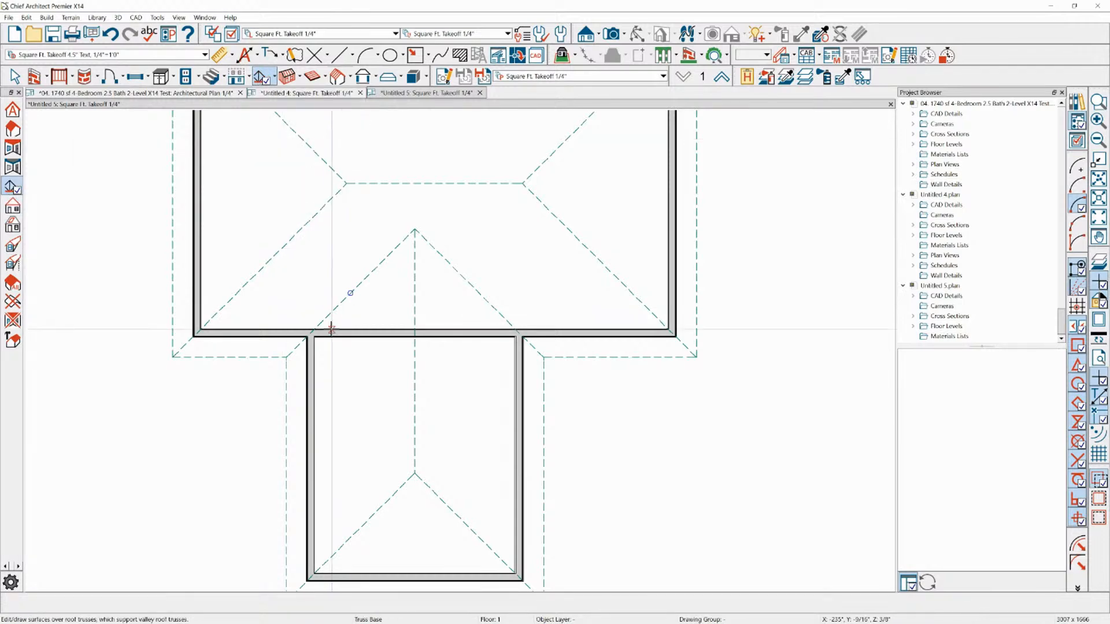
left_click_drag(314, 328, 510, 327)
left_click(415, 230)
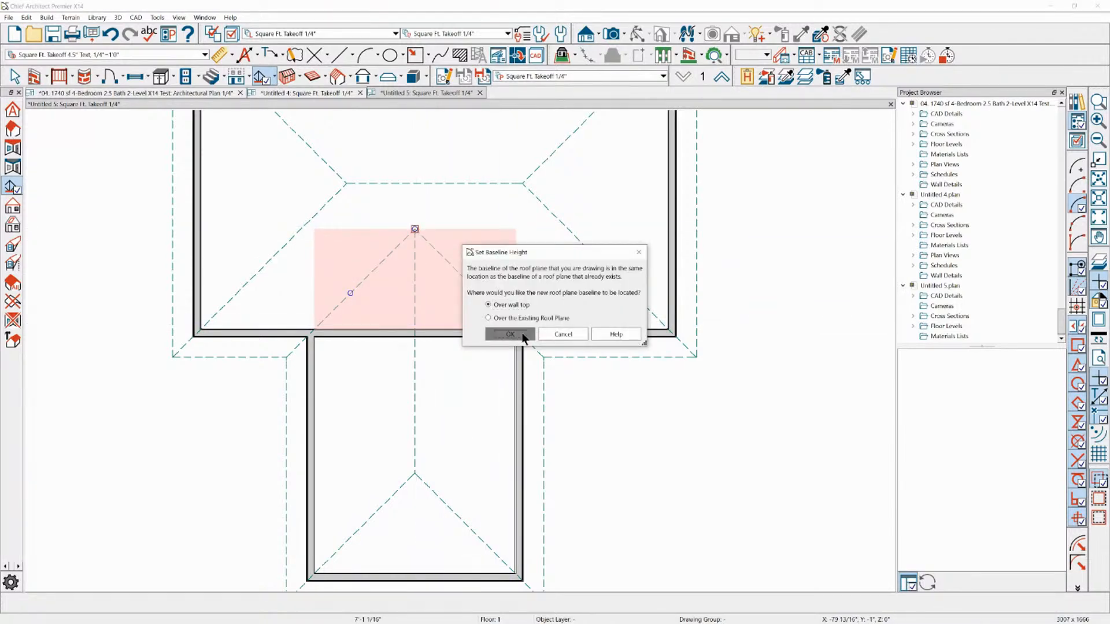
left_click(510, 334)
left_click(540, 330)
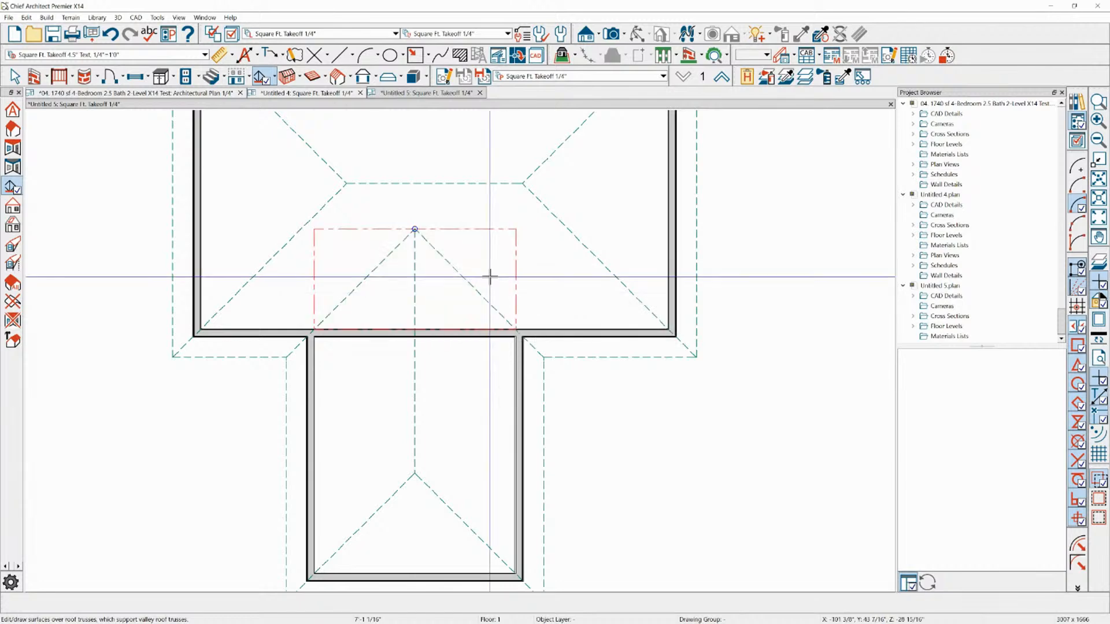
Reshape the rectangular truss base into a triangle by moving both of its upper corners to the end of the wing's ridge
scroll(425, 220, "down", 1)
key("space")
left_click(442, 228)
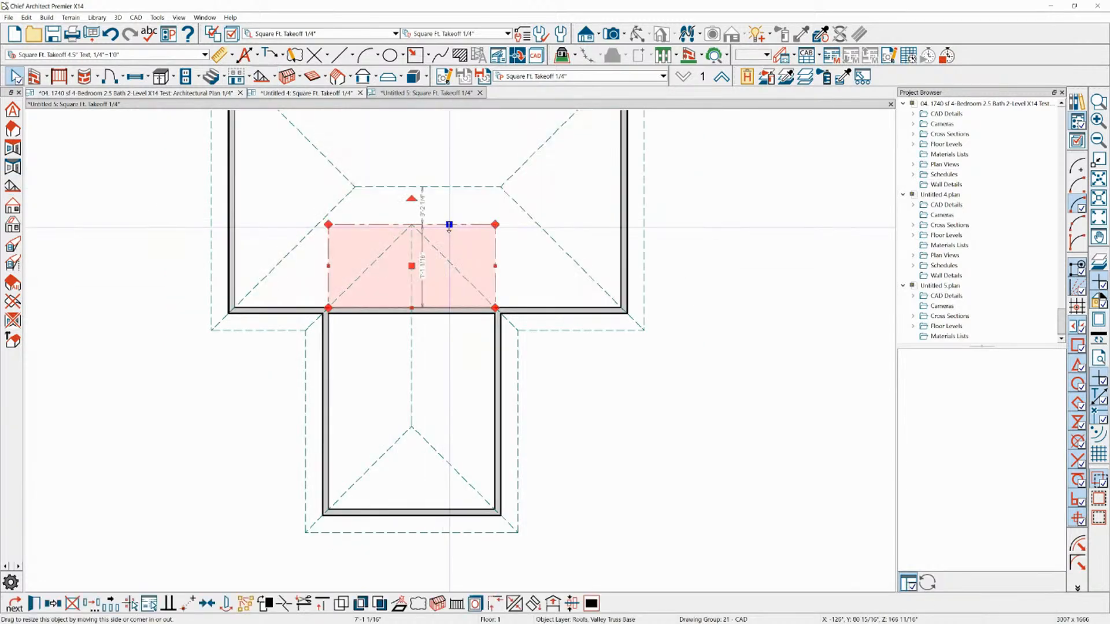
scroll(456, 225, "up", 2)
left_click_drag(514, 225, 384, 225)
left_click_drag(260, 225, 384, 224)
Select one of the wing's side roof planes and agree to turn off Auto Rebuild Roofs
left_click(397, 298)
right_click(397, 309)
left_click(387, 311)
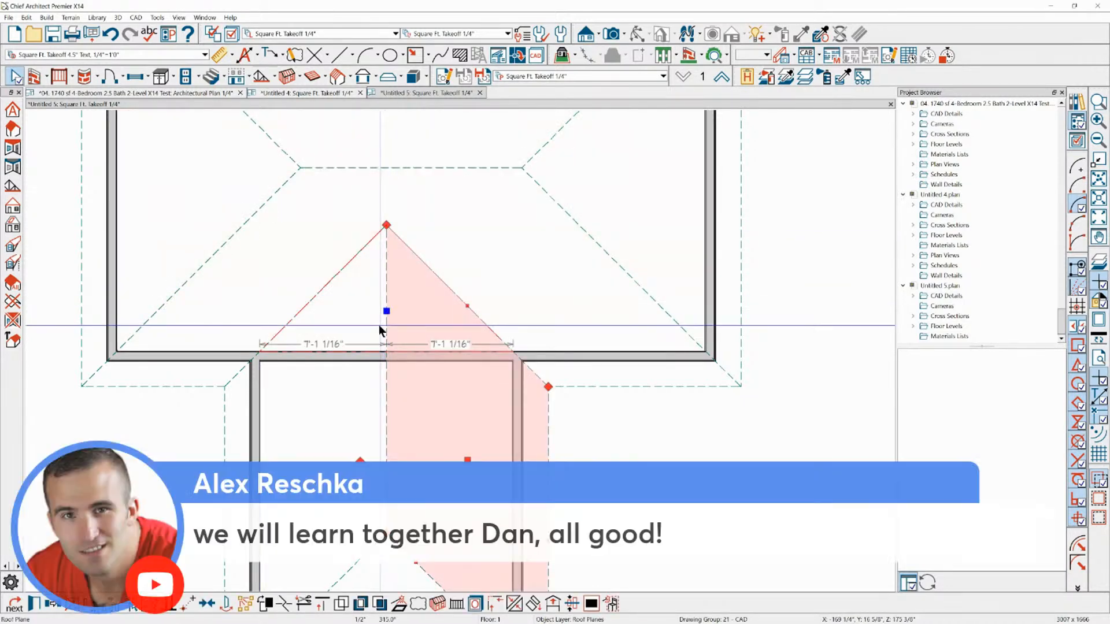
key("Delete")
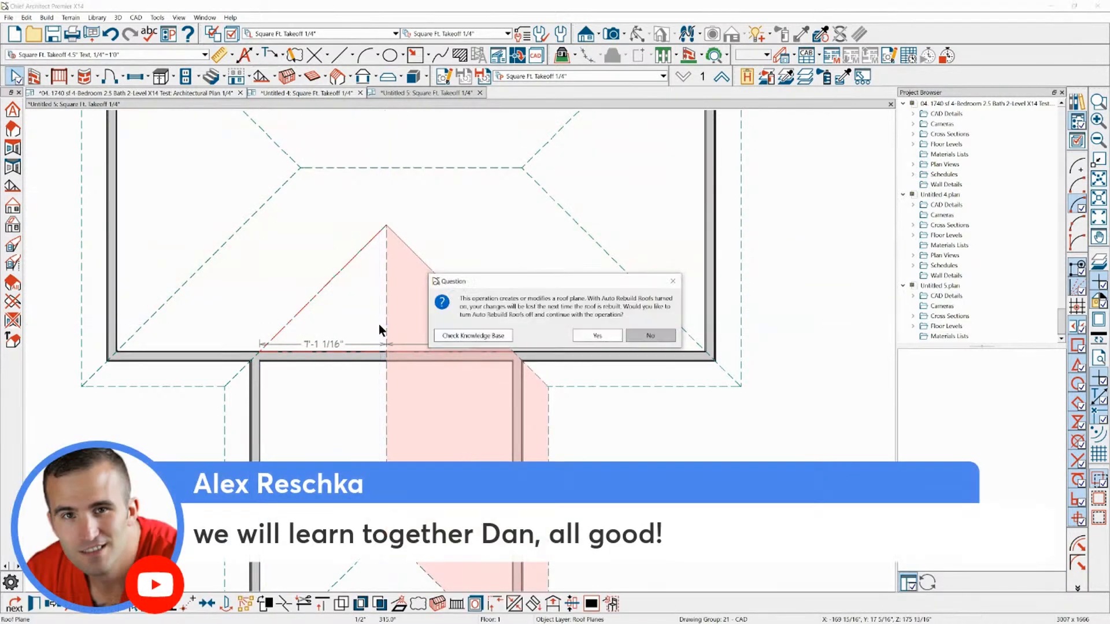
left_click(578, 335)
Build roof framing for the wing's two side roof planes and display the "Framing, Roof Rafters" layer
left_click(406, 338)
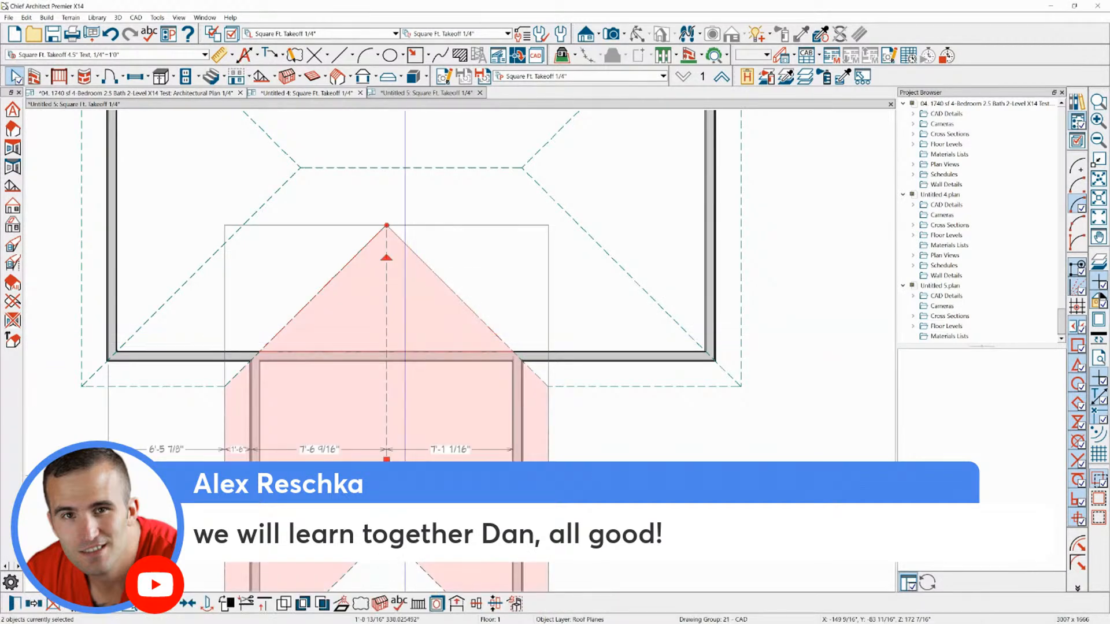
left_click(380, 604)
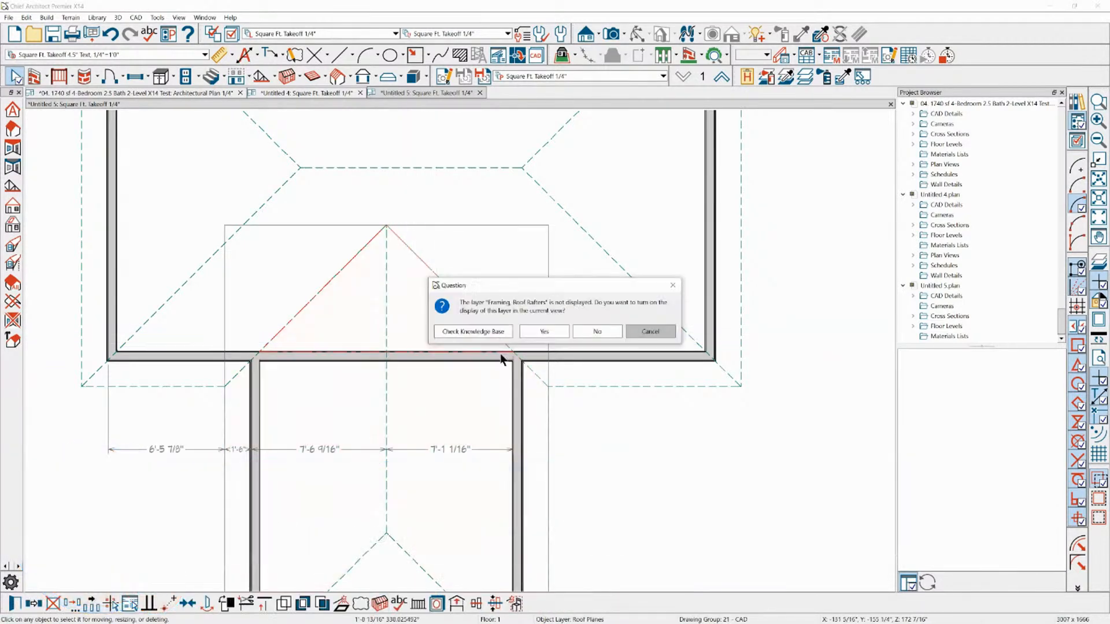
left_click(546, 335)
scroll(405, 286, "up", 3)
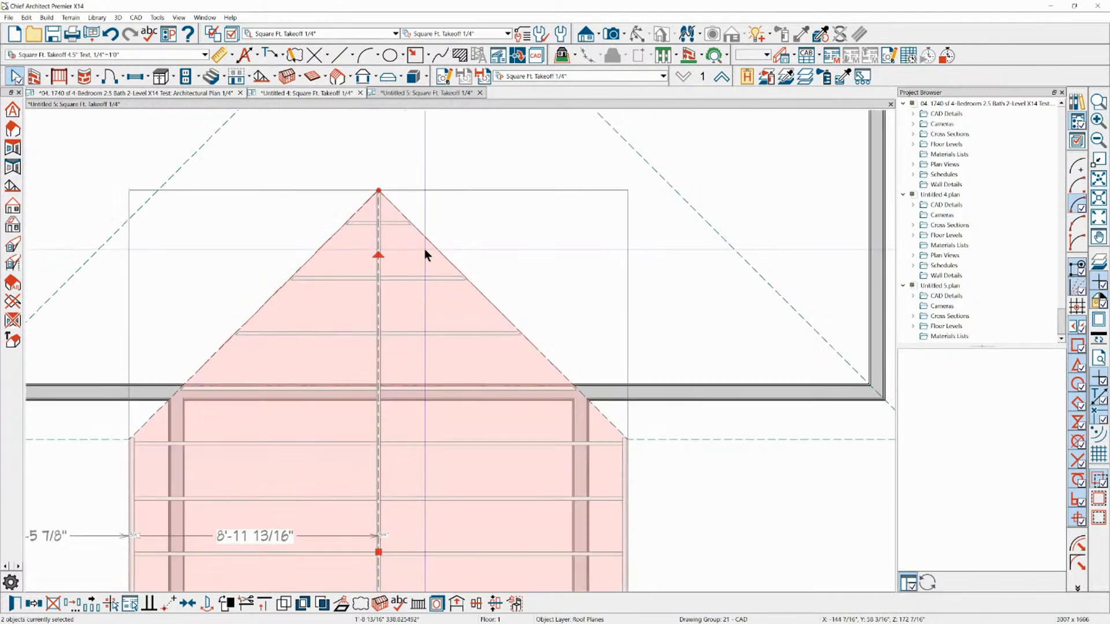
scroll(424, 250, "down", 1)
key("Escape")
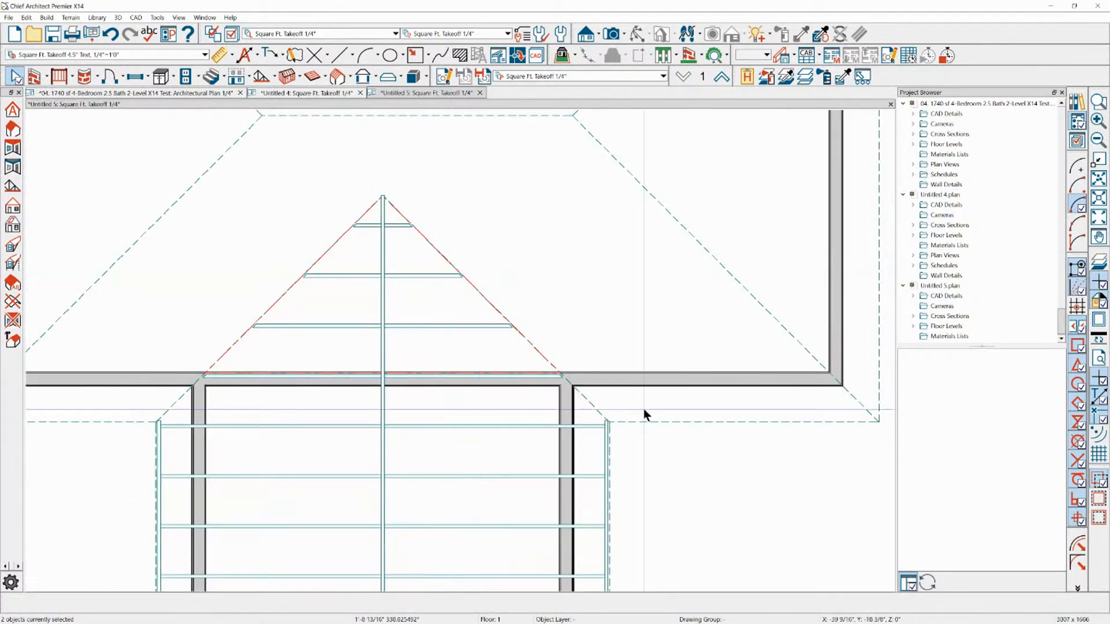
Build roof framing for the main building's roof plane that meets the wing
left_click(661, 424)
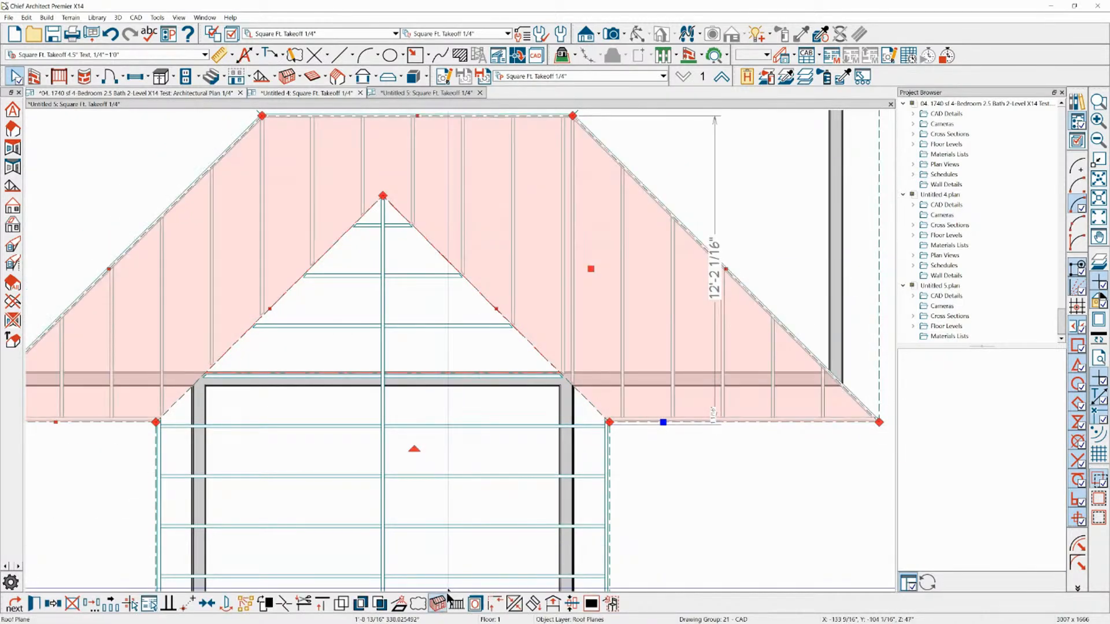
key("Escape")
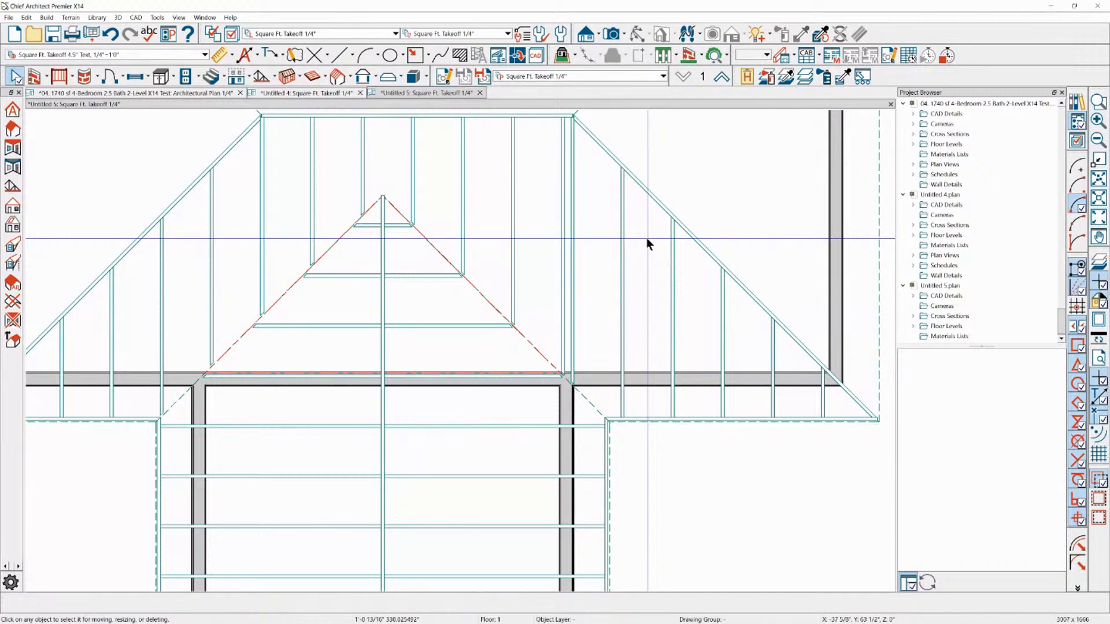
scroll(659, 219, "down", 1)
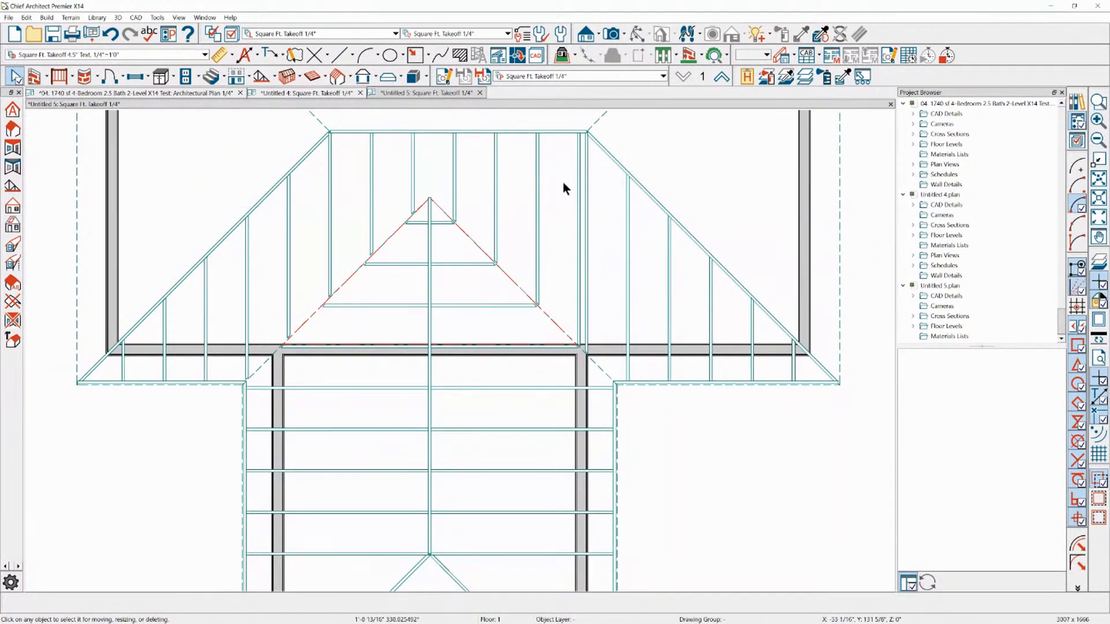
scroll(580, 77, "down", 1)
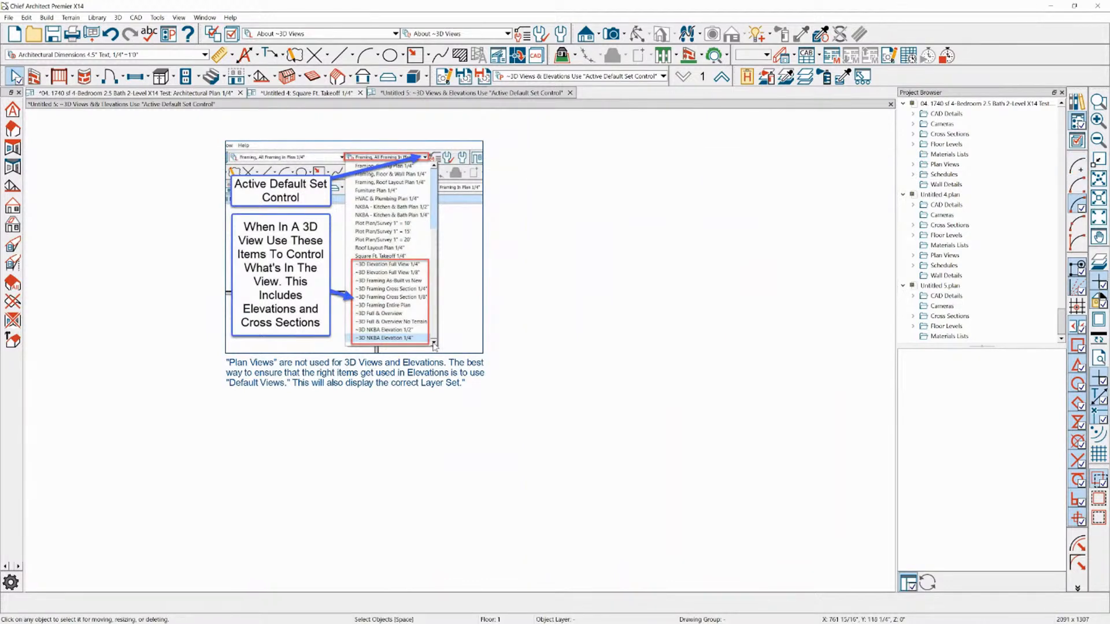
Change the plan view from the 3D views information page to Architectural Plan 1/4"
scroll(856, 278, "down", 1)
scroll(855, 272, "down", 1)
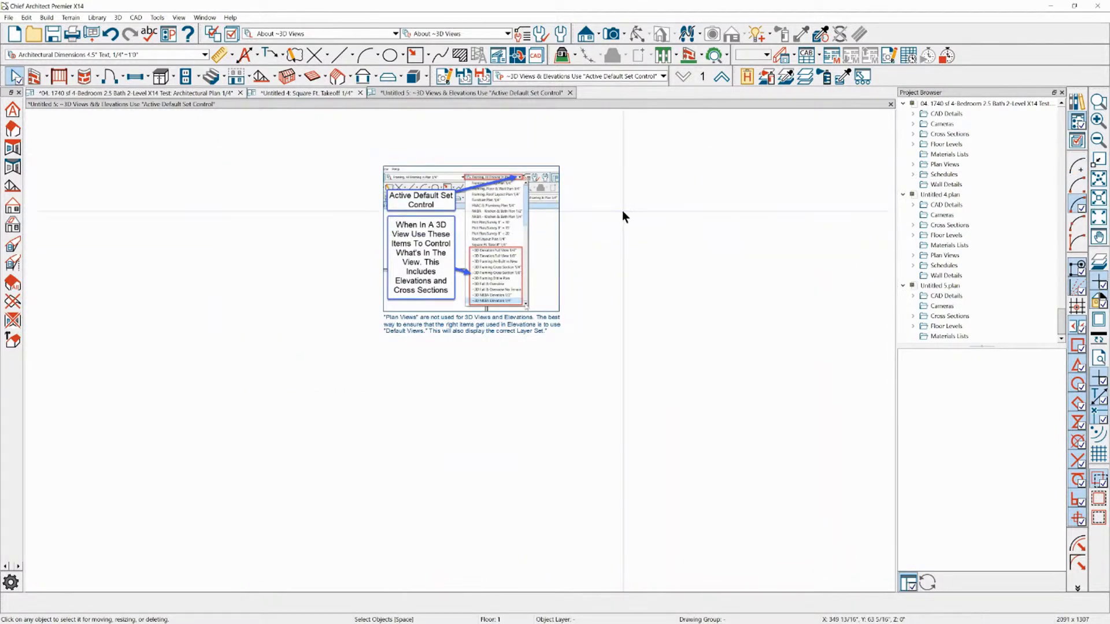
scroll(601, 201, "up", 1)
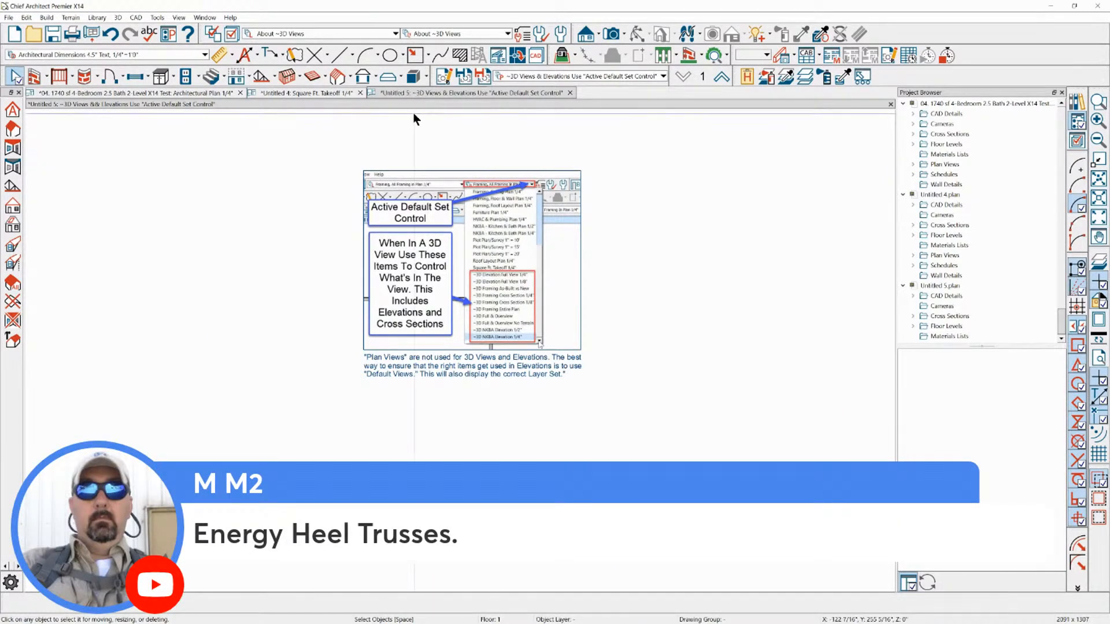
scroll(482, 148, "up", 1)
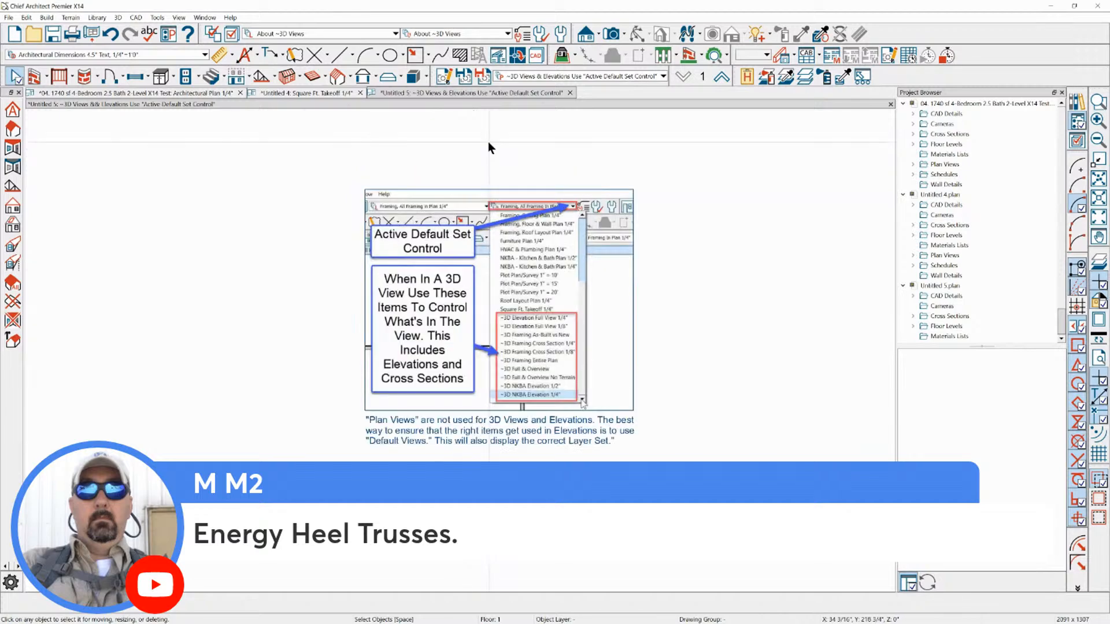
left_click(564, 76)
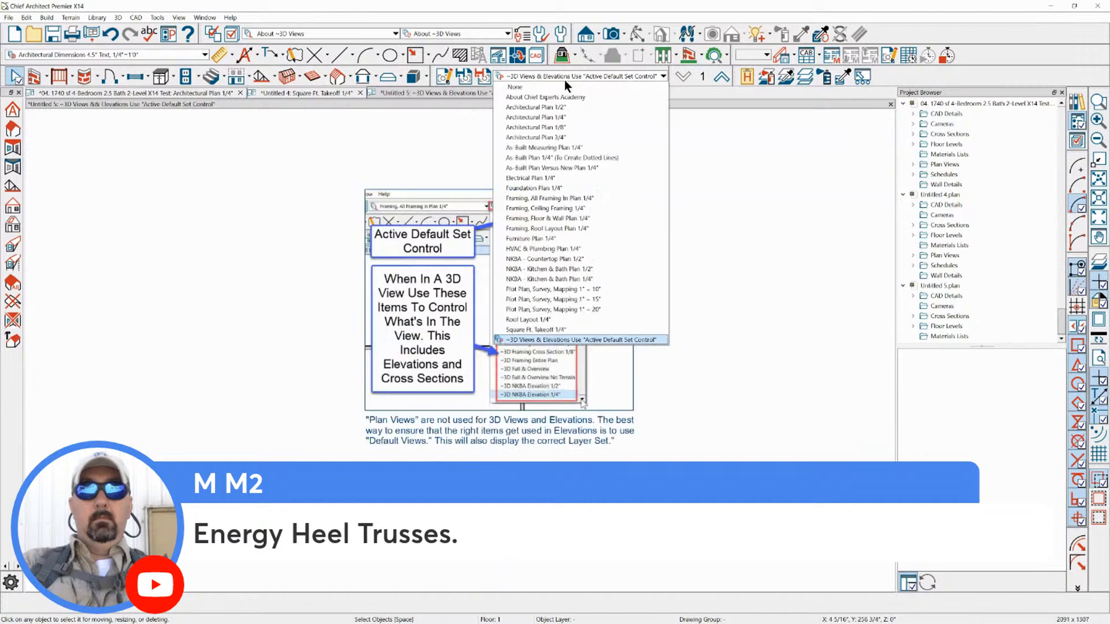
left_click(552, 117)
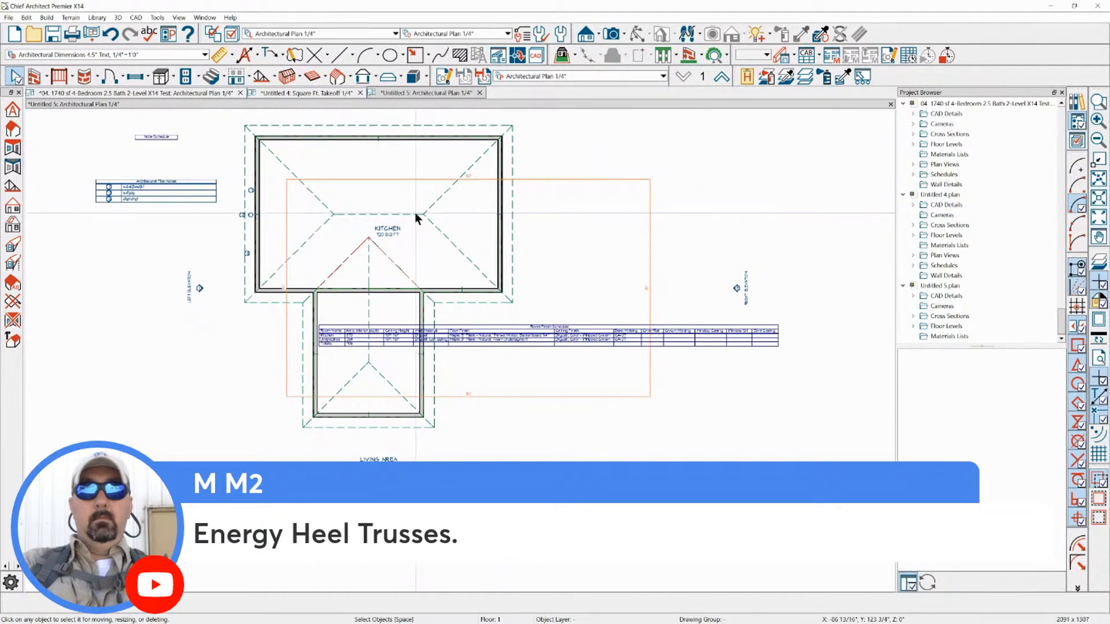
Delete the room finish schedule and the plan layout area rectangle overlapping the T-shaped building
left_click(664, 359)
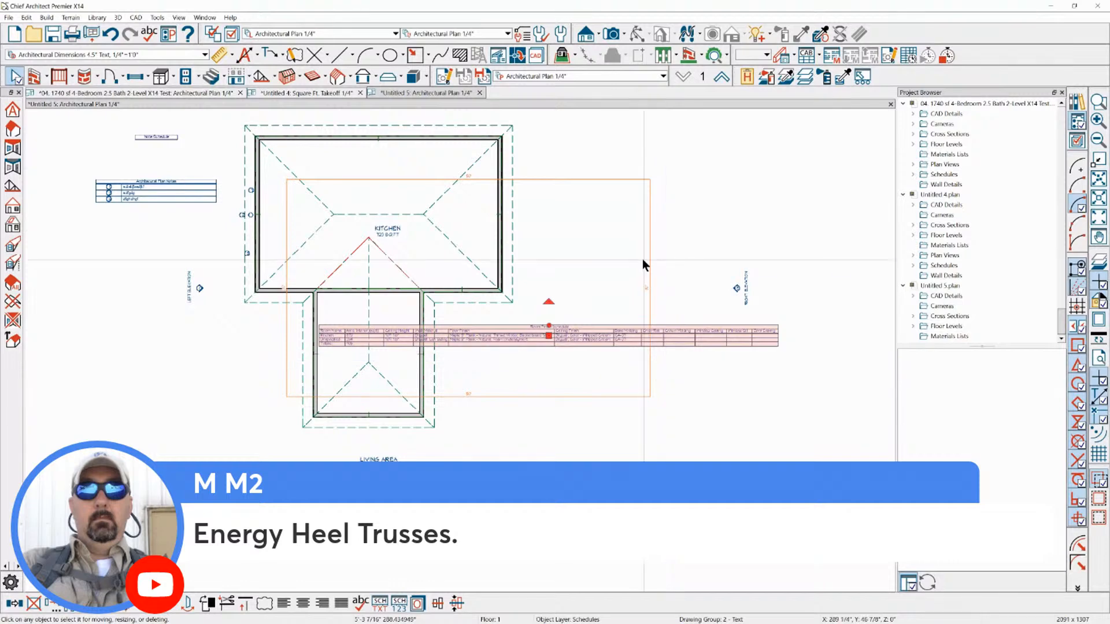
key("Delete")
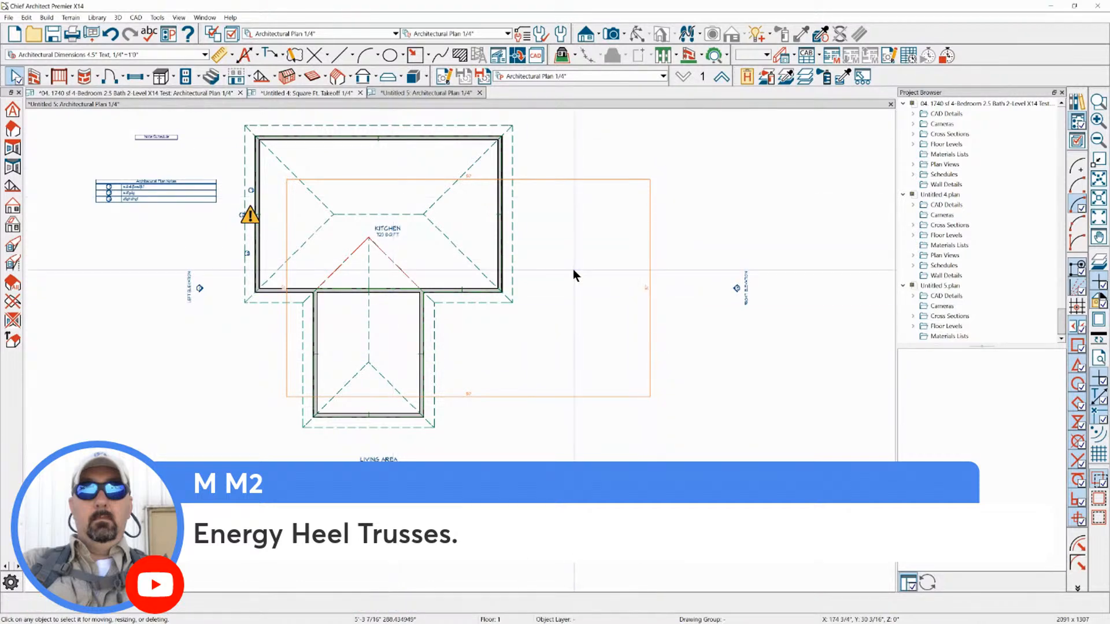
scroll(485, 168, "up", 3)
left_click(471, 233)
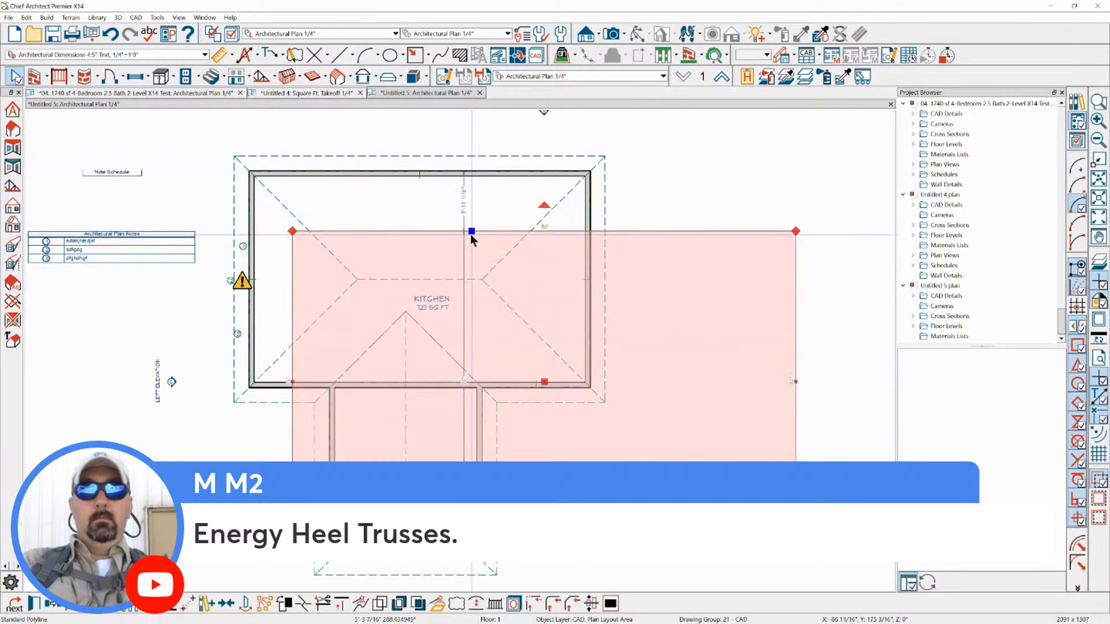
key("Delete")
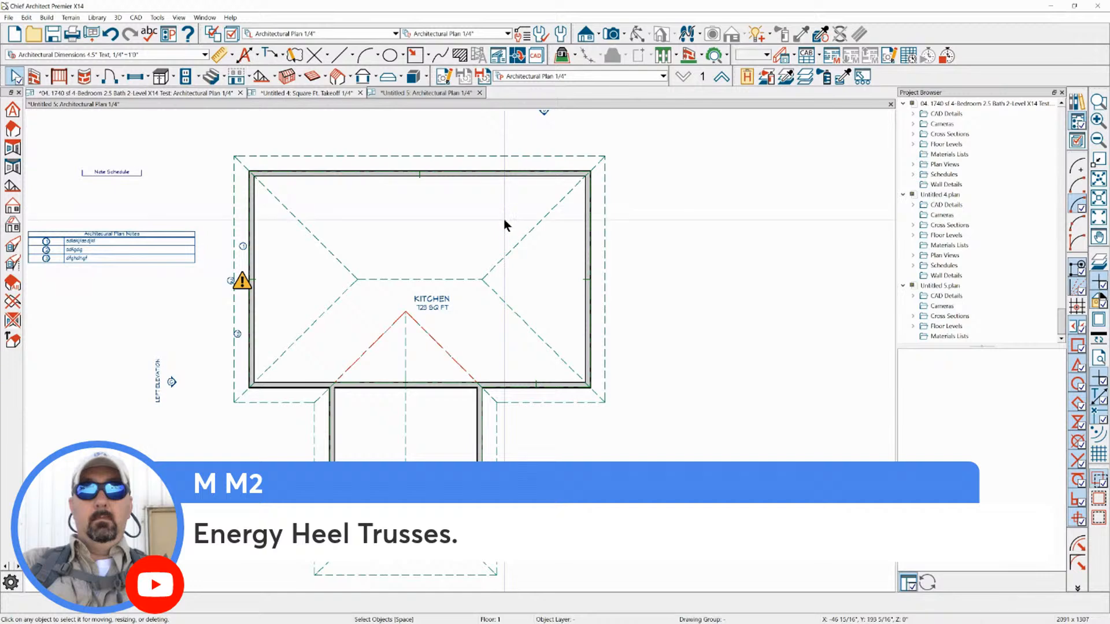
Review the roof height and birdsmouth settings in the T-shaped building's Build Roof specification and cancel it
left_click(269, 80)
left_click(273, 82)
left_click(270, 91)
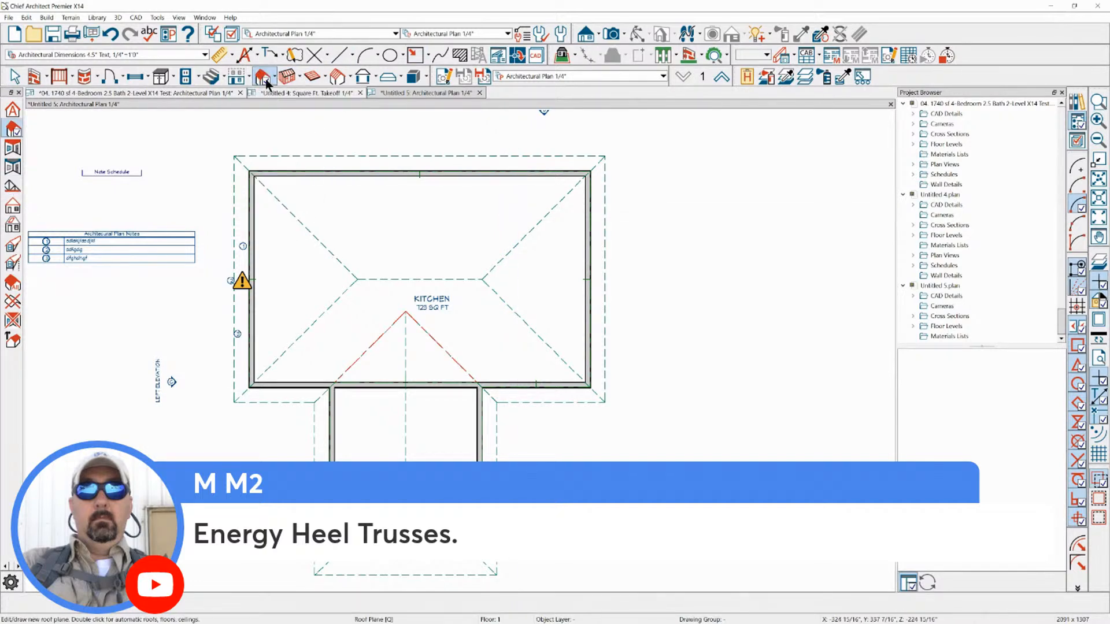
double_click(383, 187)
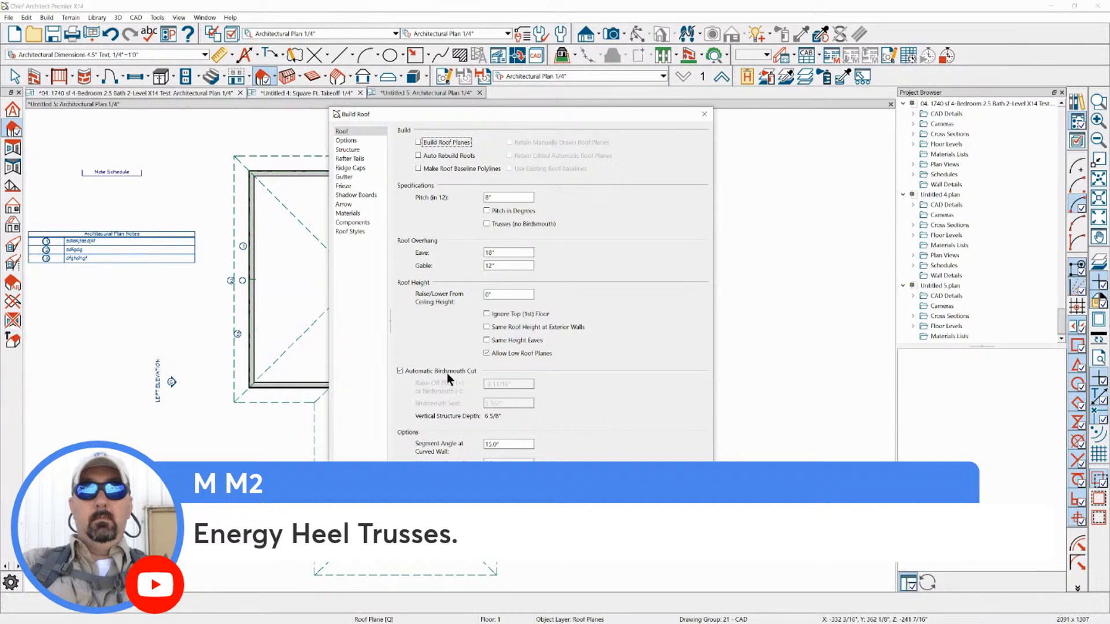
left_click(619, 526)
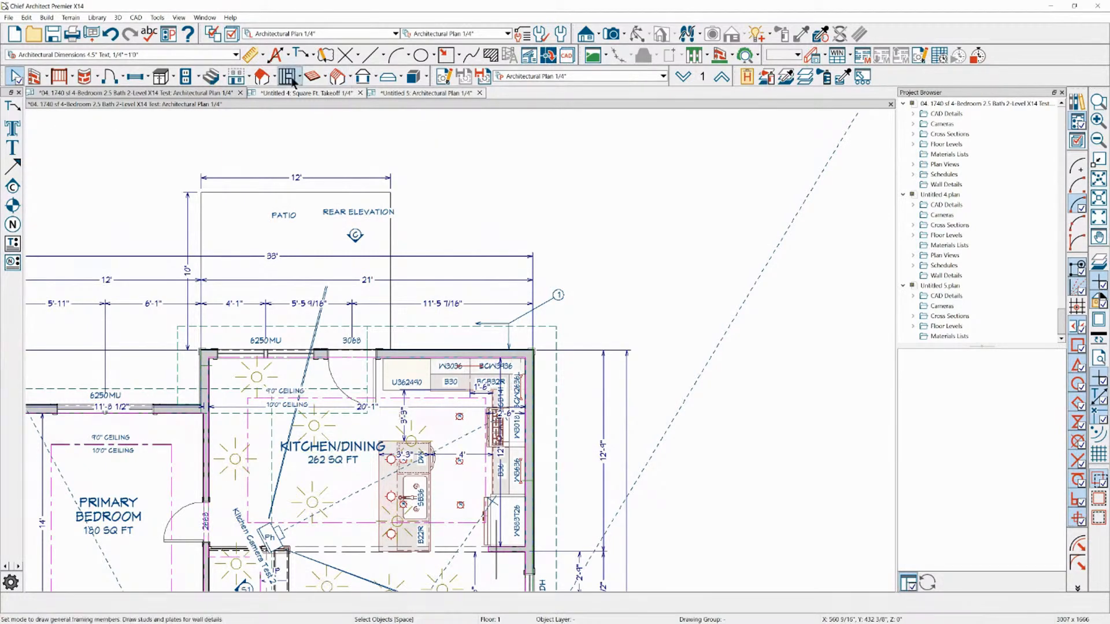
Review the truss and roof height settings in the Build Roof specification of the 1740 sf 4-Bedroom plan and cancel it
left_click(261, 76)
double_click(503, 314)
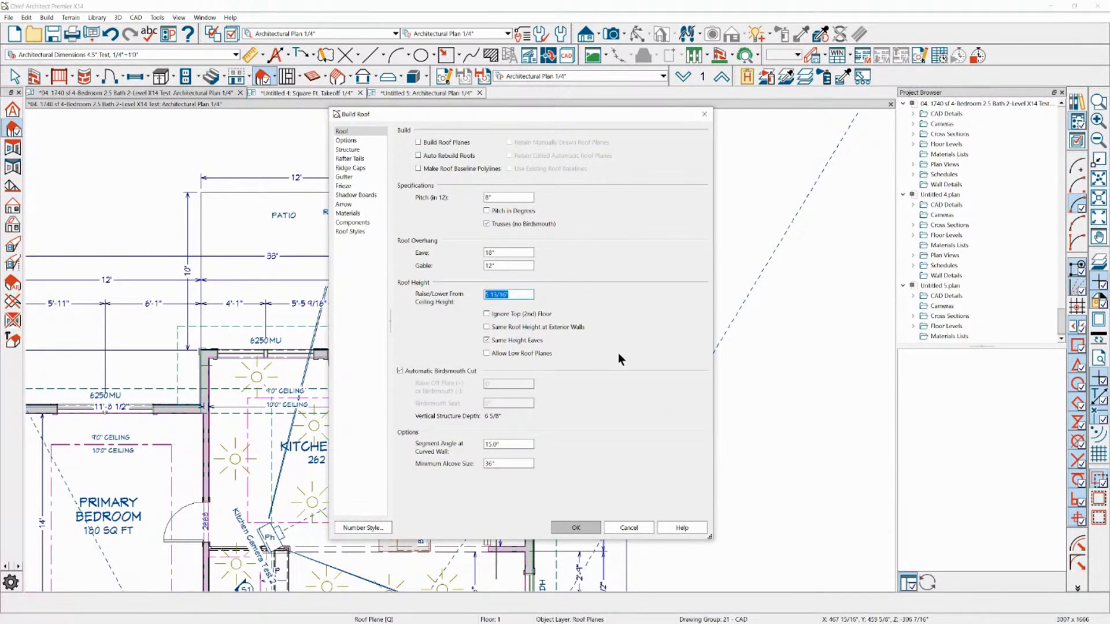
left_click(629, 527)
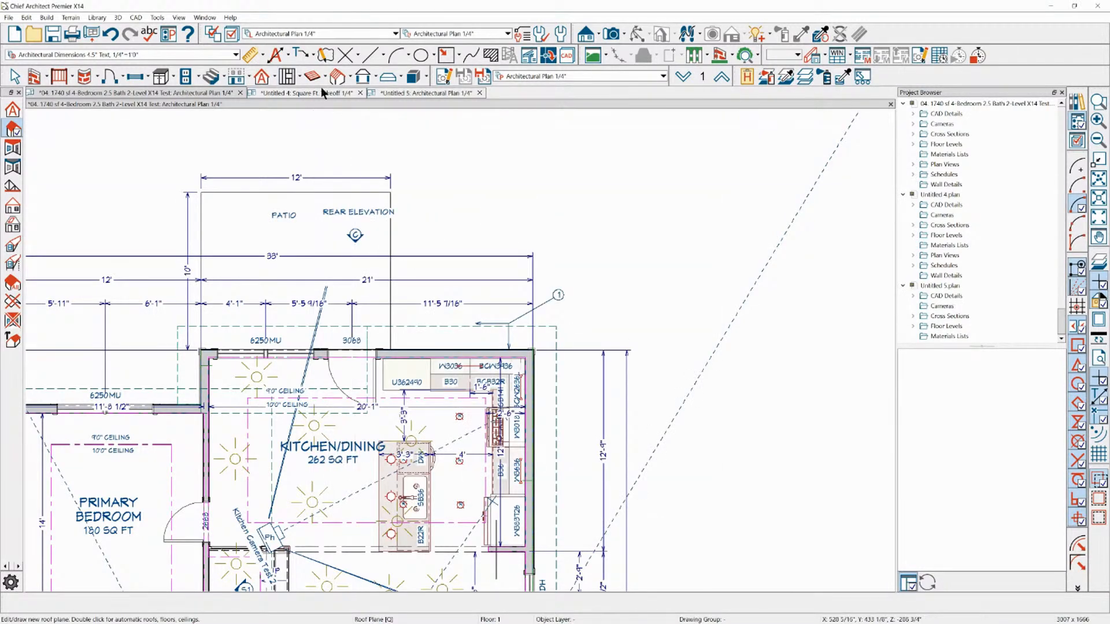
Review the roof settings in the 1740 sf plan's Build Framing specification and cancel it
double_click(338, 78)
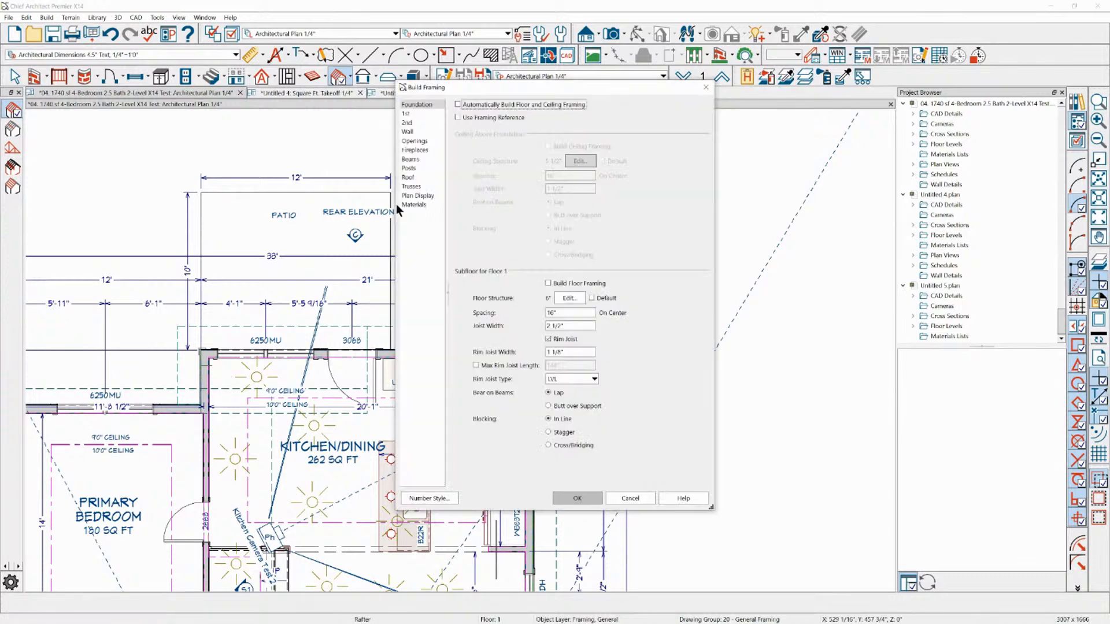
left_click(415, 168)
left_click(415, 178)
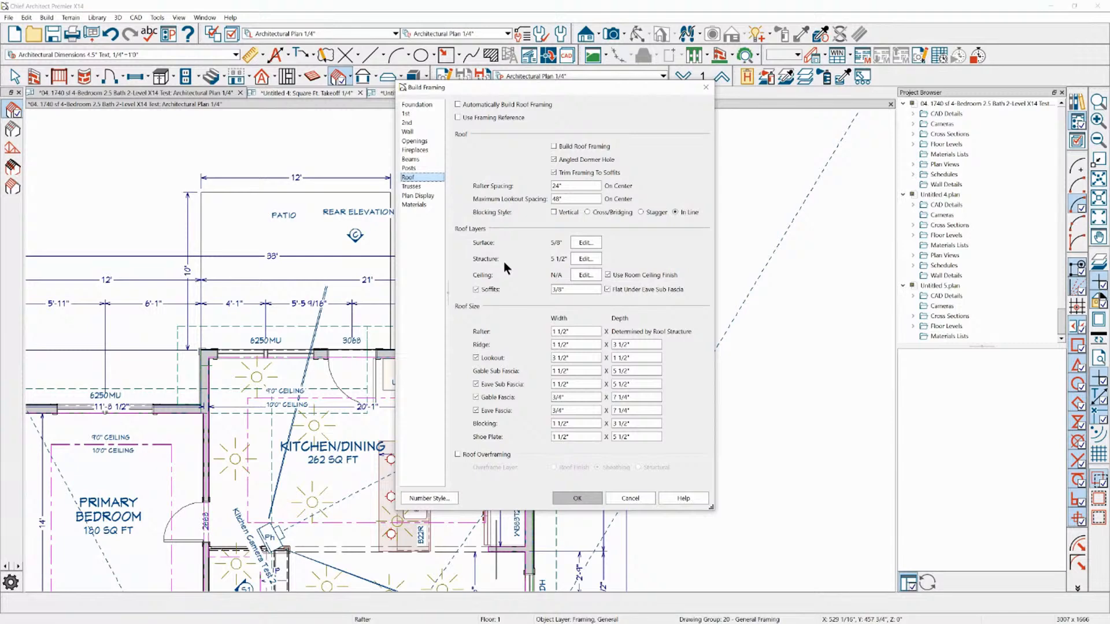
left_click(614, 496)
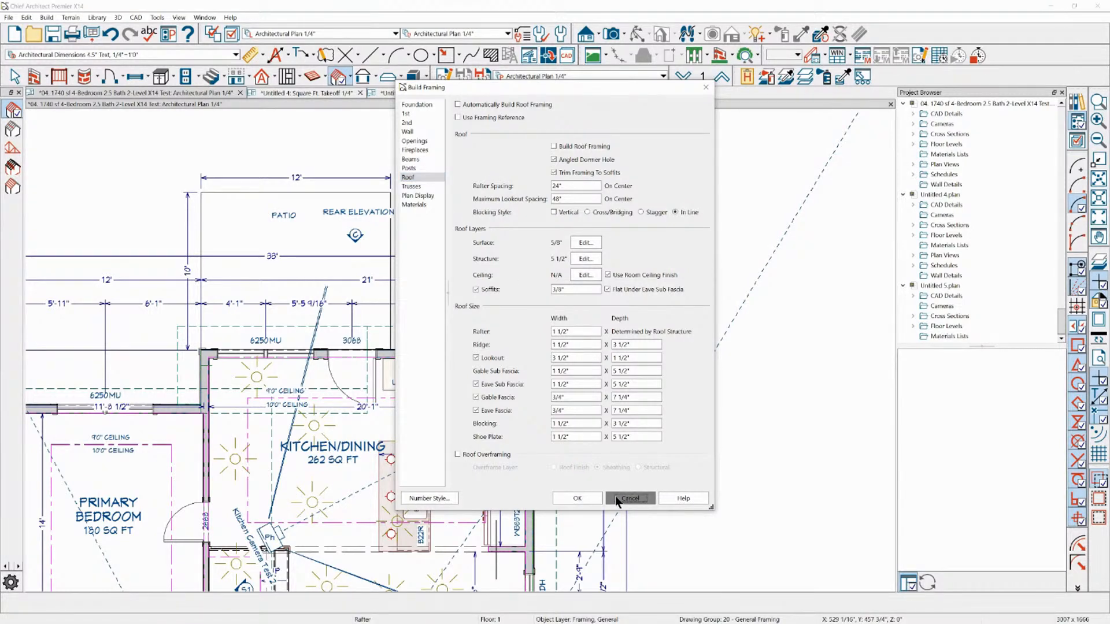
left_click(628, 498)
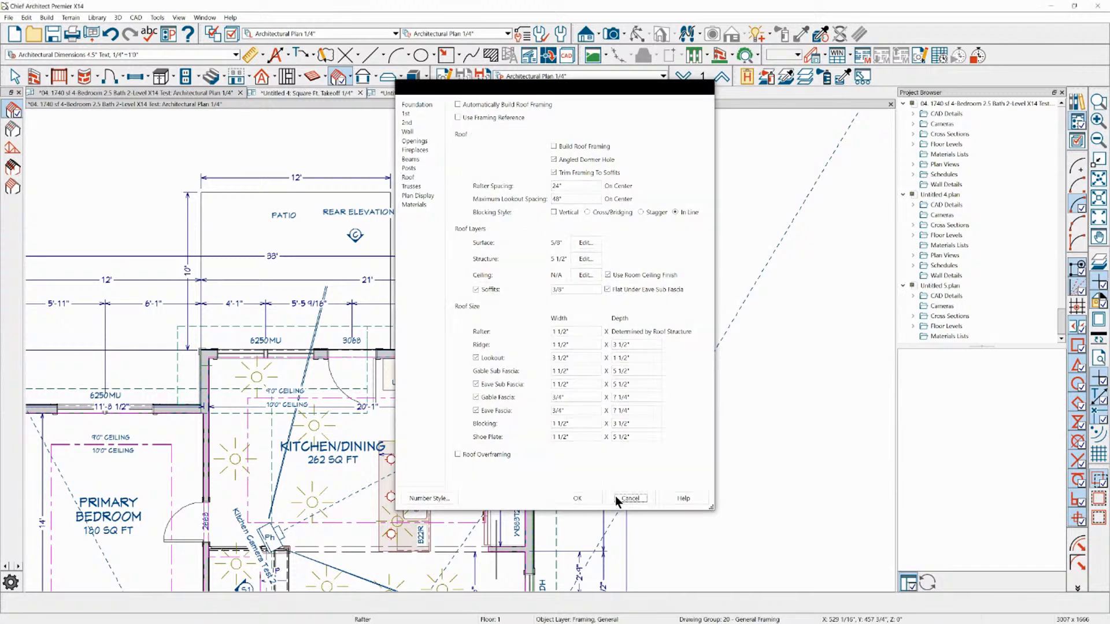
Set the Fir Framing layer thickness in the roof structure definition to 8" through the Build Roof specification and accept the changed defaults
left_click(262, 75)
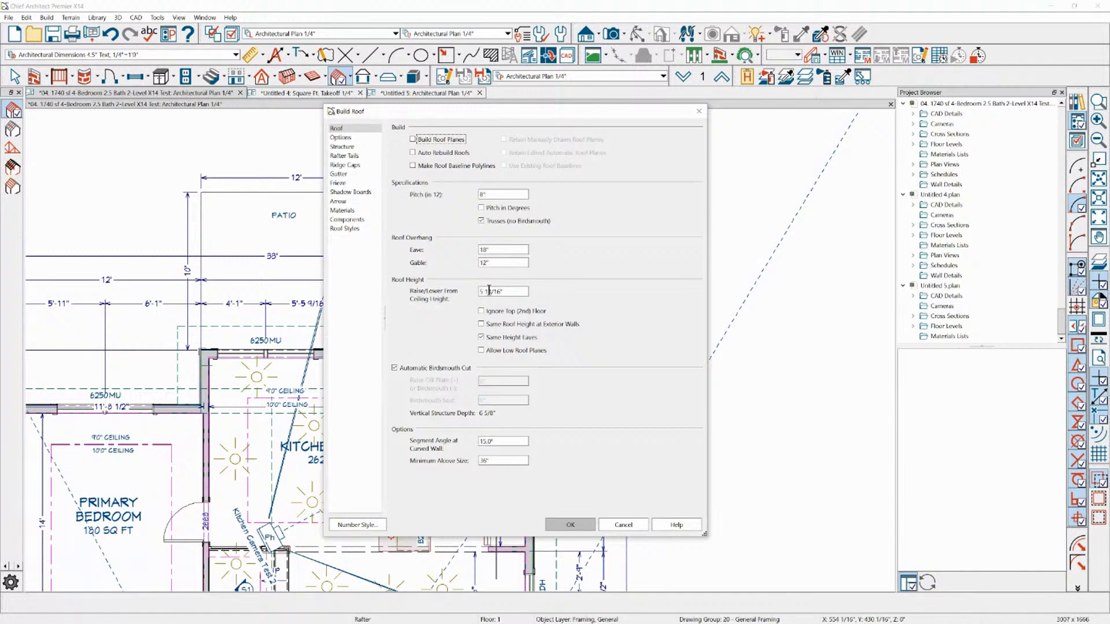
left_click(363, 149)
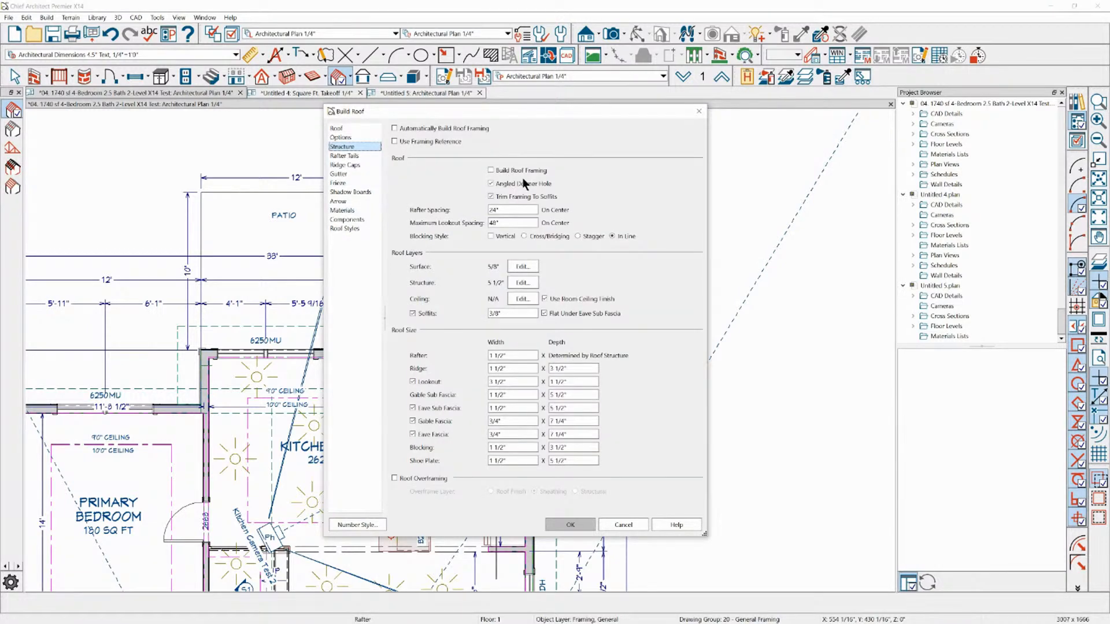
left_click(520, 283)
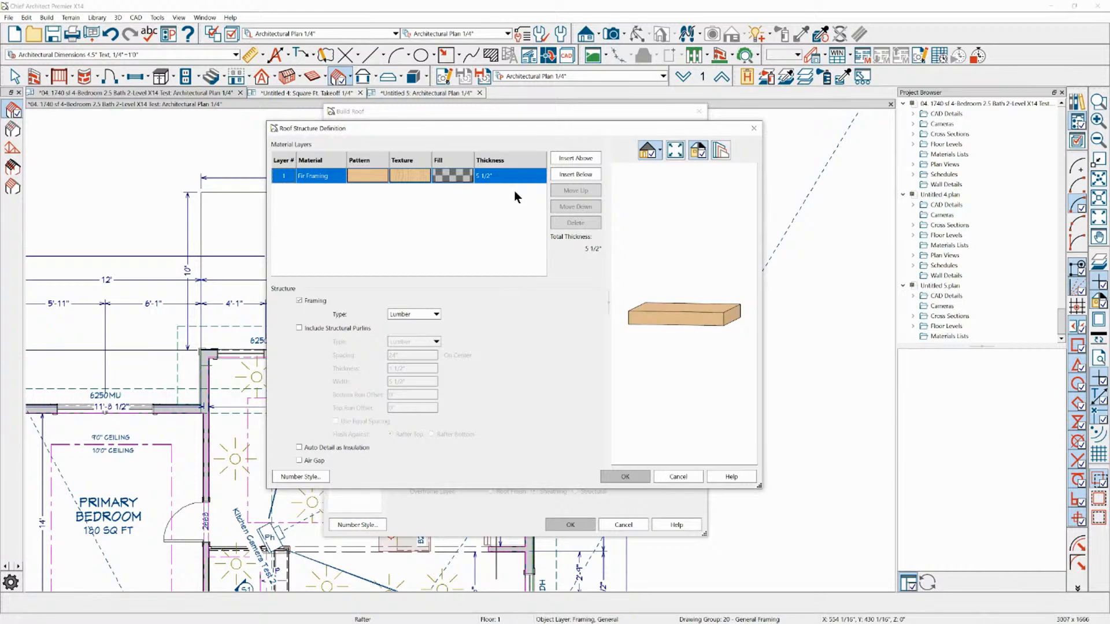
left_click(509, 175)
type("8")
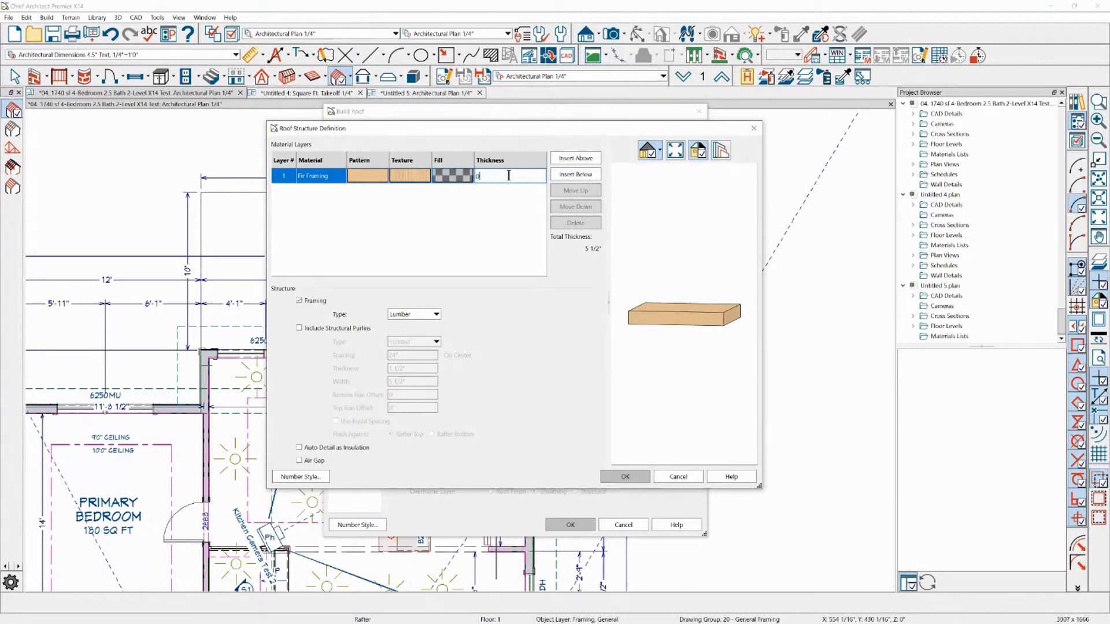
left_click(614, 476)
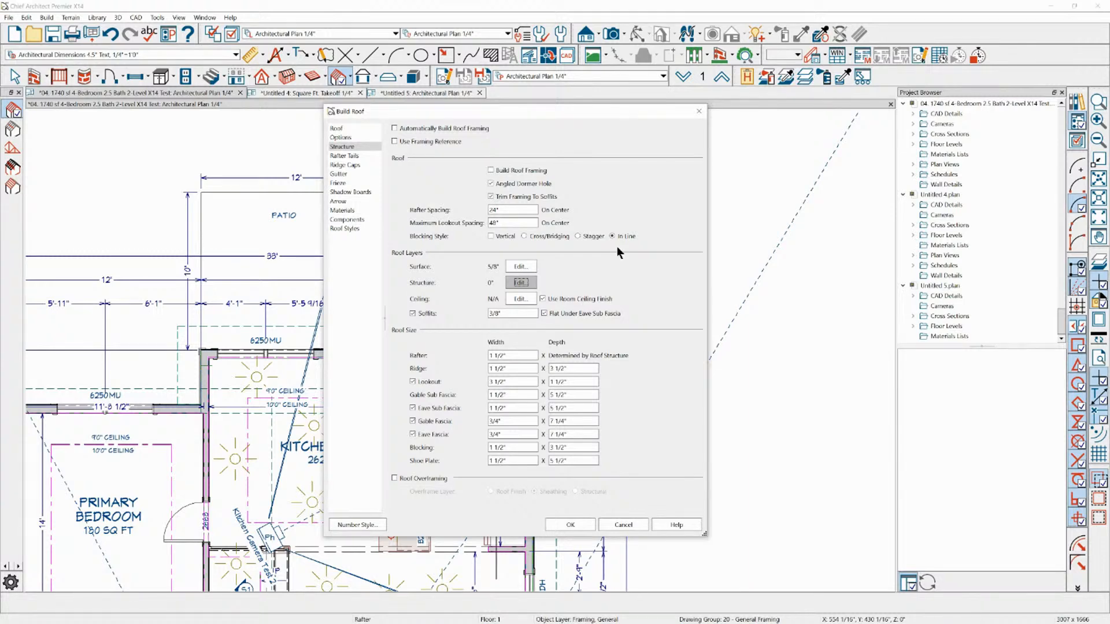
left_click(565, 524)
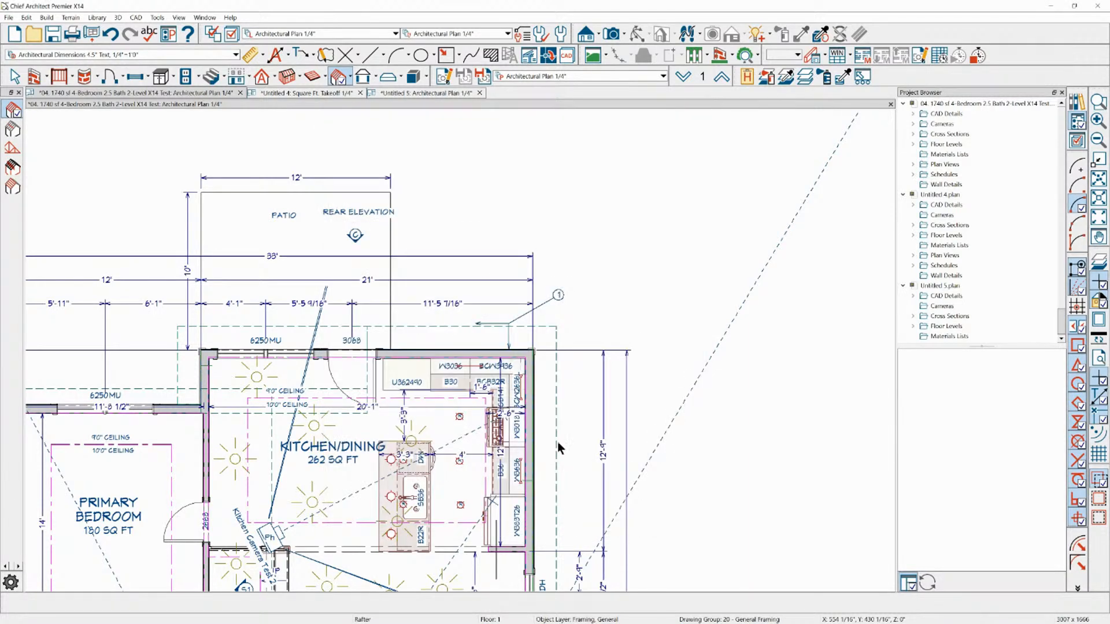
left_click(651, 344)
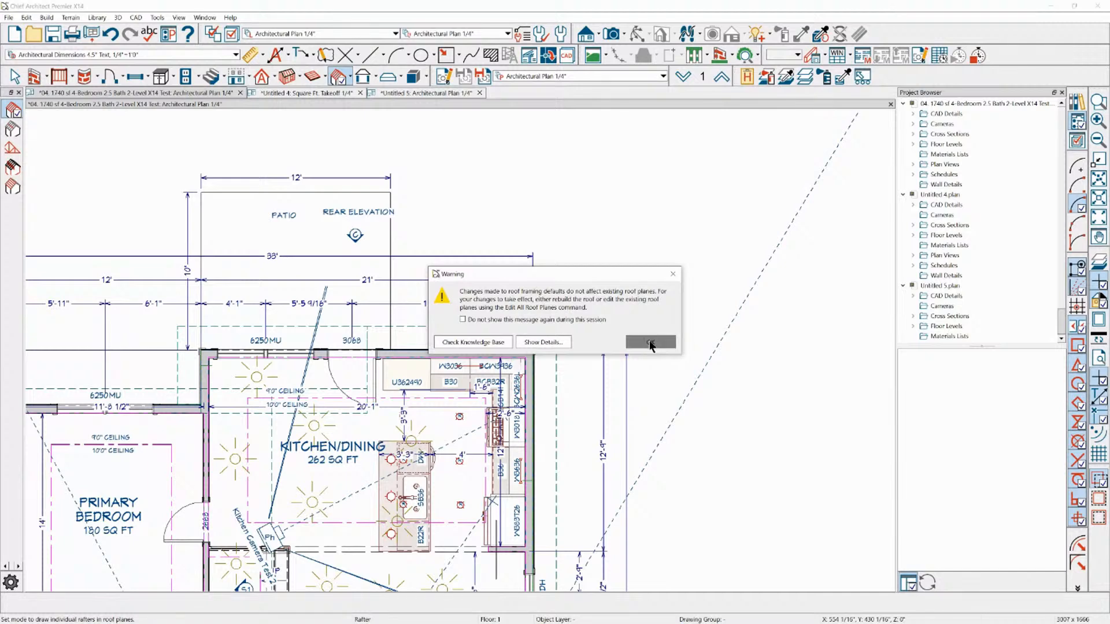
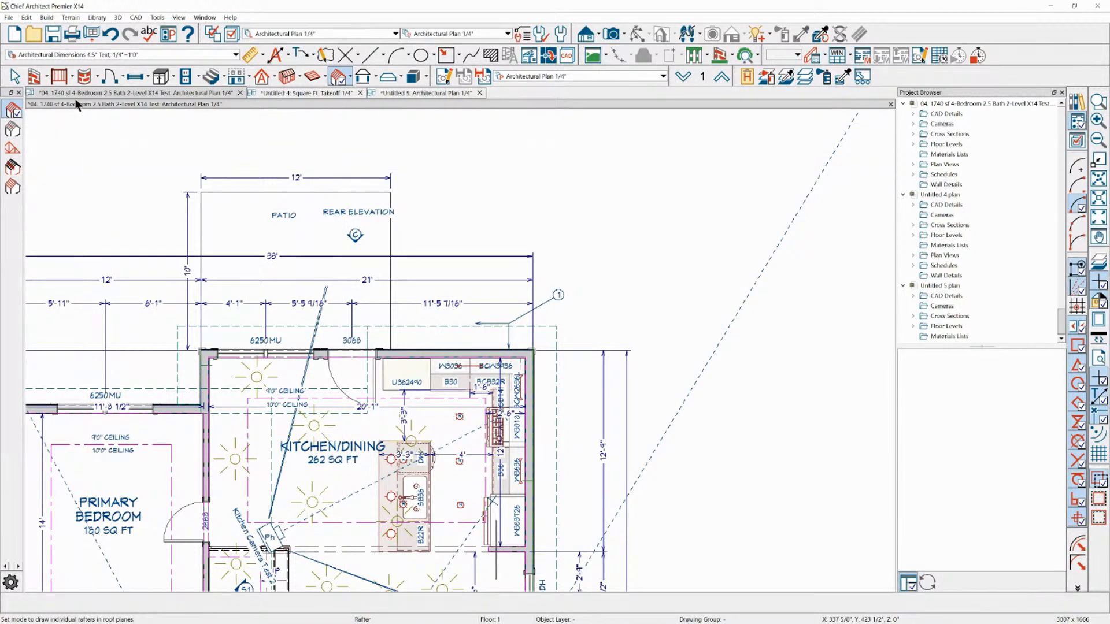
Delete all roof planes from the T-shaped building in the Untitled 5 plan
left_click(399, 93)
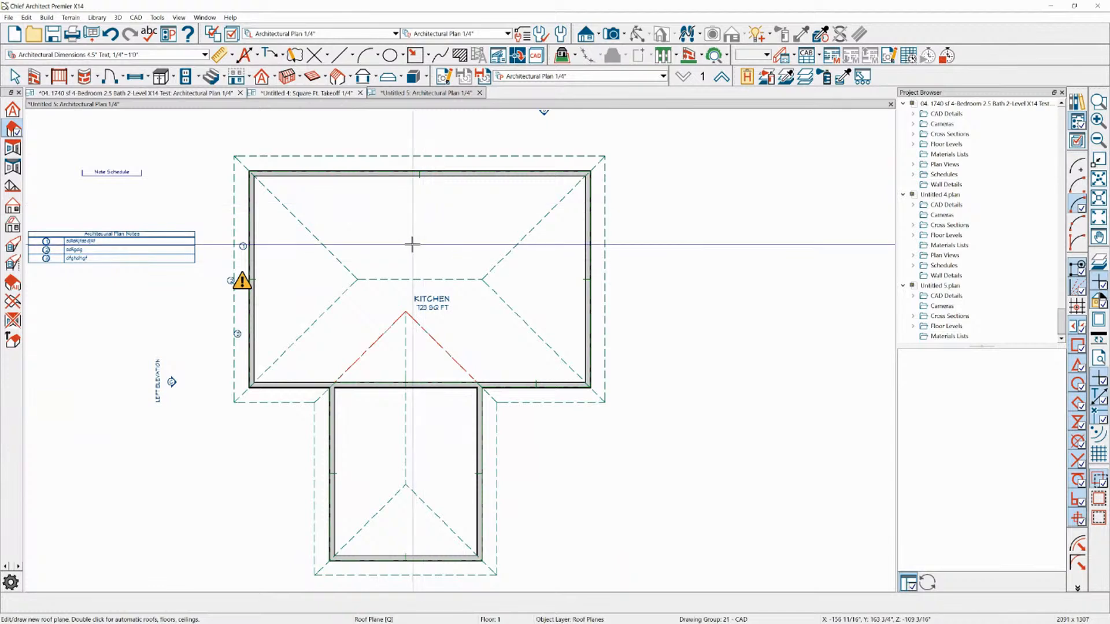
key("space")
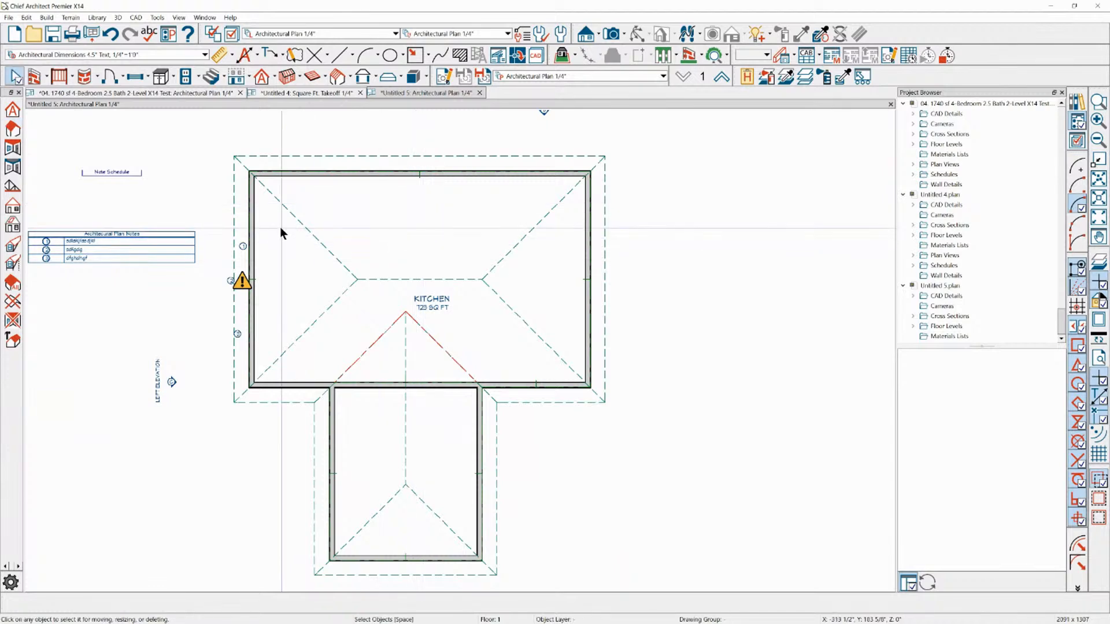
left_click(261, 78)
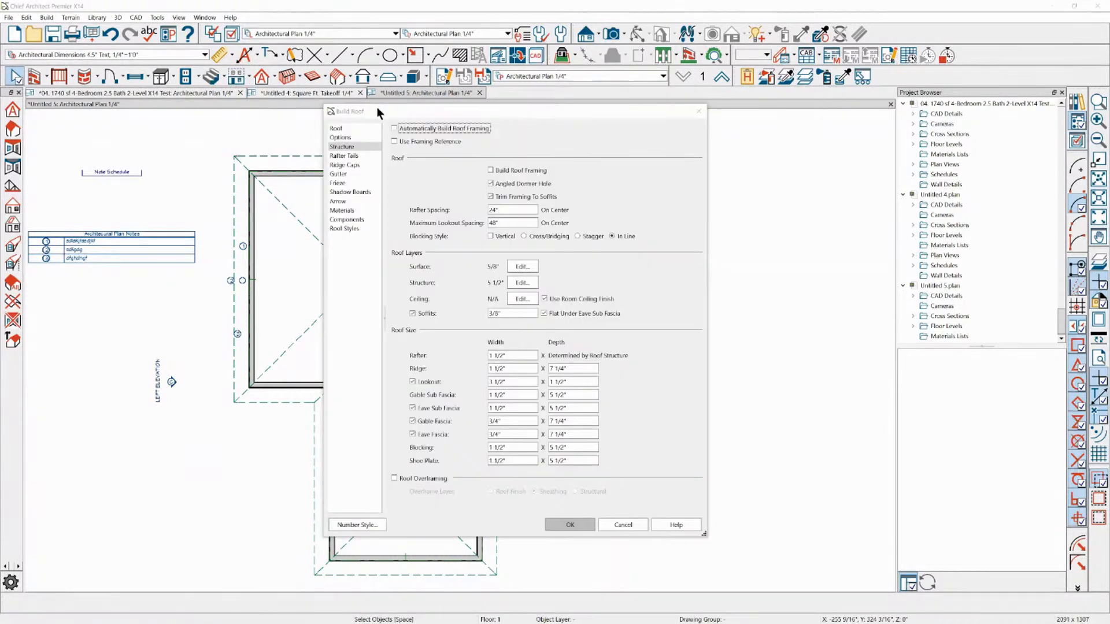
left_click(699, 111)
left_click(273, 79)
left_click(269, 106)
left_click_drag(211, 119, 609, 568, "shift")
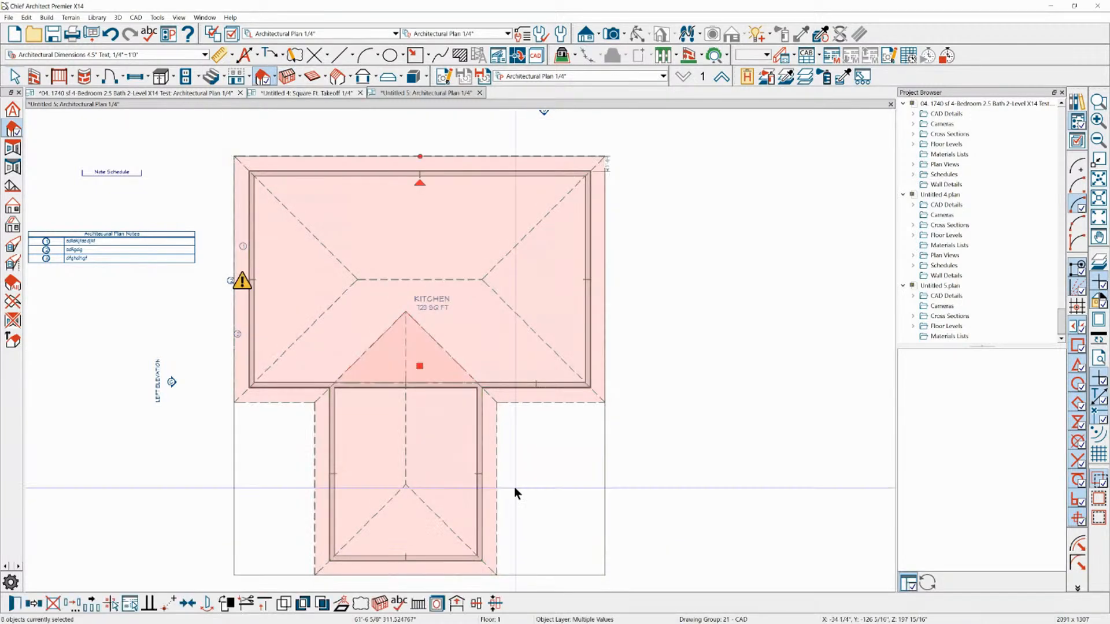
key("Delete")
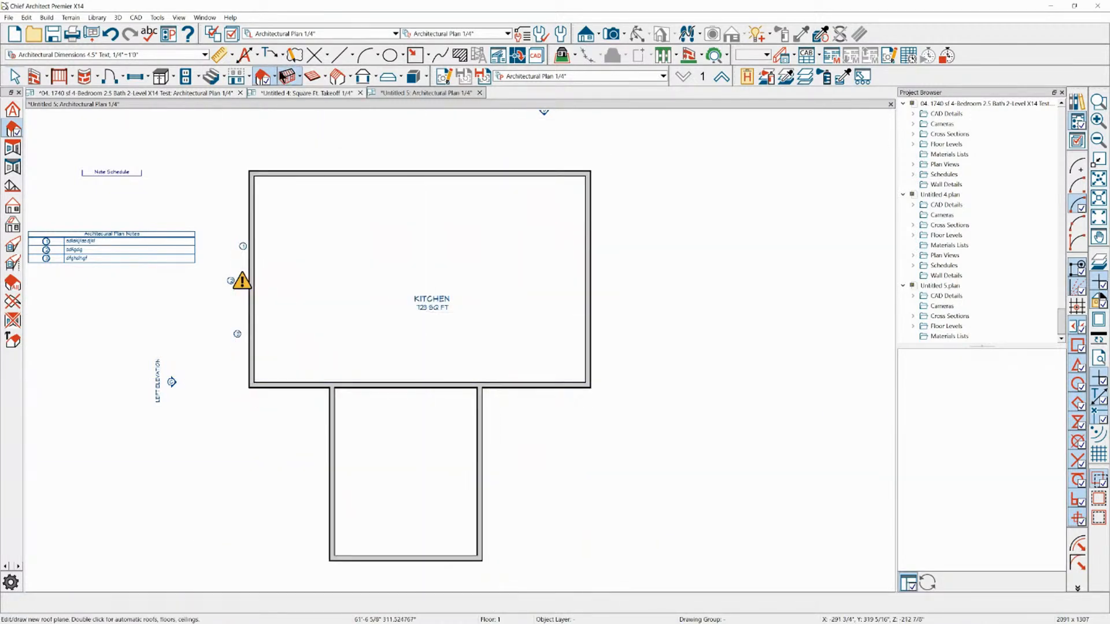
Set the Fir Framing layer thickness in the roof structure definition to 0" and accept the Build Roof settings
left_click(289, 81)
left_click(335, 148)
left_click(516, 283)
left_click(505, 176)
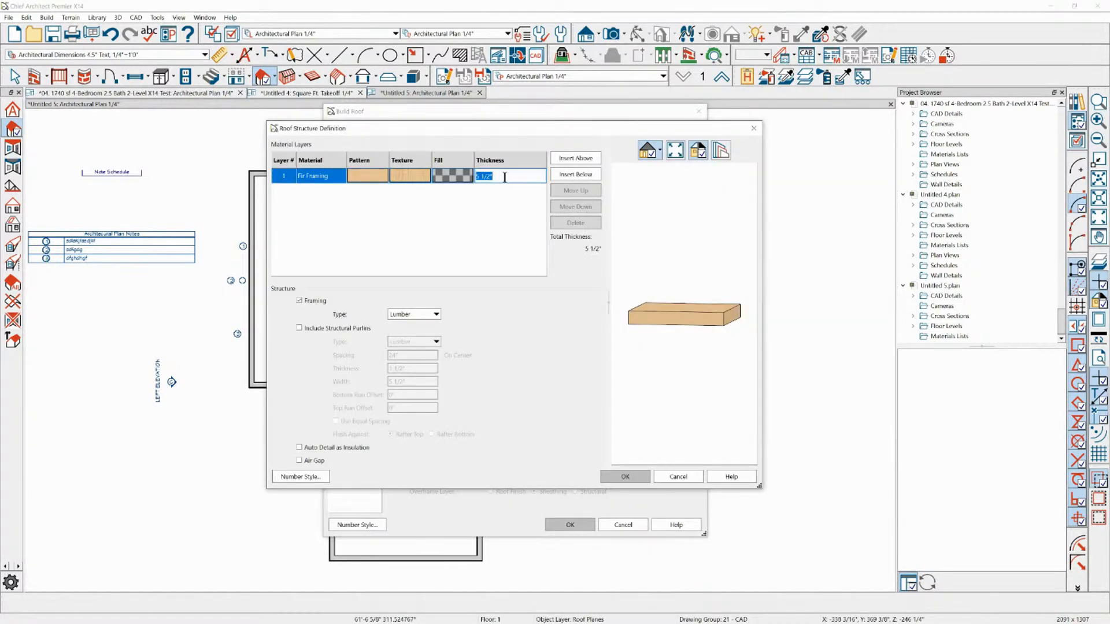
type("0")
left_click(625, 477)
left_click(570, 524)
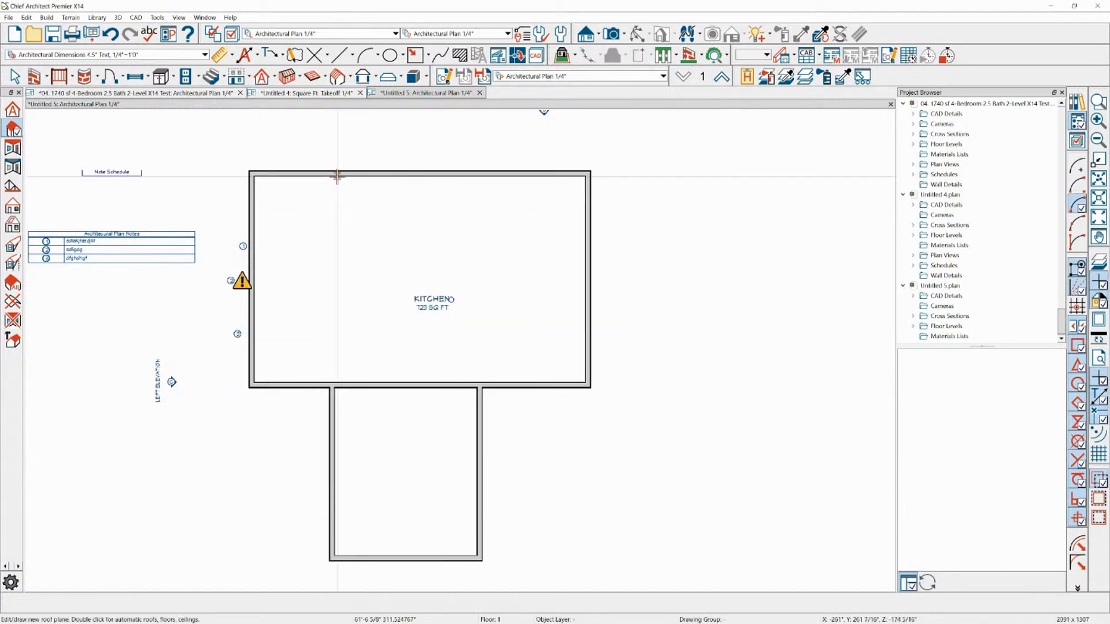
Set the roof's Raise/Lower From Ceiling Height to 10" and build the roof planes over the T-shaped building
left_click(262, 77)
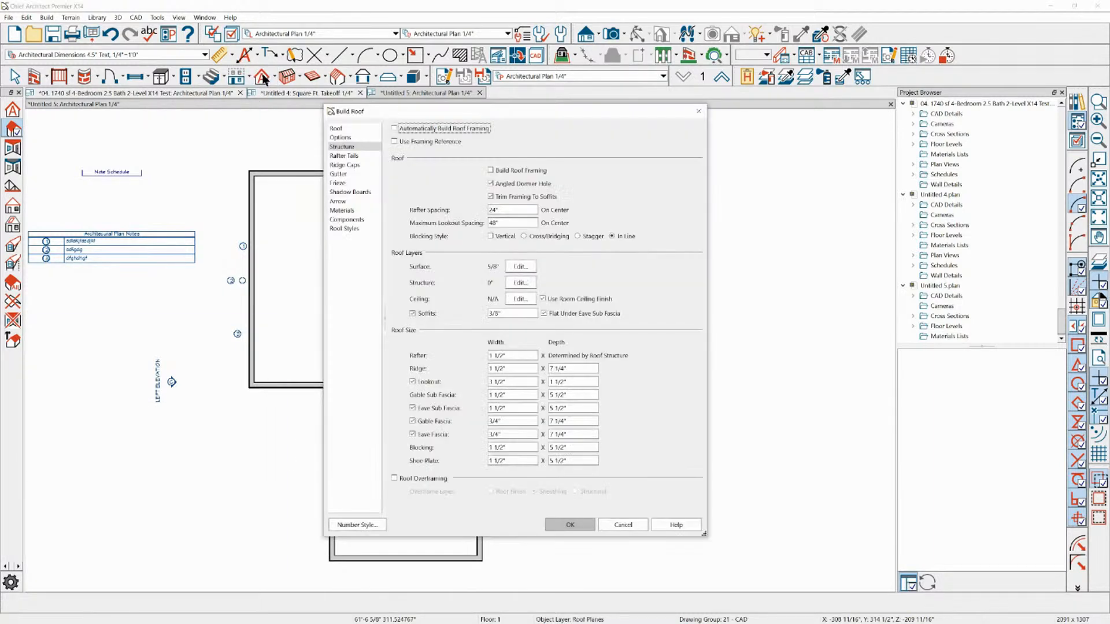
double_click(507, 316)
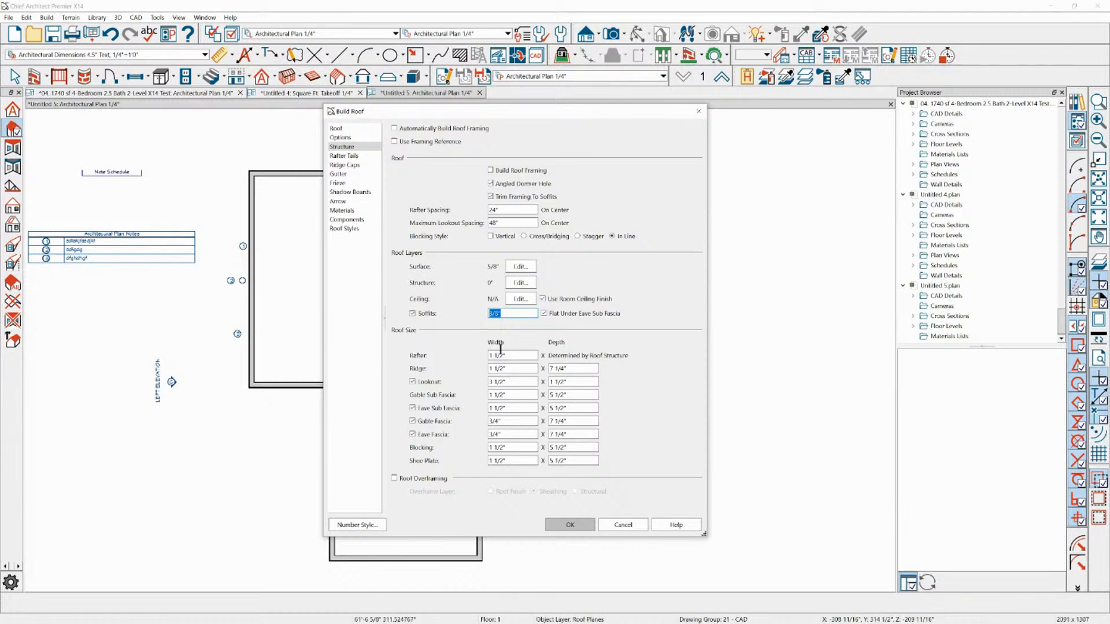
left_click(346, 129)
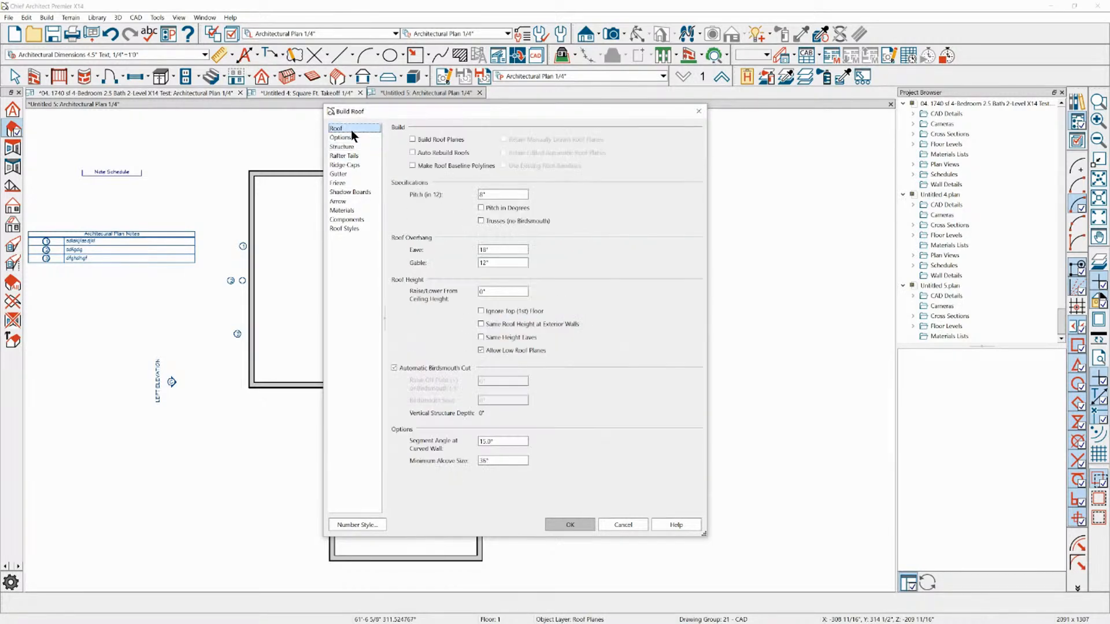
double_click(490, 290)
type("10")
left_click(520, 263)
double_click(490, 292)
left_click(568, 527)
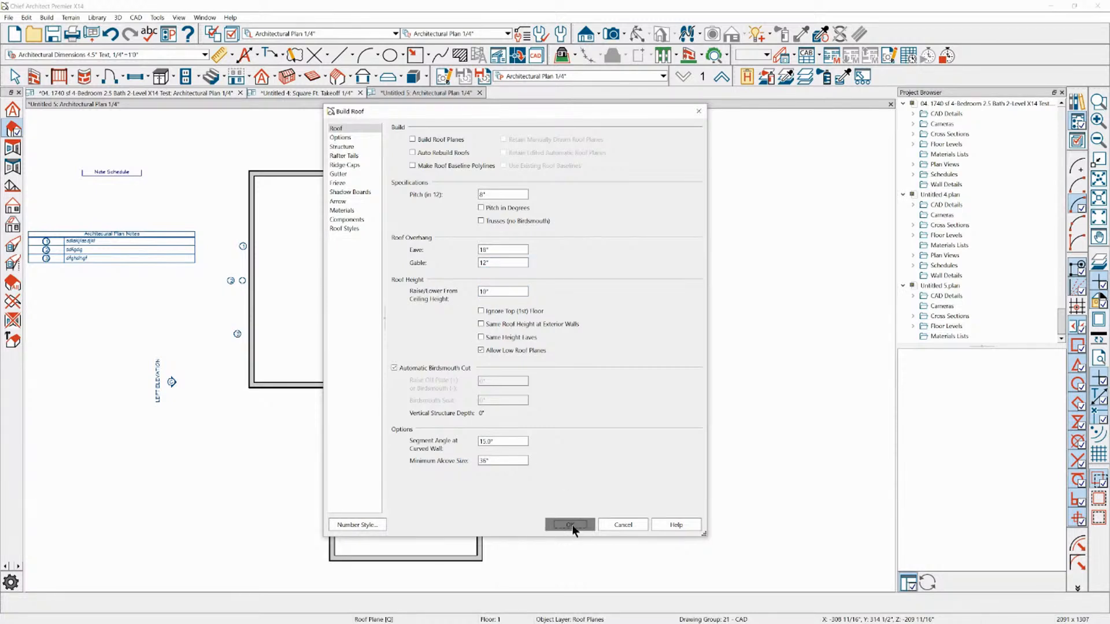
left_click(442, 141)
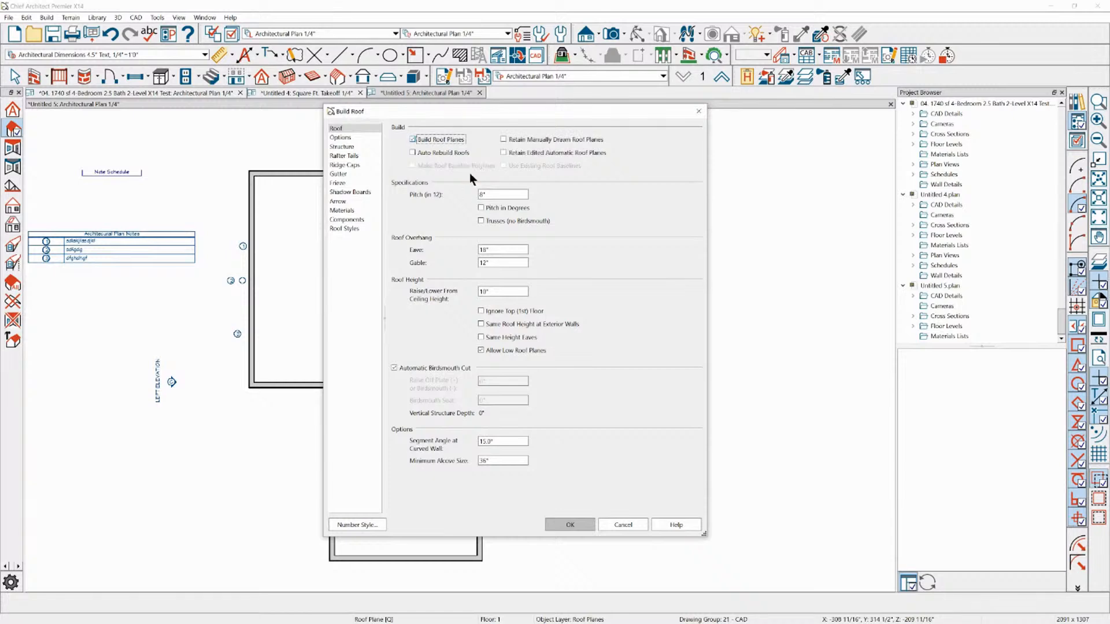
left_click(579, 527)
left_click(566, 523)
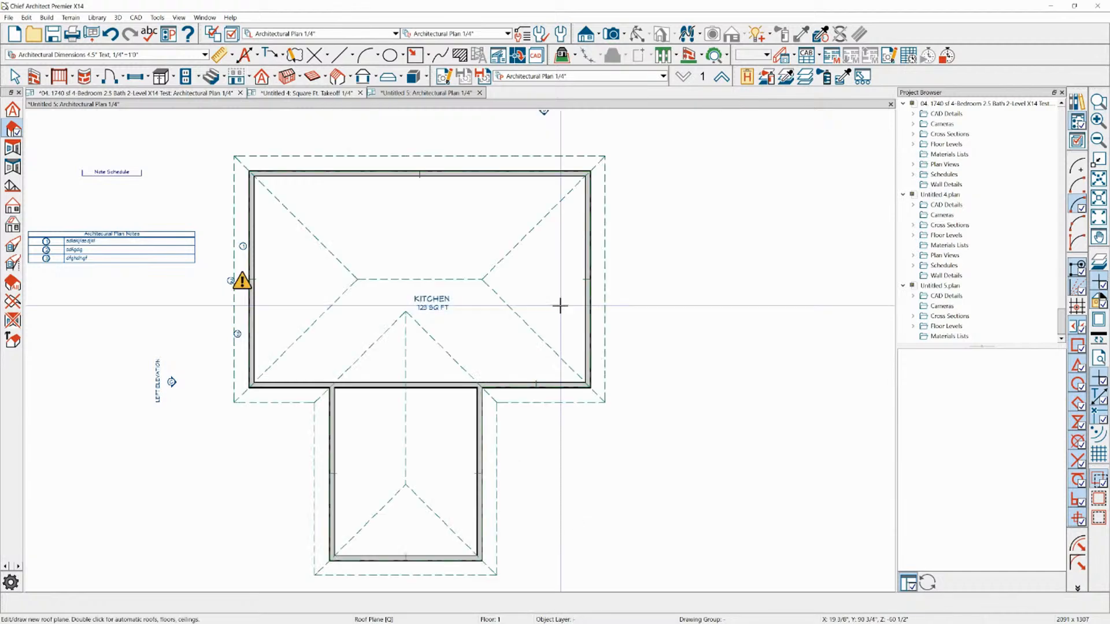
Create a back clipped cross section cutting lengthwise through the kitchen and the narrower wing
key("space")
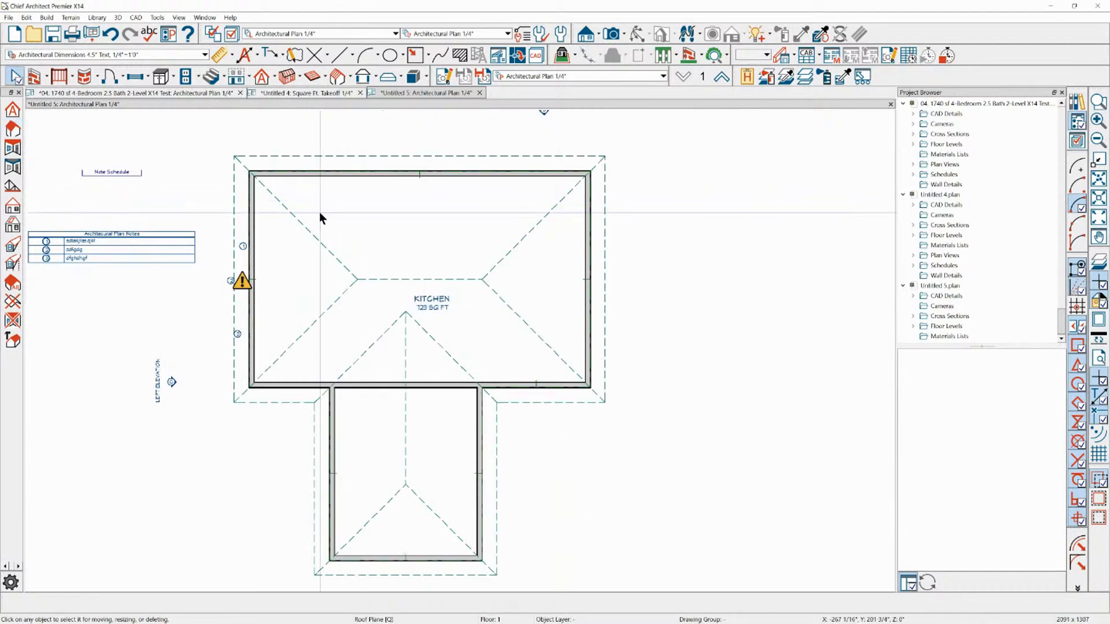
left_click(586, 34)
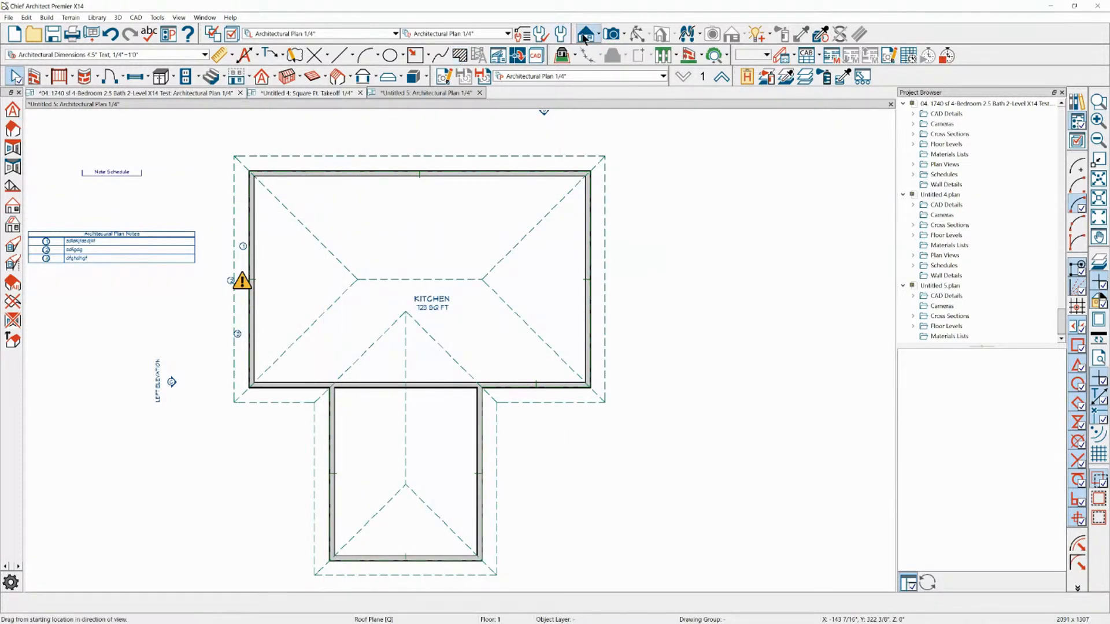
left_click(599, 35)
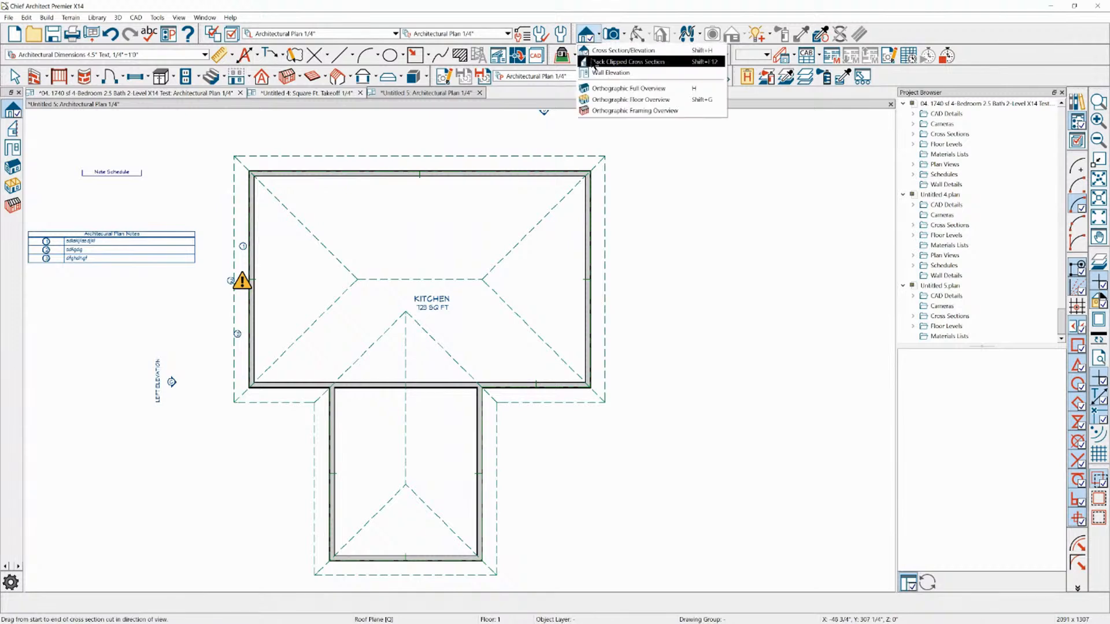
left_click(630, 59)
left_click_drag(542, 107, 474, 211)
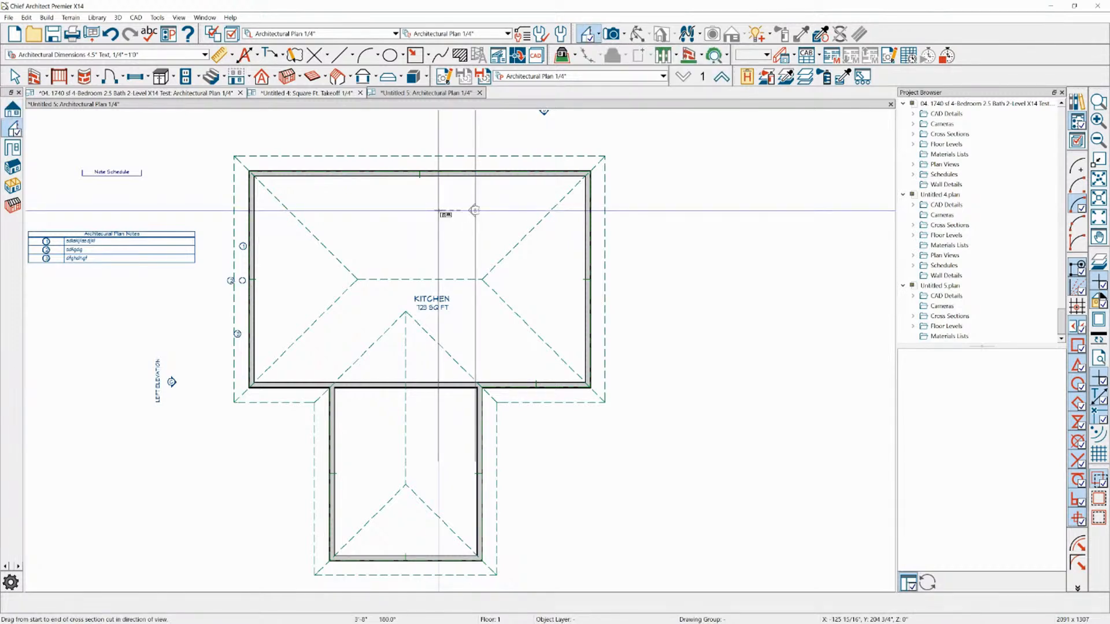
left_click_drag(438, 210, 437, 210)
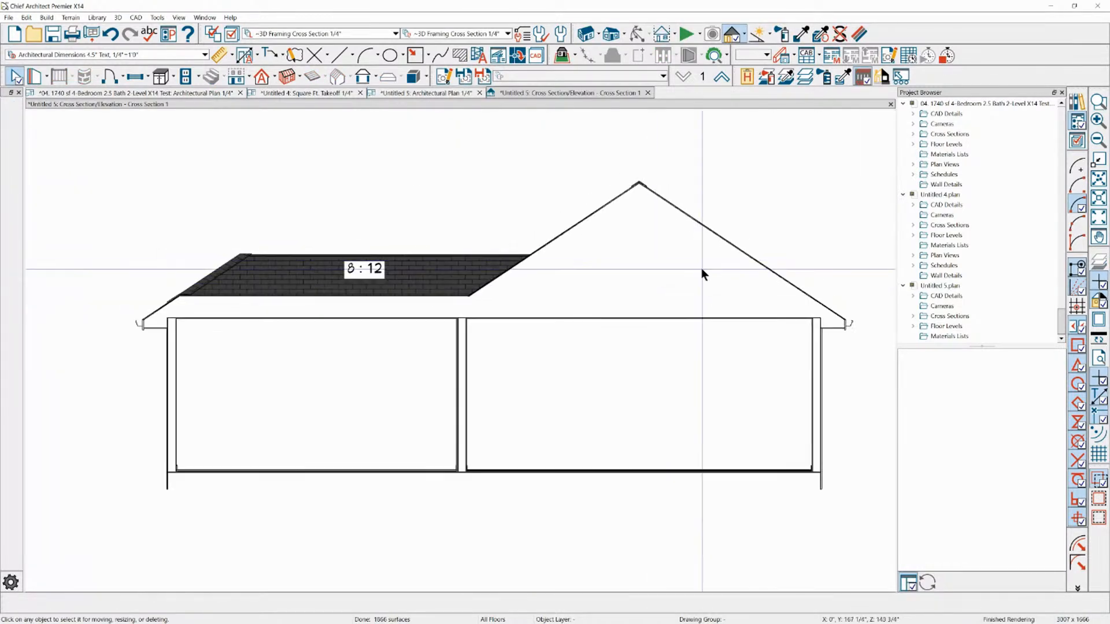
Draw a rectangular polyline about 10" tall from the exterior wall's top outer corner up to the roof to check the heel height
scroll(841, 312, "up", 4)
scroll(829, 328, "up", 2)
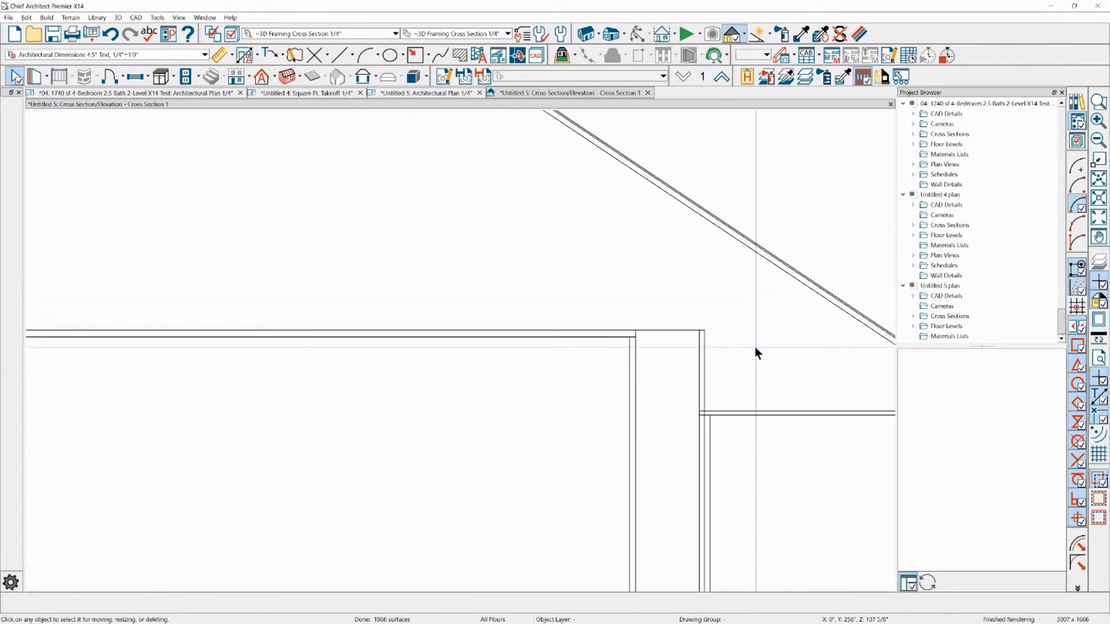
left_click(415, 57)
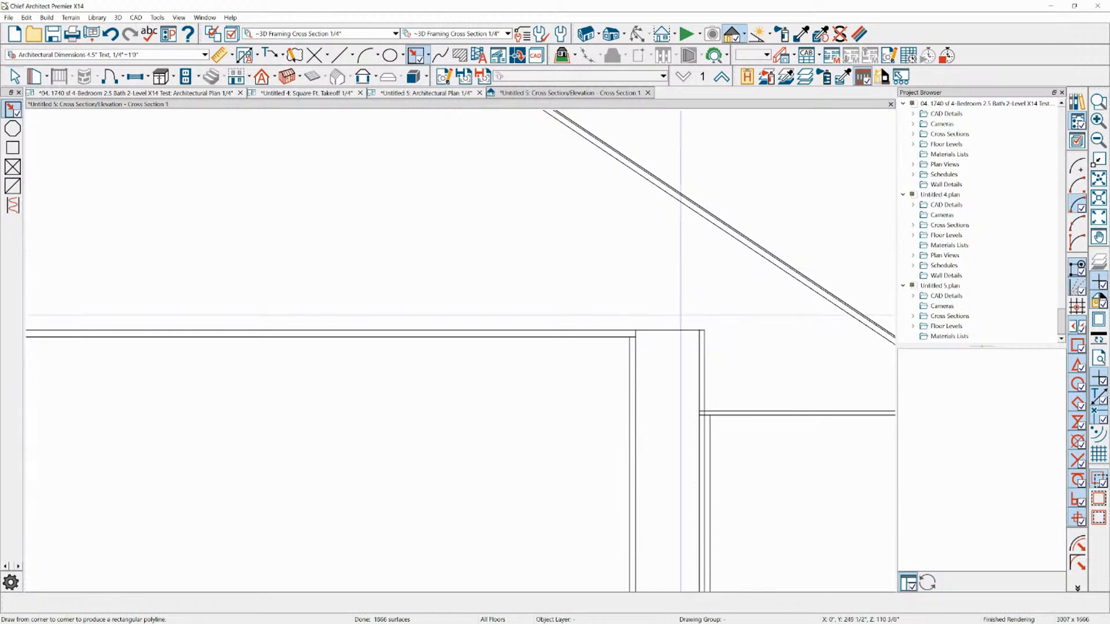
left_click_drag(701, 330, 591, 222)
left_click(647, 222)
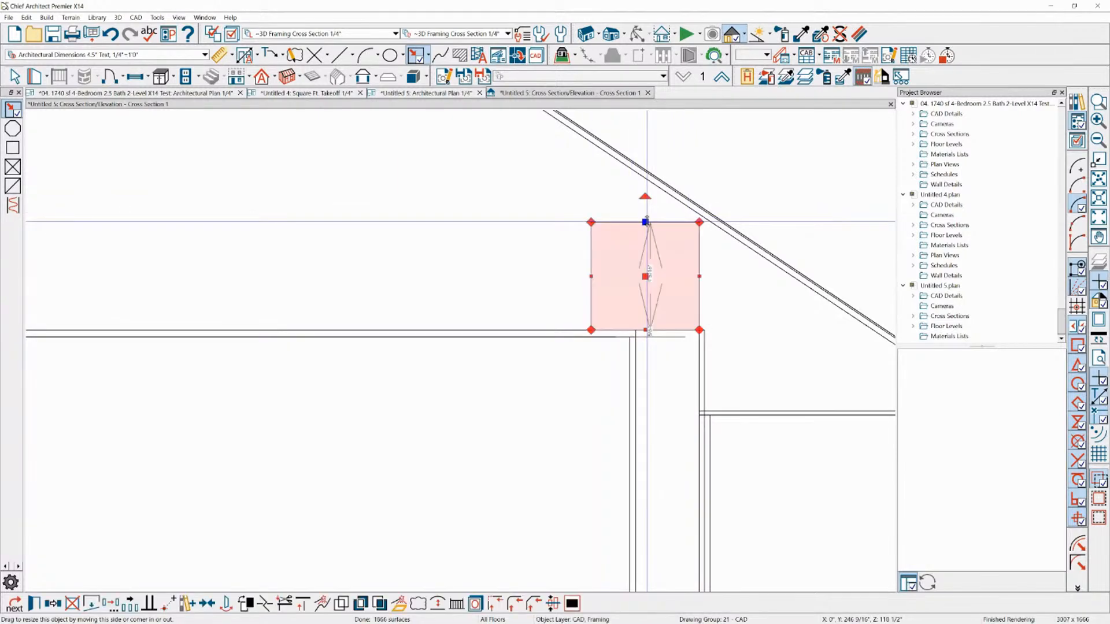
left_click_drag(705, 219, 676, 214)
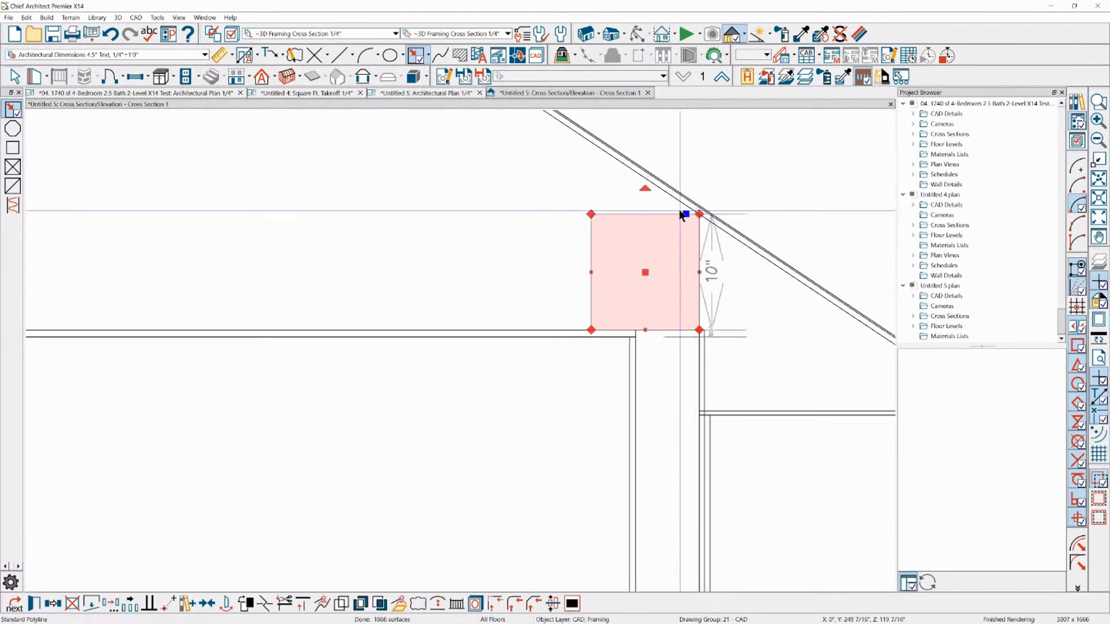
Inspect the eave beside the rectangle and close the cross section without saving it
scroll(763, 258, "up", 2)
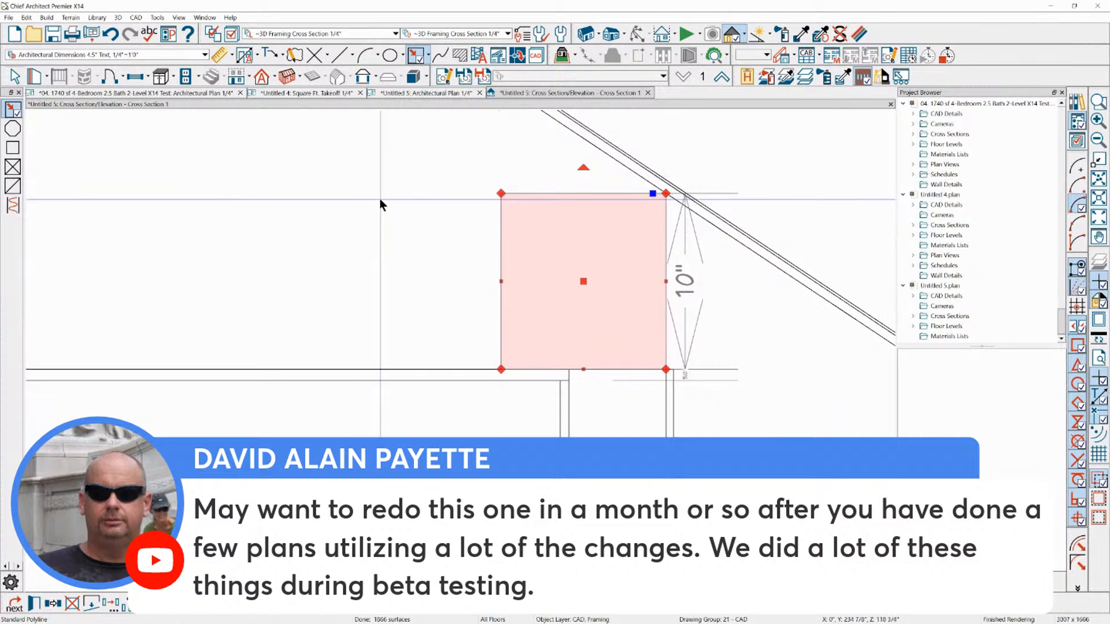
key("Escape")
scroll(484, 224, "down", 10)
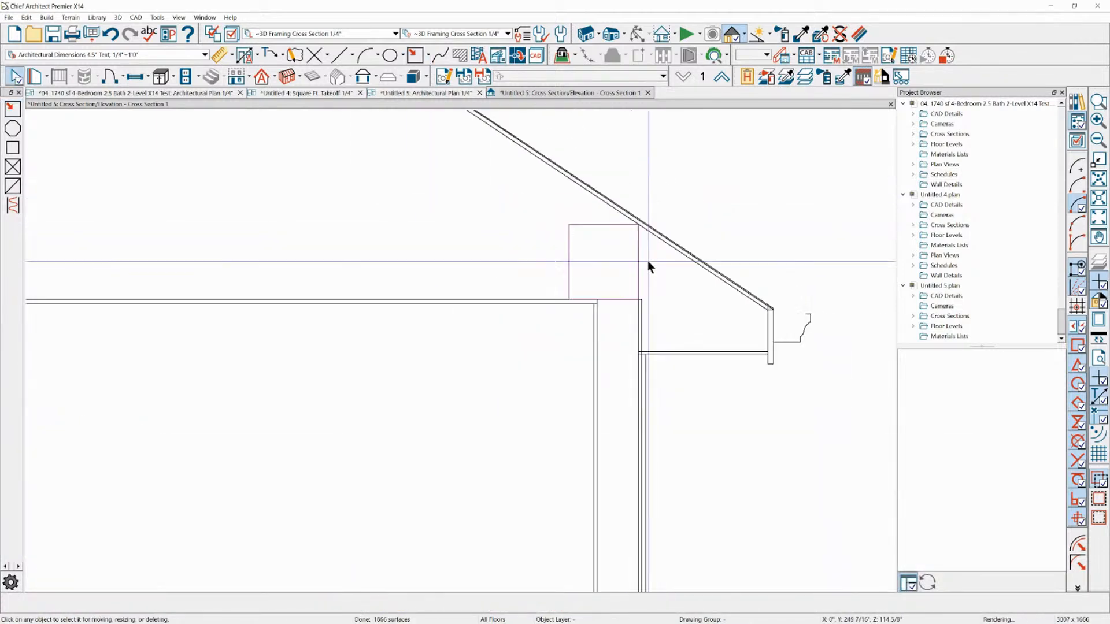
scroll(827, 263, "up", 2)
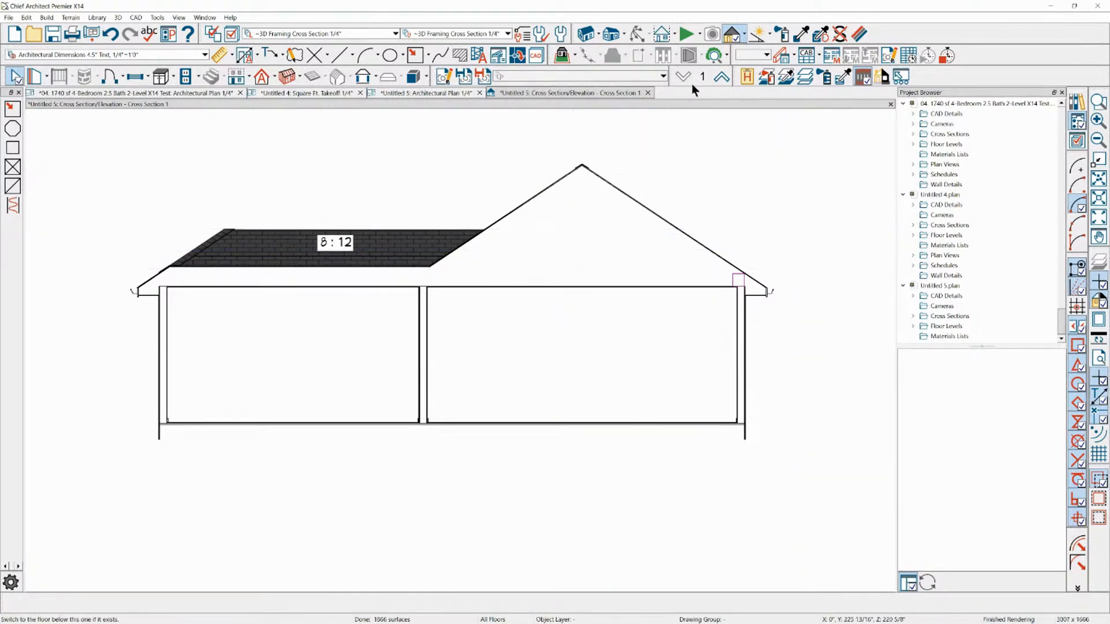
left_click(648, 92)
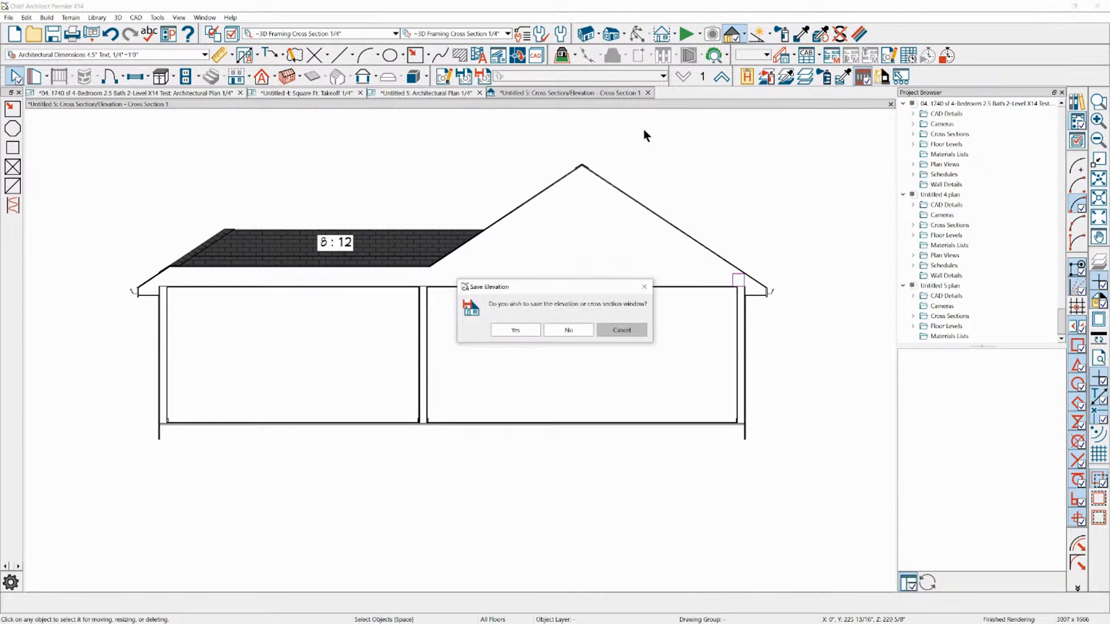
left_click(570, 329)
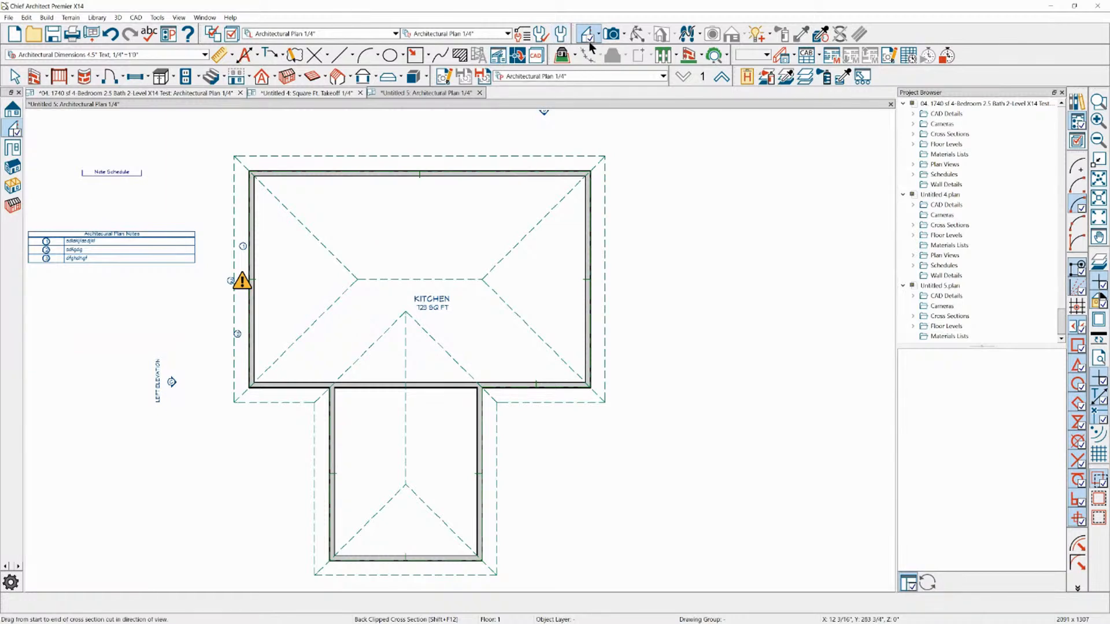
Open the Architectural Dimensions 4.5" Text, 1/4"=1'0" dimension defaults for editing
left_click(560, 33)
left_click(417, 175)
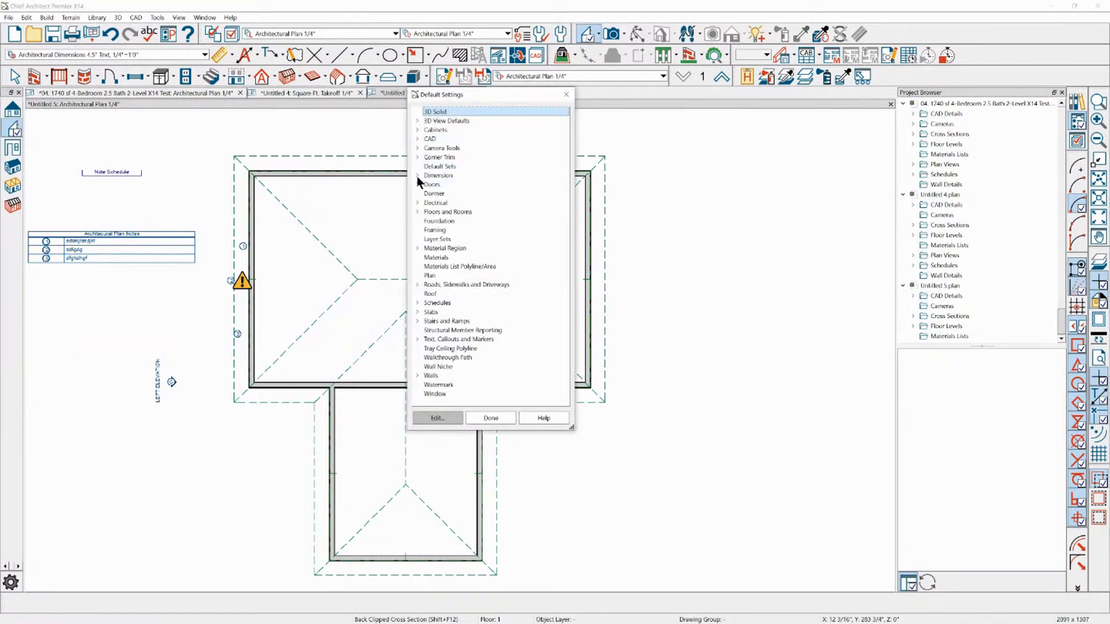
double_click(450, 185)
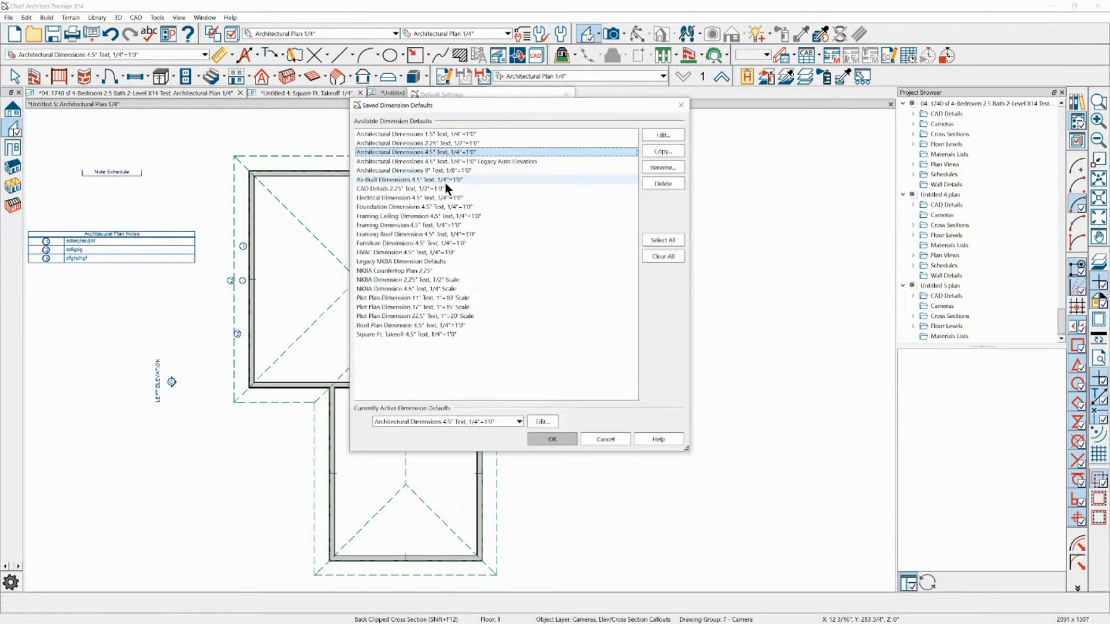
left_click(662, 137)
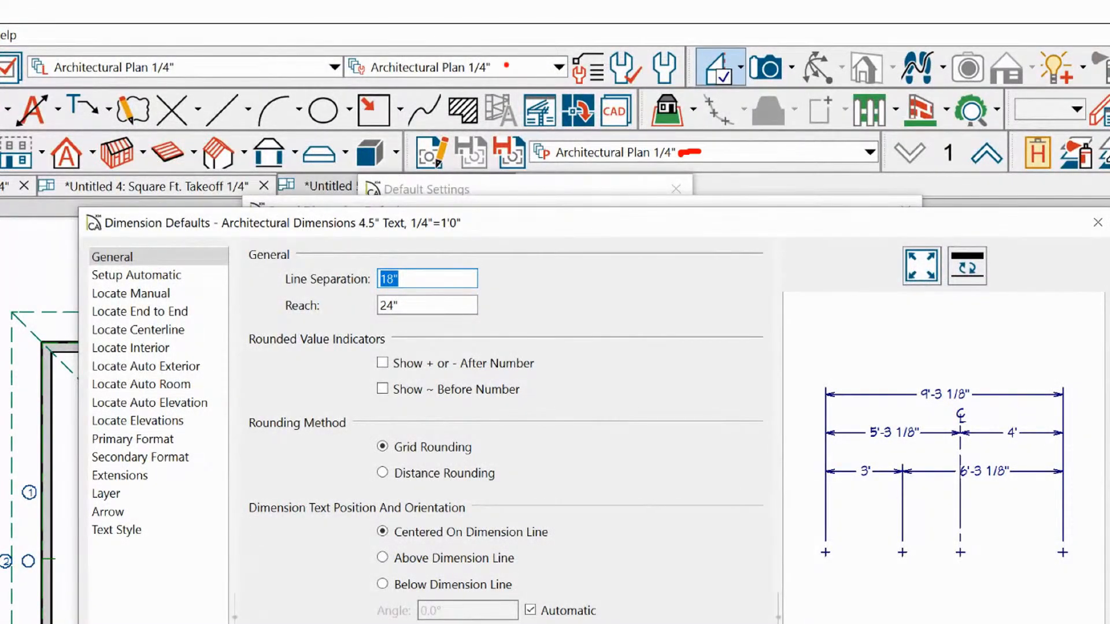
left_click_drag(492, 65, 506, 64)
mouse_move(560, 140)
left_mouse_down()
mouse_move(666, 138)
mouse_move(699, 162)
mouse_move(548, 171)
mouse_move(529, 146)
mouse_move(575, 136)
left_mouse_up()
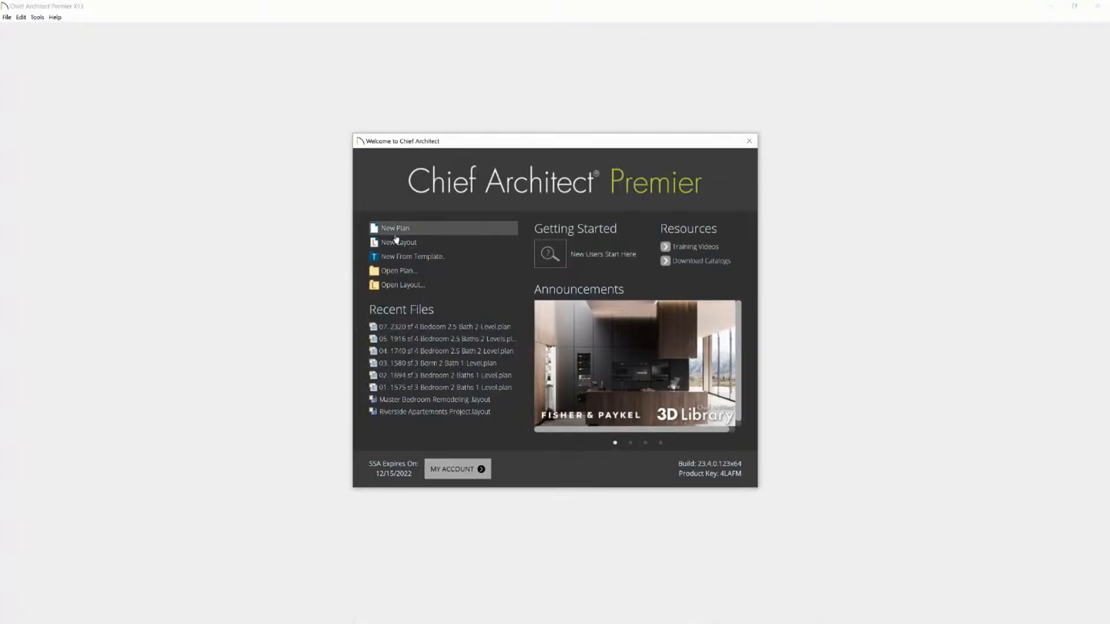
Switch to Chief Architect X13, create a new plan and look through its saved plan views
left_click(412, 225)
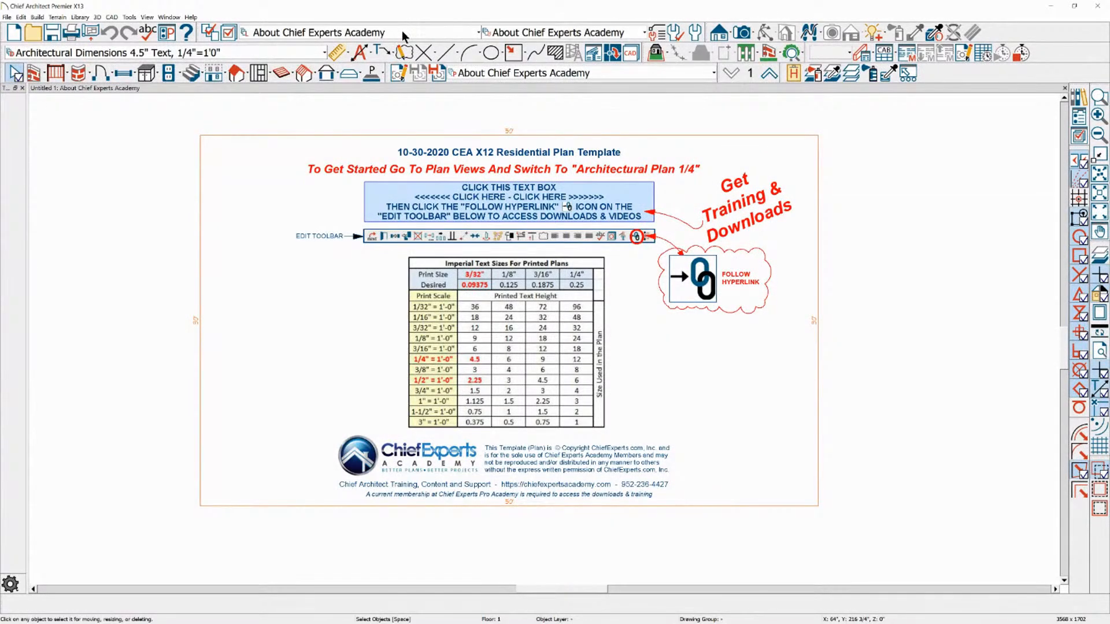
left_click(558, 72)
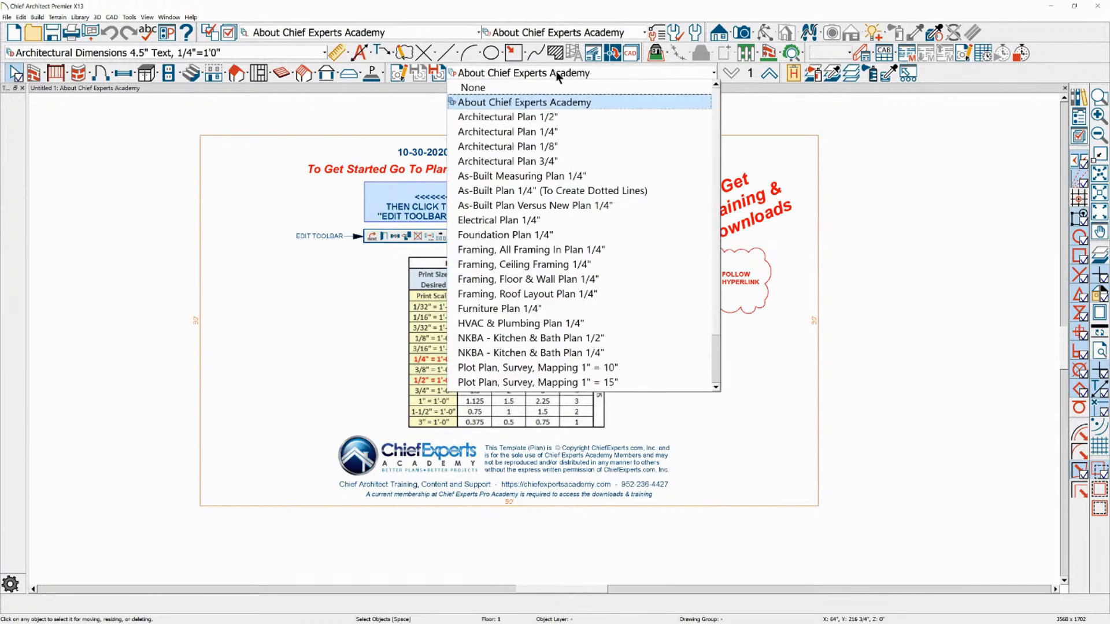
left_click(544, 115)
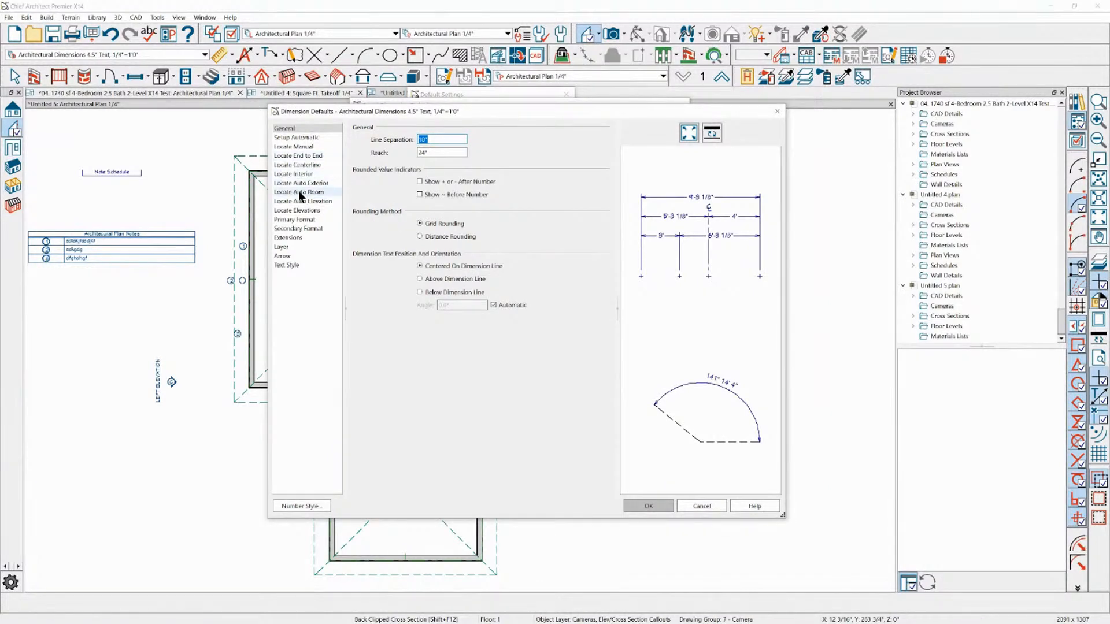
Examine the automatic setup settings and the Locate Objects options for end-to-end dimensions in the dimension defaults
left_click(300, 147)
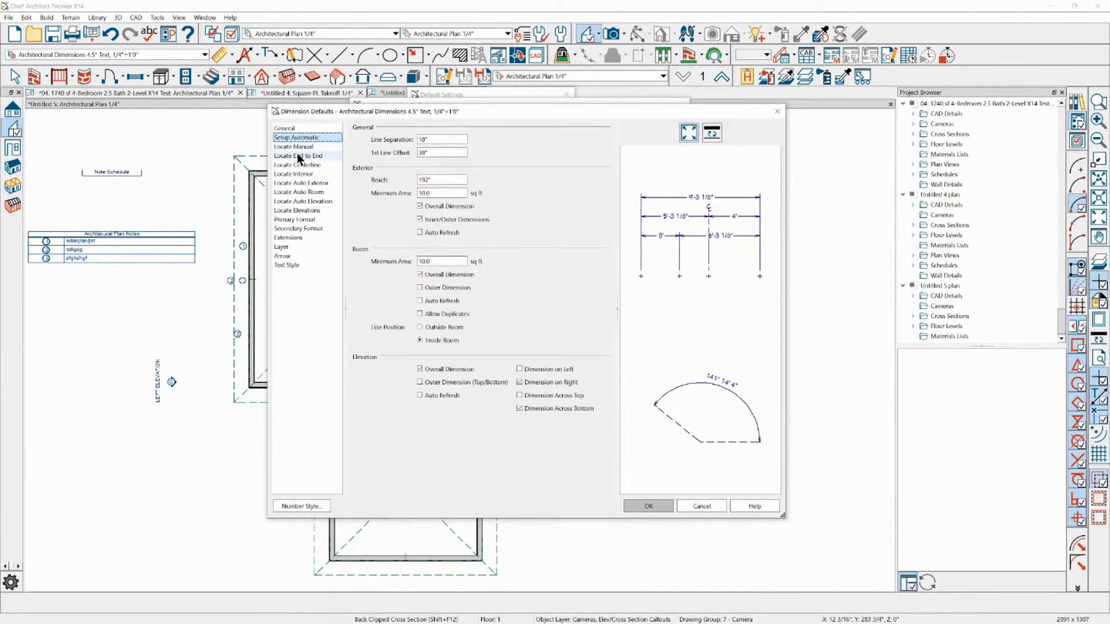
left_click(298, 156)
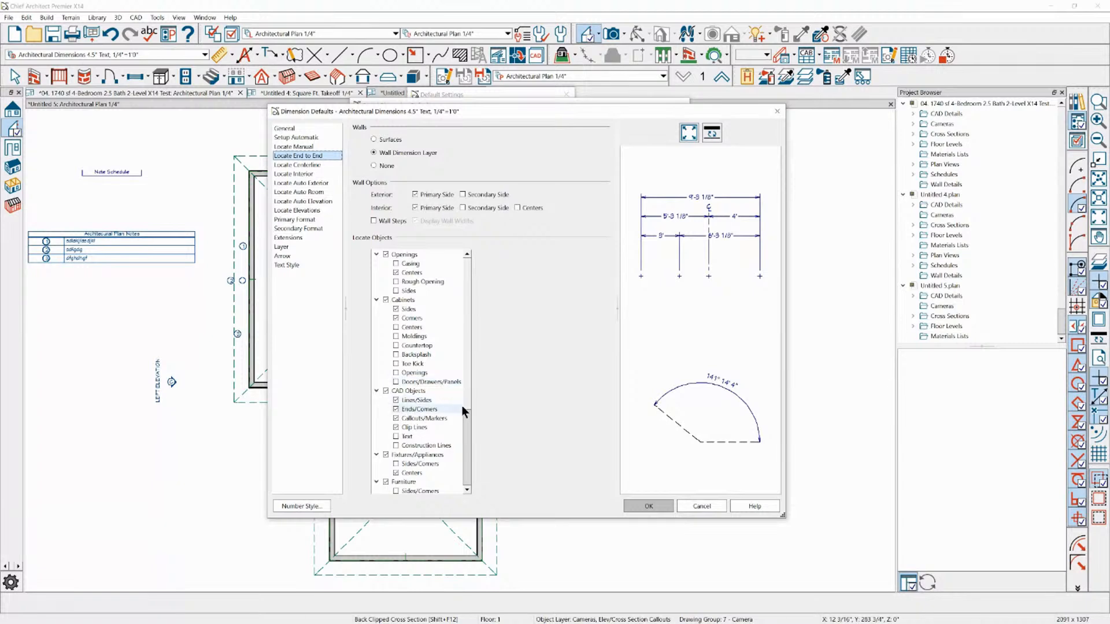
scroll(467, 457, "down", 3)
scroll(467, 453, "up", 3)
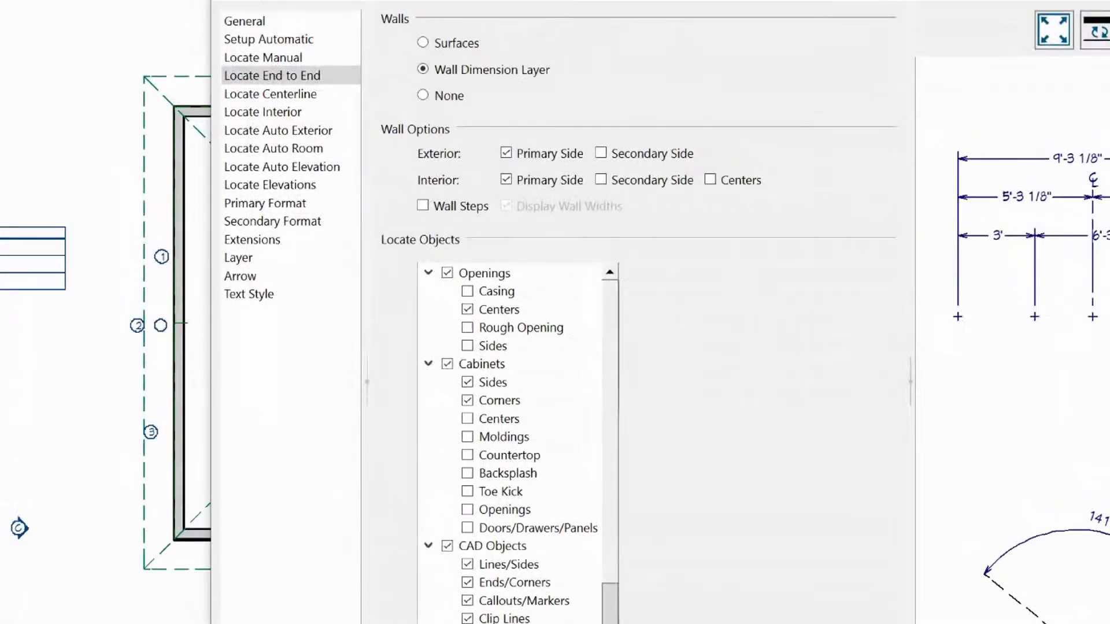
left_click_drag(670, 260, 779, 263)
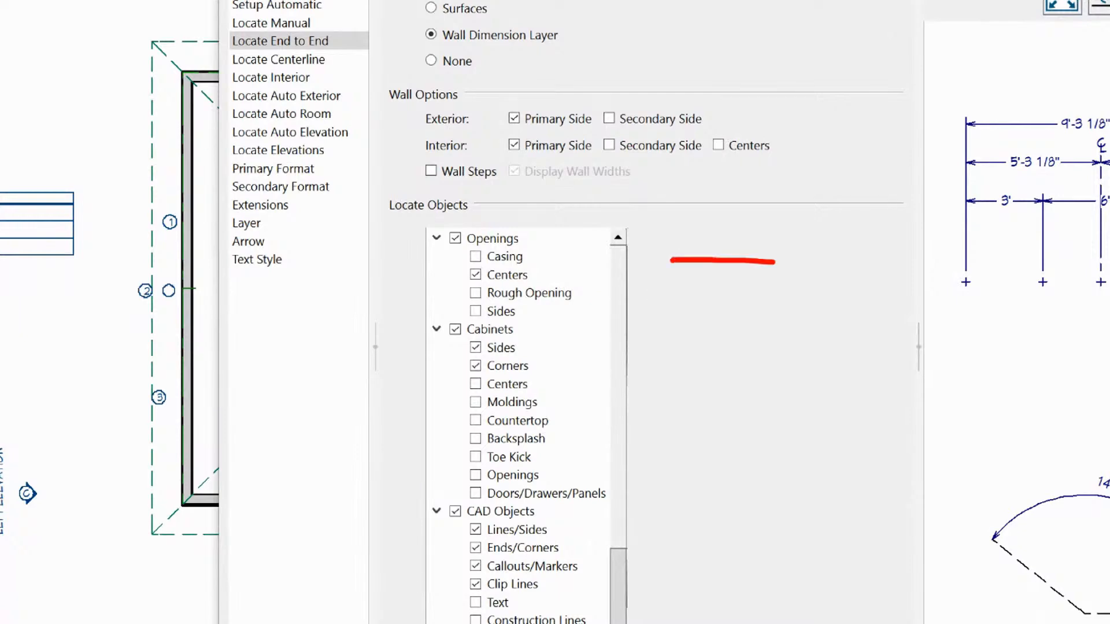
left_click_drag(685, 330, 751, 341)
left_click_drag(674, 389, 643, 433)
left_click_drag(495, 475, 512, 479)
left_click_drag(769, 541, 798, 554)
left_click_drag(841, 617, 711, 623)
left_click_drag(610, 550, 599, 546)
left_click_drag(731, 358, 764, 347)
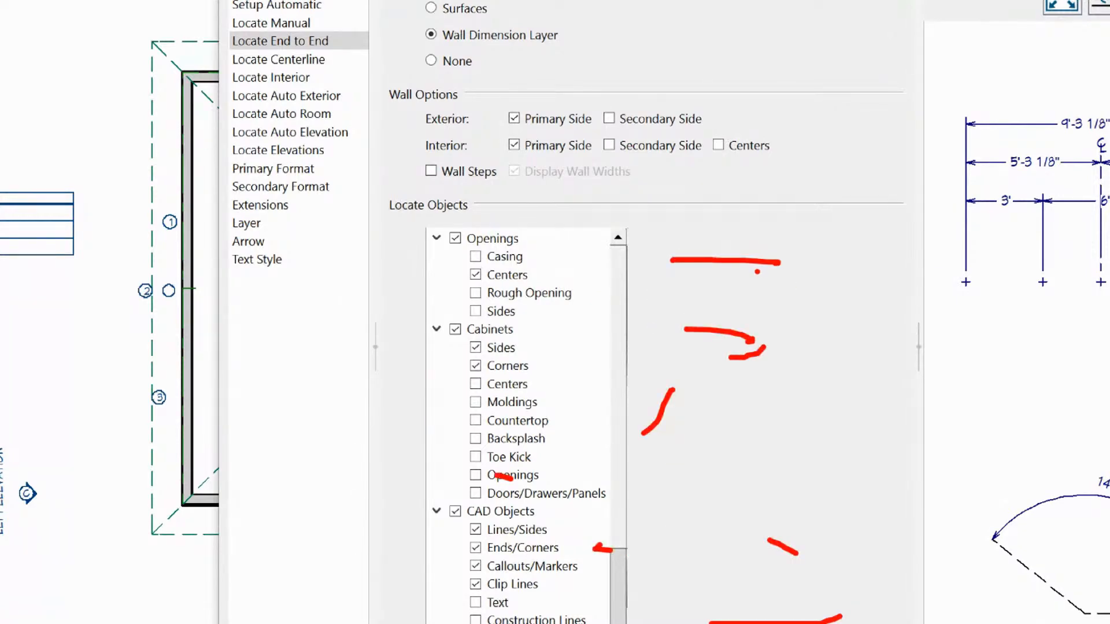
mouse_move(426, 218)
left_mouse_down("ctrl")
mouse_move(461, 277)
mouse_move(563, 623)
mouse_move(608, 623)
left_mouse_up("ctrl")
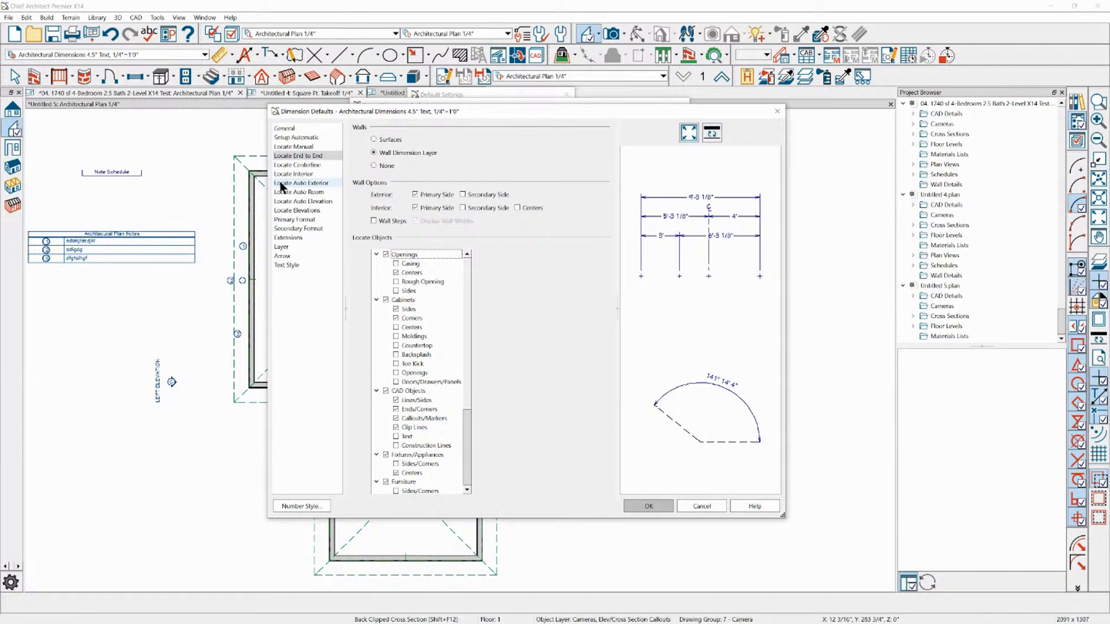
Review the Locate Manual settings, cancel out of the dimension defaults and close the default settings
left_click(294, 146)
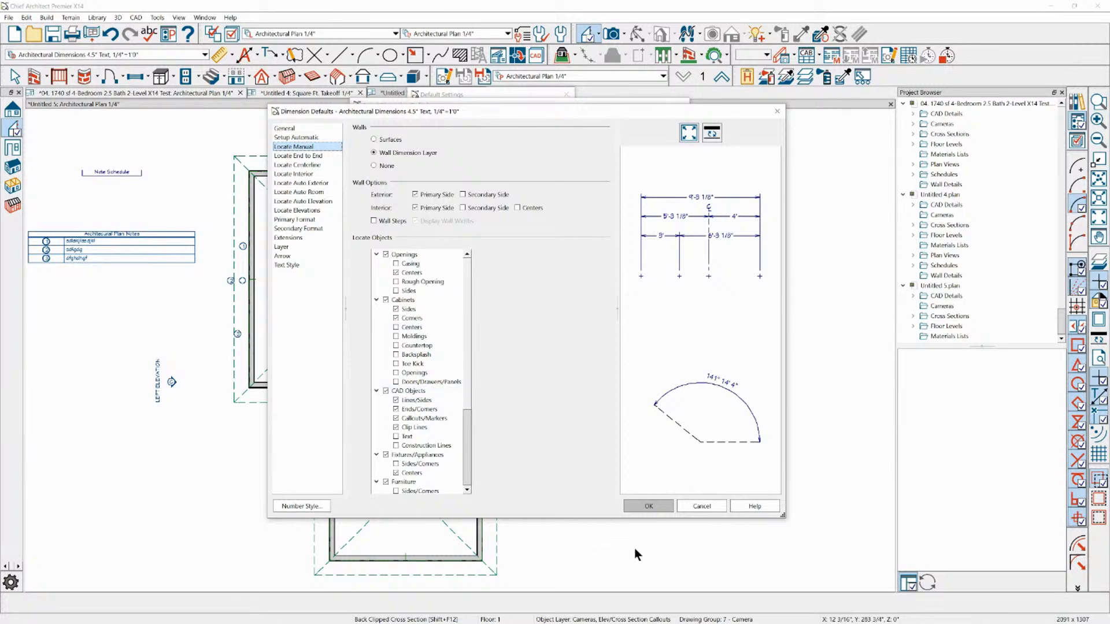
left_click(706, 511)
left_click(605, 435)
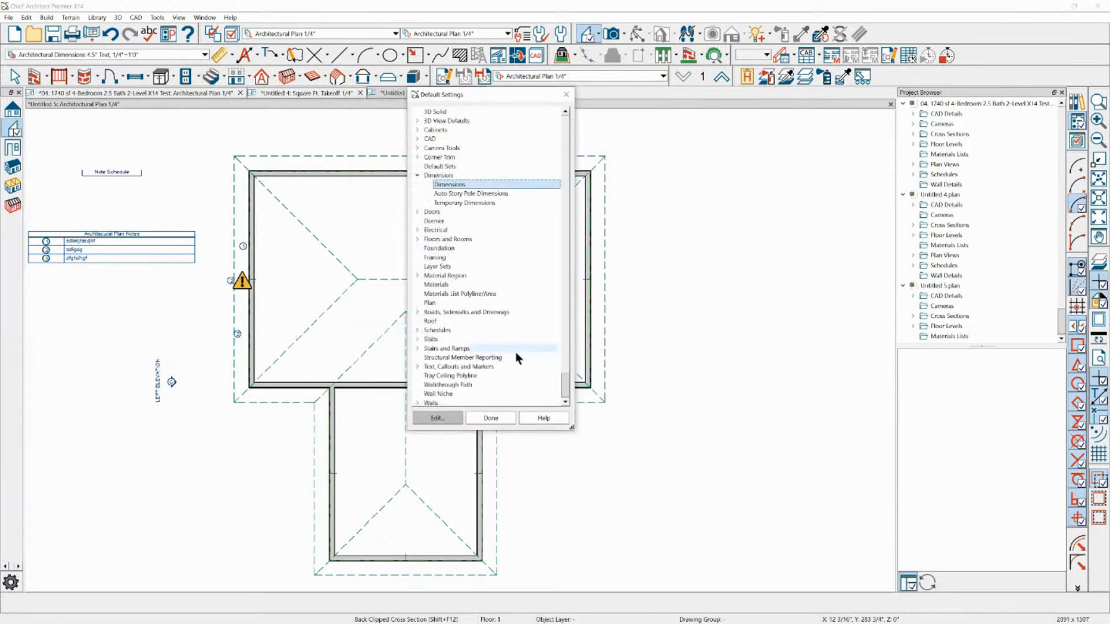
left_click(499, 419)
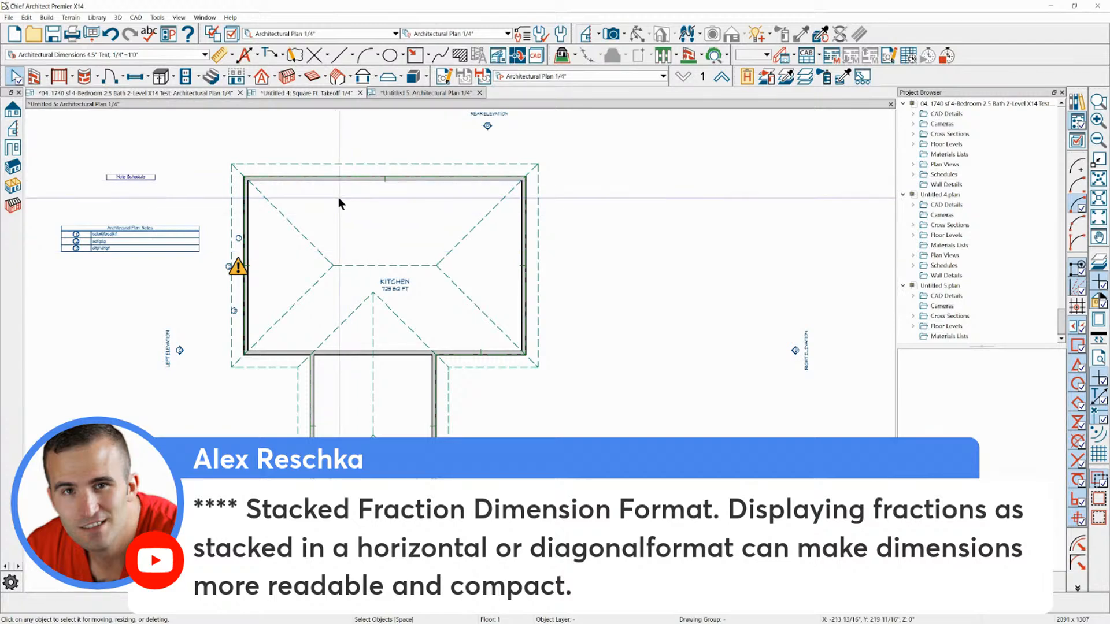
Generate automatic exterior dimensions for the current floor of the plan
left_click(246, 56)
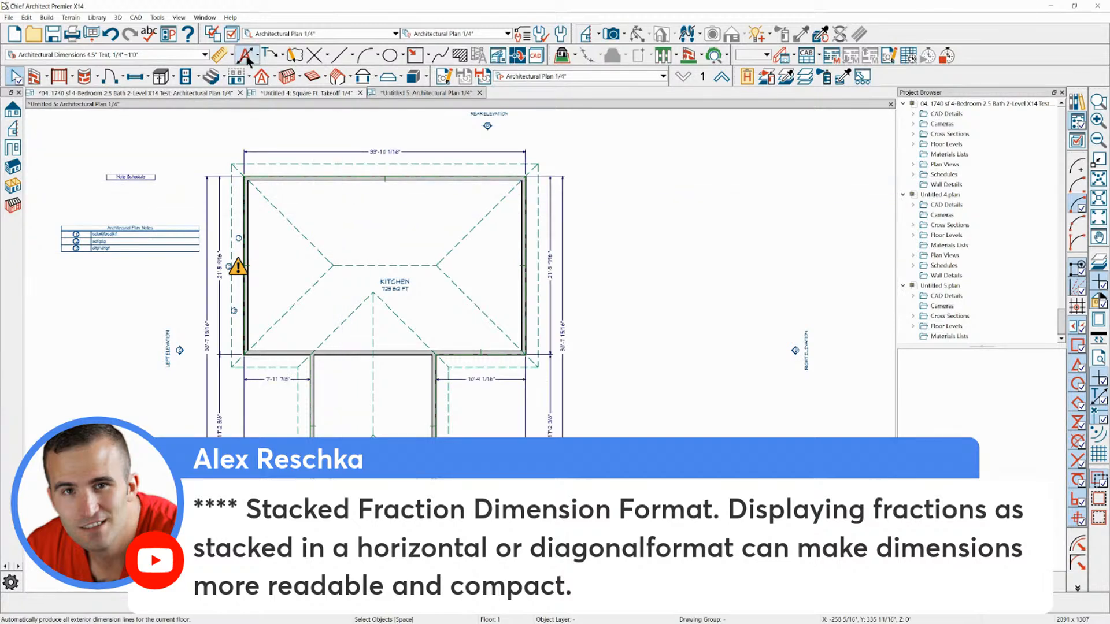
scroll(416, 134, "up", 4)
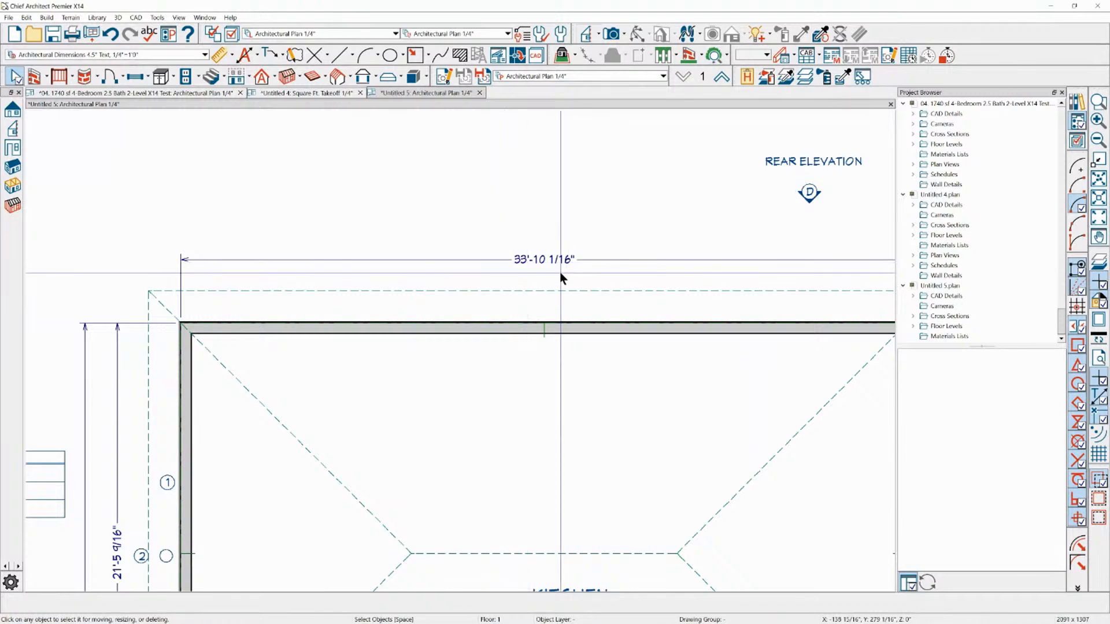
Open the Architectural Dimensions 4.5" Text, 1/4"=1'0" saved dimension defaults for editing
left_click(560, 33)
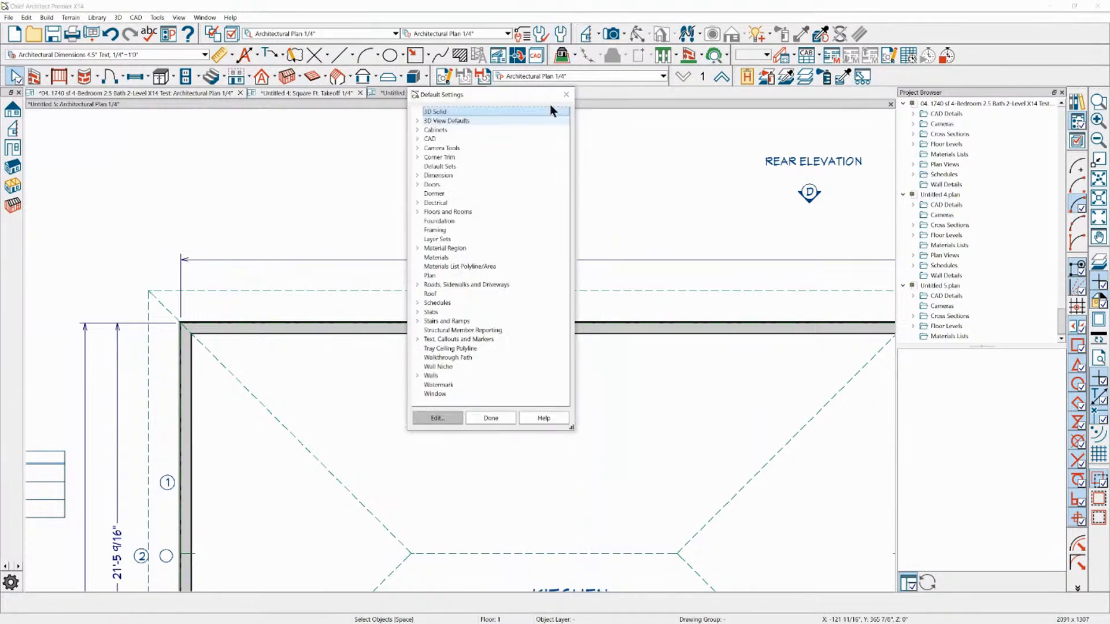
left_click(426, 176)
left_click(417, 176)
double_click(451, 184)
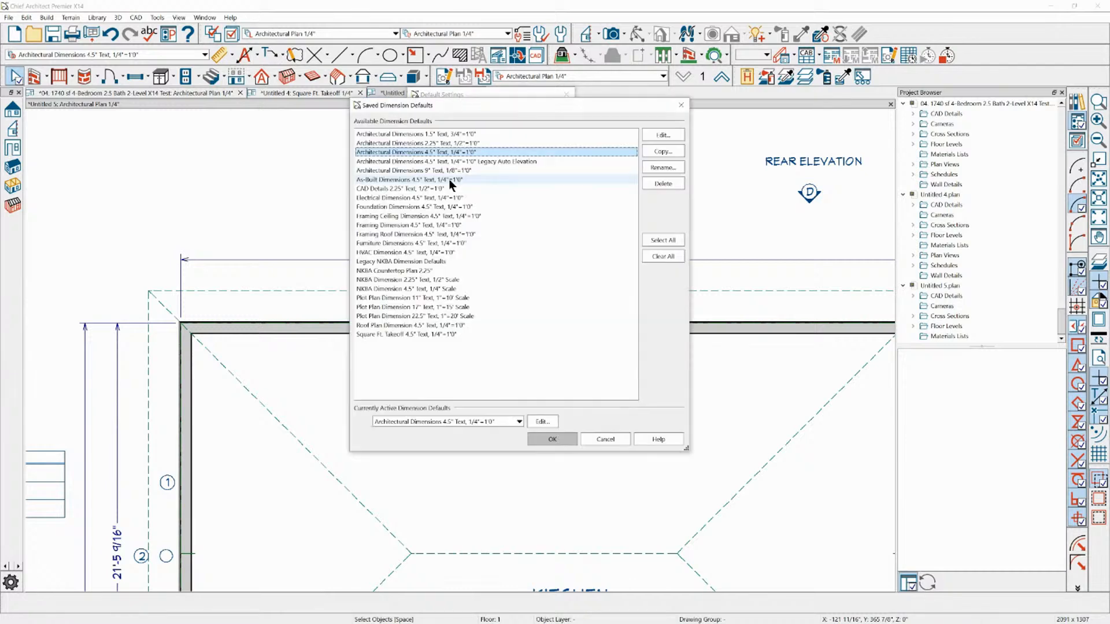
left_click(652, 135)
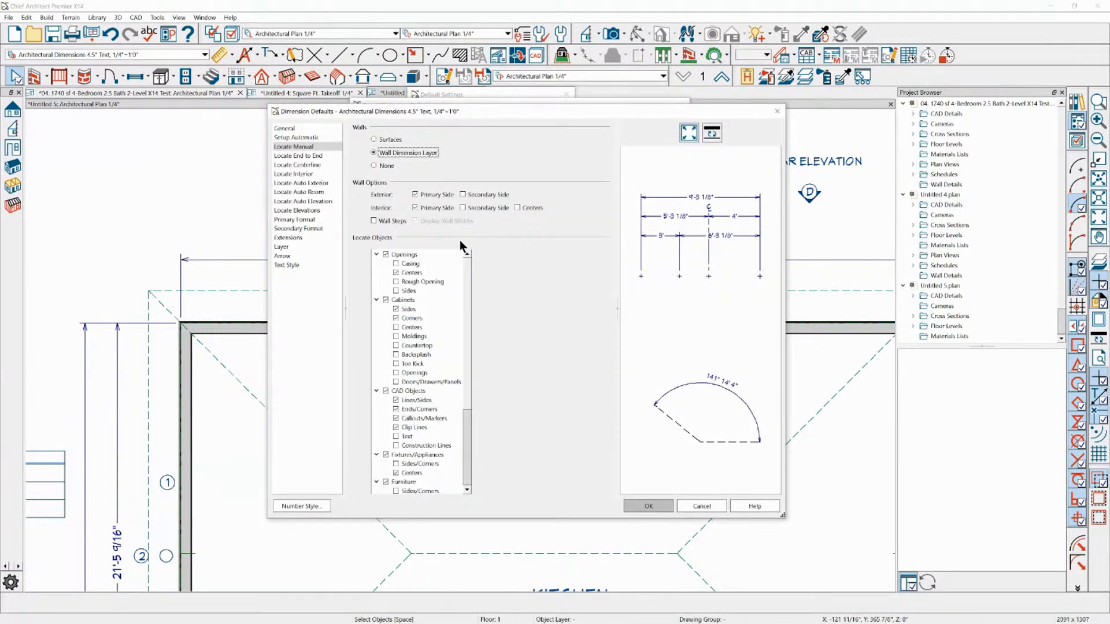
Look through the general, automatic setup, primary and secondary format, extensions, layer and text style settings of the dimension defaults
left_click(294, 129)
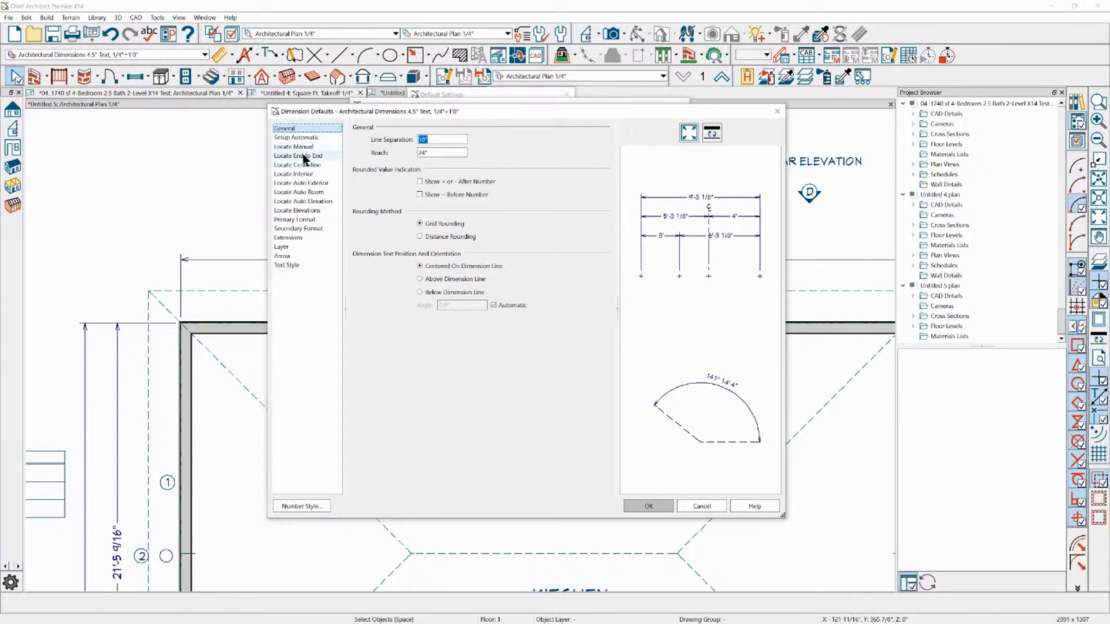
left_click(307, 138)
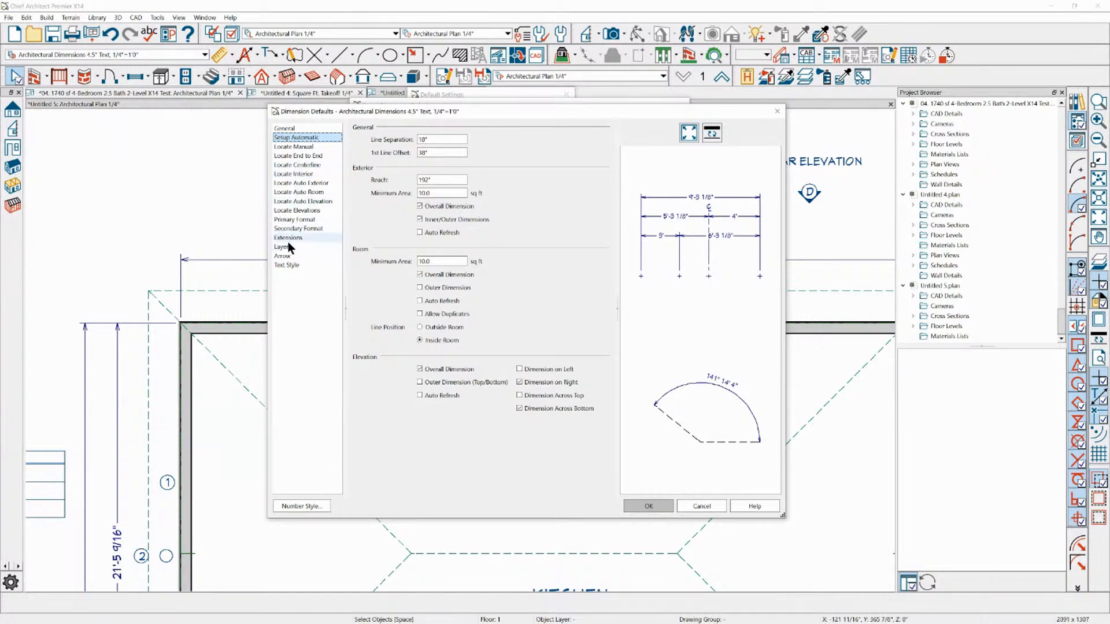
left_click(295, 220)
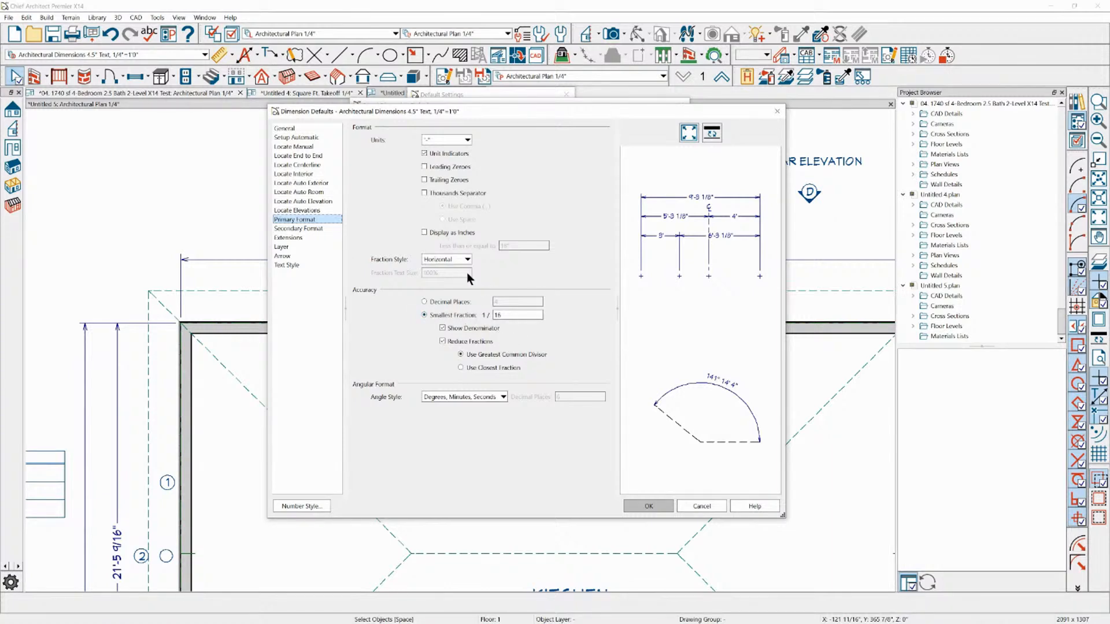
left_click(468, 140)
left_click(468, 141)
left_click(300, 229)
left_click(295, 238)
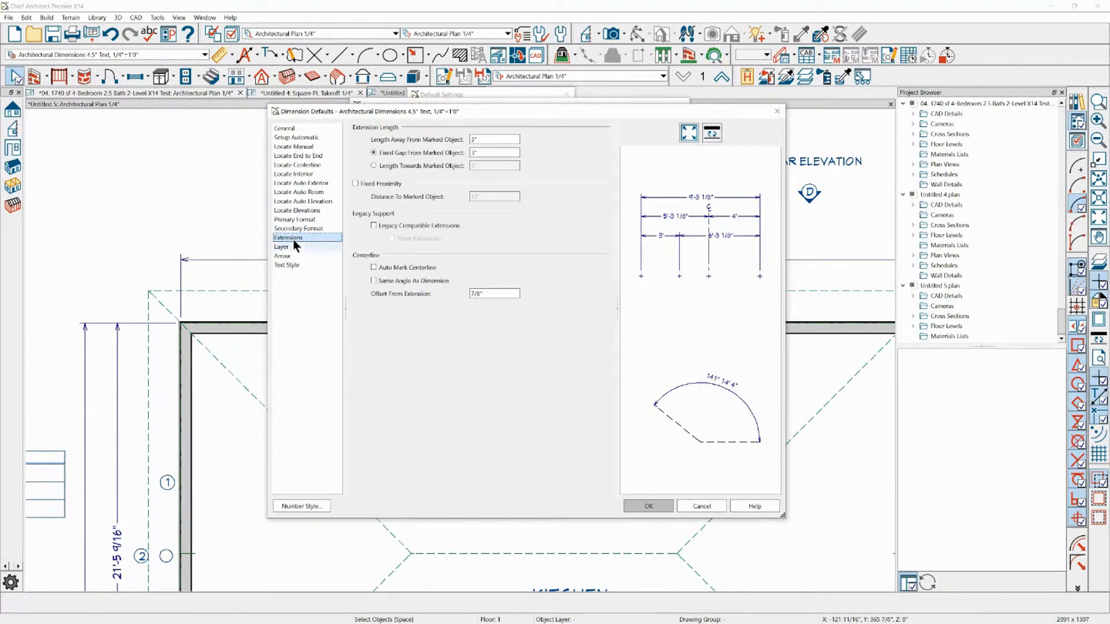
left_click(289, 265)
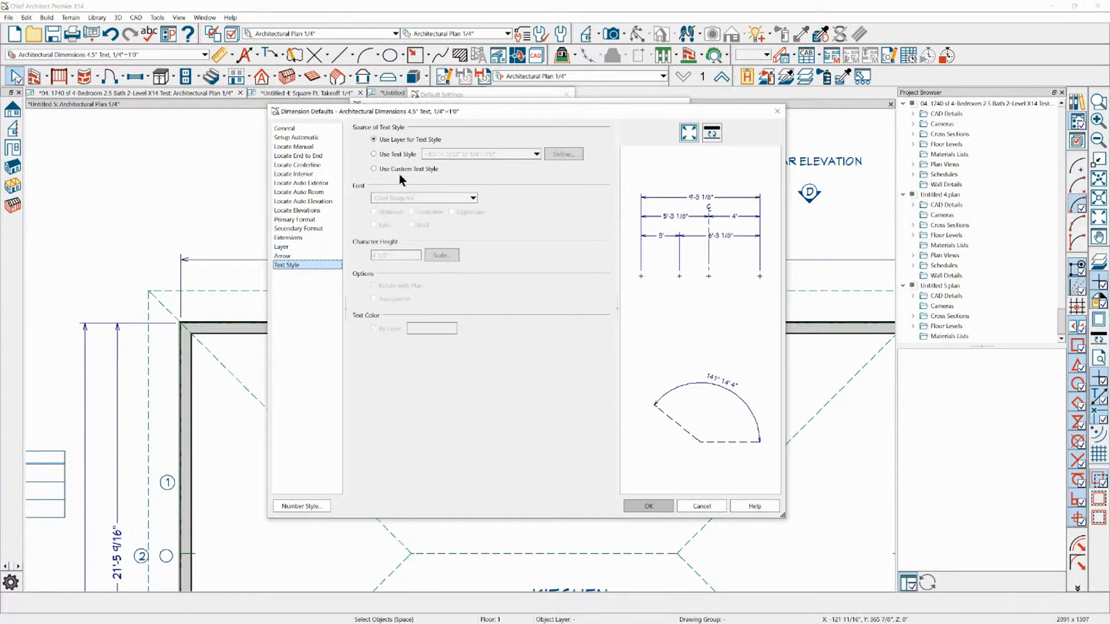
left_click(282, 247)
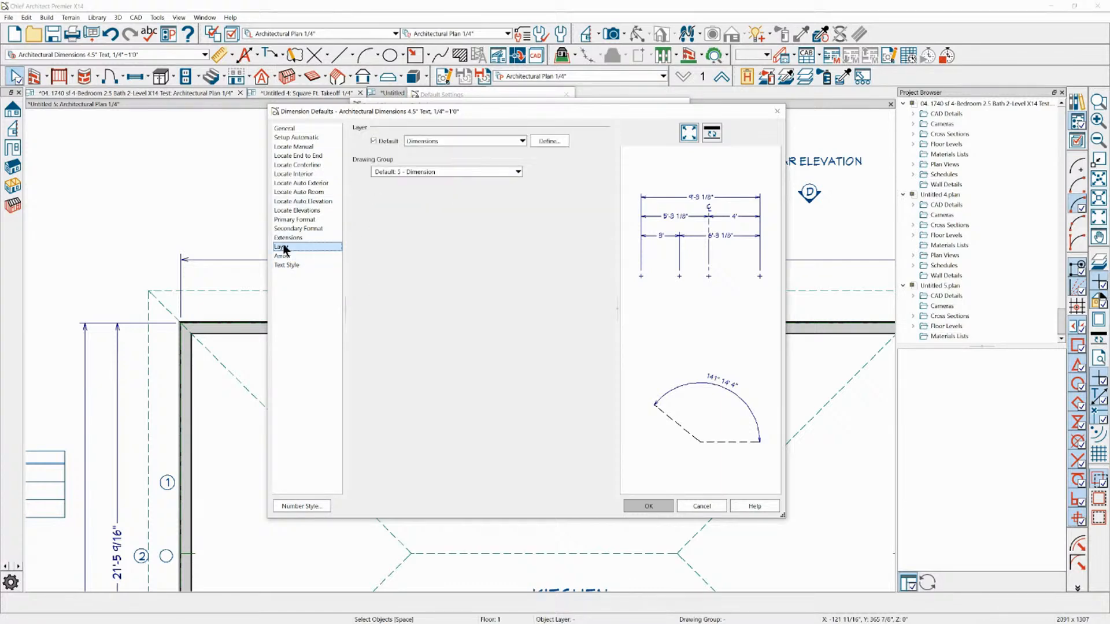
left_click(286, 238)
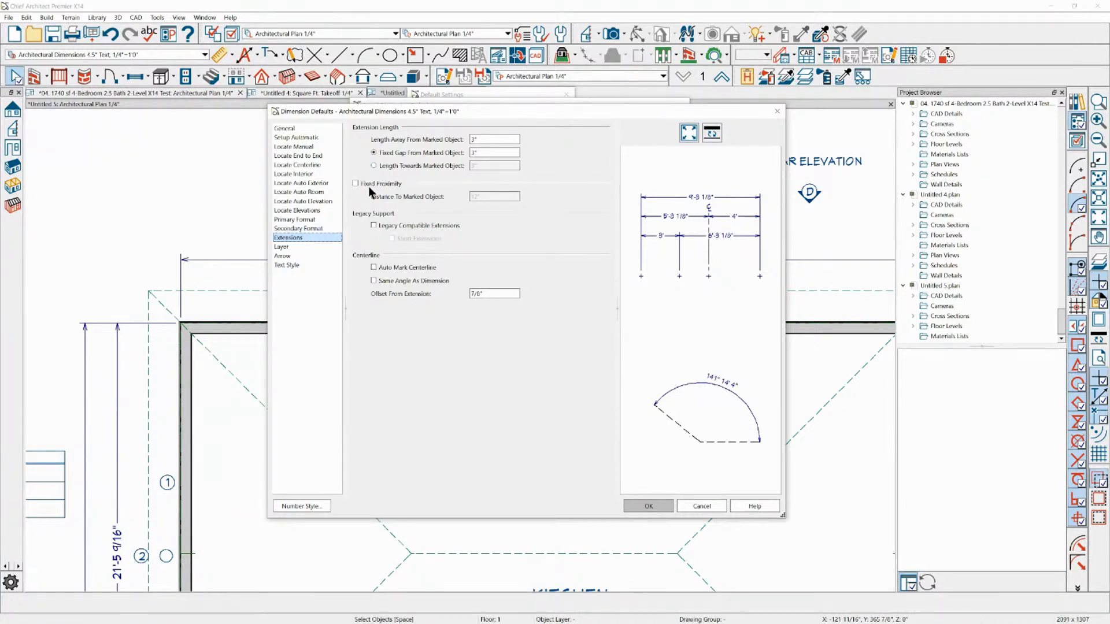
left_click(296, 229)
left_click(306, 222)
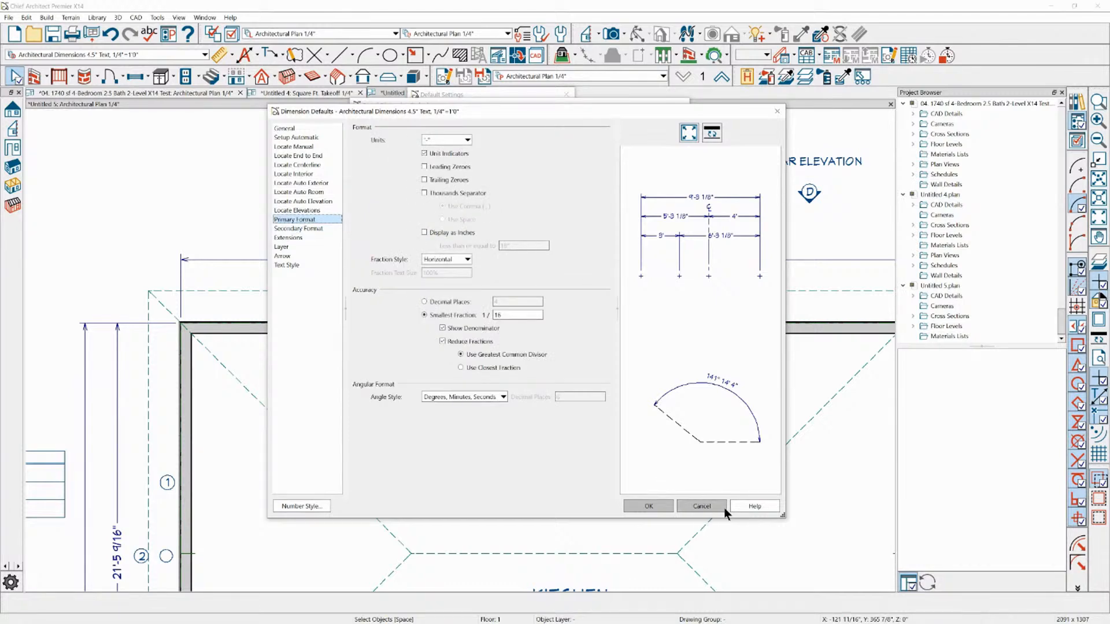
Enable Display as Inches in the primary format of the dimension defaults
left_click(440, 231)
left_click(441, 232)
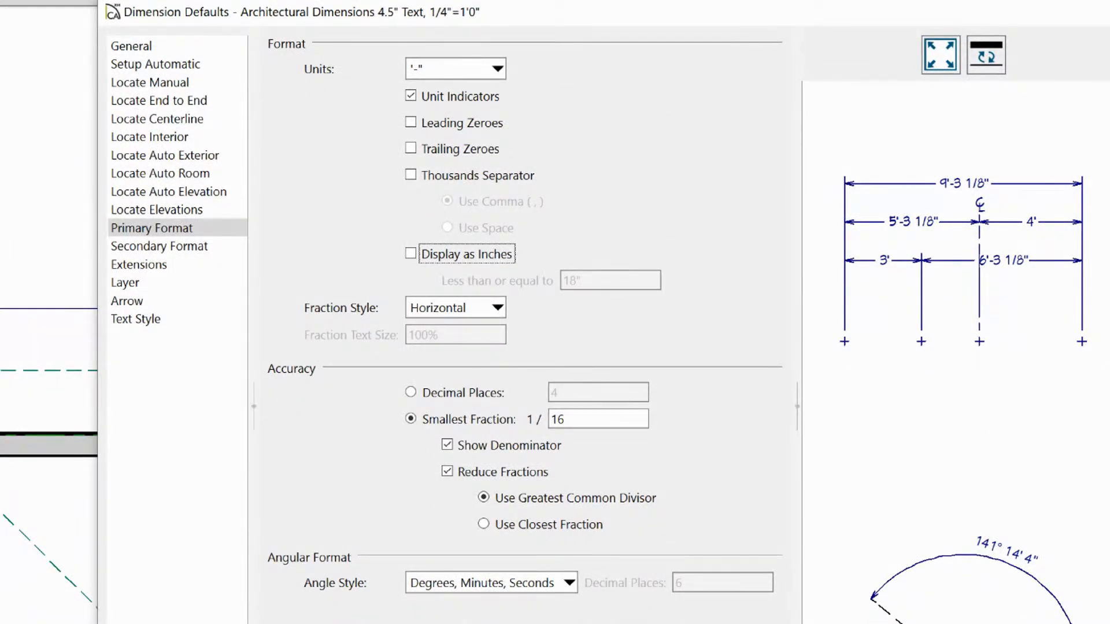
left_click_drag(379, 243, 403, 257)
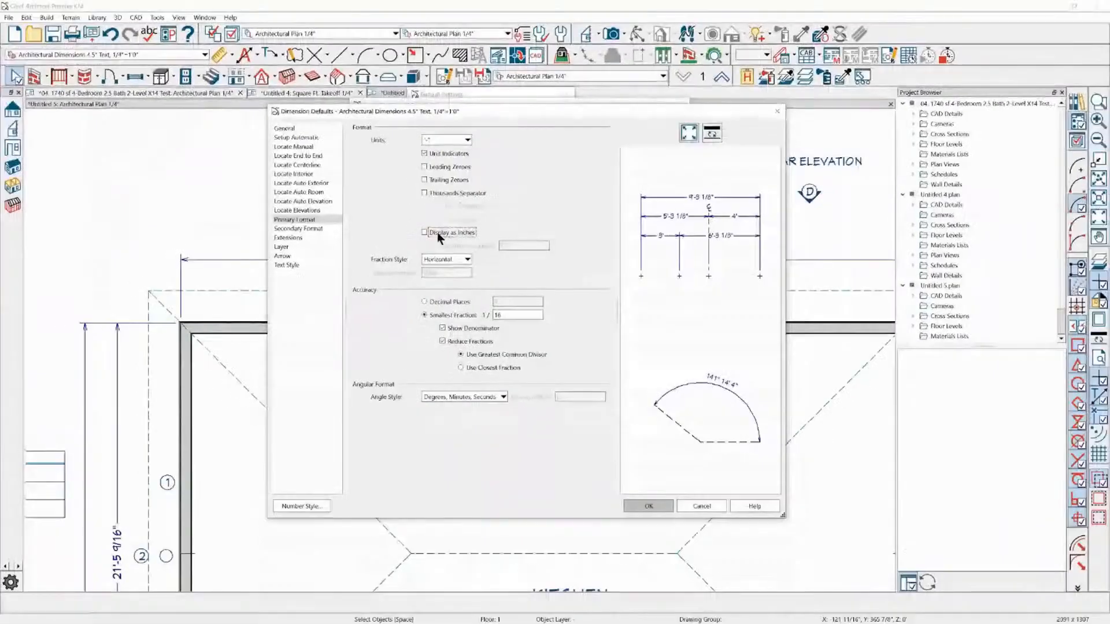
left_click(418, 257)
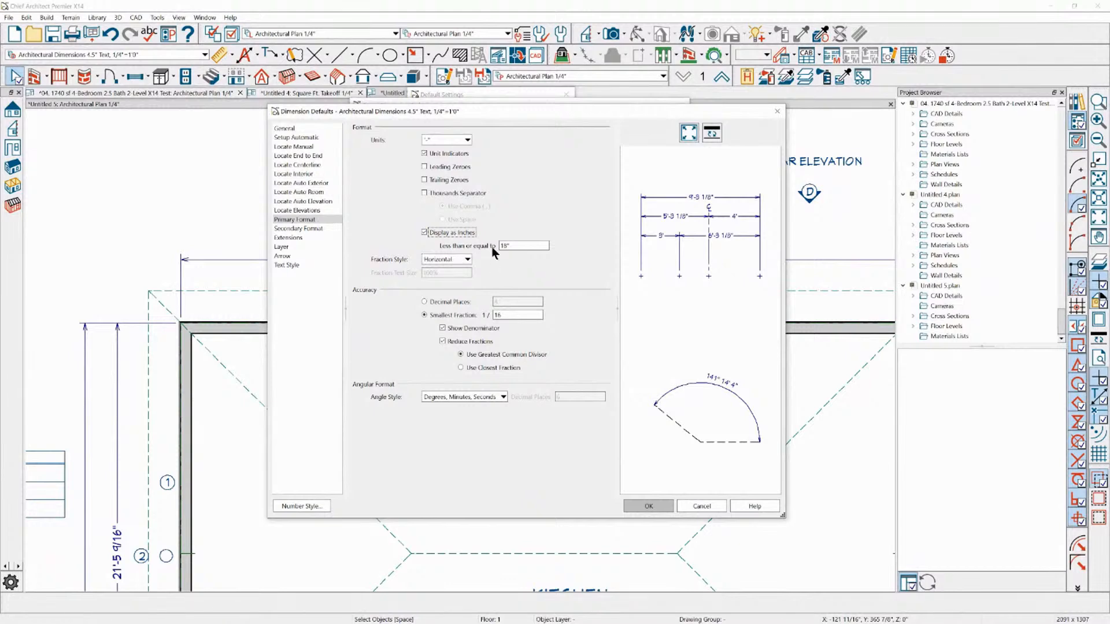
left_click_drag(516, 246, 480, 246)
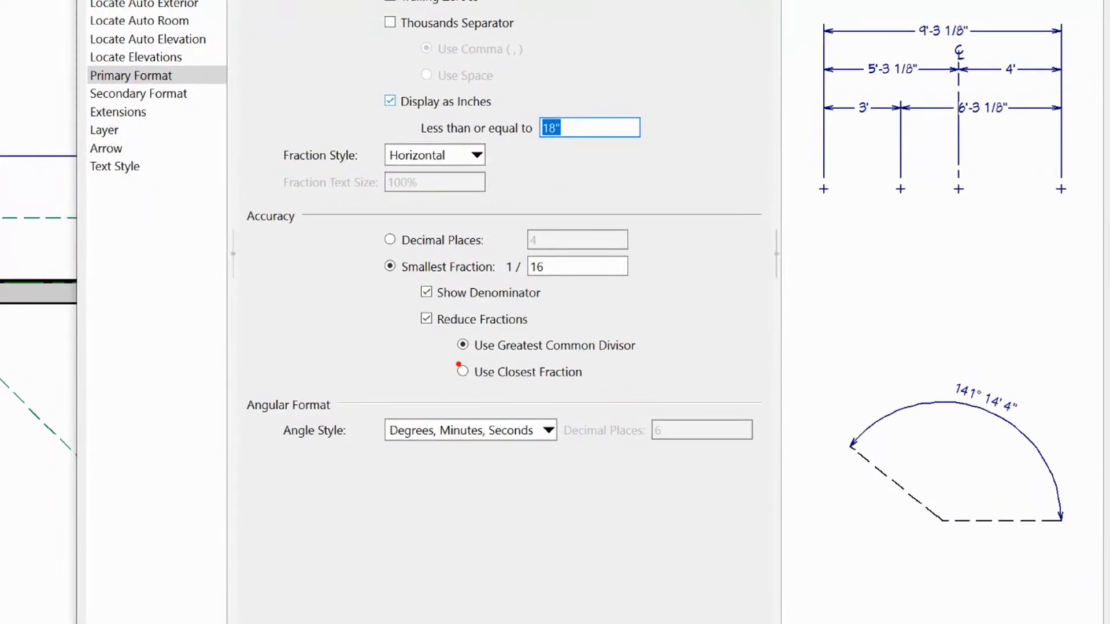
Set the fraction style to Diagonal and save the dimension defaults to the plan
left_click_drag(445, 146, 486, 161)
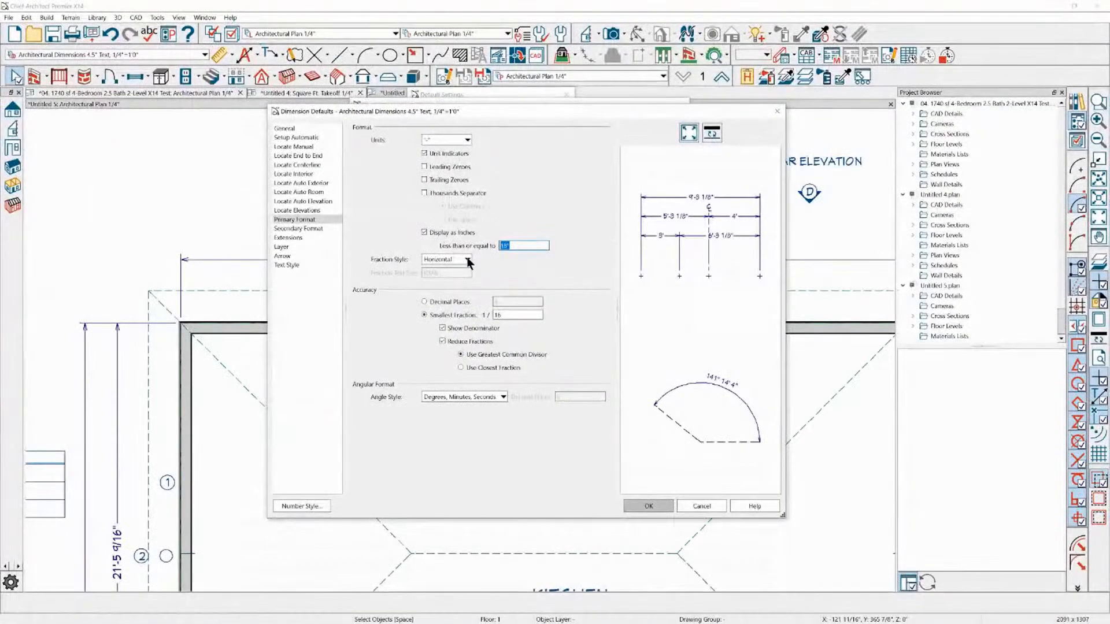
left_click(476, 155)
left_click(448, 183)
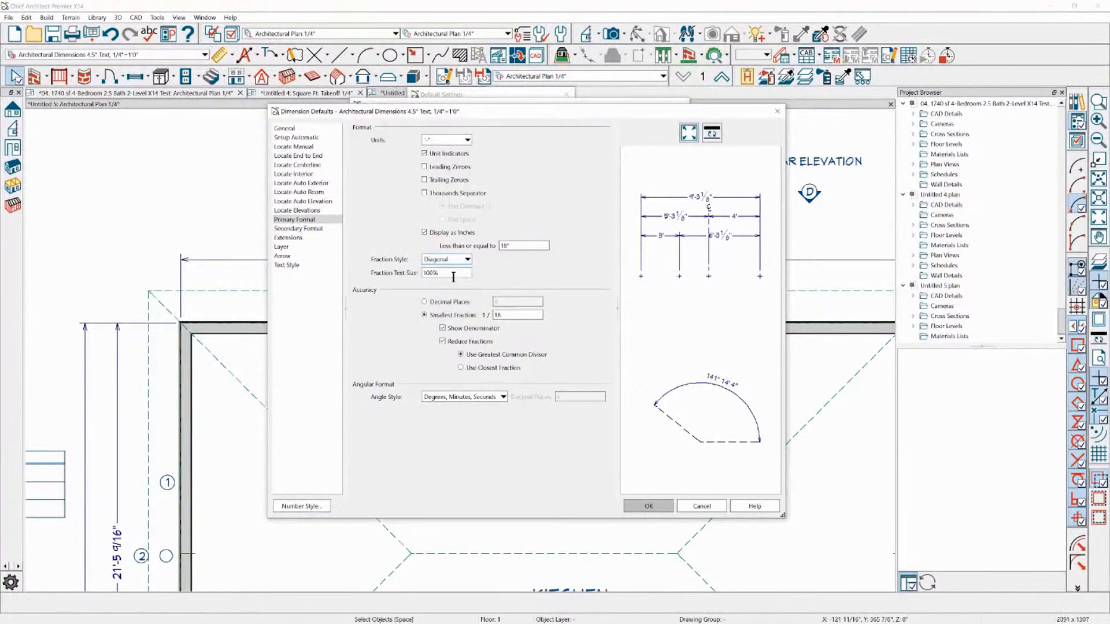
left_click(654, 504)
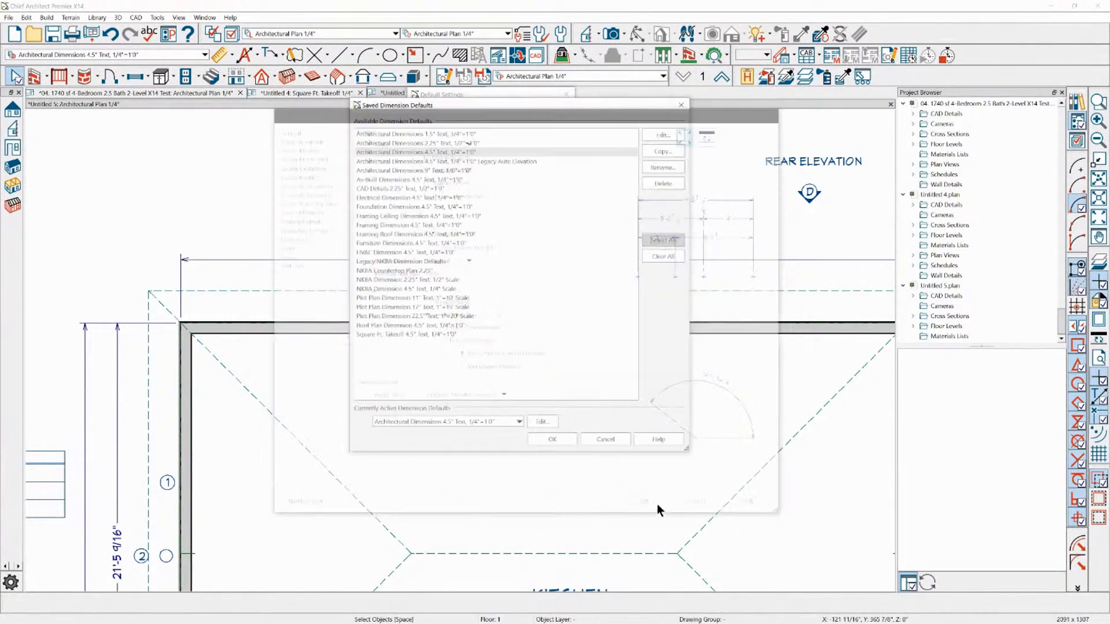
left_click(552, 435)
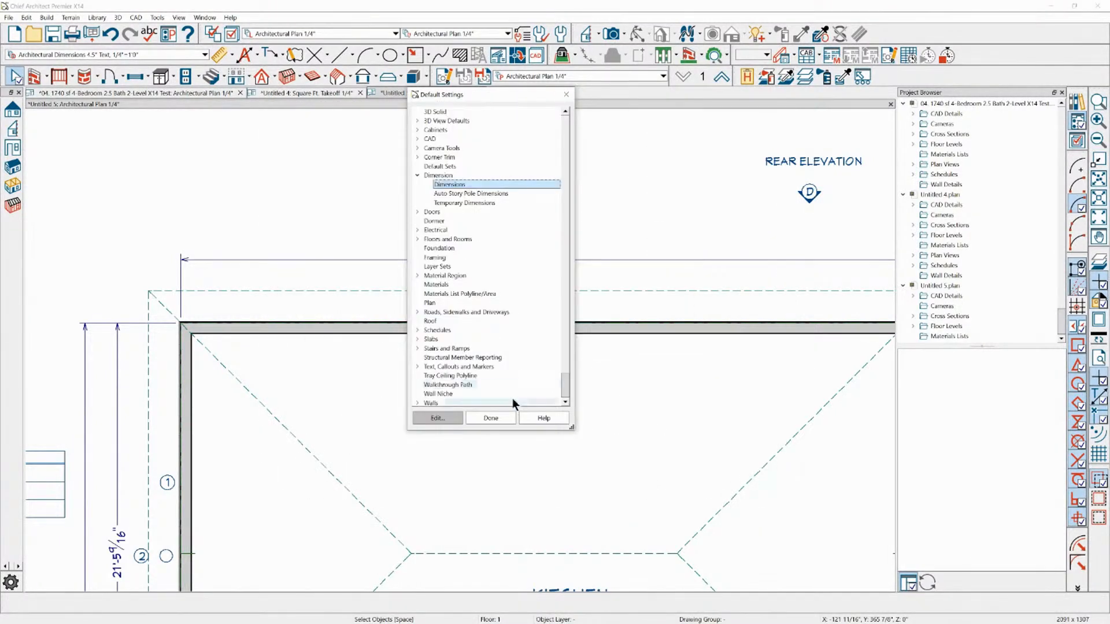
left_click(501, 414)
scroll(535, 281, "up", 2)
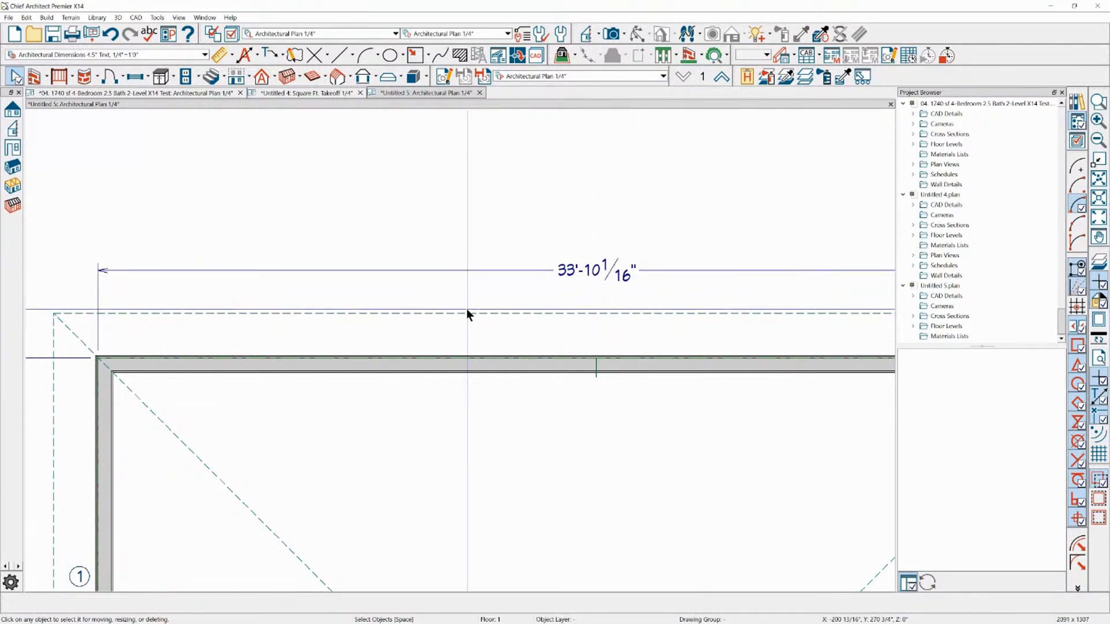
Reopen the Architectural Dimensions 4.5" Text, 1/4"=1'0" defaults, set the fraction style to Vertical with a 75% fraction text size, and save them
left_click(561, 34)
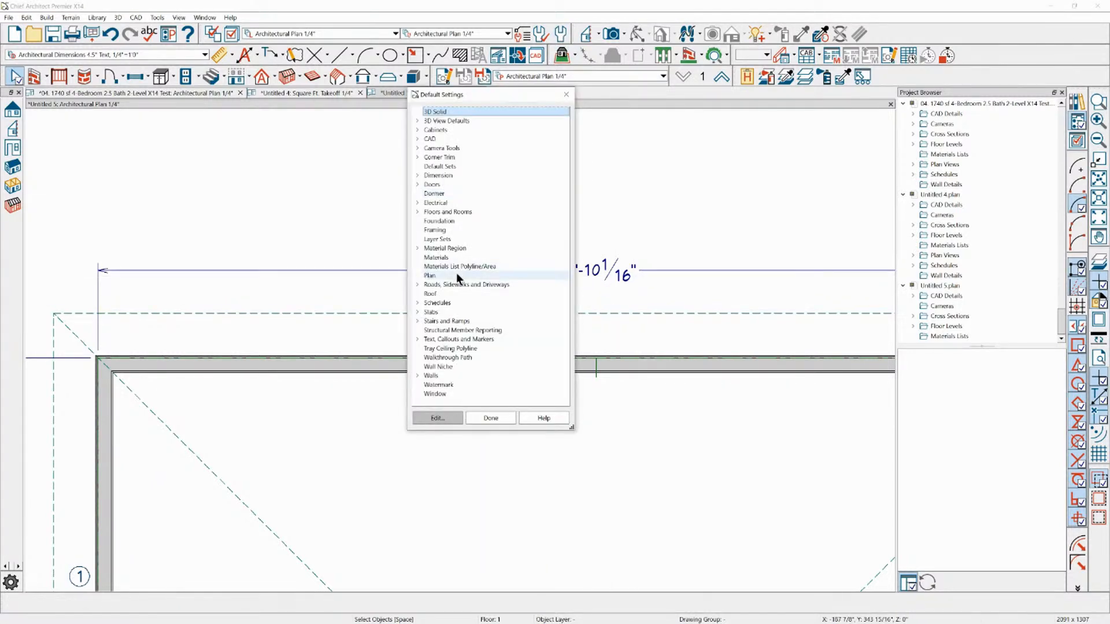
left_click(435, 175)
left_click(418, 175)
double_click(443, 184)
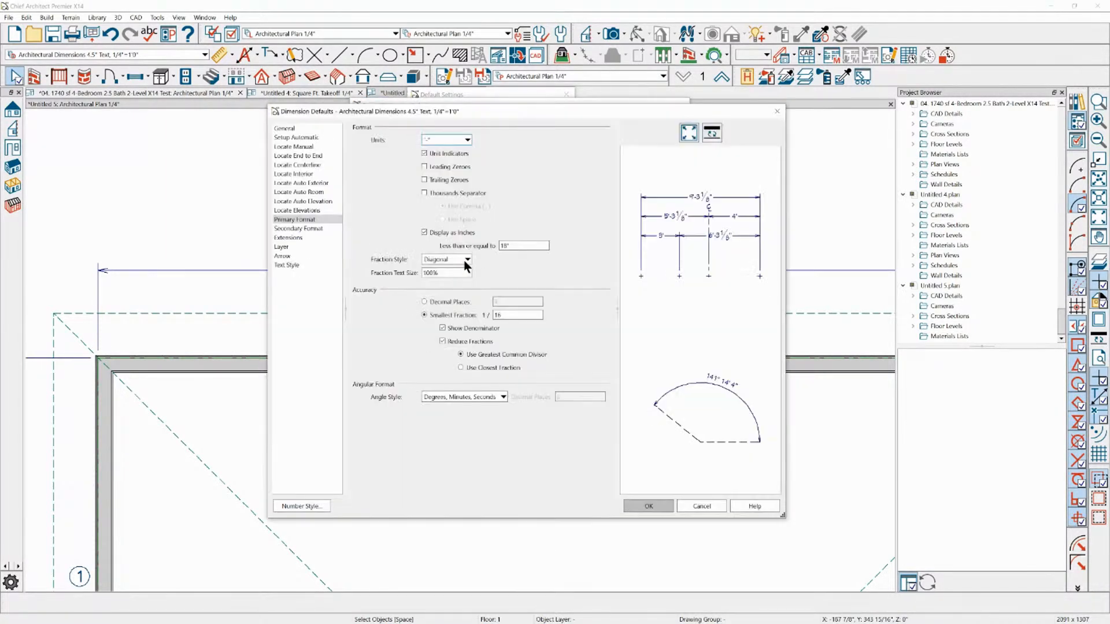
left_click(467, 260)
left_click(433, 289)
key("Tab")
type("75")
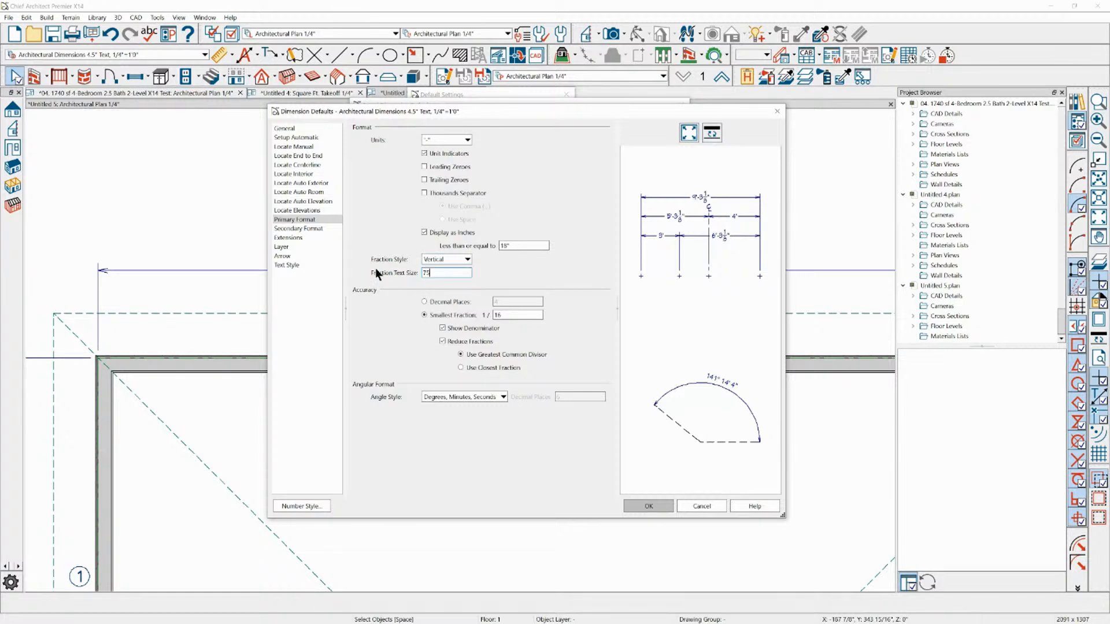
left_click(644, 508)
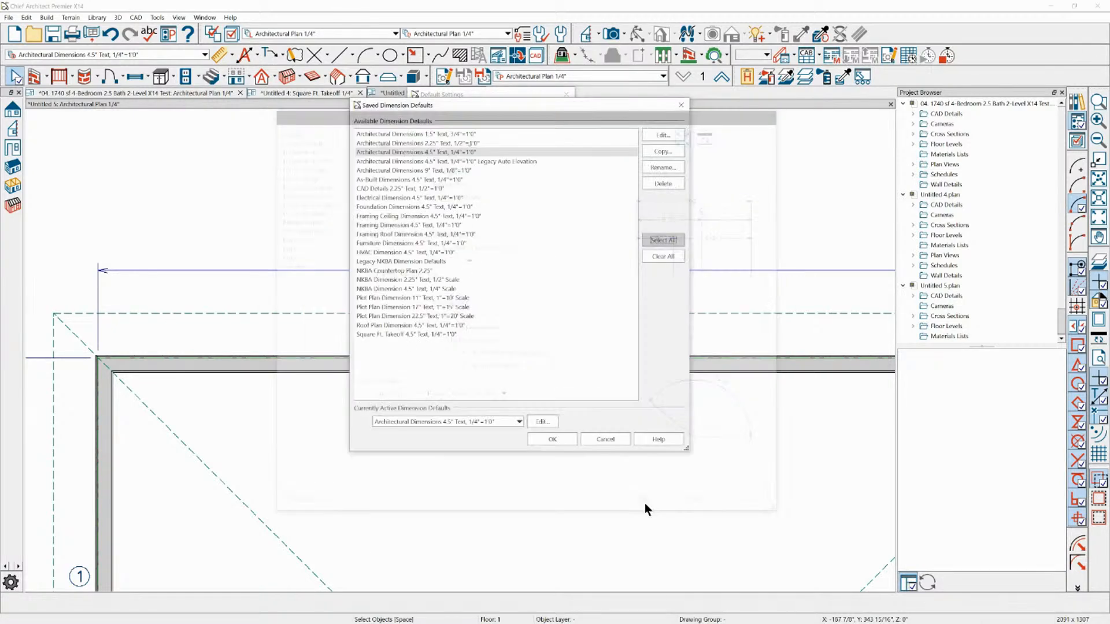
left_click(548, 439)
left_click(491, 418)
scroll(579, 260, "up", 1)
scroll(390, 233, "down", 1)
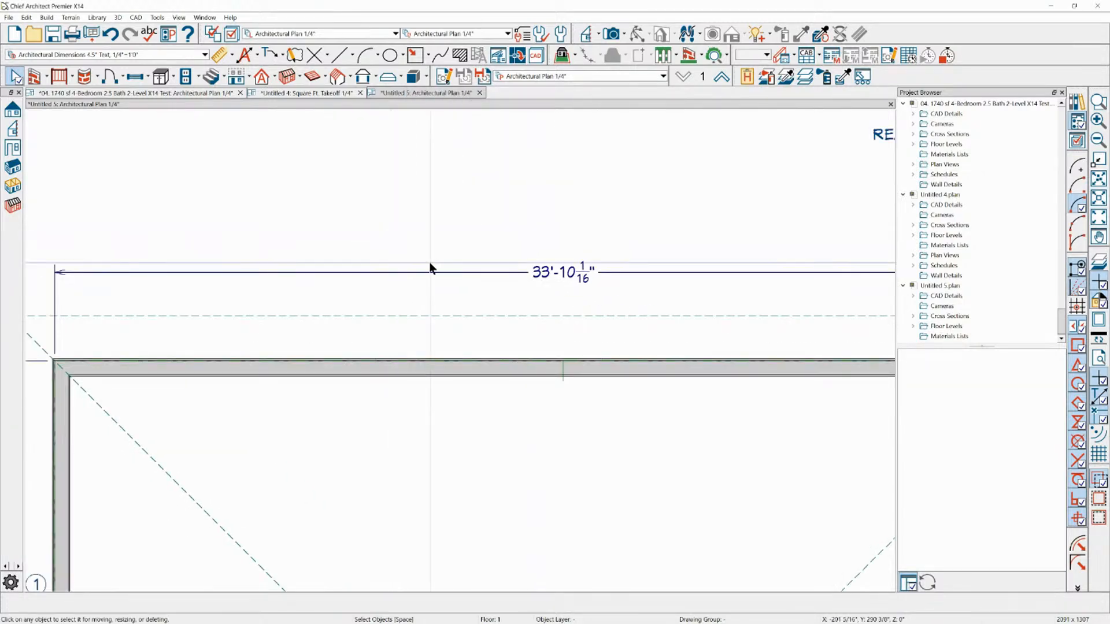
Examine the stacked fractions in the exterior dimensions around the Kitchen on the Architectural Plan
scroll(434, 242, "down", 1)
scroll(434, 247, "down", 1)
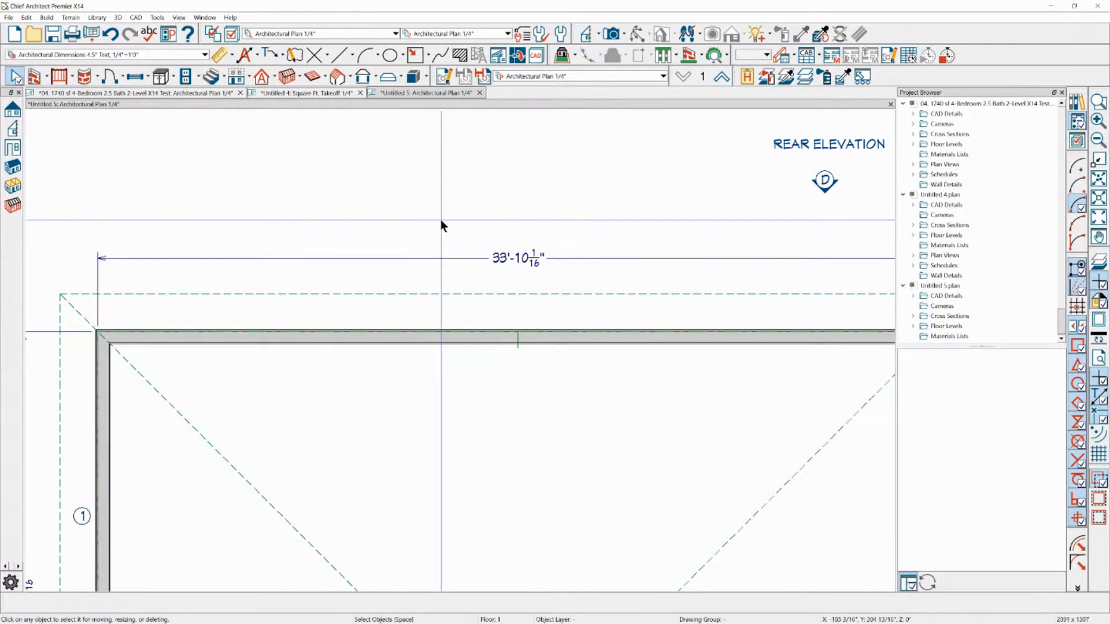
scroll(440, 220, "down", 1)
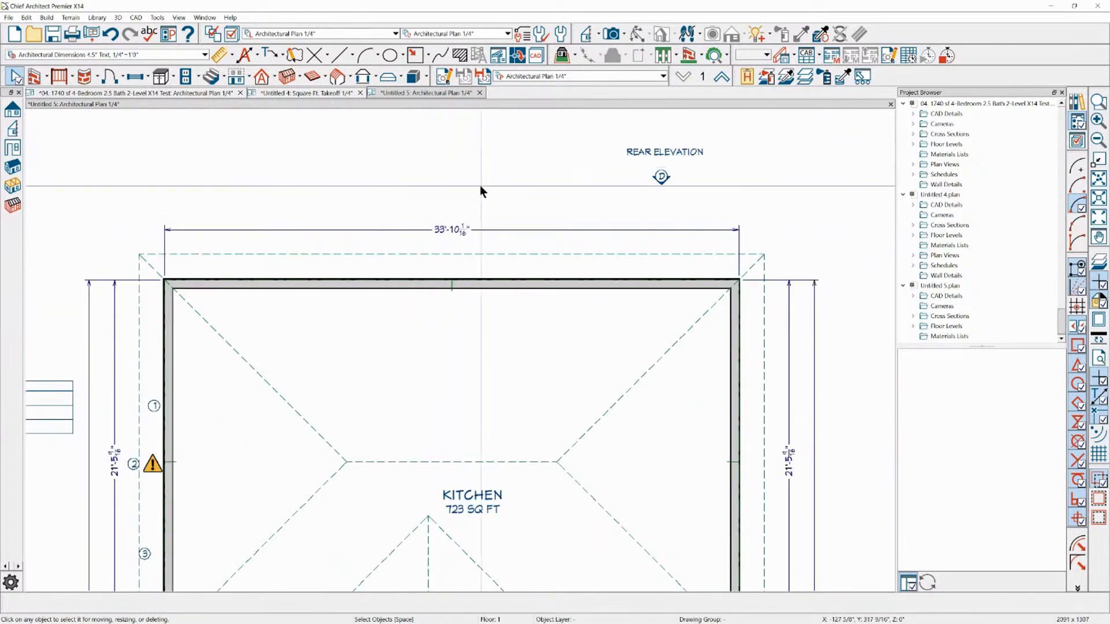
scroll(503, 205, "down", 1)
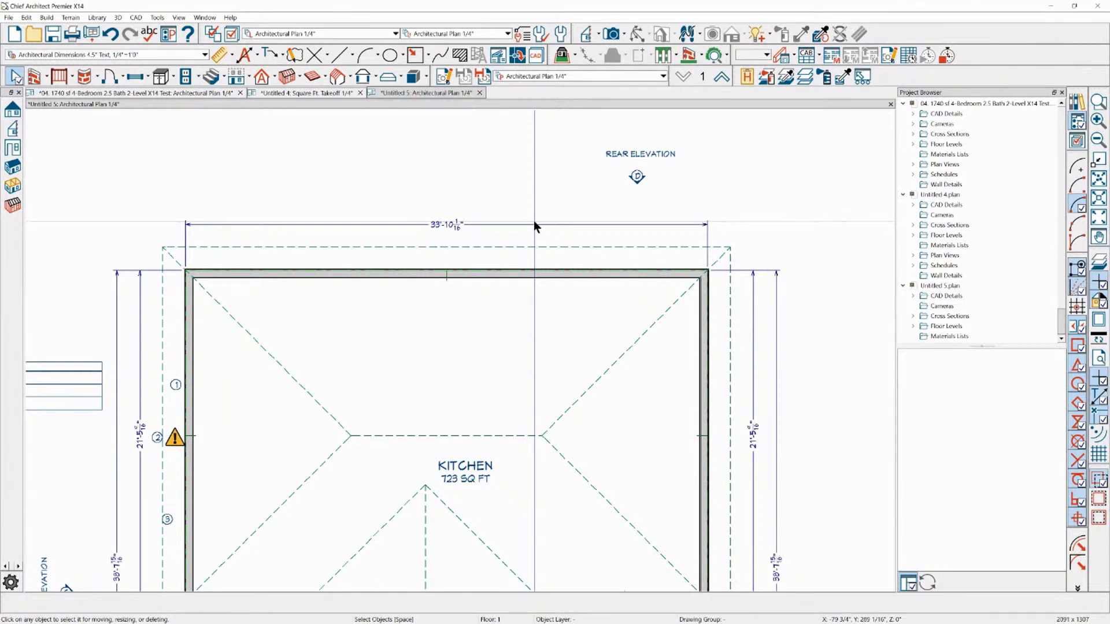
left_click(534, 223)
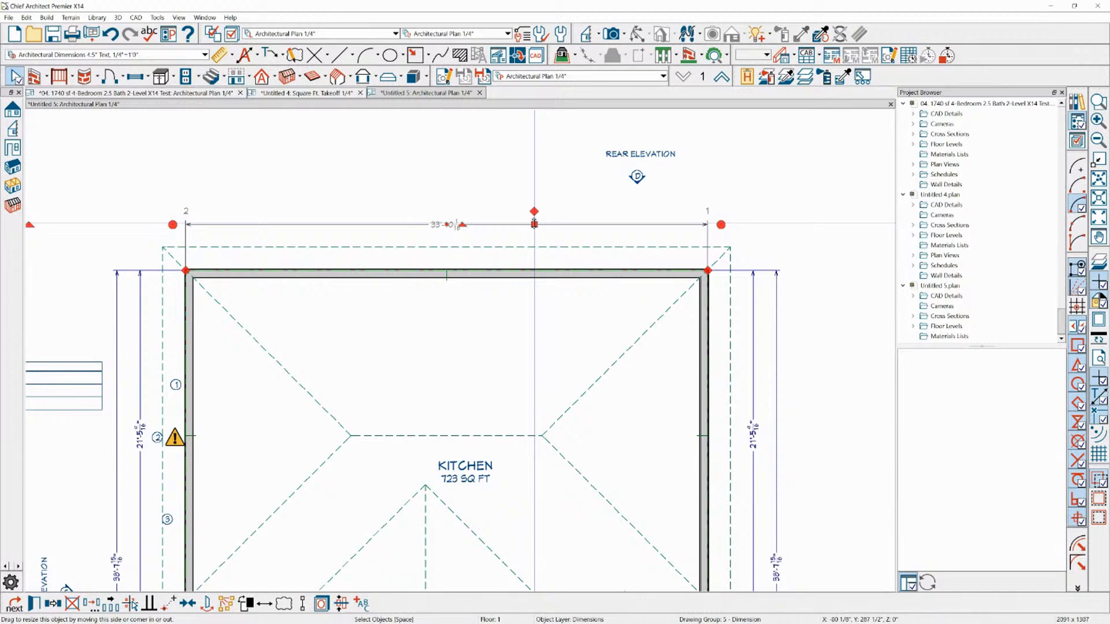
scroll(792, 199, "down", 1)
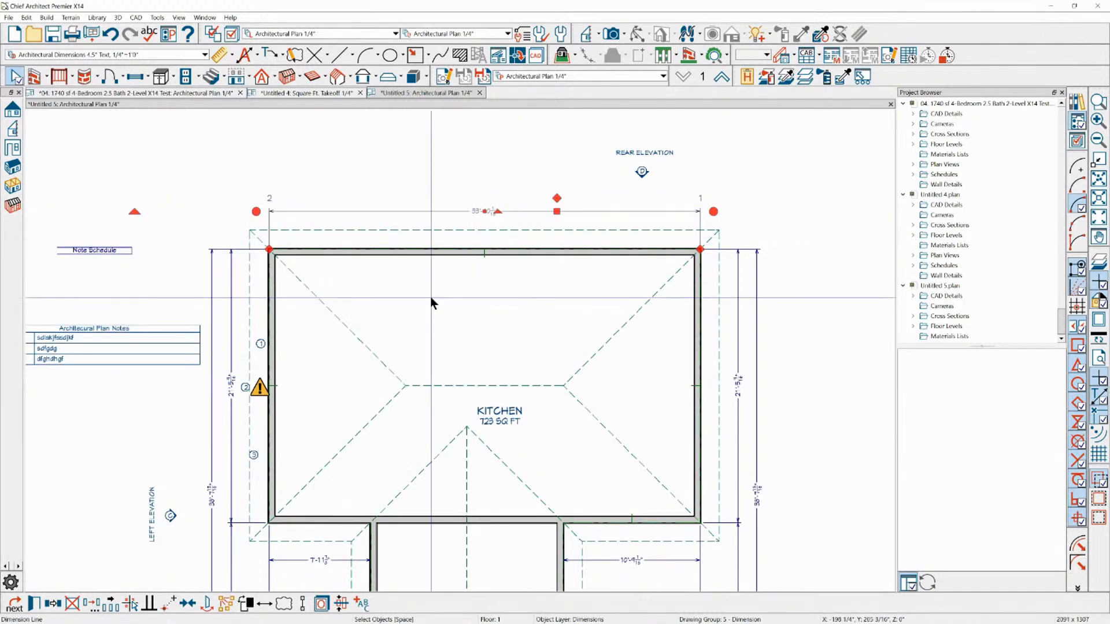
scroll(431, 296, "down", 1)
scroll(245, 252, "up", 1)
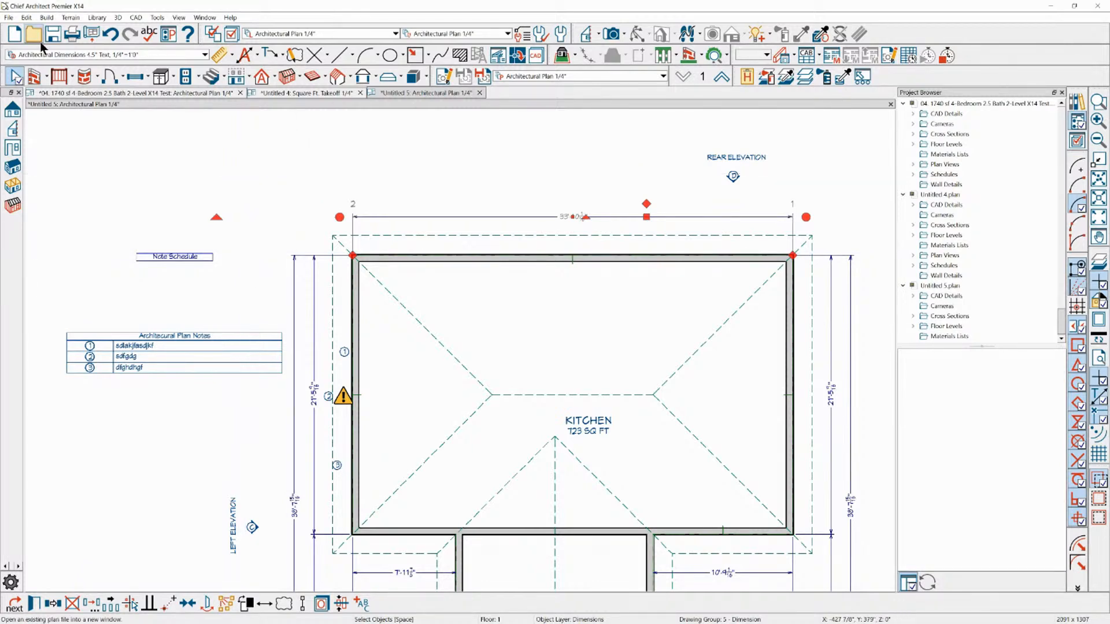
left_click(9, 16)
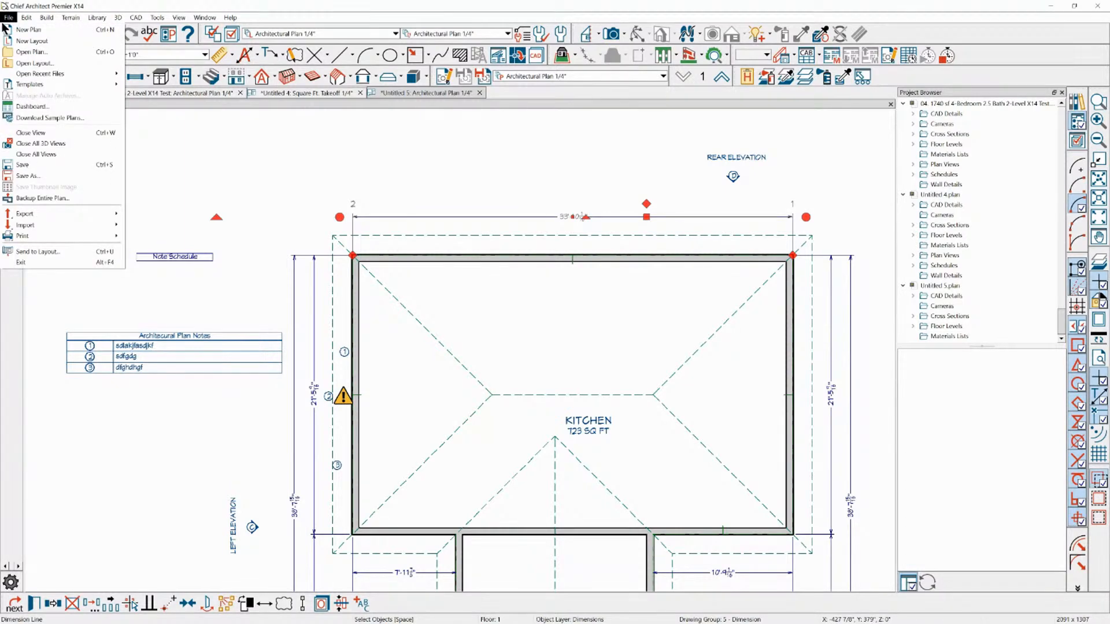
mouse_move(52, 78)
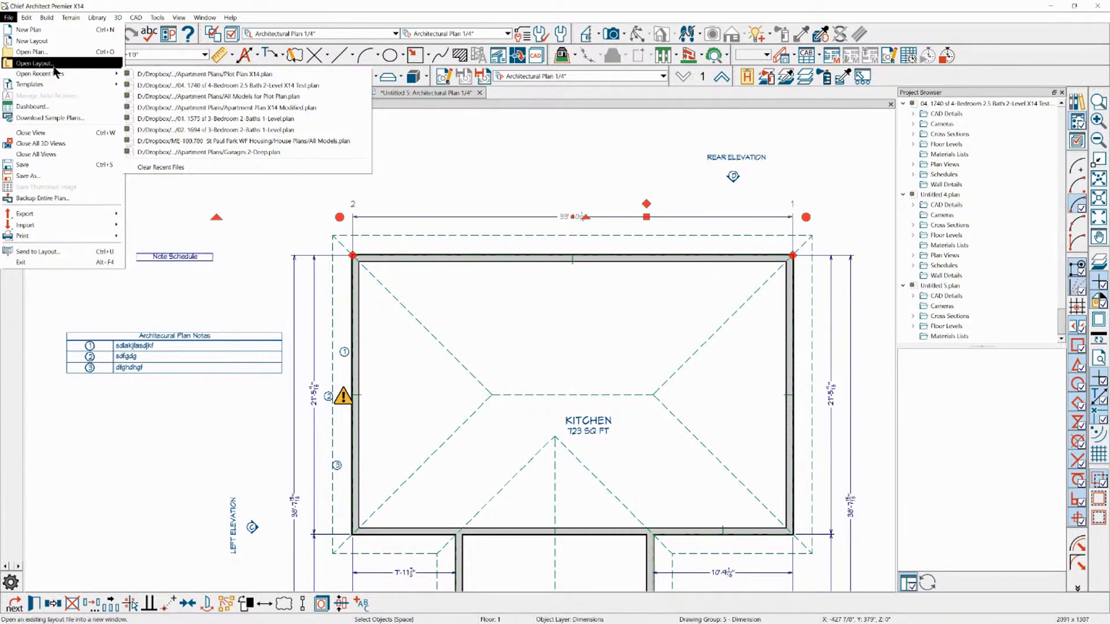
left_click(51, 63)
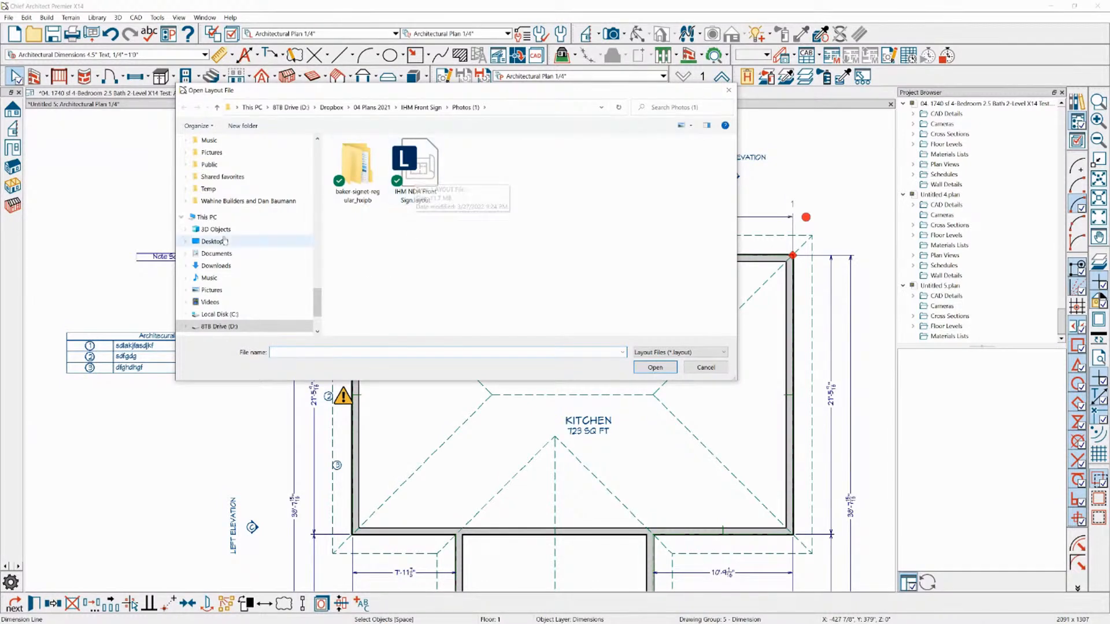
scroll(249, 255, "down", 2)
left_click(705, 368)
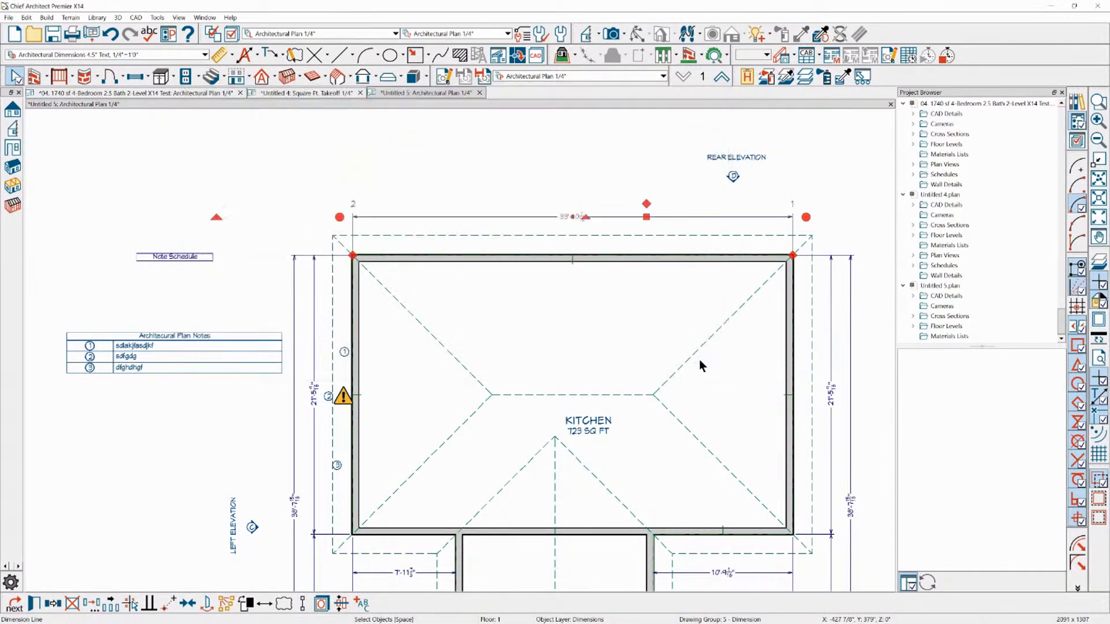
Create a full camera view inside the Kitchen, looking toward its upper-left corner on the plan
scroll(321, 260, "down", 2)
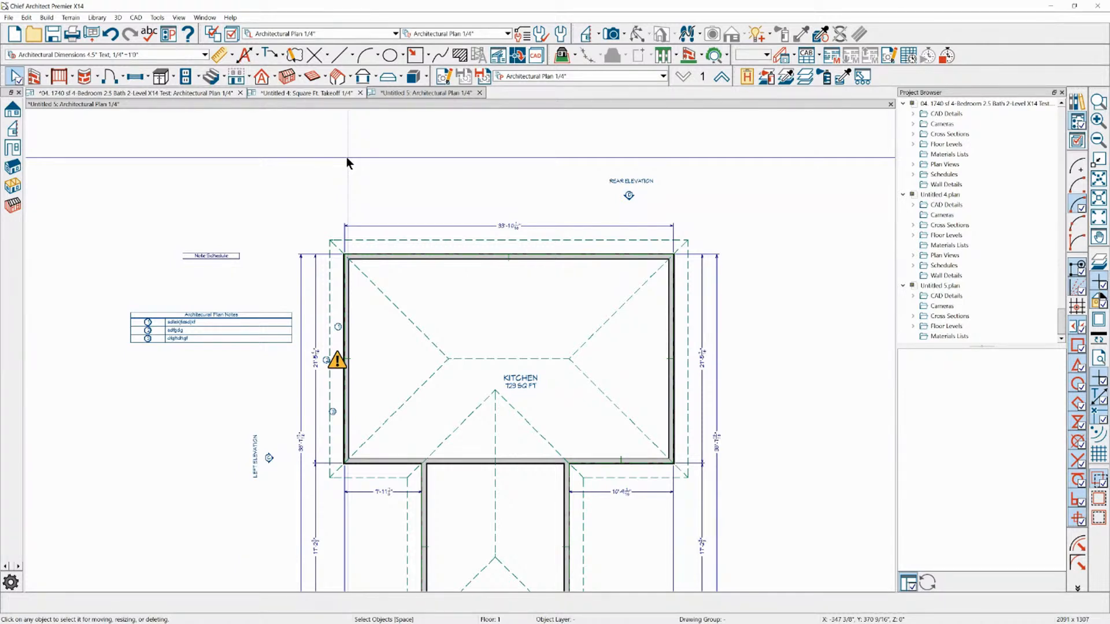
scroll(266, 134, "down", 1)
scroll(438, 324, "up", 2)
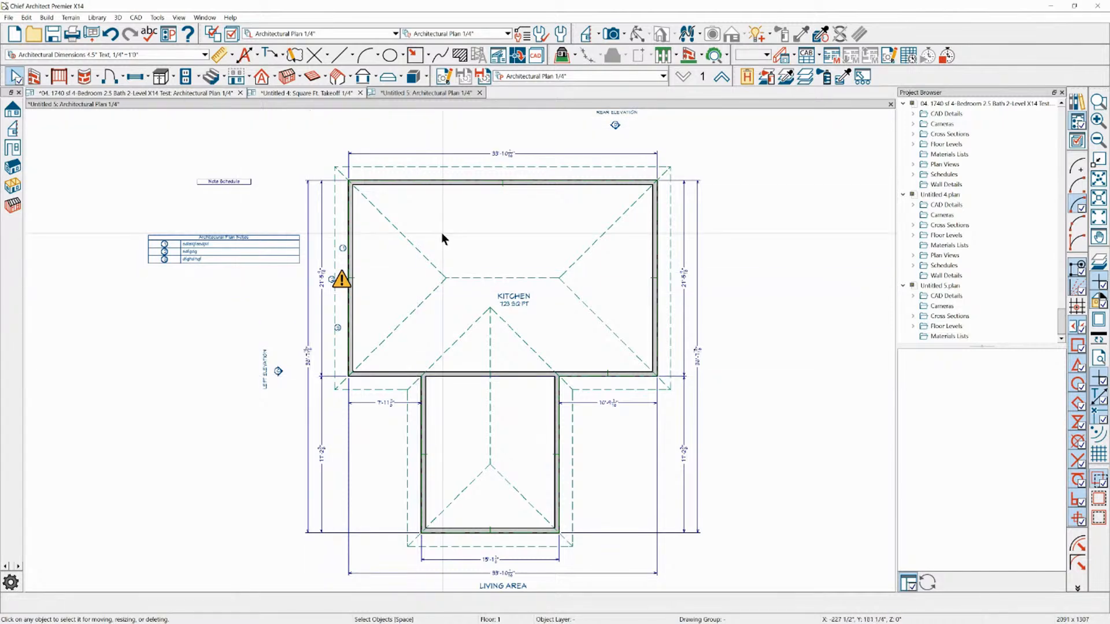
scroll(442, 232, "up", 2)
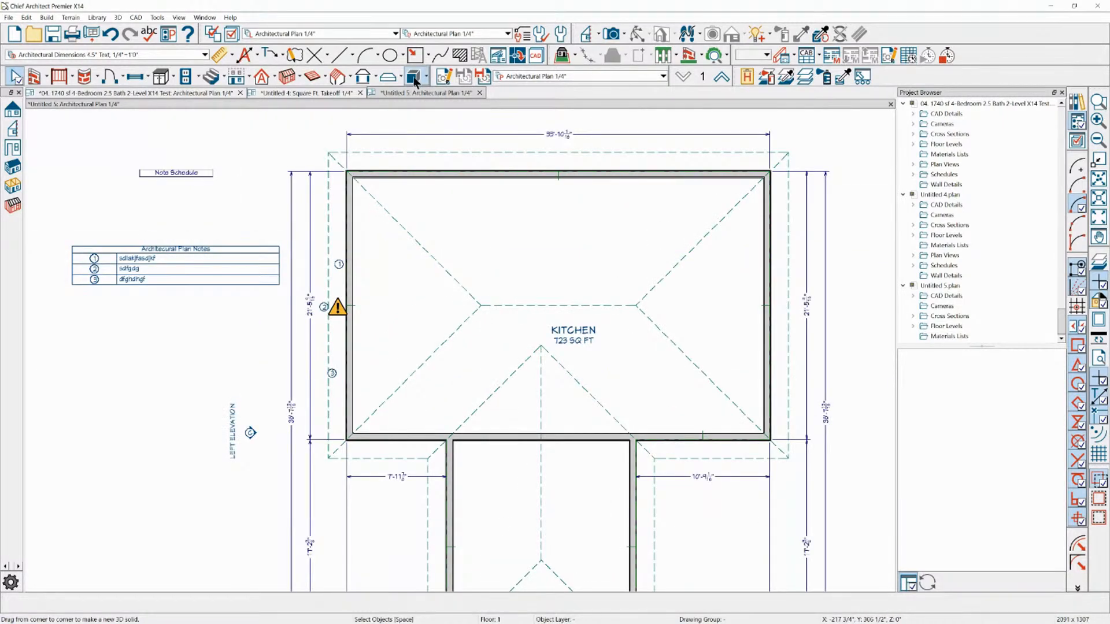
left_click(612, 33)
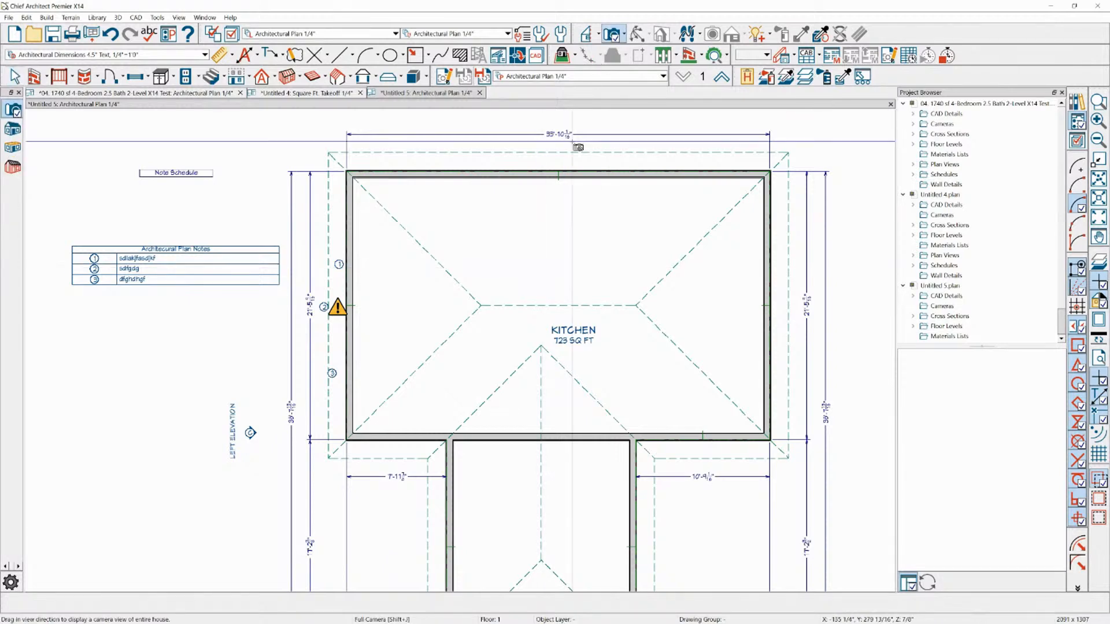
left_click_drag(643, 288, 592, 273)
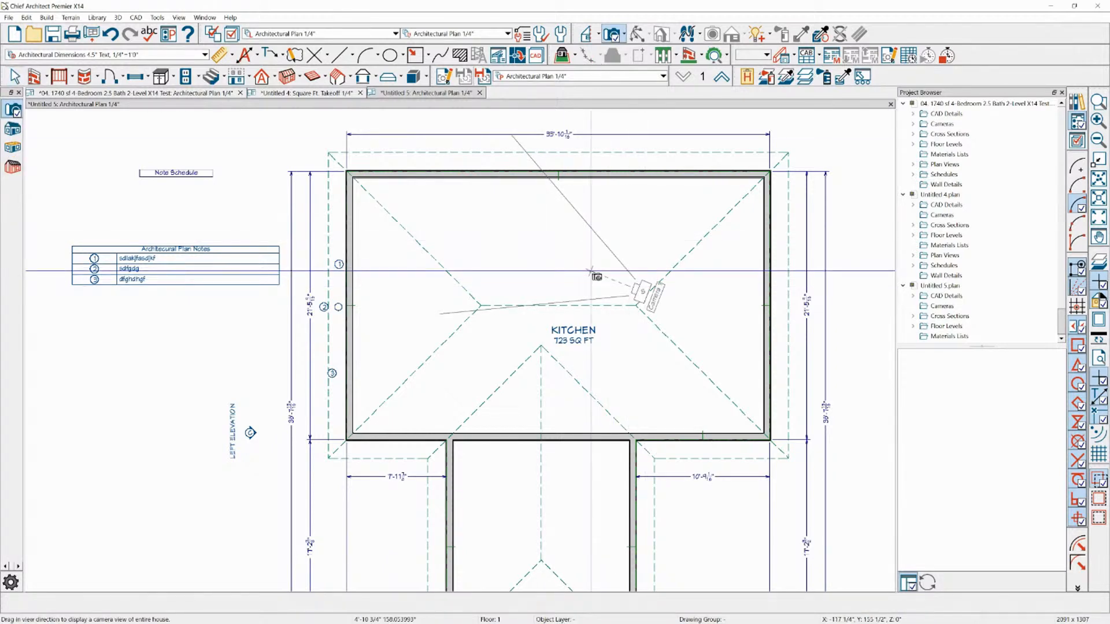
left_click_drag(597, 276, 596, 276)
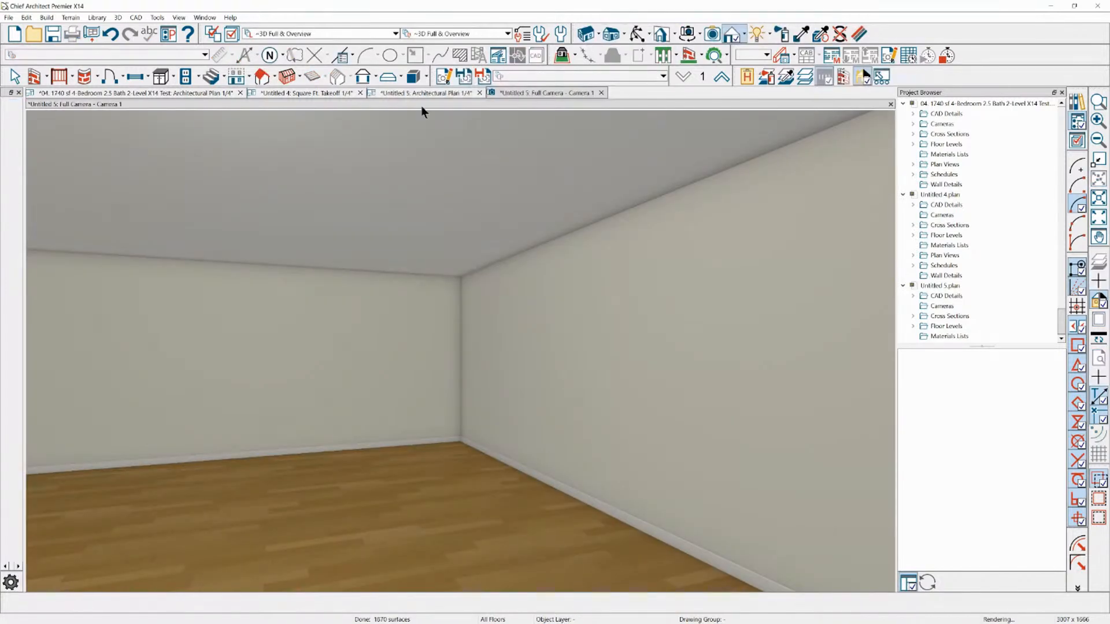
Draw a trial 3D box solid on the Kitchen floor near the wall corner and delete it
left_click(414, 77)
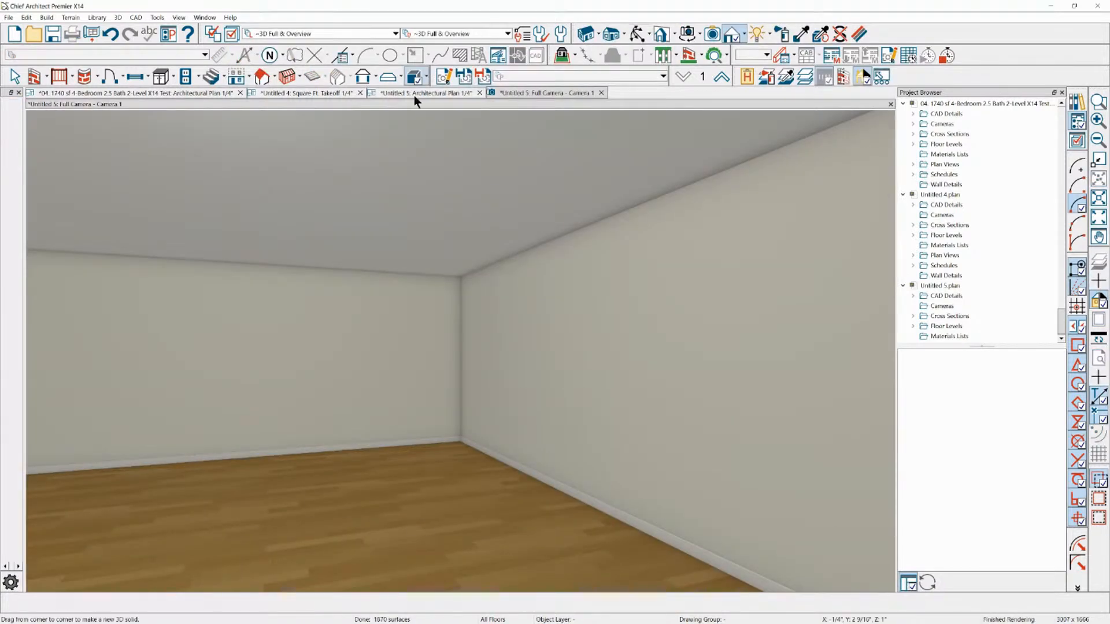
left_click_drag(434, 511, 435, 510)
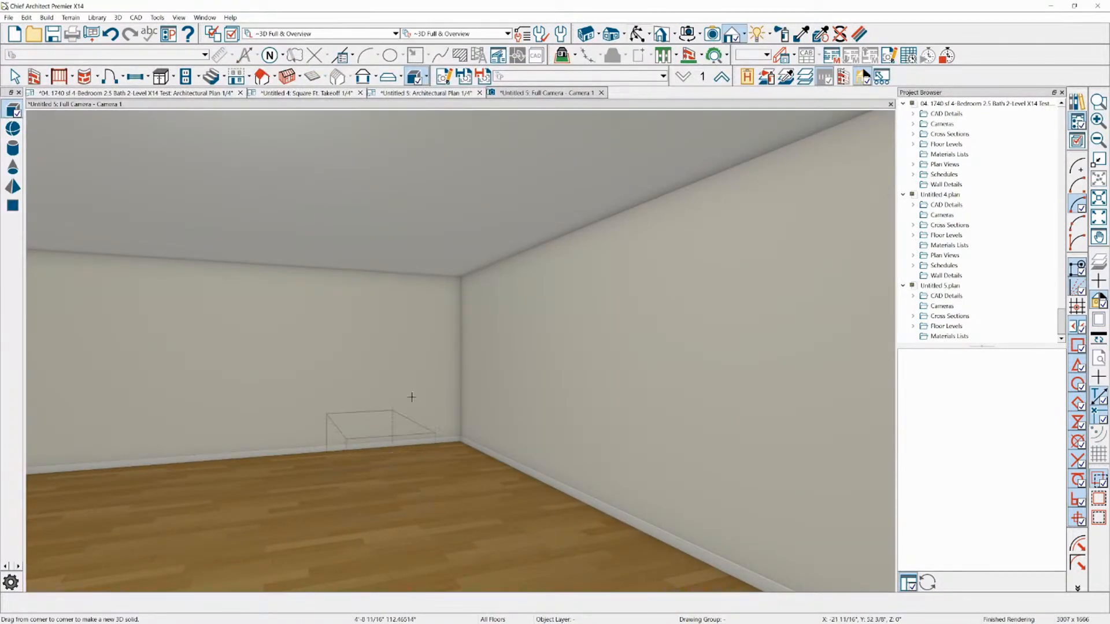
left_click(399, 444)
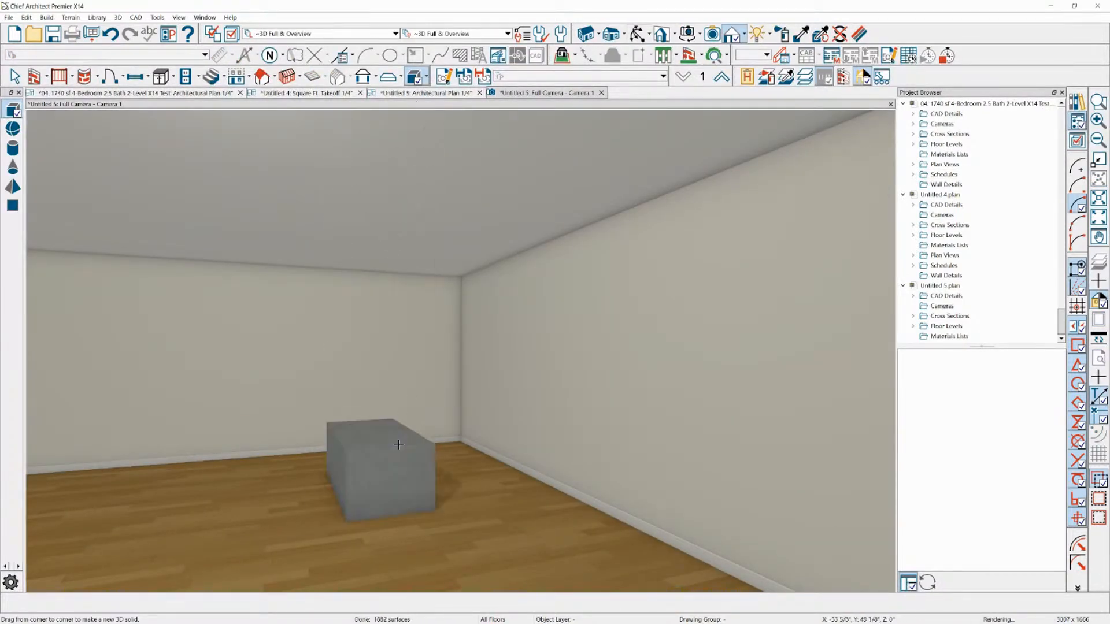
left_click(384, 479)
key("Delete")
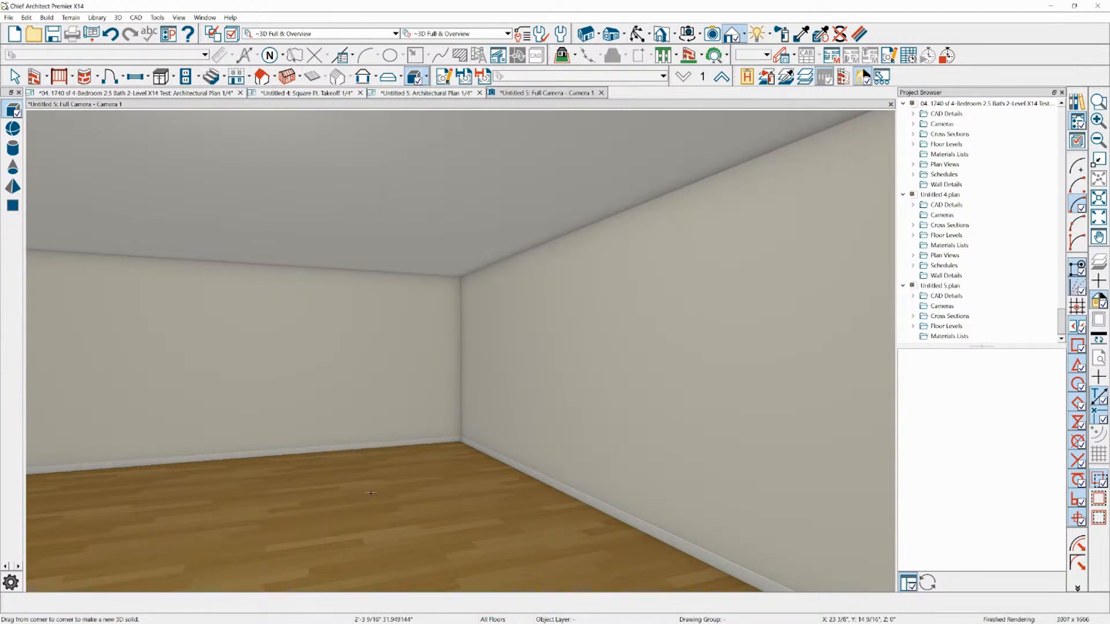
Draw a 3D box solid about 42 1/2" high on the Kitchen floor near the wall corner and select its top face
left_click_drag(440, 526, 424, 400)
left_click(400, 436)
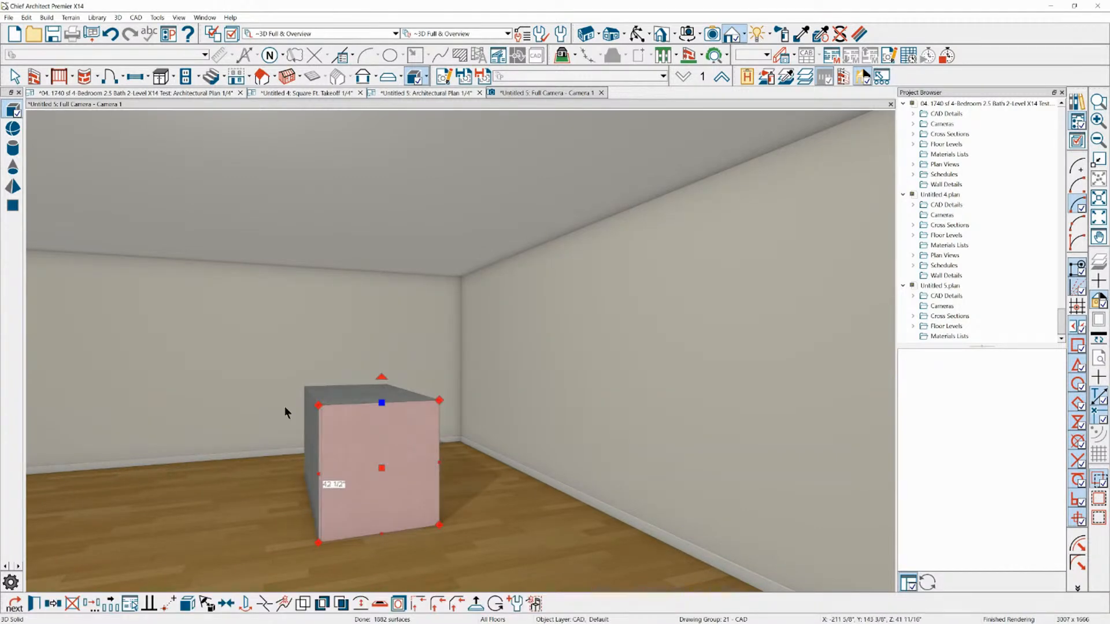
scroll(285, 405, "up", 5)
scroll(303, 386, "down", 3)
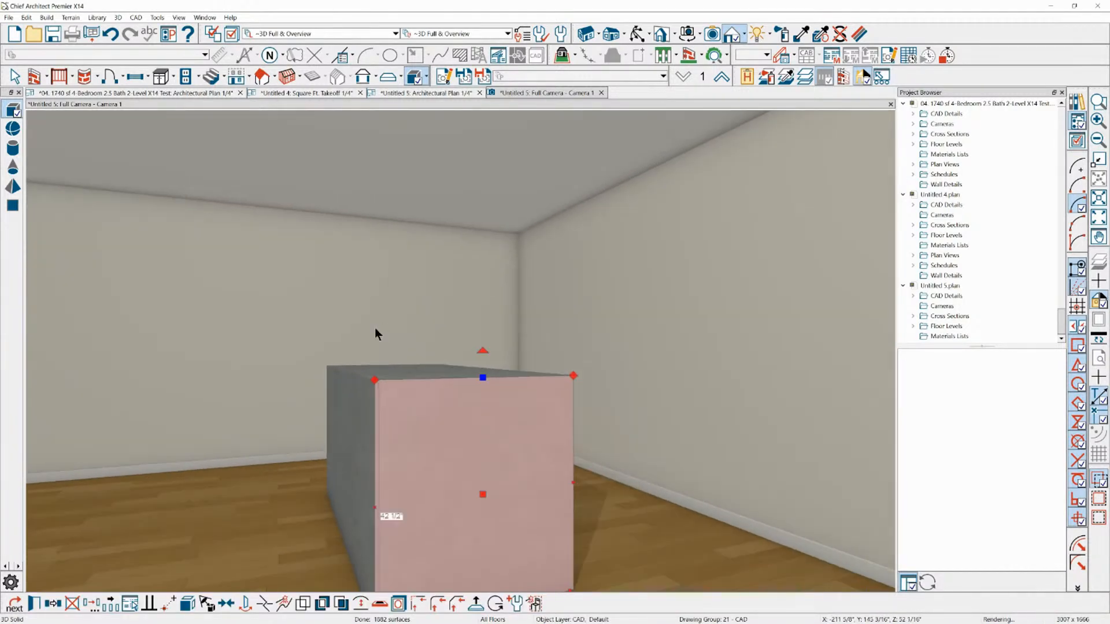
left_click(373, 378)
left_click(637, 34)
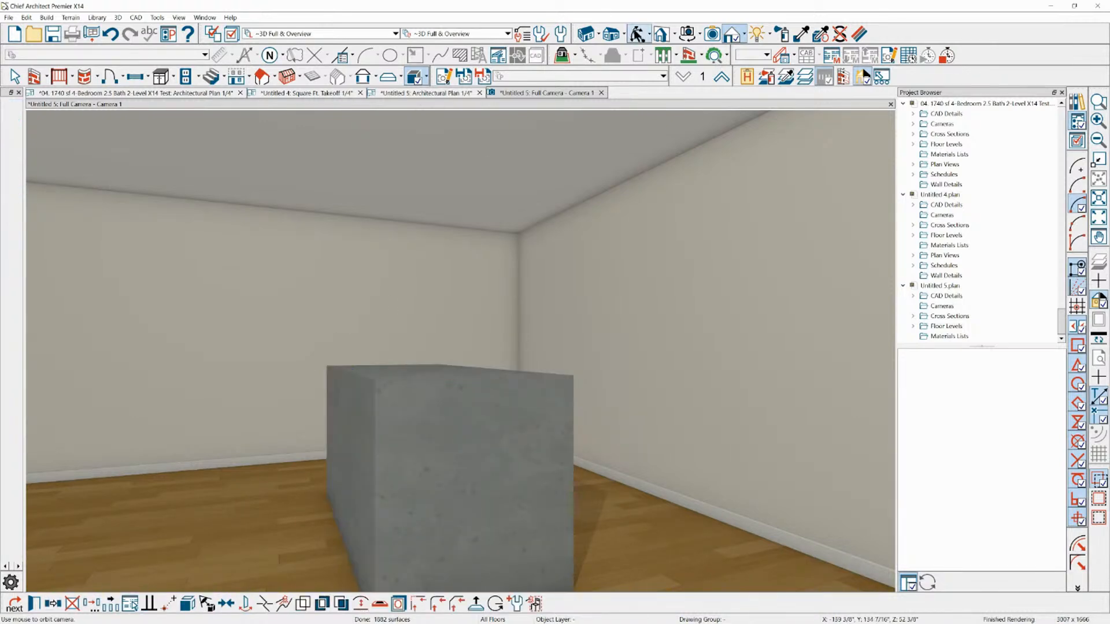
left_click_drag(521, 230, 366, 287)
left_click(381, 315)
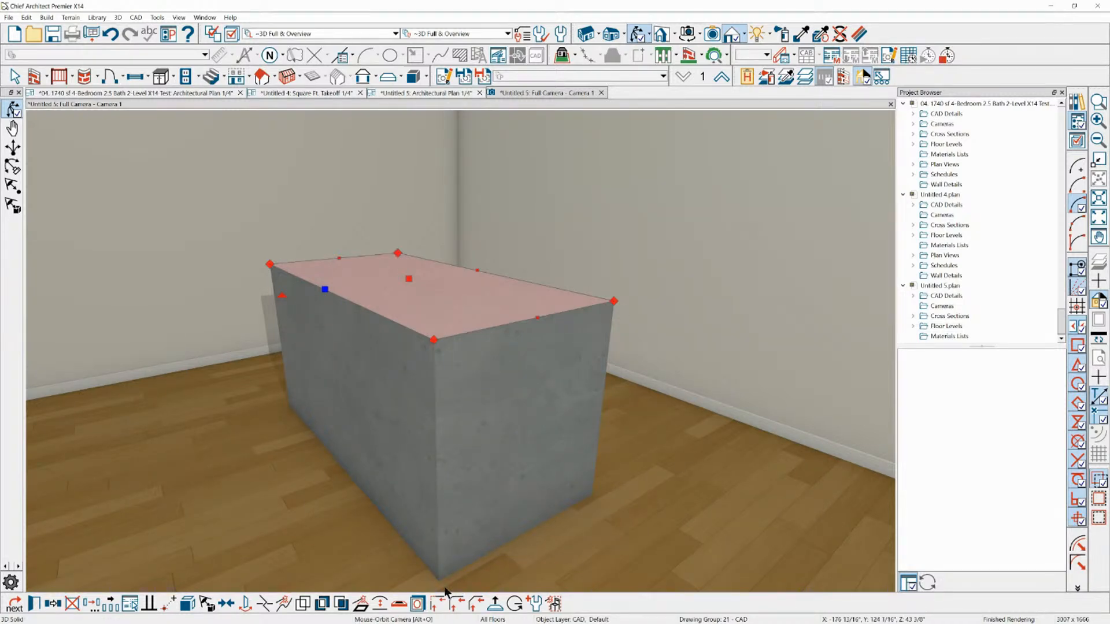
left_click(455, 604)
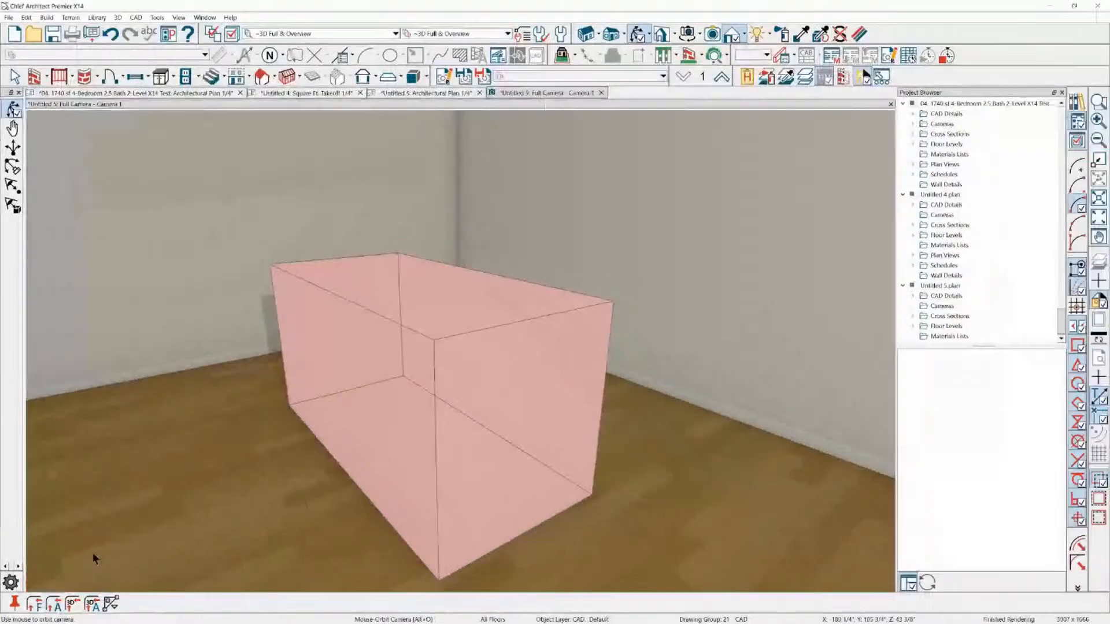
left_click(145, 583)
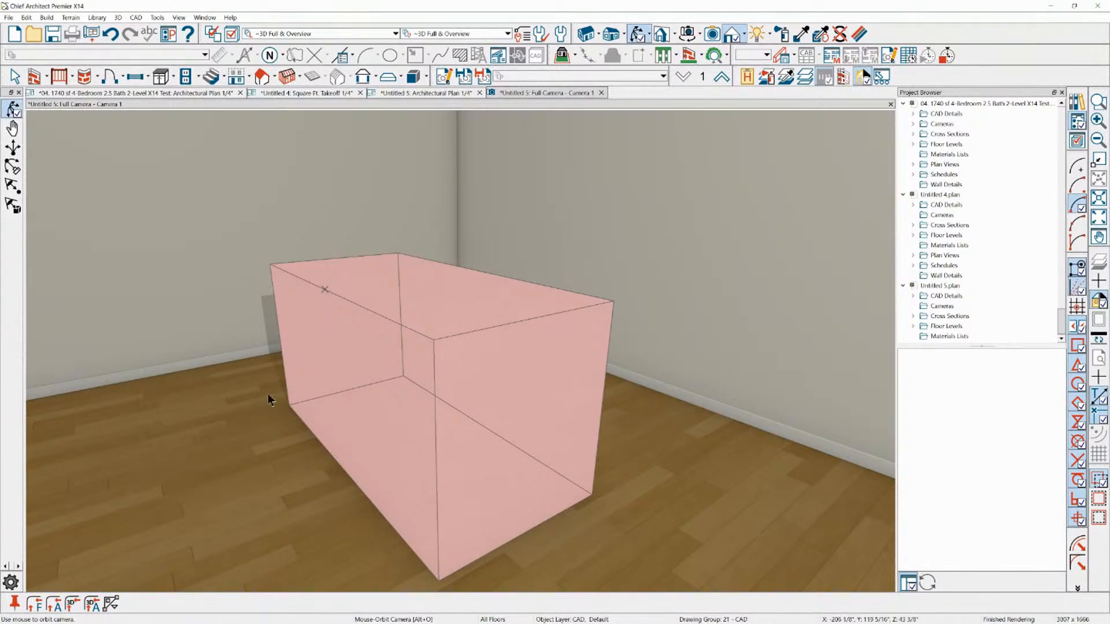
key("Escape")
key("Escape")
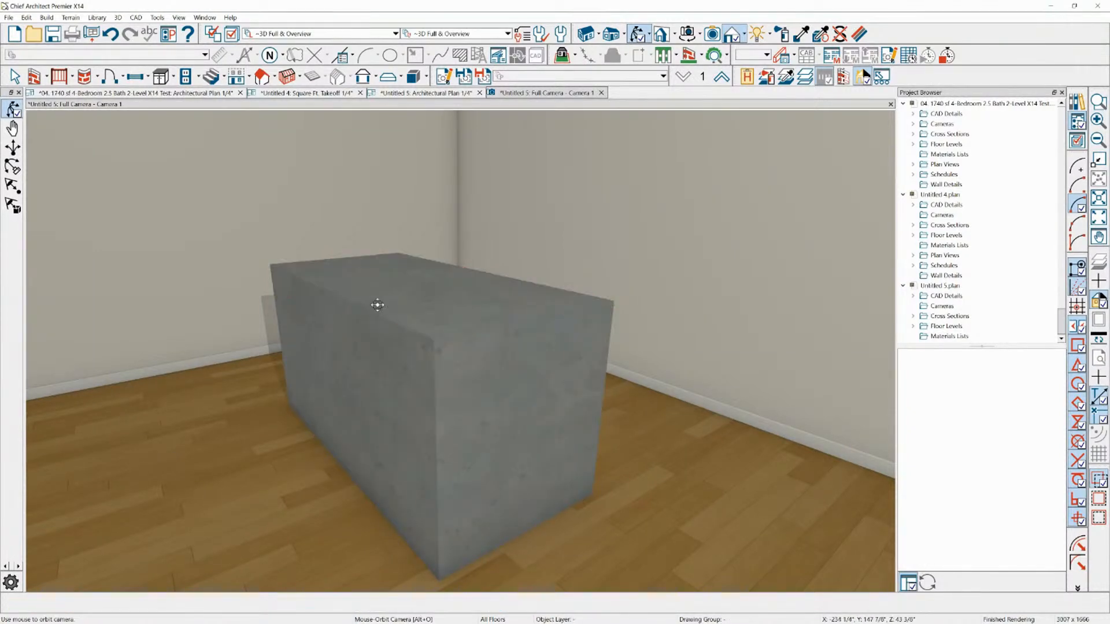
Start a fillet on the box solid from its top face and set the fillet radius
left_click_drag(280, 362, 362, 299)
left_click(367, 295)
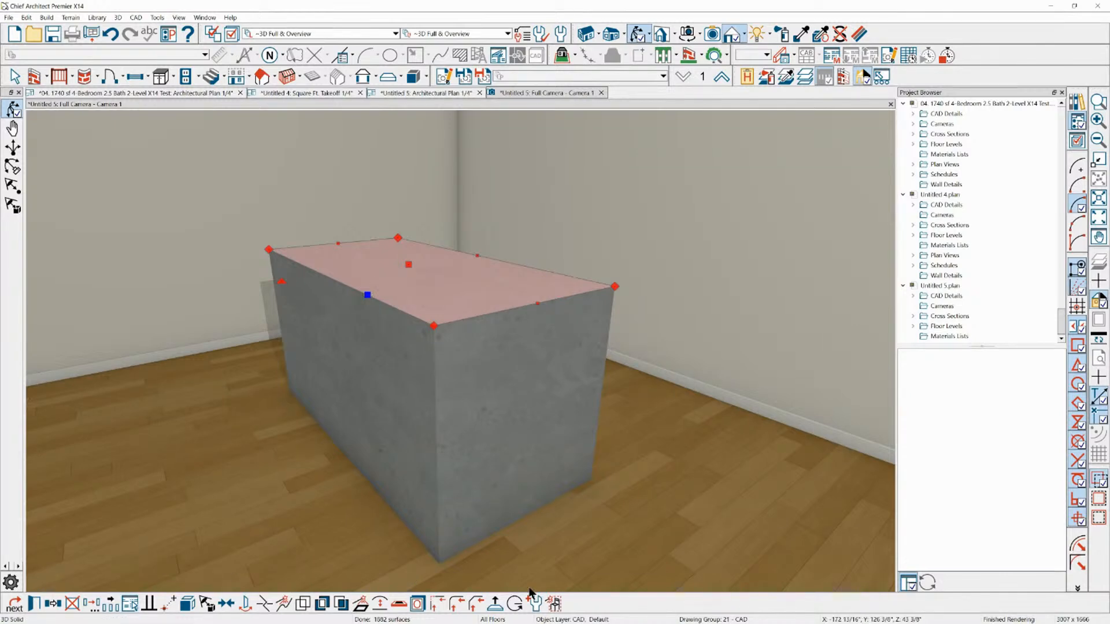
left_click(461, 603)
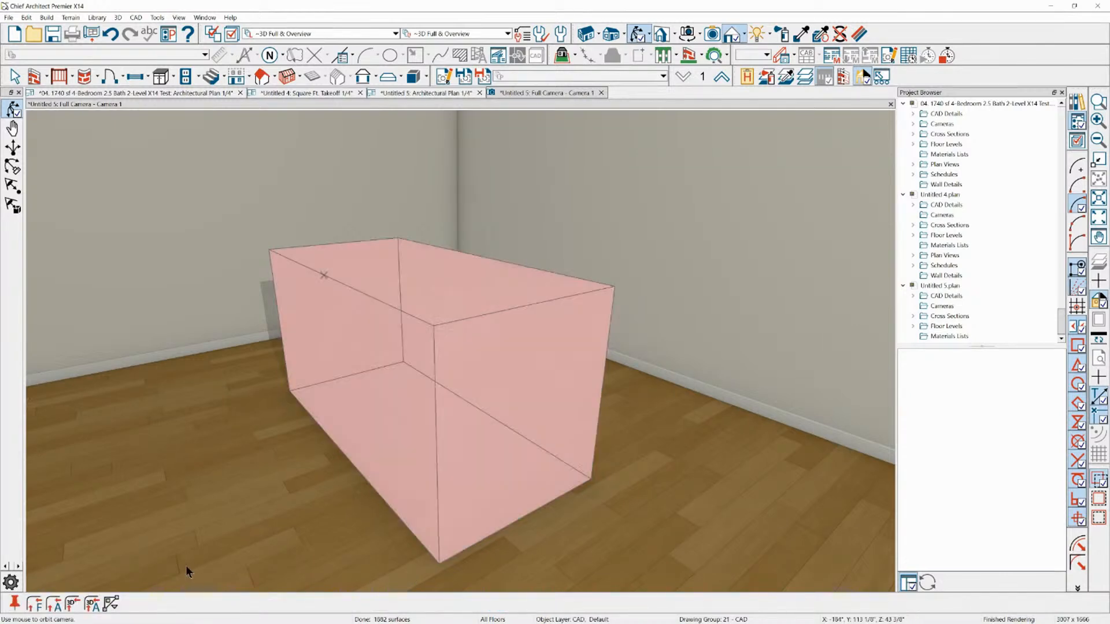
left_click(33, 604)
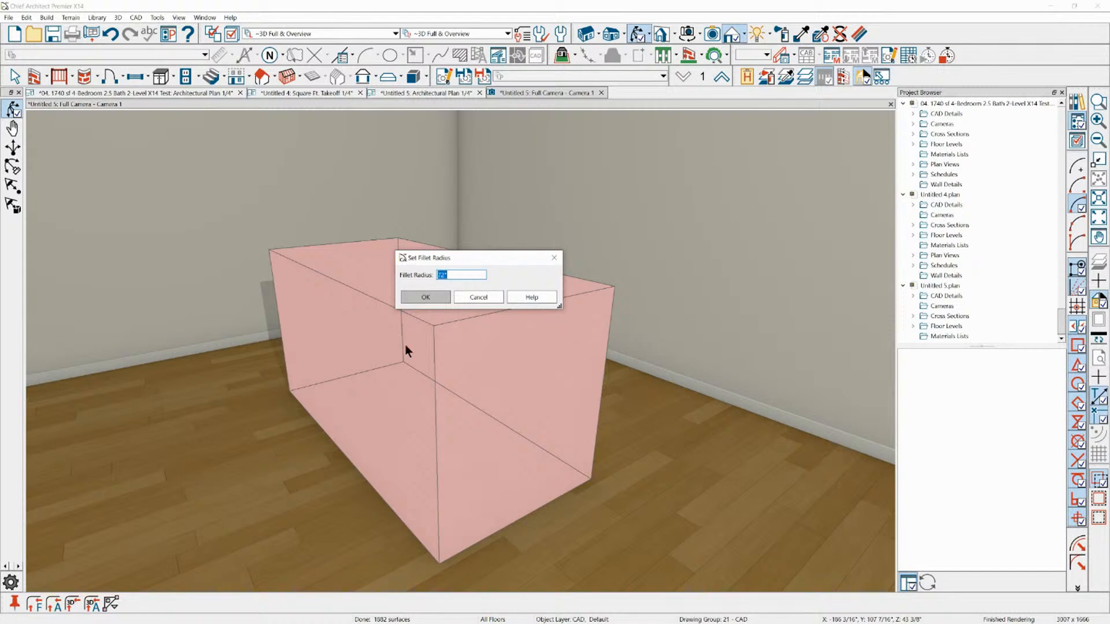
type("0")
left_click(425, 296)
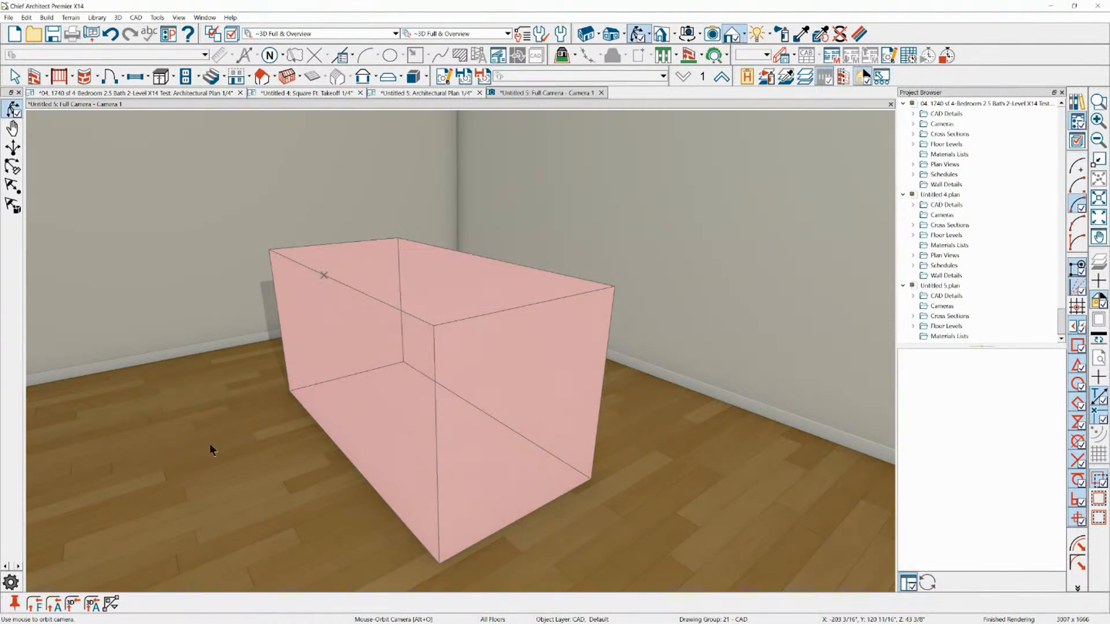
Apply 3D fillets to the long top edge, short top edge and vertical edge meeting at the box's front corner
left_click(72, 604)
left_click(355, 301)
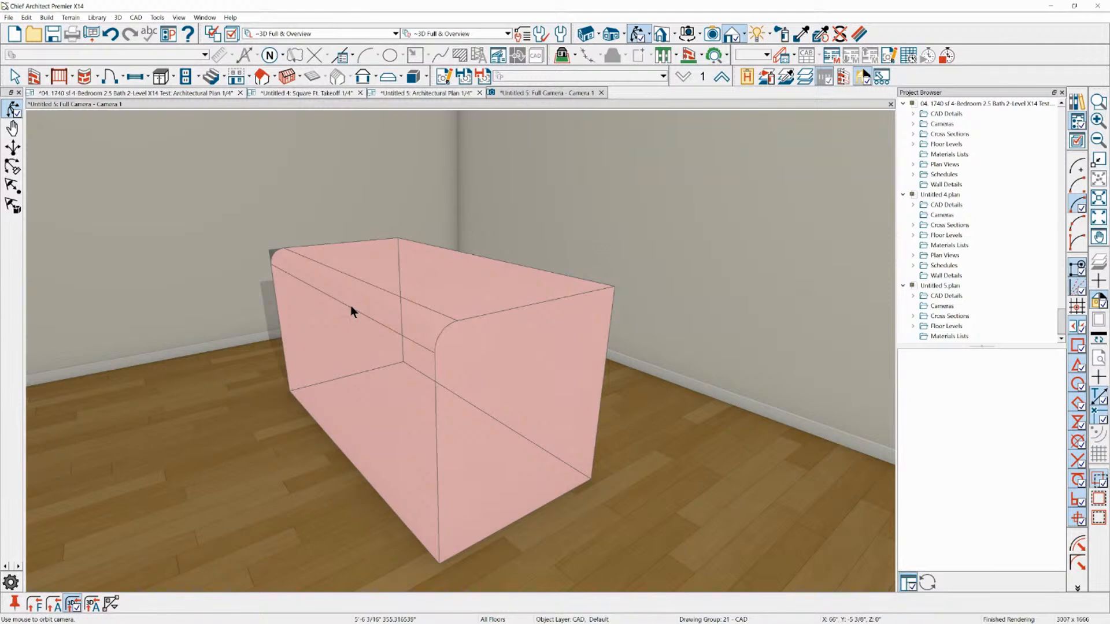
left_click(490, 320)
left_click(408, 321)
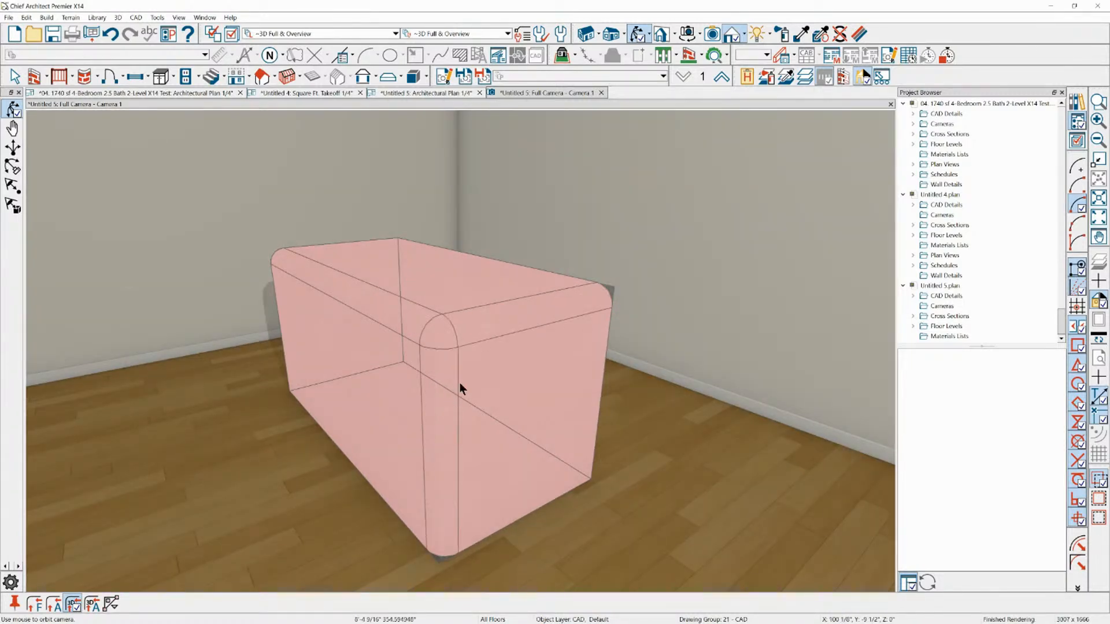
left_click(448, 391)
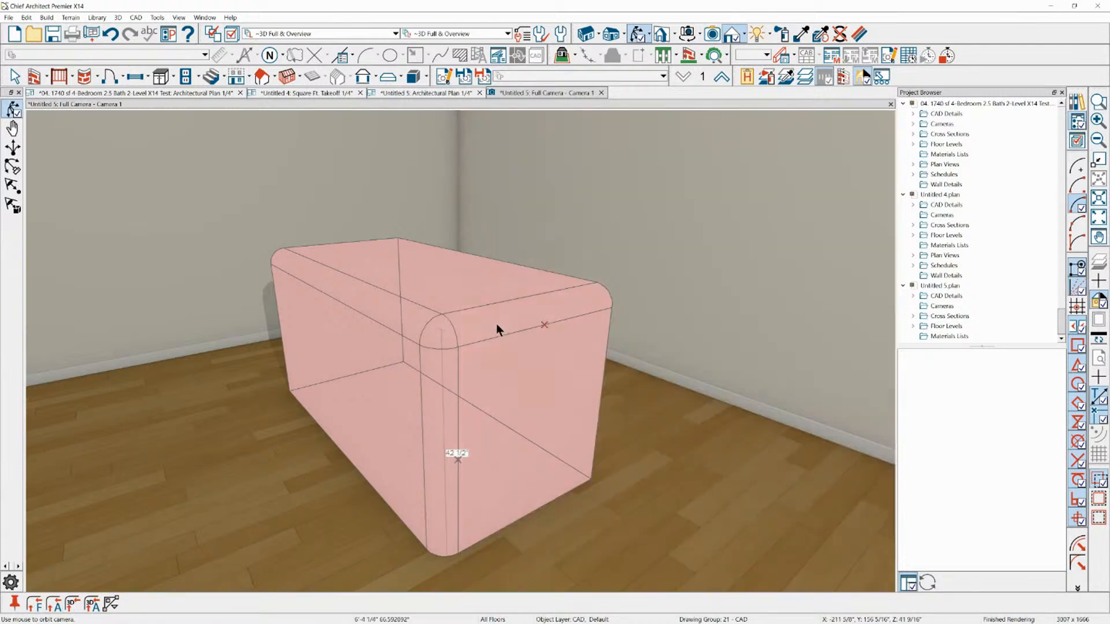
Examine the rounded top and vertical edges and the adjoining flat faces of the filleted box solid
key("space")
left_click(637, 34)
left_click_drag(615, 210, 560, 233)
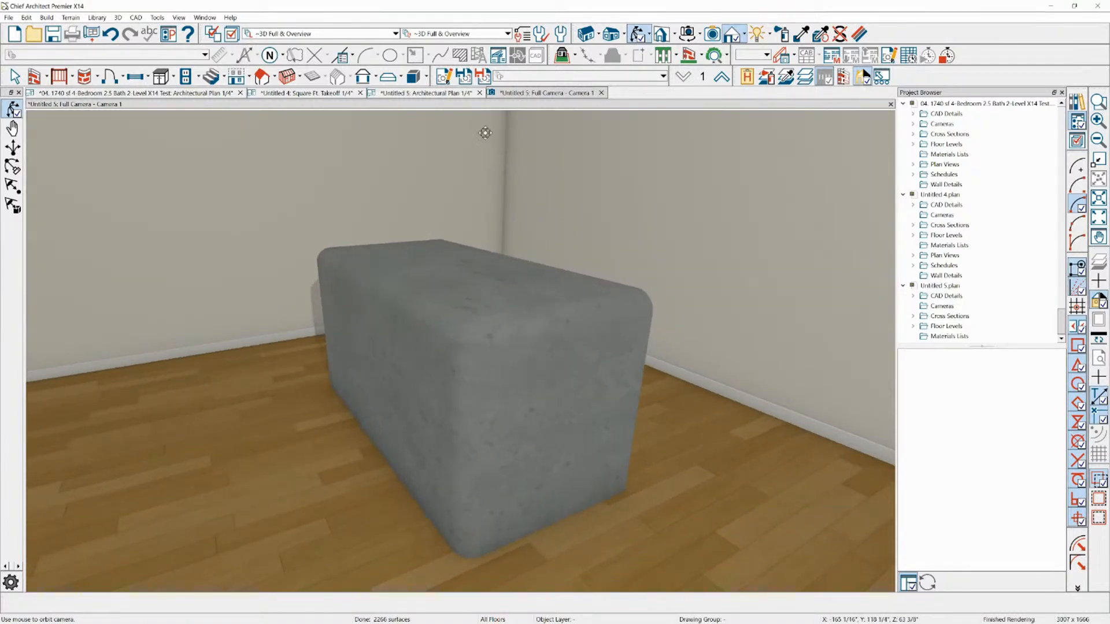
left_click(500, 416)
left_click(484, 413)
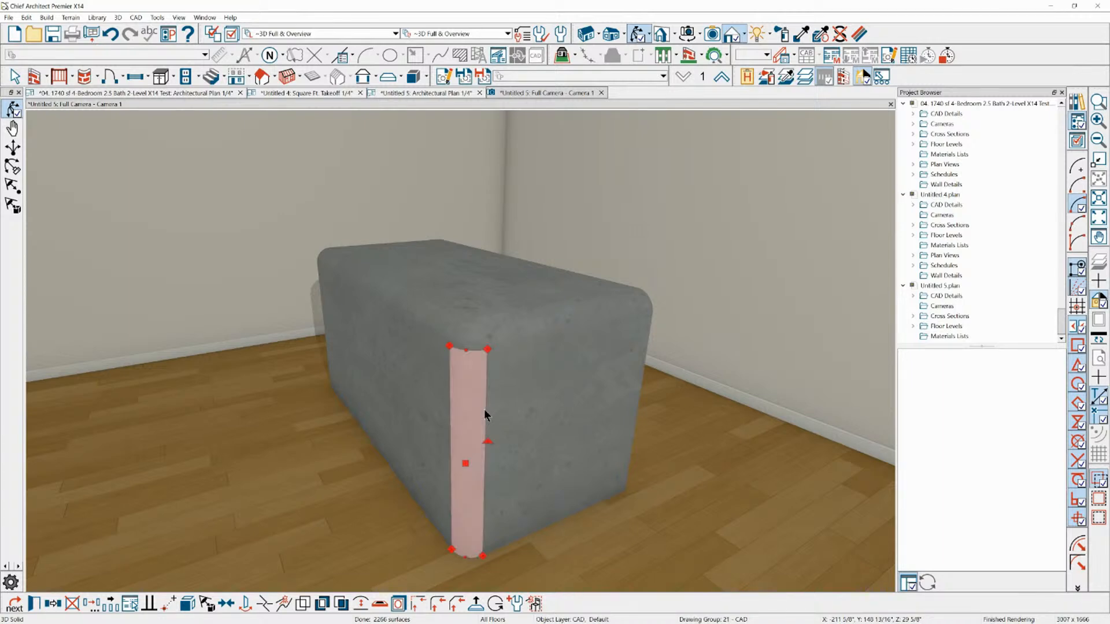
left_click(498, 391)
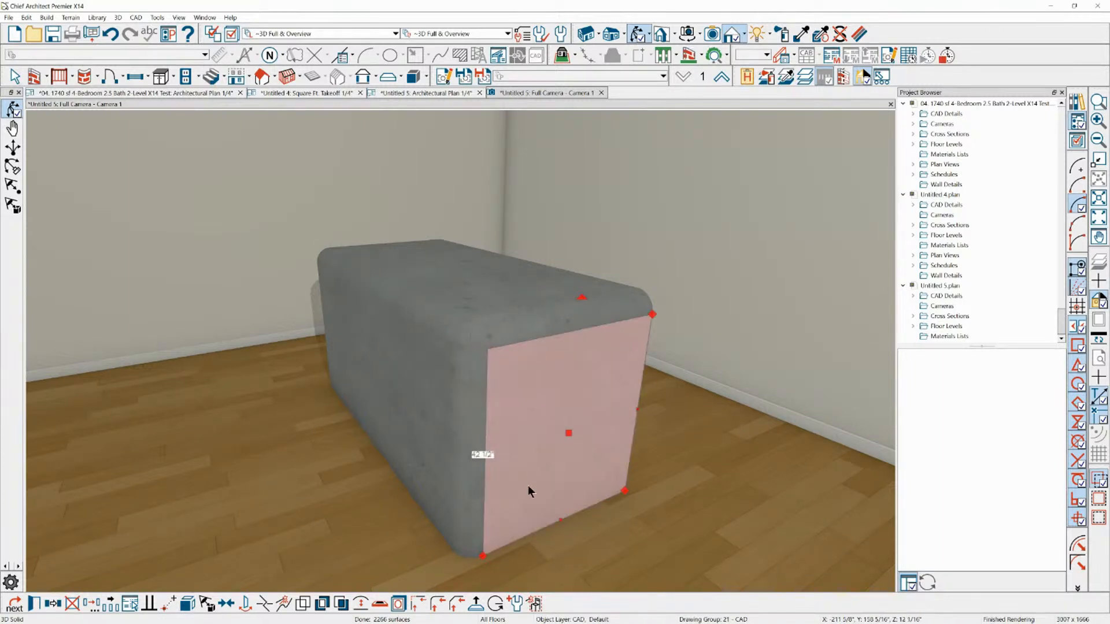
left_click(561, 304)
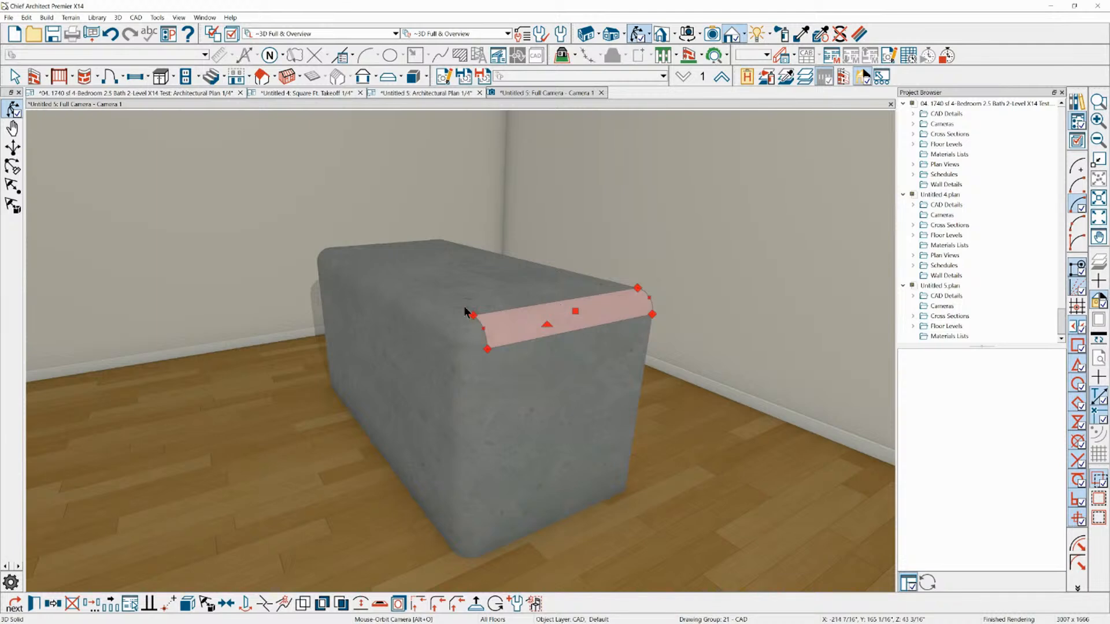
left_click(386, 323)
left_click(388, 312)
left_click(408, 288)
left_click(399, 290)
left_click(414, 292)
left_click(454, 318)
left_click(483, 410)
left_click(505, 419)
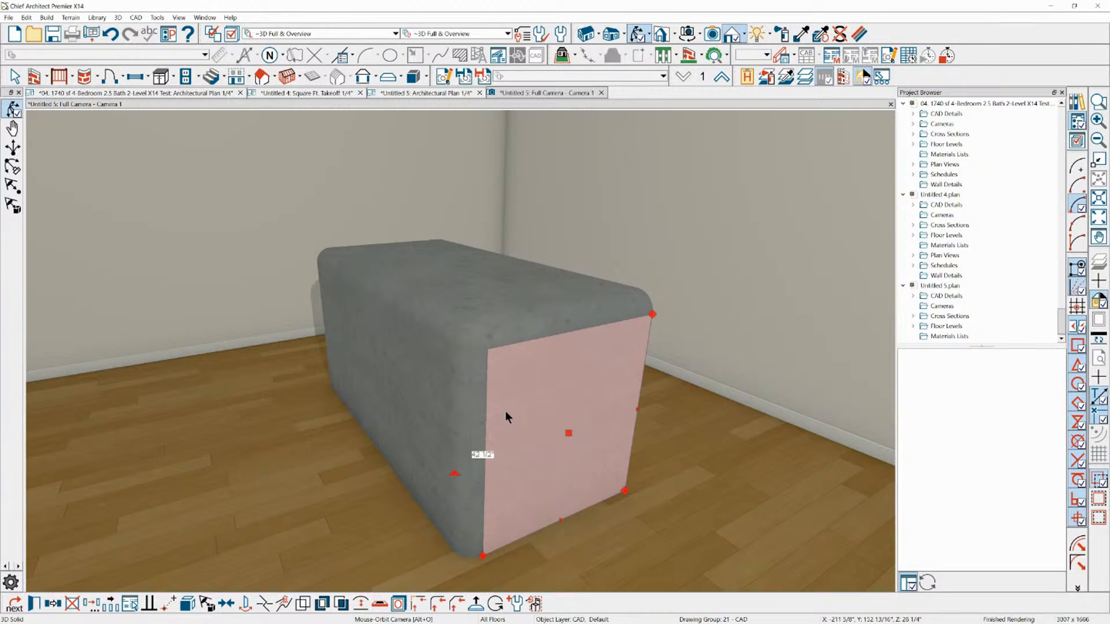
Increase the overall height of the filleted box solid and inspect its rounded edges and side faces
double_click(504, 386)
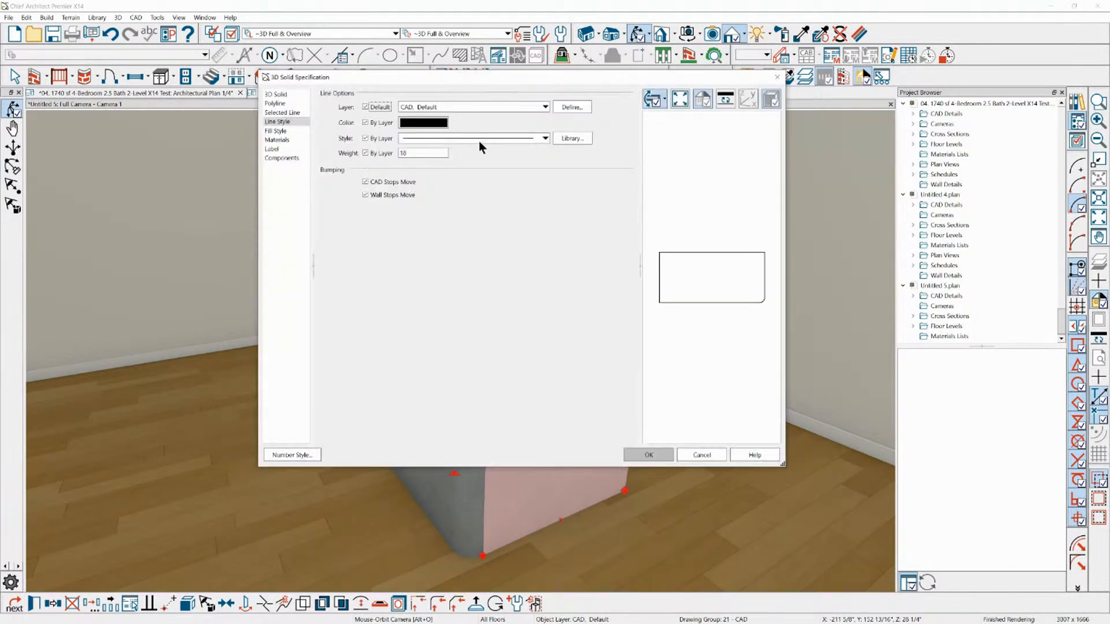
left_click(289, 95)
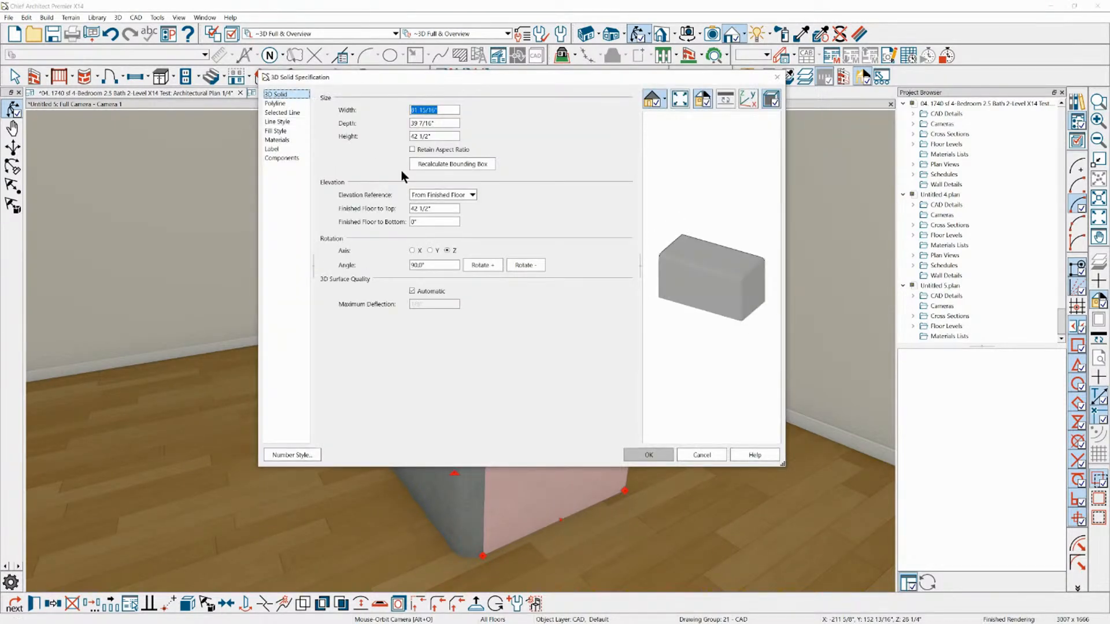
left_click_drag(447, 136, 341, 118)
type("9")
key("Return")
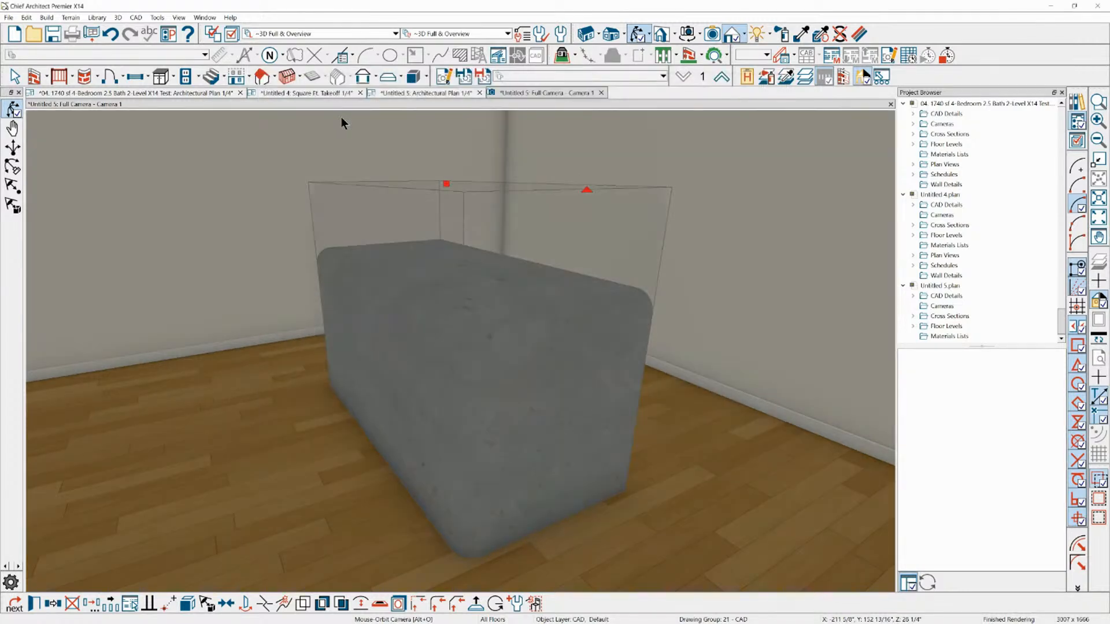
left_click_drag(515, 118, 477, 237)
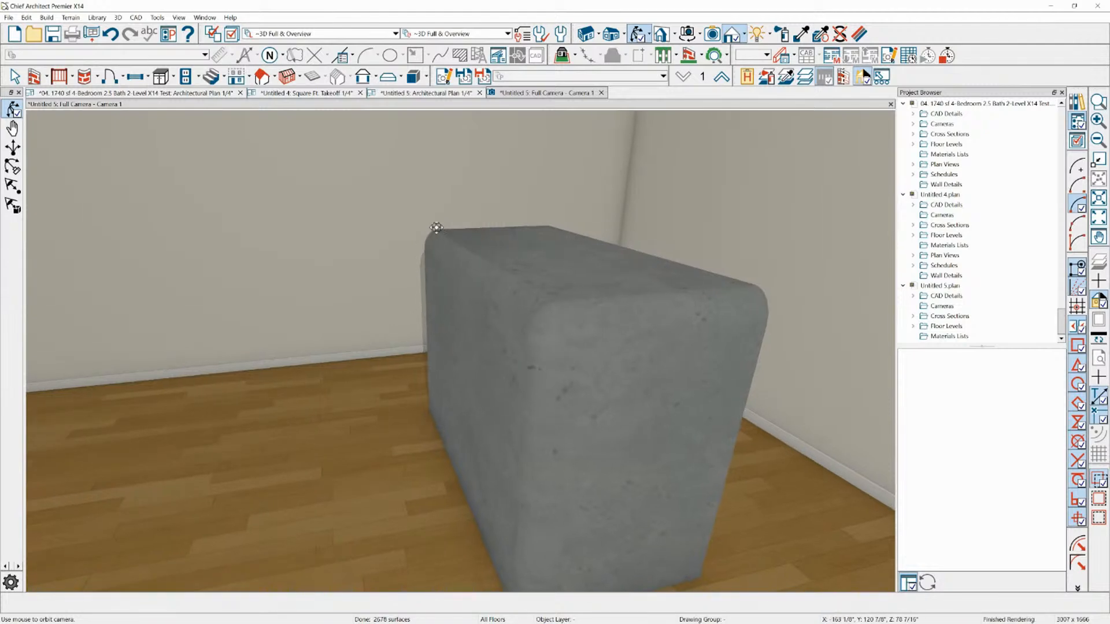
scroll(538, 231, "down", 3)
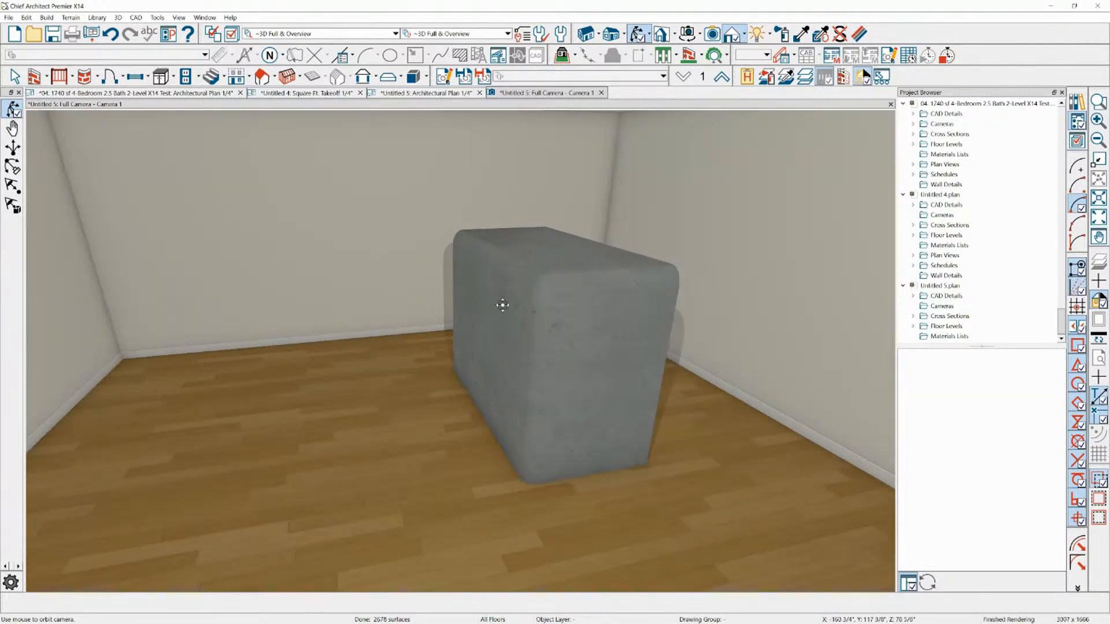
left_click_drag(500, 304, 543, 300)
left_click(472, 306)
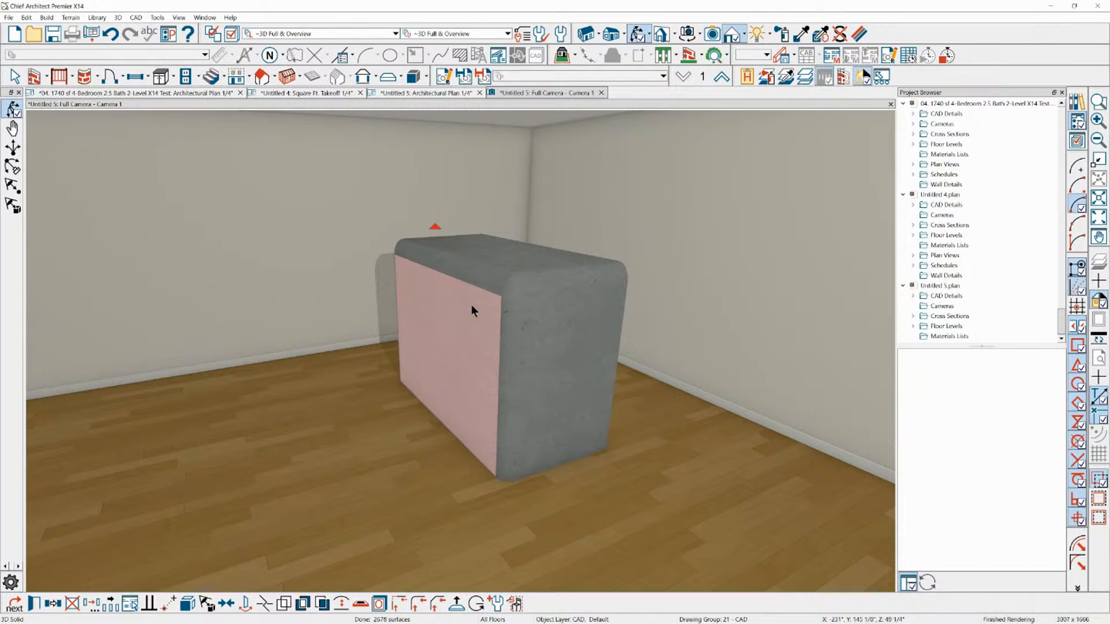
left_click(495, 348)
In the 1740 sf 4-Bedroom plan, draw a custom countertop about 8'-3" by 4'-1" in the open area beyond the patio
left_click(168, 95)
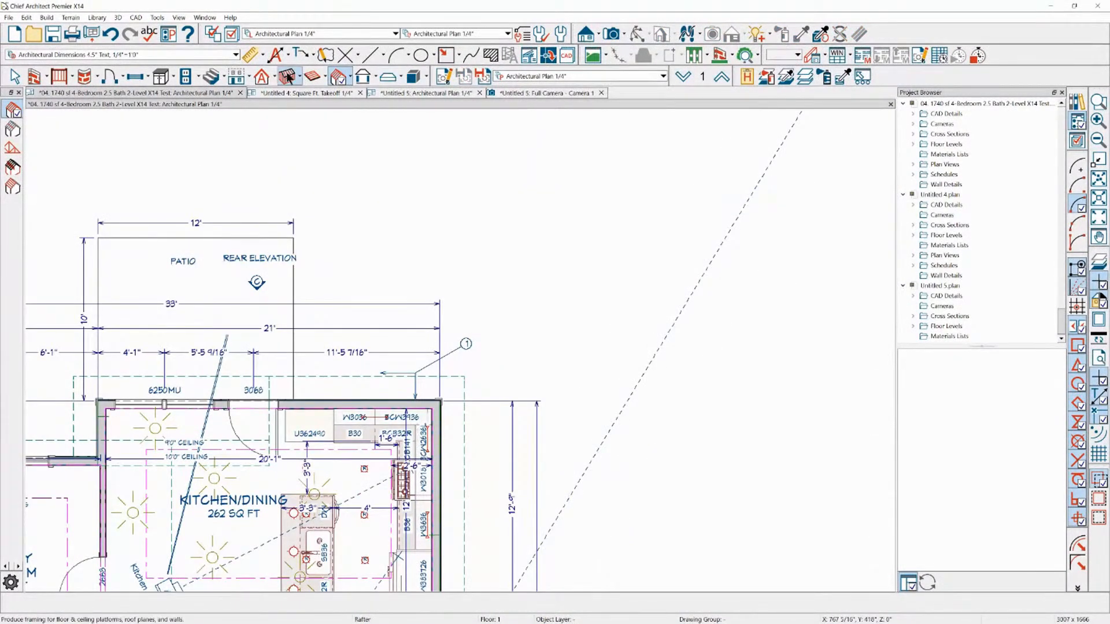
left_click(153, 77)
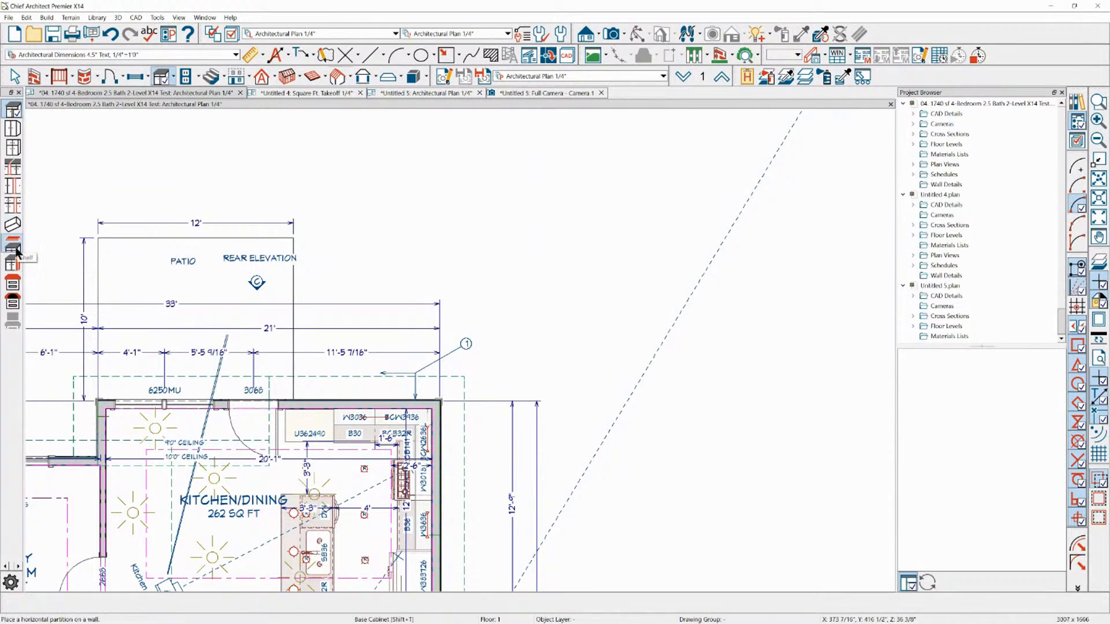
left_click(13, 284)
left_click(14, 247)
left_click(12, 301)
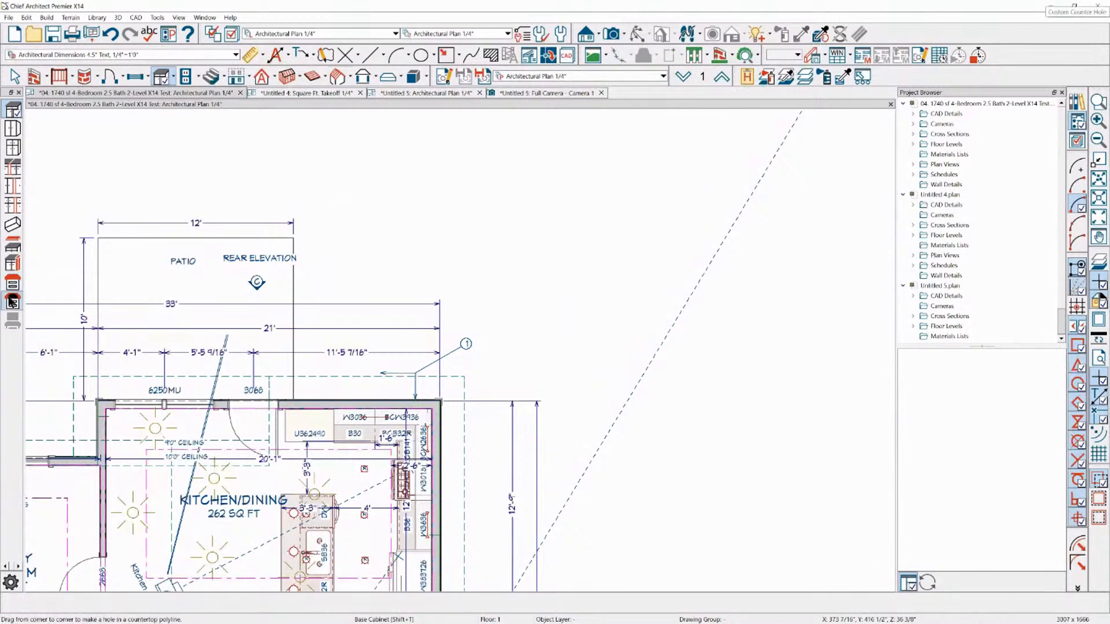
left_click(13, 283)
left_click_drag(508, 227, 640, 293)
scroll(640, 293, "up", 4)
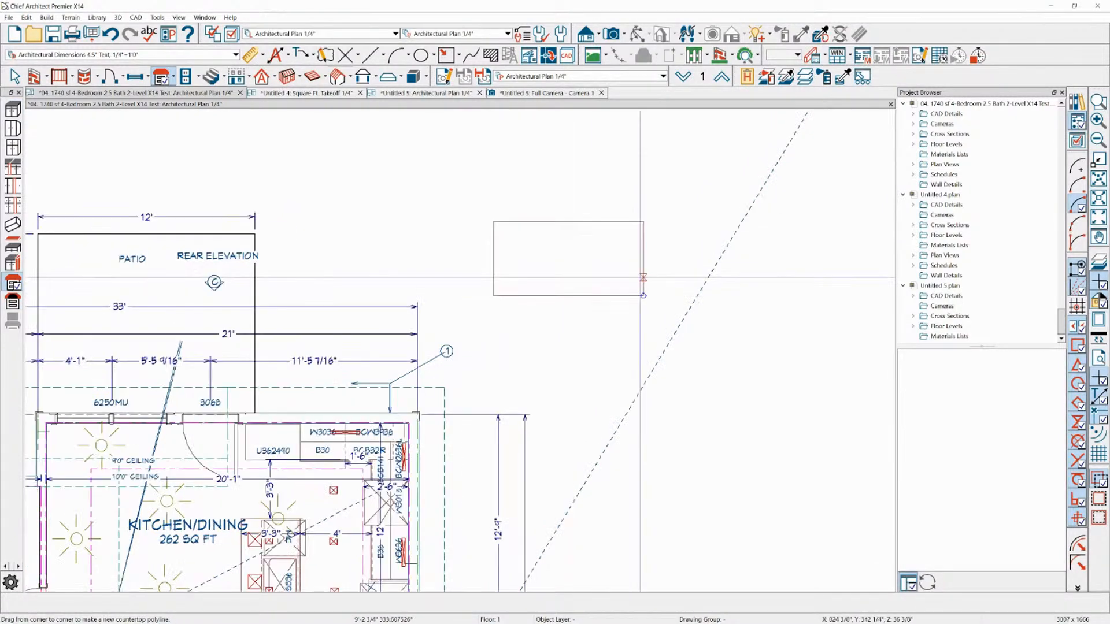
left_click(650, 289)
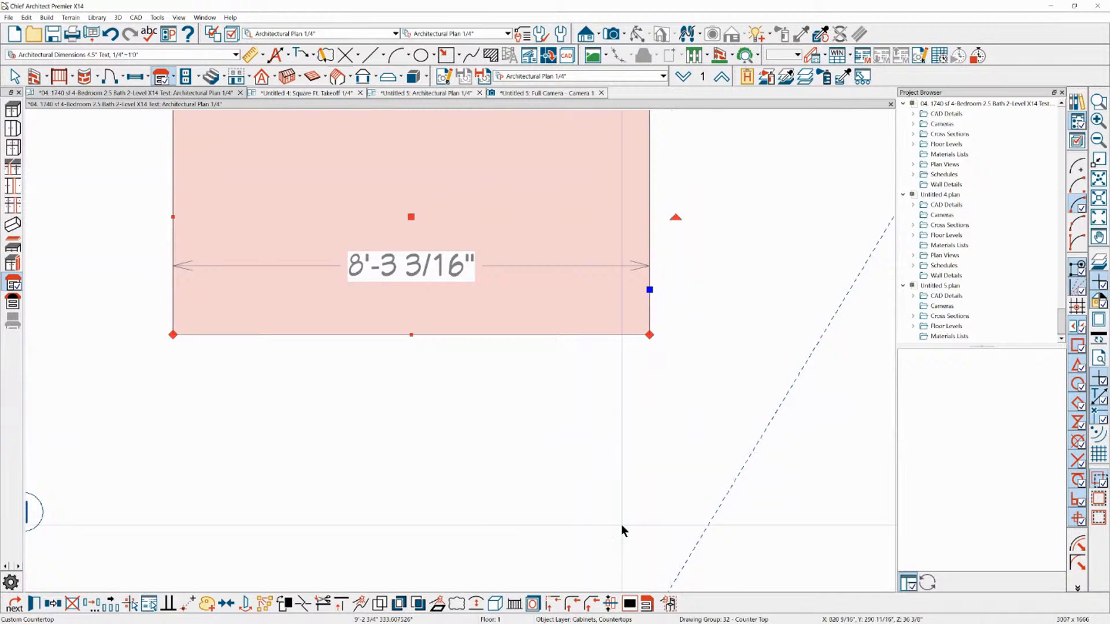
Fillet the lower-right corner of the custom countertop with a 12" radius
left_click(570, 605)
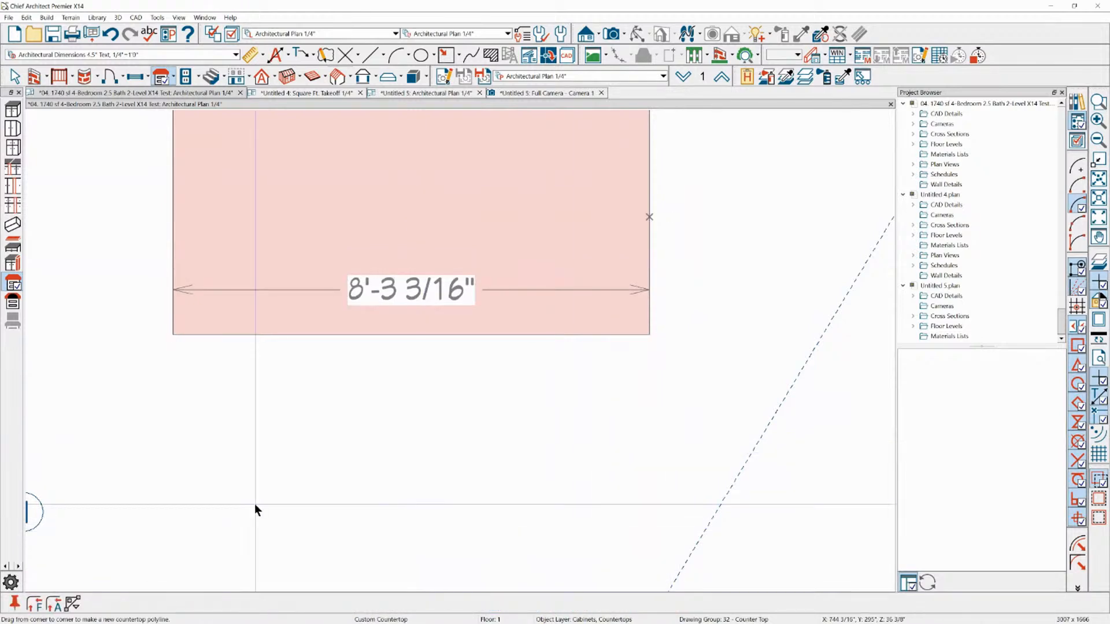
left_click(34, 604)
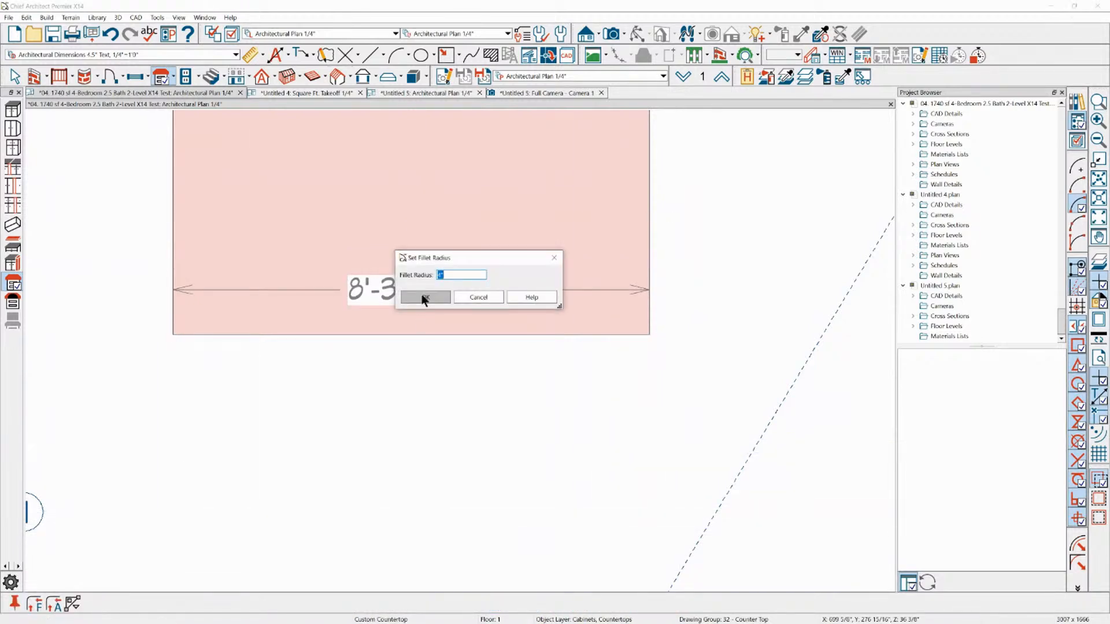
type("12")
left_click(436, 299)
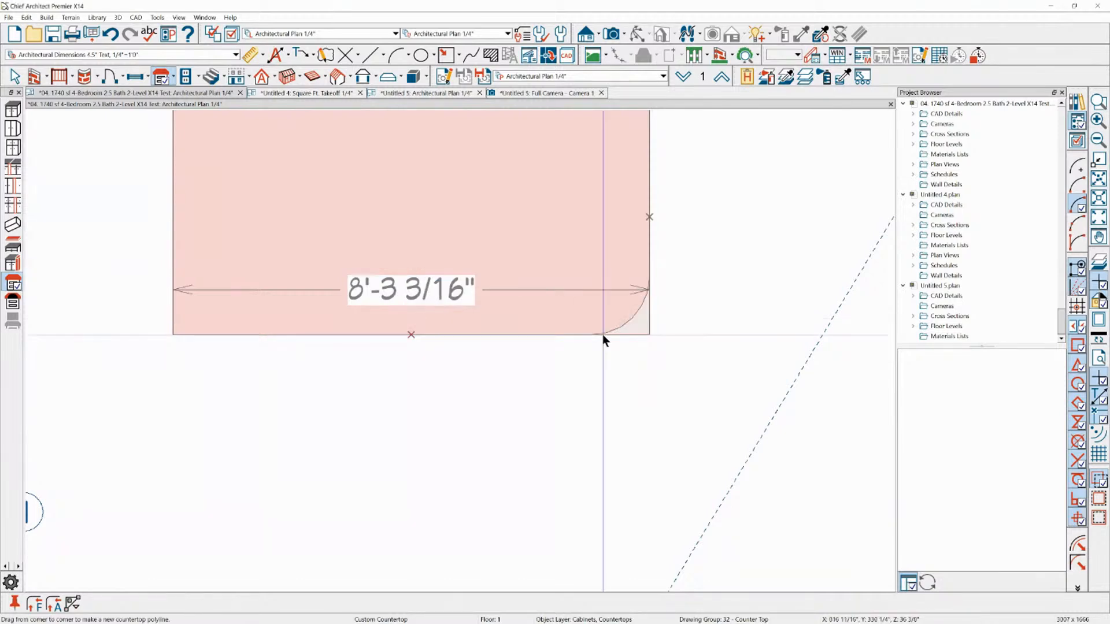
scroll(602, 334, "up", 1)
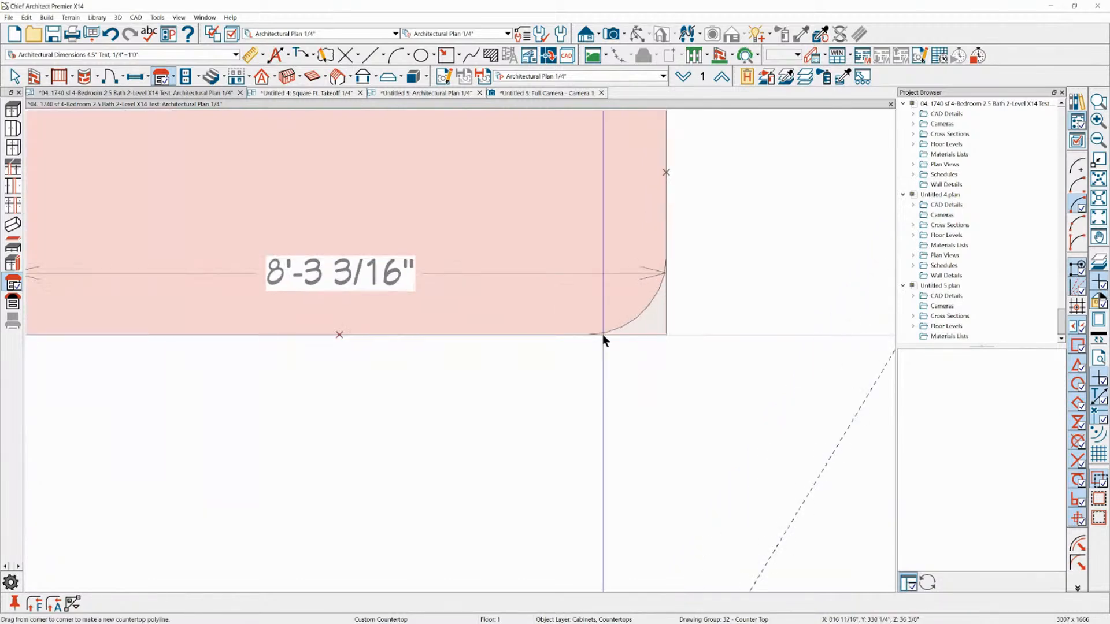
left_click(651, 333)
key("space")
scroll(510, 330, "down", 9)
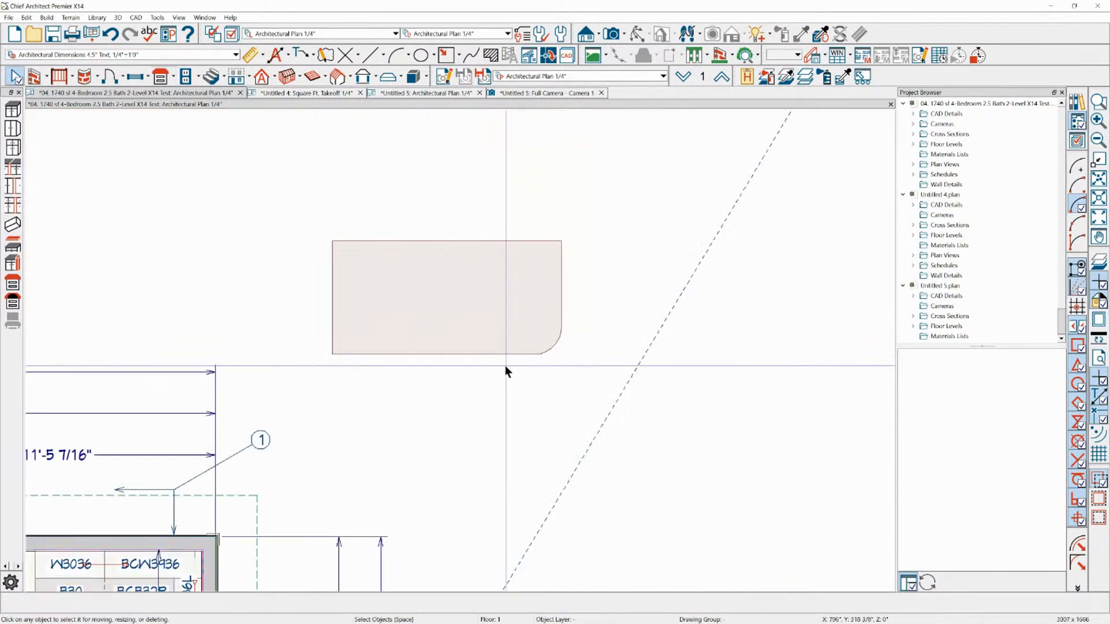
Draw two rectangular polylines between the patio and the countertop, about 2'-3" high and, lower to its right, about 3'-3" high
scroll(312, 326, "down", 2)
scroll(608, 310, "down", 3)
scroll(219, 210, "up", 2)
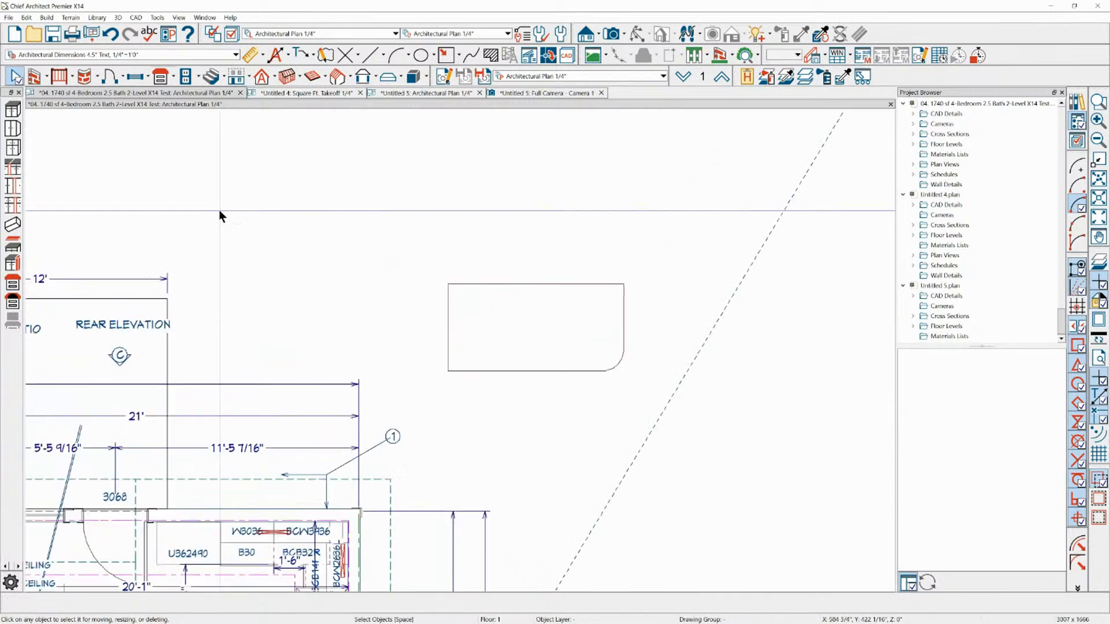
scroll(220, 210, "up", 2)
left_click(601, 332)
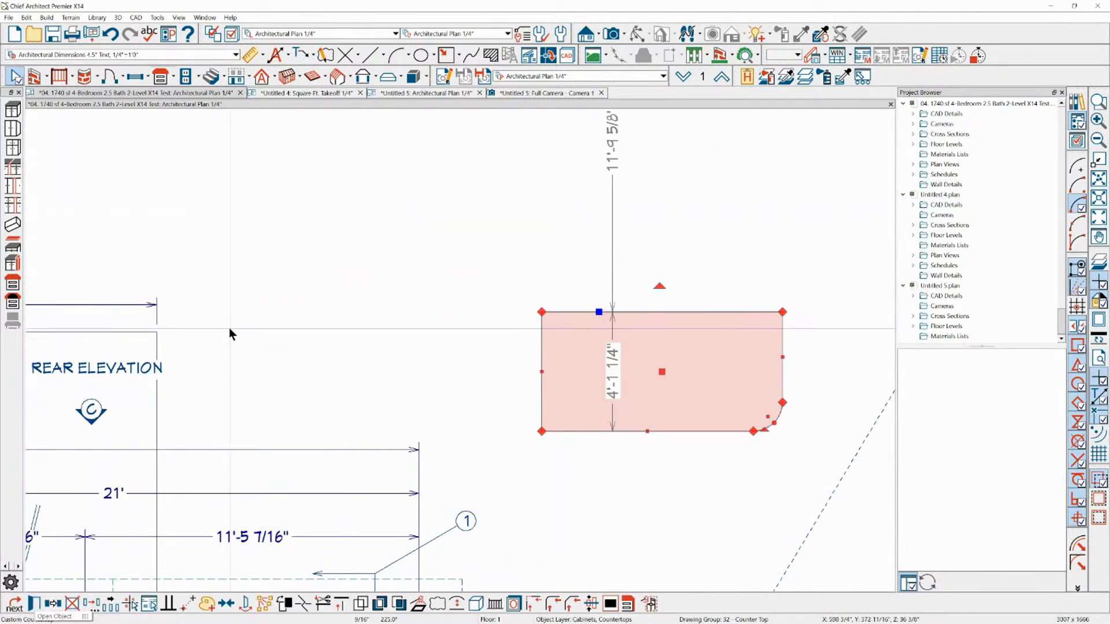
left_click(446, 55)
left_click_drag(203, 165, 404, 317)
scroll(443, 349, "up", 3)
Move the upper-left rectangle point to point so its lower-right corner meets the other rectangle's upper-left corner
right_click(242, 229)
left_click(235, 234)
right_click(235, 234)
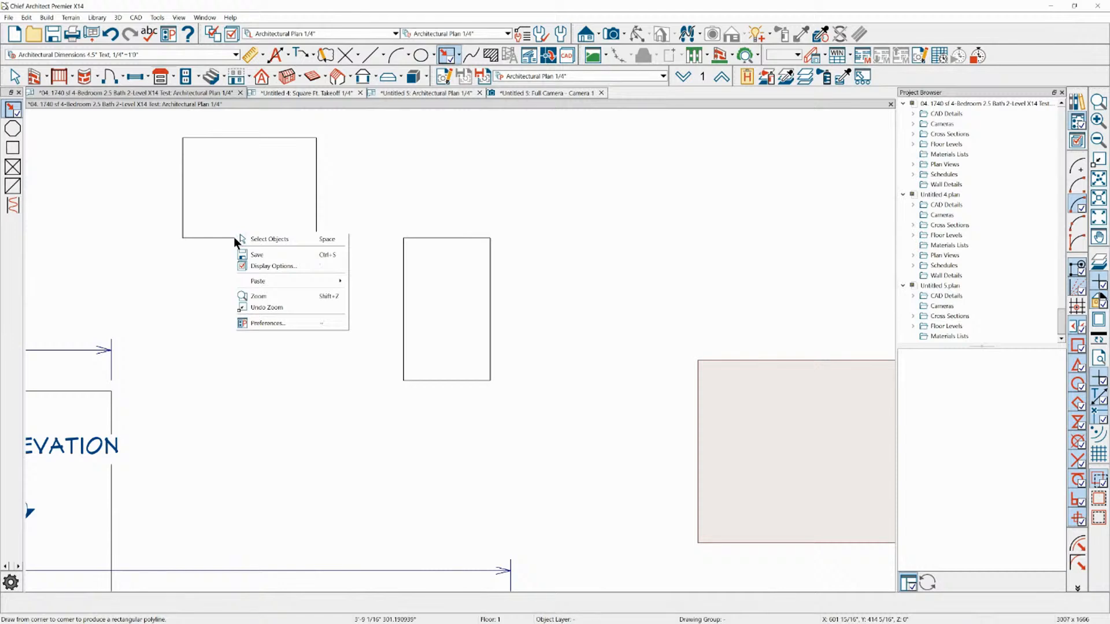
left_click(243, 238)
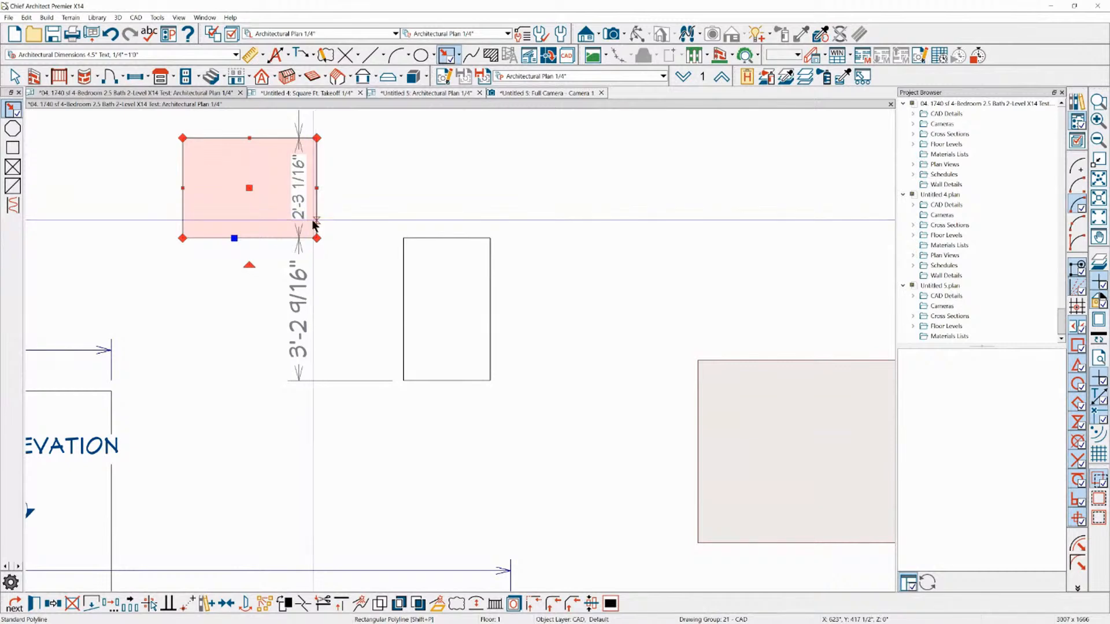
scroll(317, 220, "up", 2)
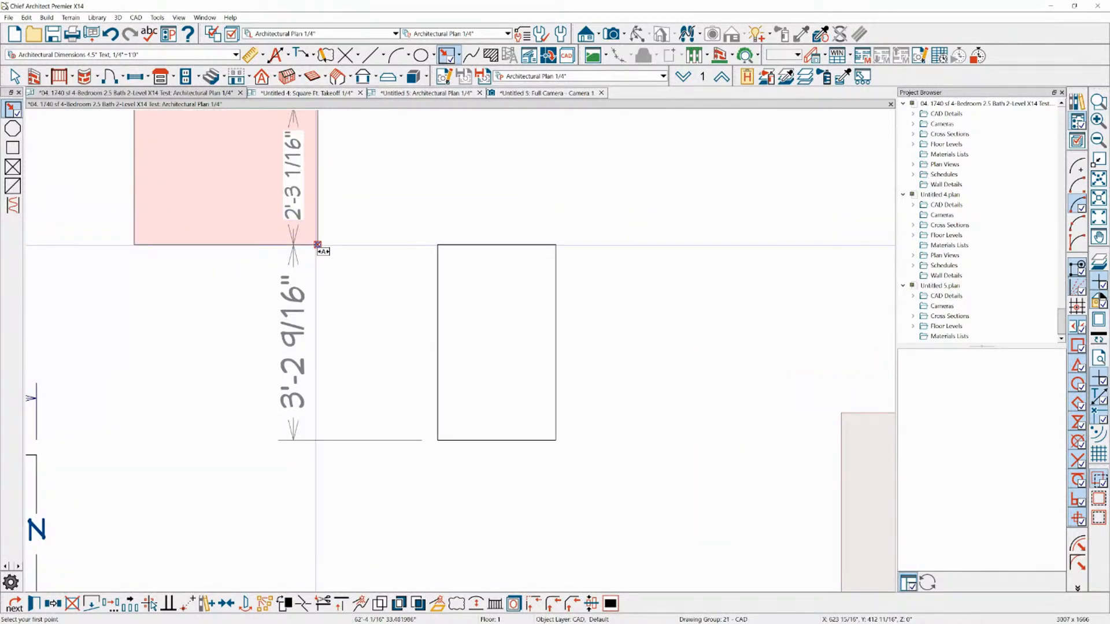
left_click(317, 244)
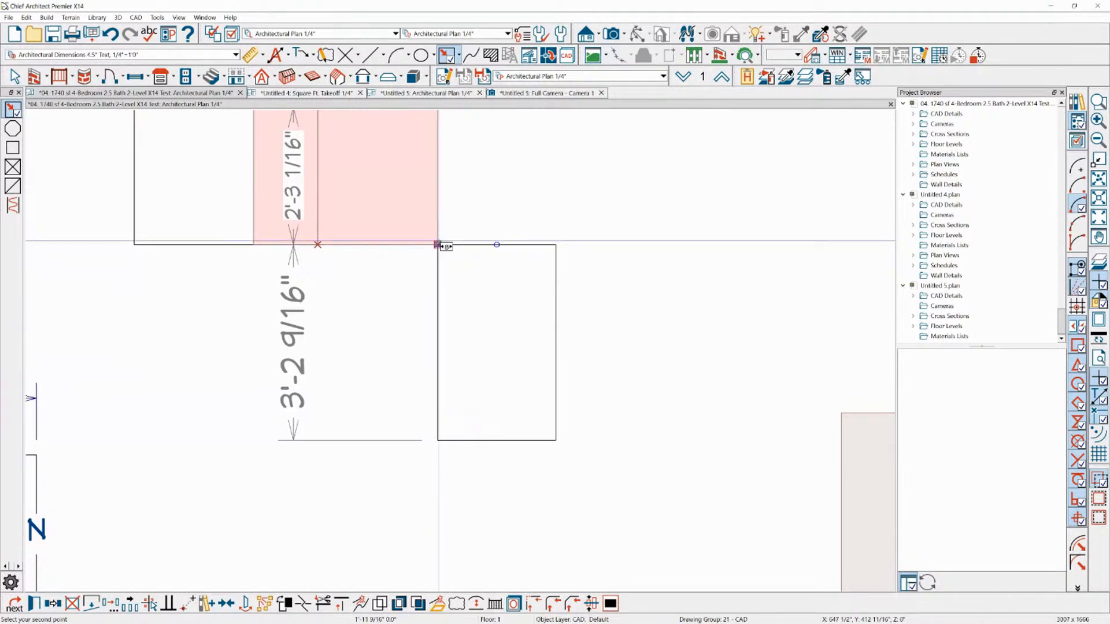
left_click(437, 245)
key("space")
scroll(315, 293, "down", 2)
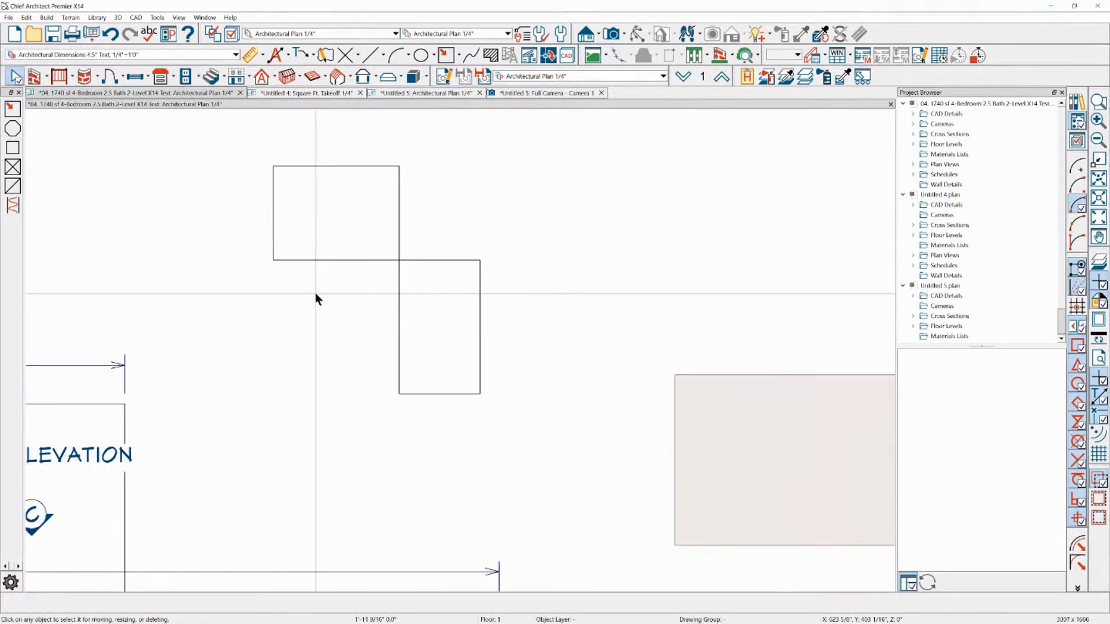
scroll(314, 292, "down", 1)
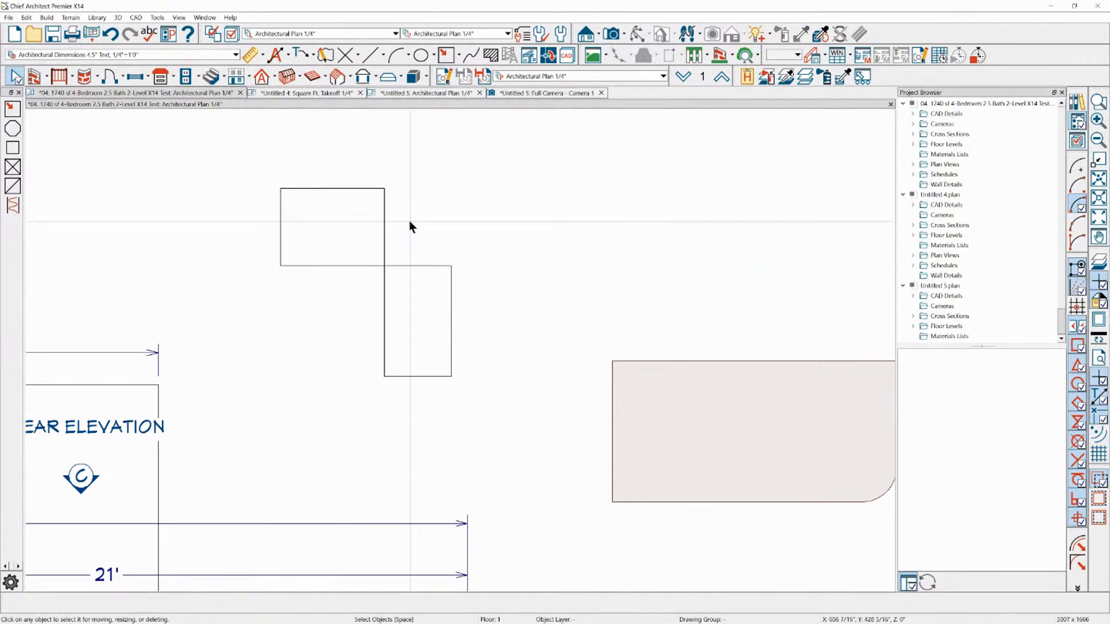
scroll(478, 222, "up", 1)
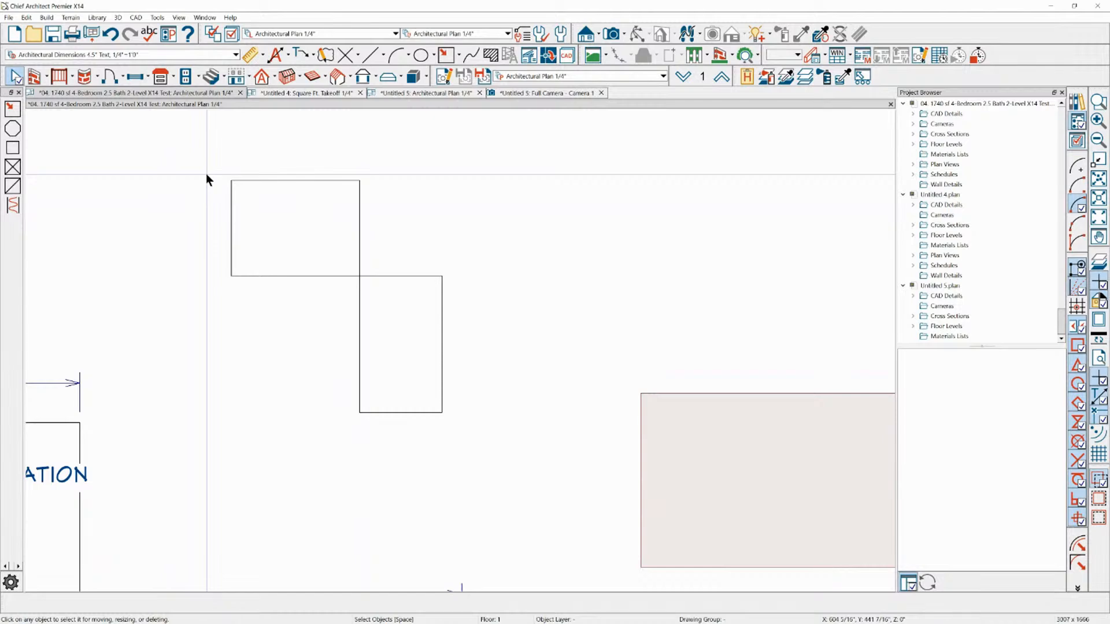
scroll(188, 185, "down", 1)
scroll(404, 171, "up", 1)
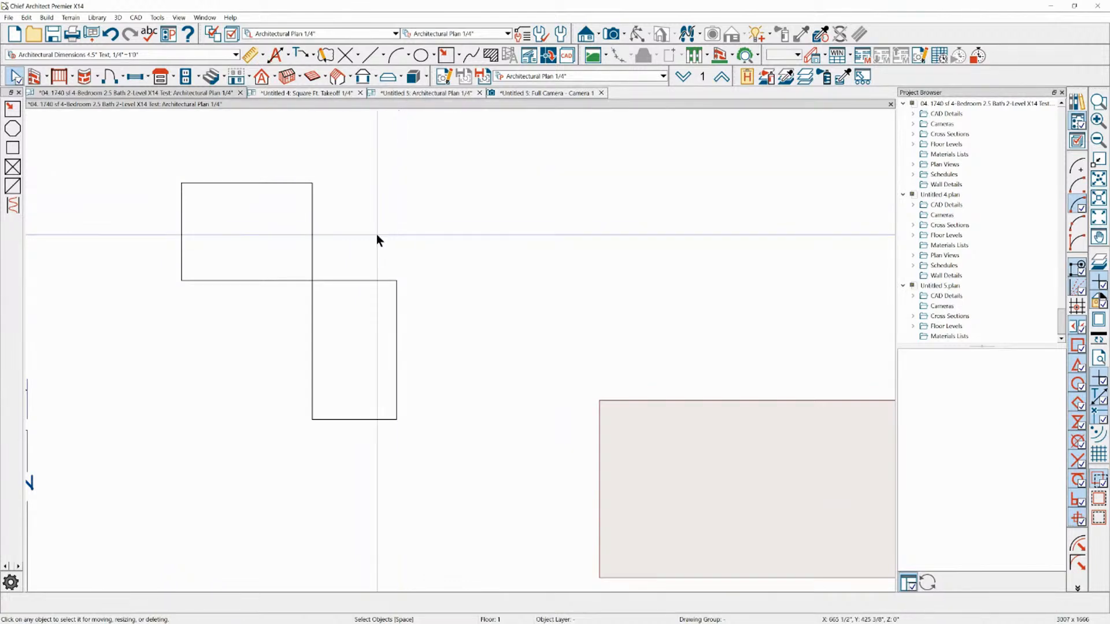
scroll(213, 286, "down", 2)
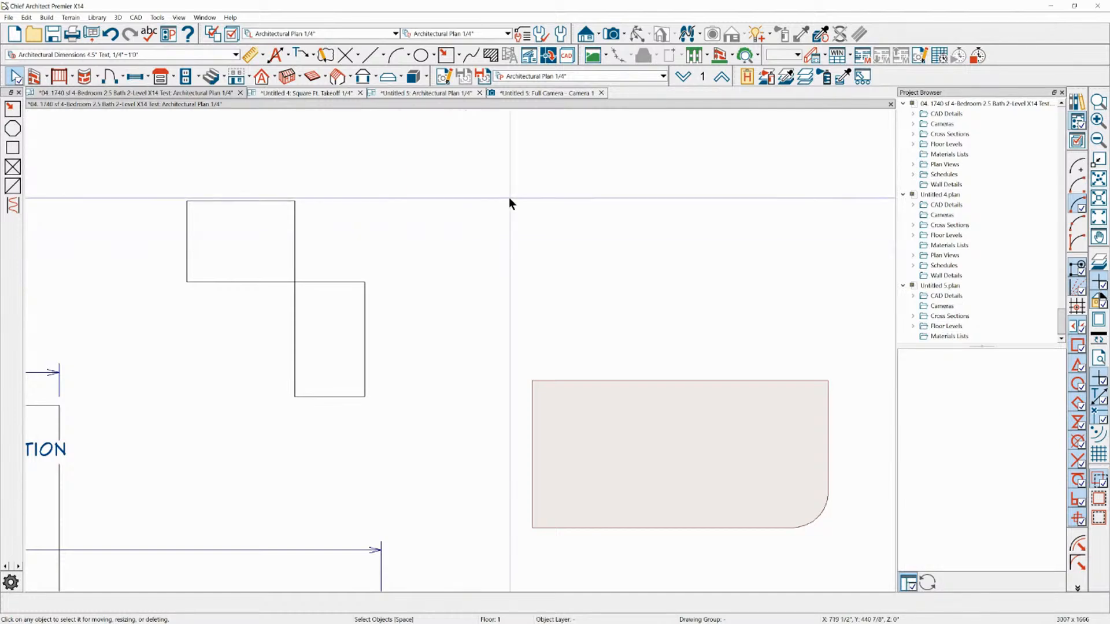
scroll(509, 199, "down", 1)
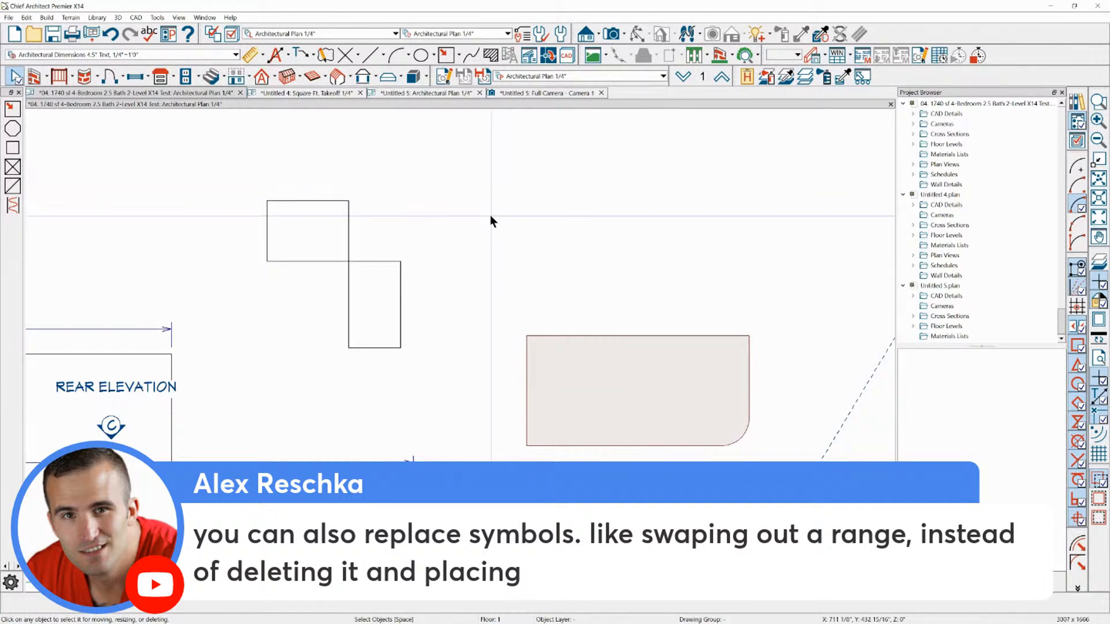
scroll(572, 146, "down", 3)
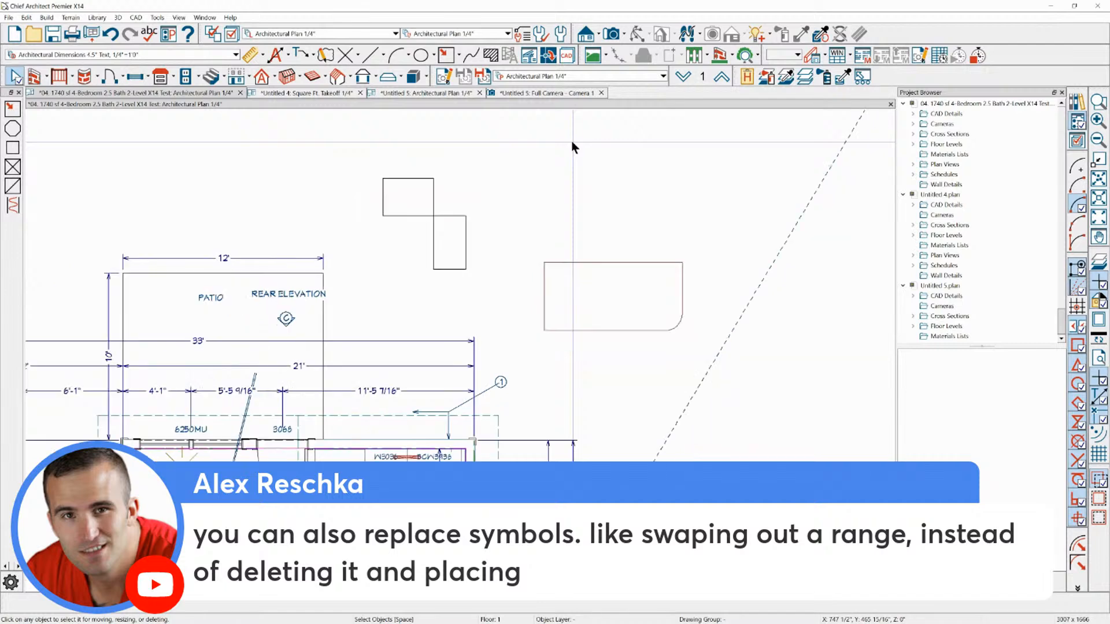
scroll(572, 145, "down", 1)
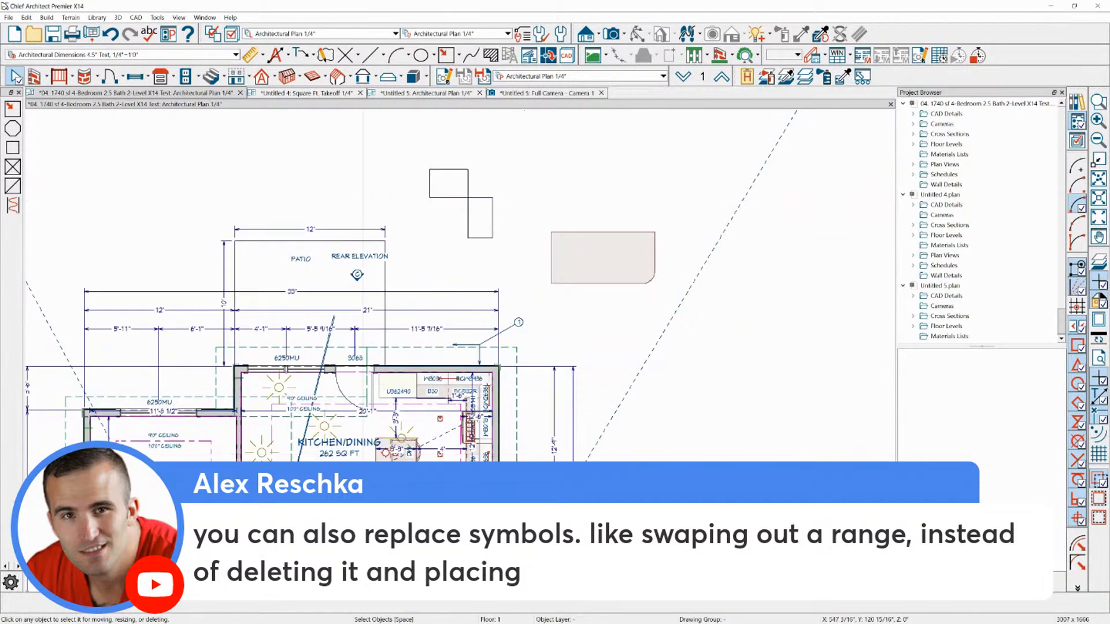
Create a full camera view of the kitchen looking toward the range, microwave and refrigerator wall
scroll(360, 506, "up", 3)
scroll(358, 506, "up", 1)
left_click(611, 34)
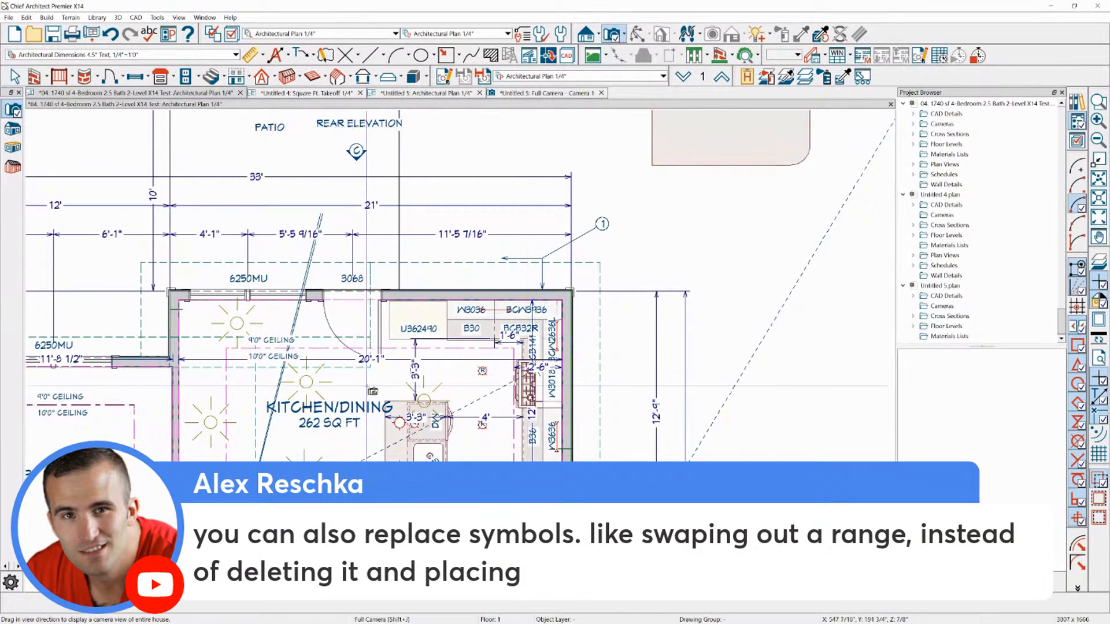
left_click_drag(384, 349, 444, 381)
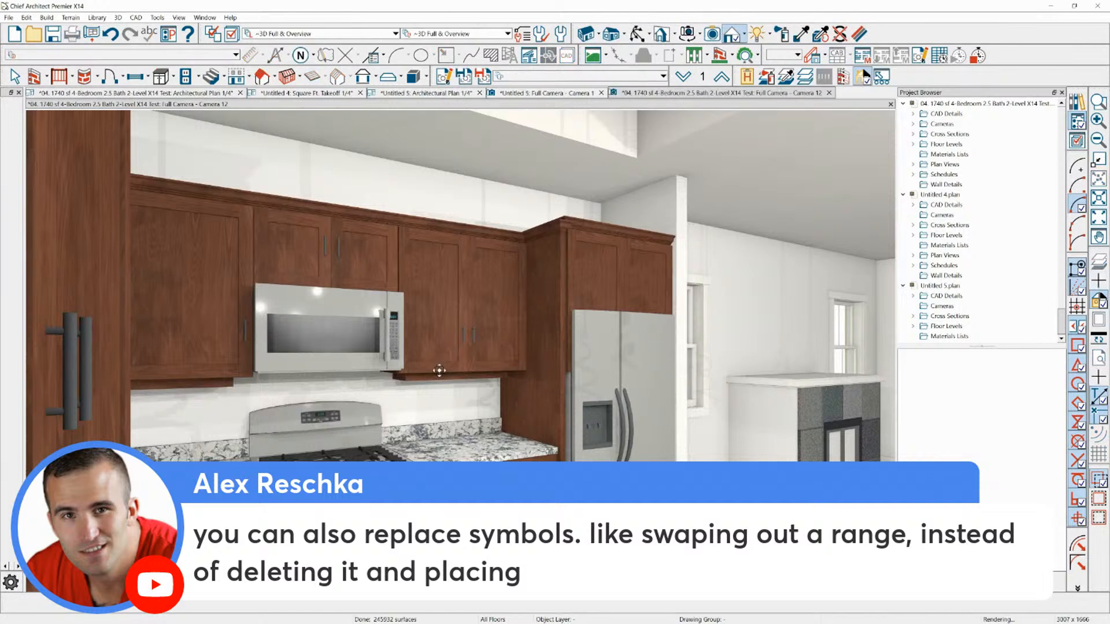
left_click_drag(451, 319, 414, 381)
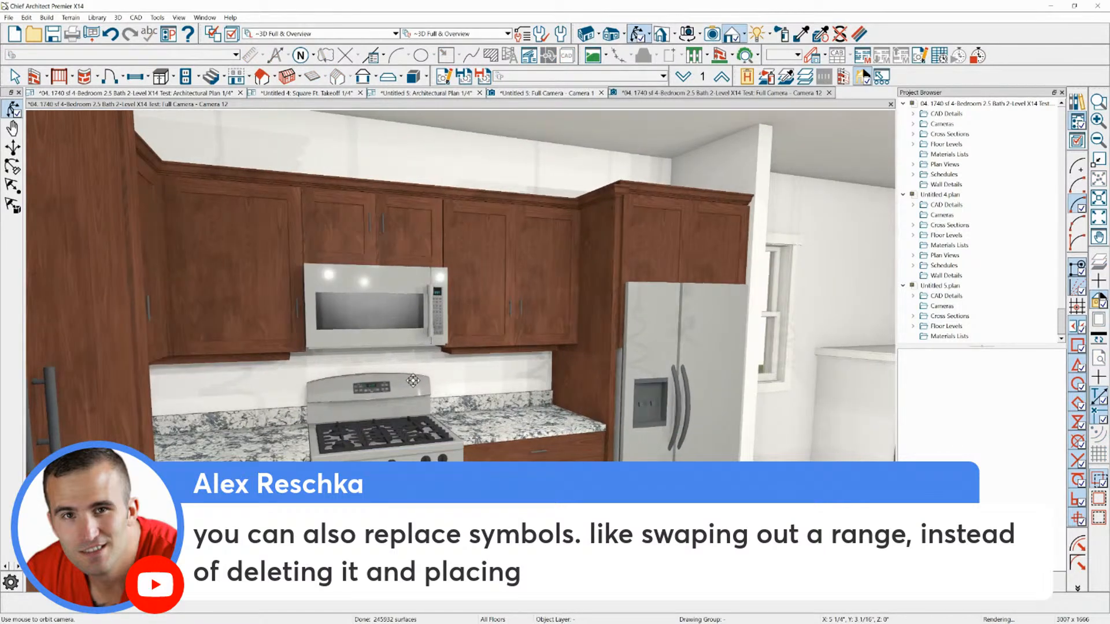
Select the kitchen range in the camera view and search the library for "range" to find a replacement model
left_click(413, 380)
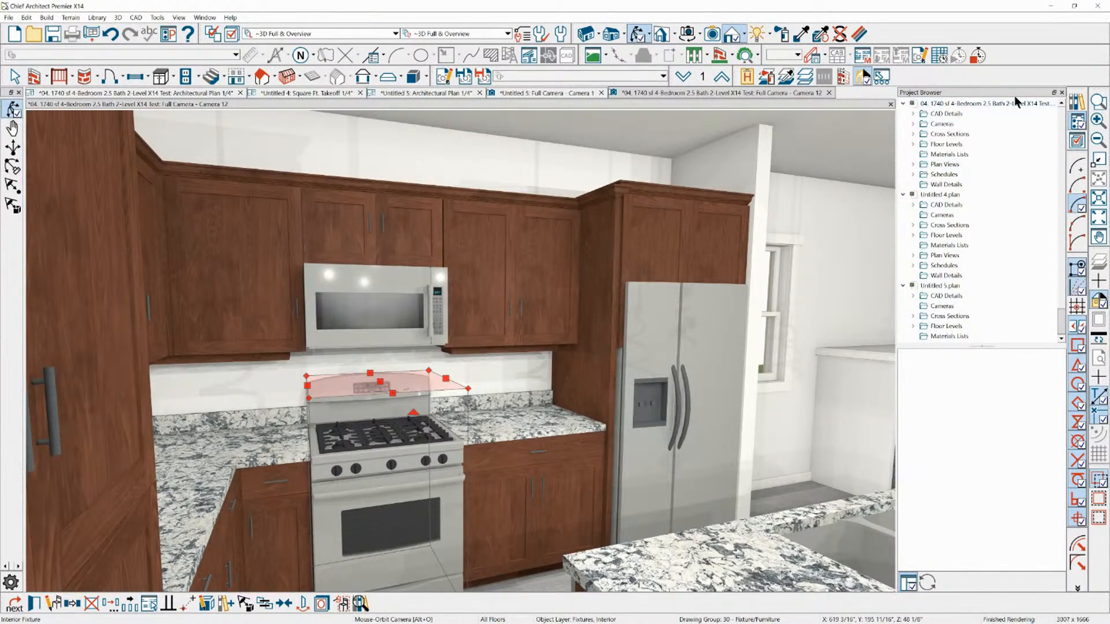
left_click(1077, 107)
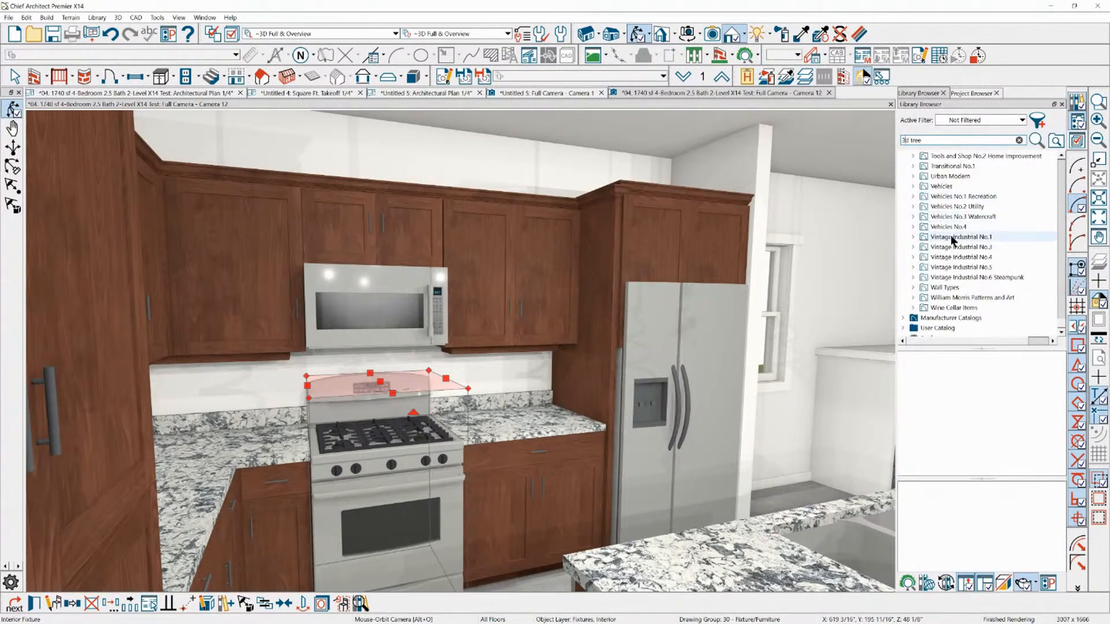
scroll(979, 214, "up", 15)
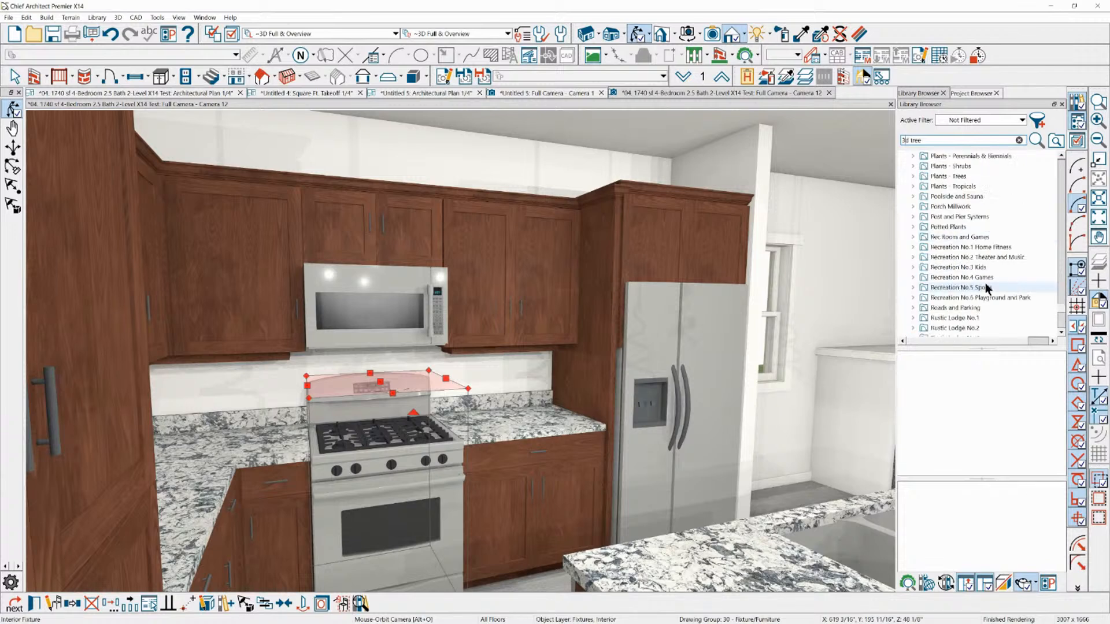
left_click_drag(935, 140, 869, 141)
type("range")
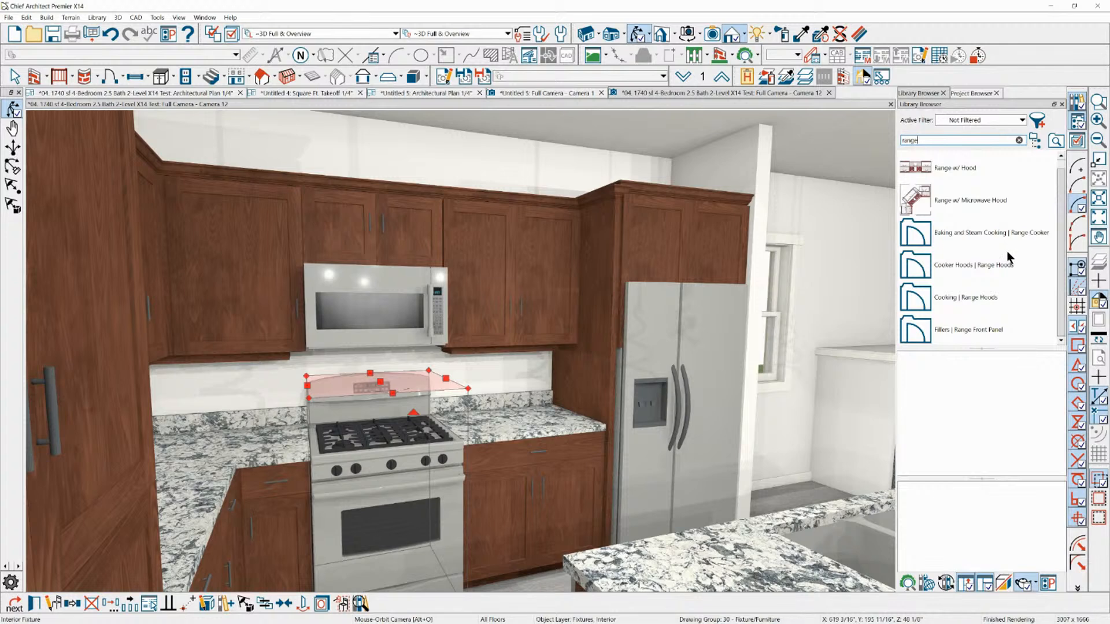
scroll(964, 223, "down", 2)
scroll(964, 272, "down", 3)
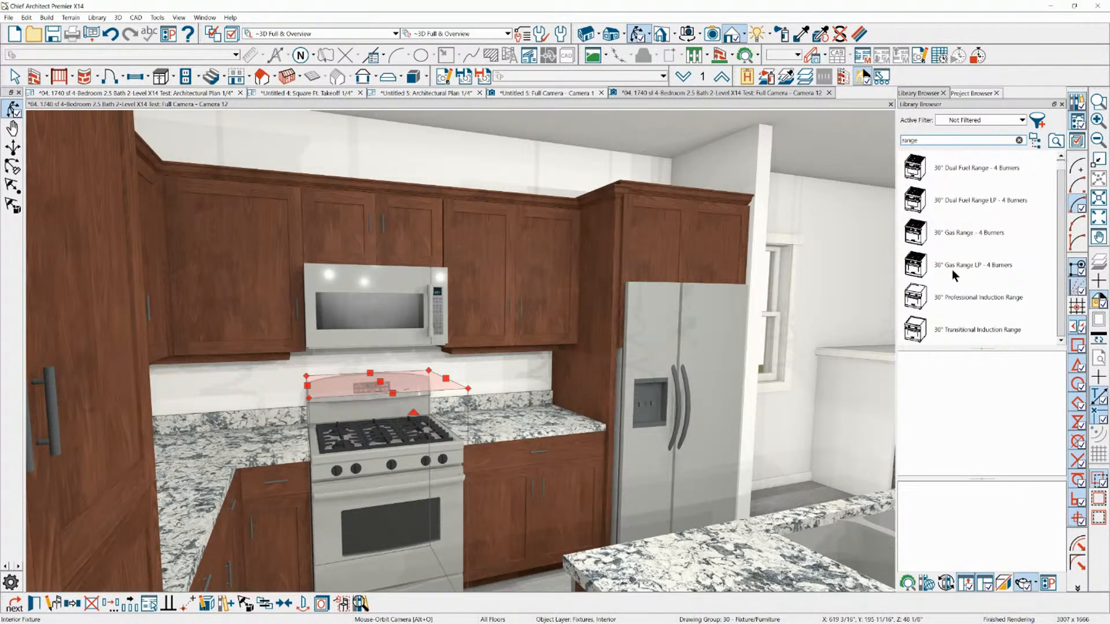
Try to swap the existing kitchen range in the camera view for the library's 30" Gas Range LP - 4 Burners
left_click(952, 269)
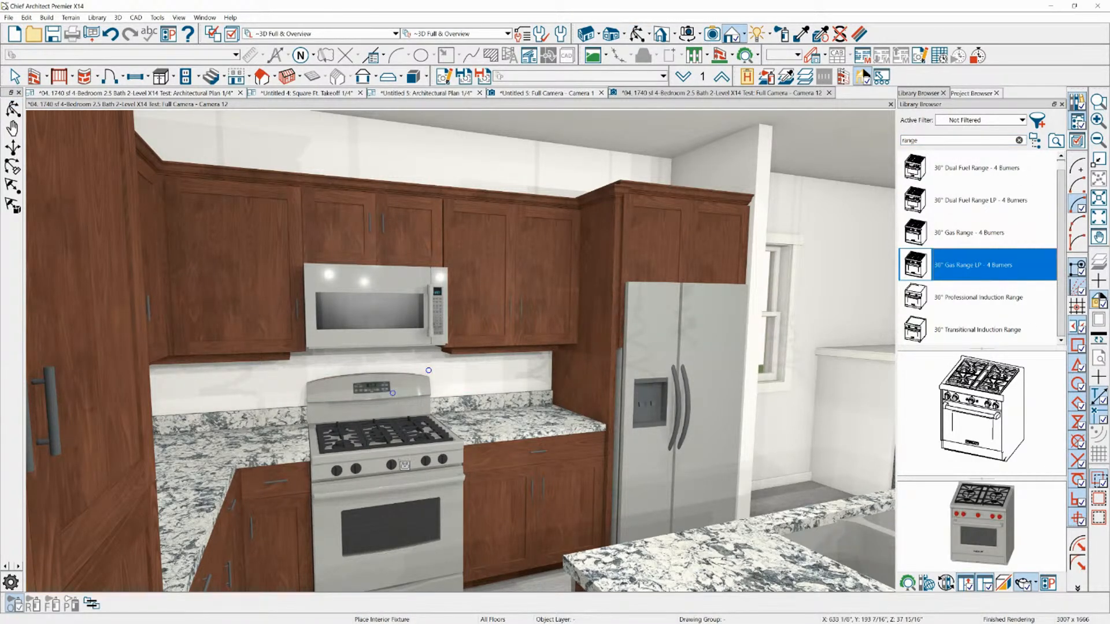
left_click(429, 370)
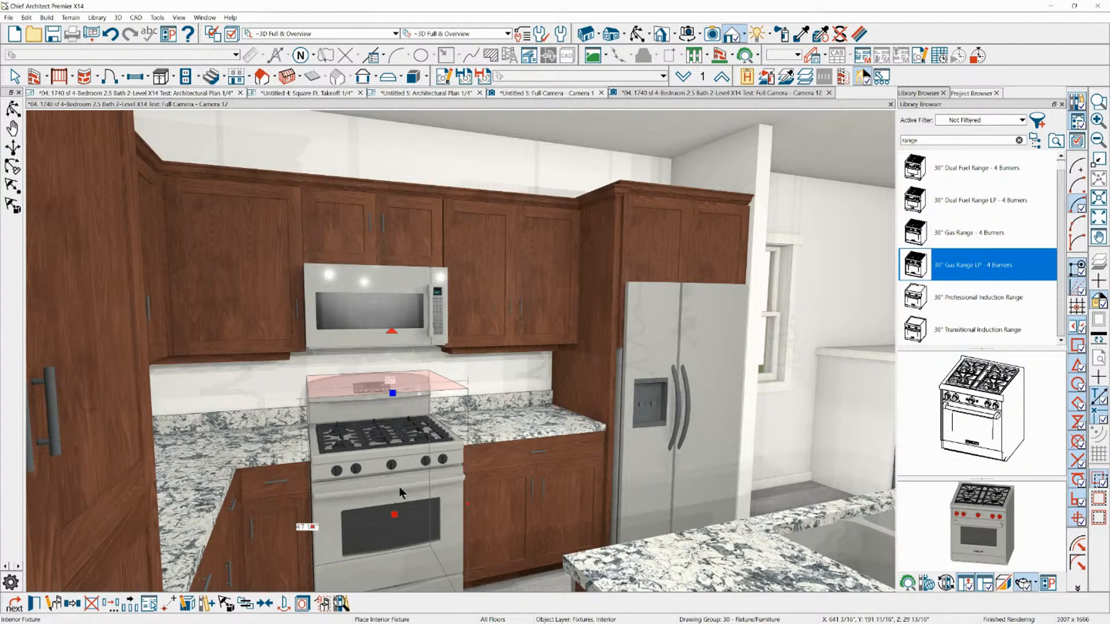
left_click(933, 267)
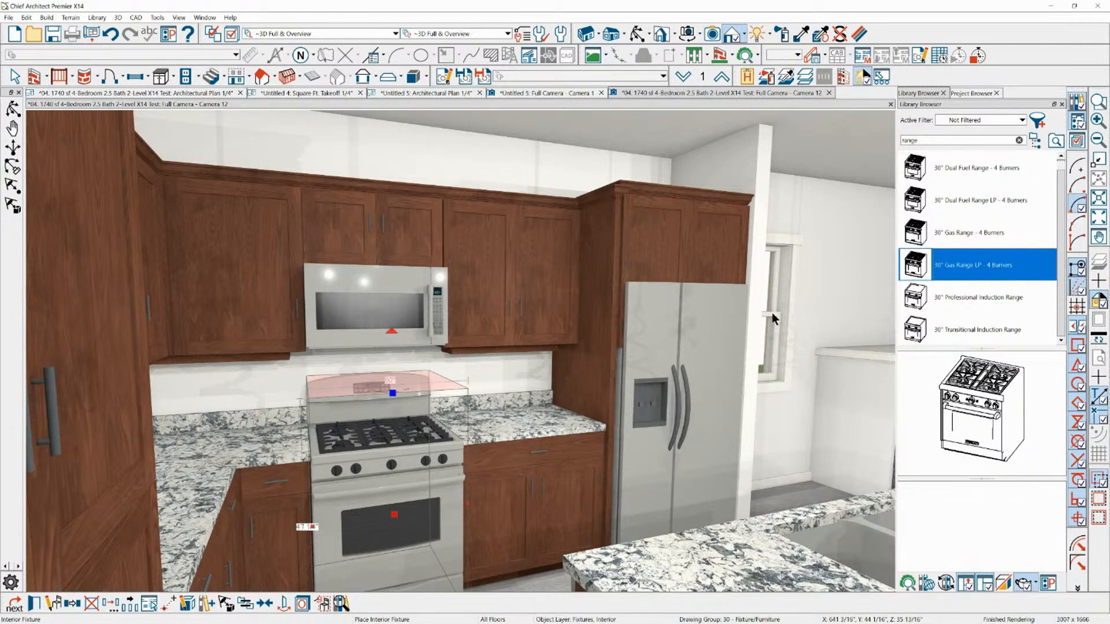
left_click(420, 472)
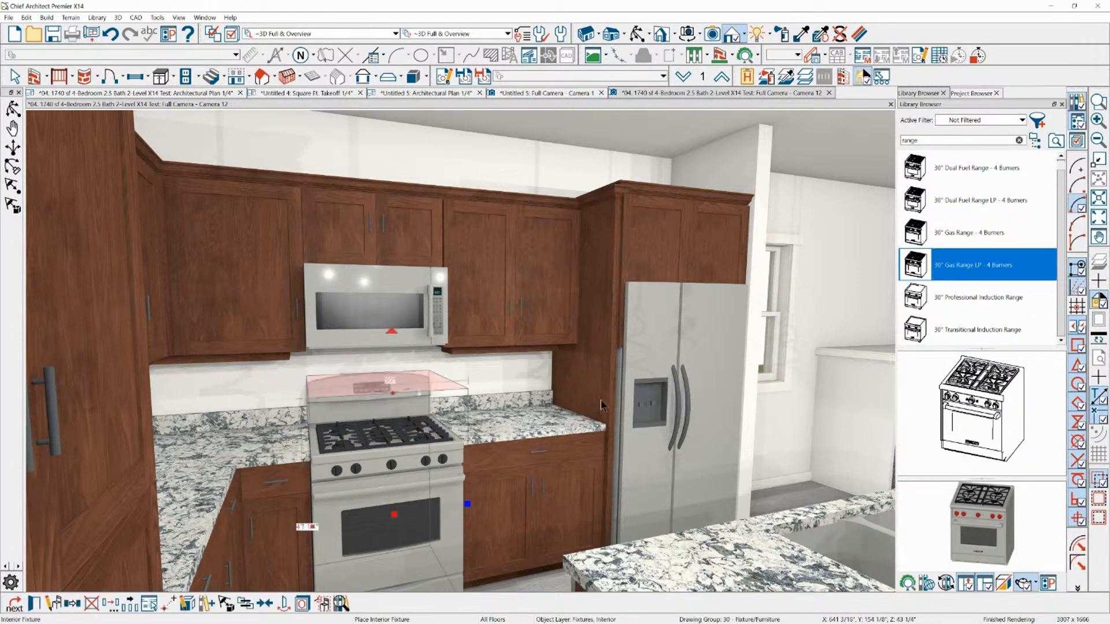
left_click(373, 454)
left_click(979, 399)
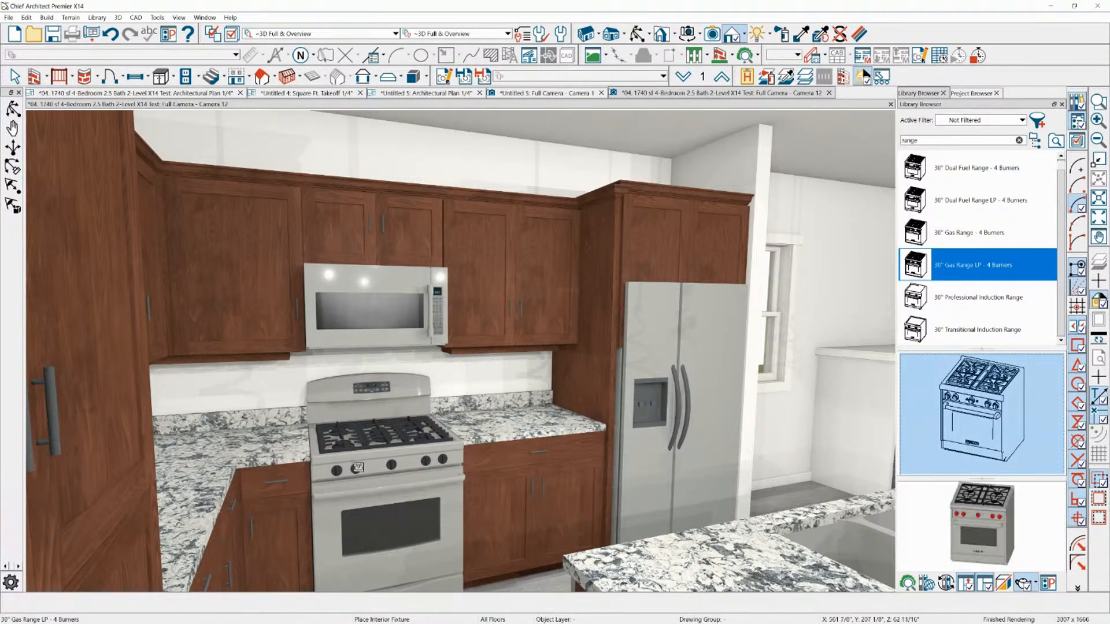
left_click(375, 406)
left_click(374, 406)
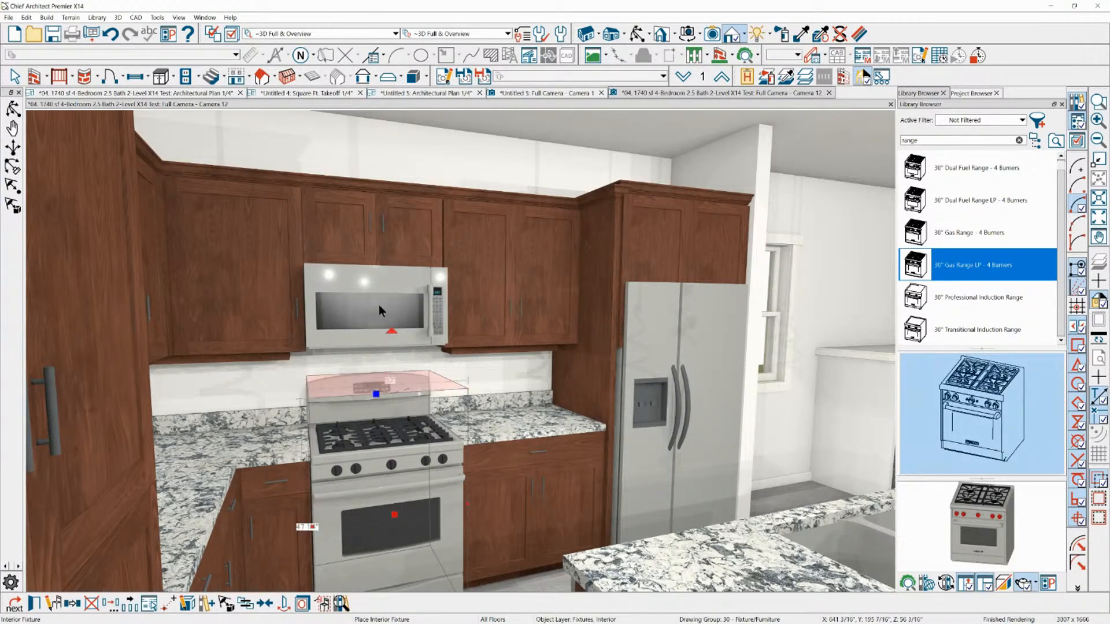
In the 1740 sf 4-Bedroom floor plan, locate the kitchen range and pick the 30" Gas Range - 4 Burners from the library
left_click(528, 92)
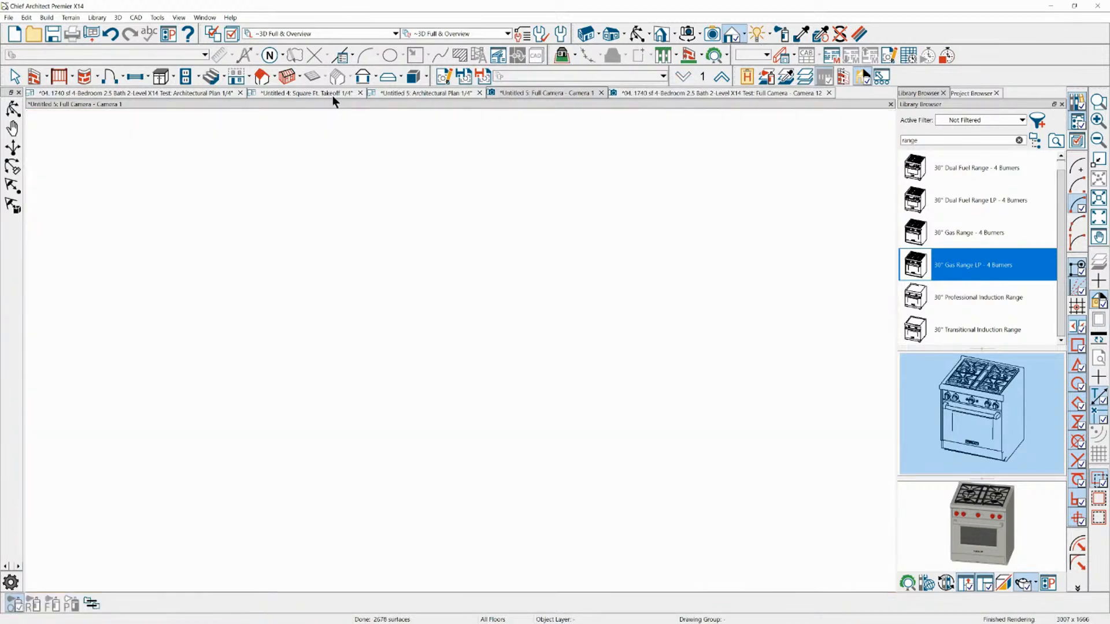
left_click(425, 96)
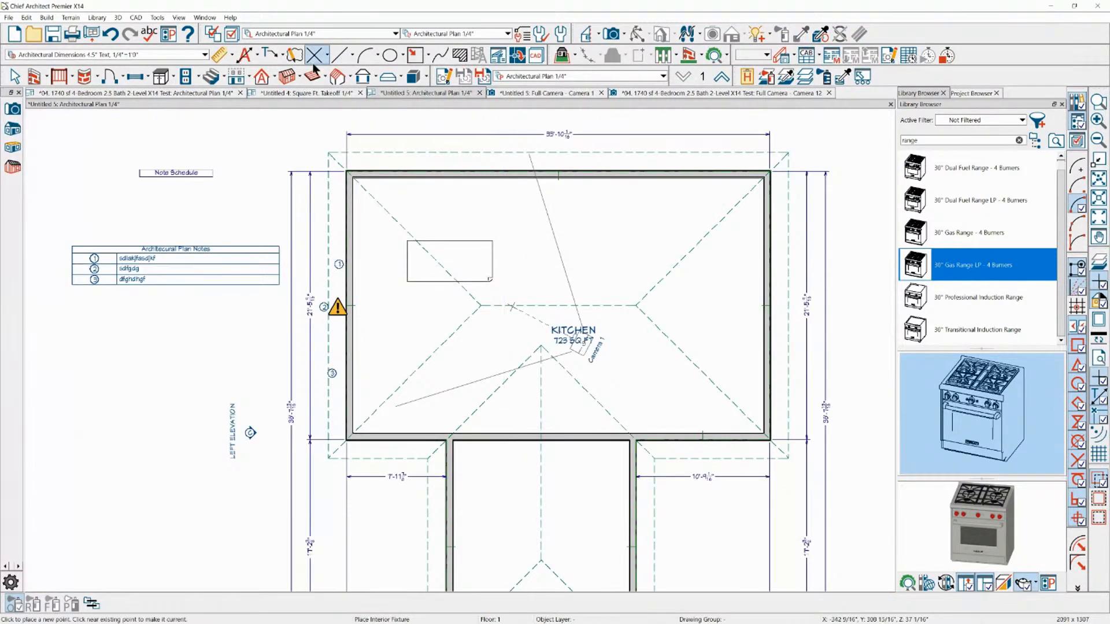
left_click(299, 94)
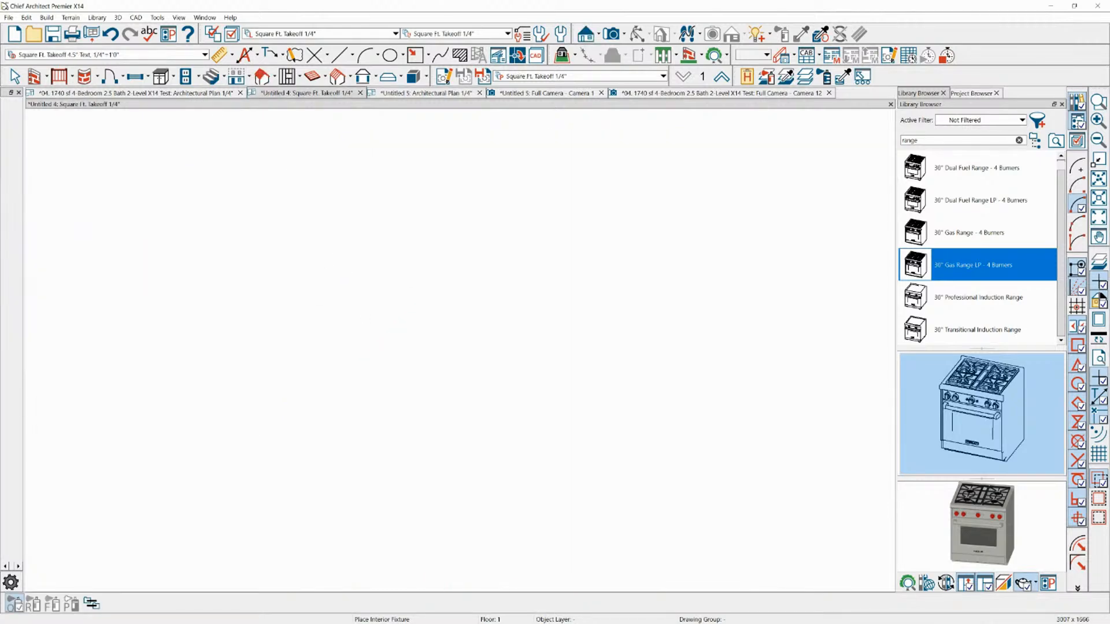
left_click(174, 93)
scroll(544, 461, "up", 5)
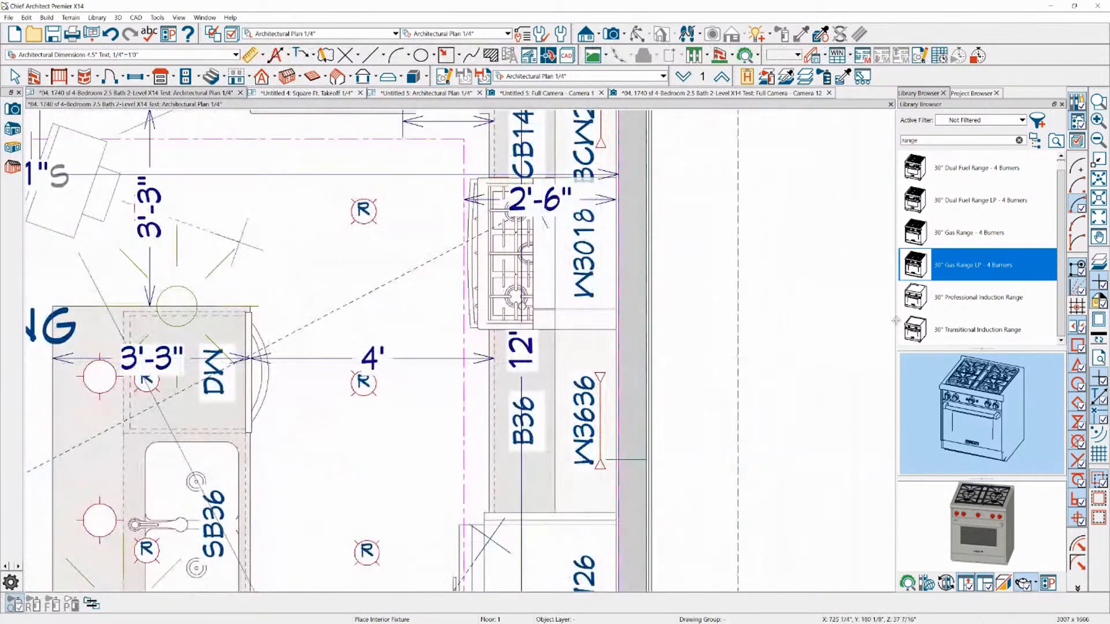
left_click(513, 280)
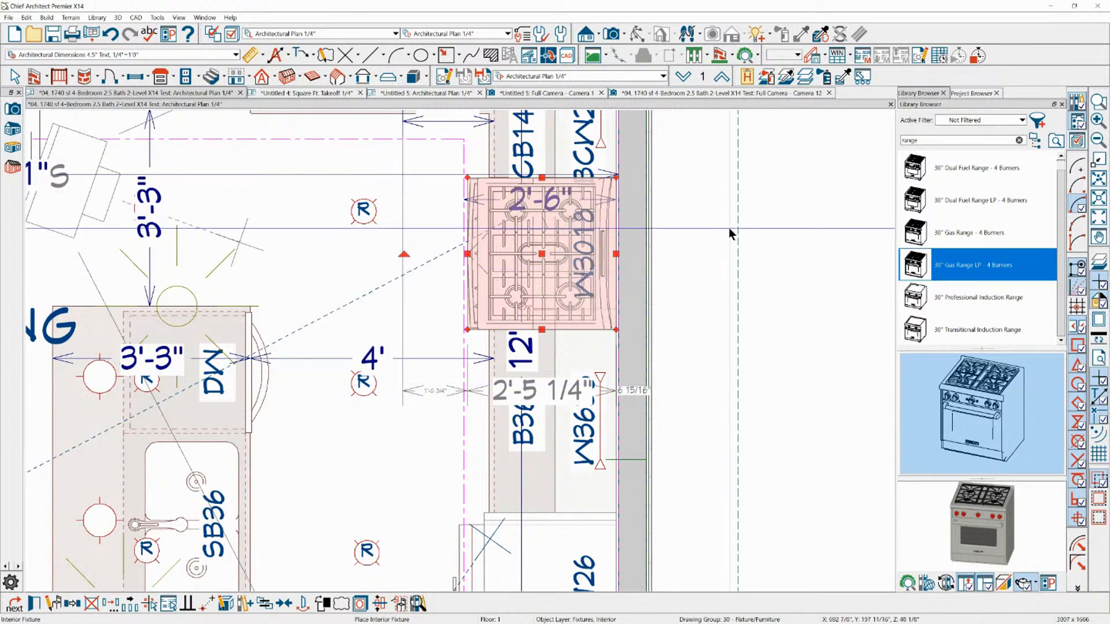
left_click(939, 265)
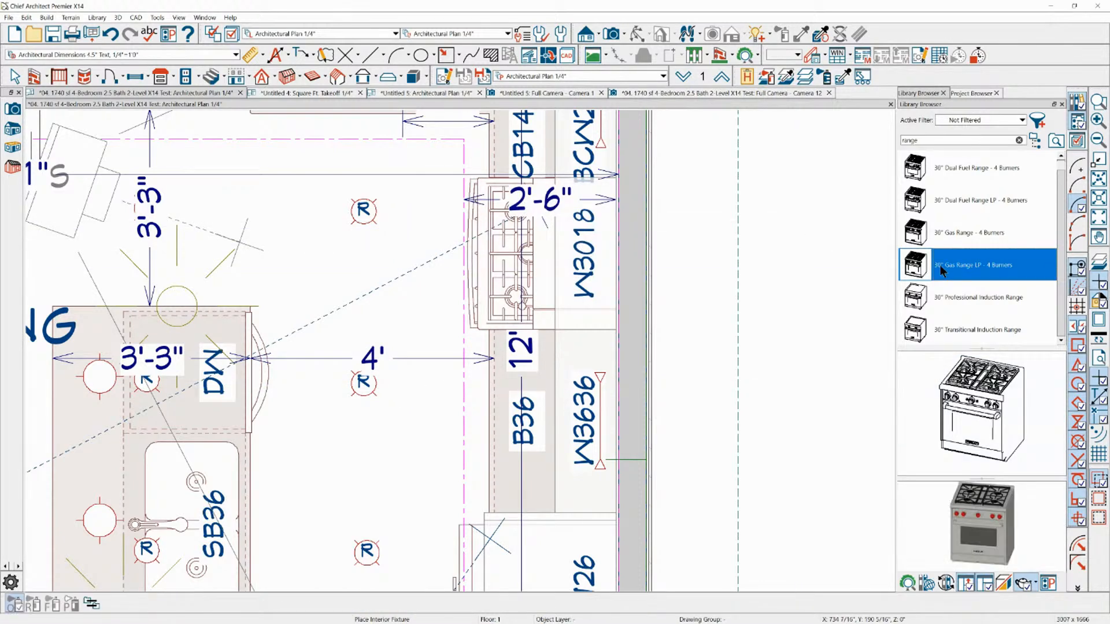
left_click(923, 234)
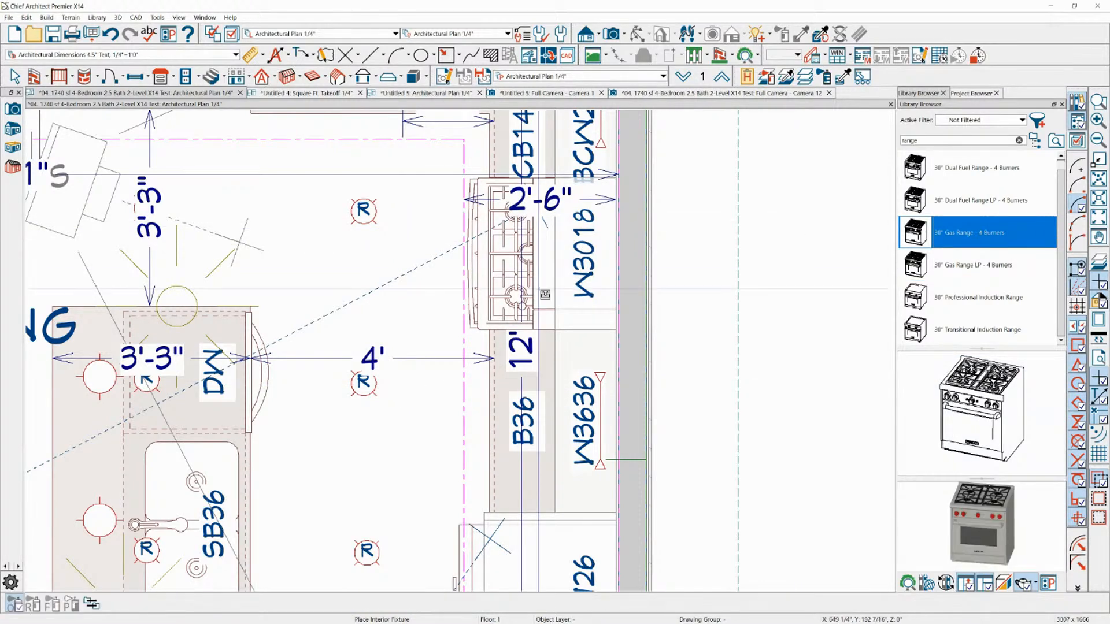
Try to replace only the selected range in the floor plan using Replace From Library, without choosing a replacement item
left_click(518, 307)
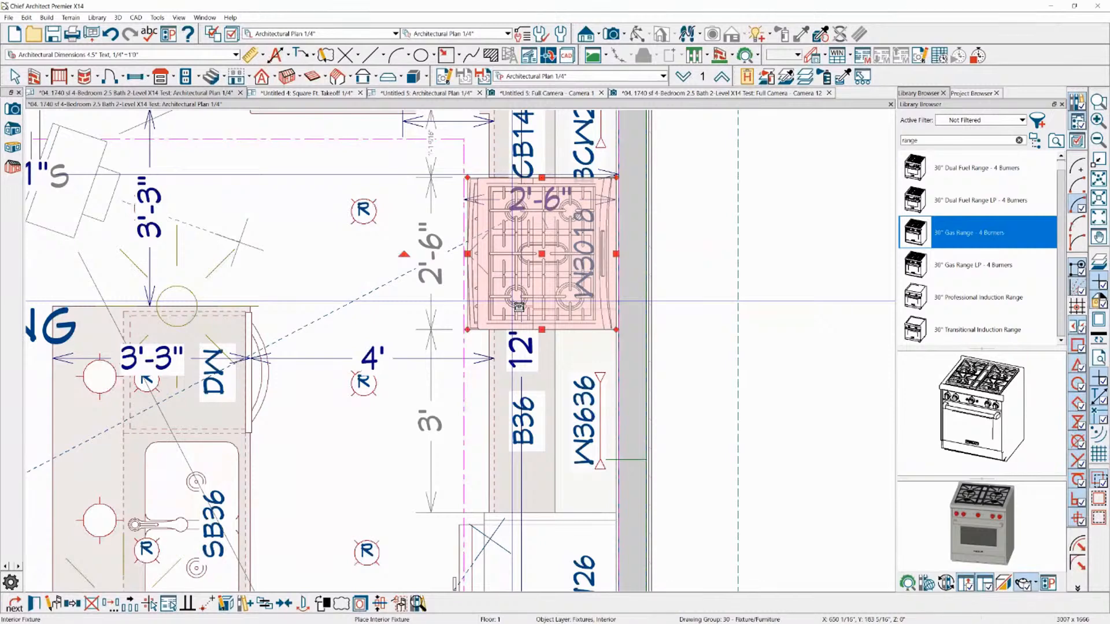
left_click(264, 604)
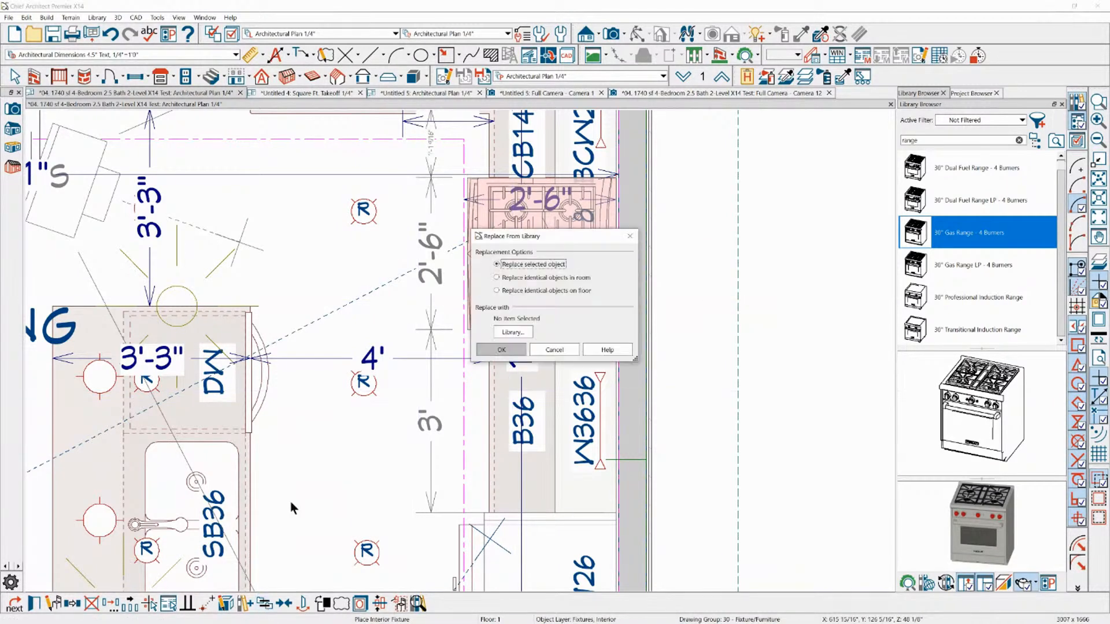
left_click(508, 347)
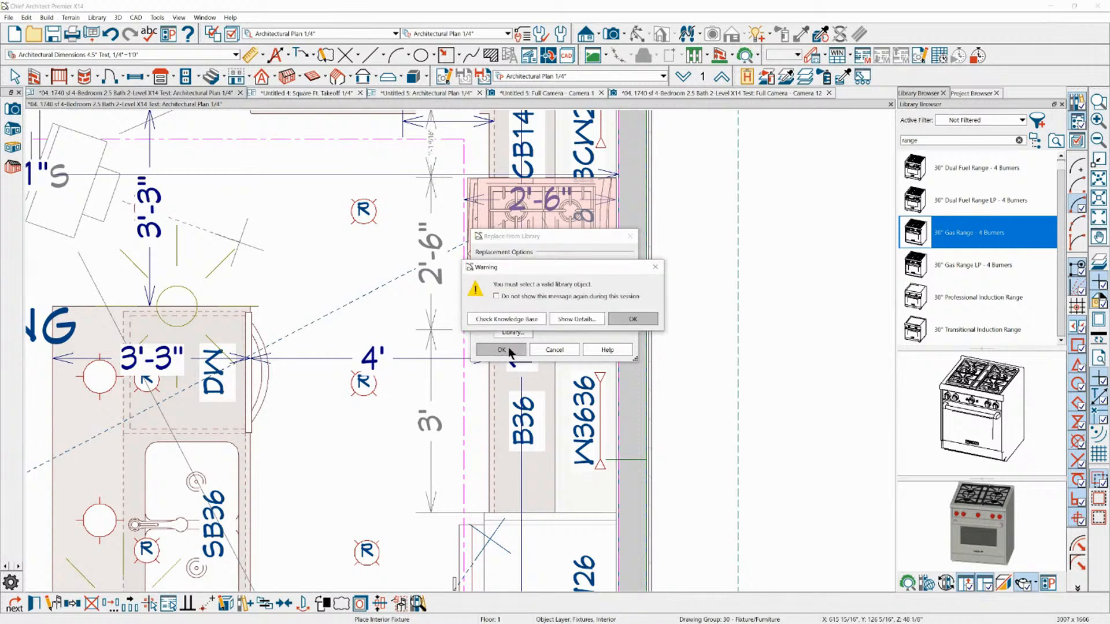
left_click(635, 318)
left_click(635, 236)
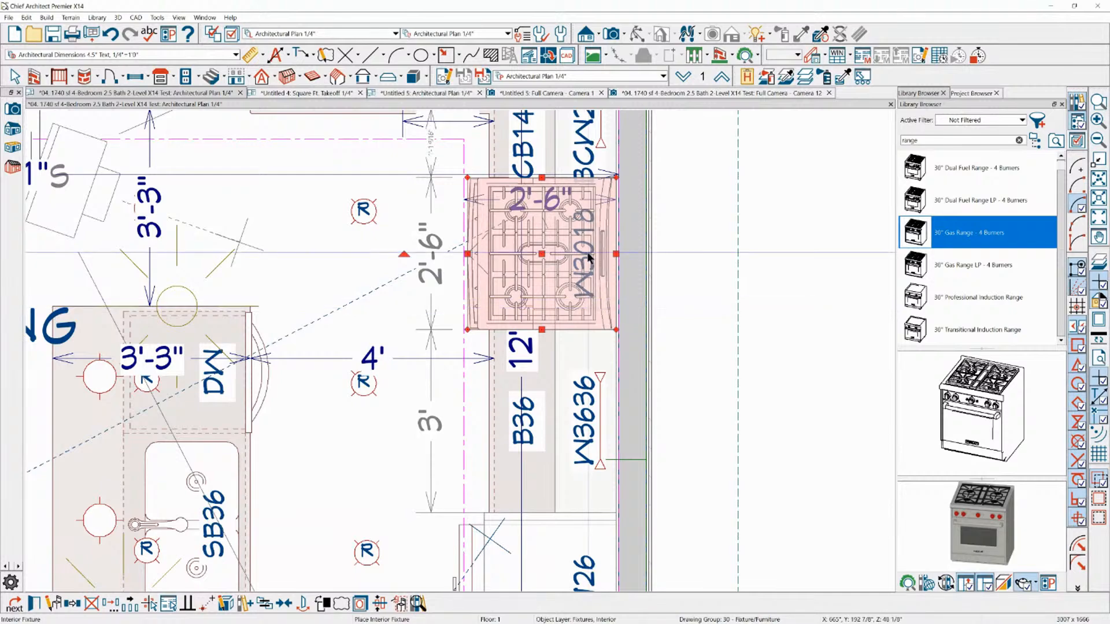
scroll(586, 266, "down", 1)
key("space")
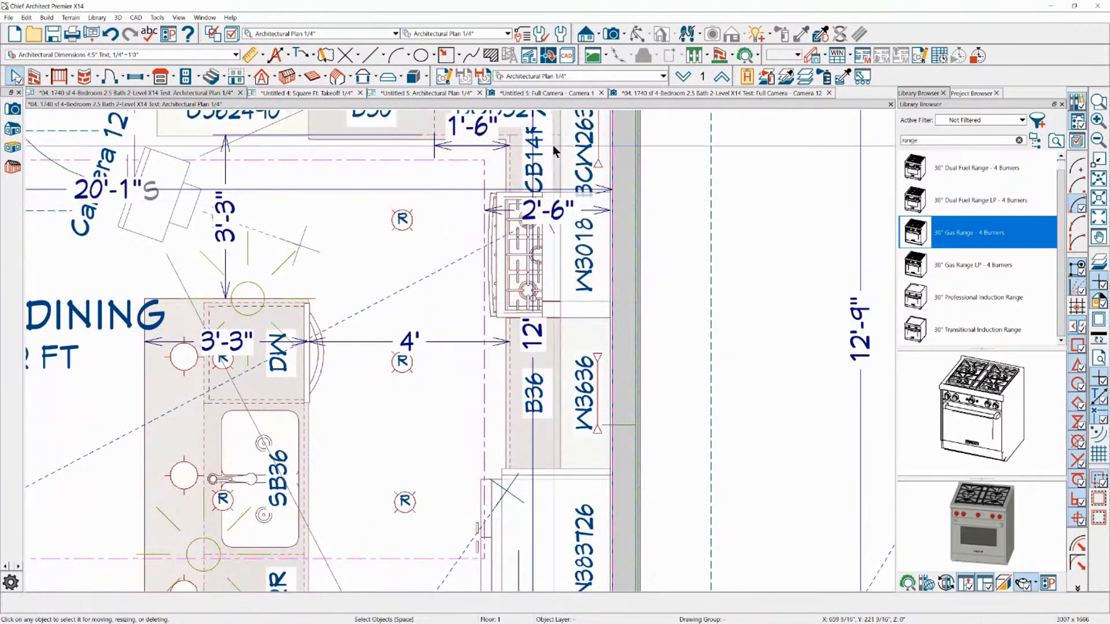
In the kitchen camera view, start Replace From Library on the range and cancel the replacement
left_click(660, 93)
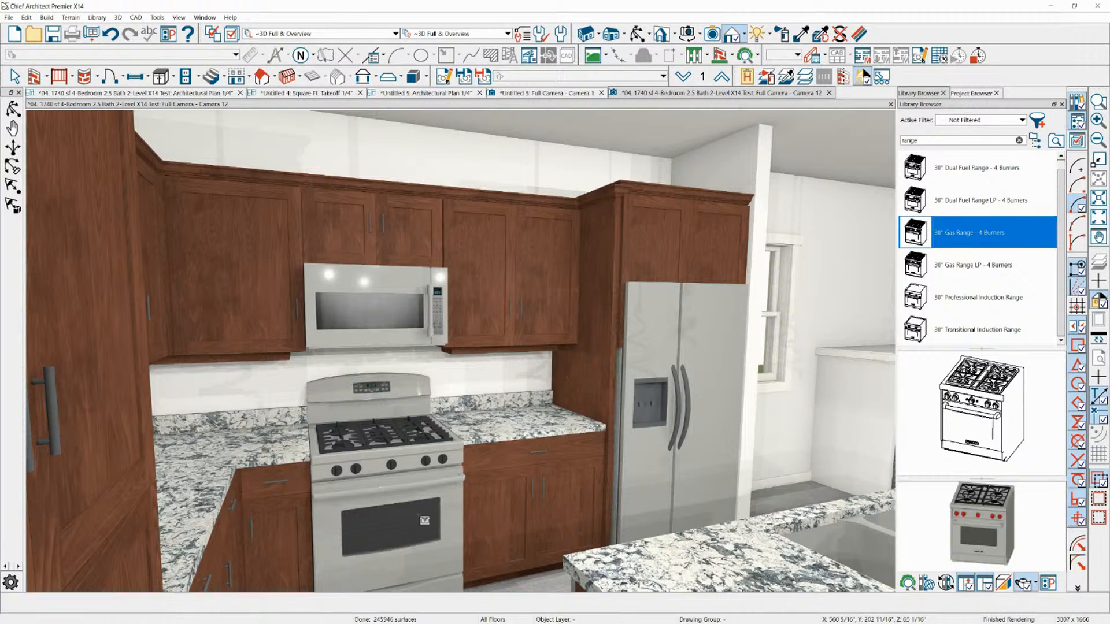
left_click(411, 515)
left_click(245, 603)
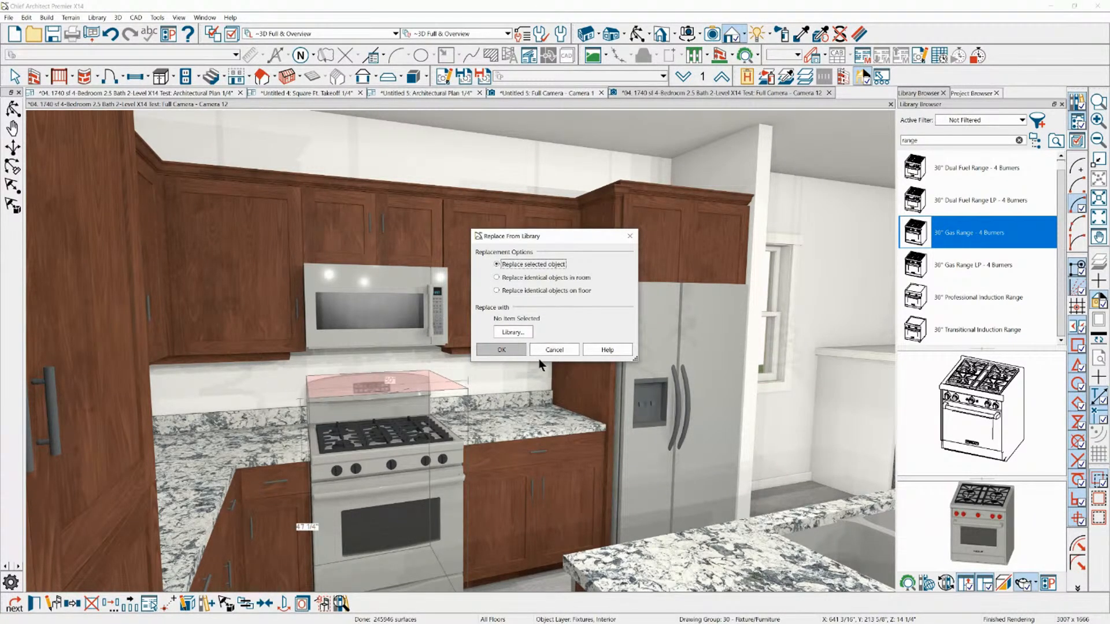
left_click(567, 354)
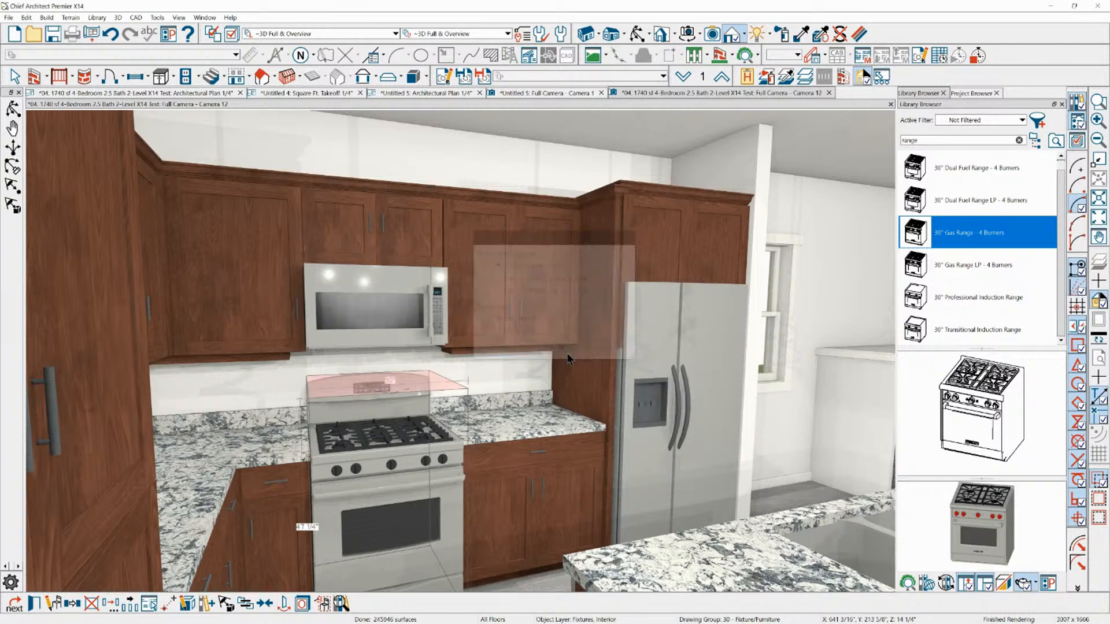
scroll(486, 231, "down", 2)
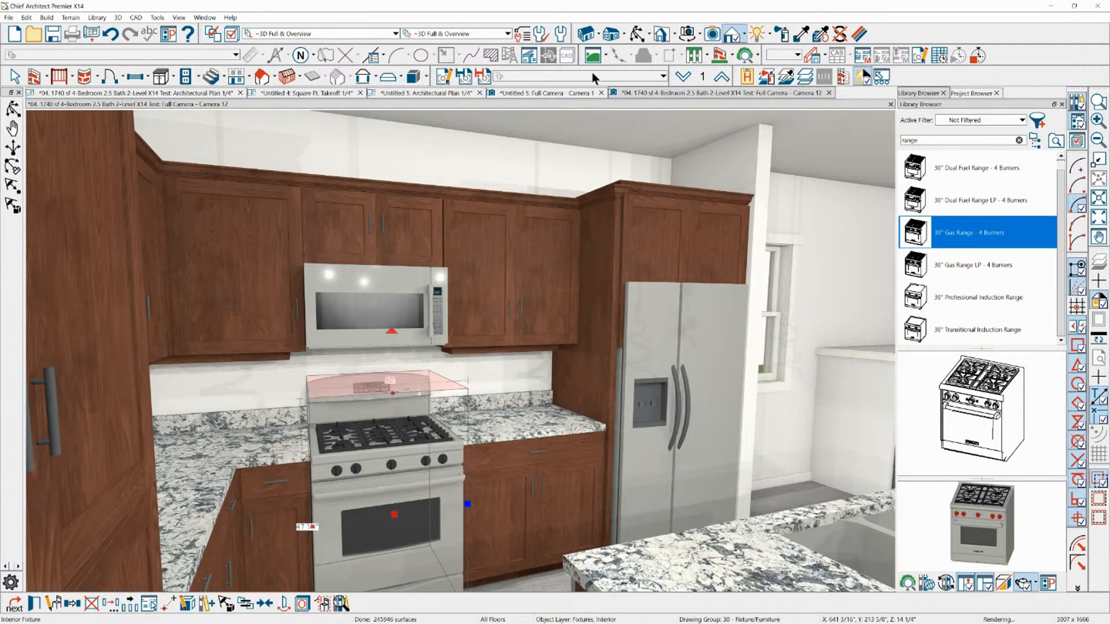
Try to swap the kitchen range in the camera view for the library's 30" Gas Range - 4 Burners
left_click(638, 34)
mouse_move(578, 204)
left_mouse_down()
mouse_move(568, 206)
mouse_move(578, 203)
left_mouse_up()
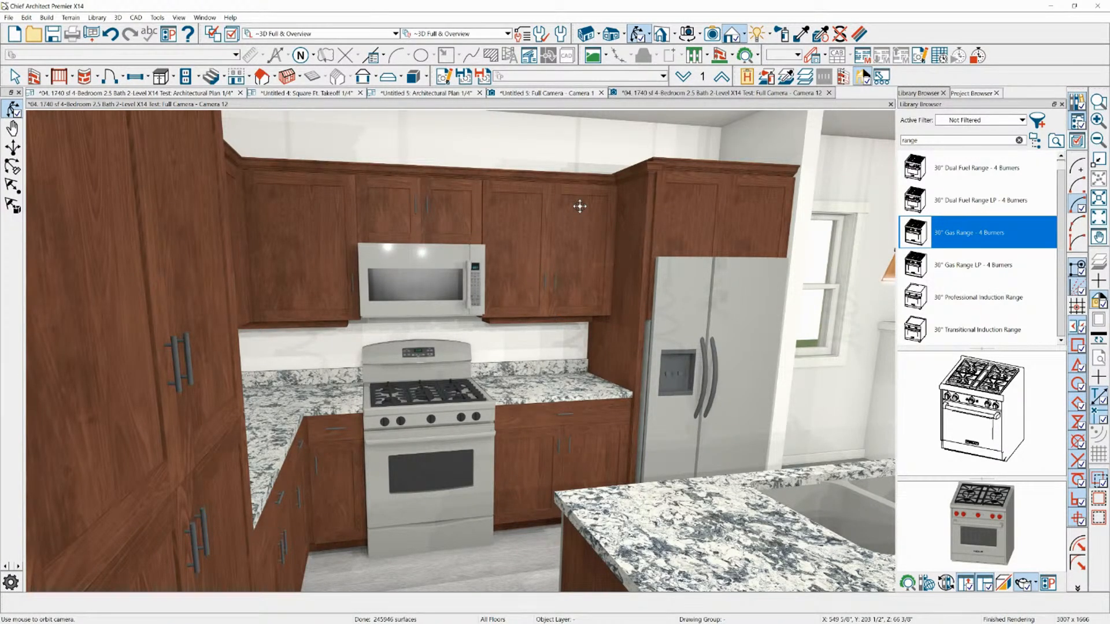
left_click(917, 235)
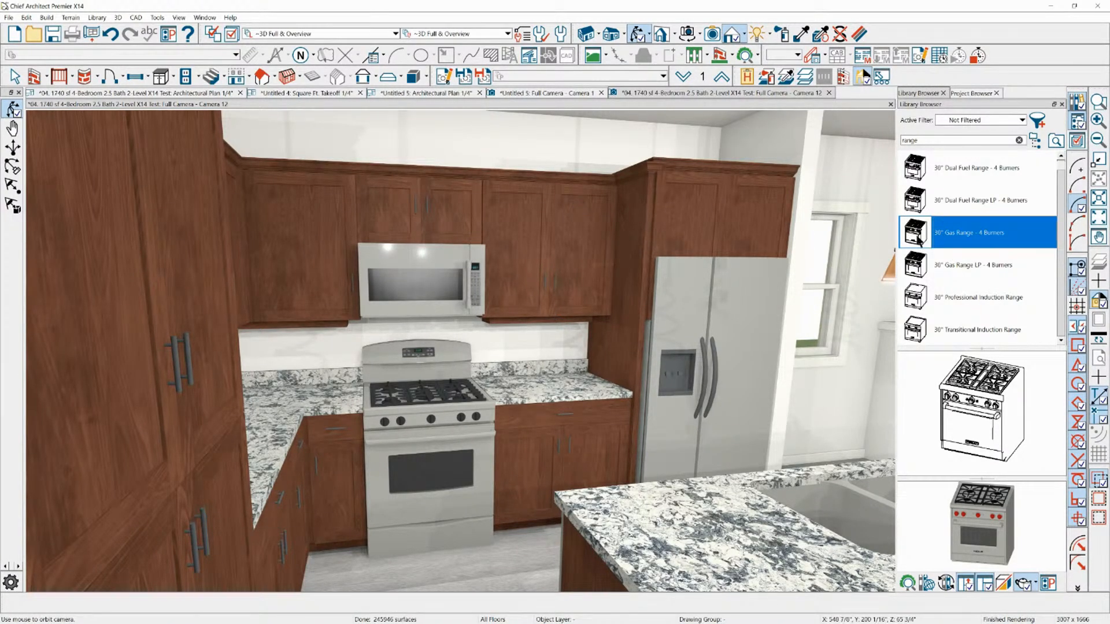
left_click(462, 425)
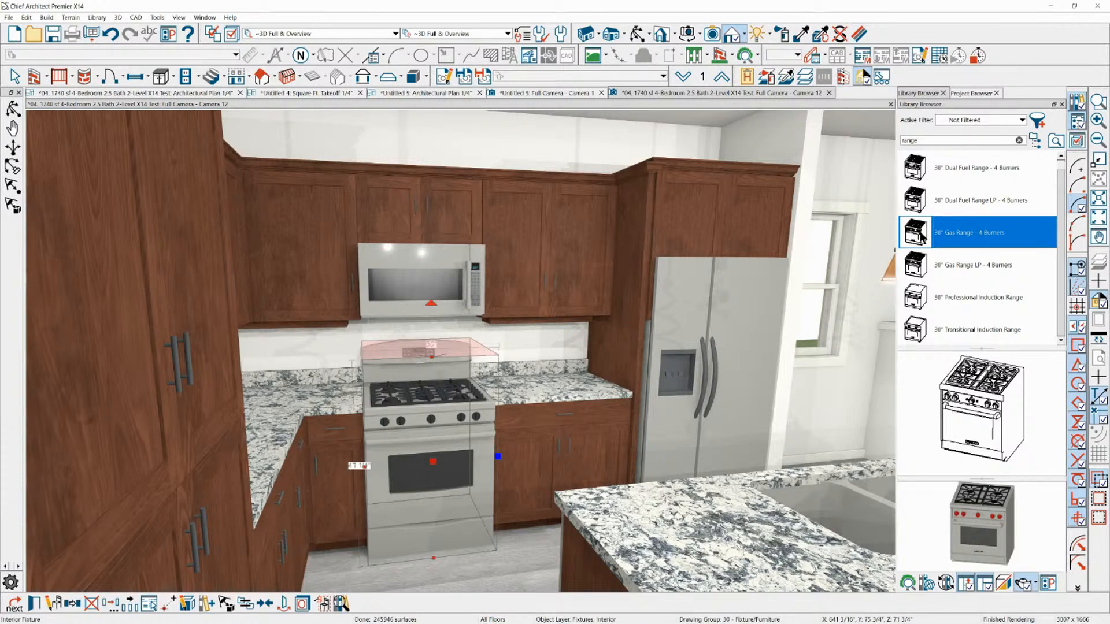
key("Escape")
Browse the library's range search results and pick the VGIC245-K Wok/Cooker Range
scroll(958, 262, "up", 3)
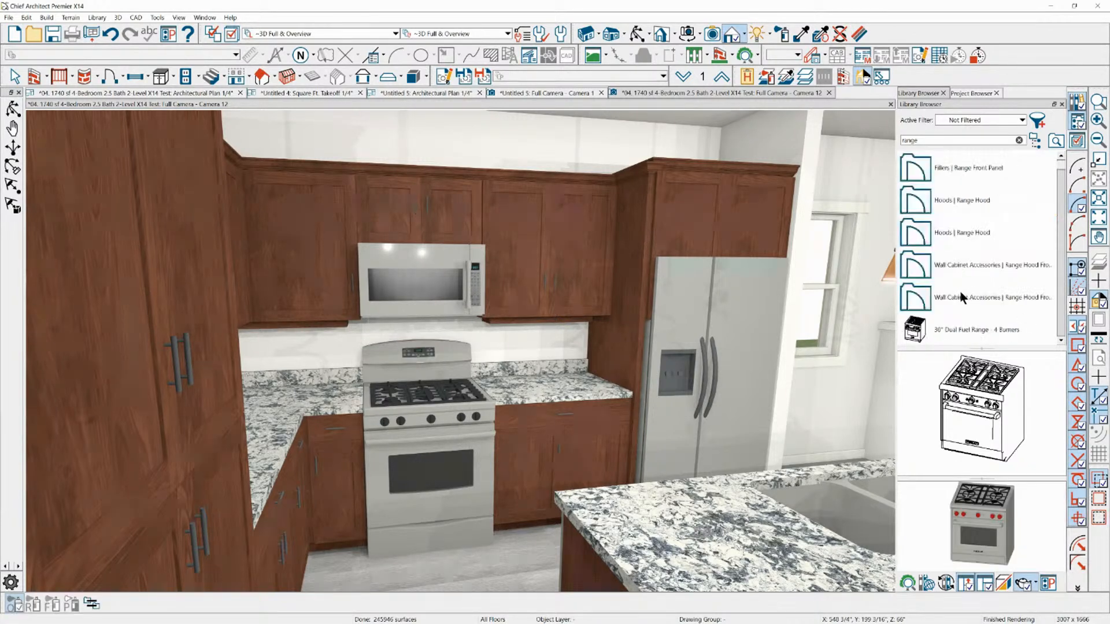
scroll(961, 294, "down", 5)
scroll(960, 290, "down", 5)
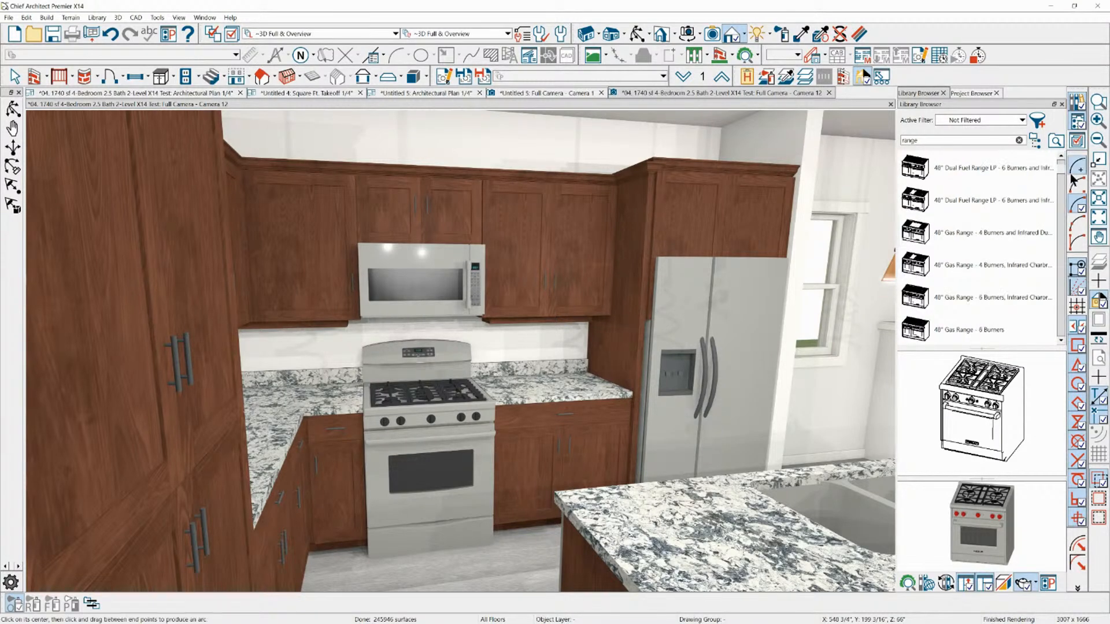
mouse_move(1062, 171)
left_mouse_down()
mouse_move(1063, 332)
mouse_move(1063, 211)
left_mouse_up()
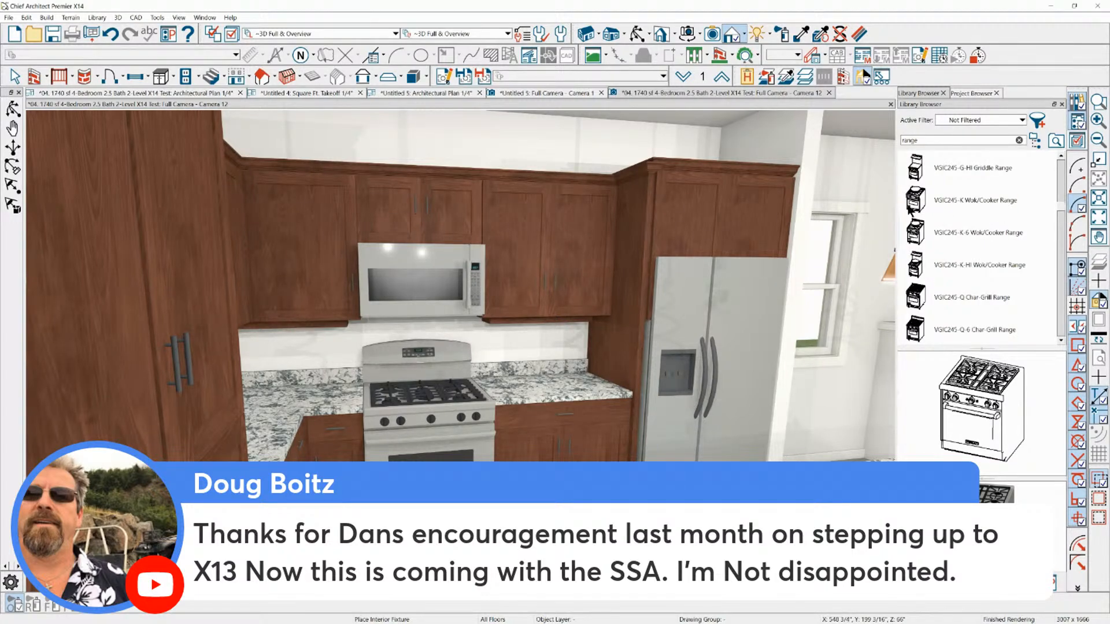
left_click(914, 202)
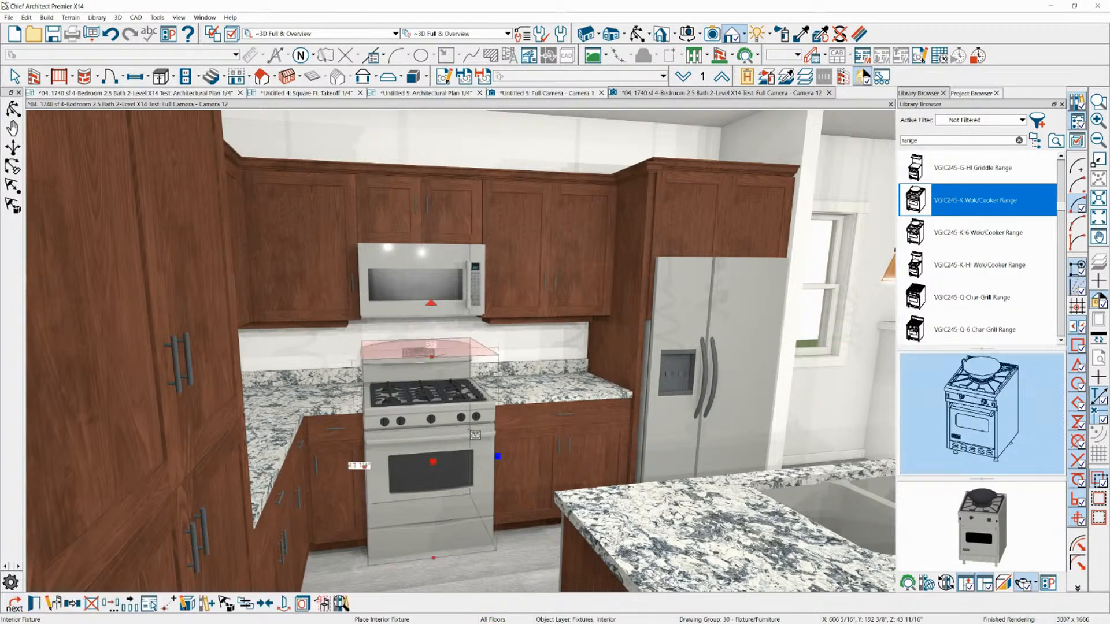
left_click(954, 172)
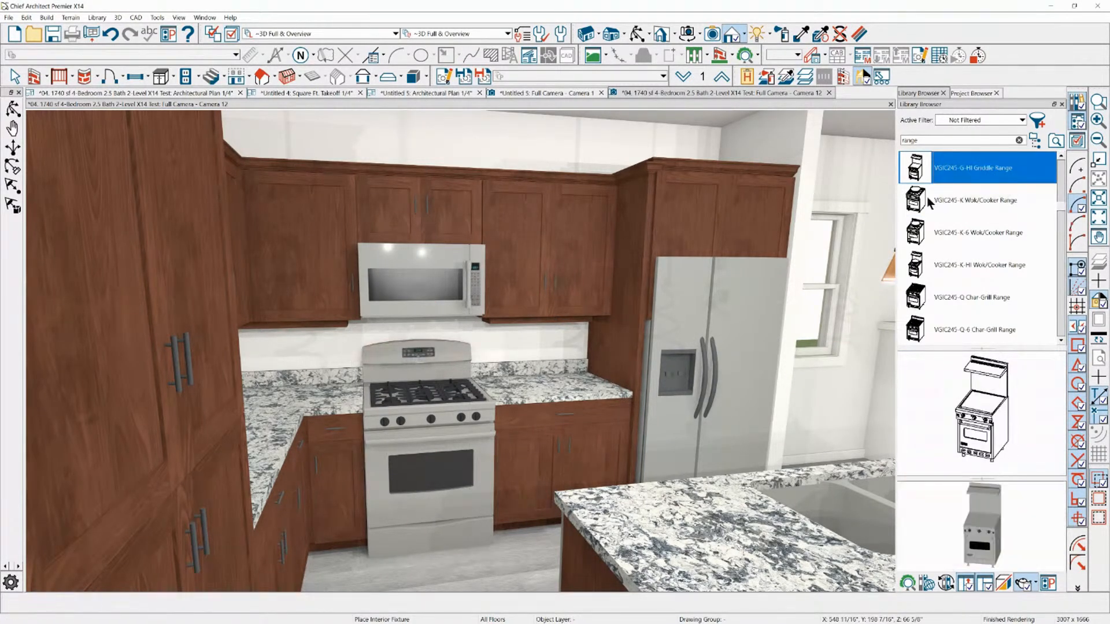
left_click(929, 201)
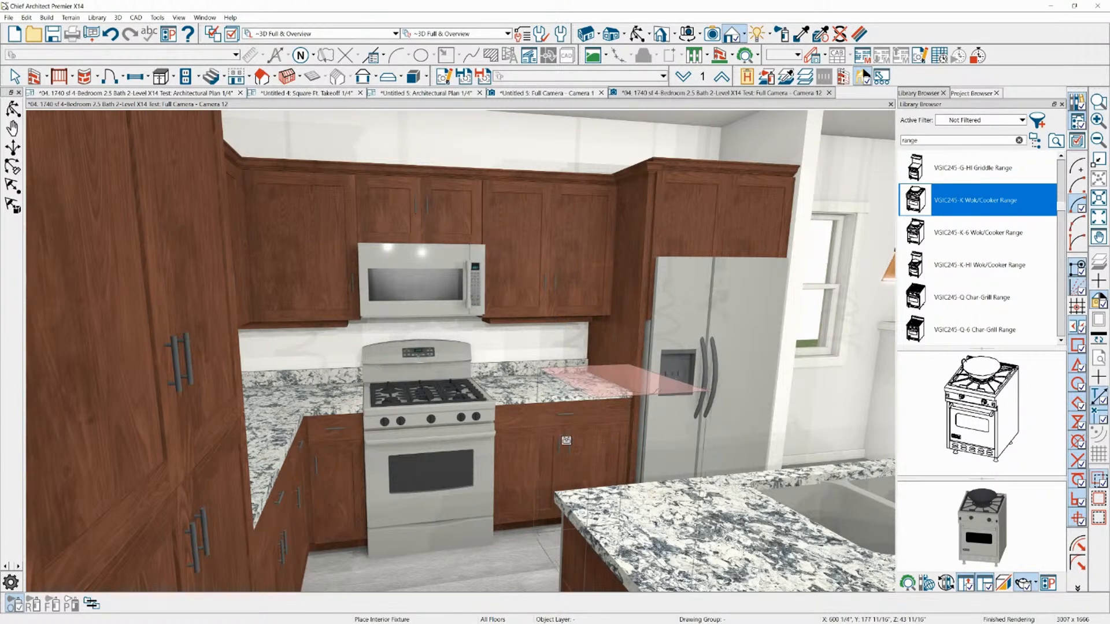
Leave range placement and examine the existing range and surrounding kitchen in the camera view
key("Escape")
left_click(455, 436)
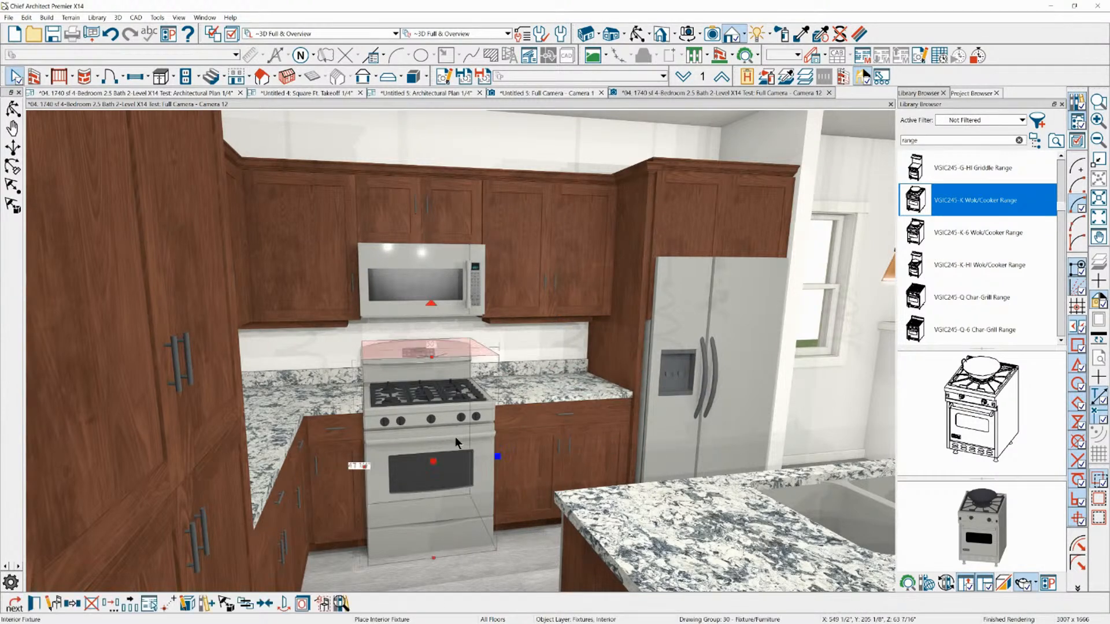
scroll(437, 444, "down", 4)
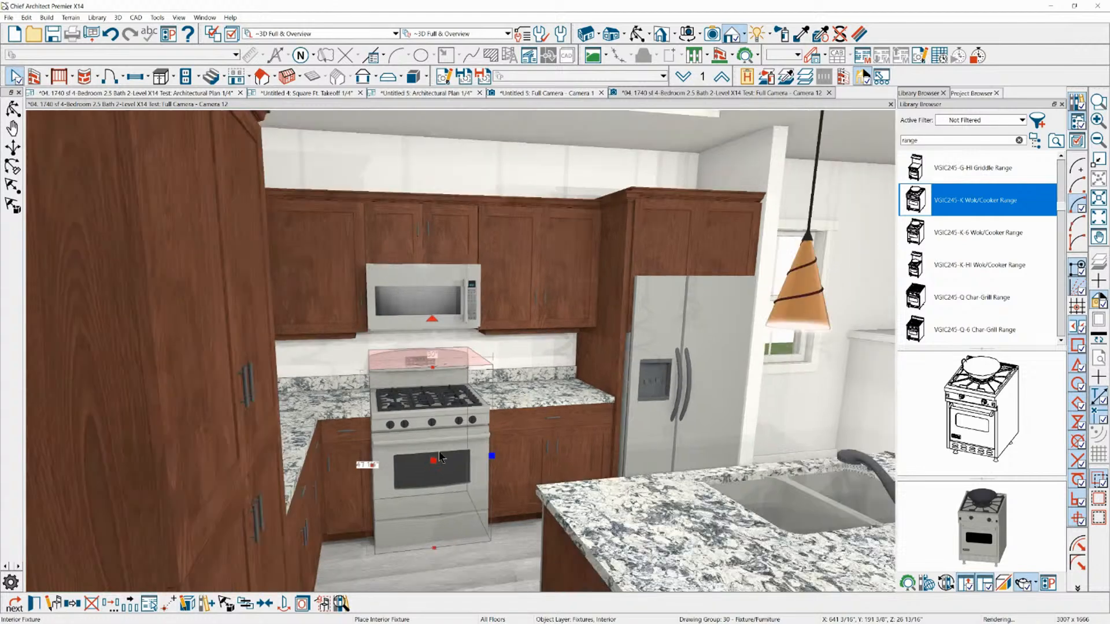
scroll(482, 285, "up", 2)
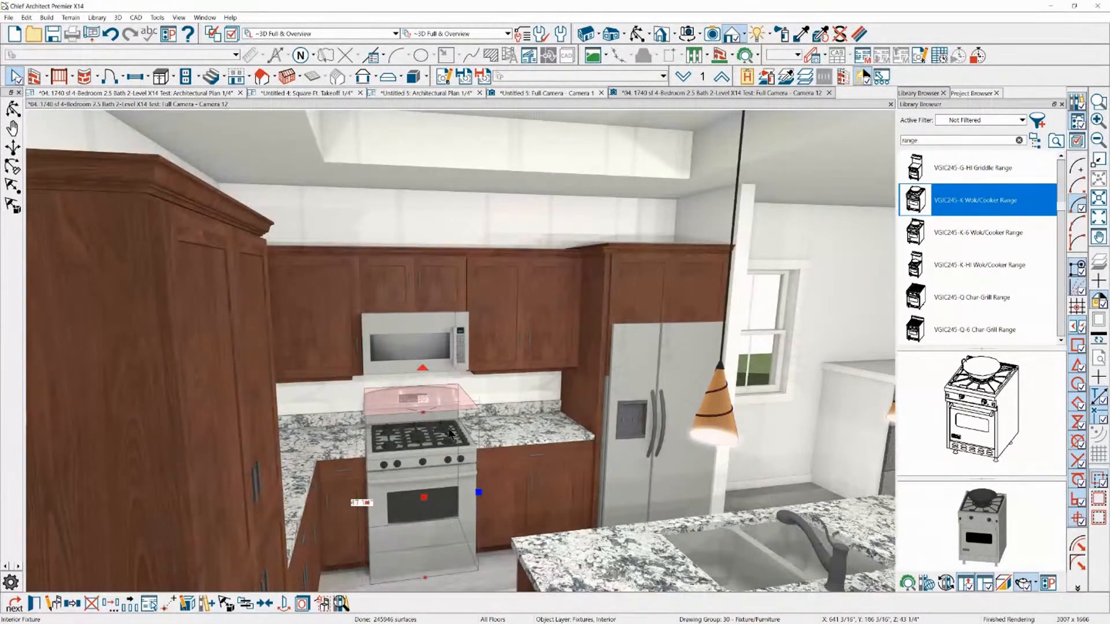
scroll(421, 507, "up", 2)
scroll(473, 263, "down", 1)
key("Escape")
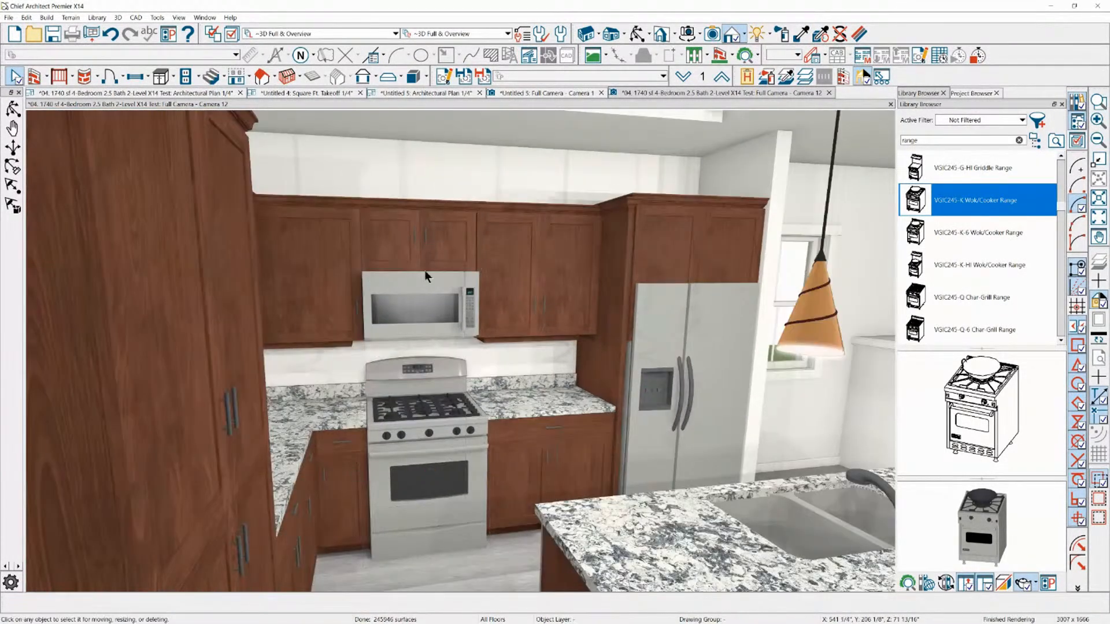
scroll(410, 279, "down", 5)
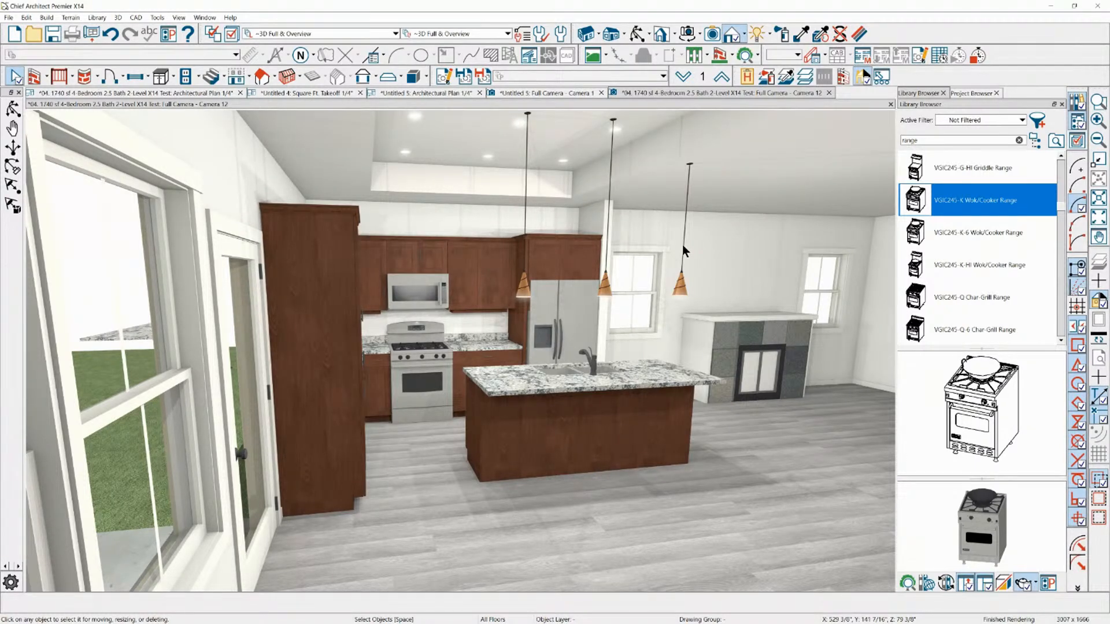
Review the Kitchen/Dining room's structure settings, including Retain Floor/Ceiling Framing and Build Foundation Below, and close its specification
left_click(709, 488)
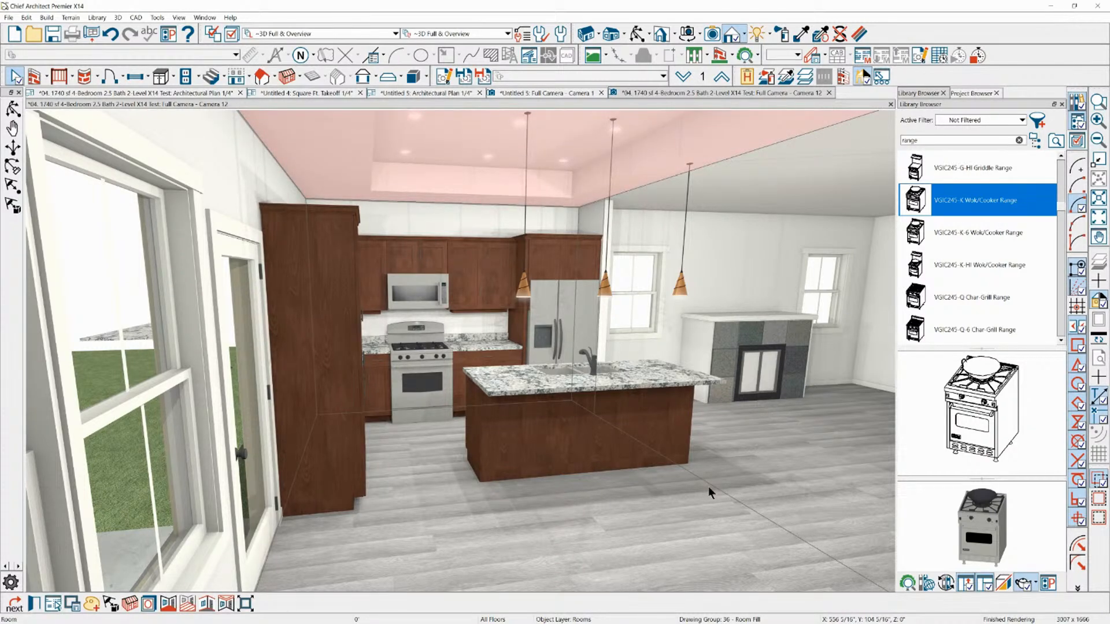
key("ctrl+e")
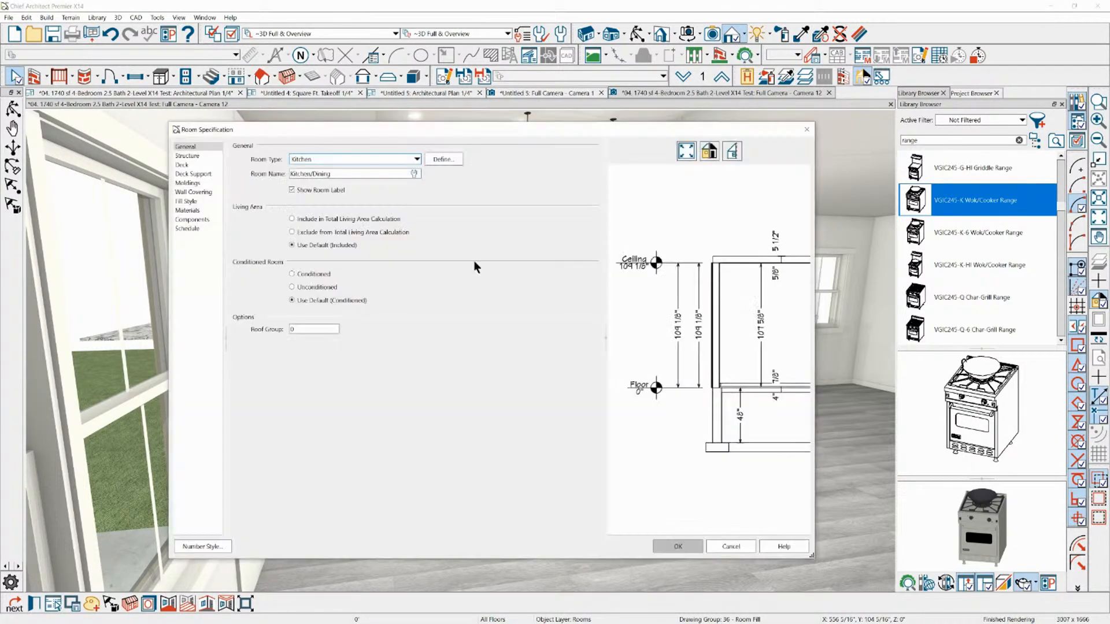
left_click(192, 156)
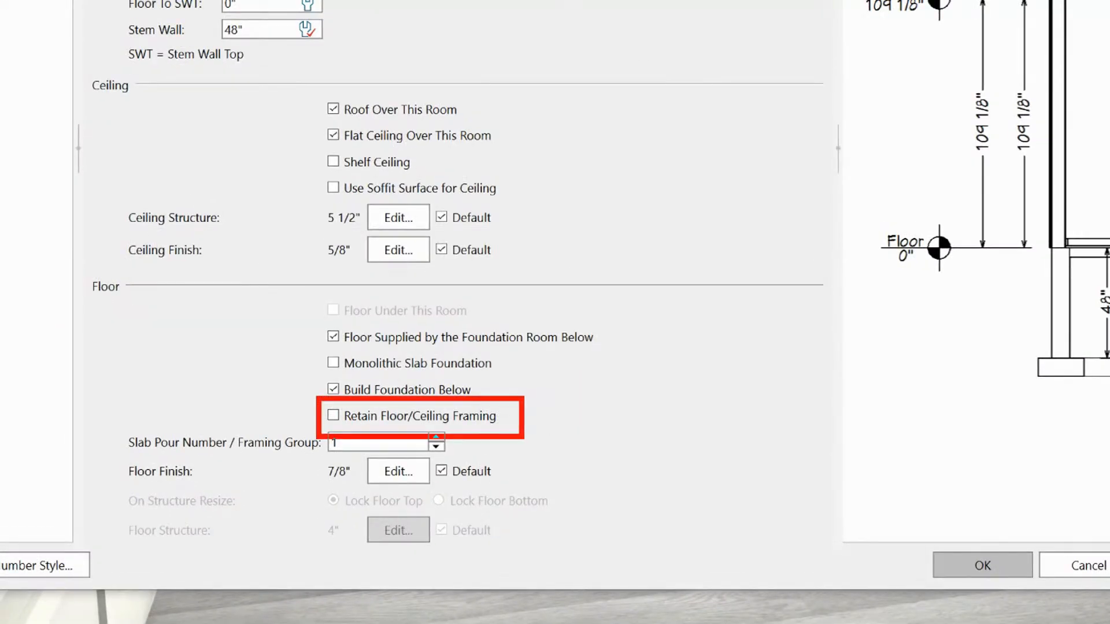
left_click_drag(266, 391, 310, 387)
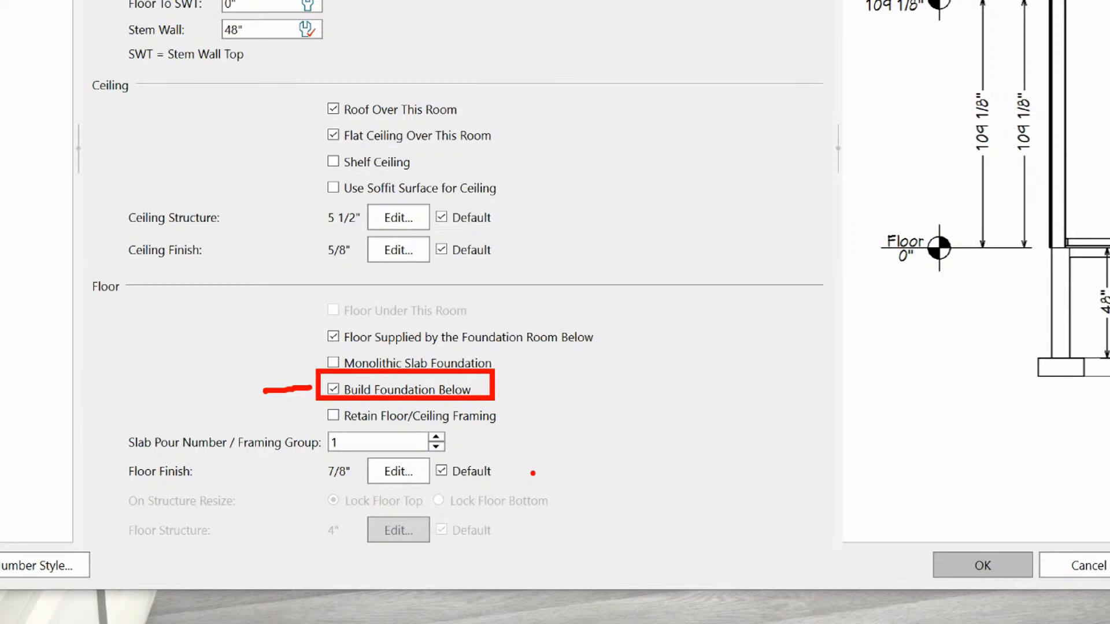
key("Escape")
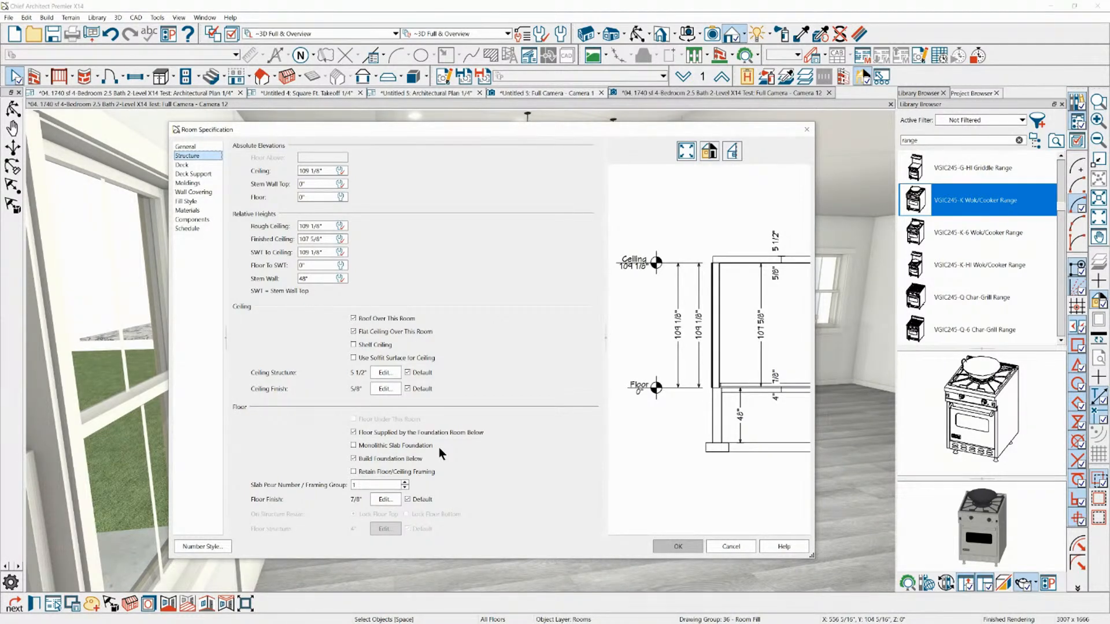
left_click(671, 546)
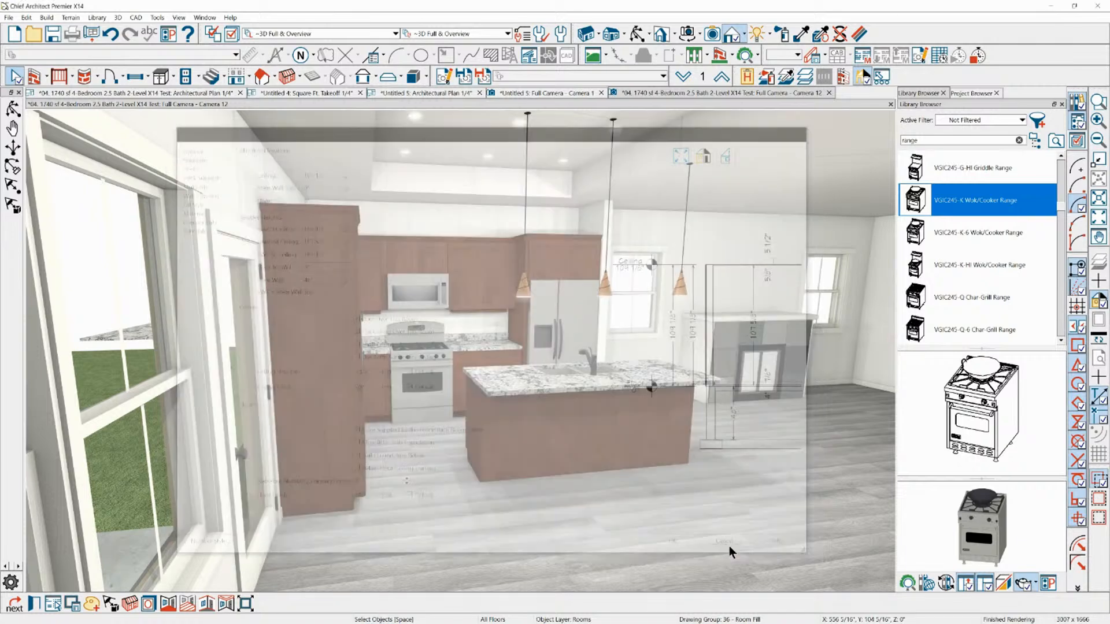
Switch to the 1740 sf 4-Bedroom floor plan and select the Primary Bedroom room rather than its tray ceiling polyline
left_click(187, 93)
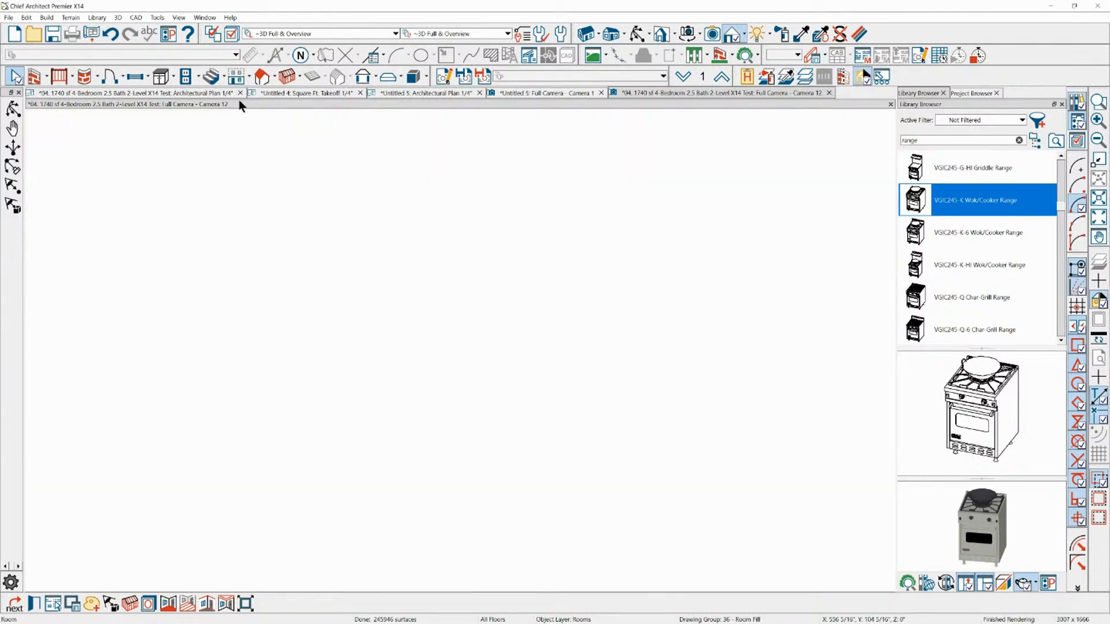
scroll(363, 195, "down", 5)
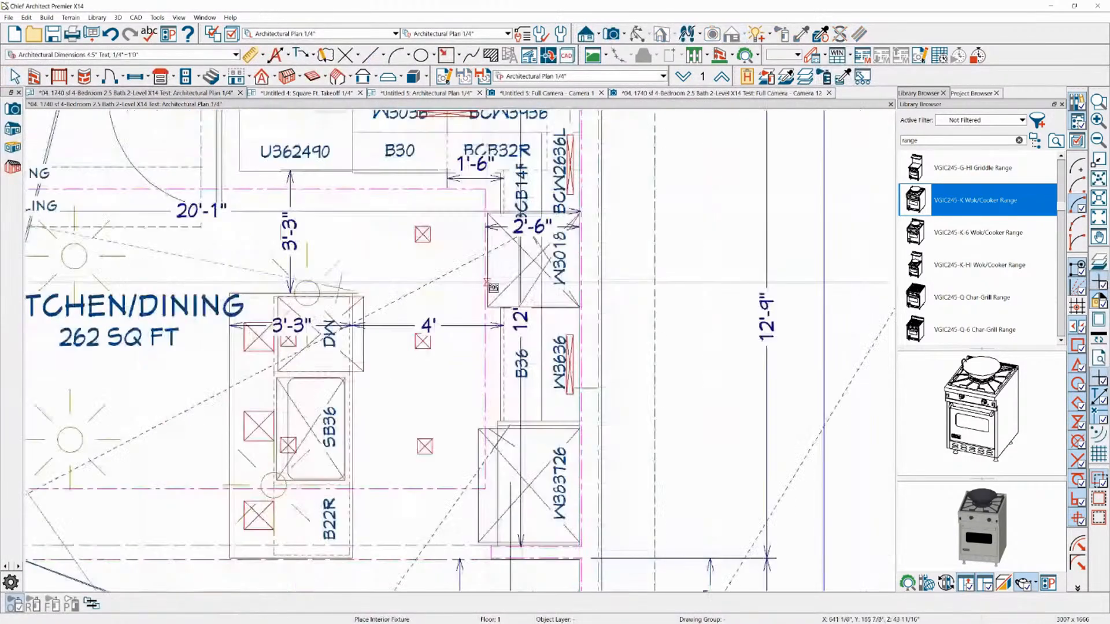
scroll(604, 152, "down", 2)
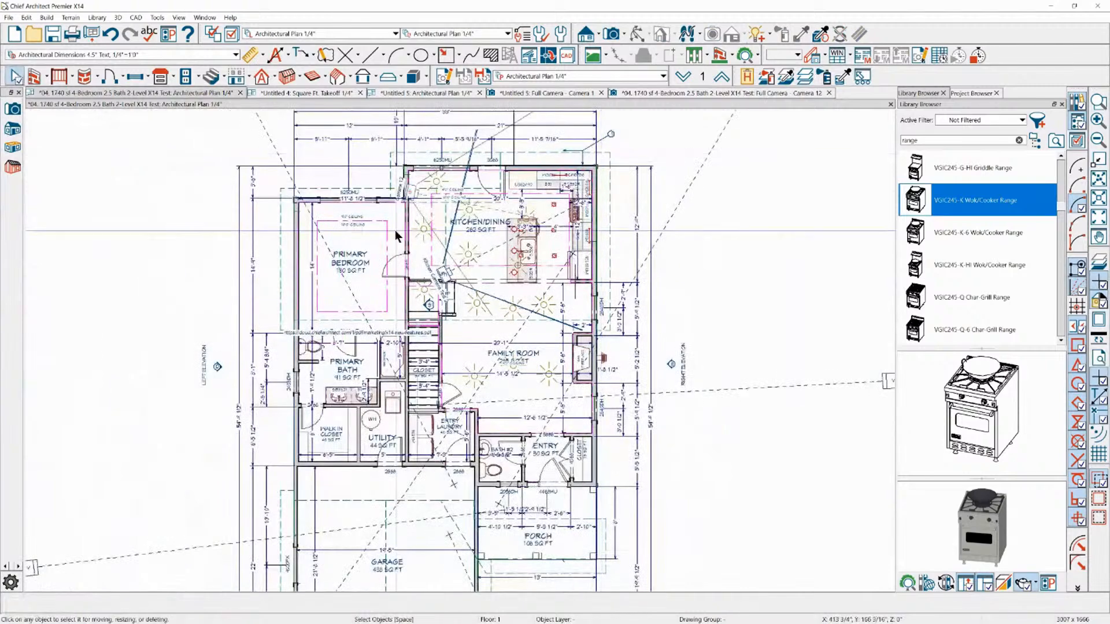
key("Escape")
left_click(337, 312)
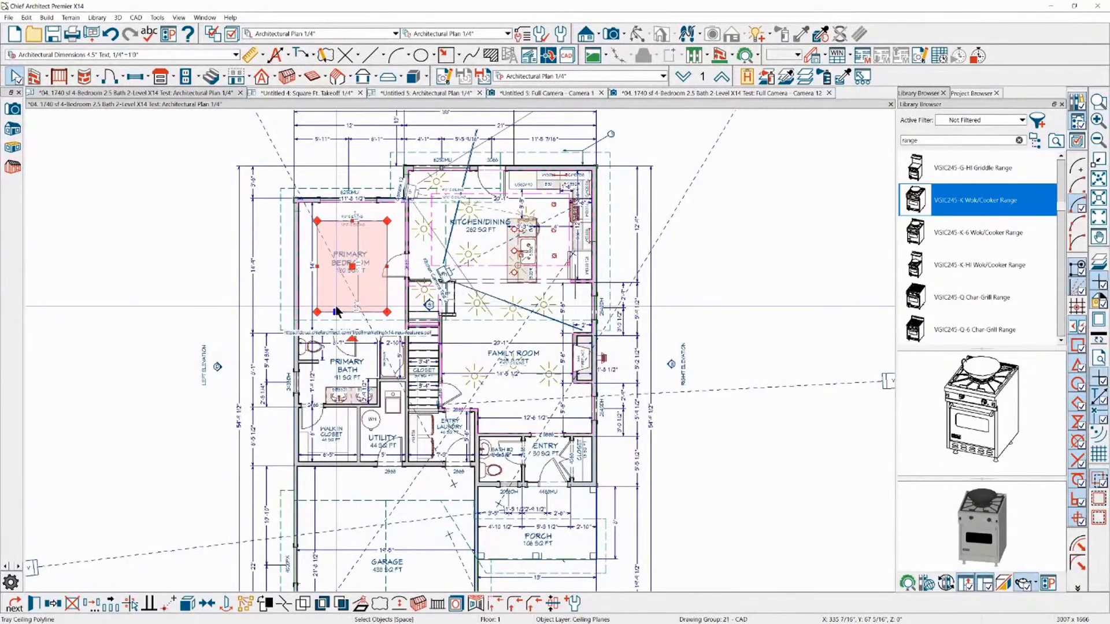
key("Tab")
key("Tab")
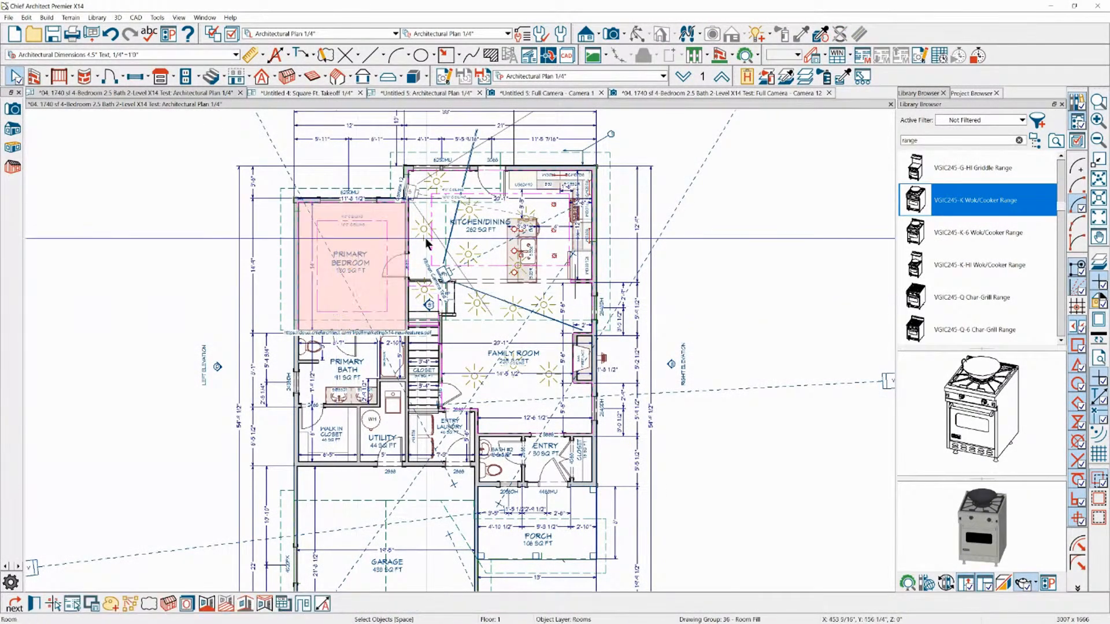
Add the Kitchen/Dining, Family Room and Primary Bath rooms to the floor plan selection
left_click(488, 245, "shift")
left_click(425, 305, "shift")
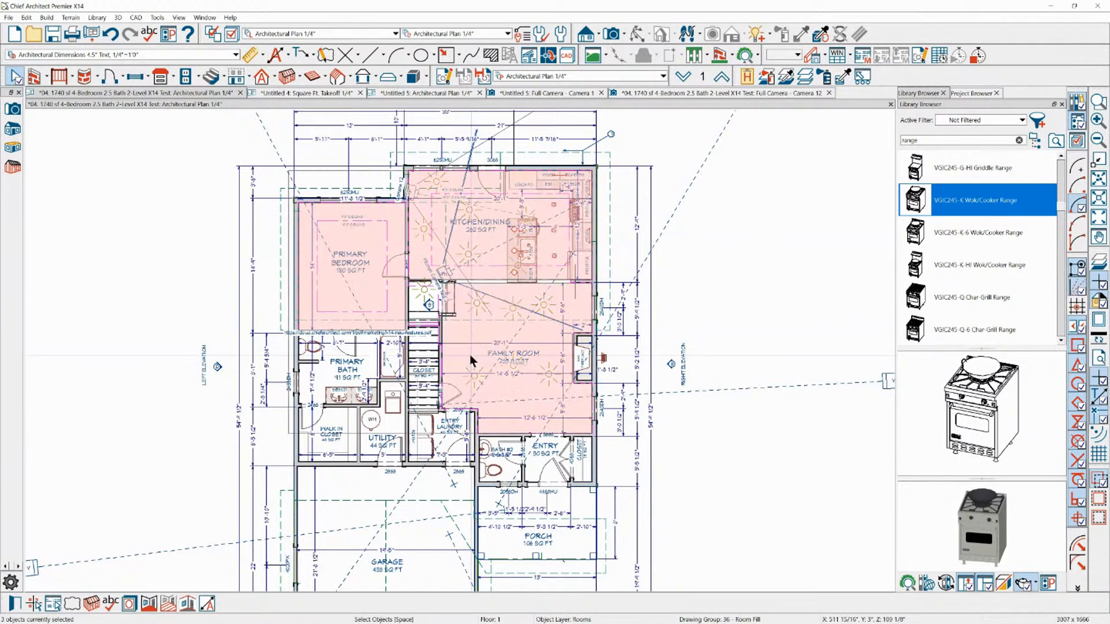
left_click(422, 305, "shift")
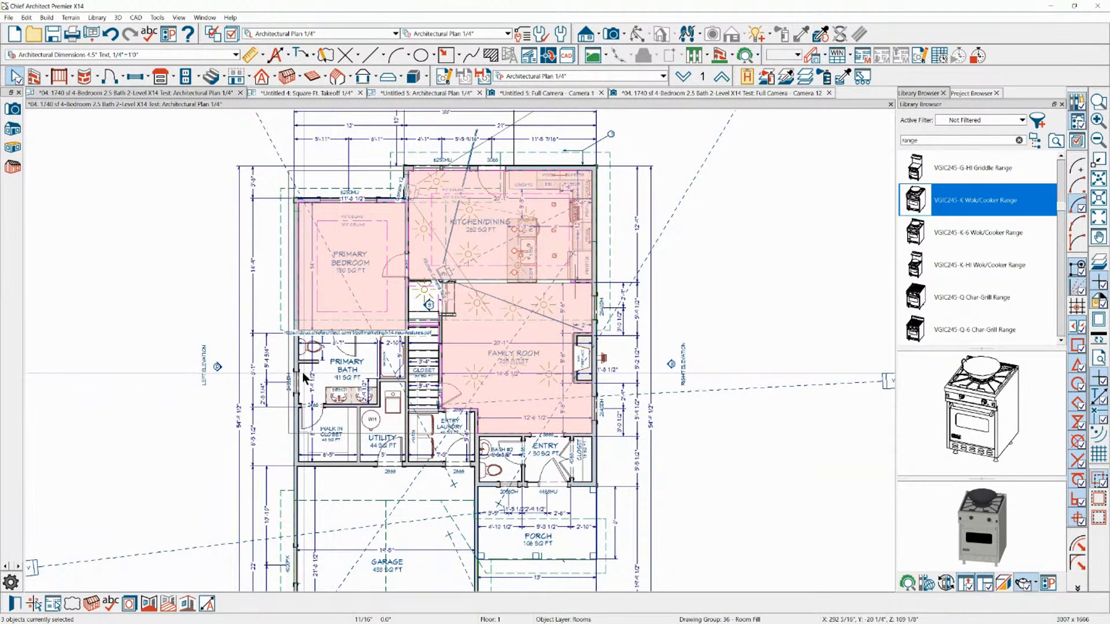
scroll(302, 372, "up", 2)
scroll(303, 372, "up", 2)
left_click(329, 305, "shift")
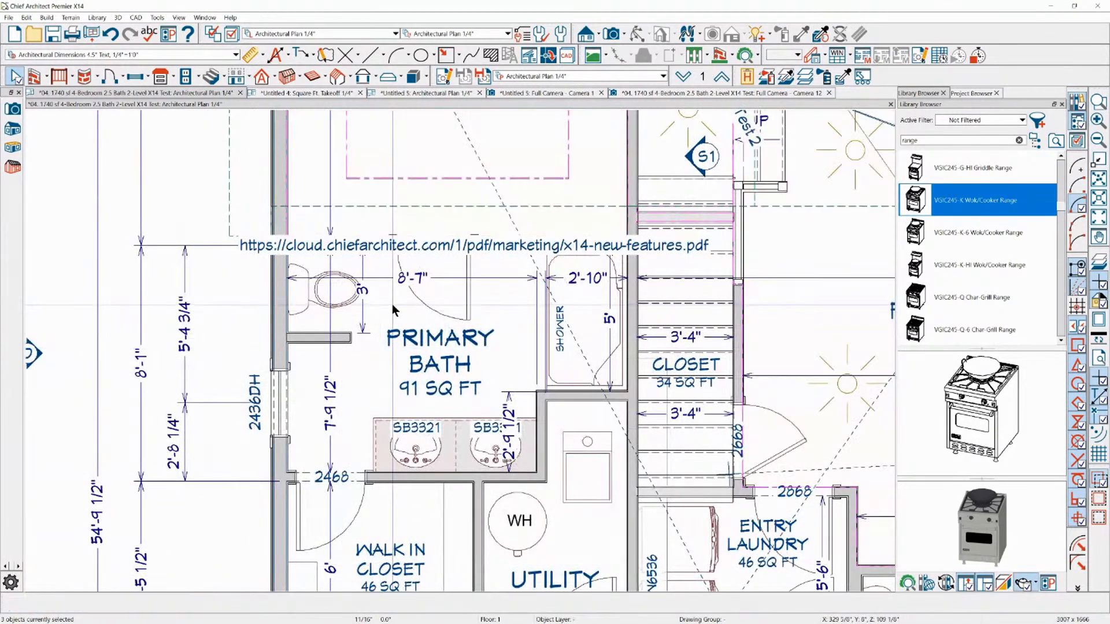
scroll(296, 267, "down", 2)
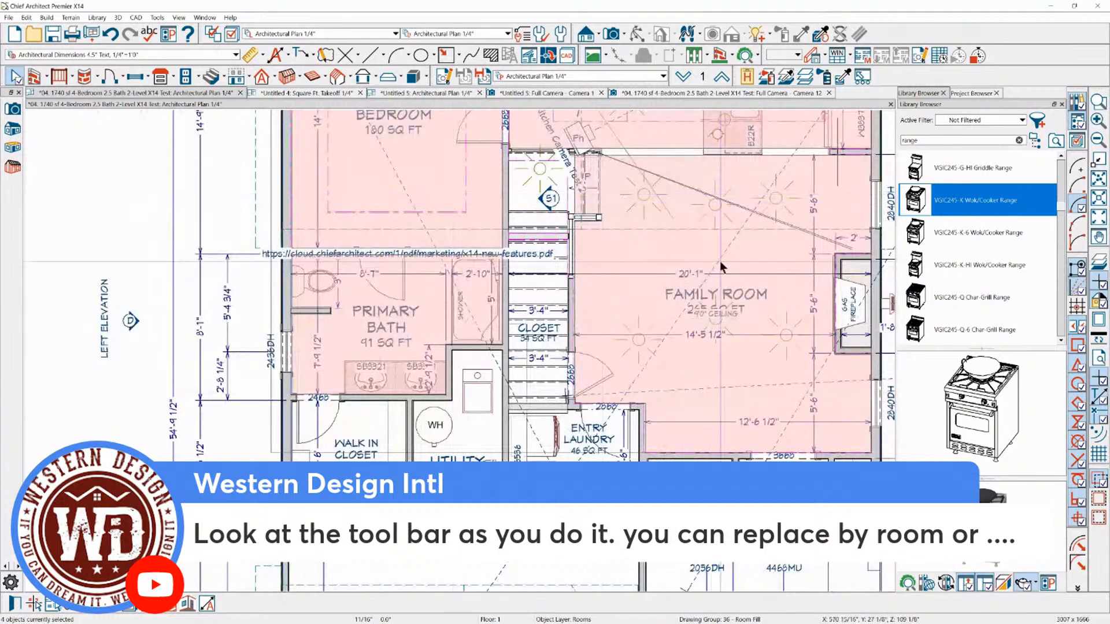
Insert a bow window in the Primary Bedroom's exterior wall, deepen its outward projection and widen it to about 8'
left_click(779, 93)
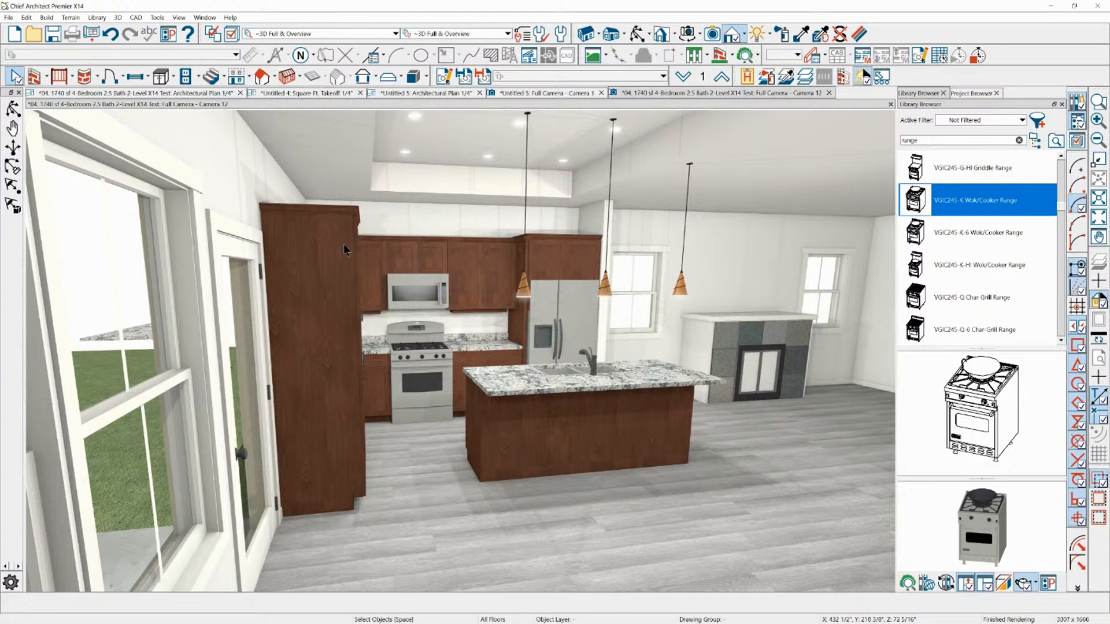
left_click(179, 94)
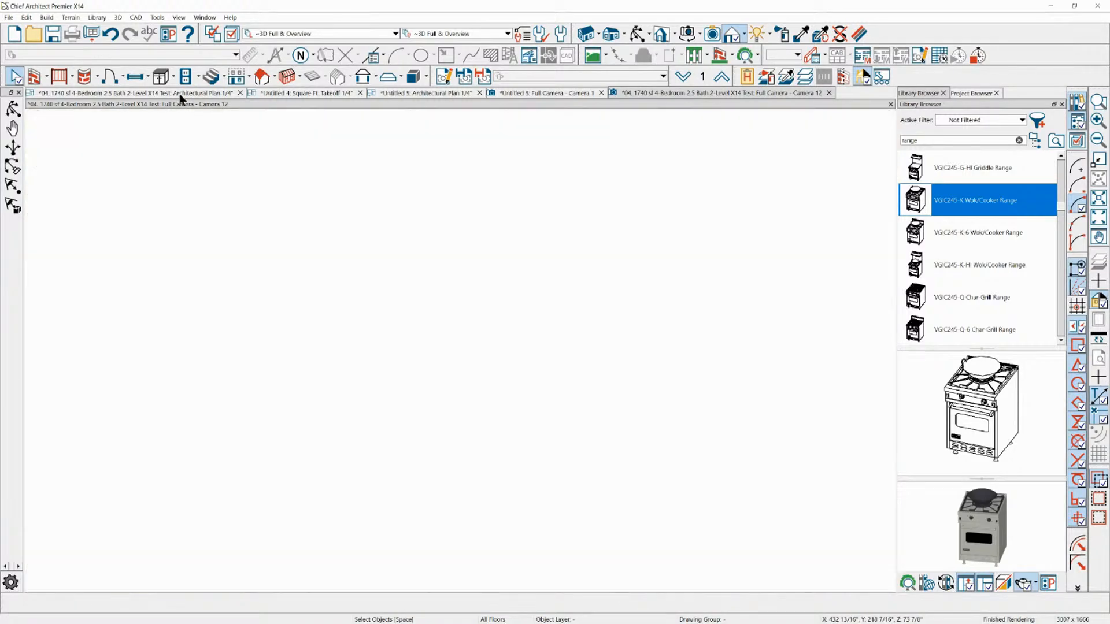
scroll(295, 180, "down", 3)
scroll(271, 153, "up", 4)
scroll(269, 151, "up", 2)
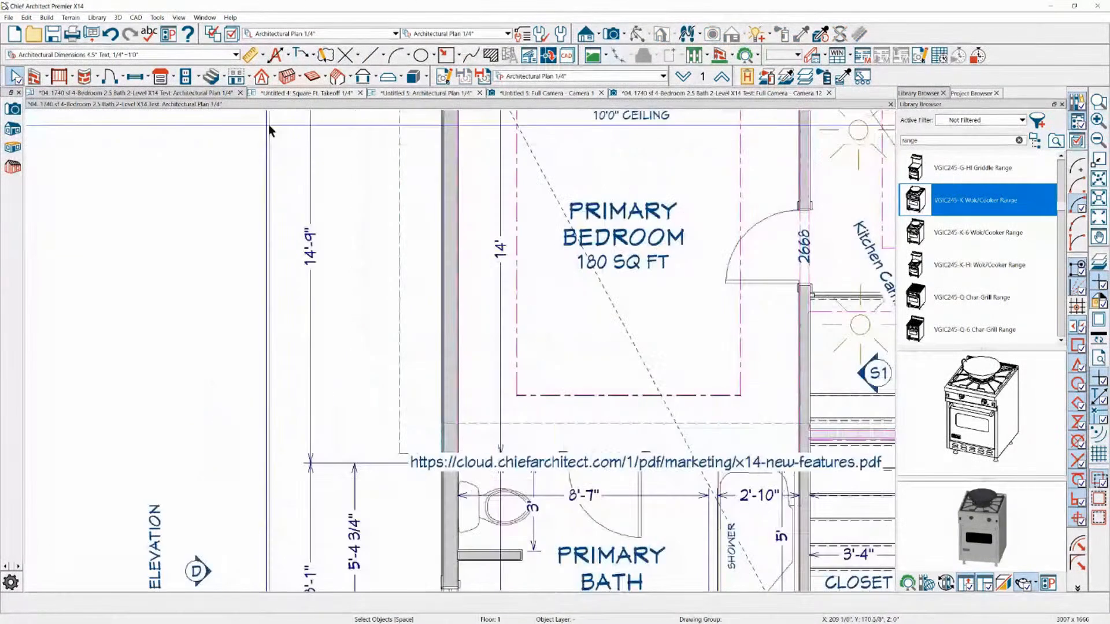
left_click(123, 79)
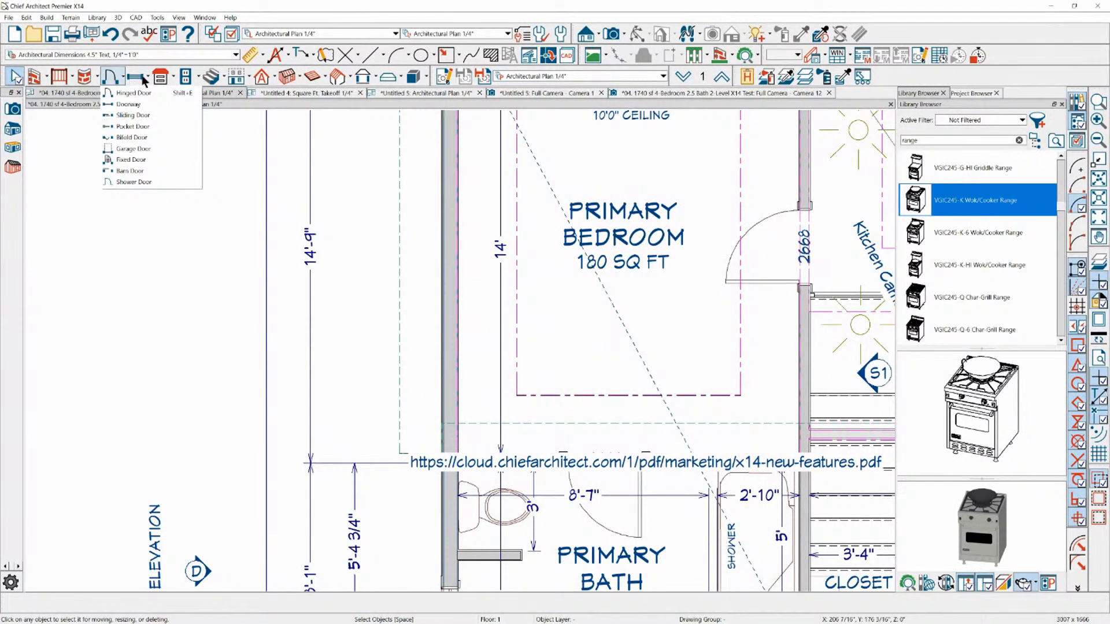
left_click(149, 80)
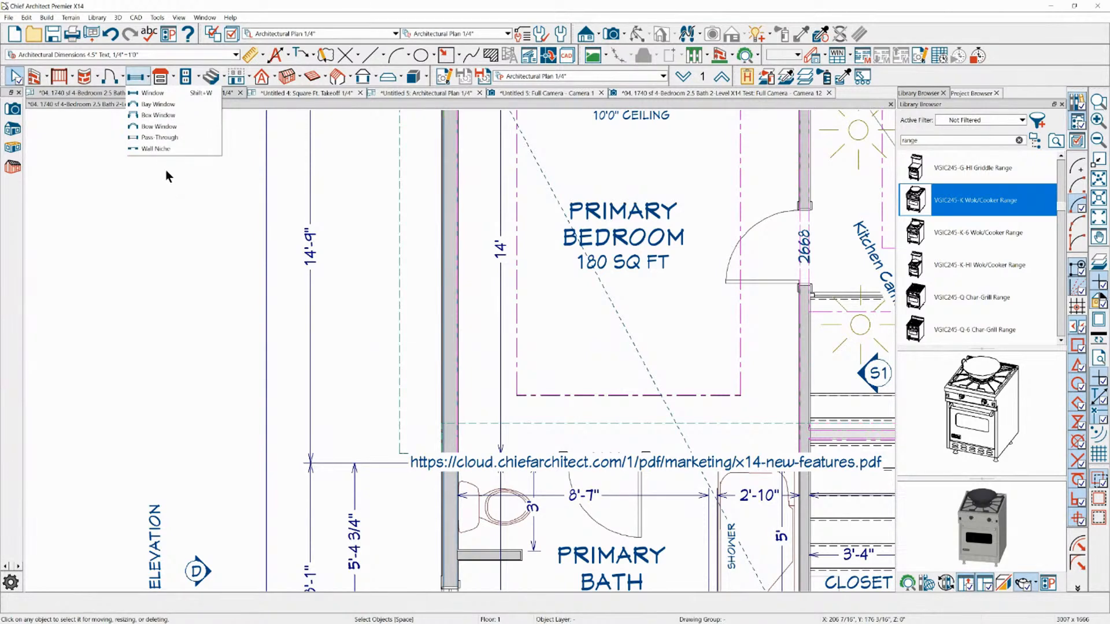
left_click(165, 127)
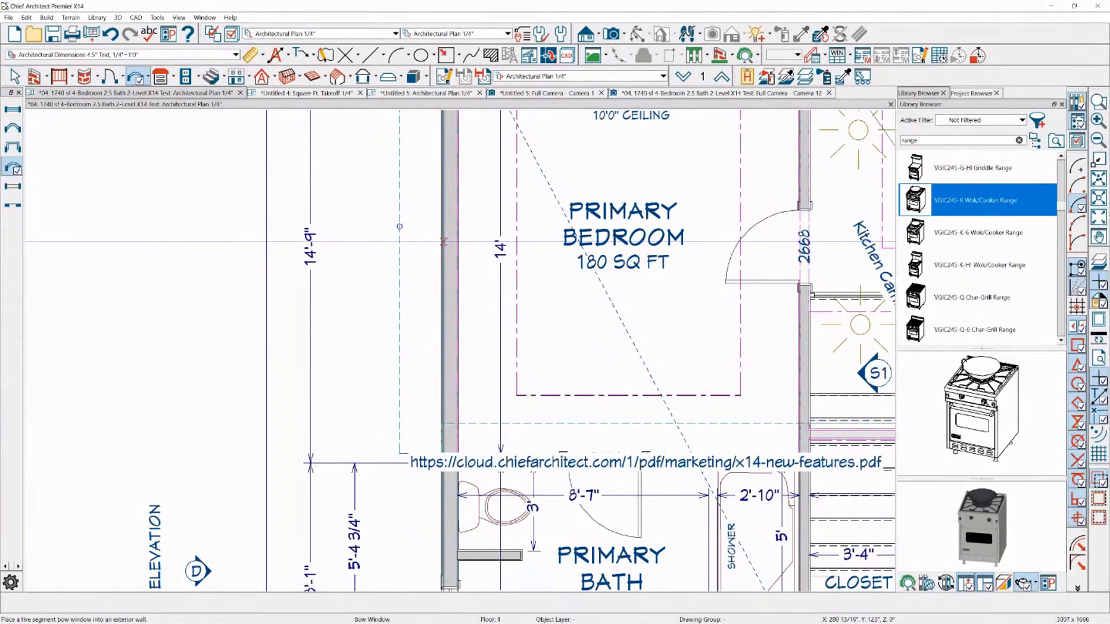
left_click(443, 241)
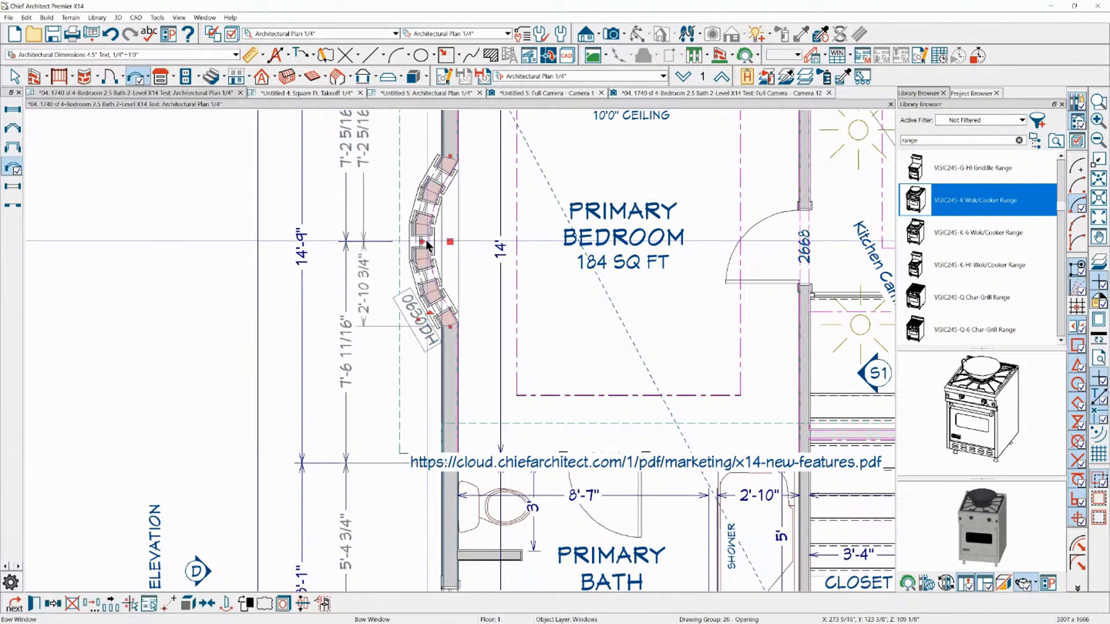
left_click_drag(427, 242, 387, 241)
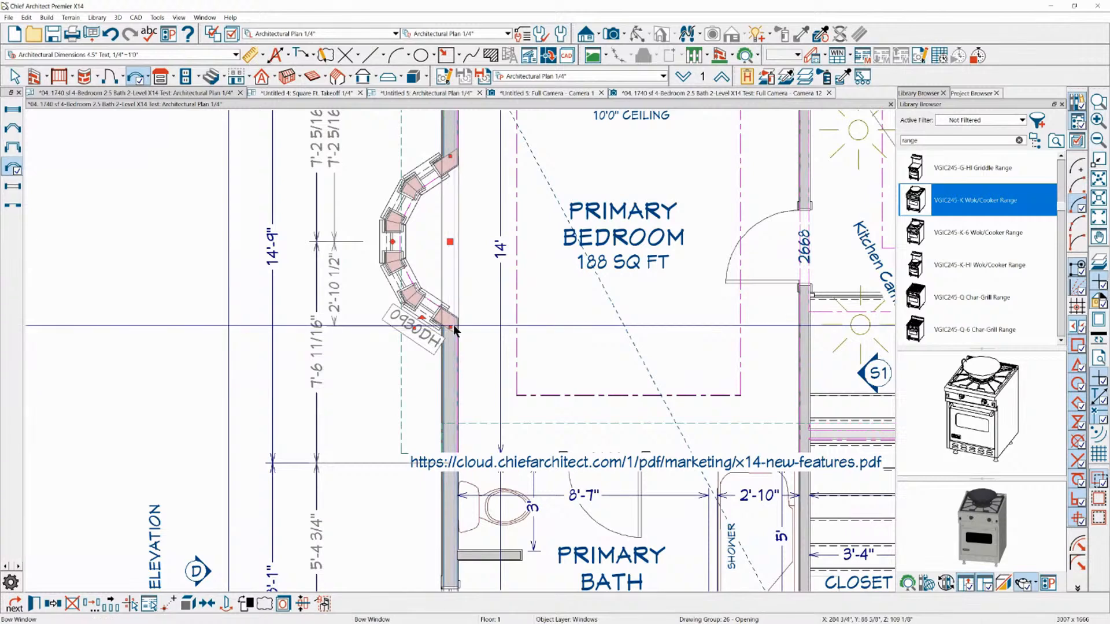
left_click_drag(406, 327, 445, 396)
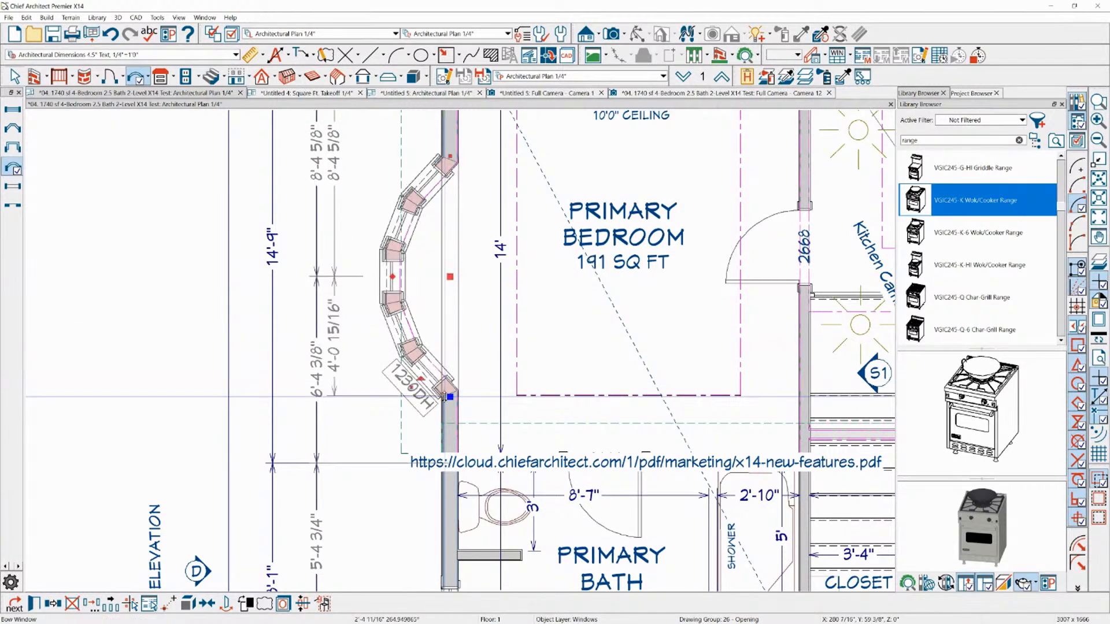
Explode the Primary Bedroom's bow window into separate walls and windows, and select its individual wall segments to check them
left_click(187, 607)
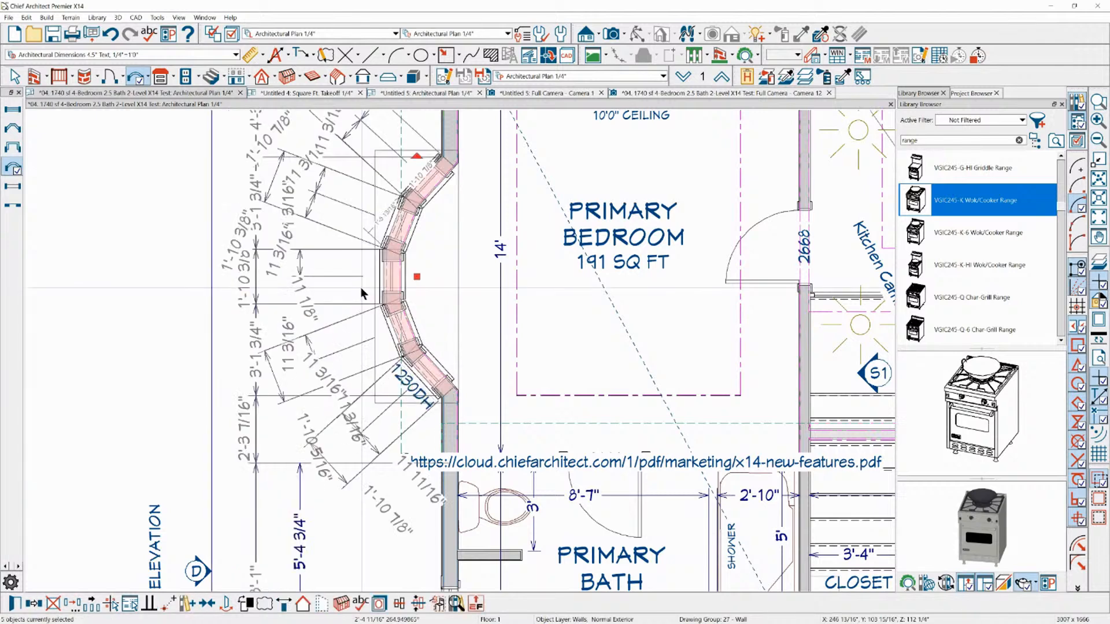
left_click(388, 270)
left_click(391, 256)
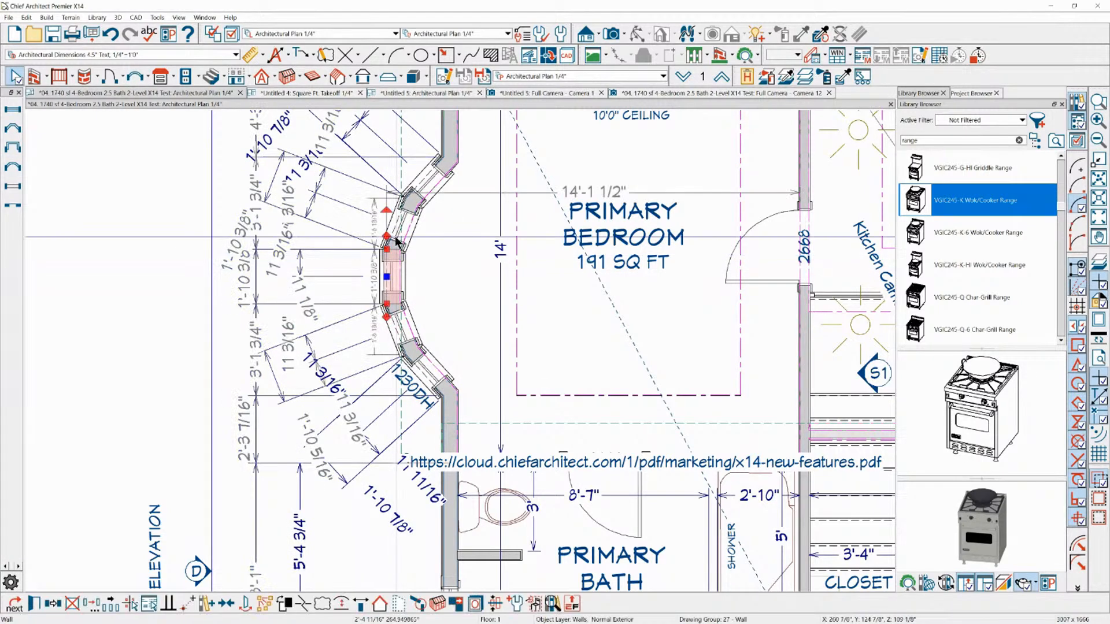
left_click(399, 231)
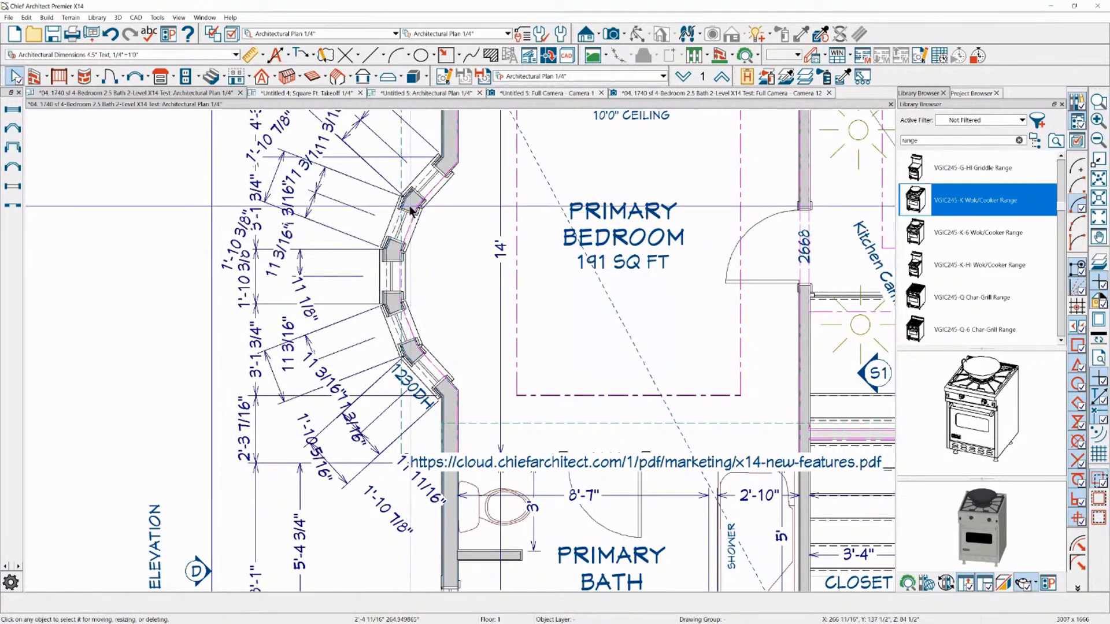
left_click(413, 208)
left_click(416, 204)
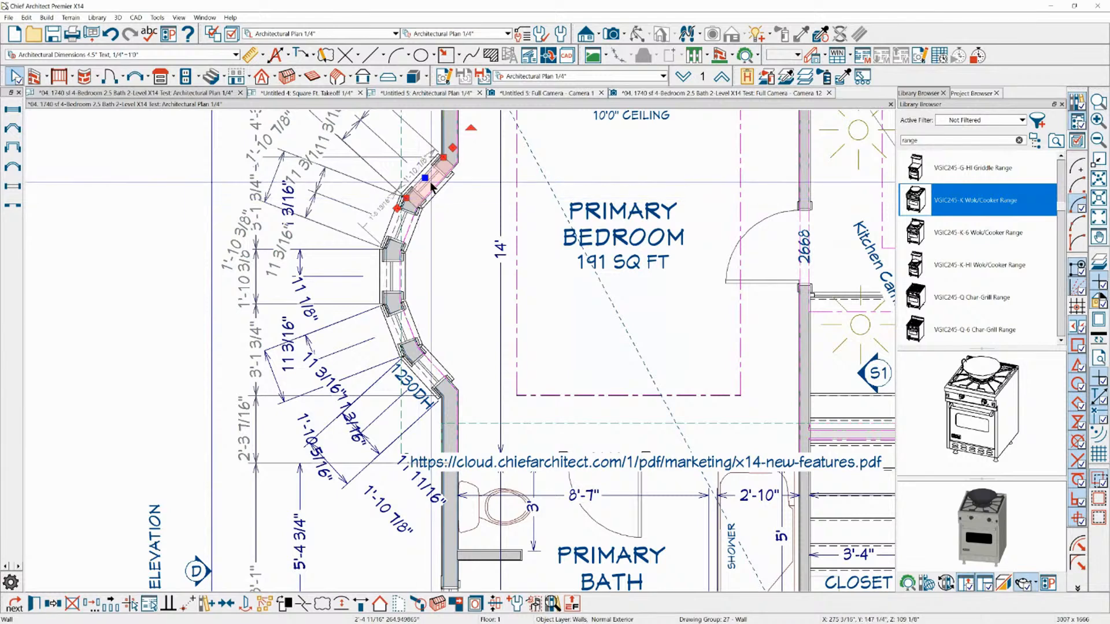
key("Escape")
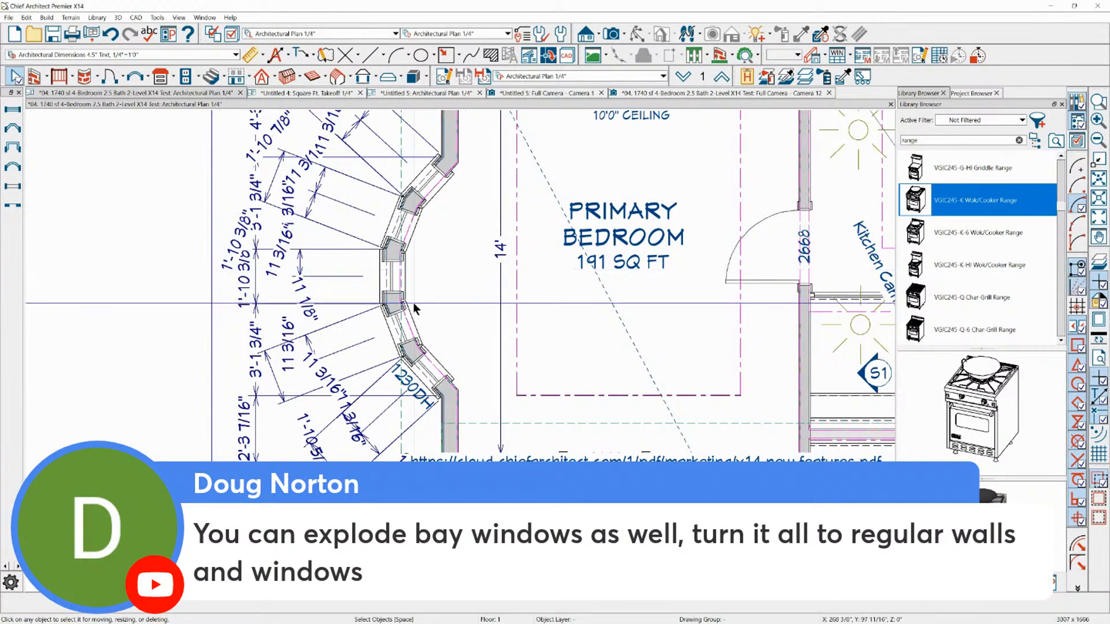
Delete all five windows from the exploded bow in the Primary Bedroom, keeping only the angled wall segments
left_click(396, 287)
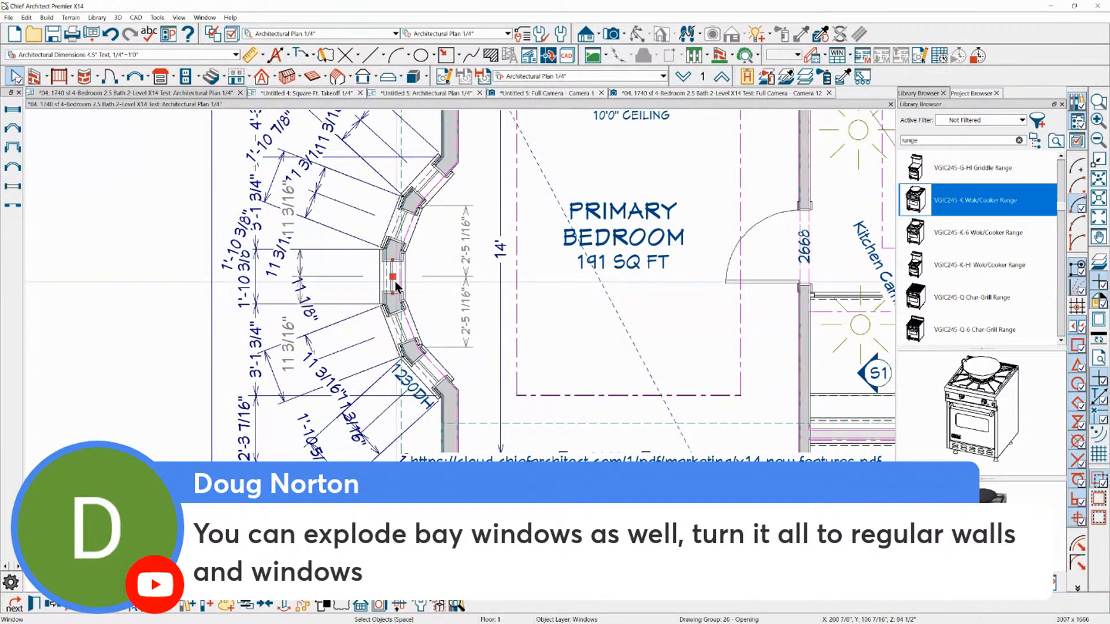
key("Escape")
scroll(395, 283, "down", 2)
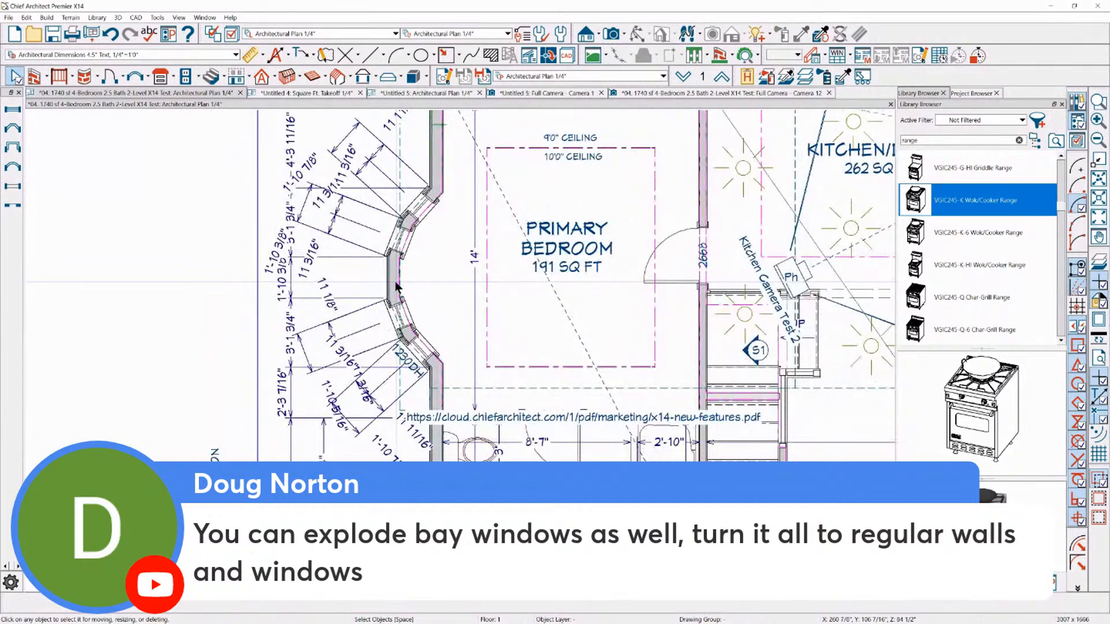
left_click(402, 240)
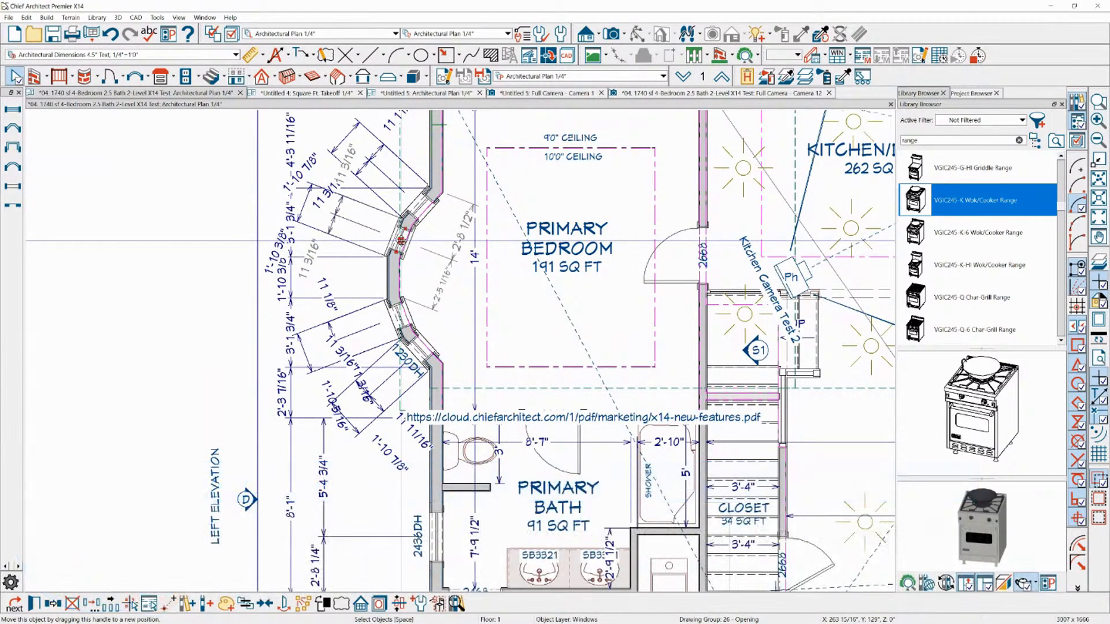
key("Delete")
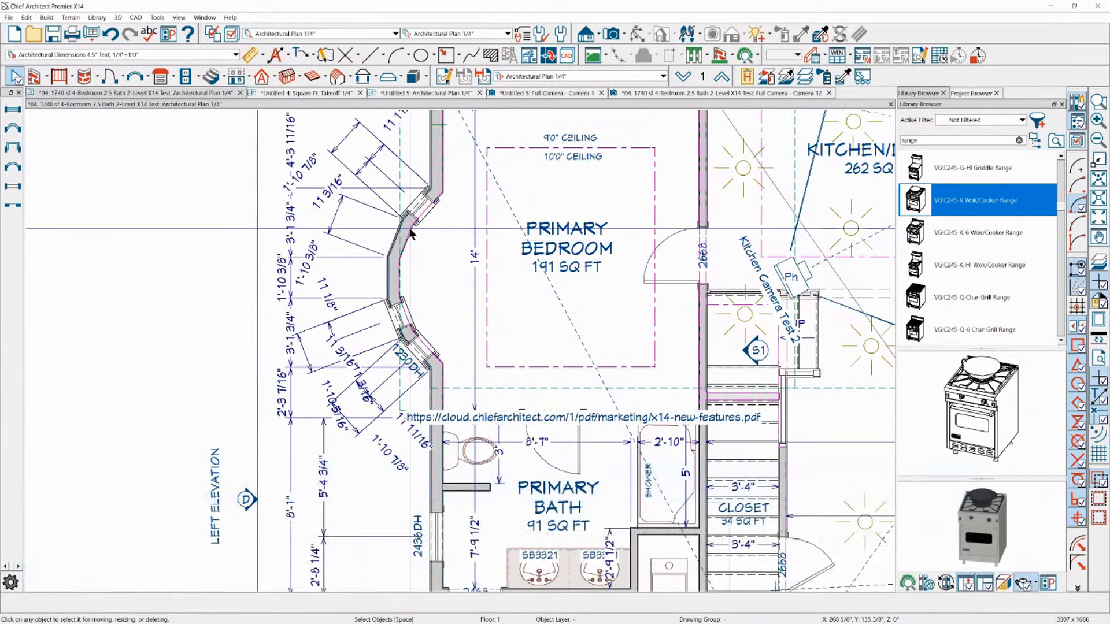
left_click(423, 204)
key("Delete")
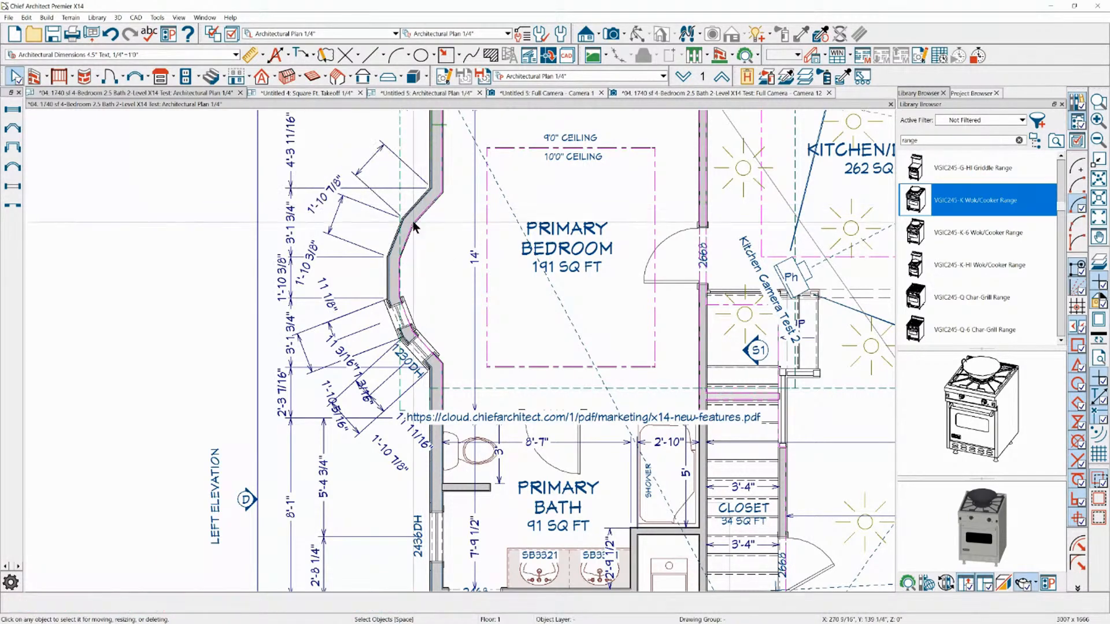
left_click(405, 327)
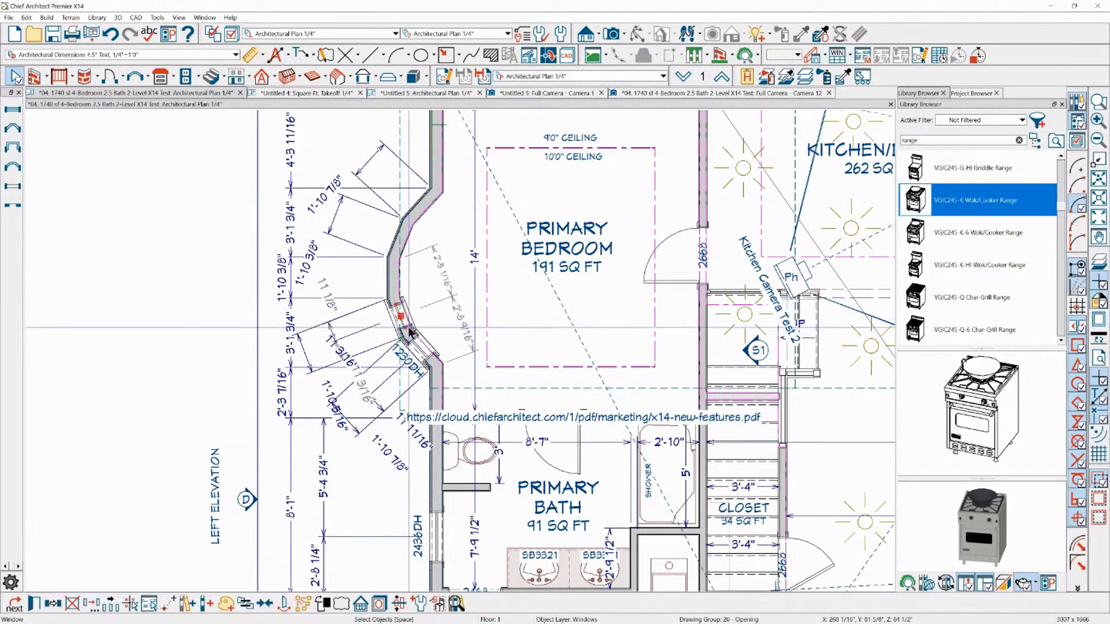
left_click(414, 355)
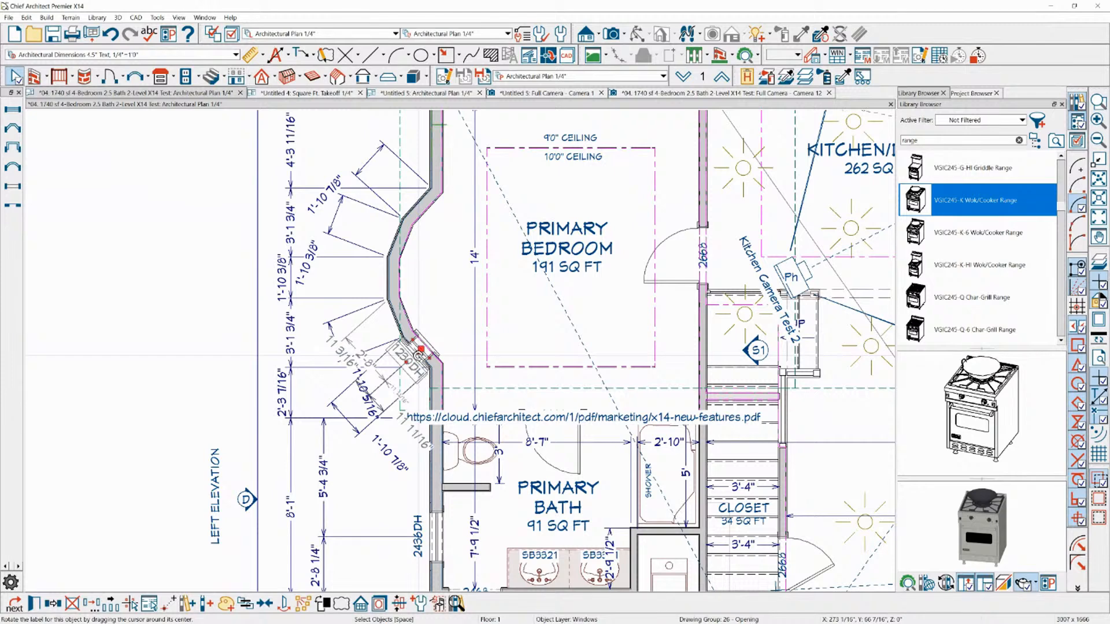
key("Delete")
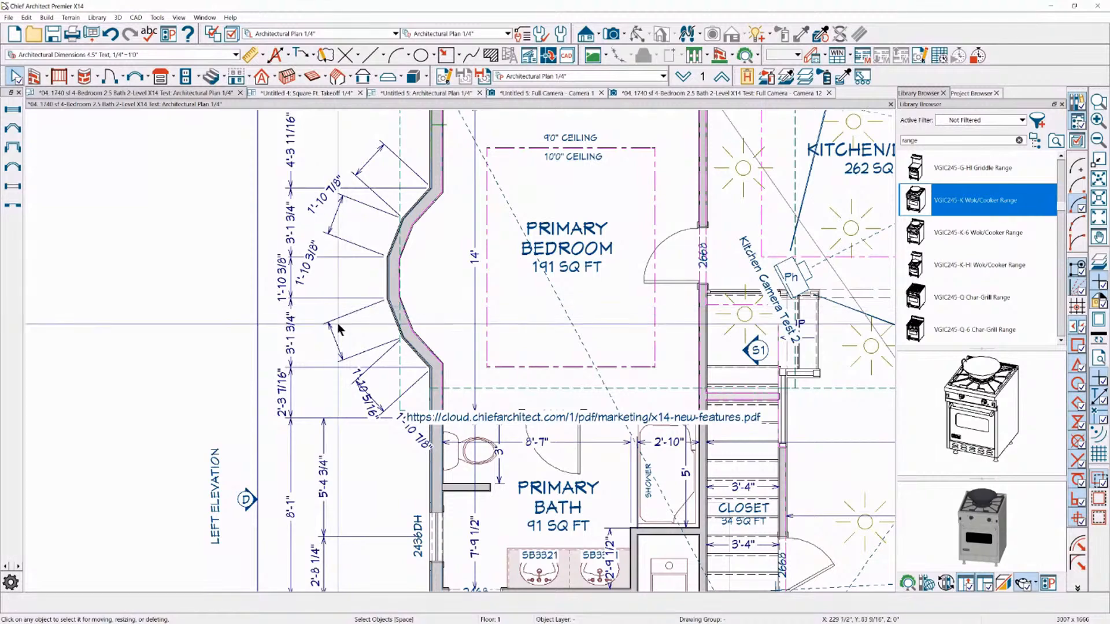
scroll(376, 325, "down", 3)
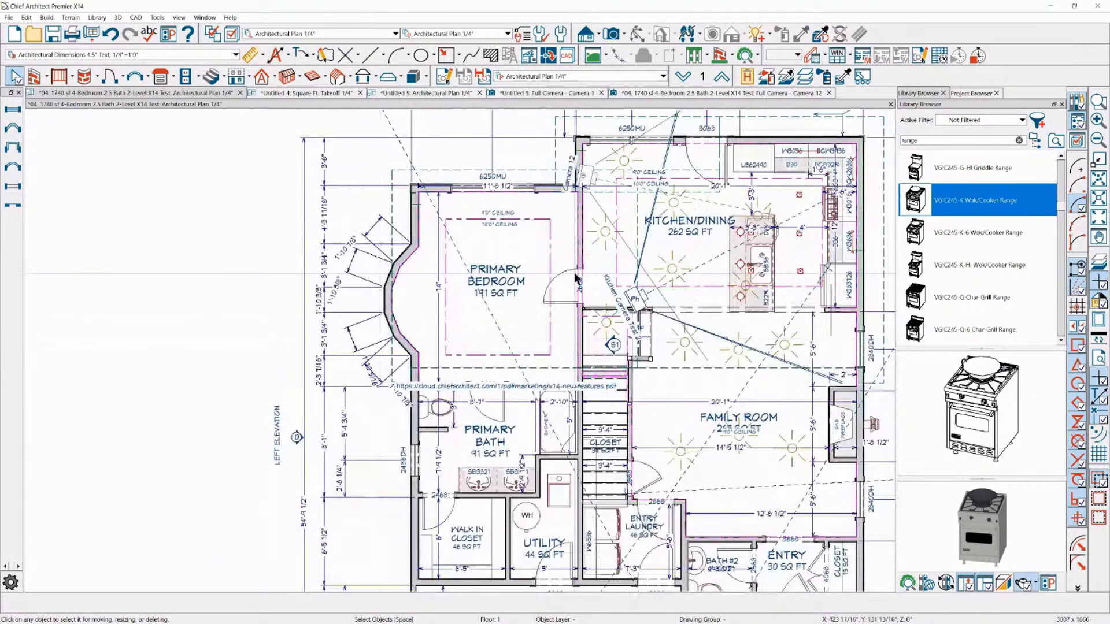
Switch to the kitchen's Full Camera 12 view and open the specification of the wall cabinet between the microwave and refrigerator
left_click(731, 92)
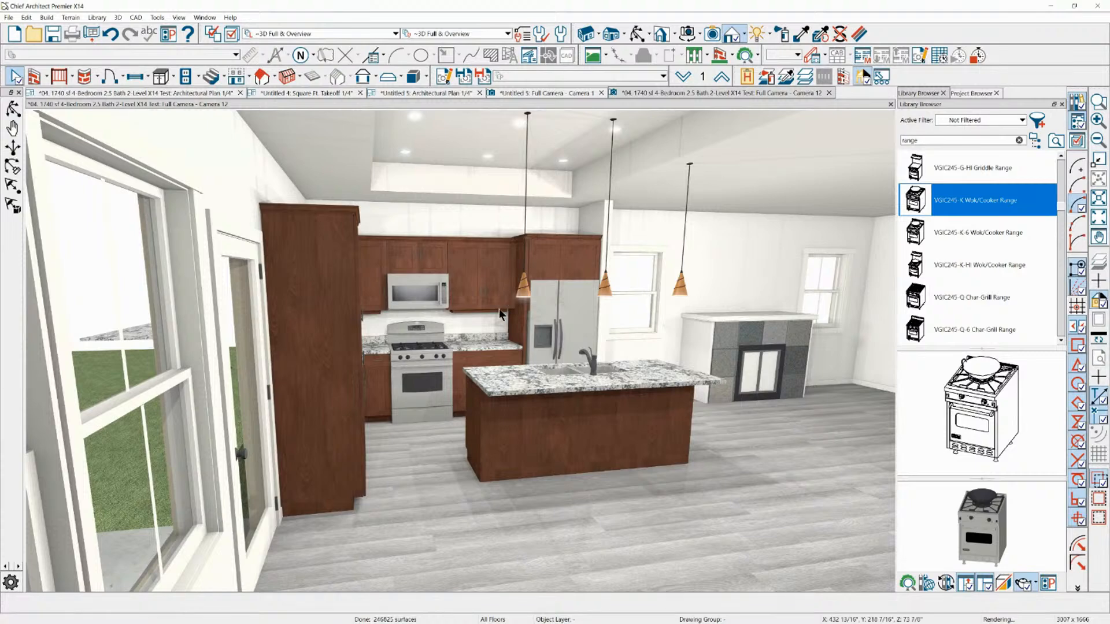
scroll(441, 320, "up", 5)
left_click(437, 324)
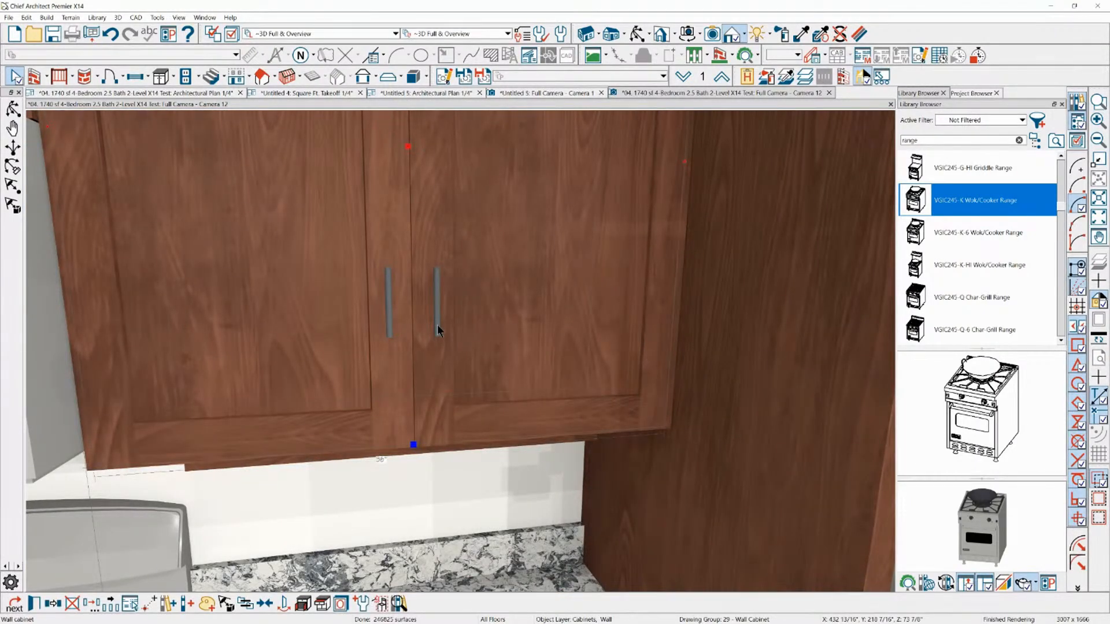
double_click(469, 316)
left_click_drag(765, 15, 600, 84)
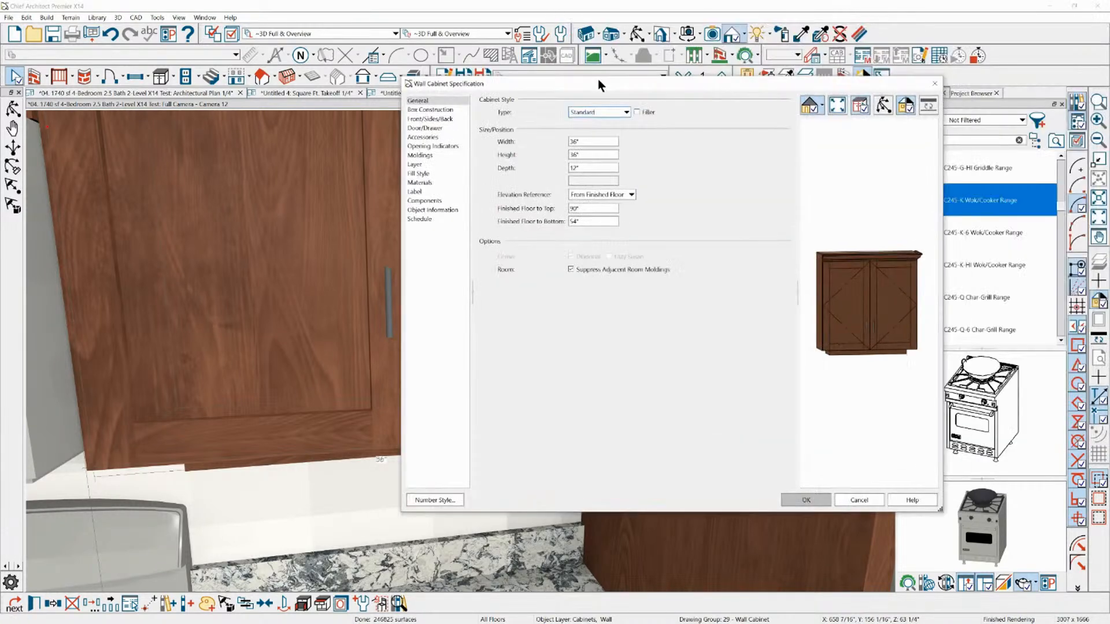
Increase the height of the wall cabinet's CP02V Bar Pull door handle without retaining its aspect ratio, and apply the change
left_click(432, 126)
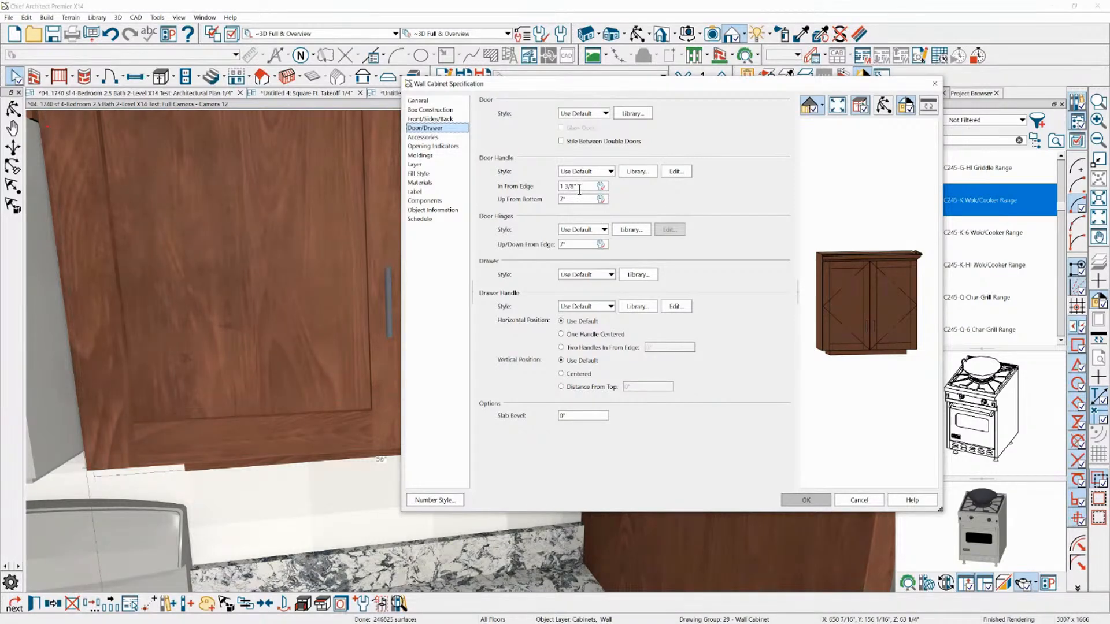
left_click(677, 173)
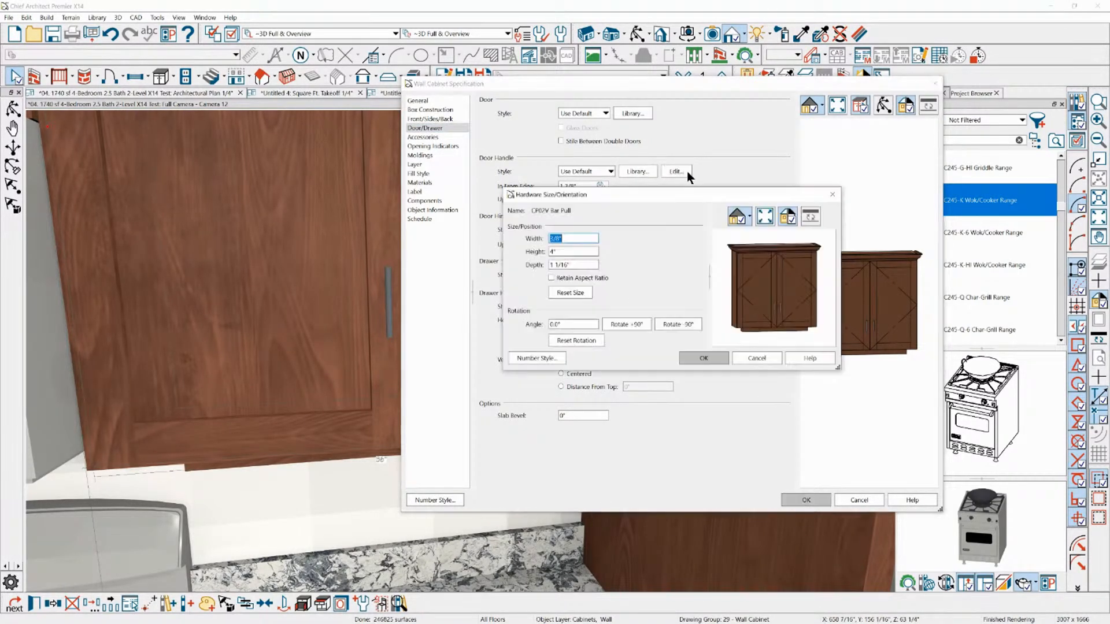
type("3/8")
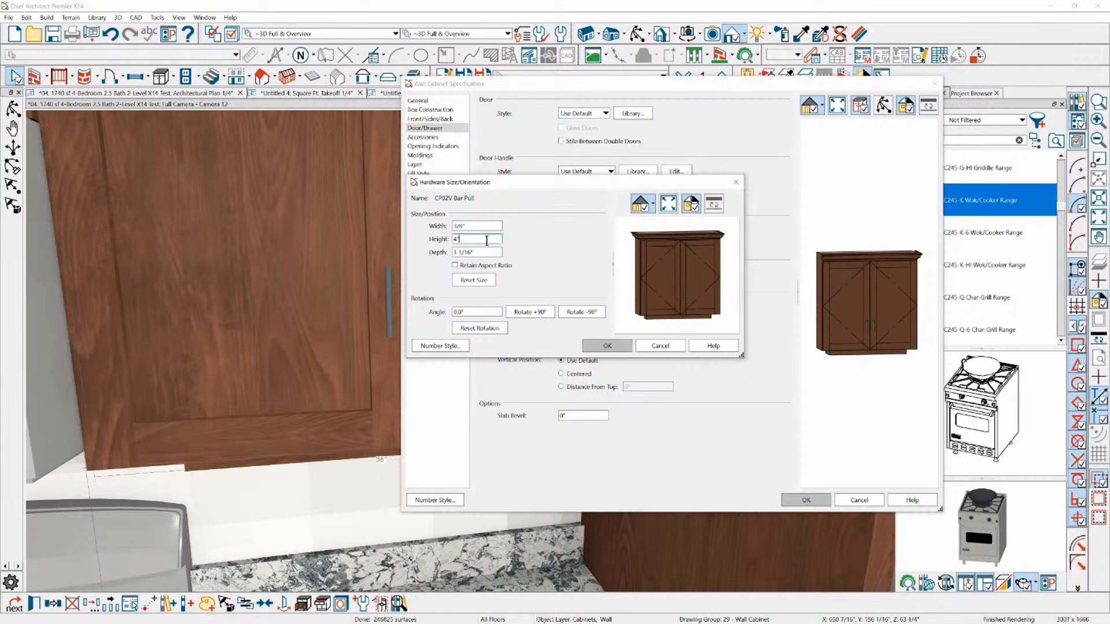
key("Tab")
key("Tab")
double_click(457, 238)
left_click(612, 346)
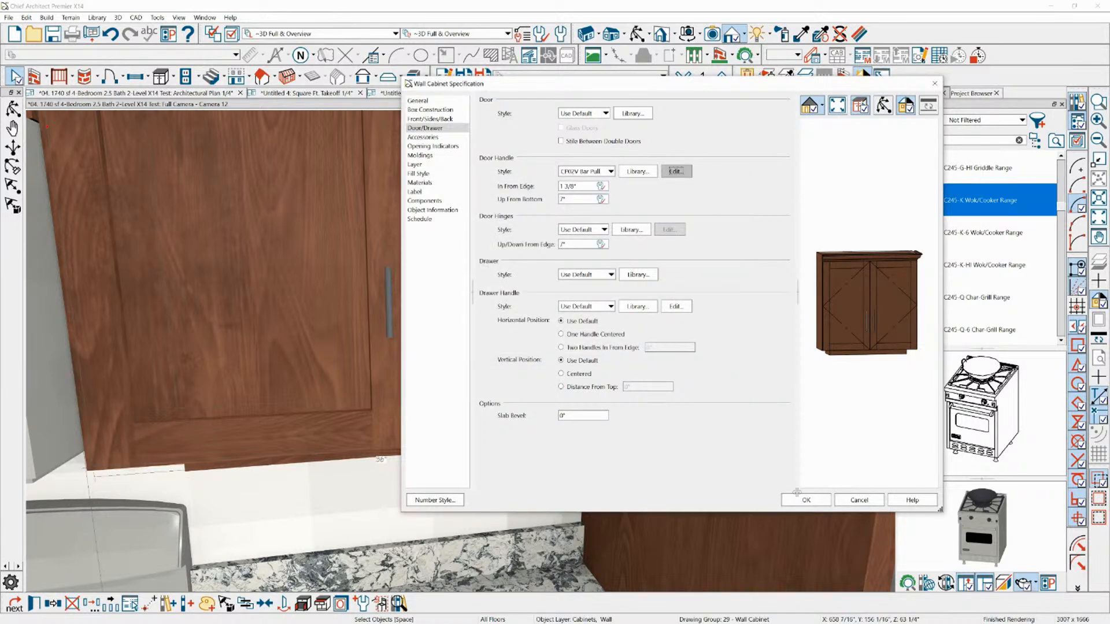
left_click(800, 499)
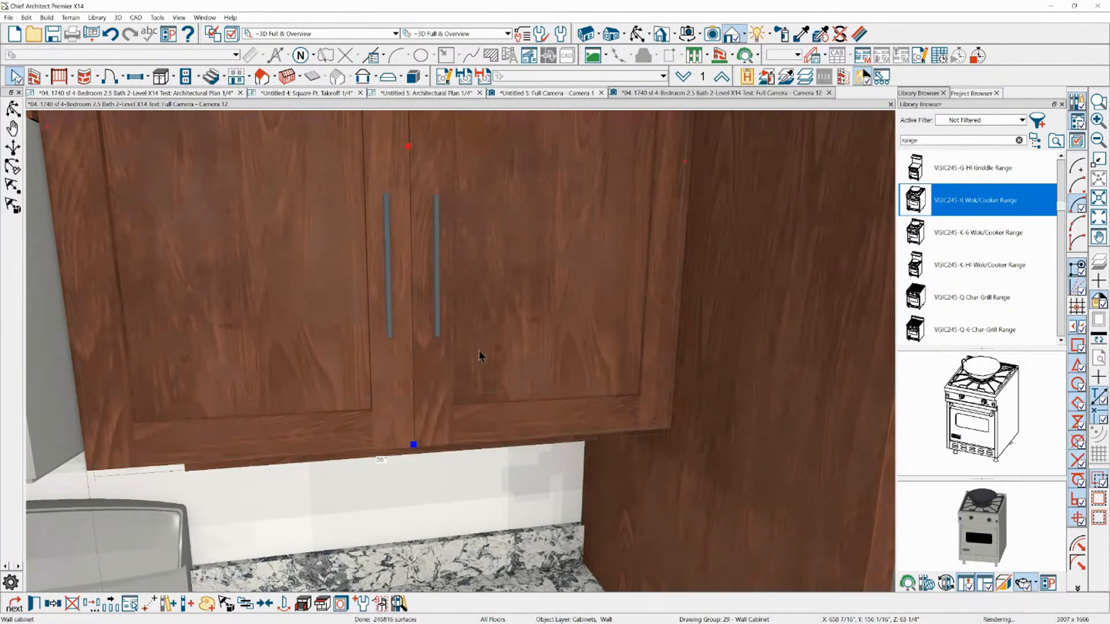
Orbit around the wall cabinet to examine its lengthened door handles from the side, and select the cabinet
key("Escape")
left_click(636, 35)
left_click_drag(696, 166, 436, 245)
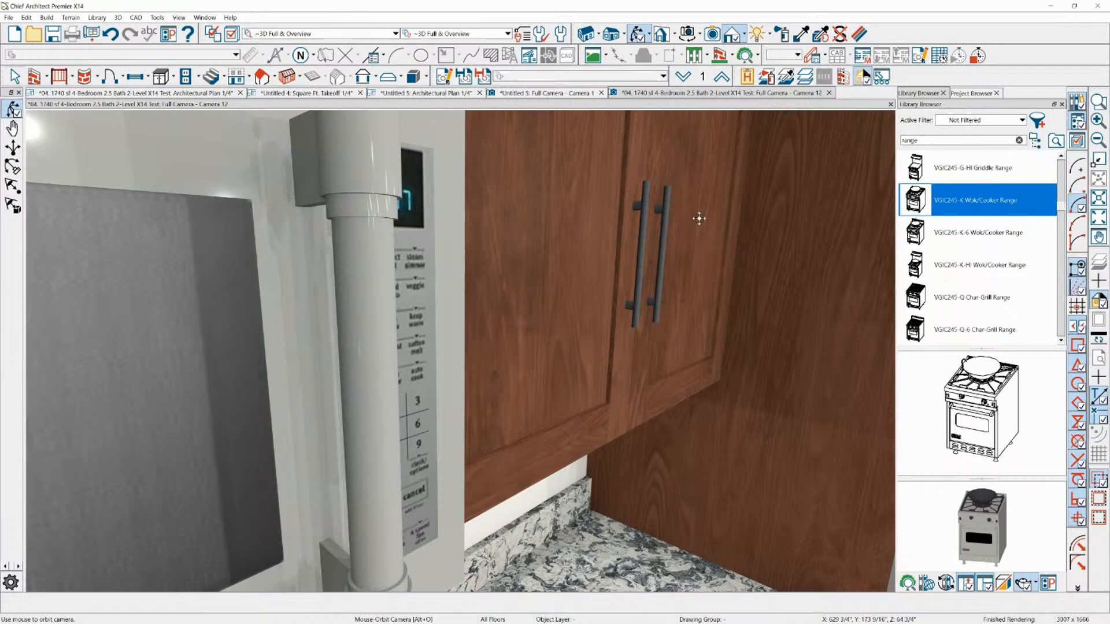
scroll(607, 262, "down", 4)
scroll(638, 243, "up", 3)
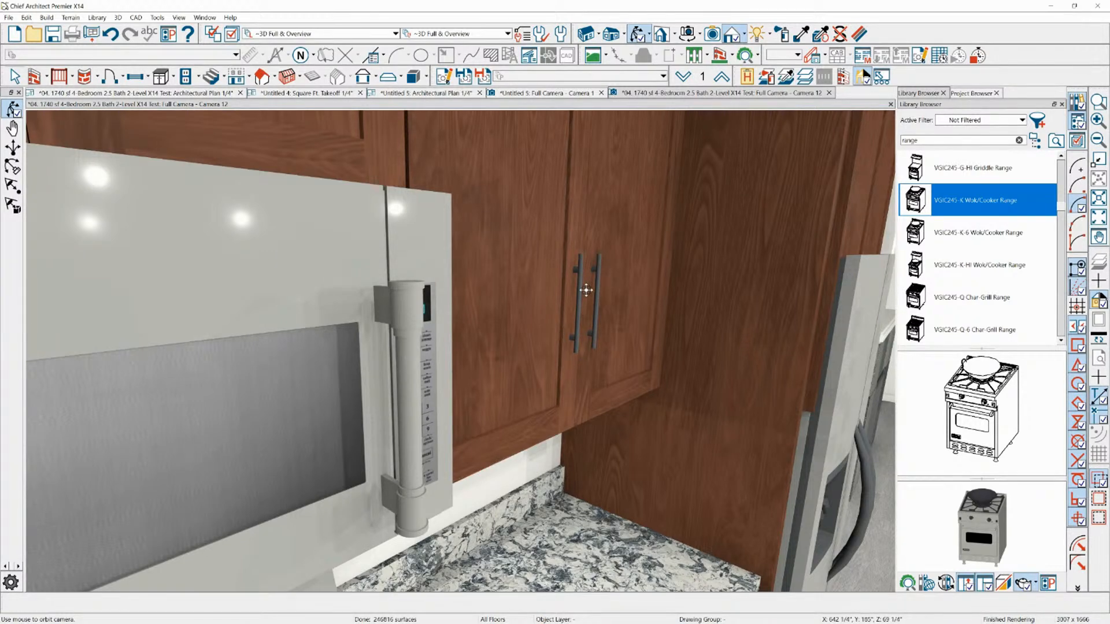
left_click(568, 286)
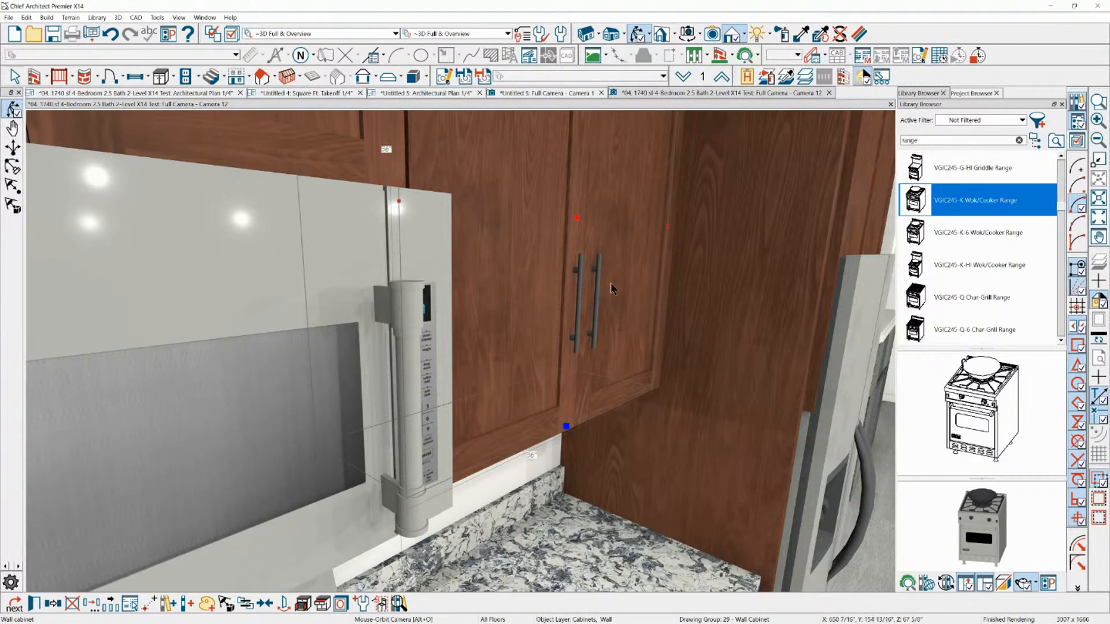
Orbit and zoom around the kitchen to examine the wall cabinets between the microwave and the refrigerator
key("Escape")
scroll(594, 393, "down", 5)
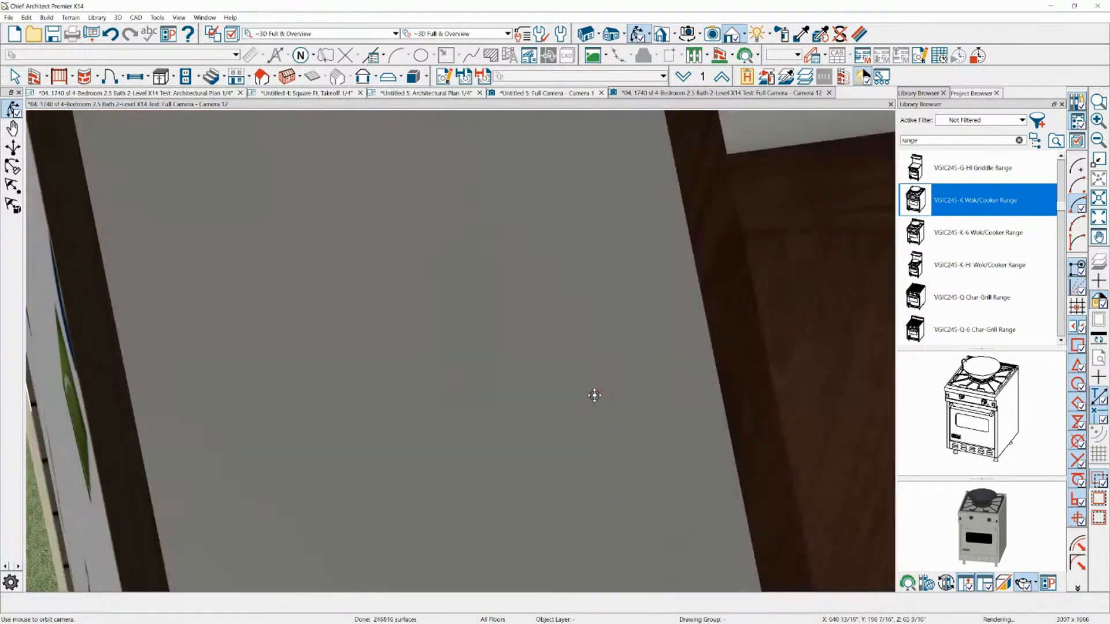
scroll(595, 394, "up", 5)
left_click_drag(602, 382, 570, 367)
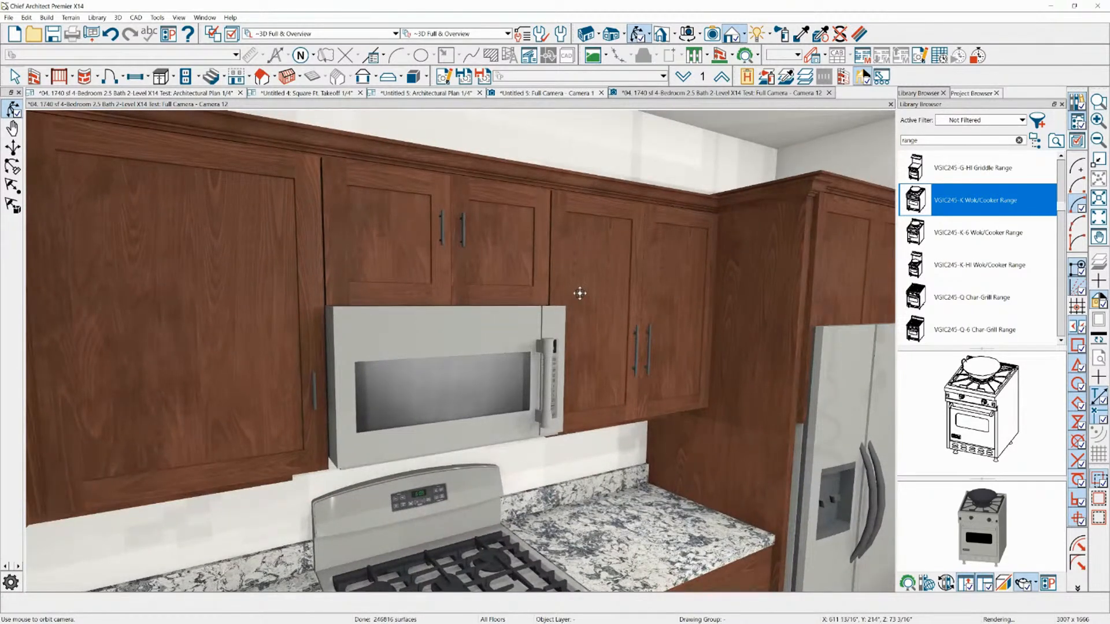
left_click(632, 243)
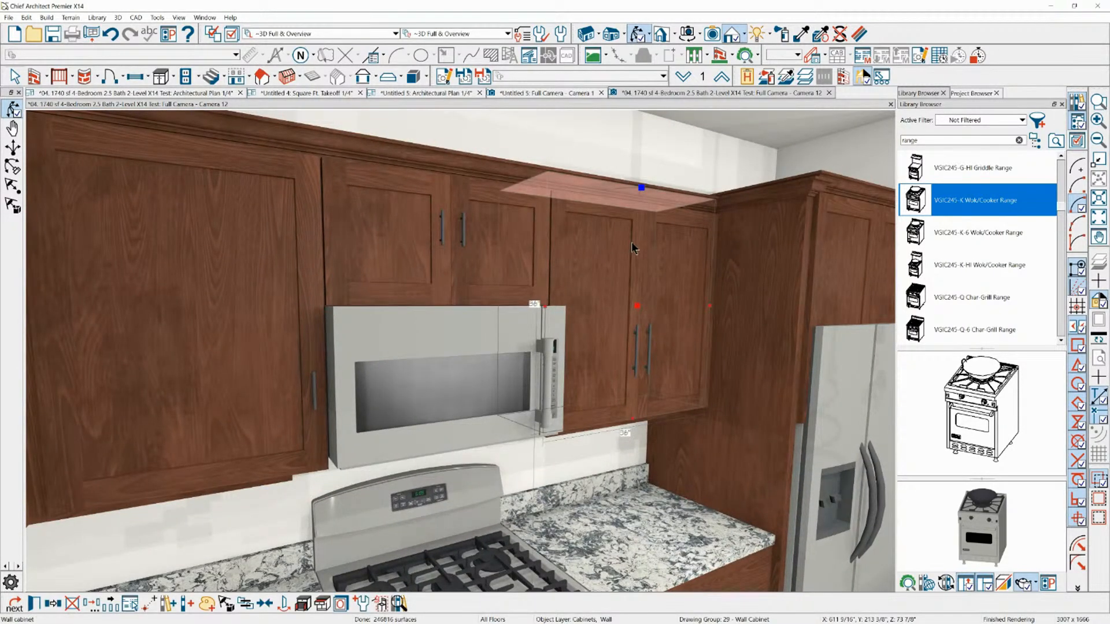
scroll(415, 318, "down", 2)
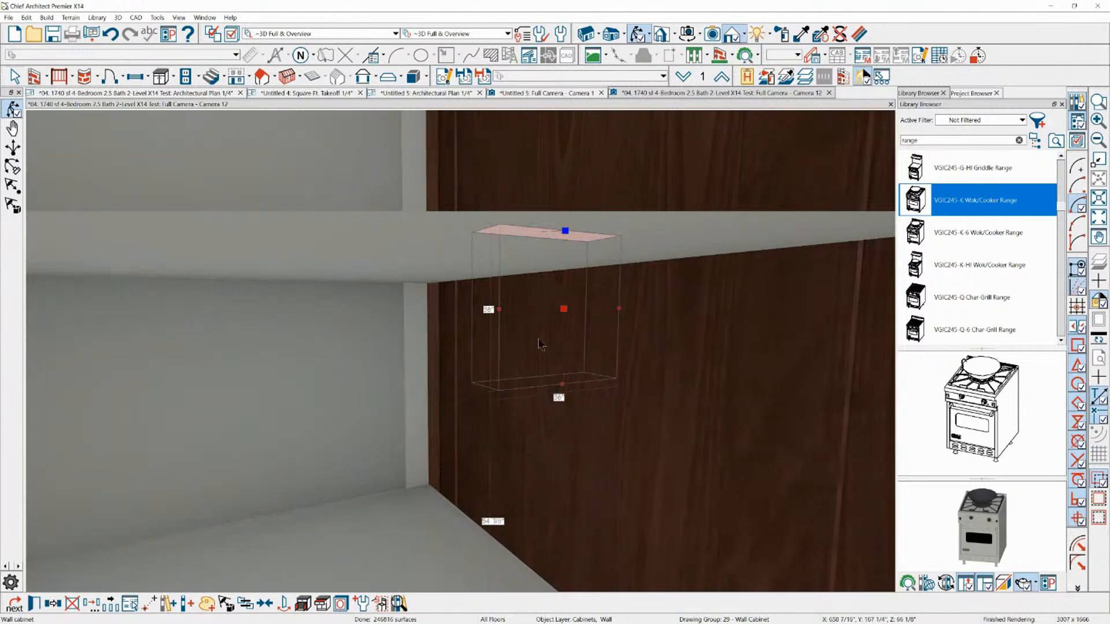
scroll(541, 344, "up", 2)
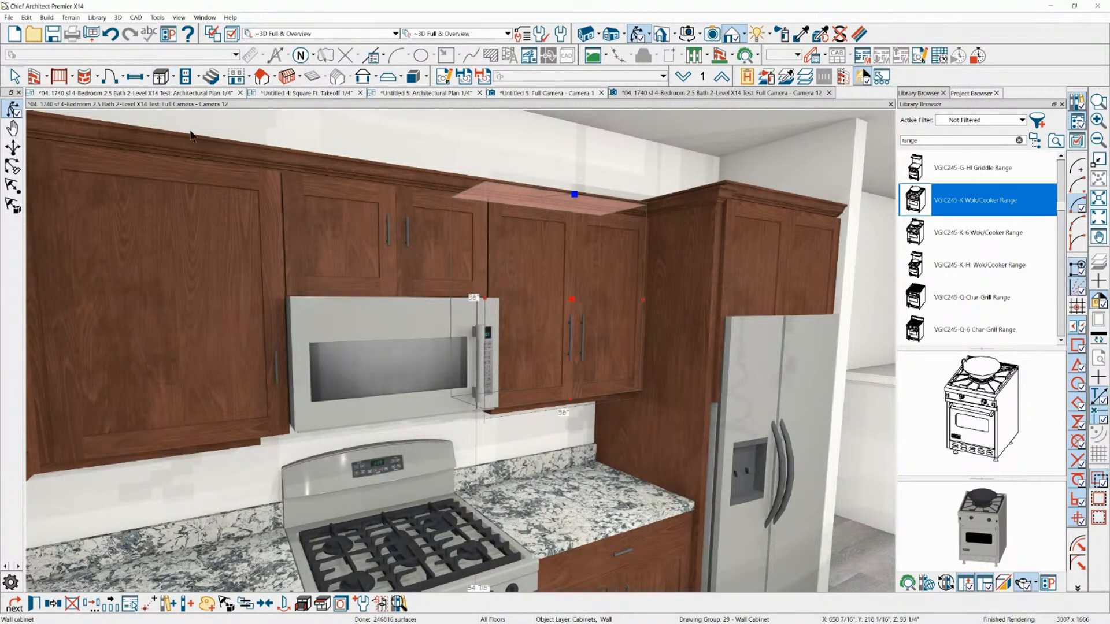
key("Escape")
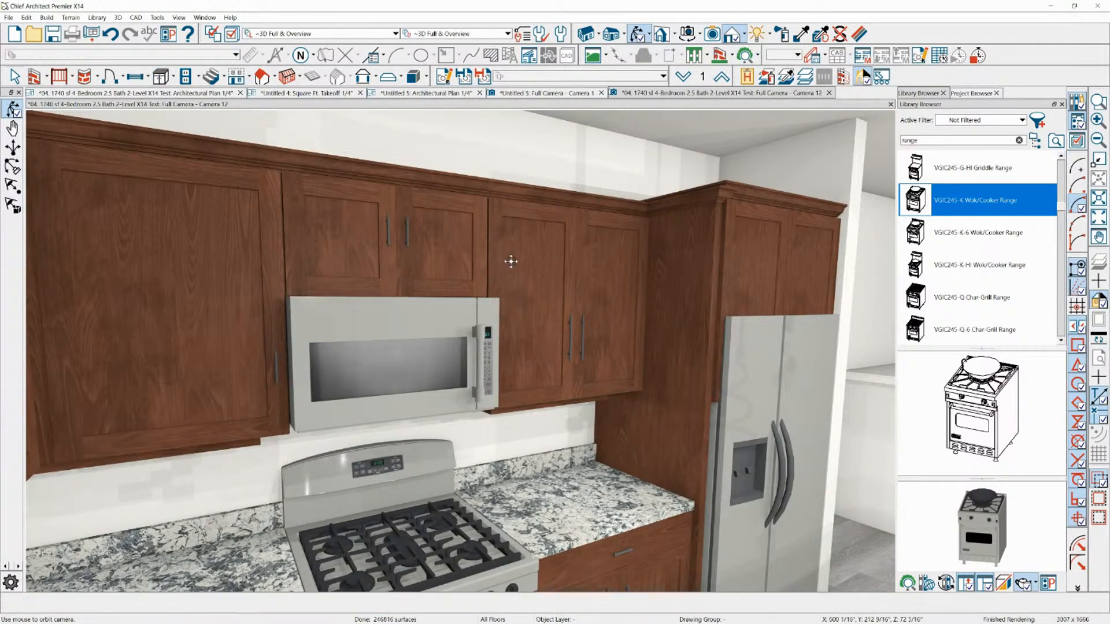
Open the specification of the wall cabinet beside the refrigerator and set its left side type to Auto Paneled
left_click(579, 218)
double_click(580, 218)
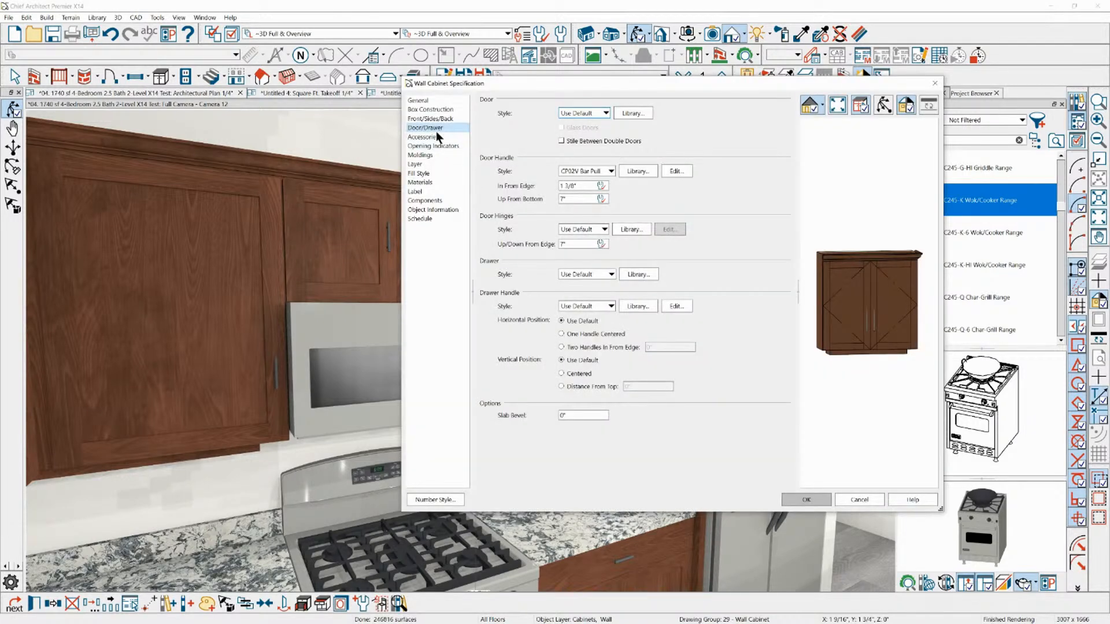
left_click(431, 119)
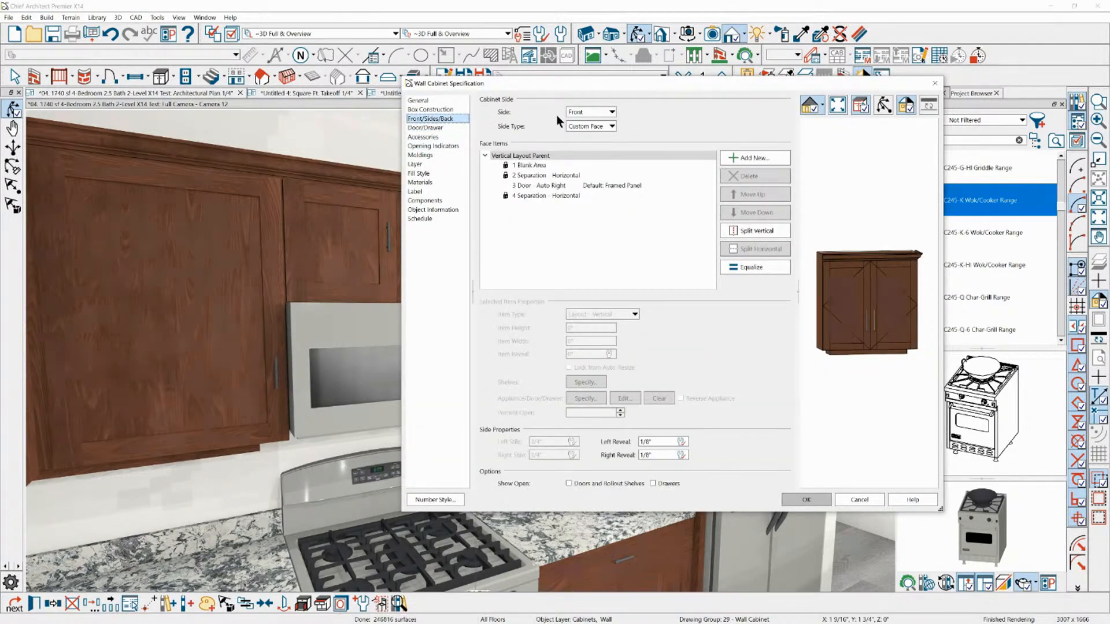
left_click(596, 113)
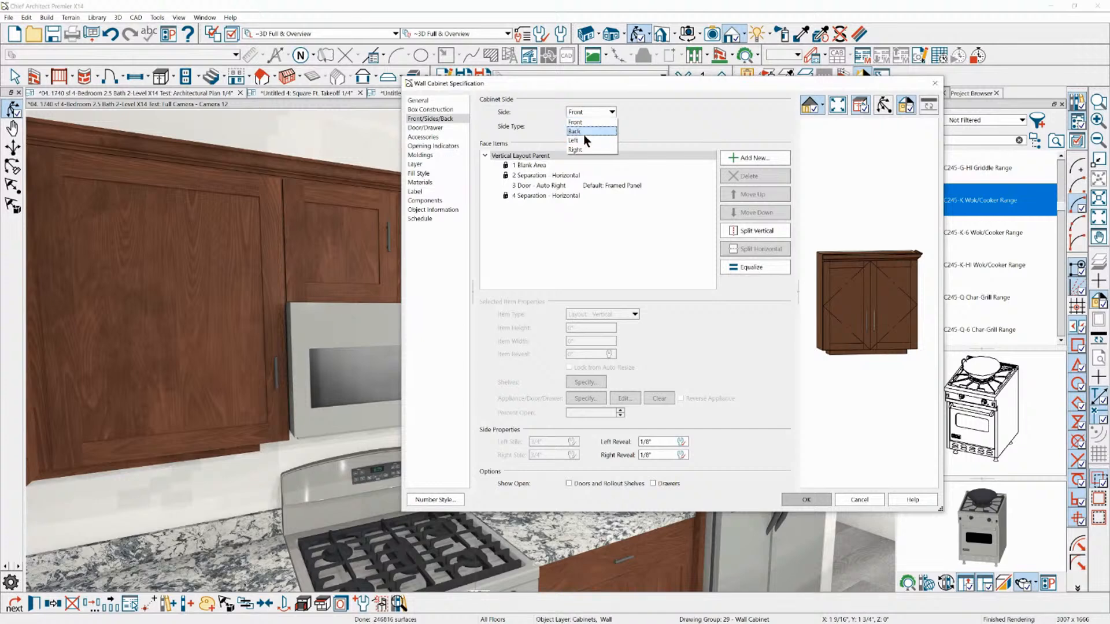
left_click(584, 132)
left_click(602, 115)
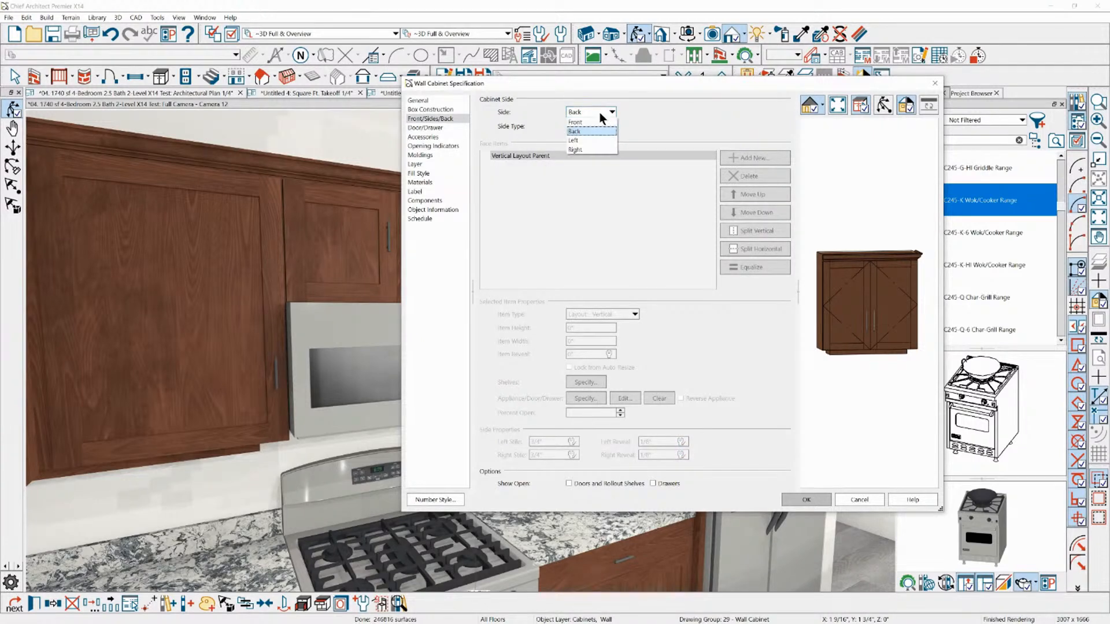
left_click(580, 141)
left_click(591, 127)
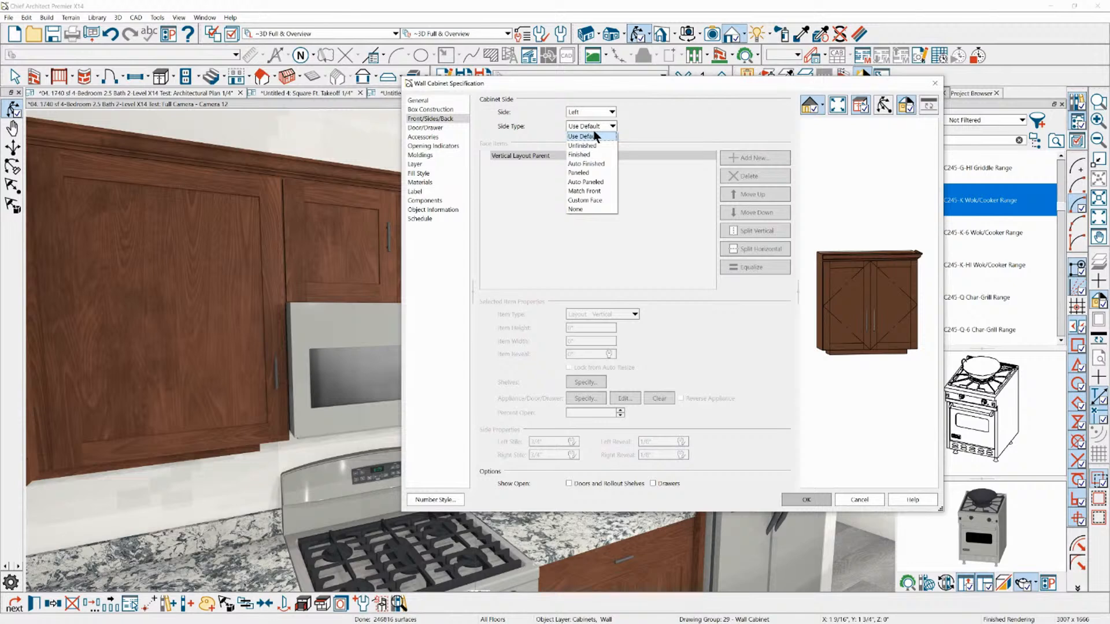
left_click(587, 182)
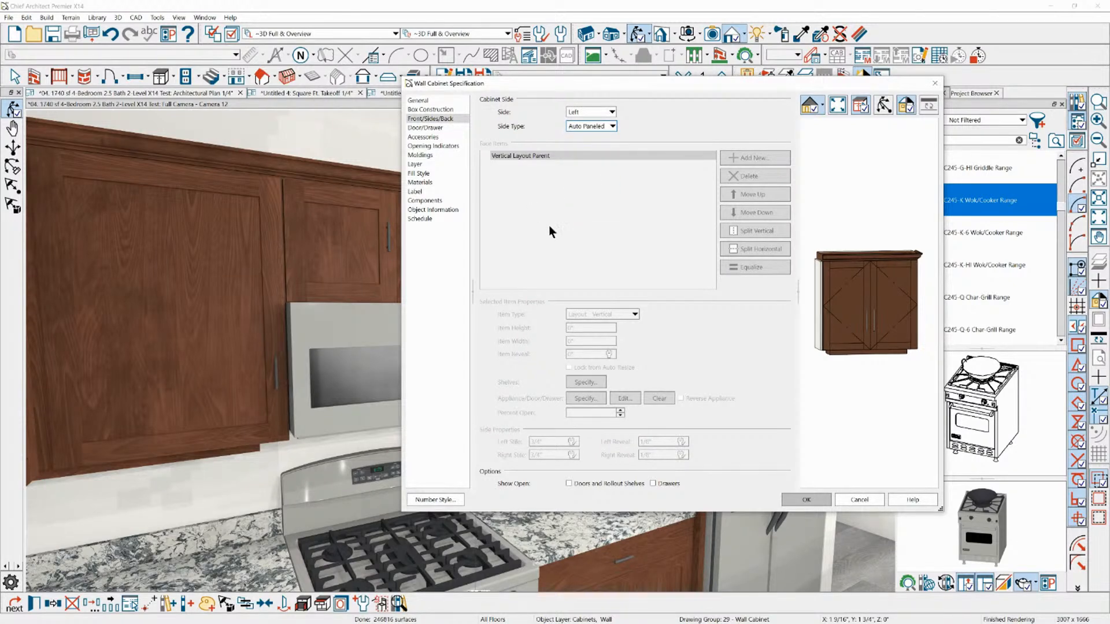
Try a slab bevel of 45 on the wall cabinet and inspect its side panel in the preview
left_click(426, 138)
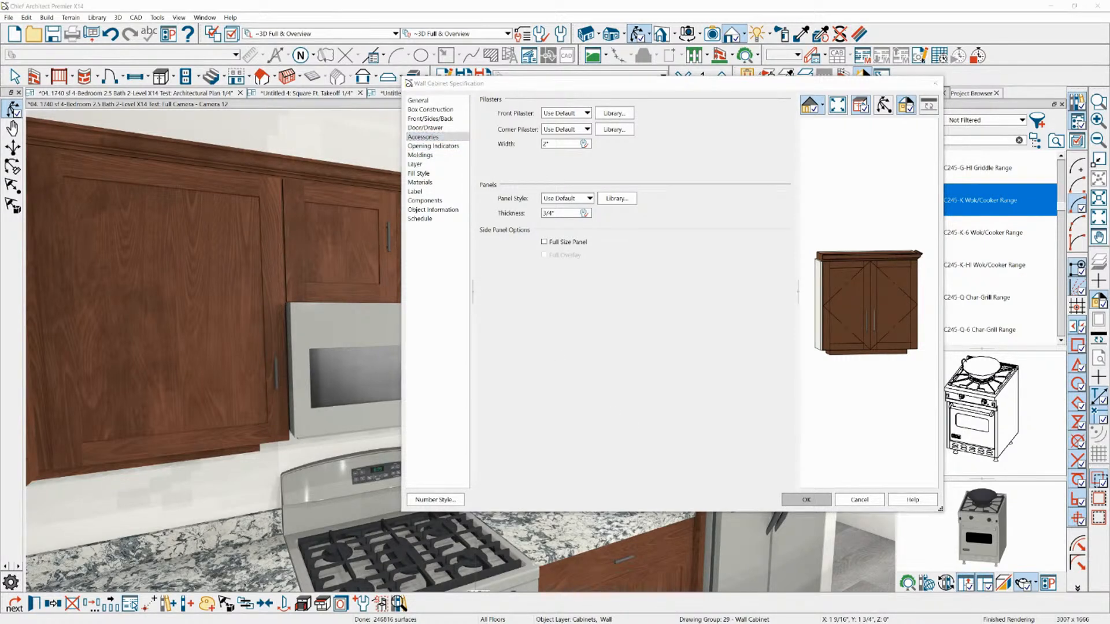
left_click(431, 128)
left_click_drag(580, 416, 484, 413)
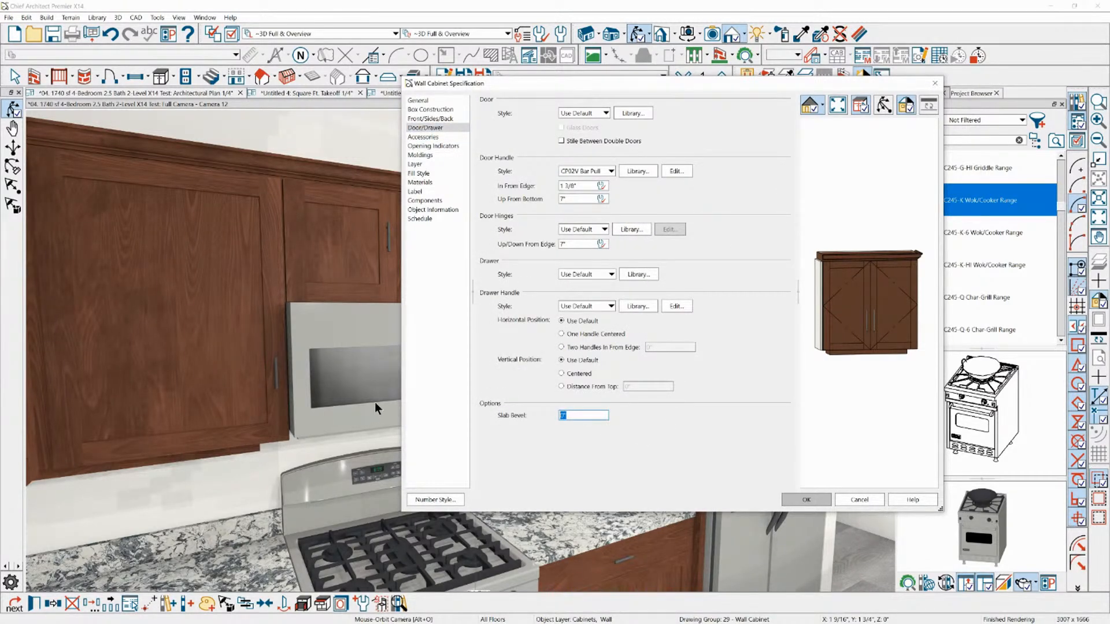
type("45")
key("Tab")
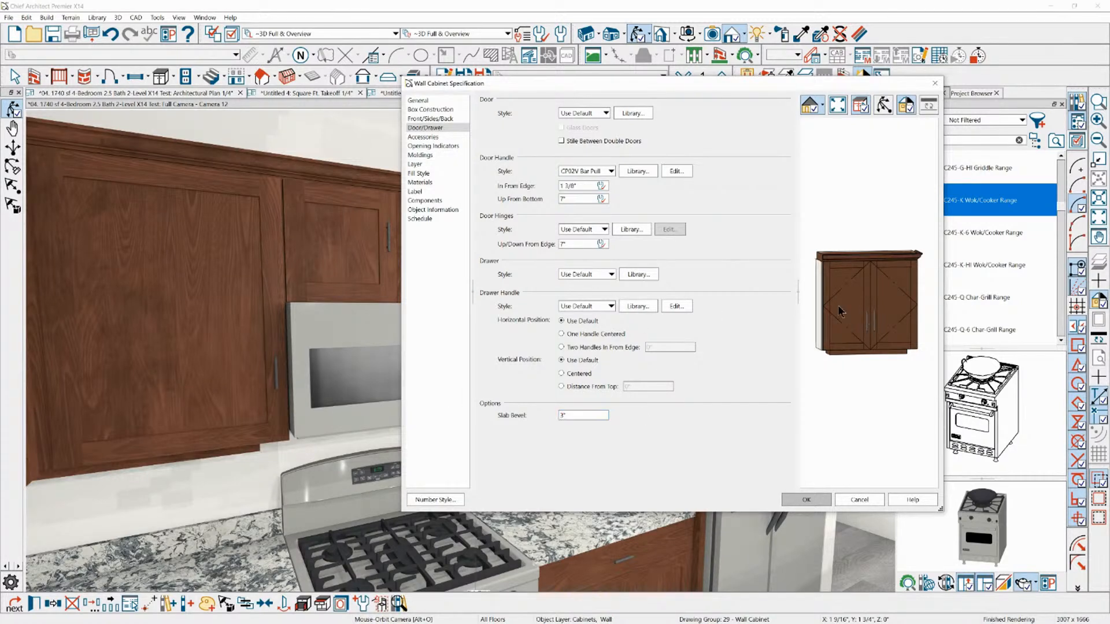
scroll(829, 293, "up", 5)
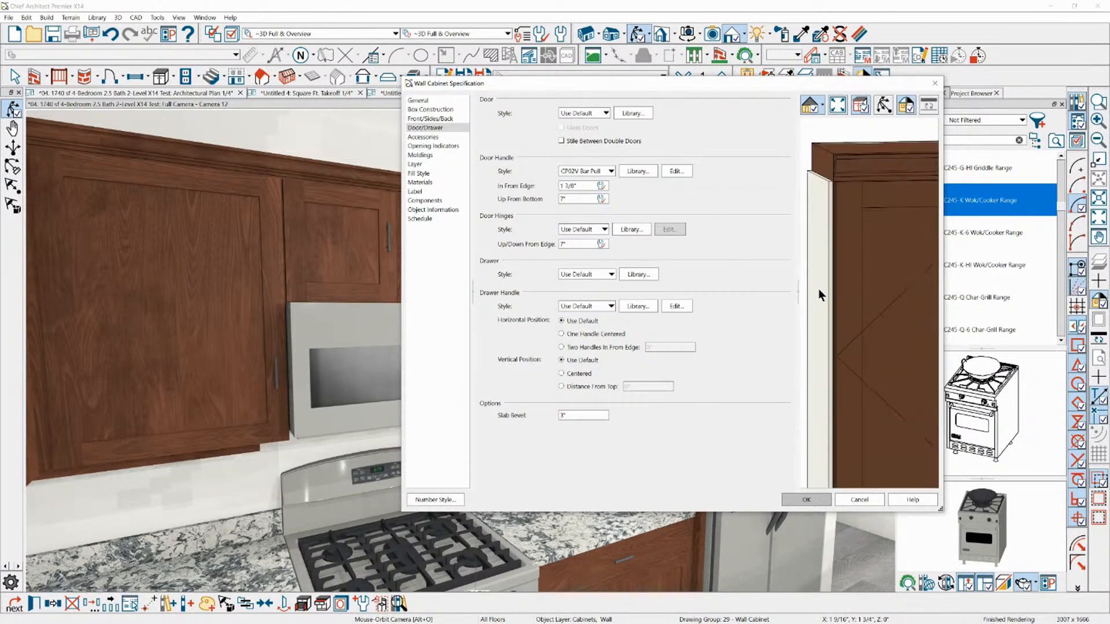
left_click_drag(831, 196, 845, 168)
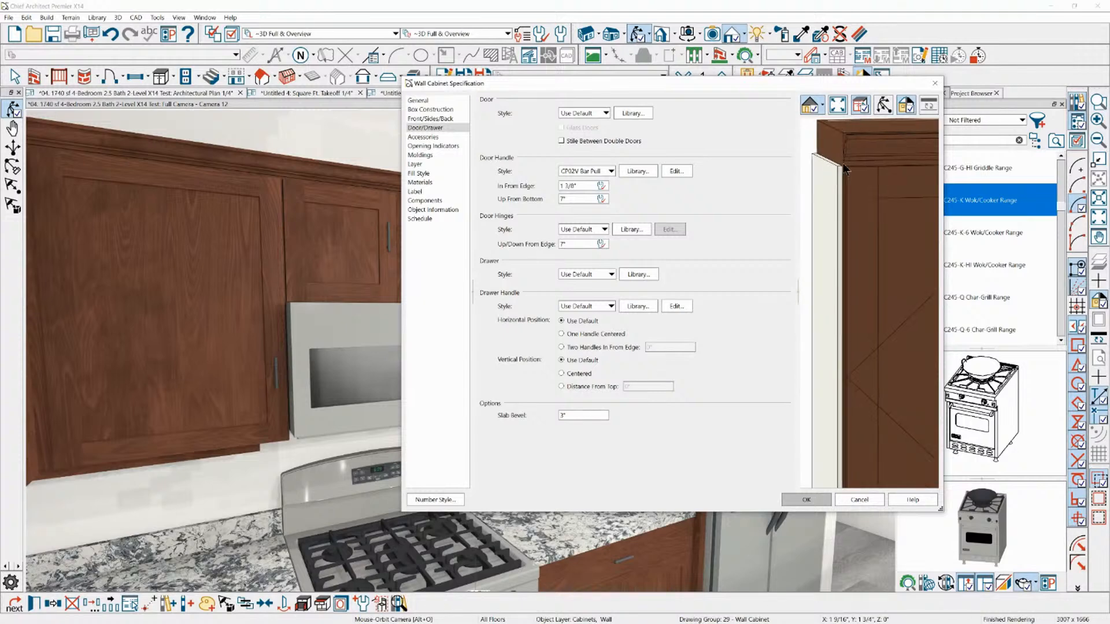
Set the wall cabinet's door style to Slab Doors
left_click(588, 113)
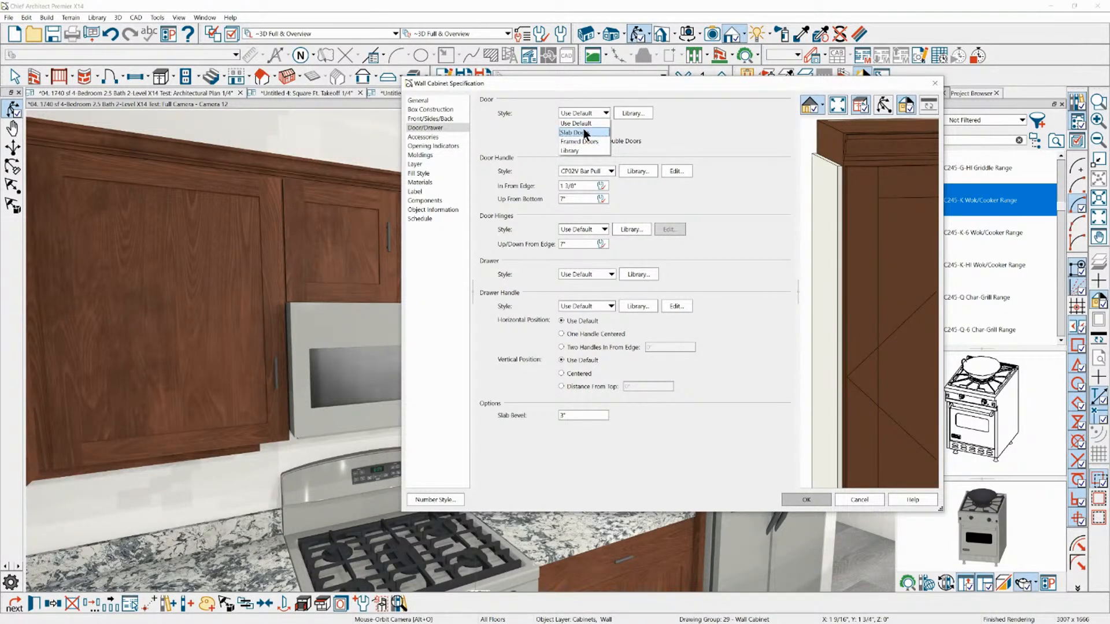
left_click(582, 132)
scroll(853, 217, "up", 4)
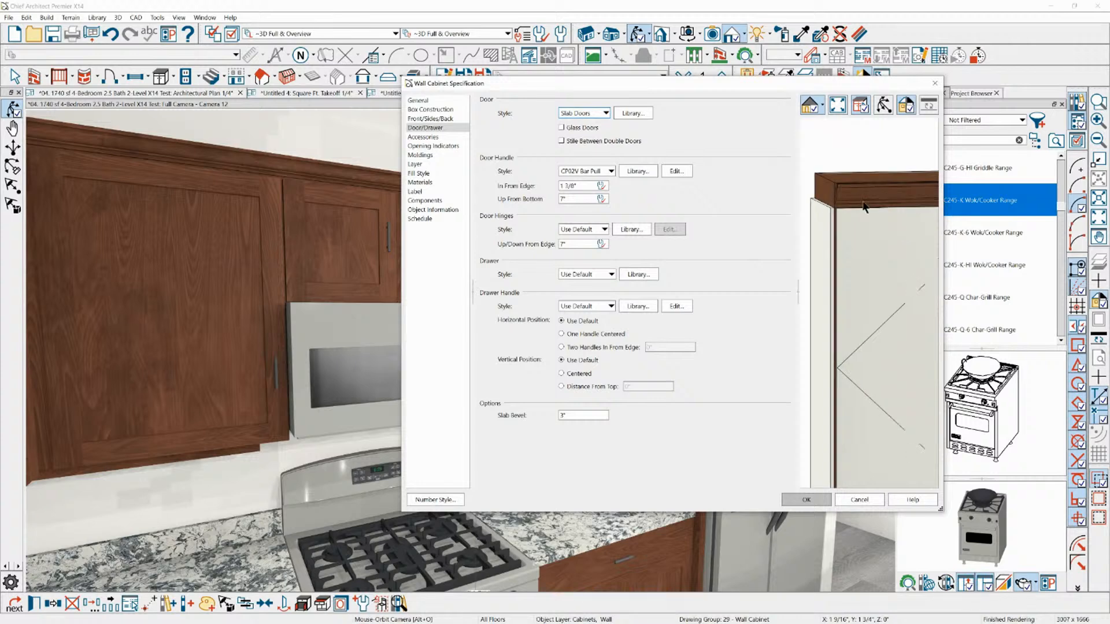
Set the wall cabinet's slab bevel to 1/2 inch and zoom the preview in on the panel's edge
left_click(578, 415)
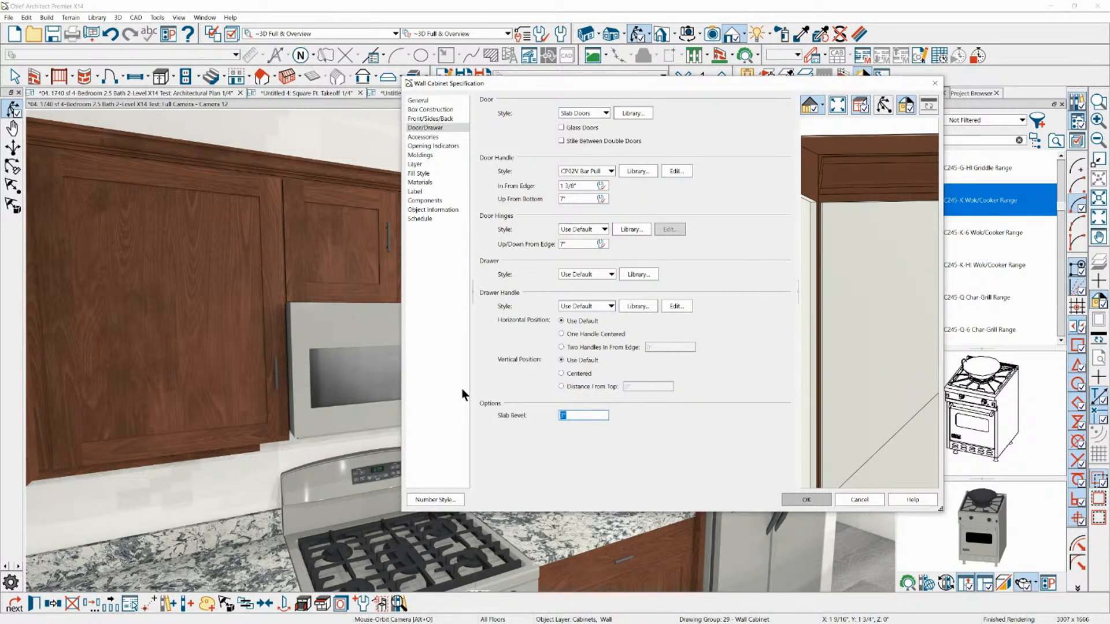
type(".5")
key("Tab")
scroll(835, 213, "up", 2)
scroll(861, 227, "down", 5)
scroll(833, 205, "up", 2)
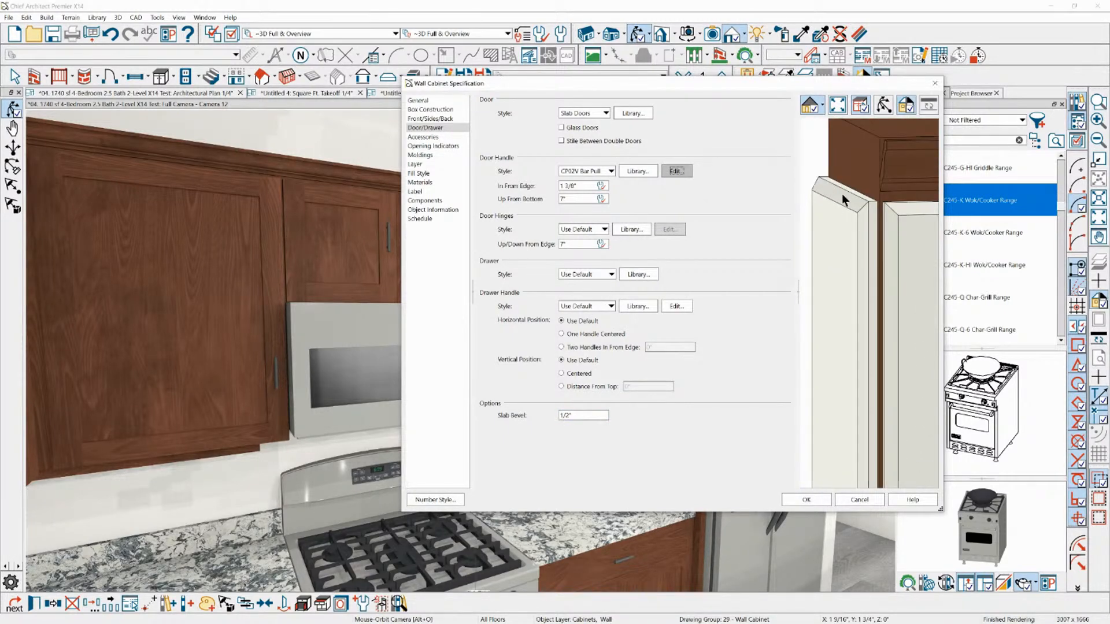
Enlarge the specification dialog and examine the beveled edges of the side panel and door in the preview
left_click_drag(759, 83, 643, 56)
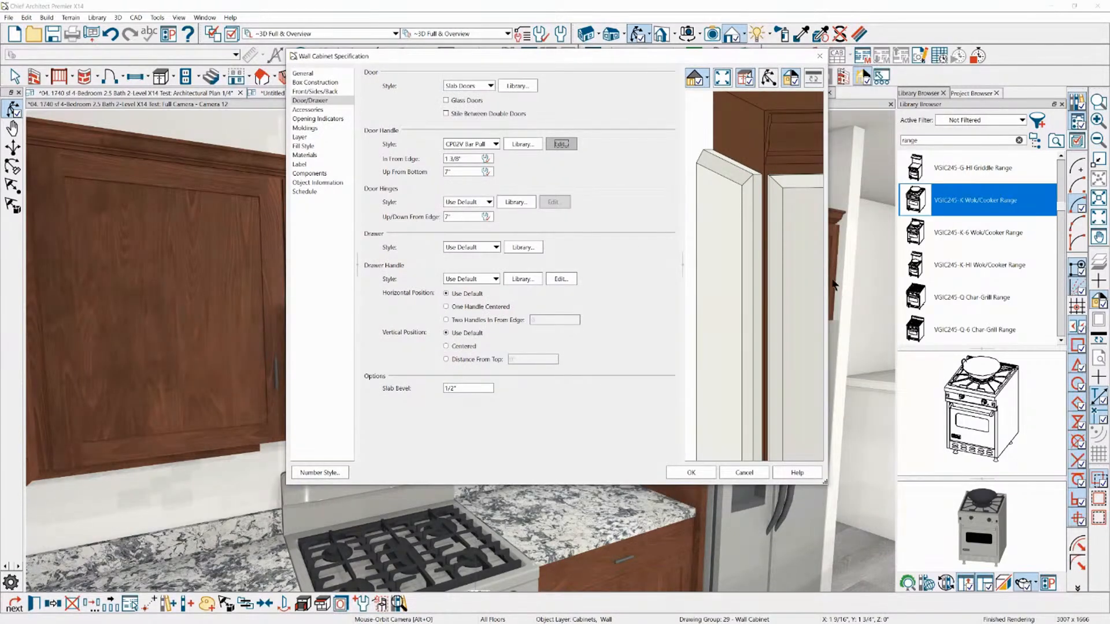
left_click_drag(825, 483, 965, 551)
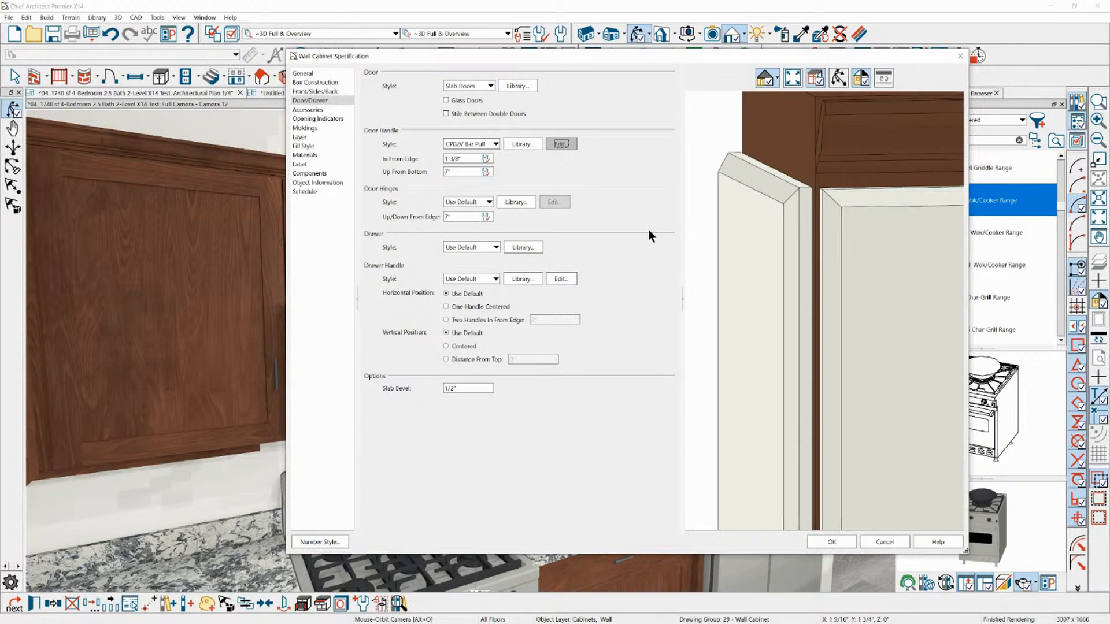
scroll(716, 216, "down", 4)
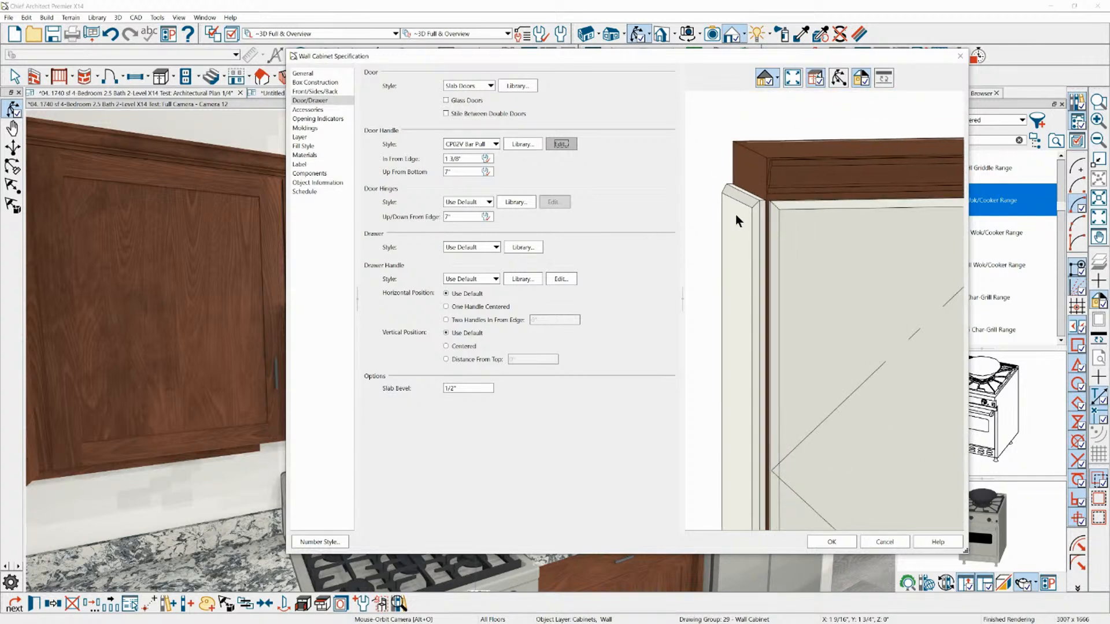
scroll(736, 117, "down", 3)
scroll(721, 156, "up", 3)
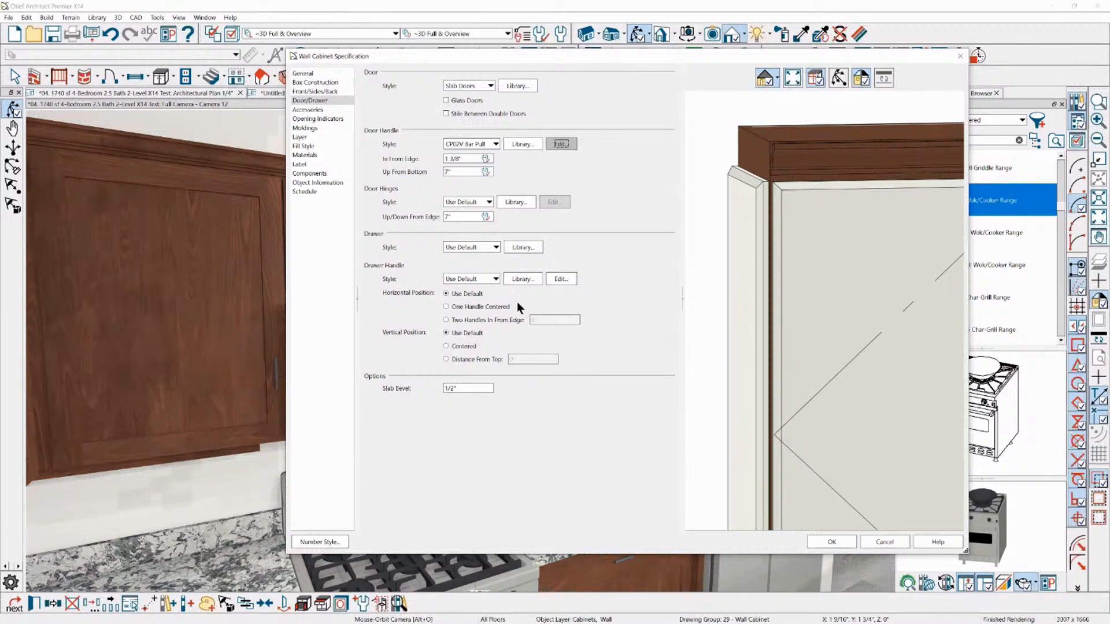
Enable Full Size Panel and Full Overlay for the wall cabinet's side panel and apply the specification
left_click(312, 109)
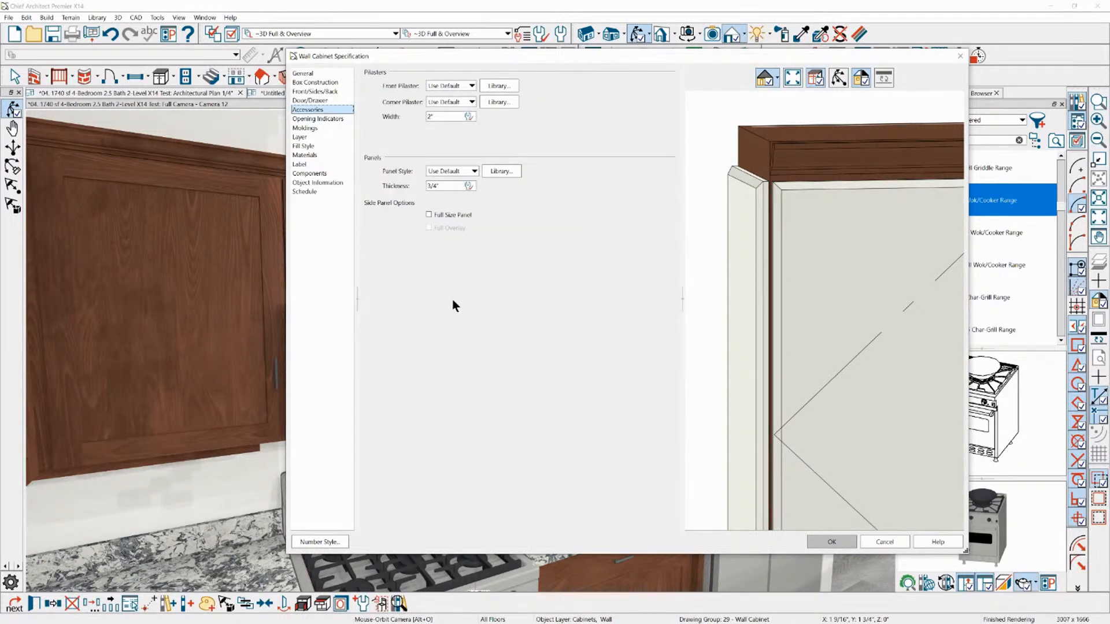
left_click(448, 214)
left_click_drag(809, 159, 778, 187)
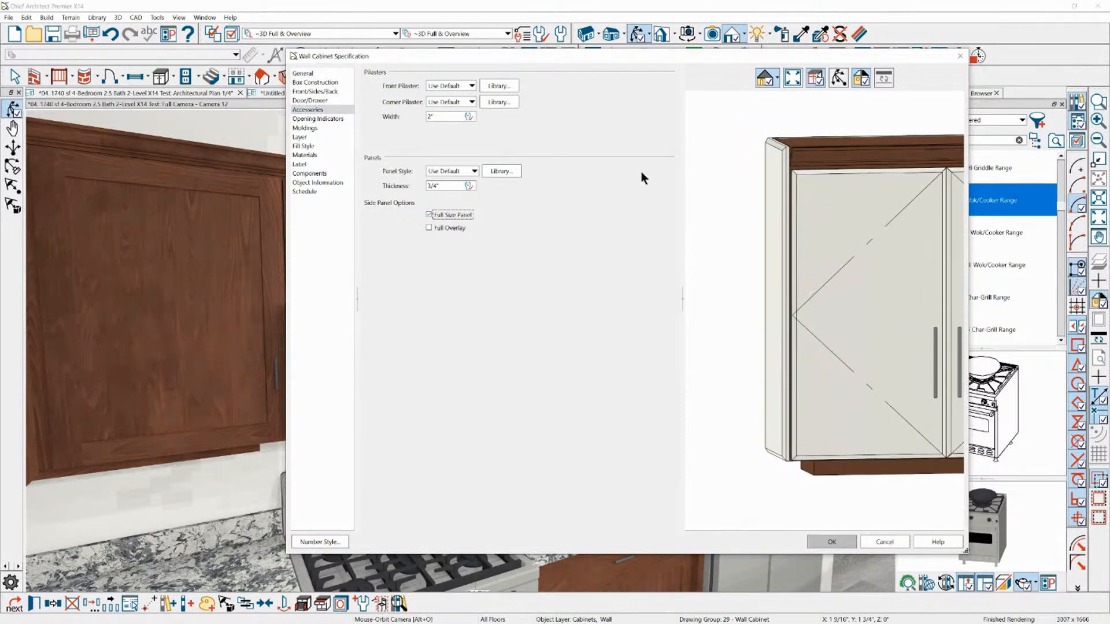
left_click(450, 227)
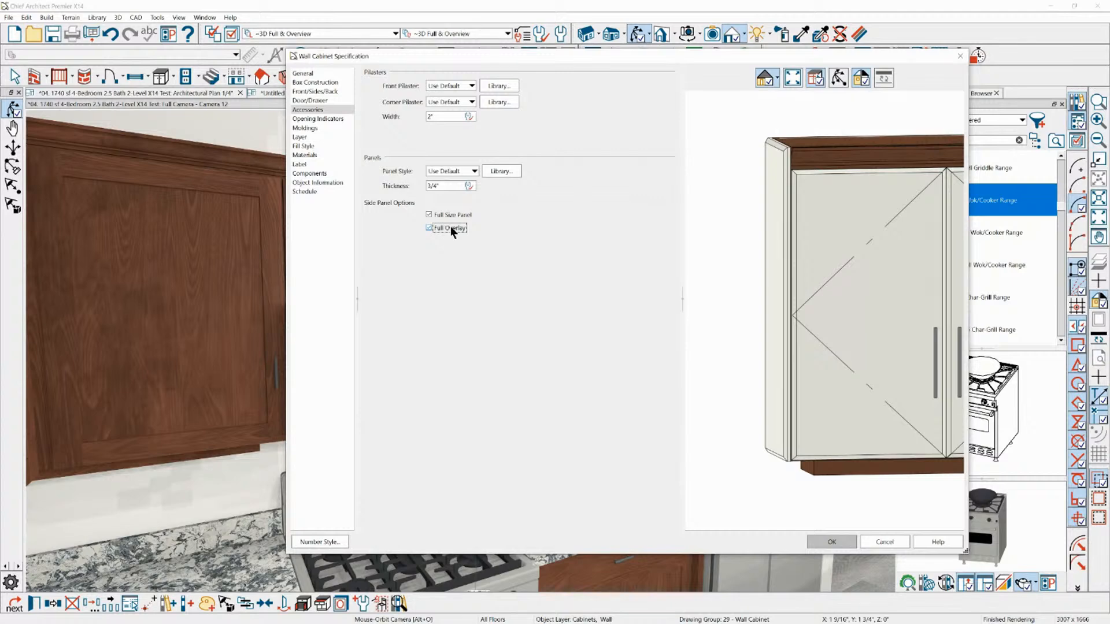
left_click_drag(814, 150, 773, 384)
left_click(829, 541)
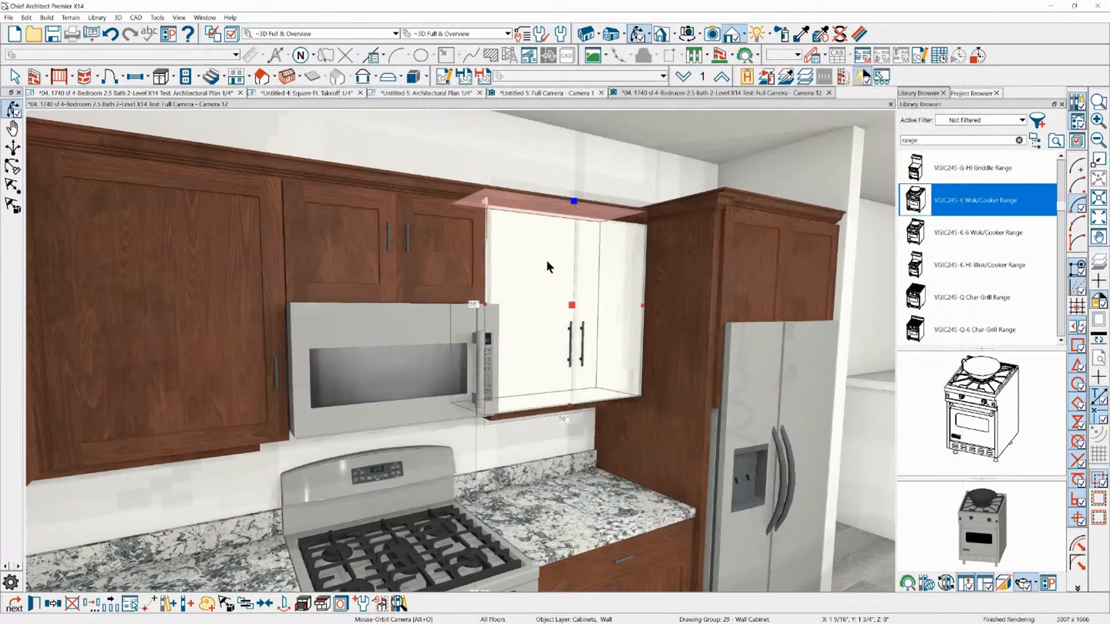
Open the specification of the dishwasher base cabinet at the near end of the kitchen island
key("Escape")
scroll(544, 160, "down", 5)
scroll(456, 264, "up", 3)
scroll(470, 273, "down", 3)
scroll(289, 240, "down", 3)
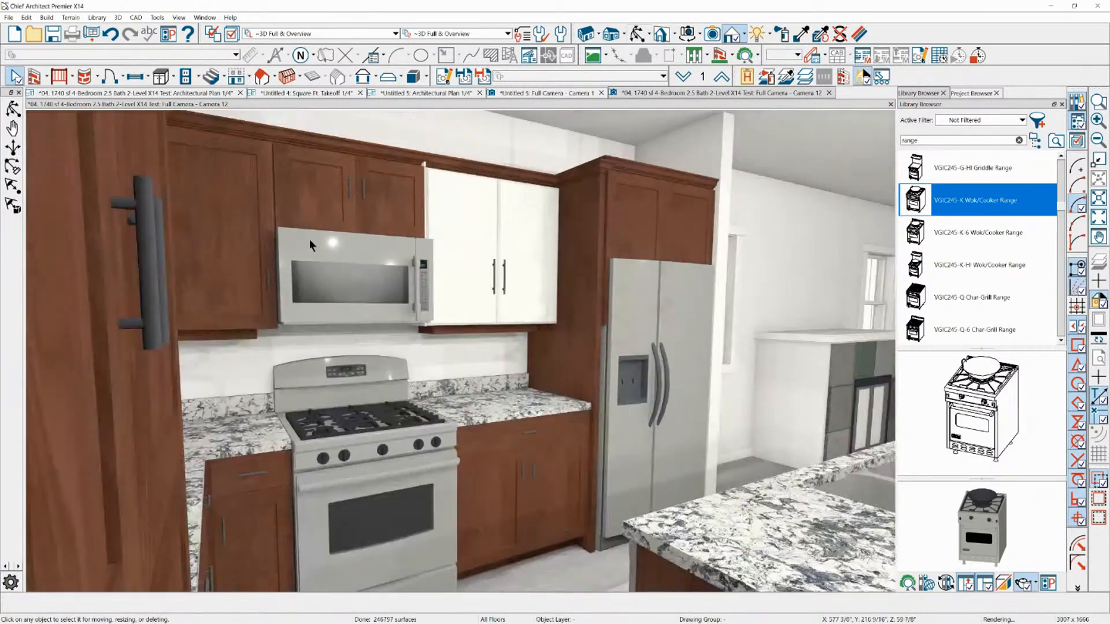
scroll(419, 169, "down", 2)
scroll(511, 342, "up", 1)
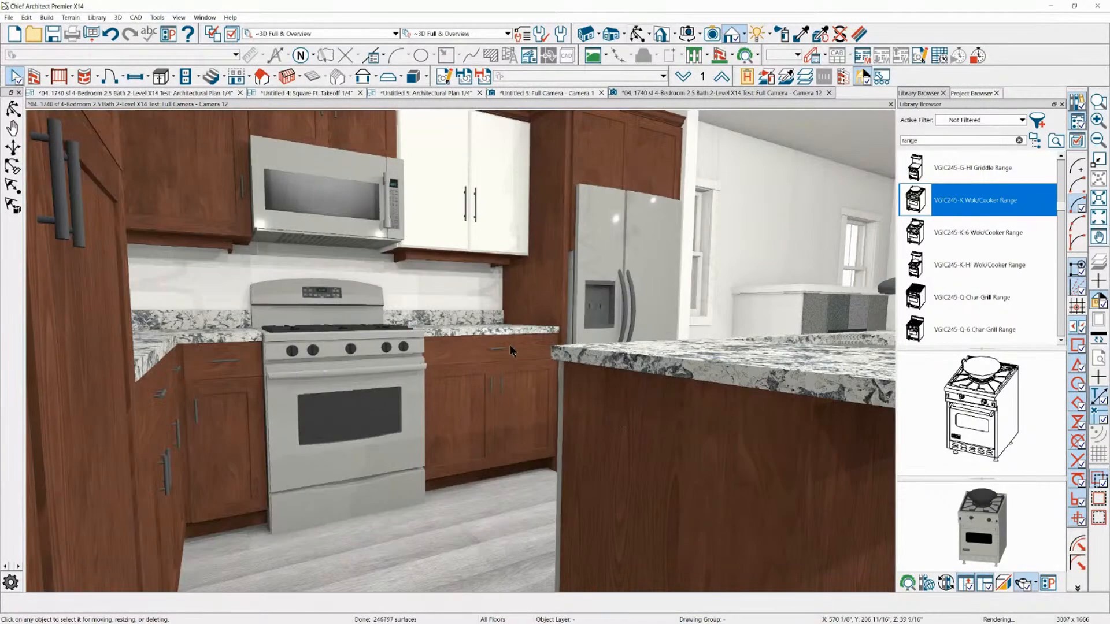
scroll(584, 380, "down", 1)
left_click(596, 396)
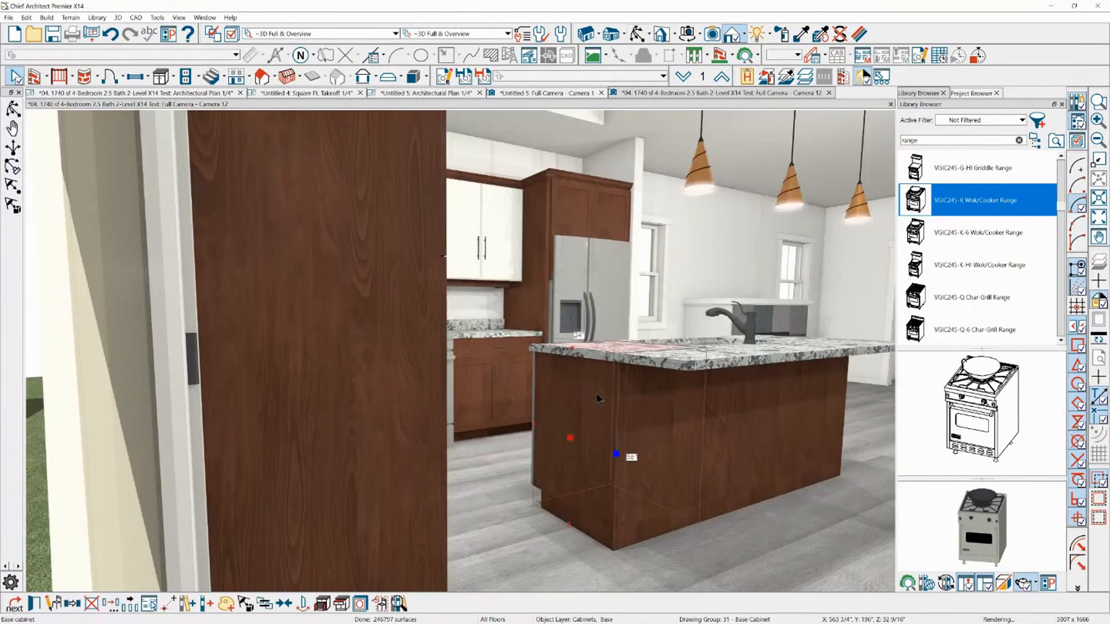
double_click(571, 334)
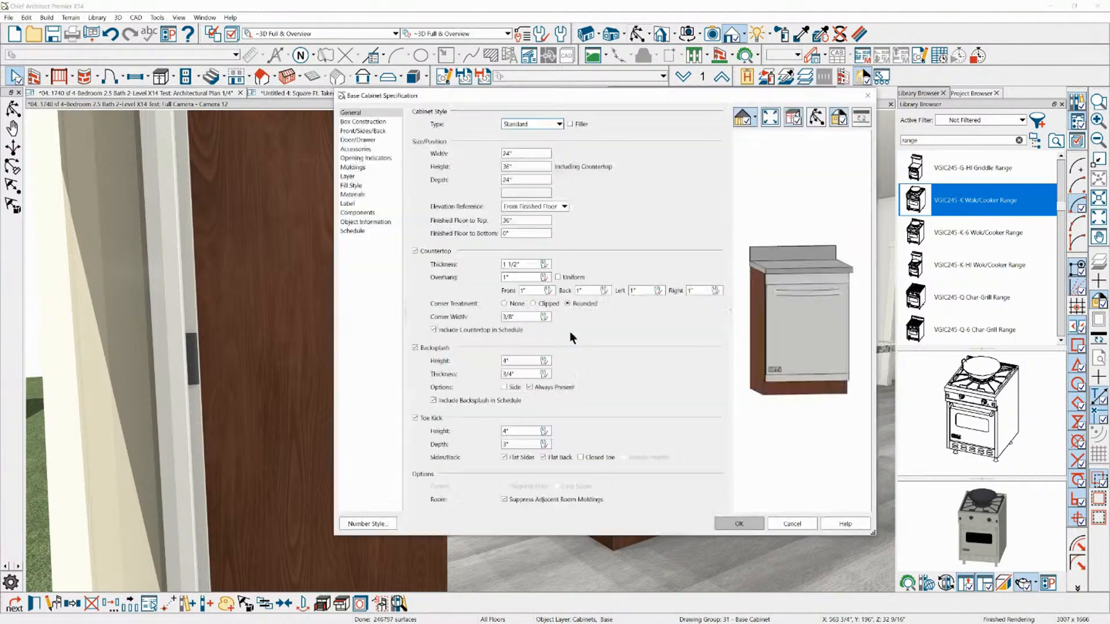
Set the base cabinet's right side type to Paneled and bring that side into close view in the preview
left_click(362, 141)
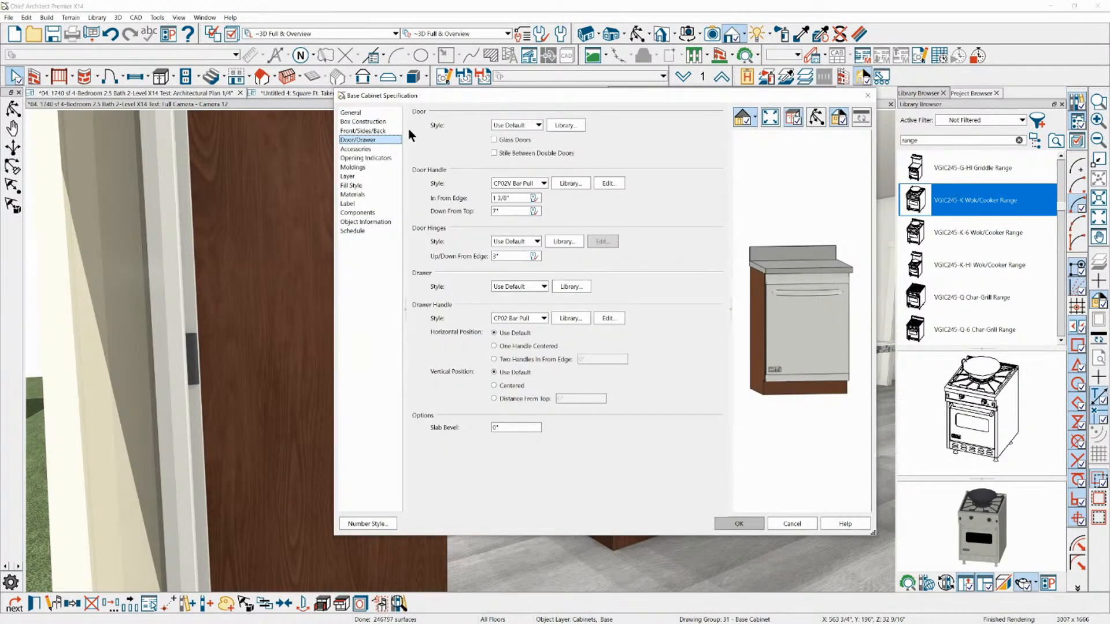
left_click(370, 131)
left_click(522, 139)
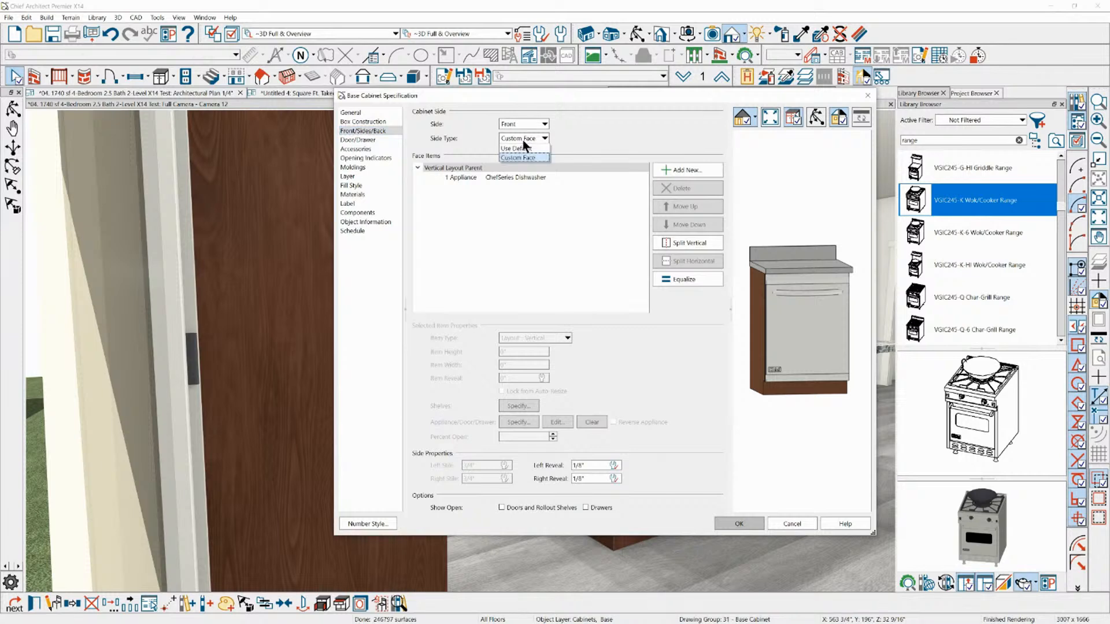
left_click(525, 122)
left_click(523, 120)
left_click(527, 161)
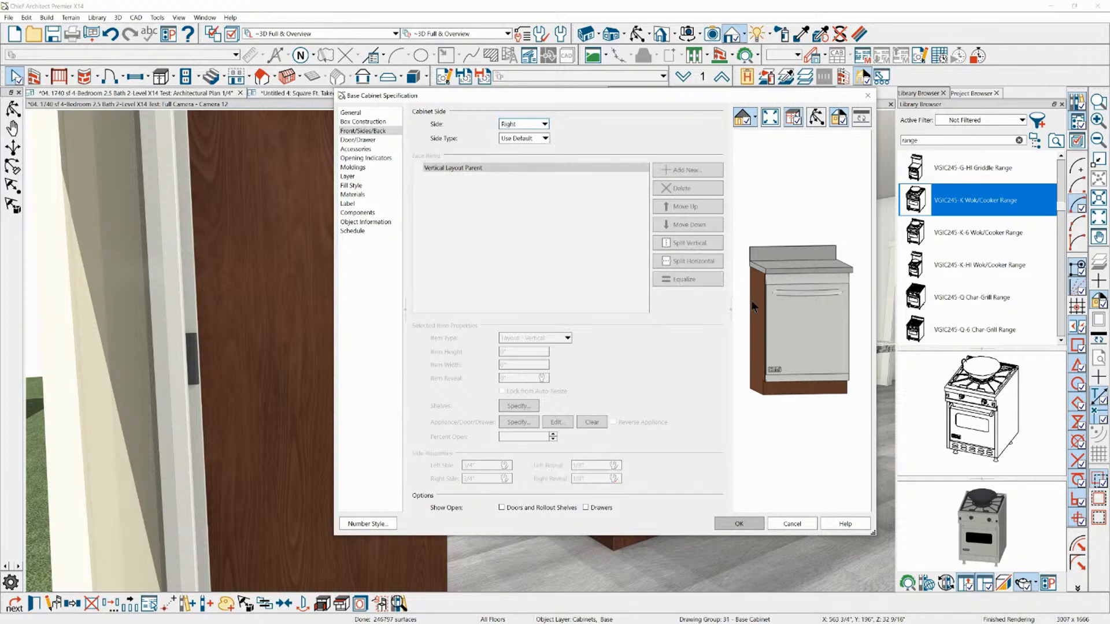
left_click(815, 119)
left_click_drag(827, 257, 740, 266)
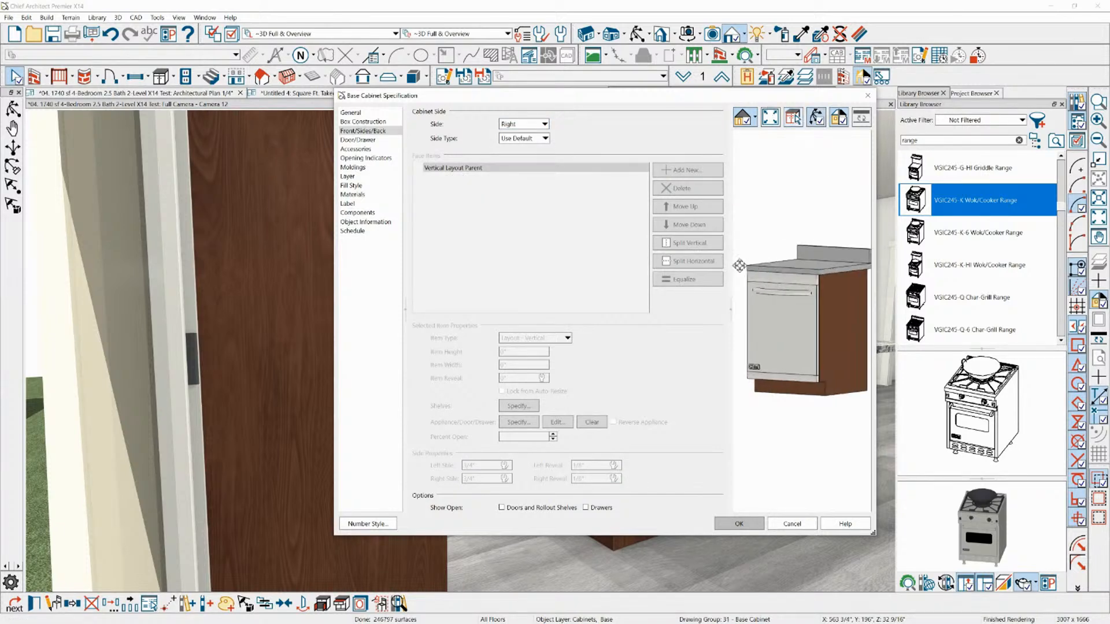
left_click(526, 140)
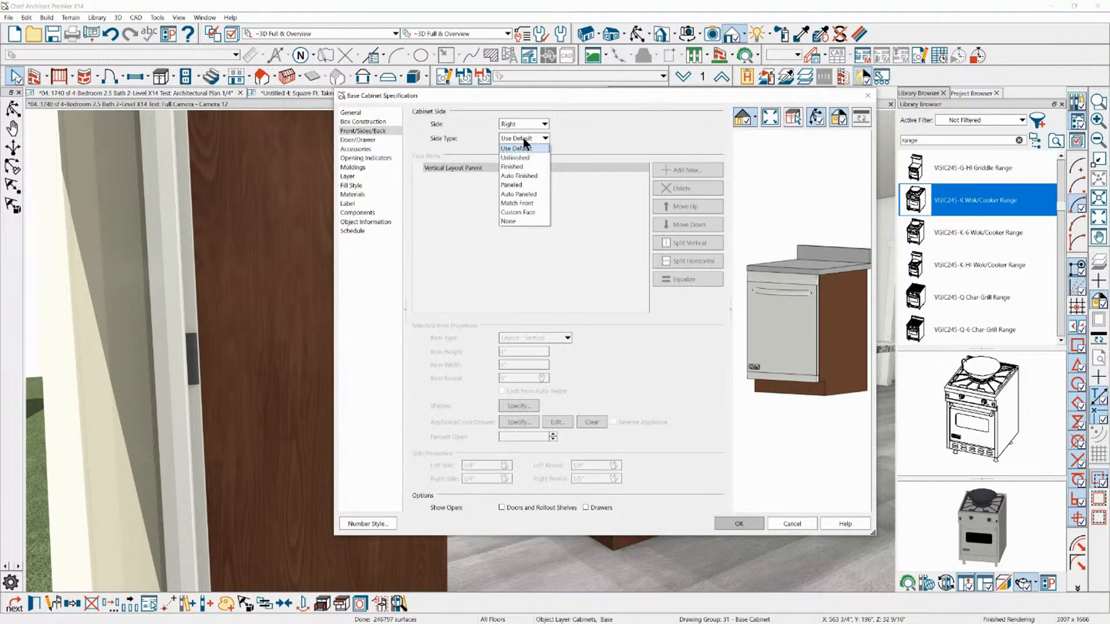
left_click(521, 185)
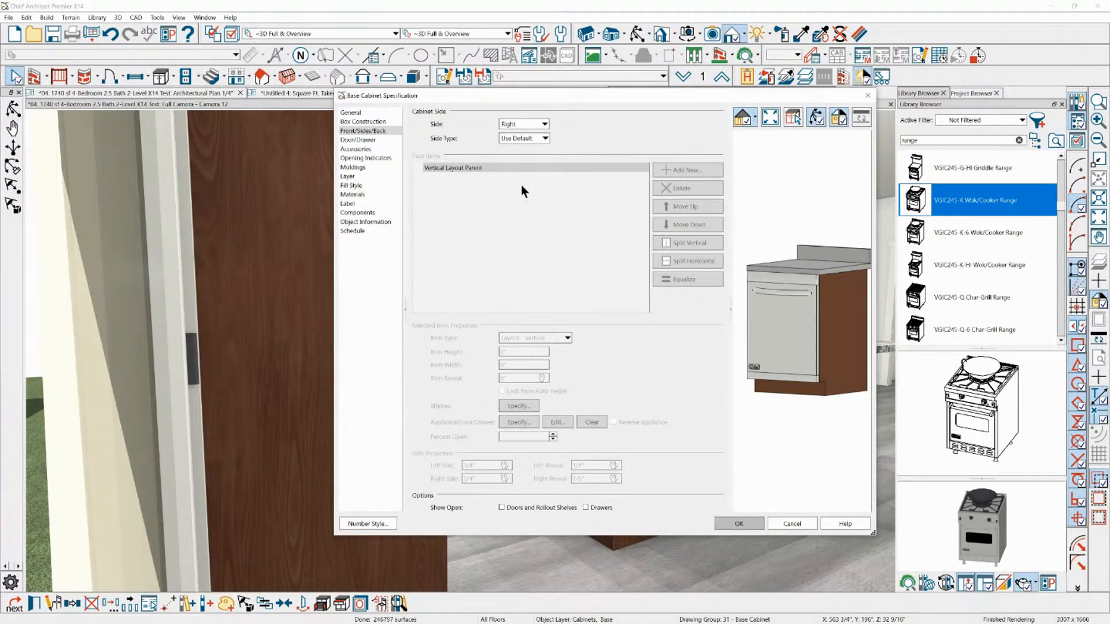
scroll(831, 326, "up", 3)
scroll(831, 326, "up", 3)
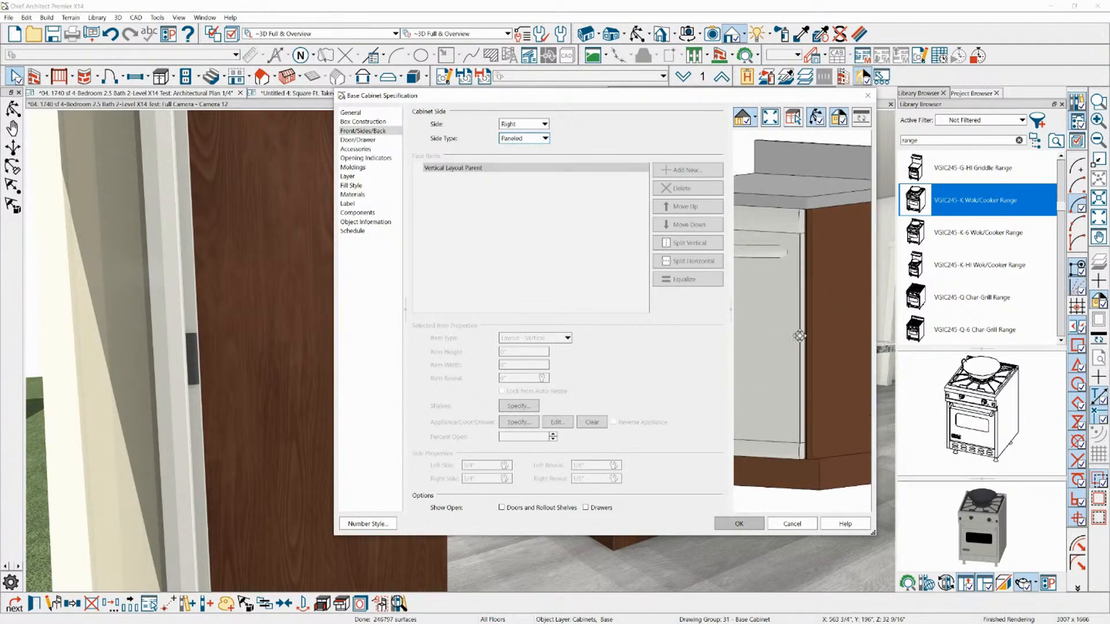
scroll(820, 384, "up", 2)
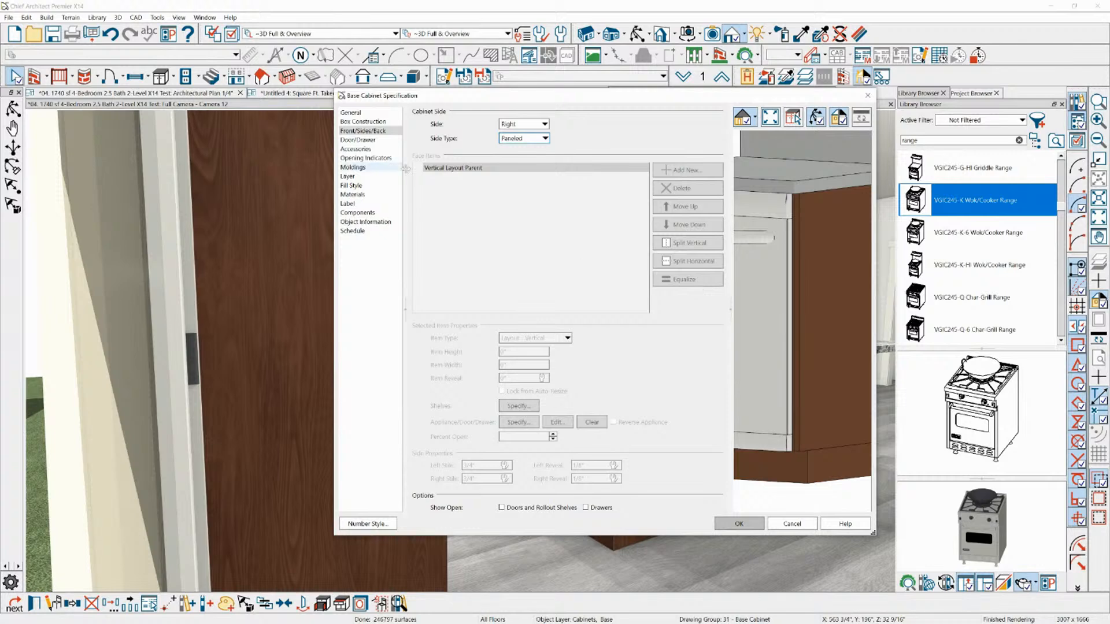
Enable Full Size Panel, Extend to Bottom and Full Overlay in the base cabinet's side panel options
left_click(354, 149)
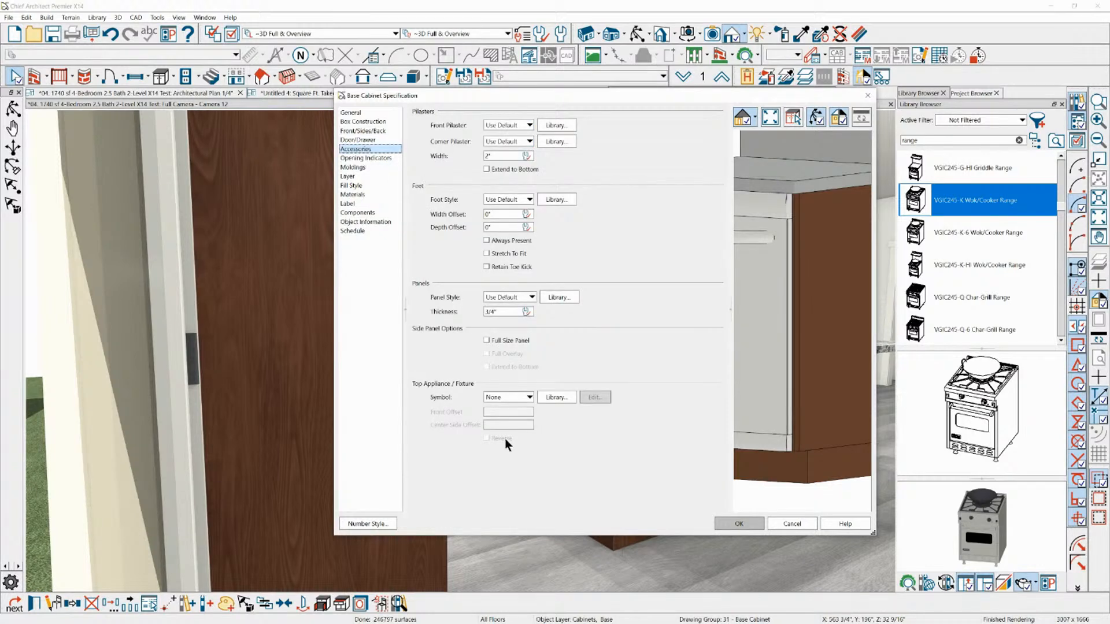
left_click(516, 397)
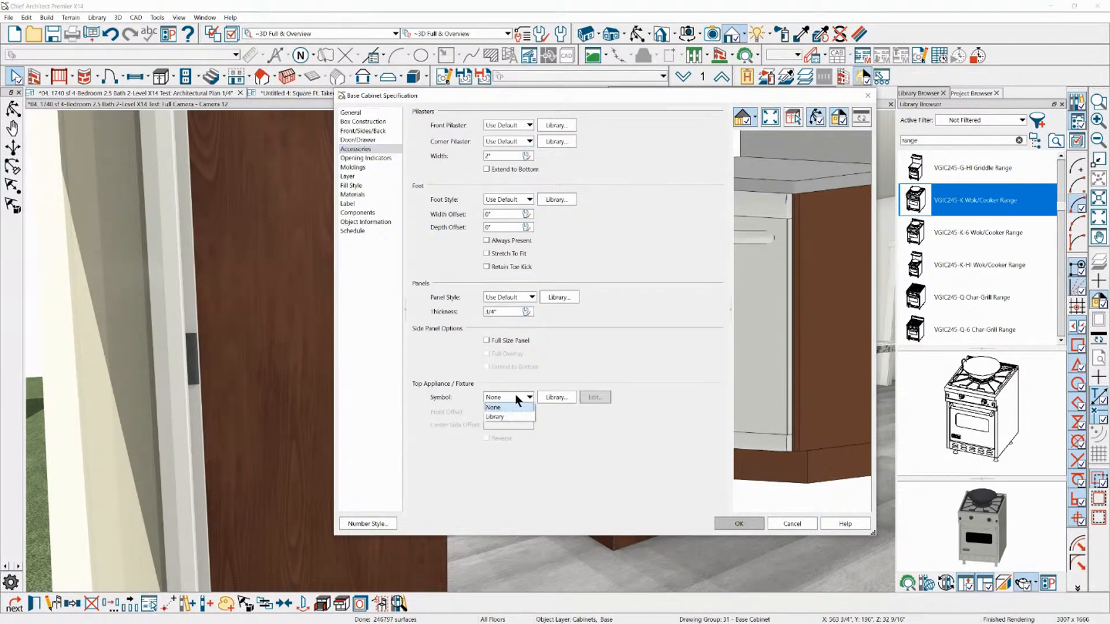
left_click(540, 339)
left_click(512, 340)
left_click(494, 366)
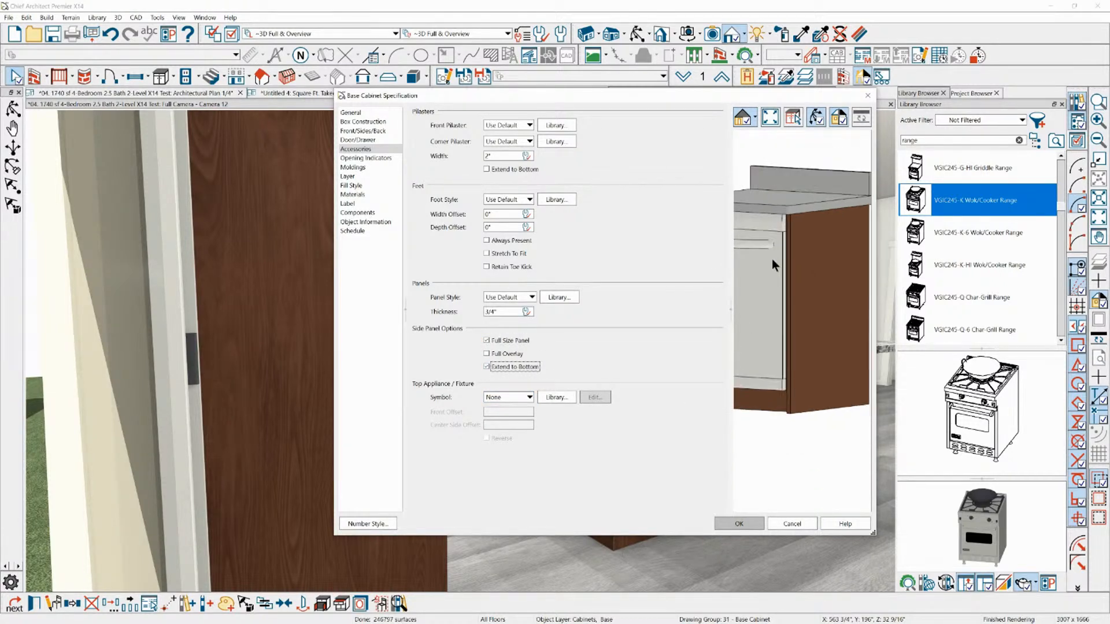
left_click(506, 354)
scroll(785, 403, "down", 1)
left_click_drag(842, 197, 621, 370)
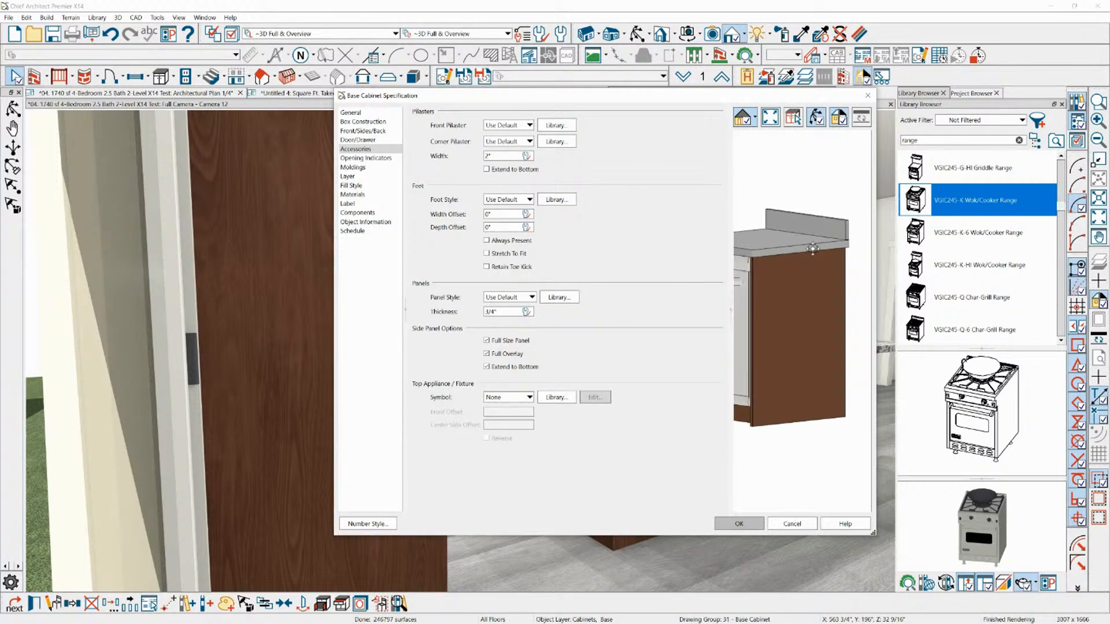
Try a much thicker side panel on the base cabinet and check it from the front in the preview
double_click(497, 312)
type("6")
left_click_drag(773, 307, 874, 309)
double_click(496, 311)
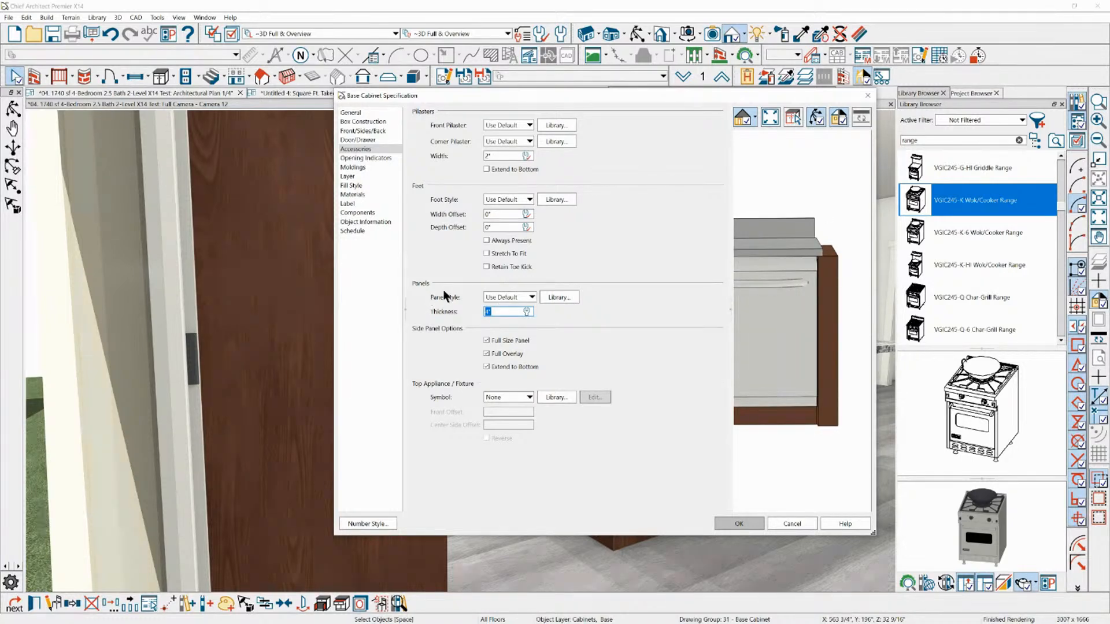
Set the base cabinet's slab bevel to 1/2 inch and inspect the side panel's beveled edges in the preview
left_click(359, 140)
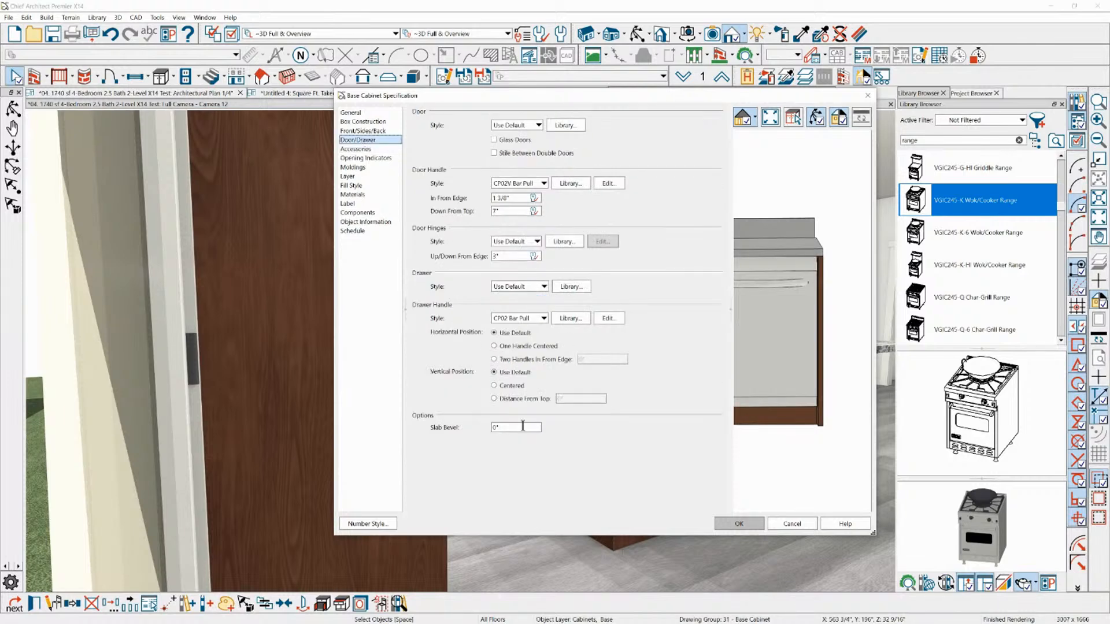
double_click(535, 426)
type("5")
key("Tab")
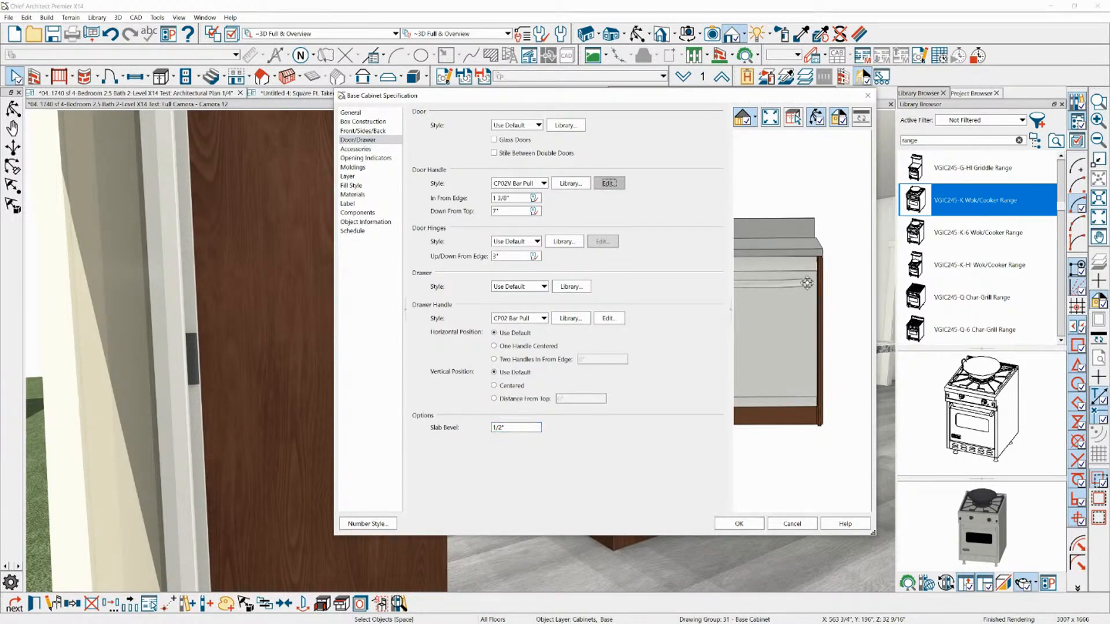
scroll(830, 266, "up", 7)
left_click_drag(837, 229, 796, 179)
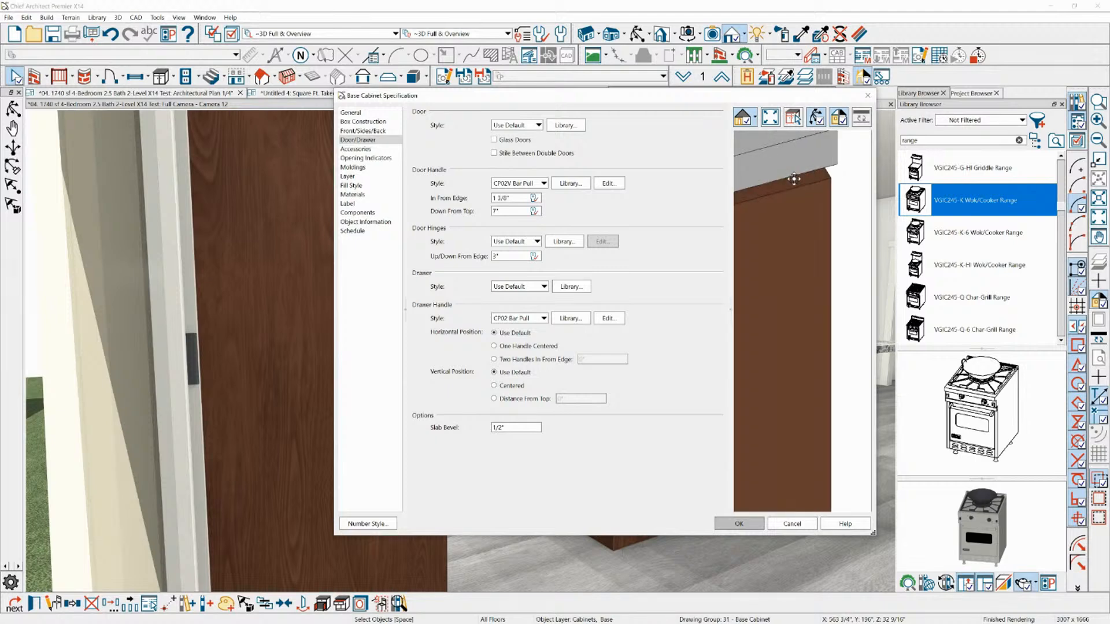
left_click_drag(866, 195, 762, 222)
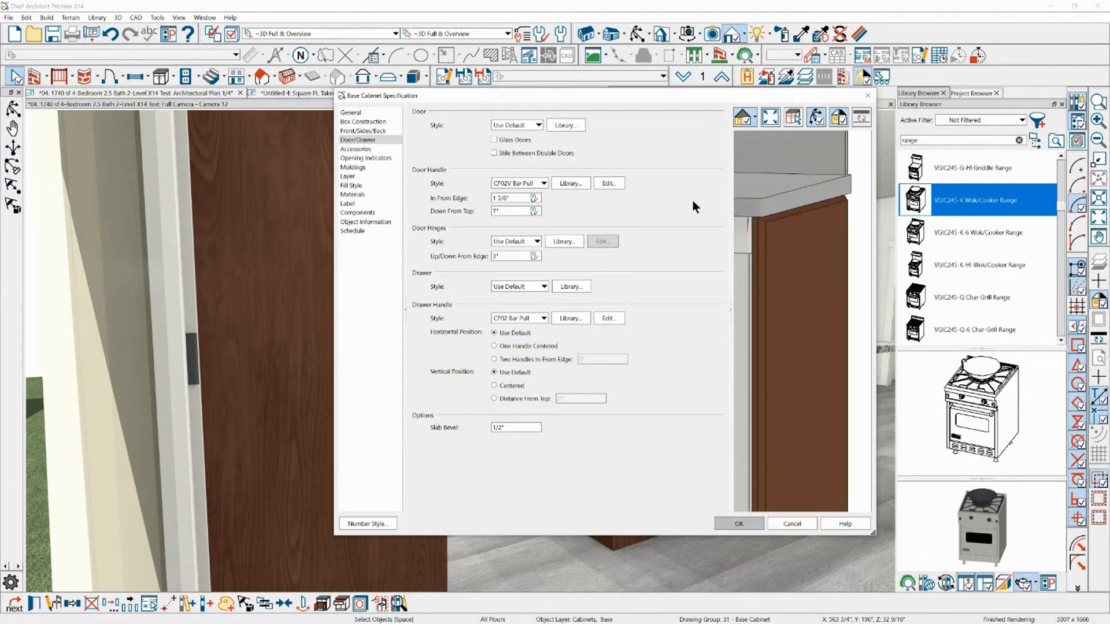
View the cabinet preview as a line drawing, apply the specification and deselect the island cabinet
left_click(846, 119)
scroll(828, 184, "down", 2)
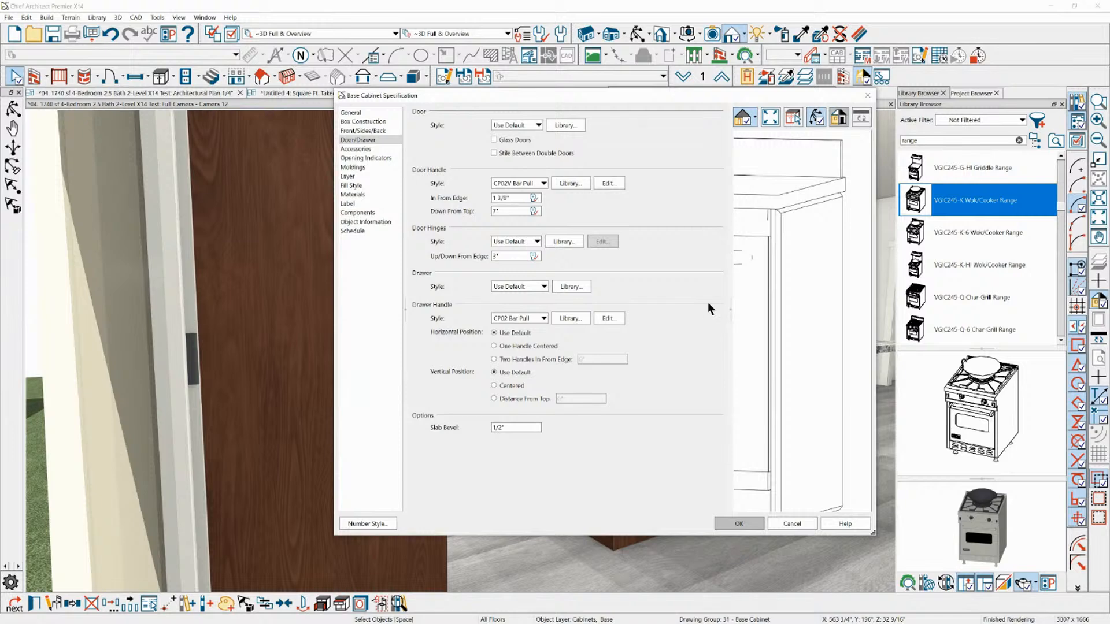
left_click(740, 524)
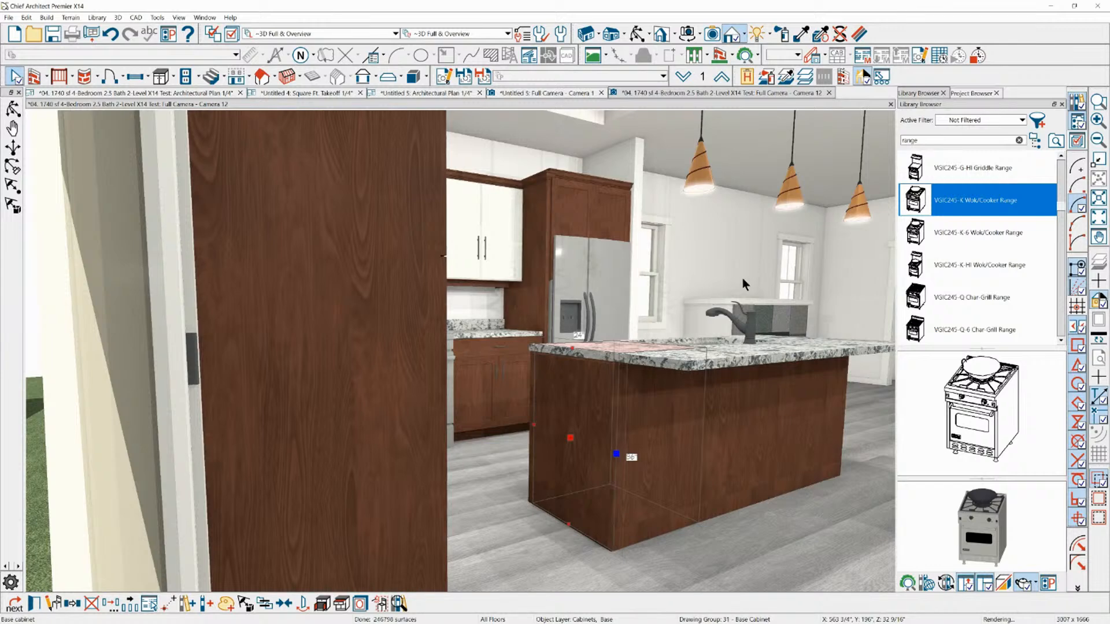
key("Escape")
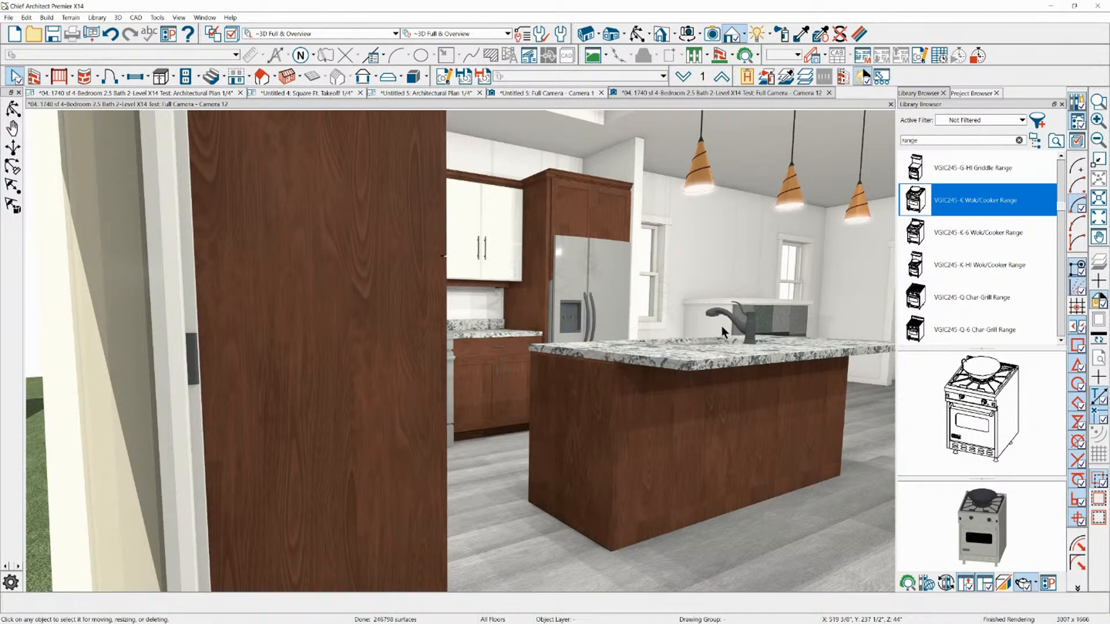
Place a 110 volt electrical outlet on the end panel of the kitchen island
scroll(547, 445, "up", 2)
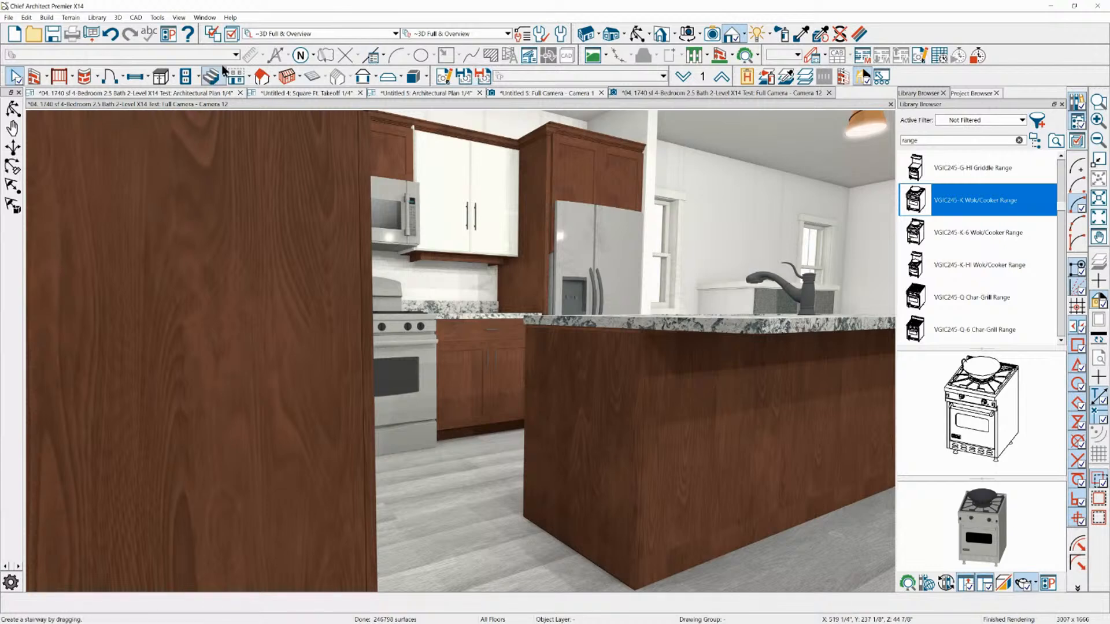
left_click(181, 79)
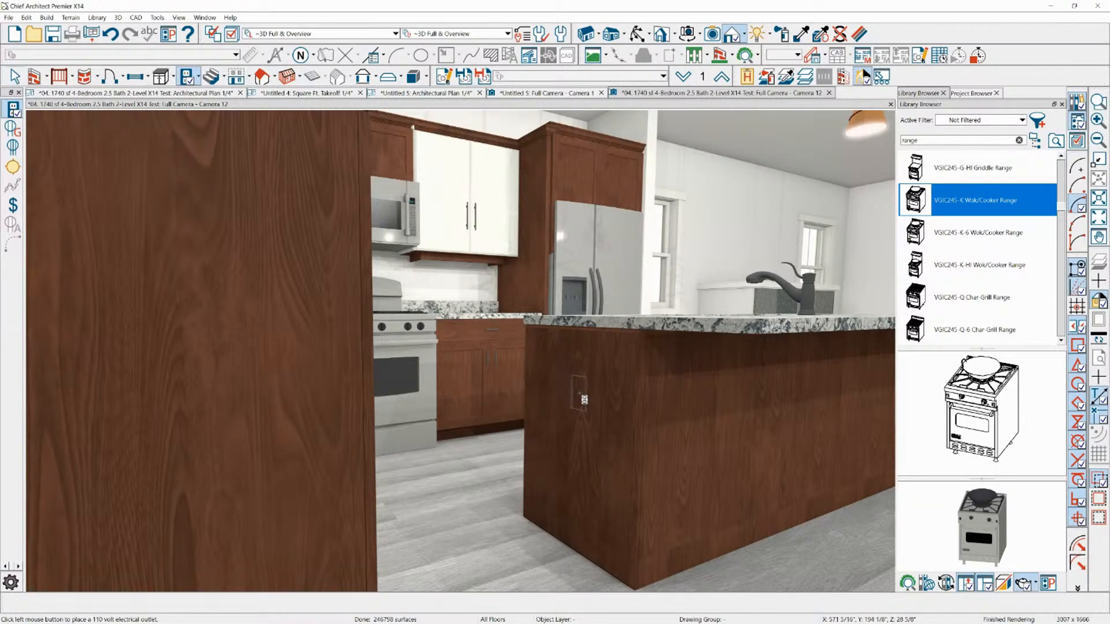
left_click(501, 344)
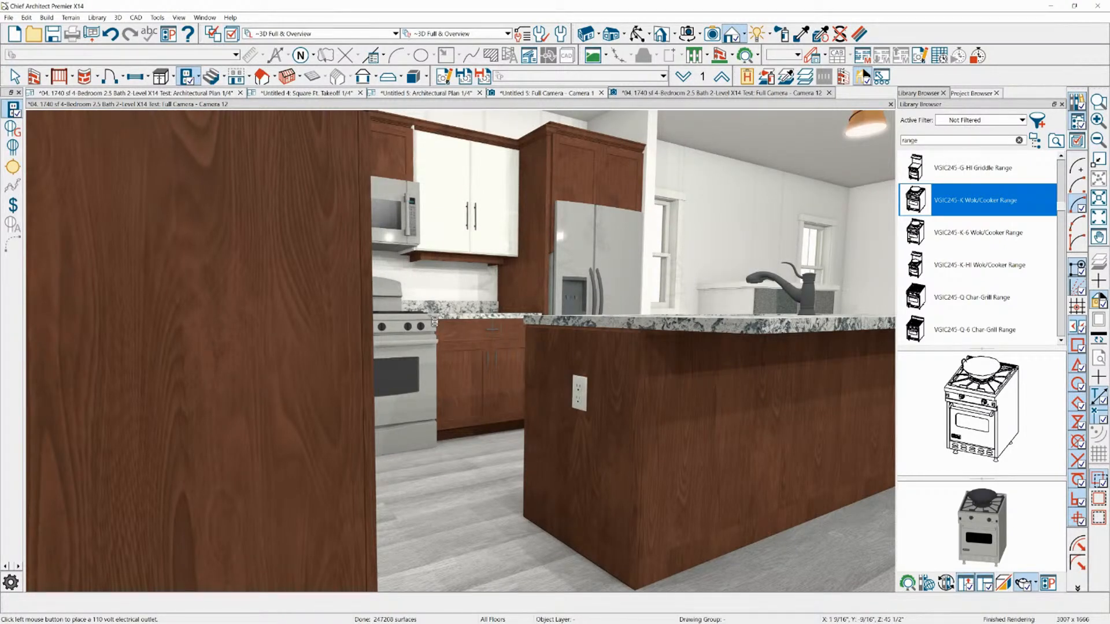
key("space")
Raise the outlet on the island's end panel and rotate it 90 degrees to a horizontal orientation
scroll(516, 363, "up", 5)
left_click(641, 422)
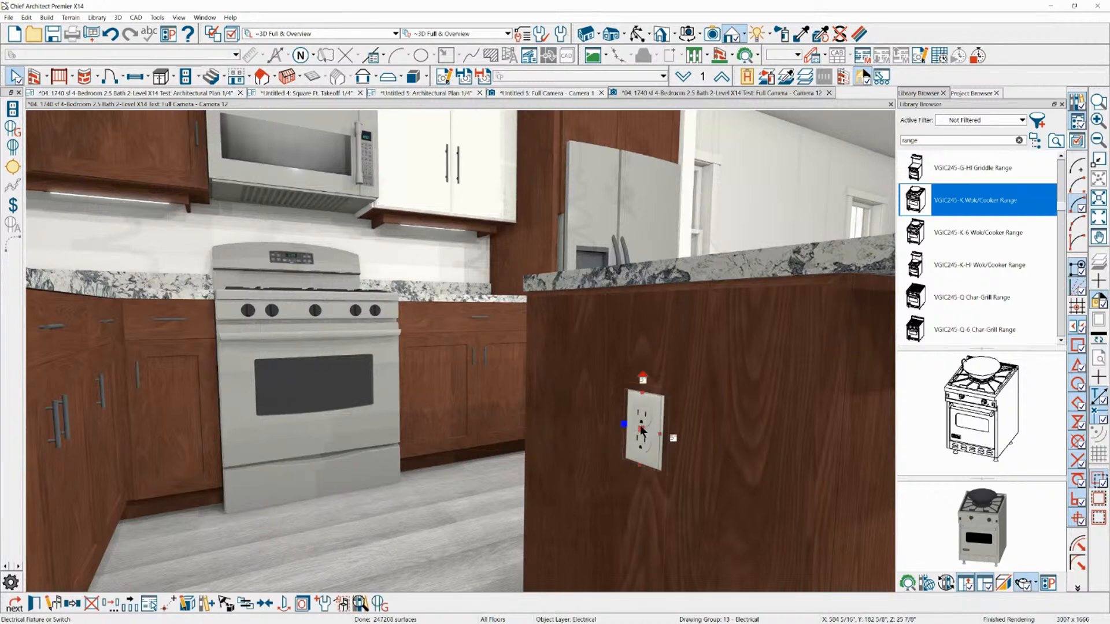
left_click_drag(641, 423, 643, 350)
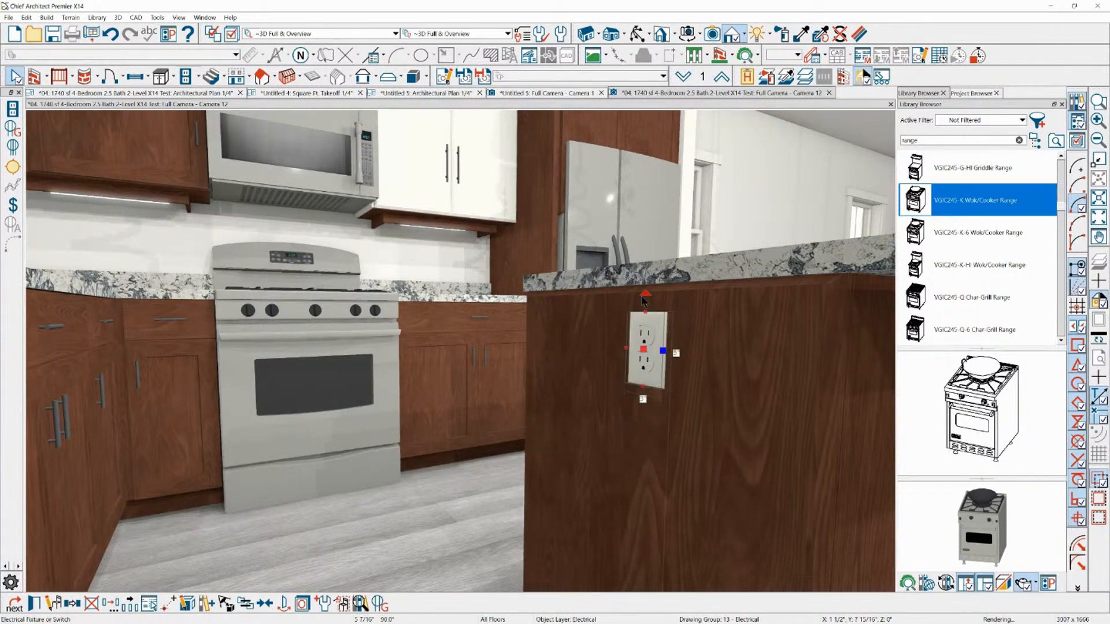
left_click_drag(644, 299, 561, 350)
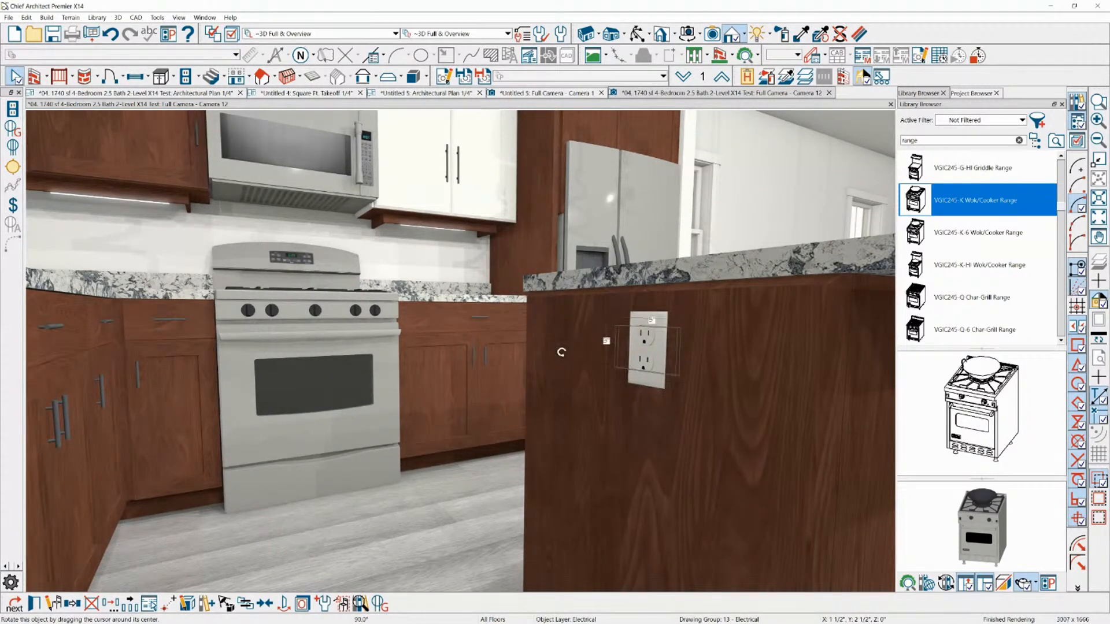
left_click(607, 339)
scroll(545, 271, "down", 4)
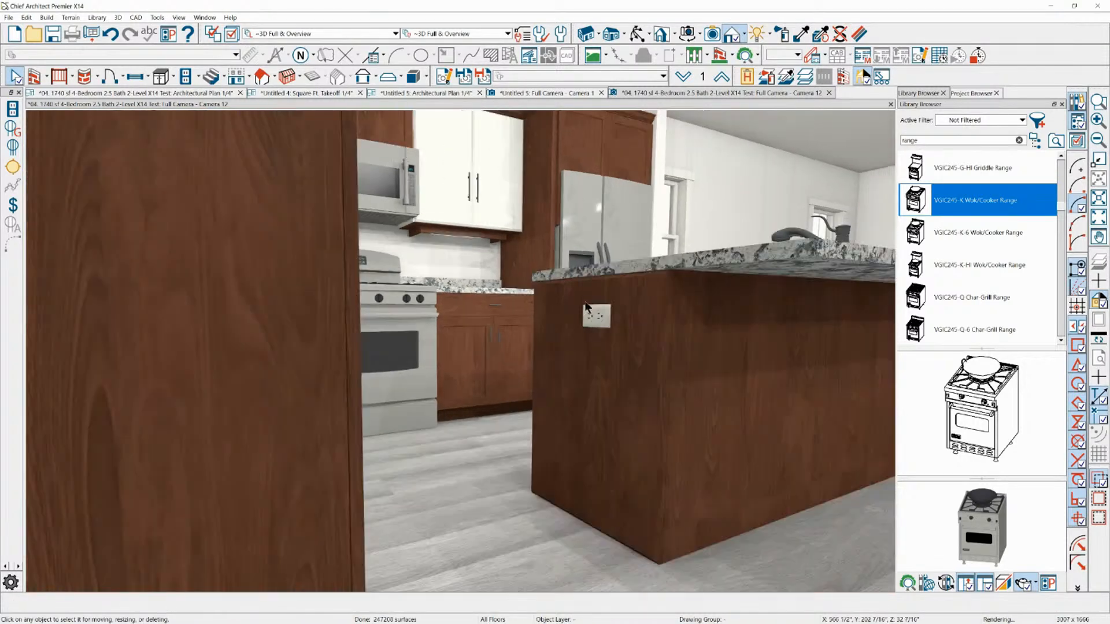
Move the rotated outlet up close beneath the island countertop and check its position on the end panel
scroll(595, 314, "up", 4)
left_click(593, 288)
left_click_drag(593, 288, 593, 247)
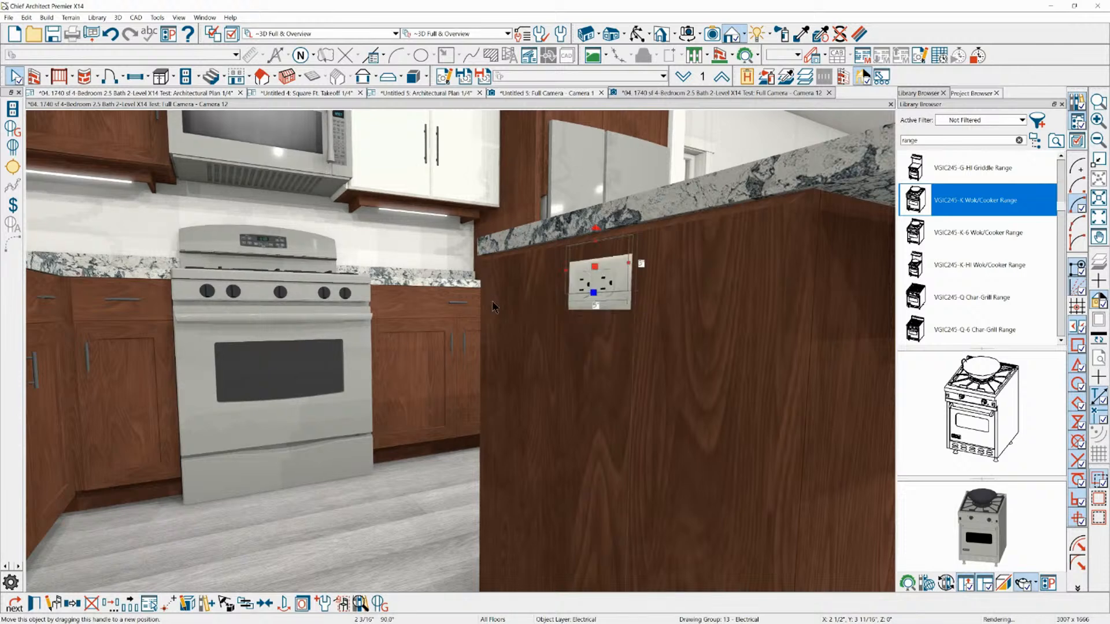
scroll(560, 351, "down", 3)
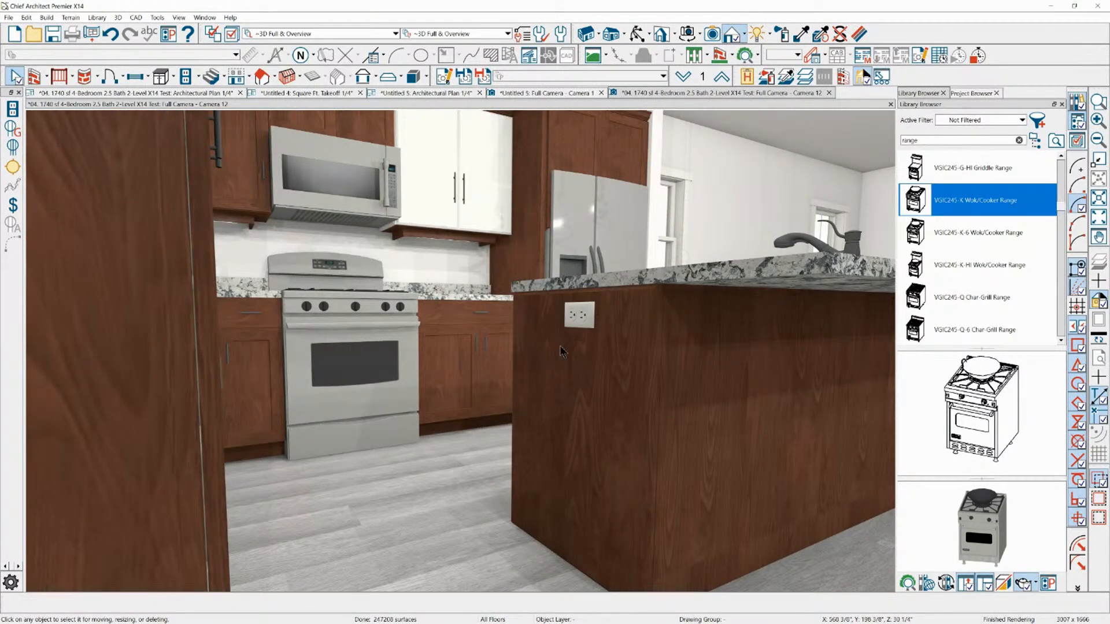
left_click(578, 315)
scroll(580, 317, "up", 5)
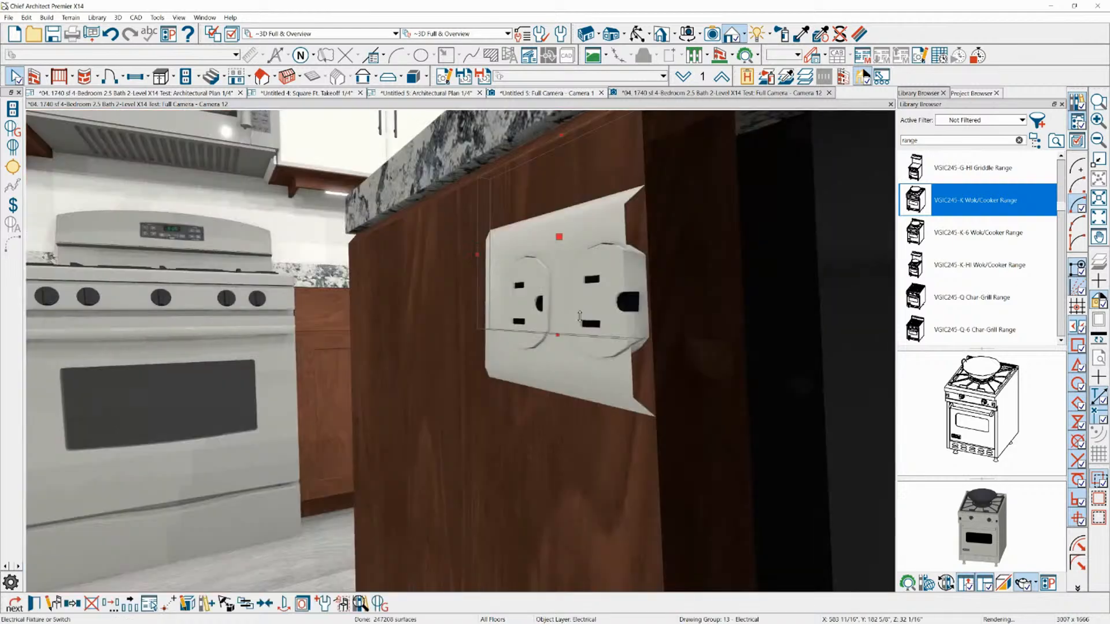
scroll(580, 317, "down", 3)
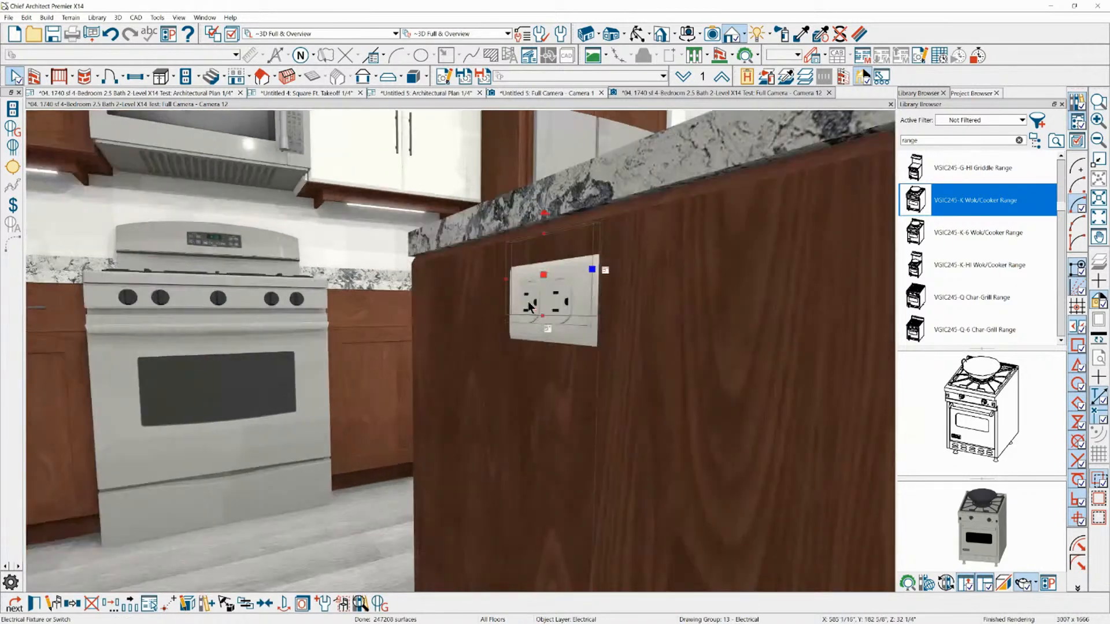
mouse_move(544, 215)
left_mouse_down()
mouse_move(630, 255)
mouse_move(566, 213)
mouse_move(525, 213)
mouse_move(542, 214)
left_mouse_up()
scroll(418, 294, "down", 3)
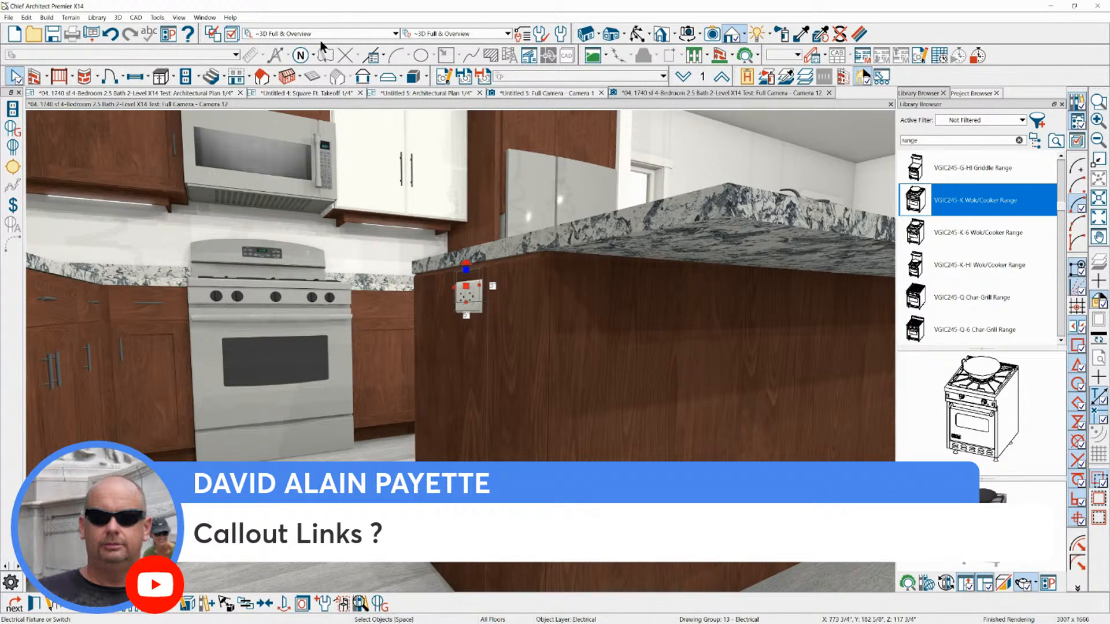
Close the kitchen camera view and create a CAD detail from the architectural floor plan view
left_click(829, 92)
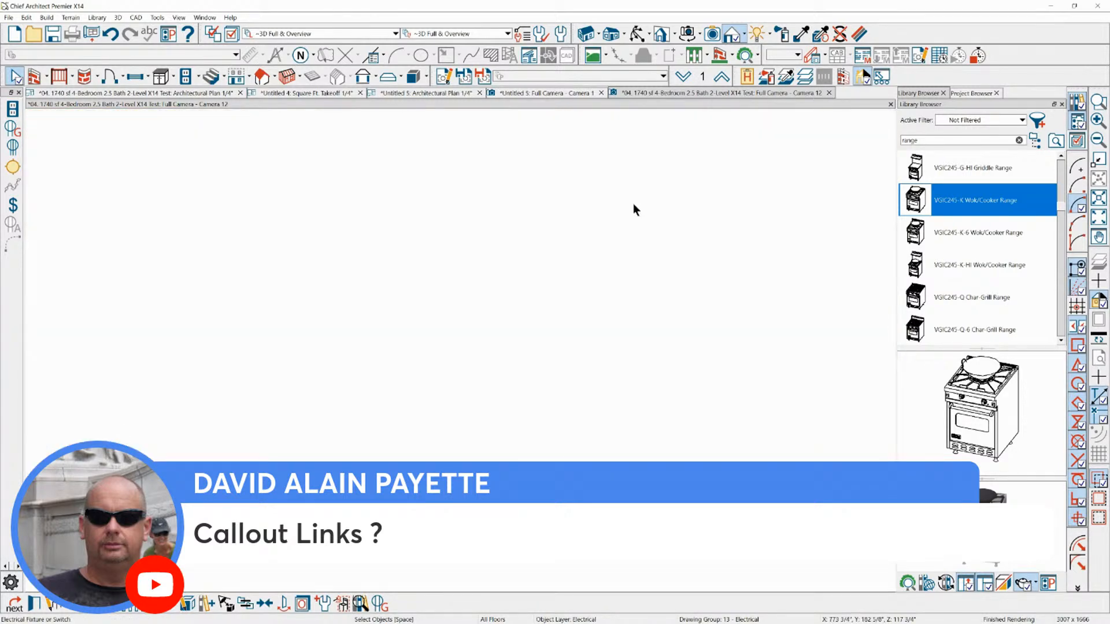
scroll(381, 234, "down", 4)
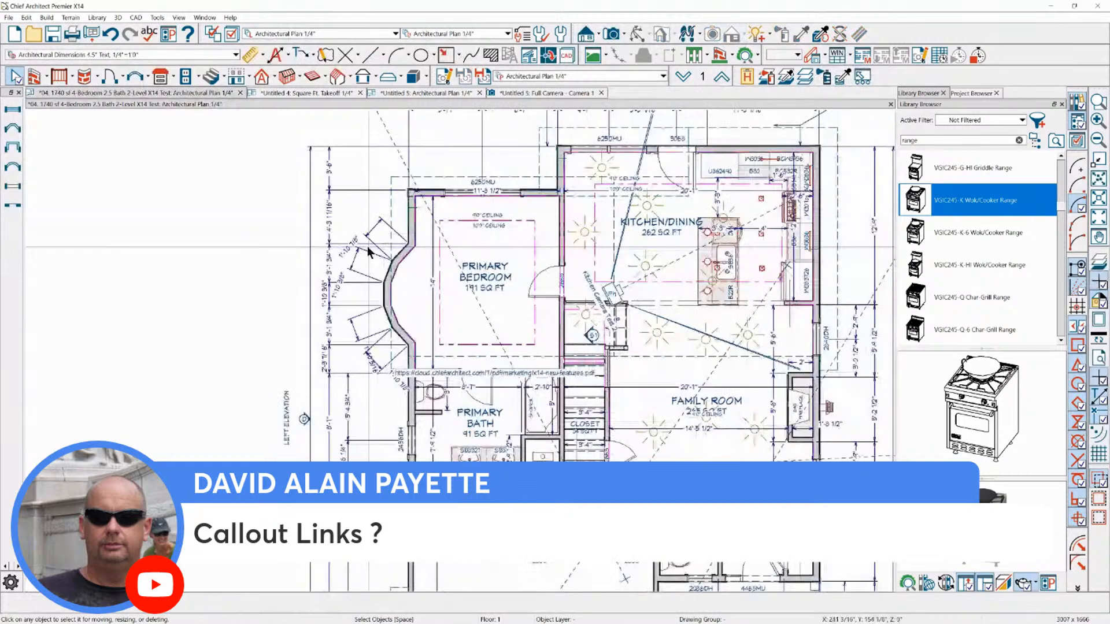
scroll(524, 116, "up", 3)
left_click(529, 55)
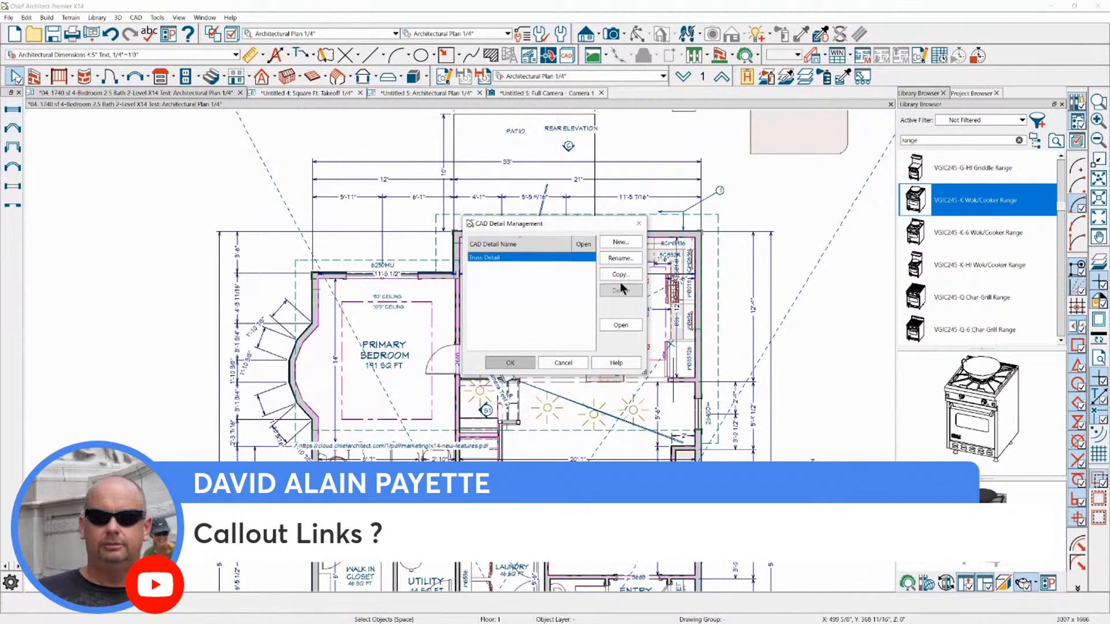
left_click(560, 364)
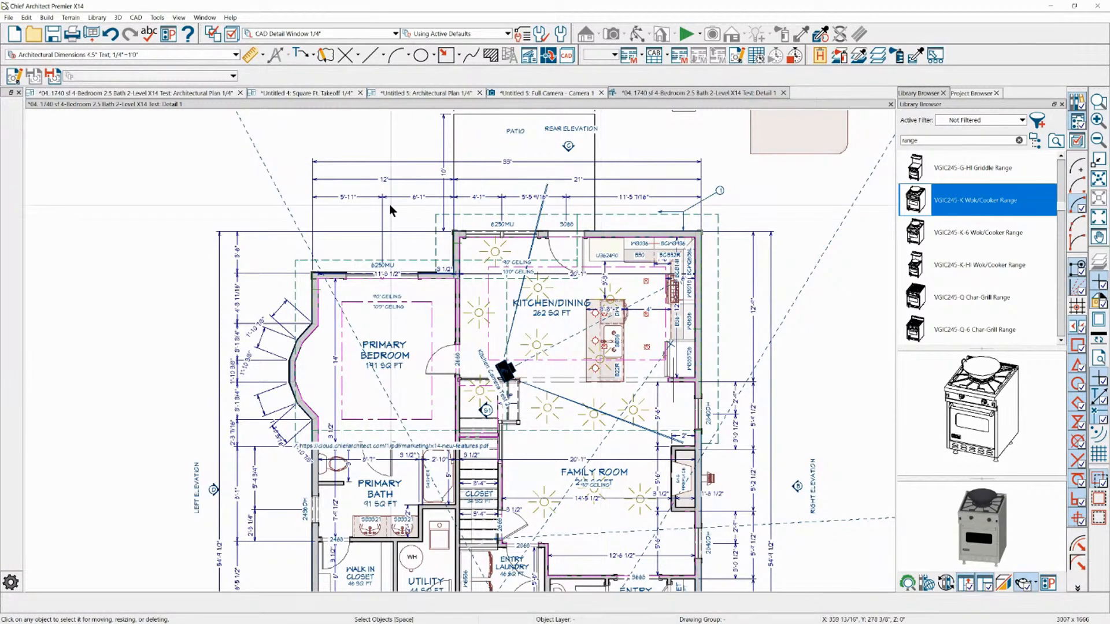
scroll(390, 204, "down", 2)
scroll(522, 156, "down", 1)
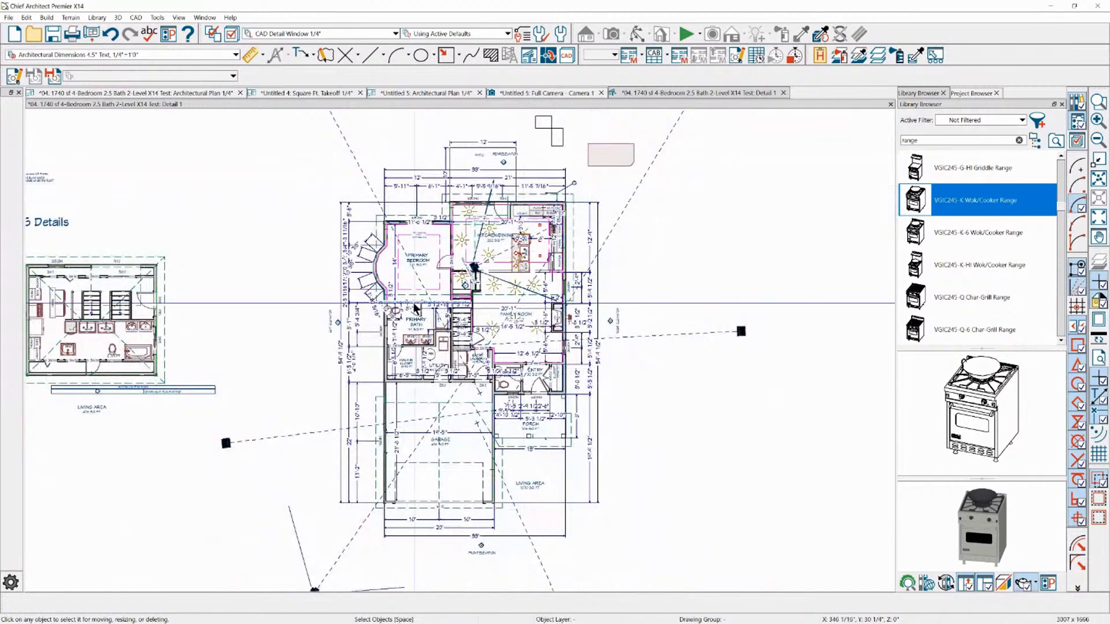
scroll(420, 401, "down", 1)
scroll(420, 401, "up", 2)
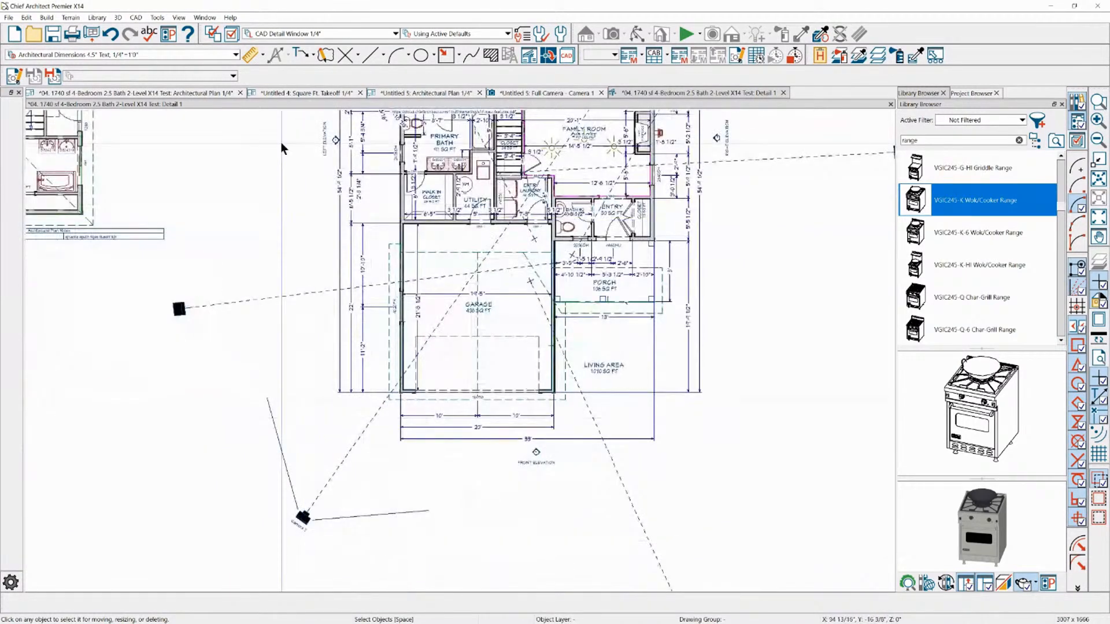
left_click(311, 55)
left_click(315, 56)
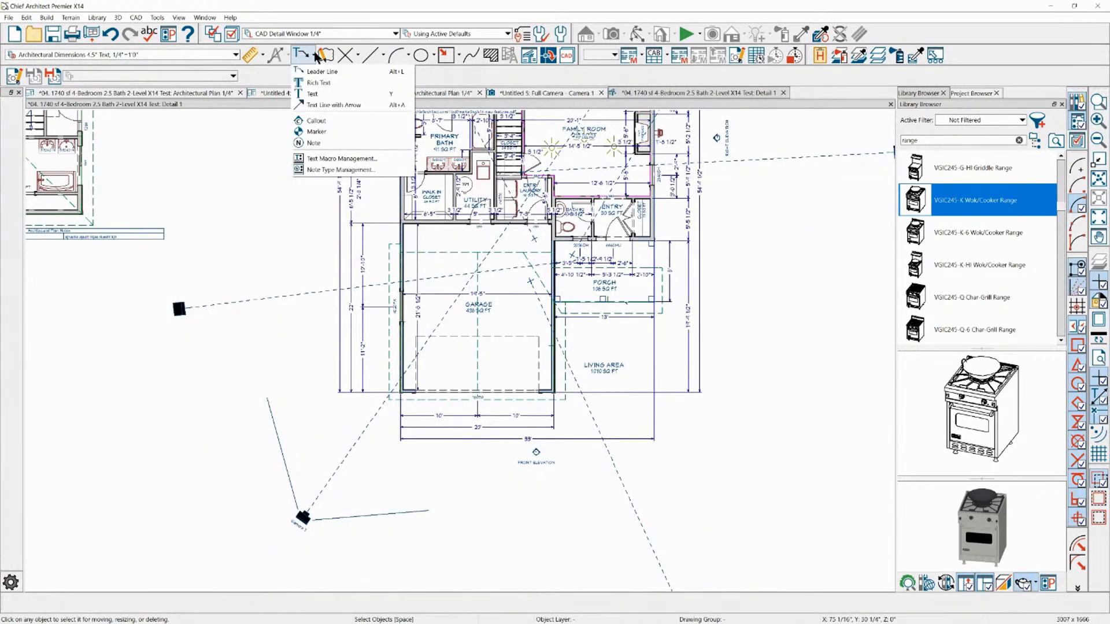
left_click(316, 120)
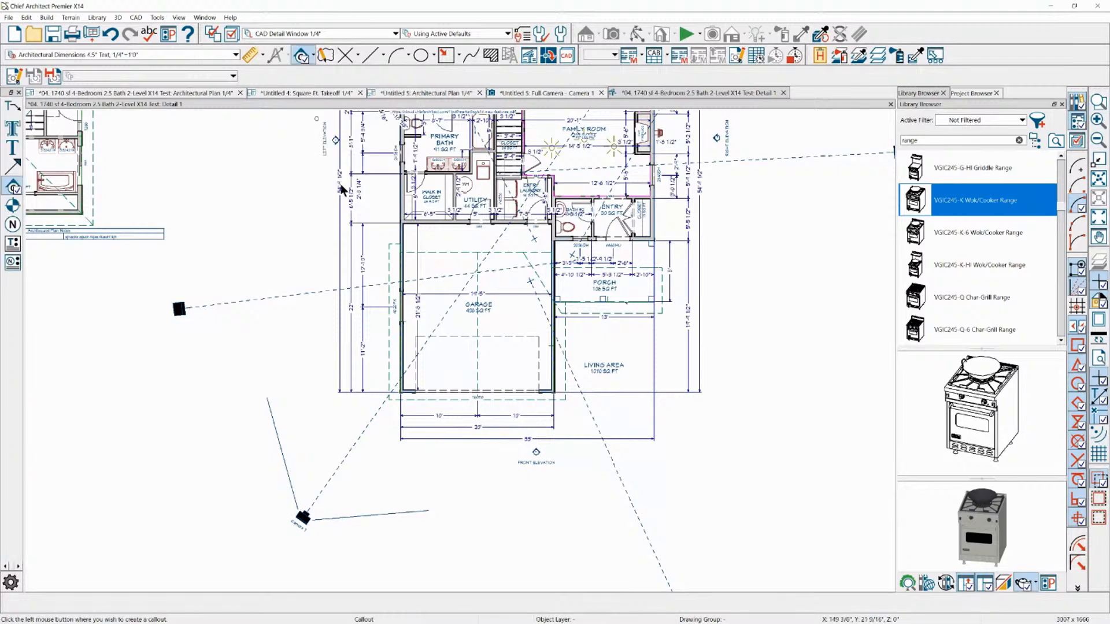
left_click(459, 462)
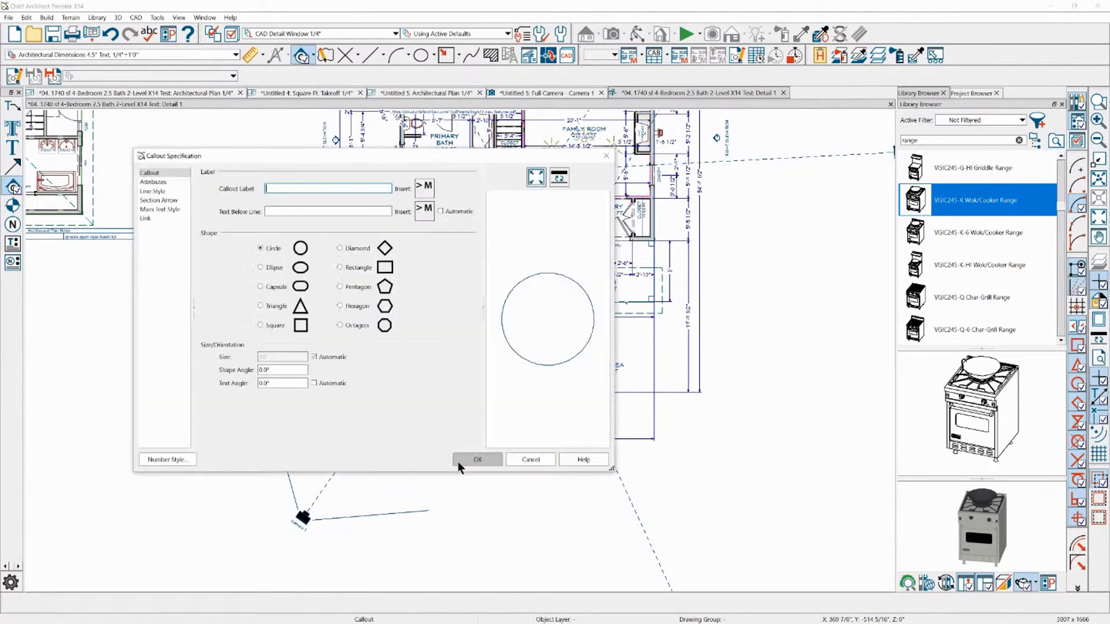
left_click(523, 461)
key("space")
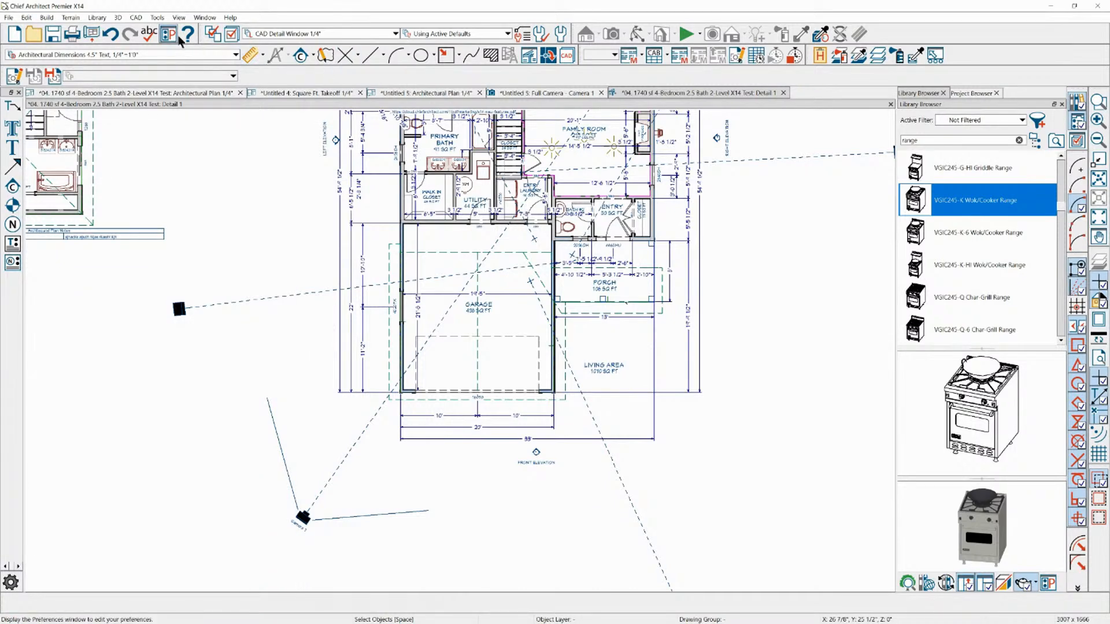
Send the entire CAD detail view to page 1 of the layout at a scale of 1/4 in = 1 ft
left_click(92, 33)
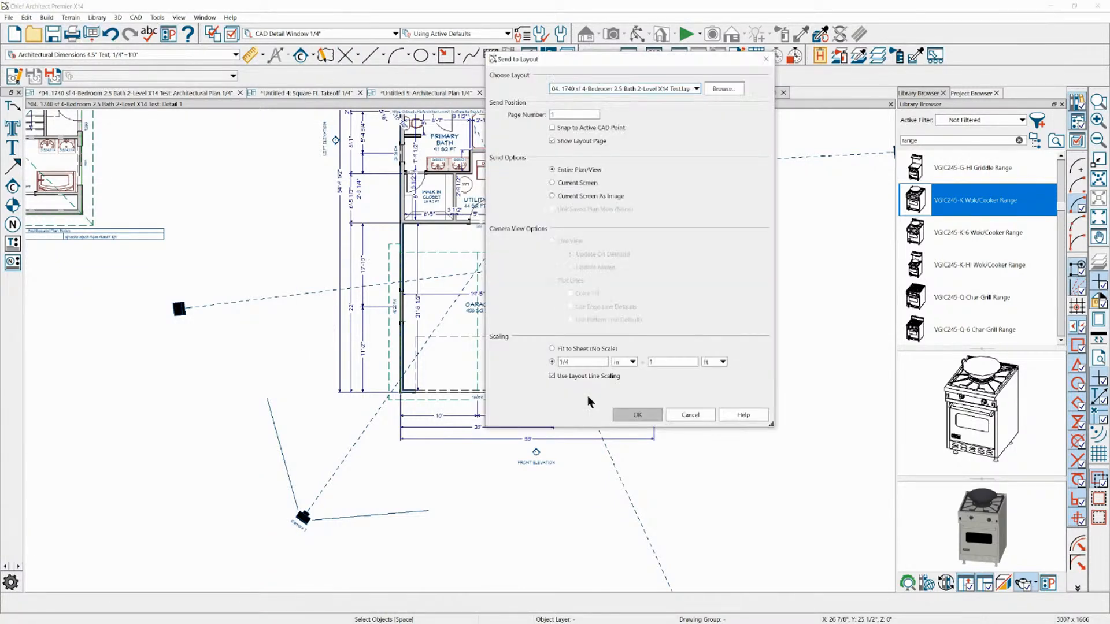
left_click(636, 416)
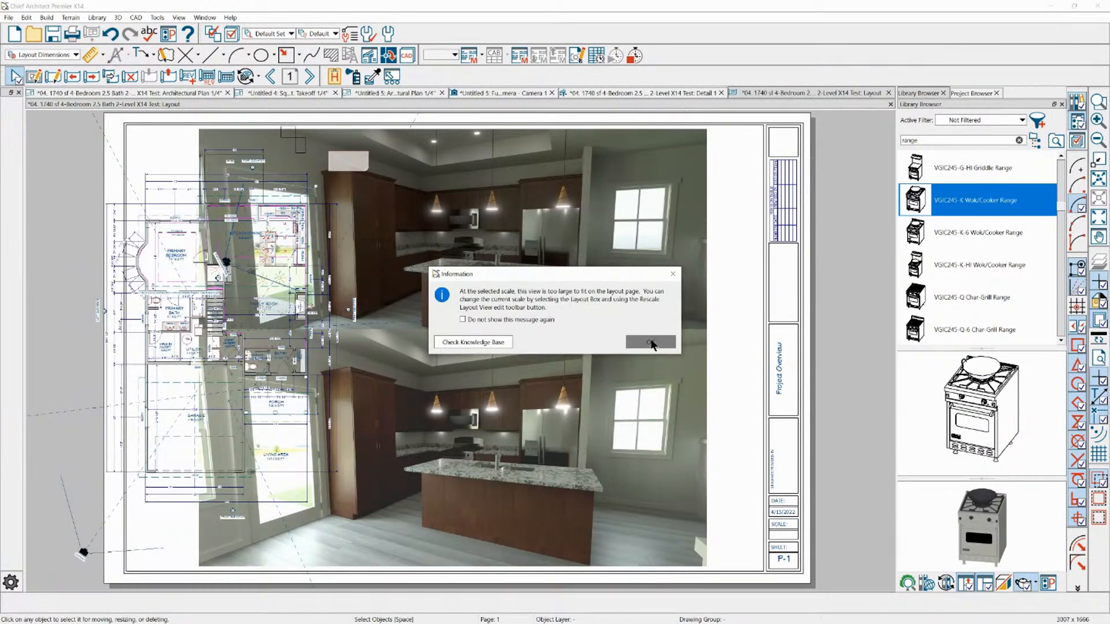
left_click(650, 342)
scroll(565, 297, "down", 2)
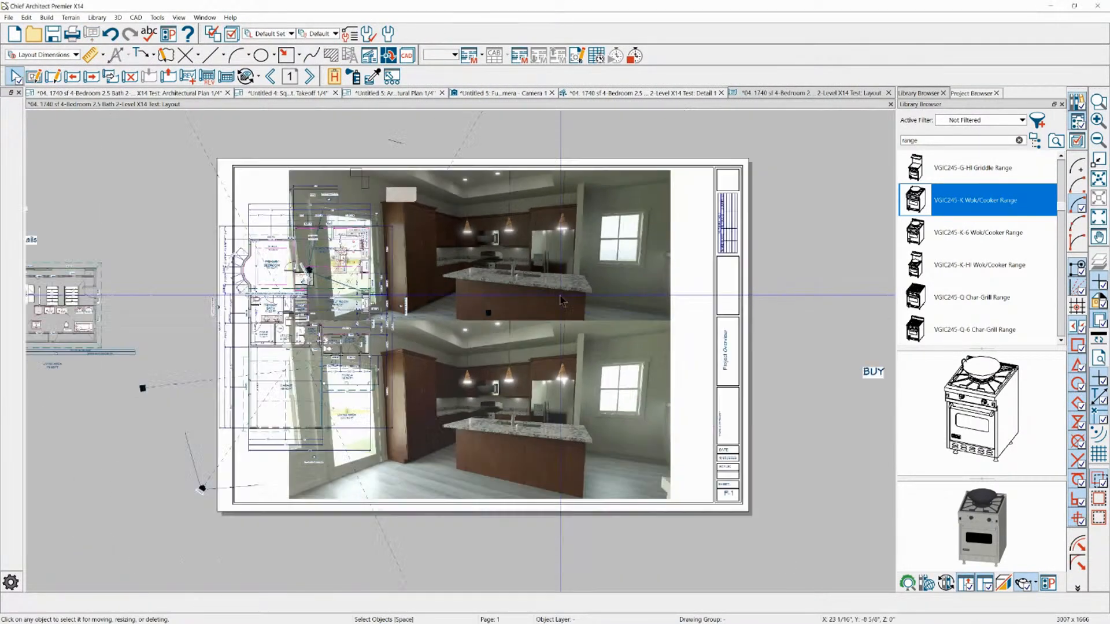
Move the CAD detail's layout box so the floor plan sits beside the sheet, clear of the kitchen renderings
left_click(252, 259)
scroll(431, 277, "down", 3)
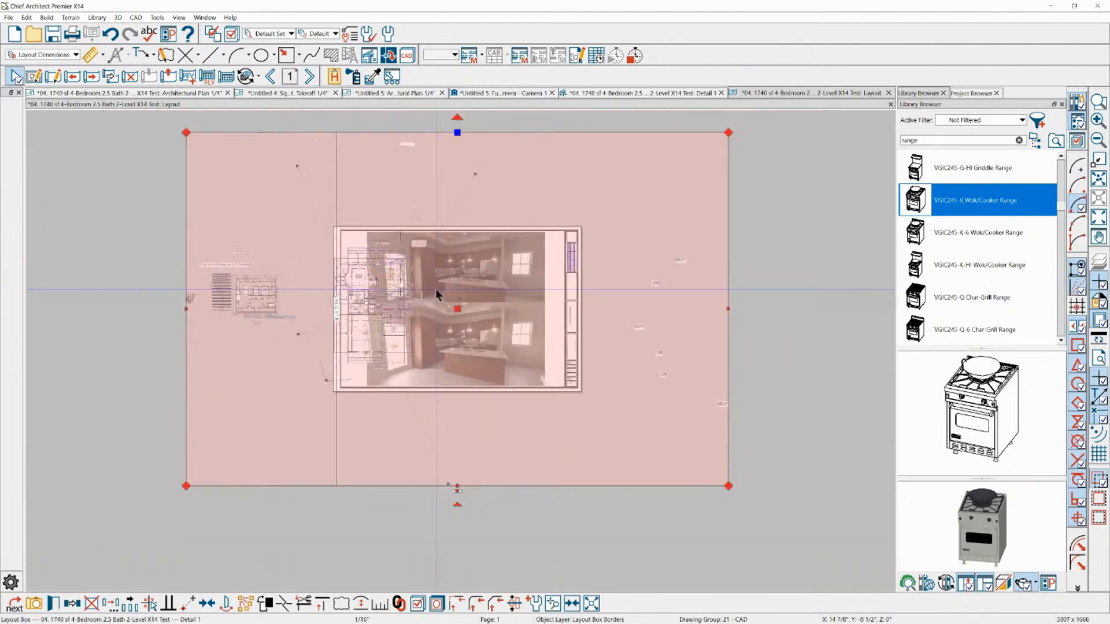
left_click_drag(457, 309, 723, 287)
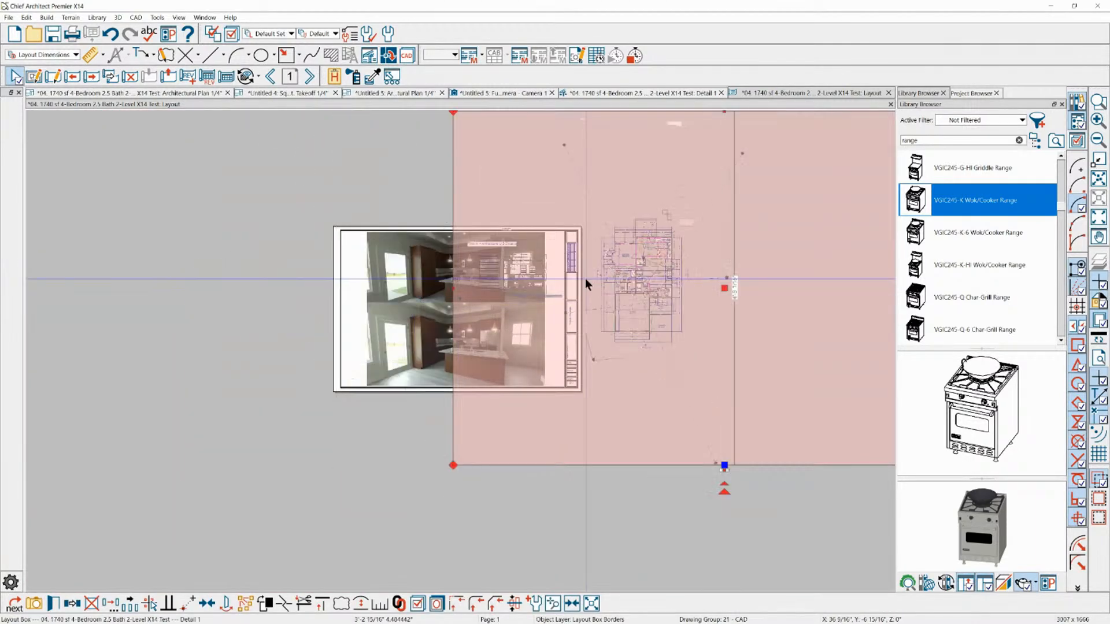
scroll(656, 283, "up", 2)
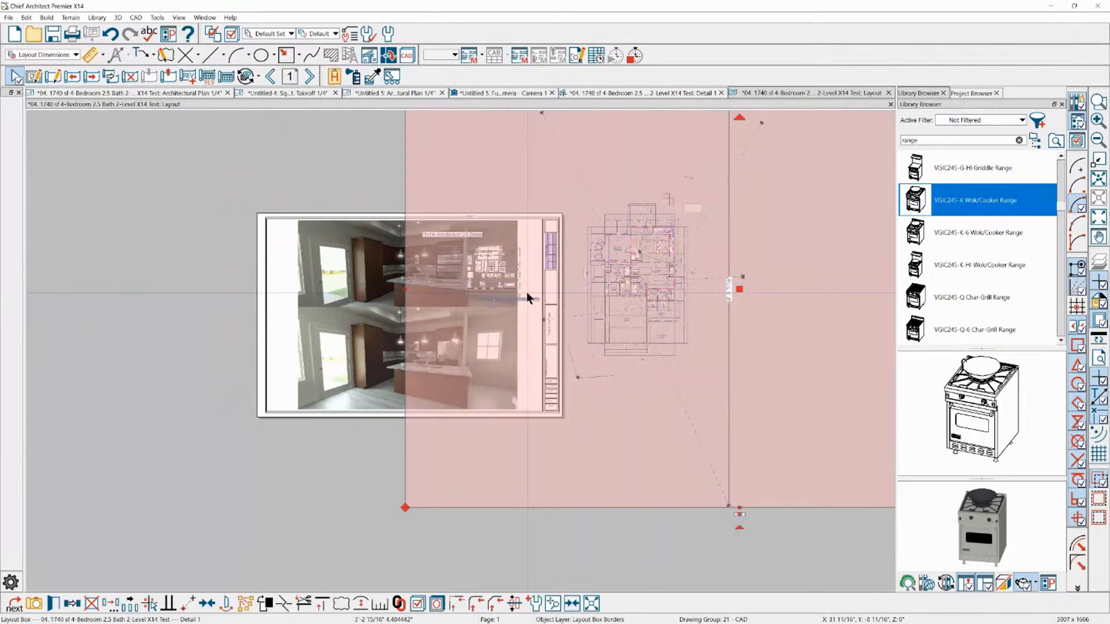
scroll(441, 302, "down", 1)
scroll(448, 443, "down", 2)
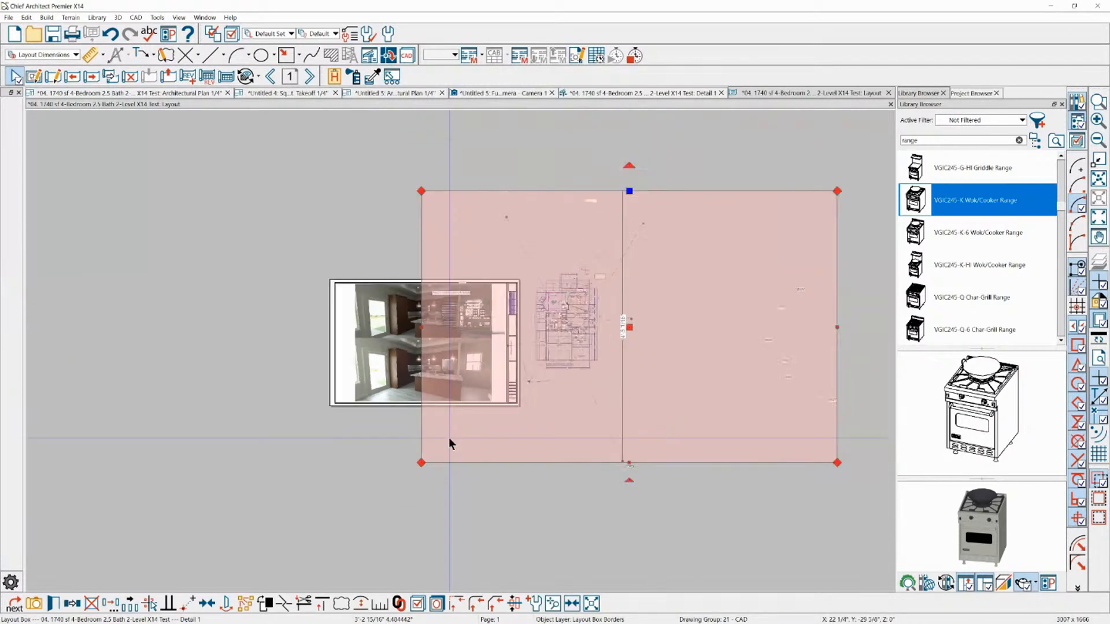
Look up the layout's page list in the project structure and preview Page 1 - P-1 - Project Overview
left_click(1077, 121)
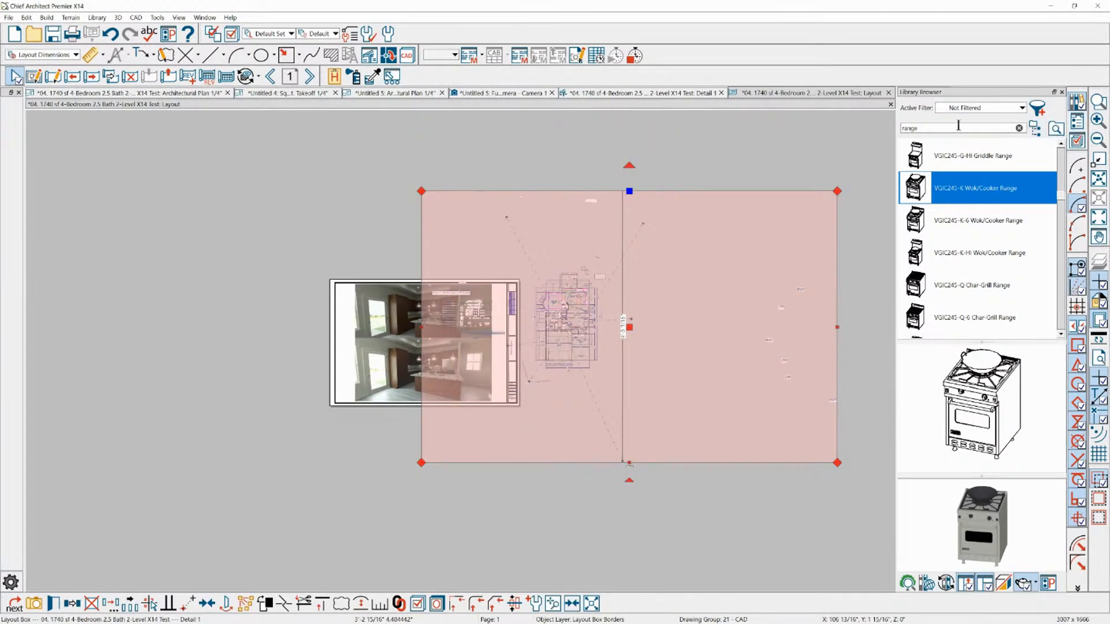
left_click(1075, 123)
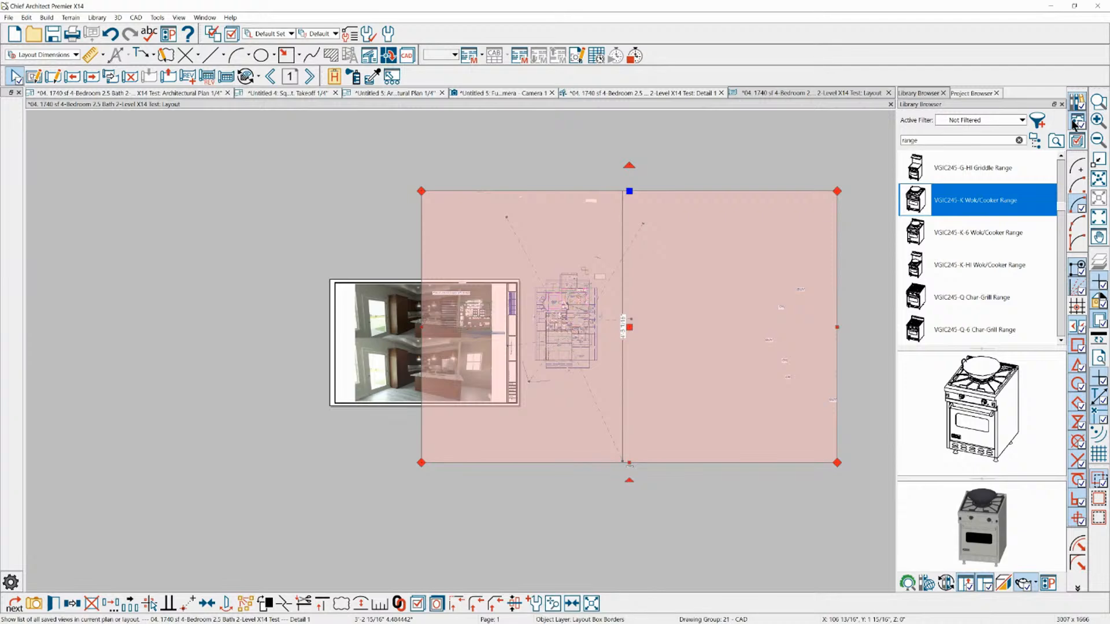
left_click(1074, 122)
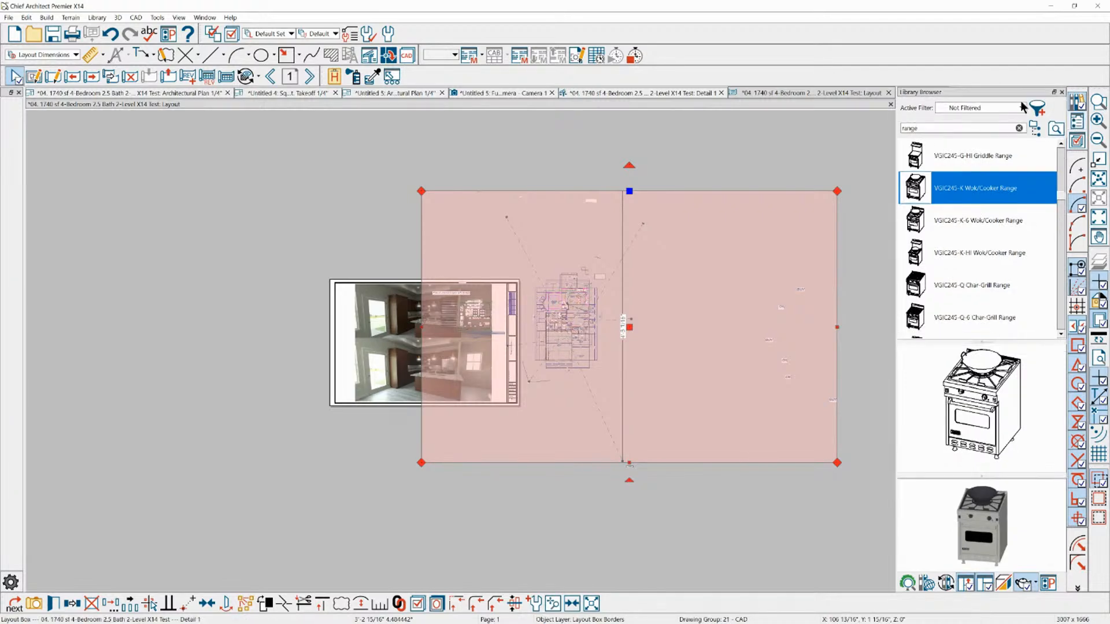
left_click(1076, 122)
left_click(971, 94)
scroll(968, 278, "down", 3)
scroll(956, 282, "up", 3)
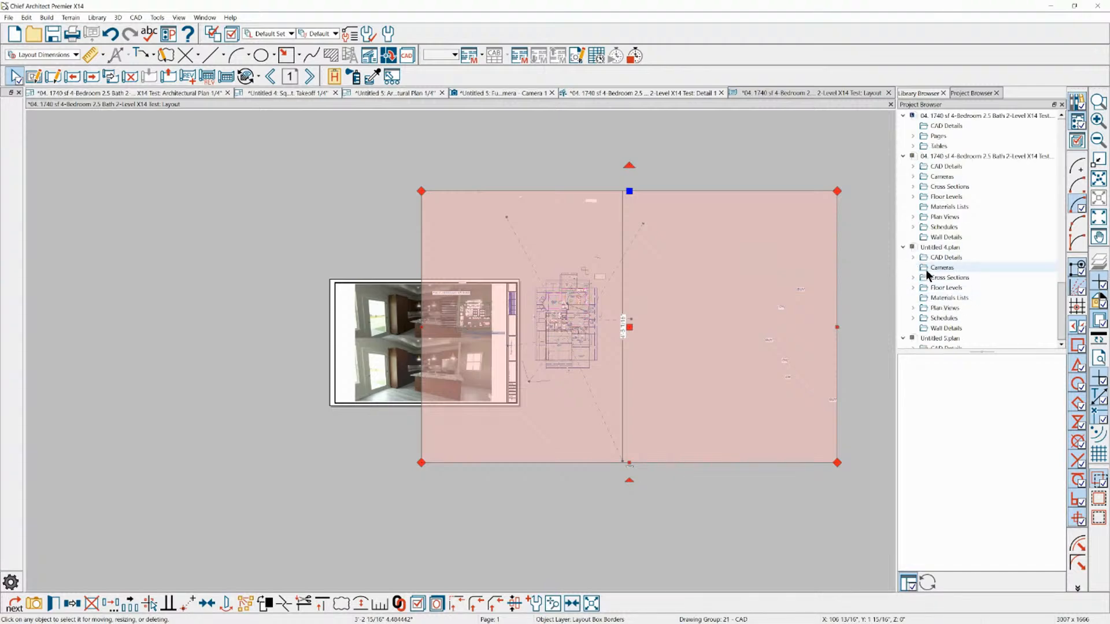
left_click(913, 136)
left_click(982, 156)
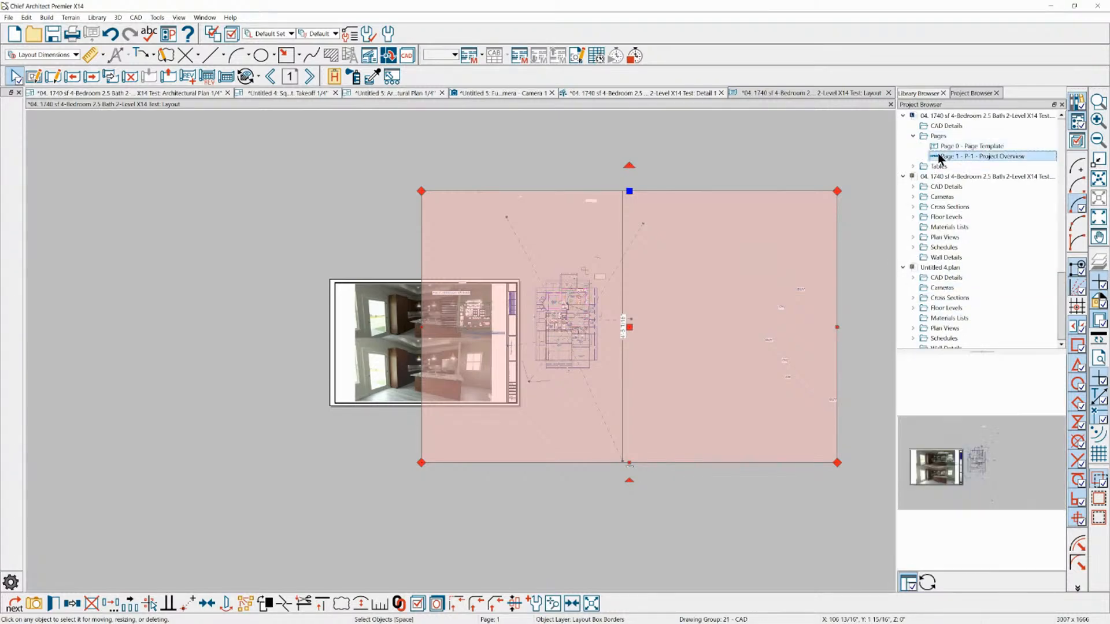
Crop the right, left and lower edges of the CAD detail's layout box closer around the floor plan
scroll(577, 342, "up", 1)
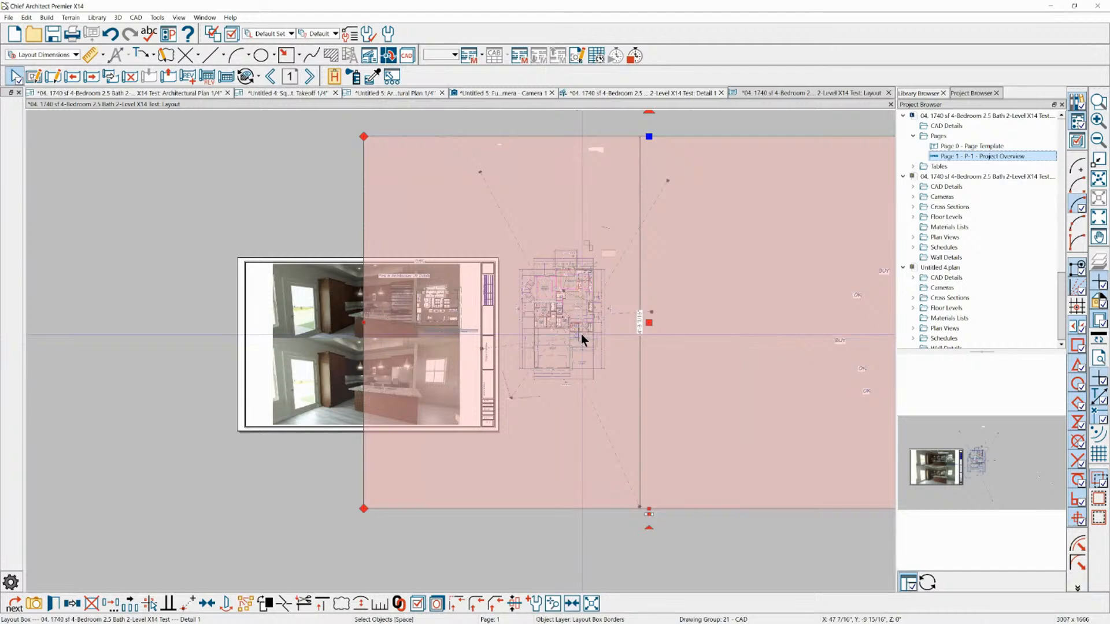
scroll(635, 272, "down", 1)
scroll(635, 272, "down", 1)
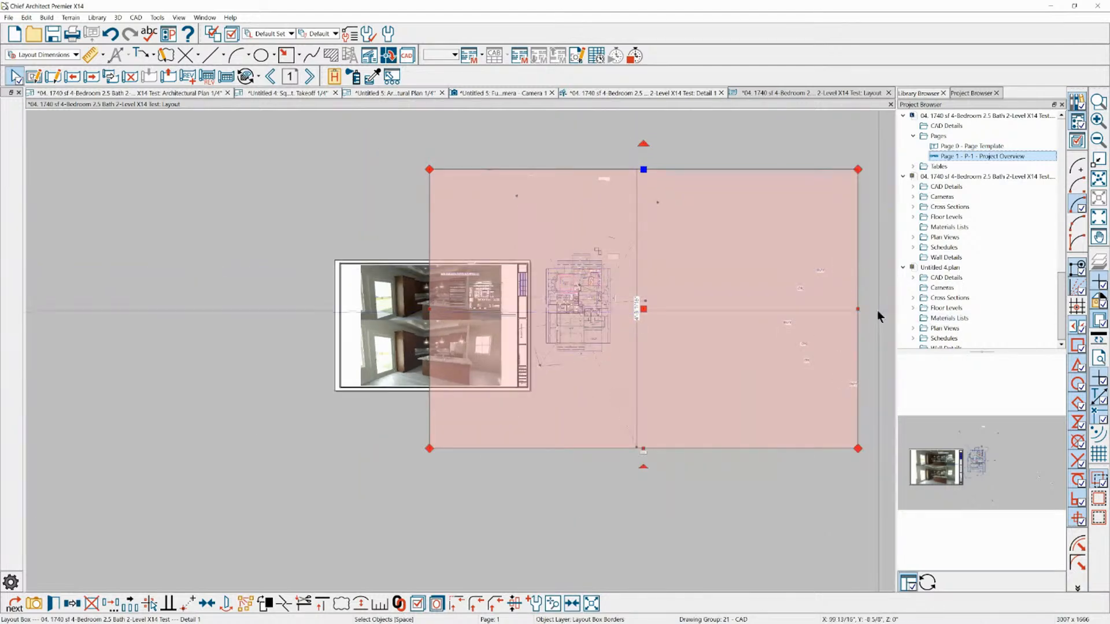
left_click_drag(858, 310, 633, 310)
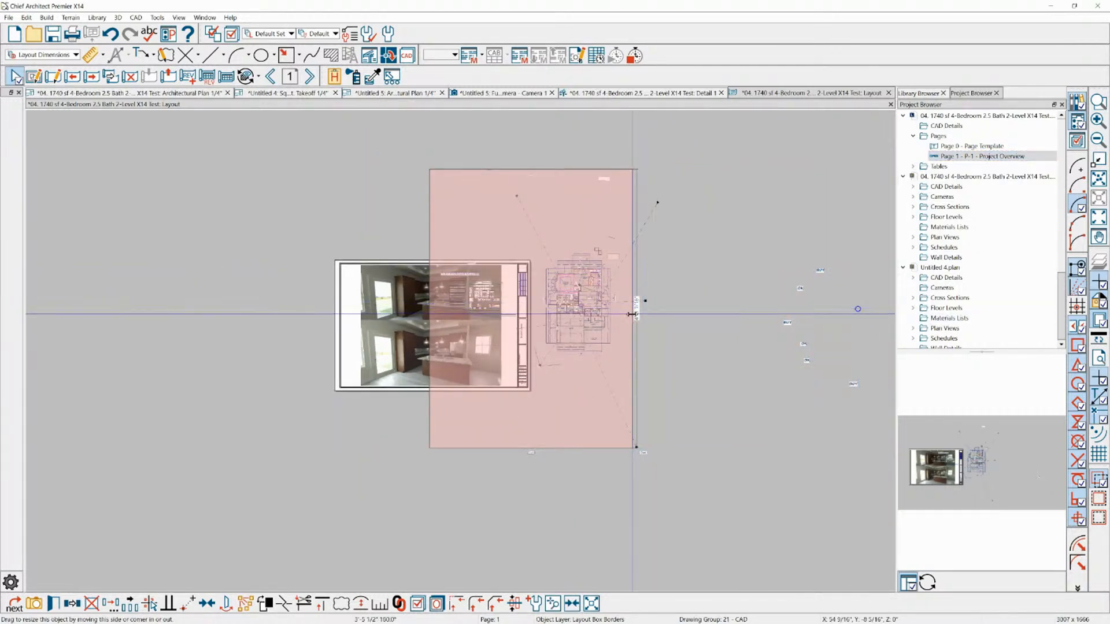
left_click_drag(430, 317, 532, 314)
scroll(578, 450, "up", 2)
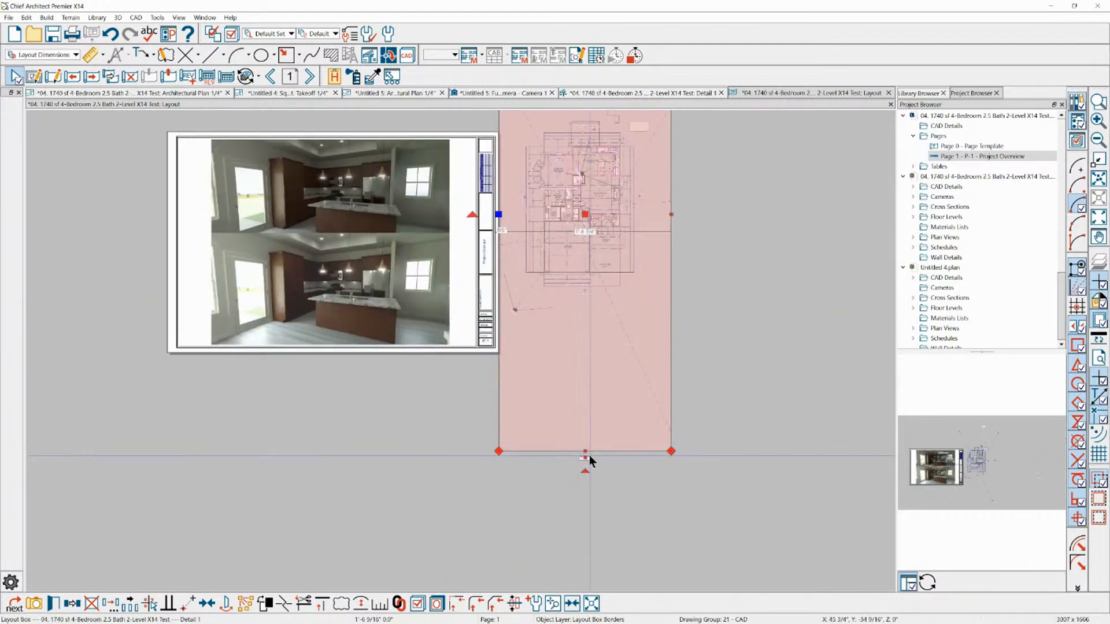
left_click_drag(585, 452, 598, 307)
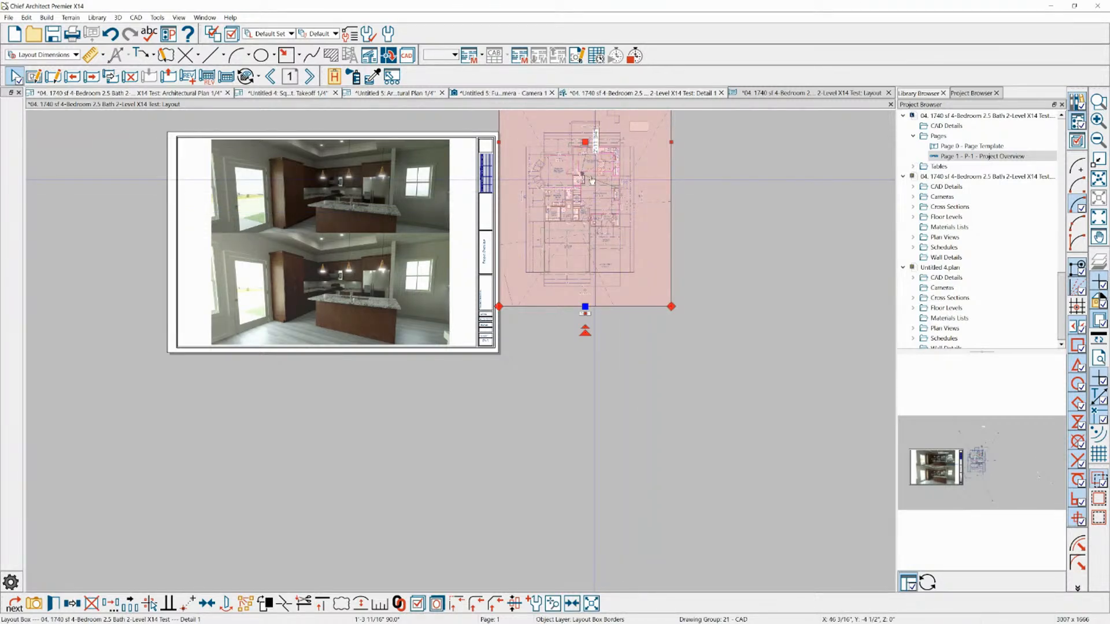
scroll(625, 248, "down", 2)
scroll(571, 115, "up", 4)
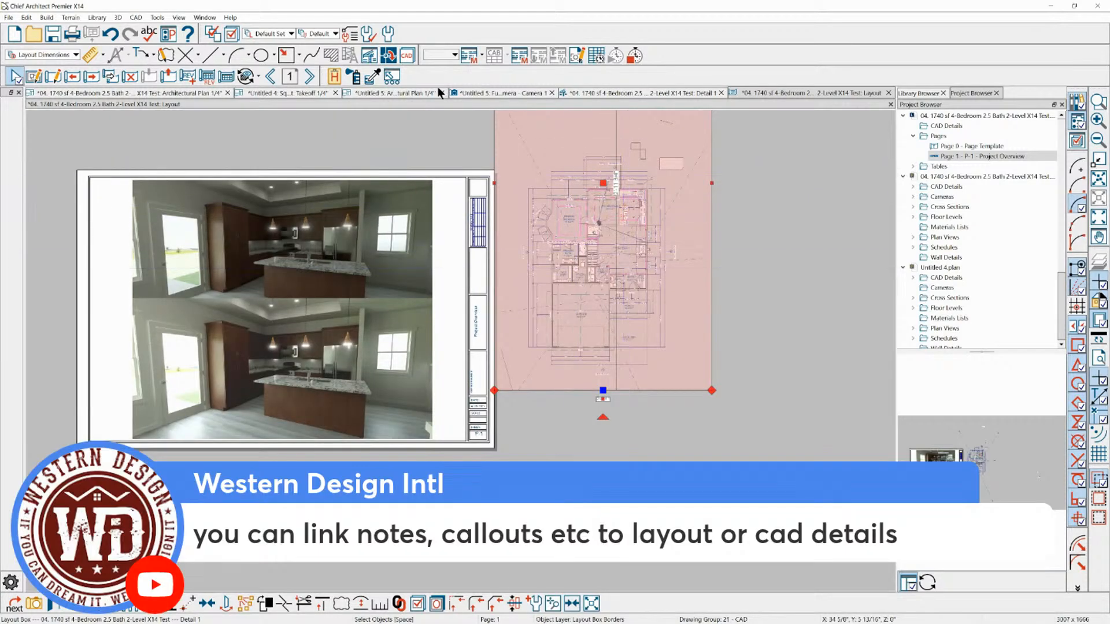
Return to the CAD detail and start a circular callout below the garage with automatic text below the line
left_click(627, 91)
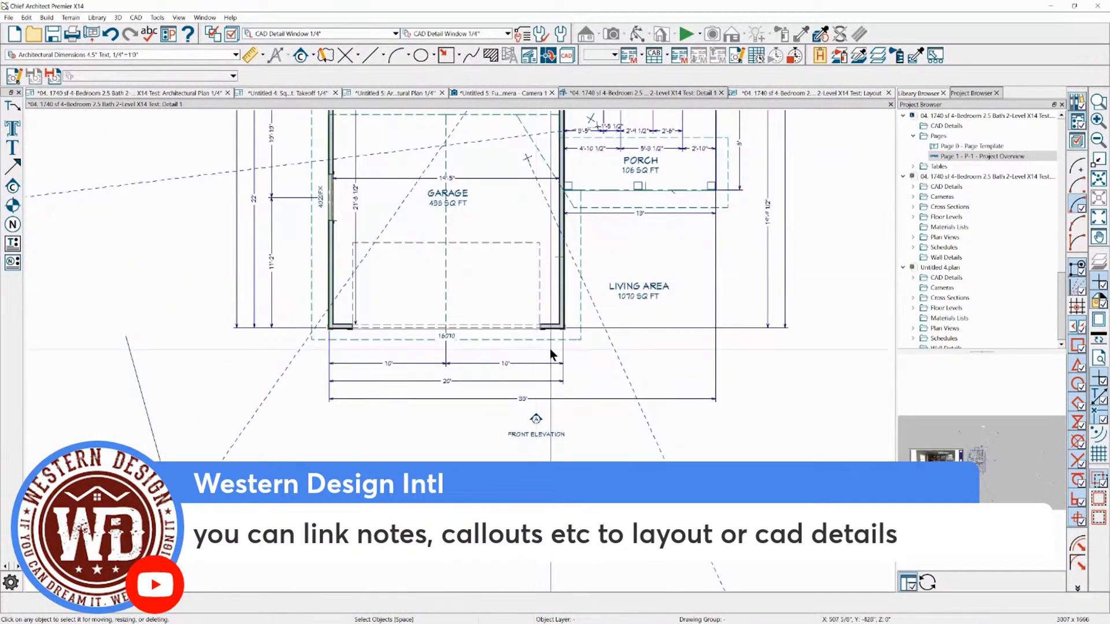
scroll(558, 302, "down", 2)
scroll(405, 158, "up", 2)
left_click(313, 57)
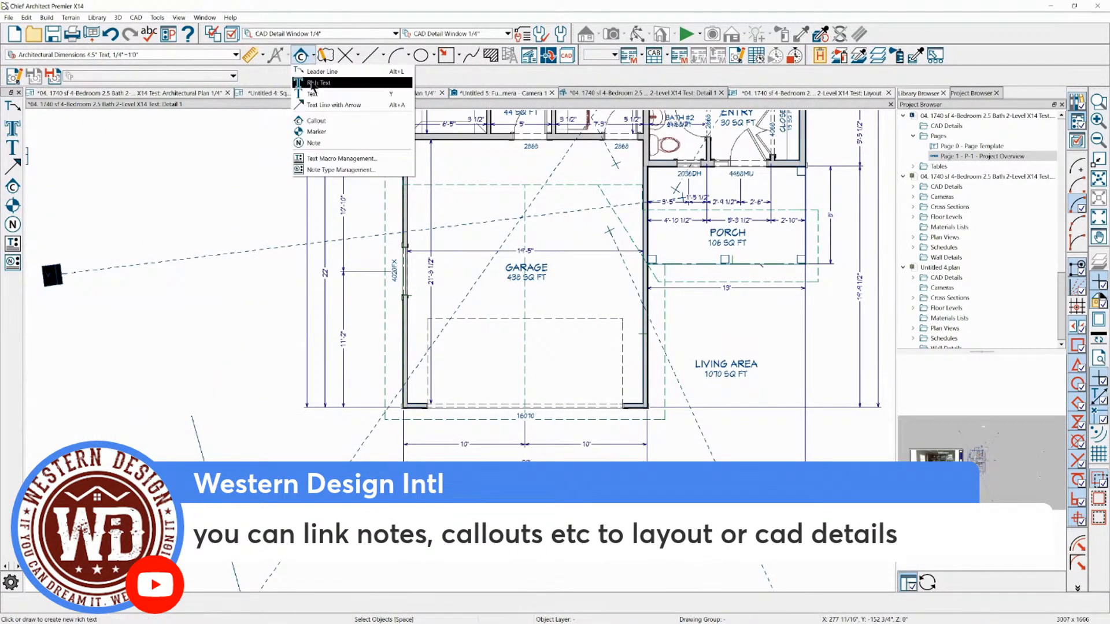
left_click(317, 122)
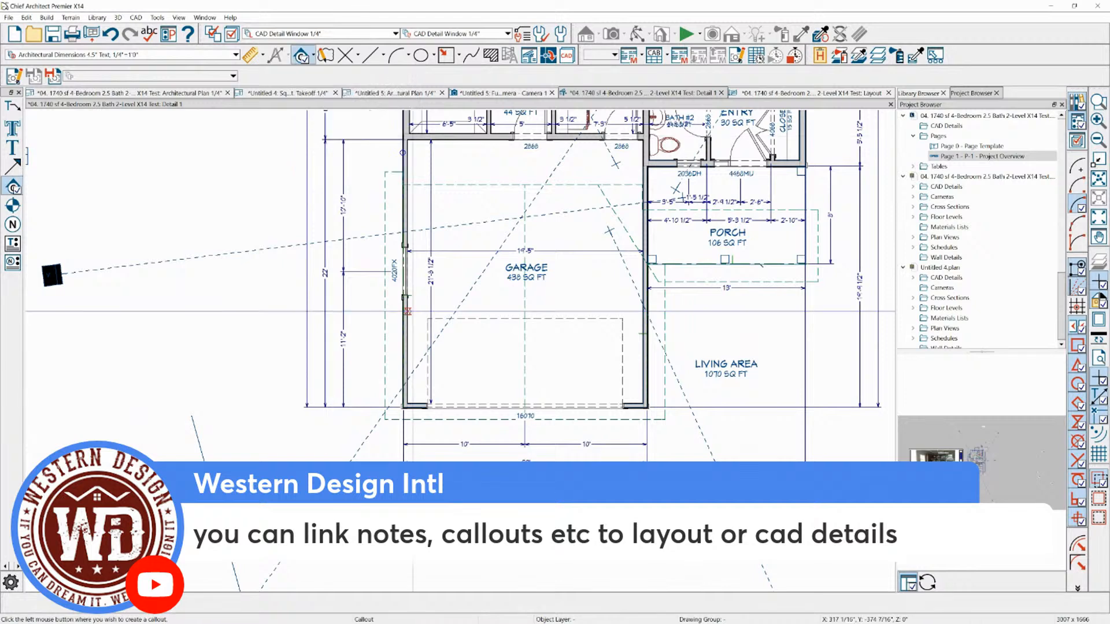
left_click(495, 426)
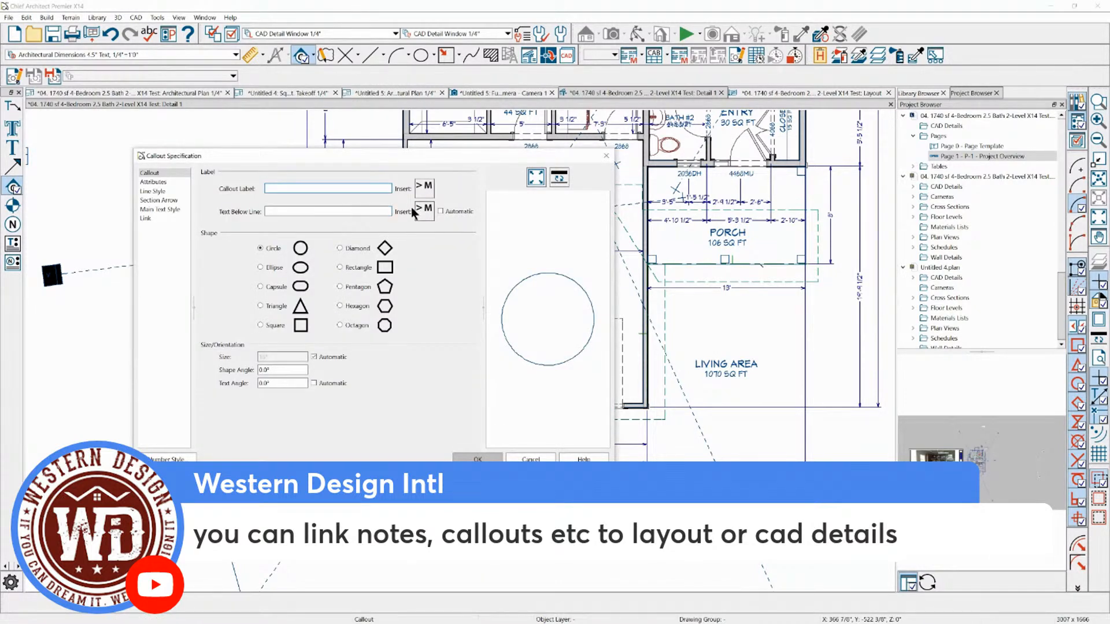
left_click(441, 211)
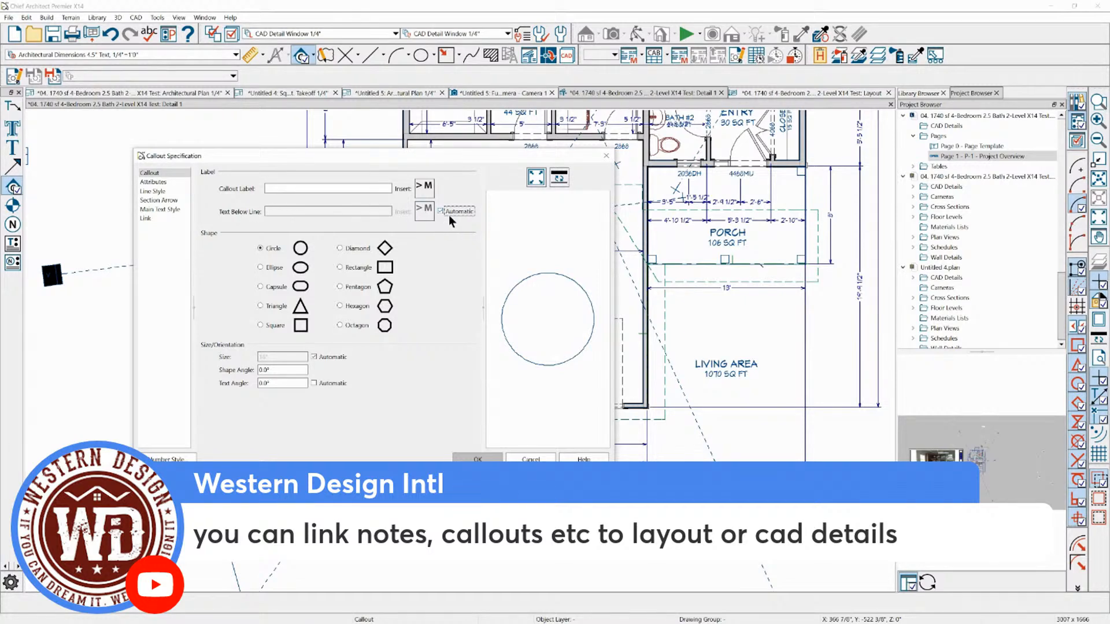
Label the new callout "a", finish placing it, and select it below the garage's dimension lines
left_click(331, 192)
type("asdf")
key("BackSpace")
key("BackSpace")
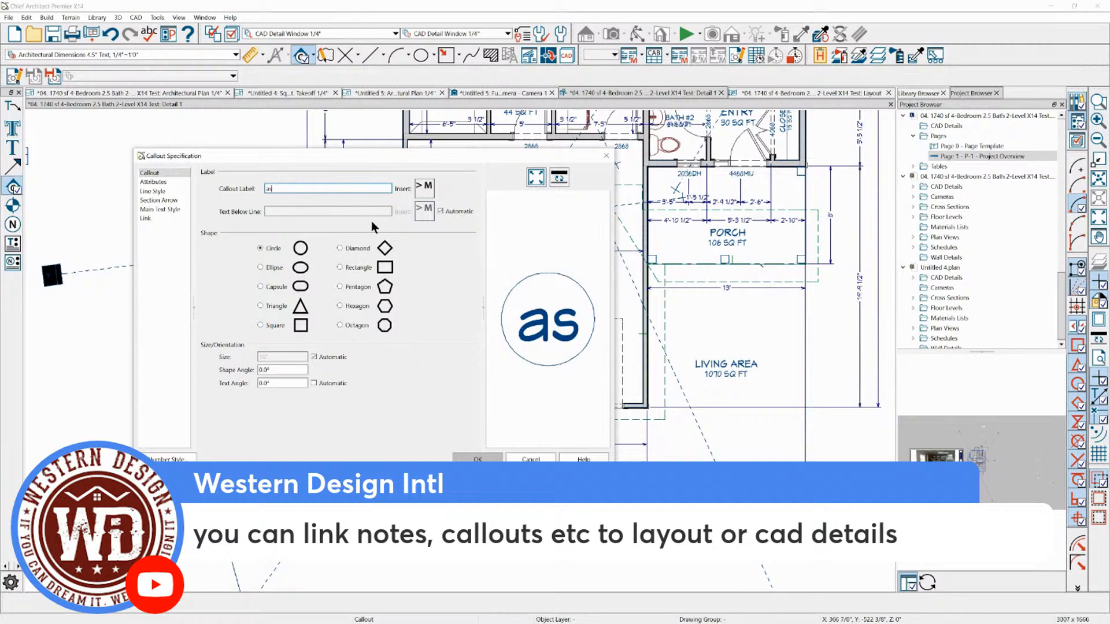
key("BackSpace")
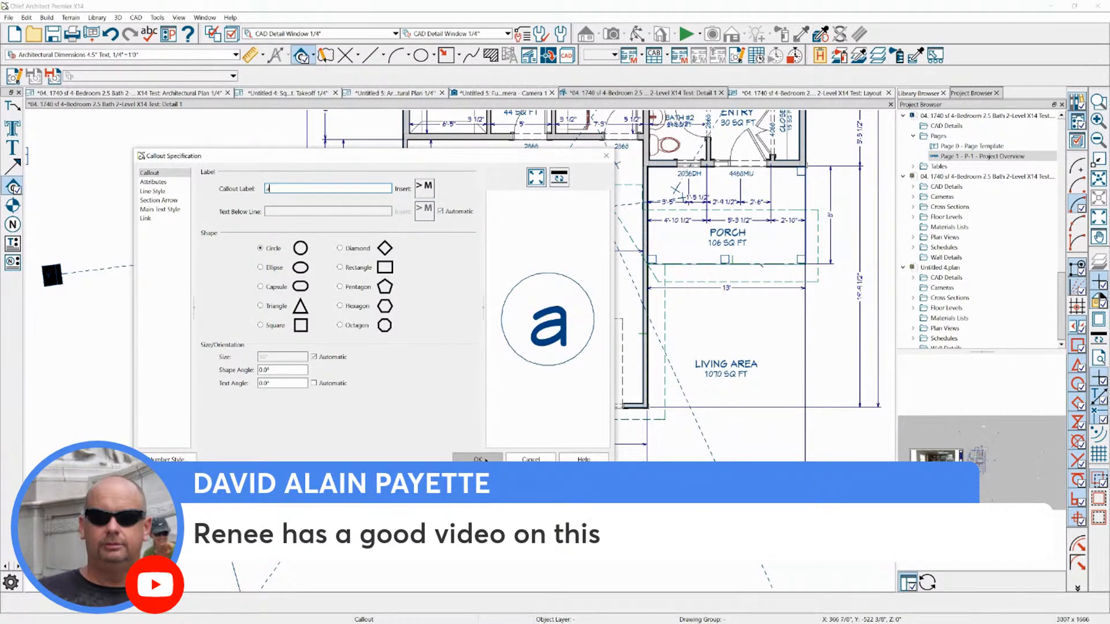
left_click(485, 460)
scroll(493, 540, "up", 4)
left_click(499, 540)
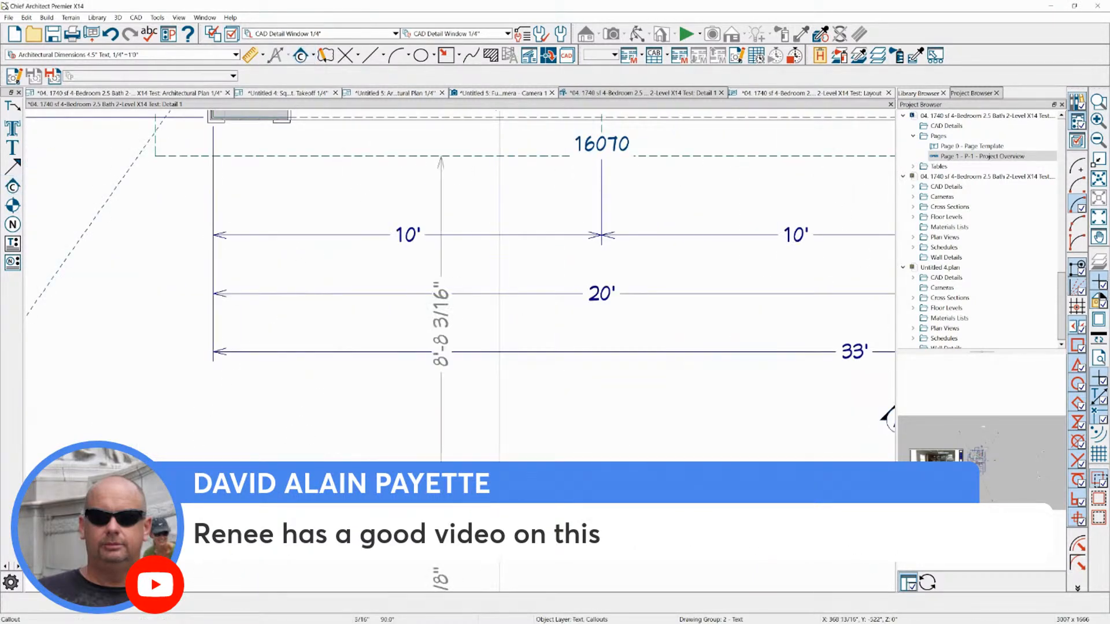
scroll(478, 414, "down", 5)
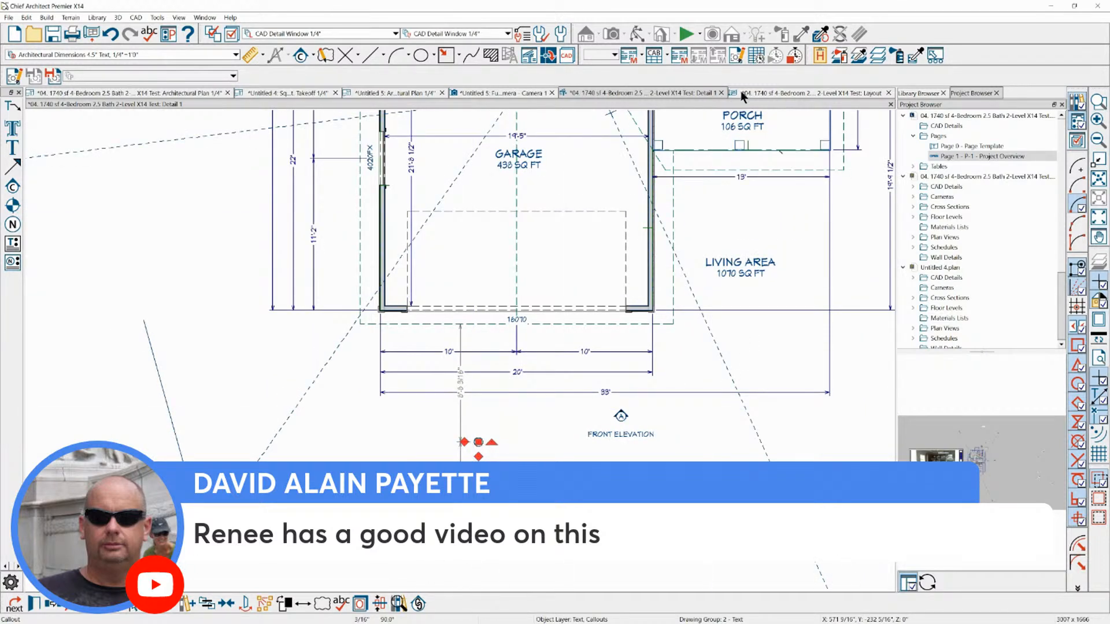
Close the layout file without saving its changes
left_click(830, 95)
left_click(889, 93)
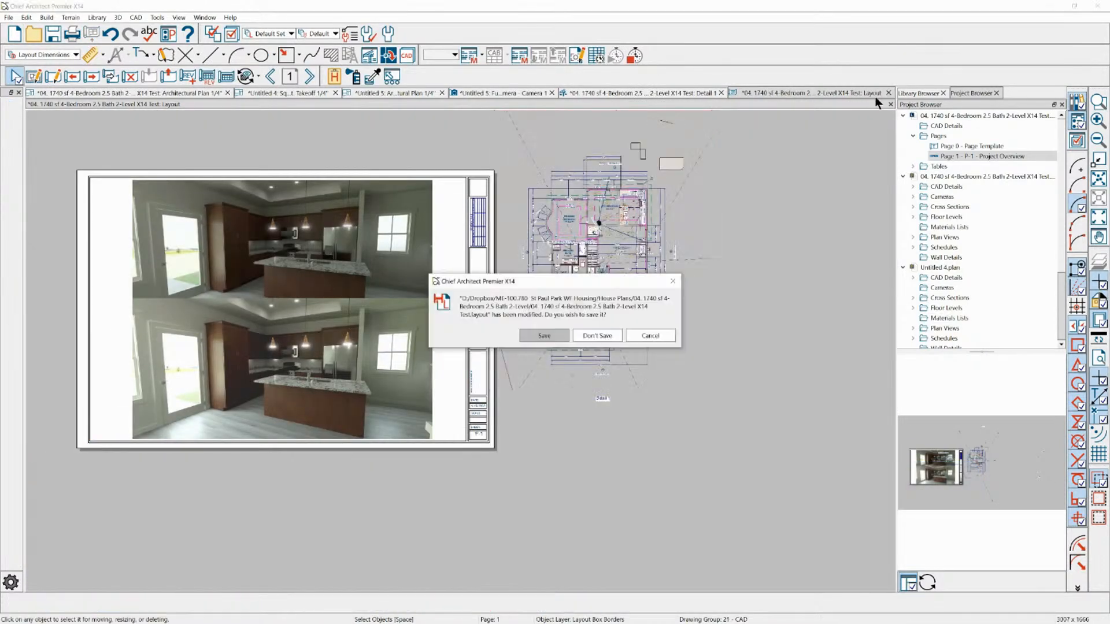
left_click(597, 336)
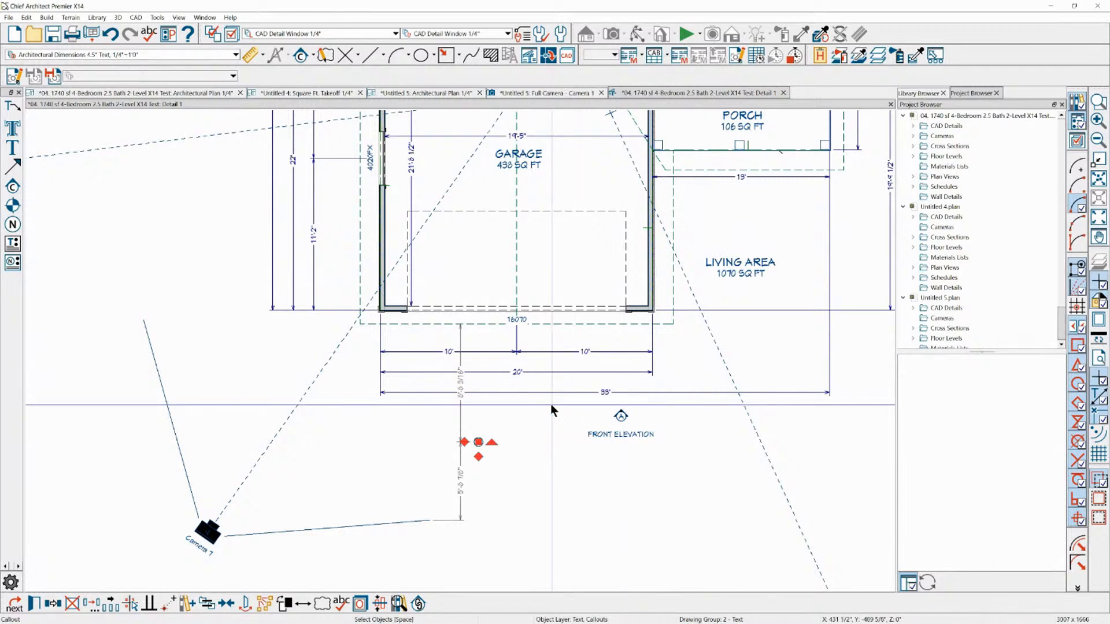
Delete the selected callout below the garage's dimension lines in the CAD detail
key("Delete")
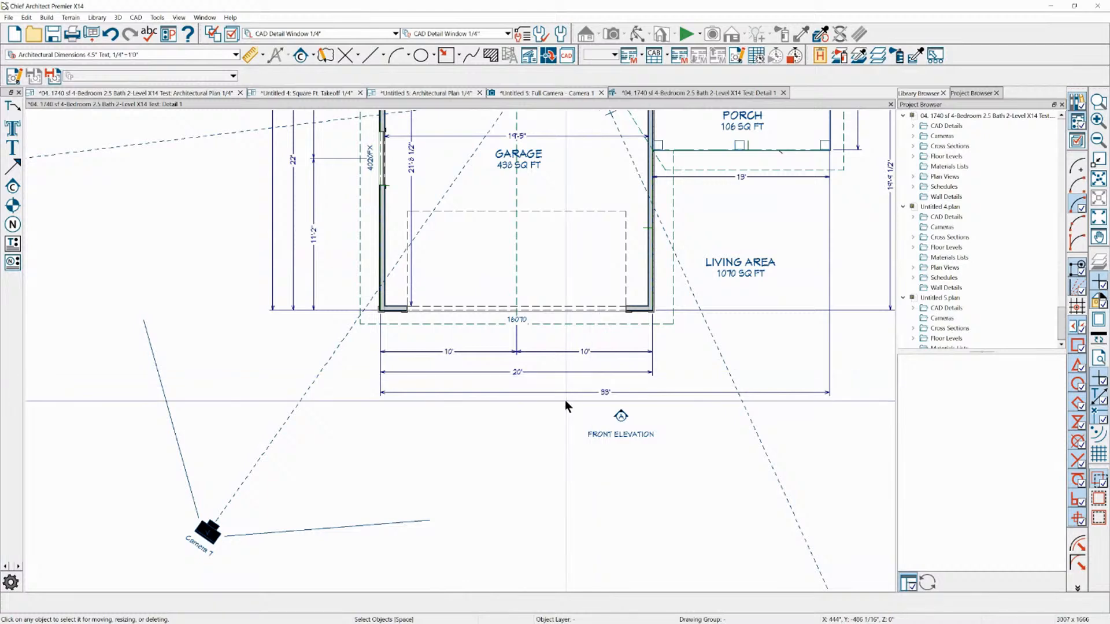
scroll(565, 401, "down", 4)
scroll(596, 155, "up", 4)
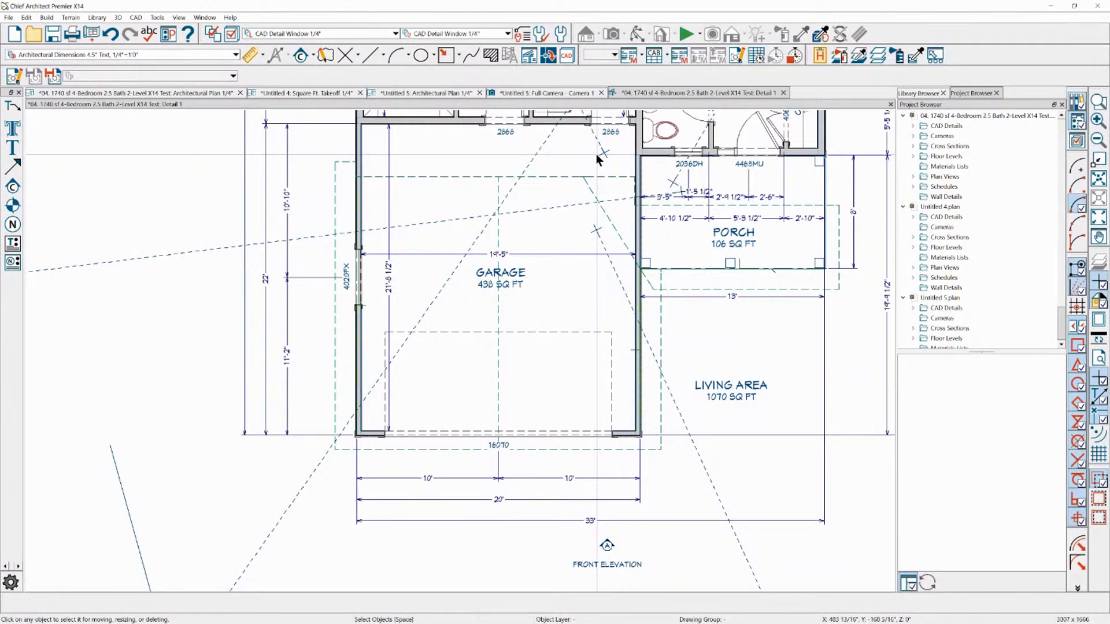
Check the parts of the Kitchen Camera Test 2 symbol by selecting them in the CAD detail, and close the detail view
scroll(474, 366, "down", 4)
scroll(475, 265, "up", 5)
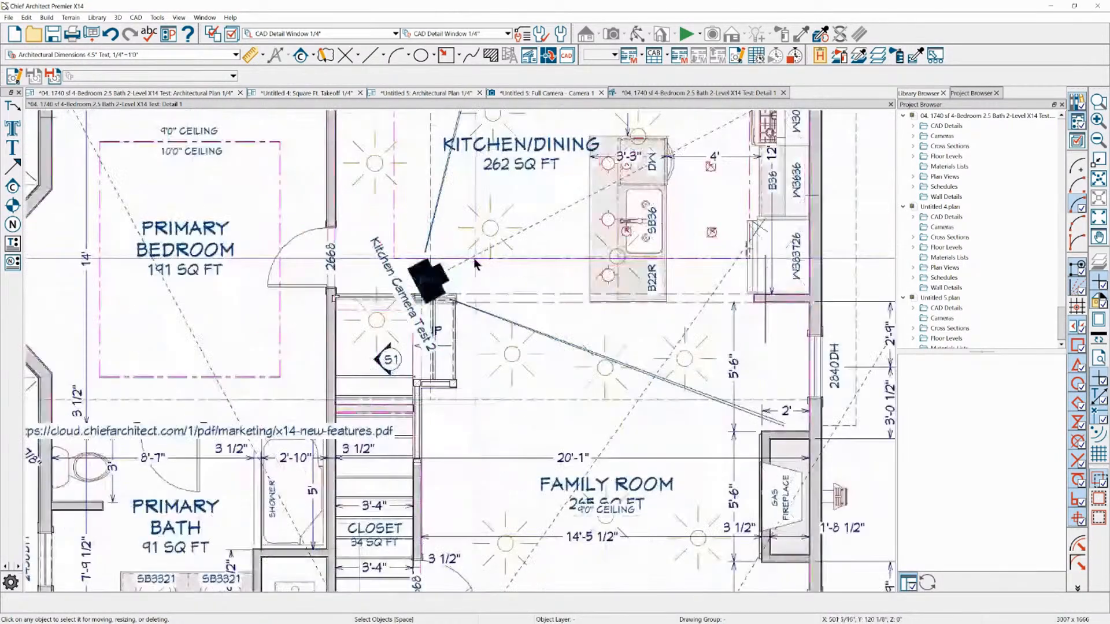
scroll(476, 265, "up", 1)
left_click(428, 281)
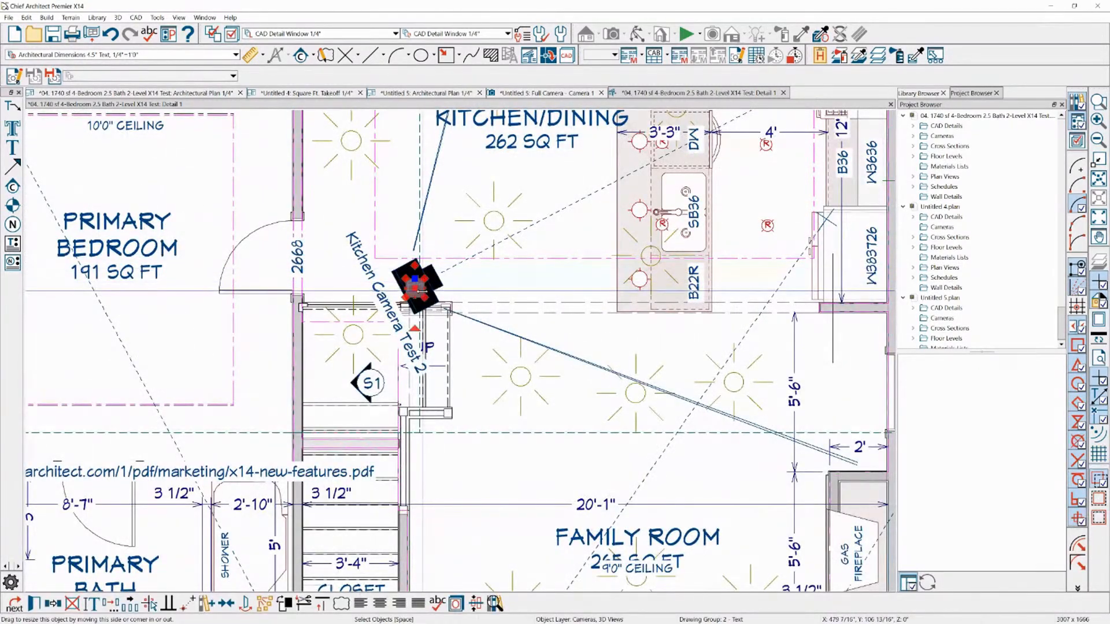
left_click(435, 285)
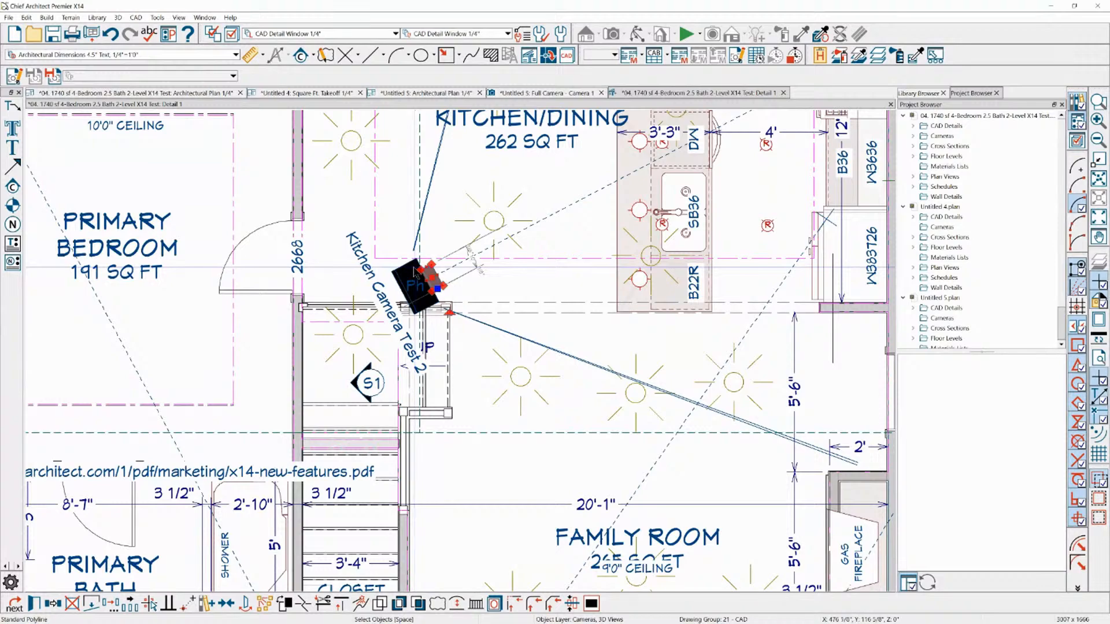
left_click(782, 93)
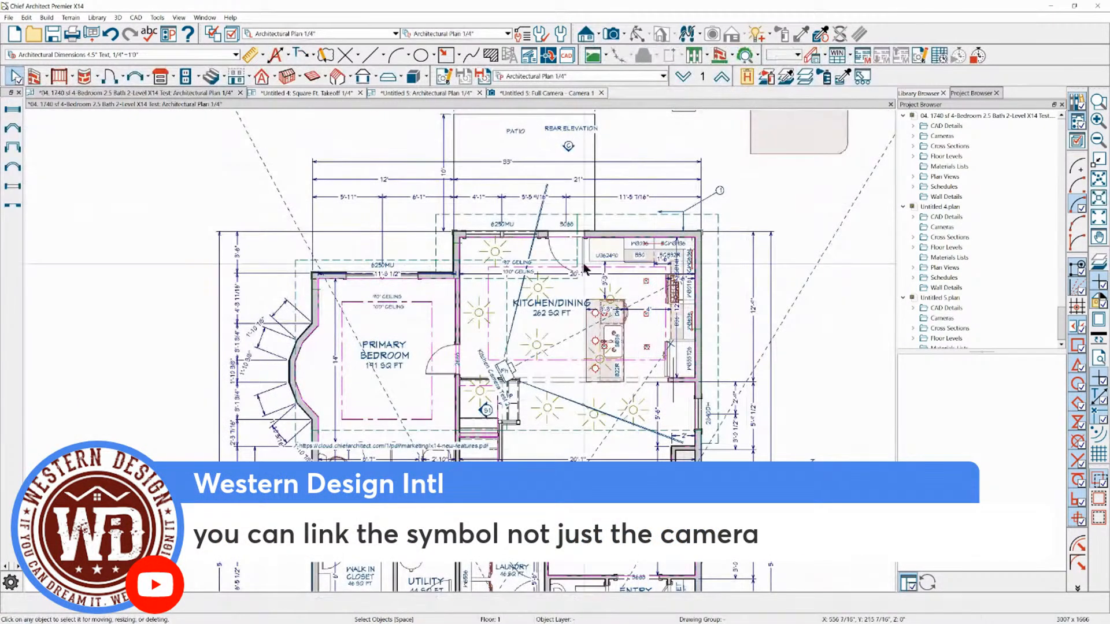
Select the kitchen camera by its label in the architectural plan and close the Untitled 5 camera view
scroll(499, 420, "up", 3)
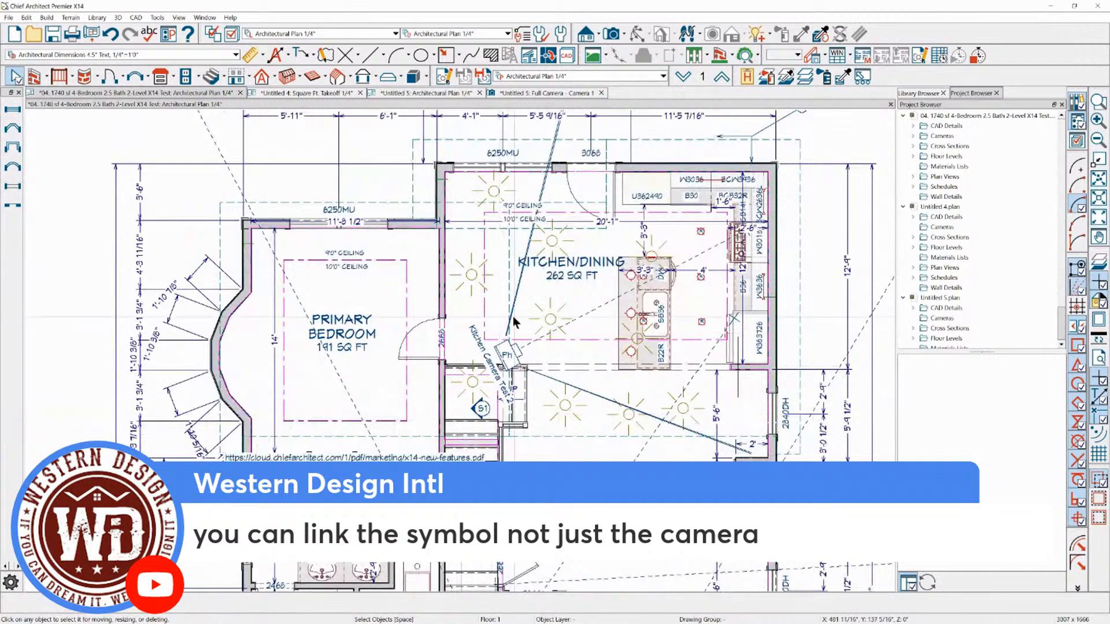
left_click(512, 351)
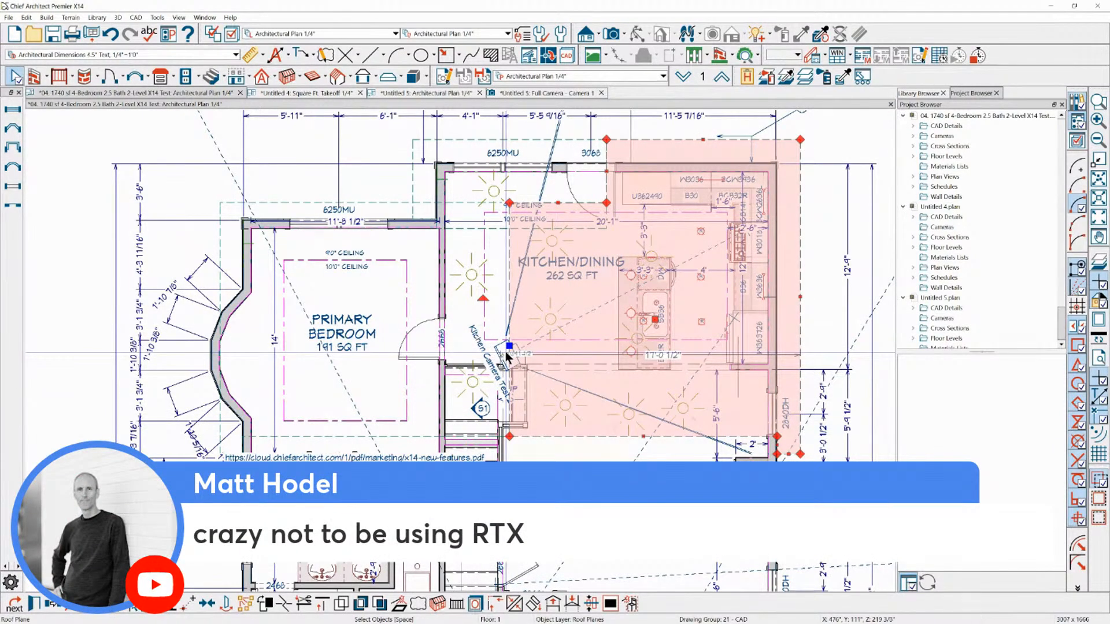
left_click(507, 354)
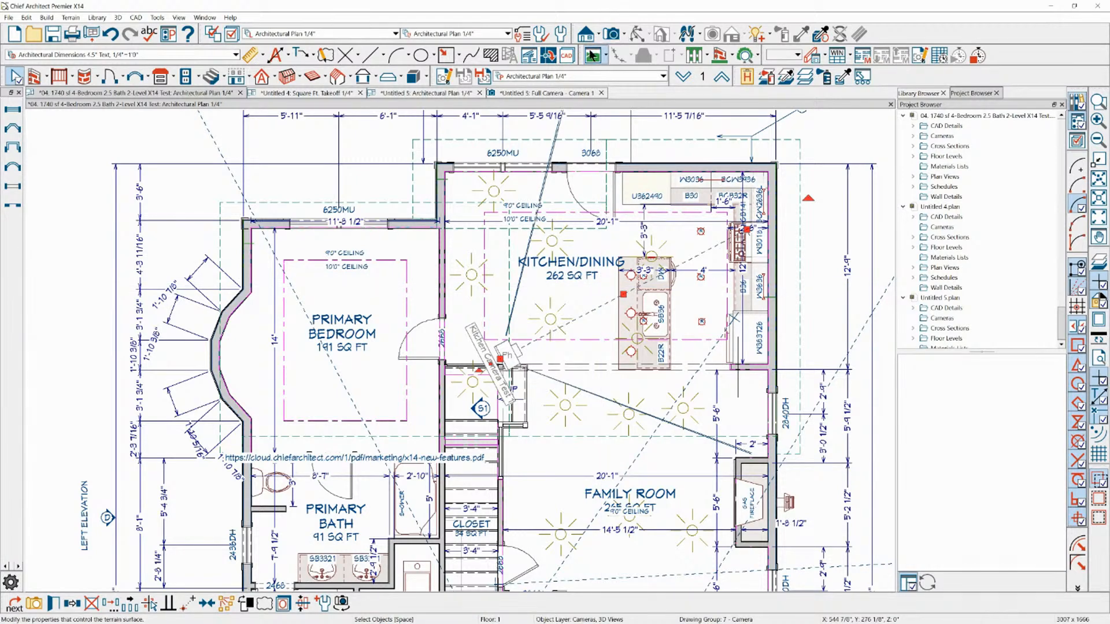
left_click(540, 93)
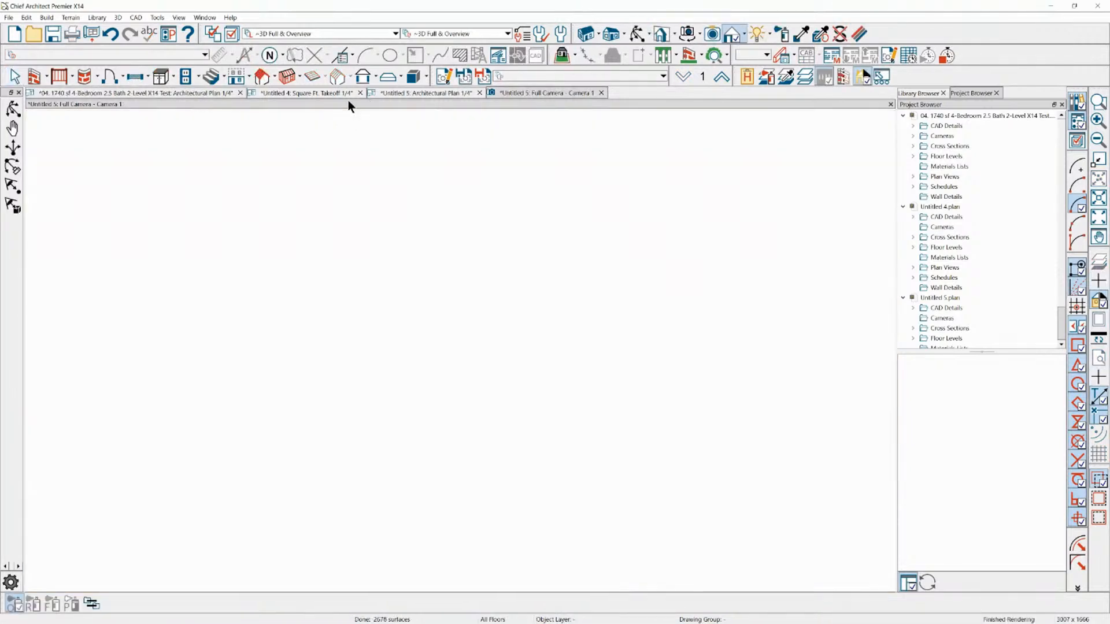
left_click(601, 93)
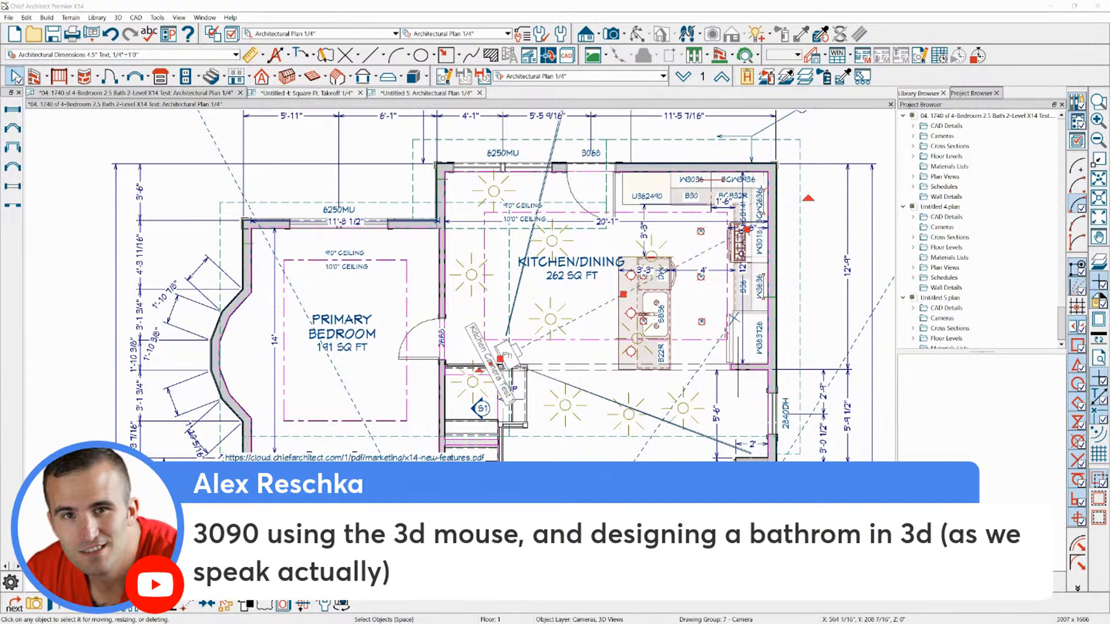
Switch to FastStone Image Viewer and examine the green room render on page 2 of the render views up close
left_click(1089, 13)
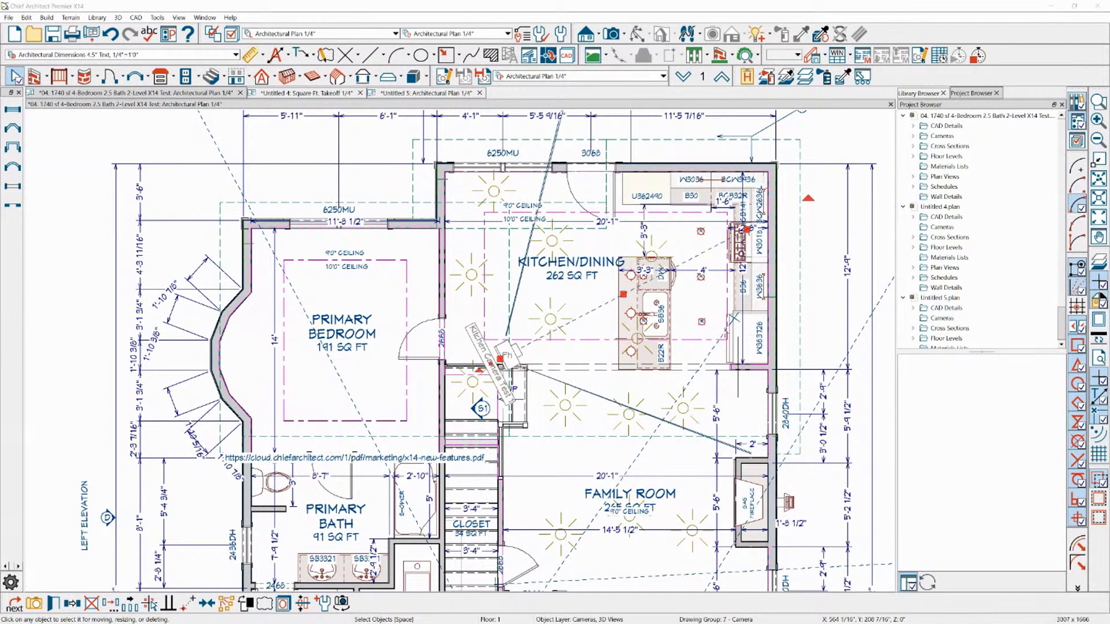
left_click_drag(1091, 60, 899, 86)
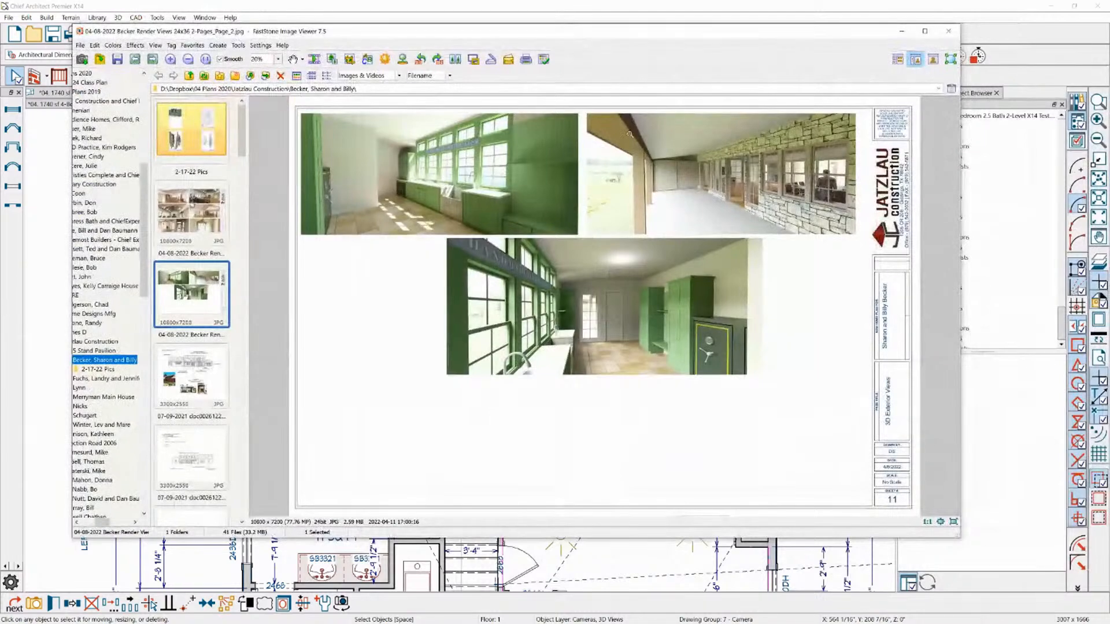
left_click(488, 149)
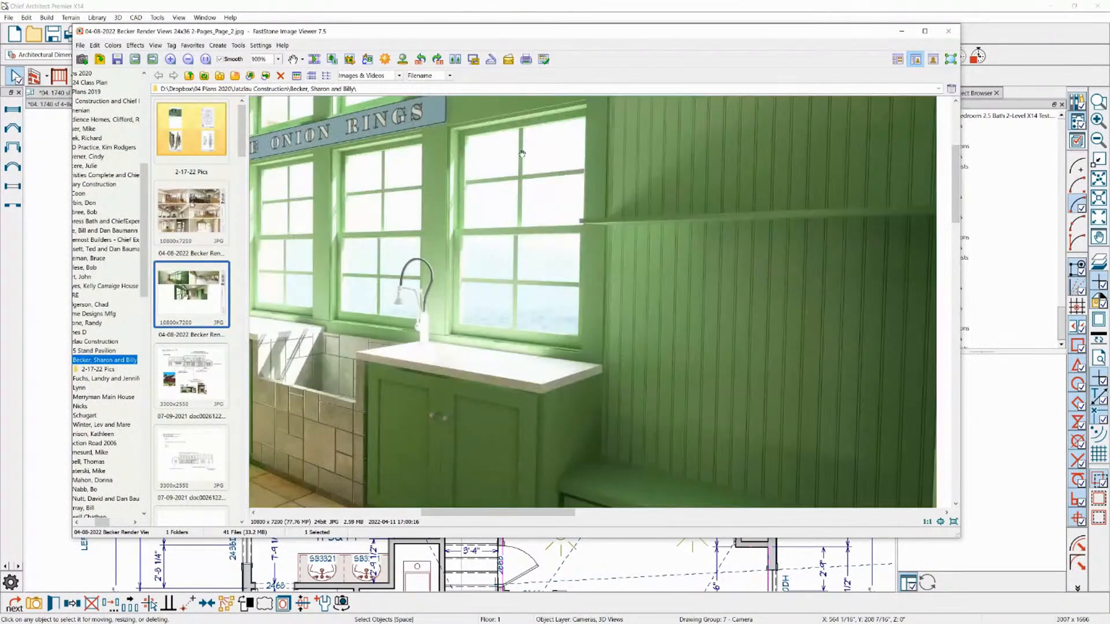
left_click_drag(415, 210, 553, 271)
left_click(553, 272)
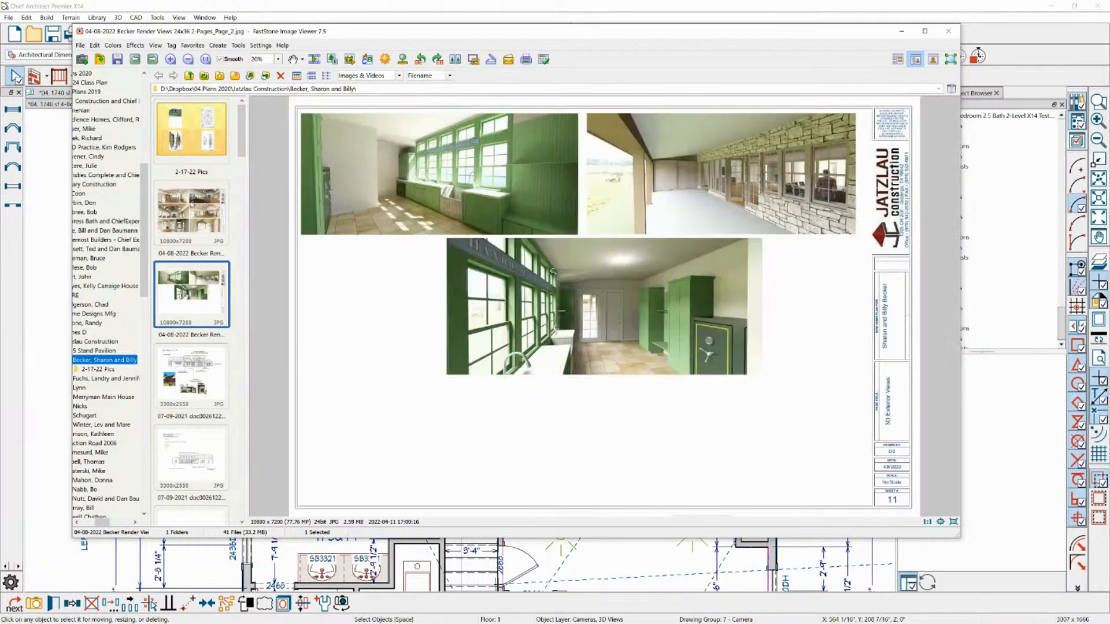
Open page 1 of the render views and examine the kitchen island render up close
left_click(641, 290)
scroll(635, 264, "down", 1)
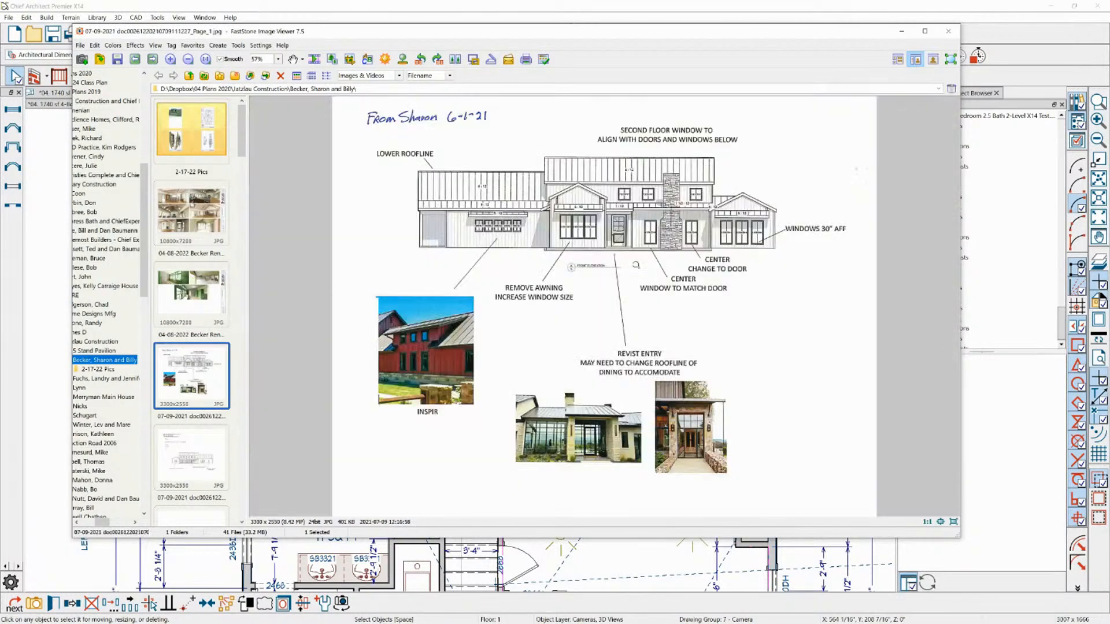
scroll(589, 301, "up", 1)
left_click(205, 222)
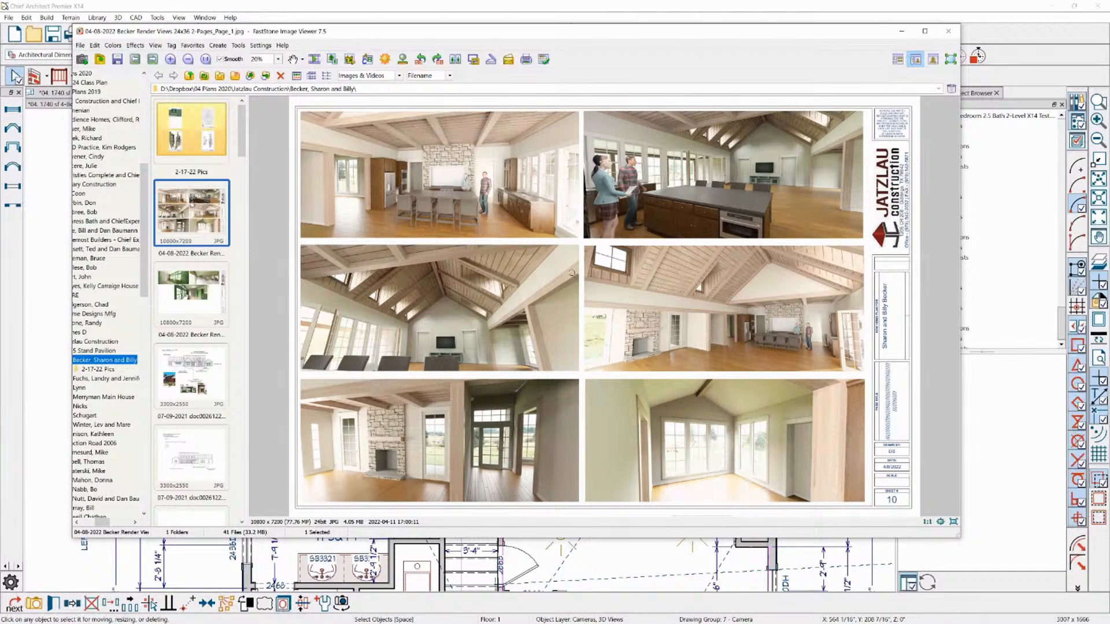
left_click(395, 167)
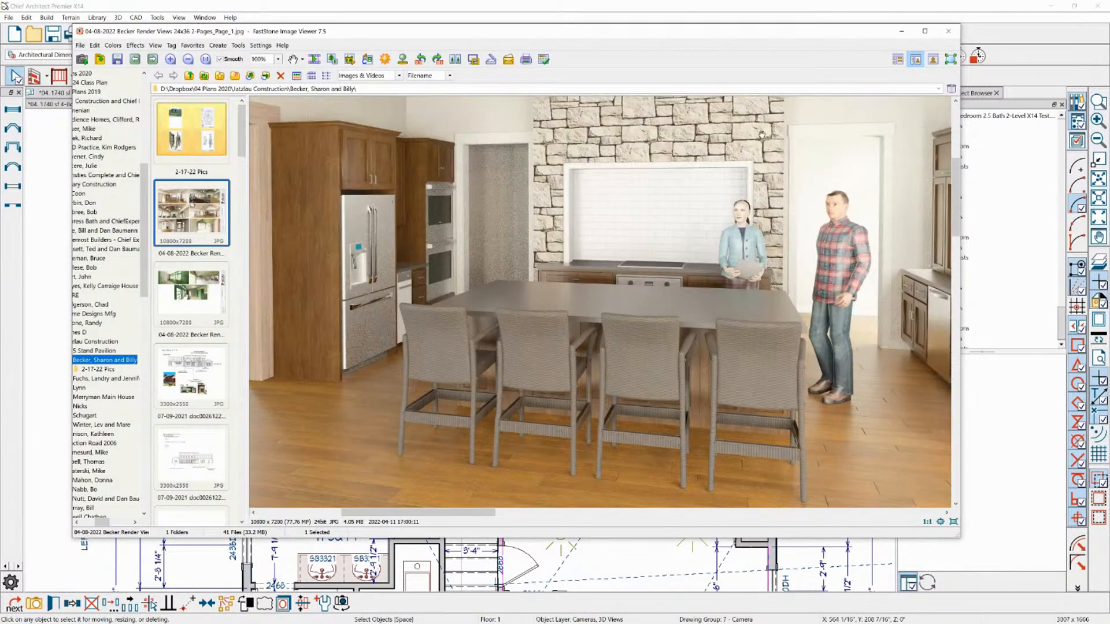
Maximize the image viewer and examine the two kitchen renders in the top row of page 1
left_click(926, 33)
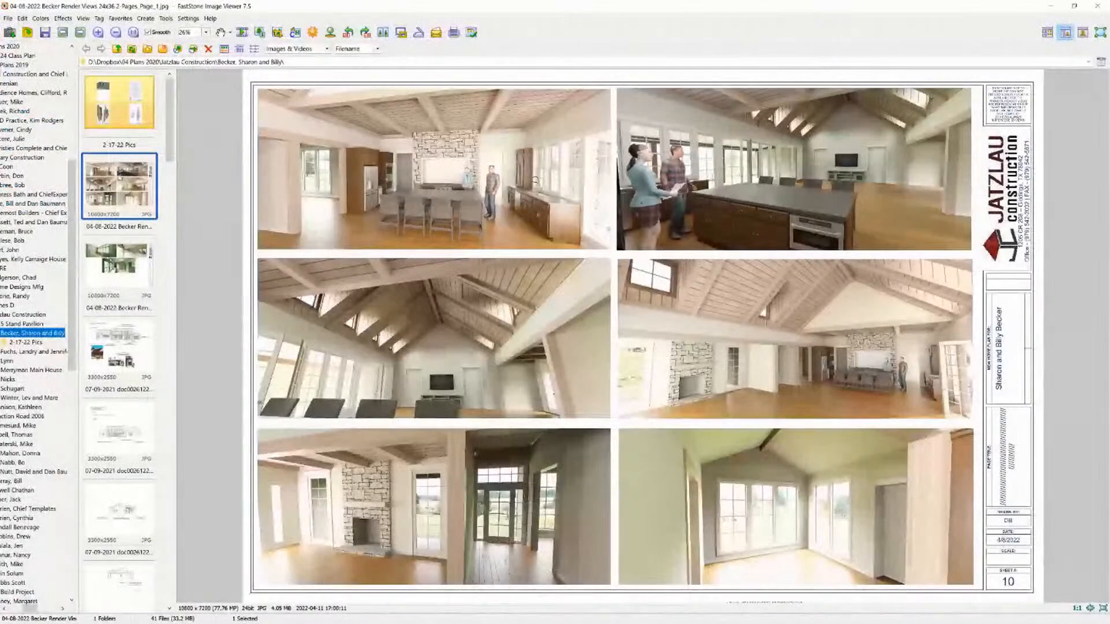
left_click(520, 170)
scroll(530, 181, "down", 4)
left_click_drag(491, 161, 752, 231)
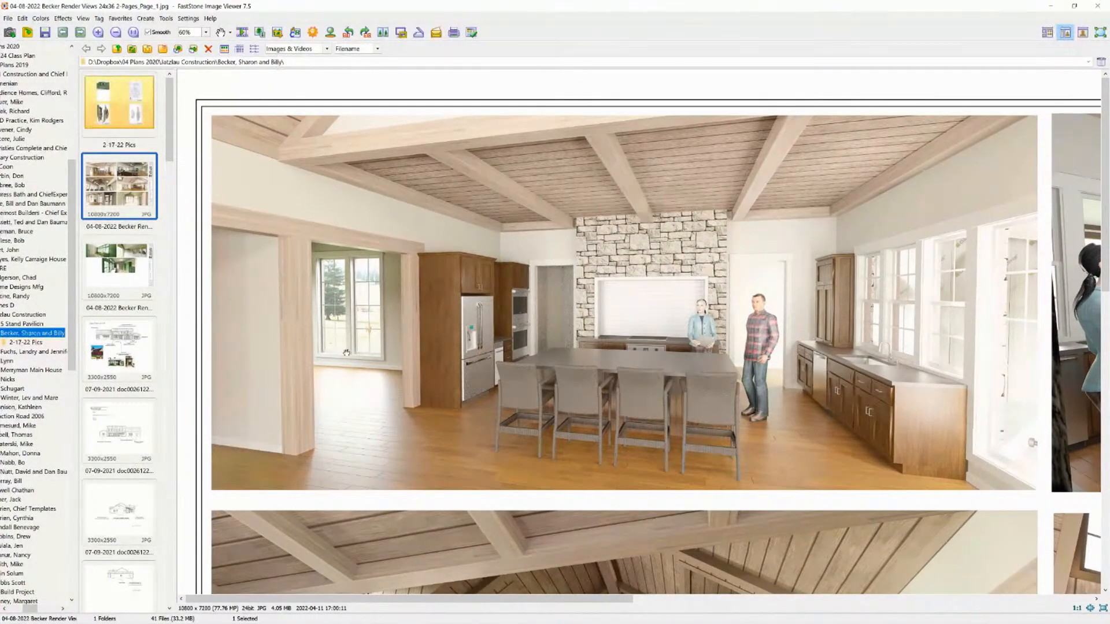
left_click_drag(814, 297, 408, 240)
left_click_drag(569, 202, 491, 209)
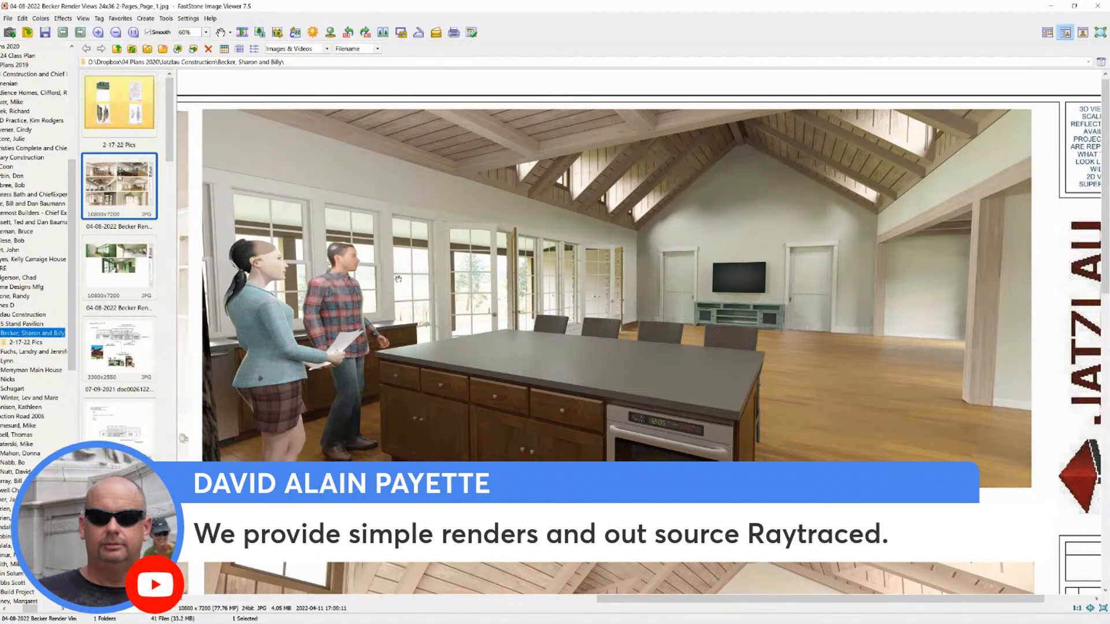
Examine the vaulted great room renders and the bottom-row fireplace and entry renders on page 1
scroll(622, 359, "down", 5)
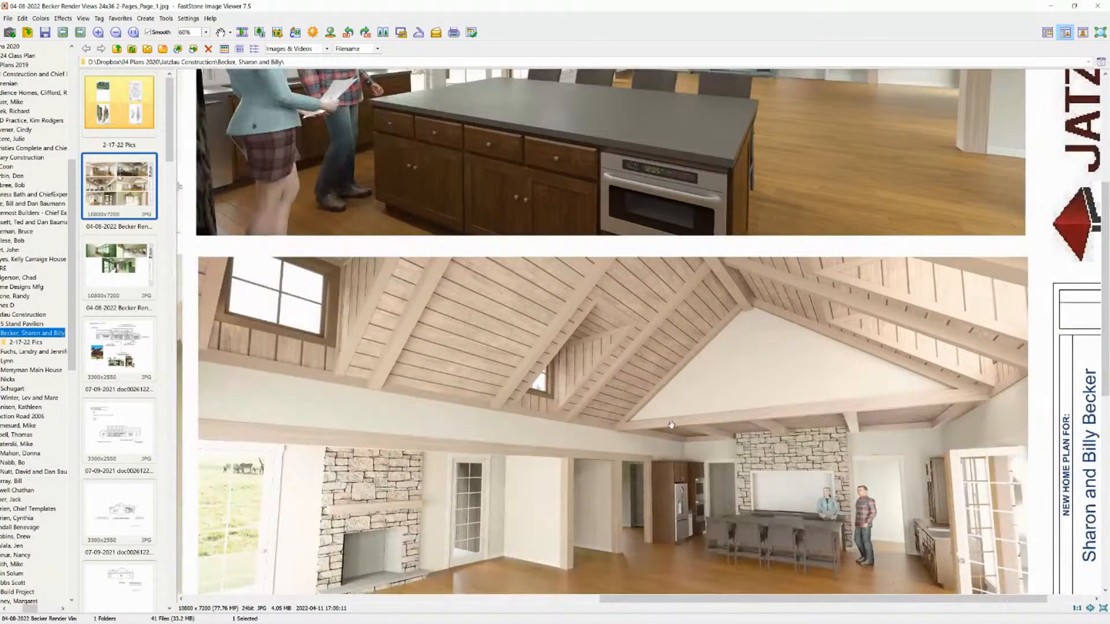
scroll(672, 425, "down", 2)
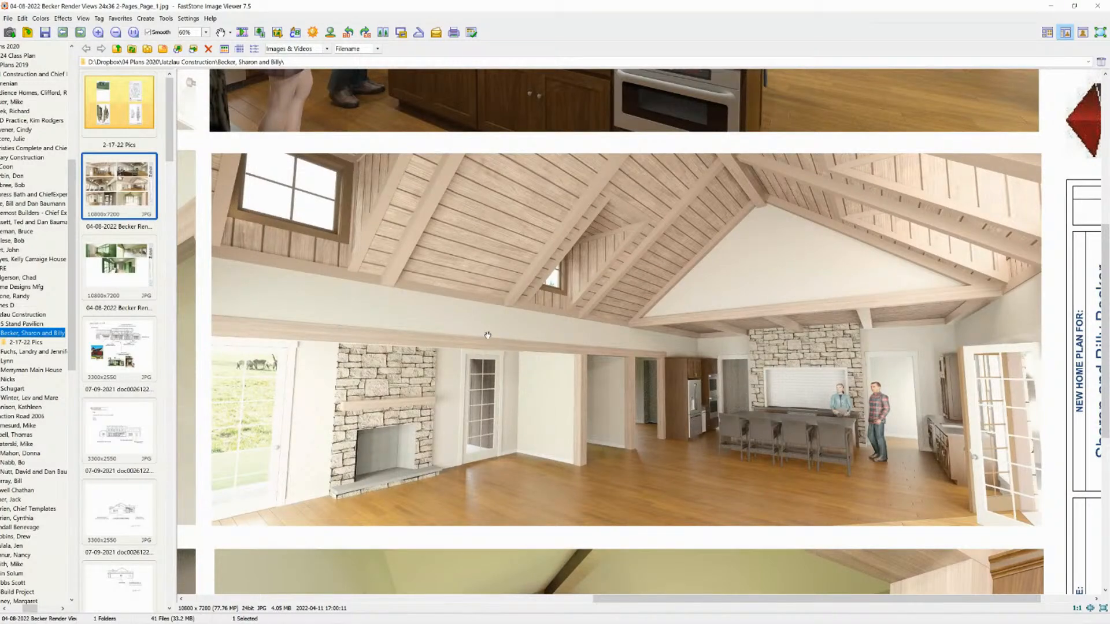
left_click_drag(261, 320, 848, 290)
left_click_drag(708, 305, 817, 294)
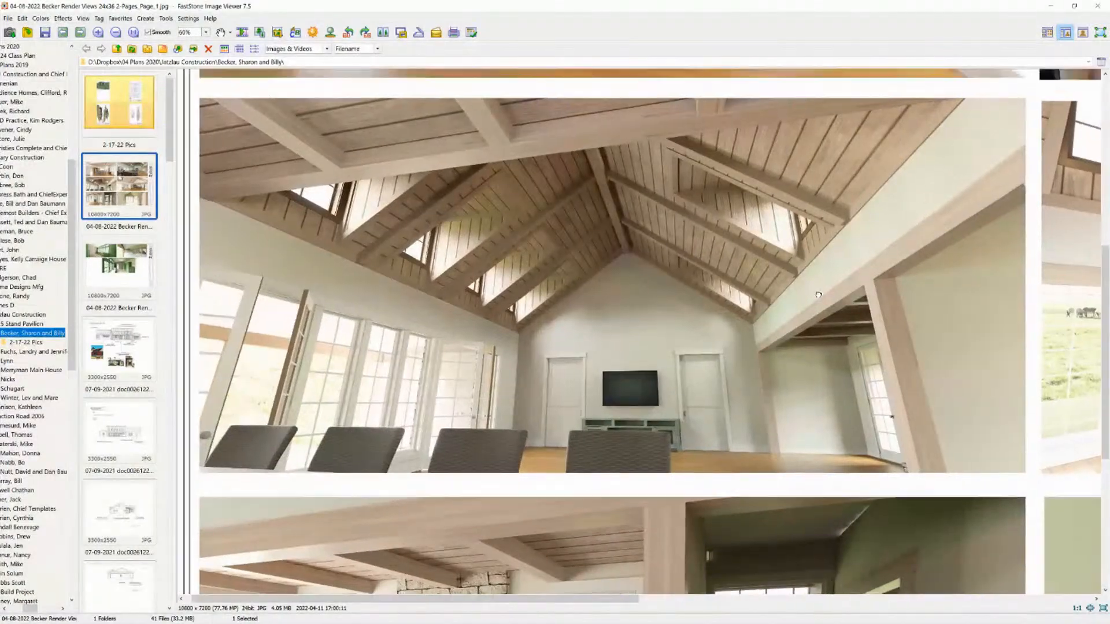
scroll(786, 376, "down", 5)
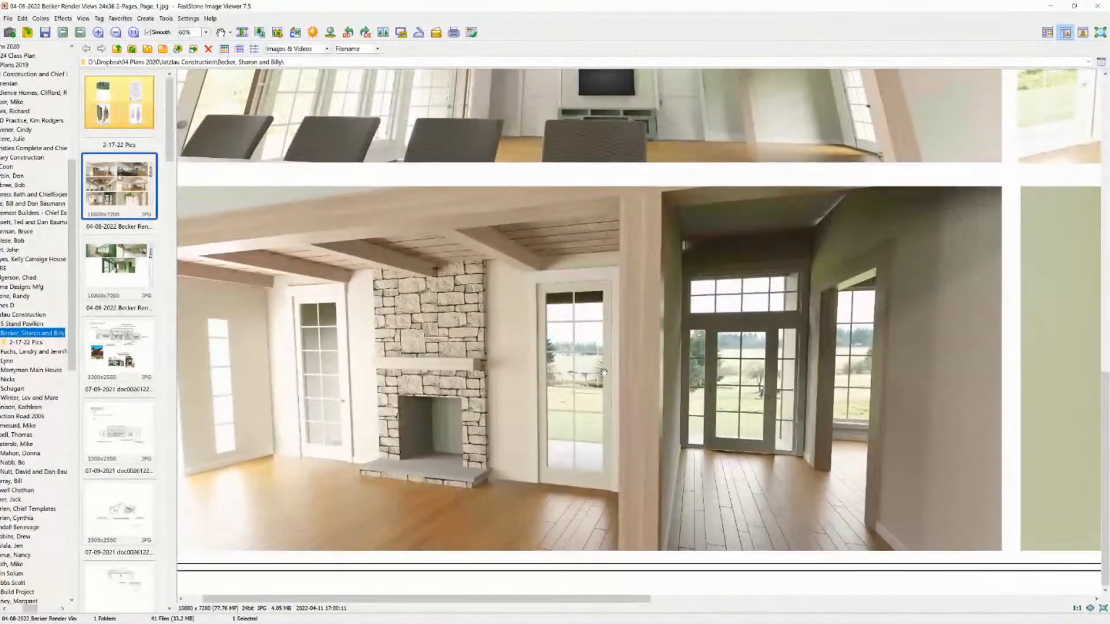
left_click_drag(875, 372, 276, 341)
left_click_drag(533, 310, 620, 416)
Show page 2 of the render views and switch back to the Chief Architect plan
left_click(131, 255)
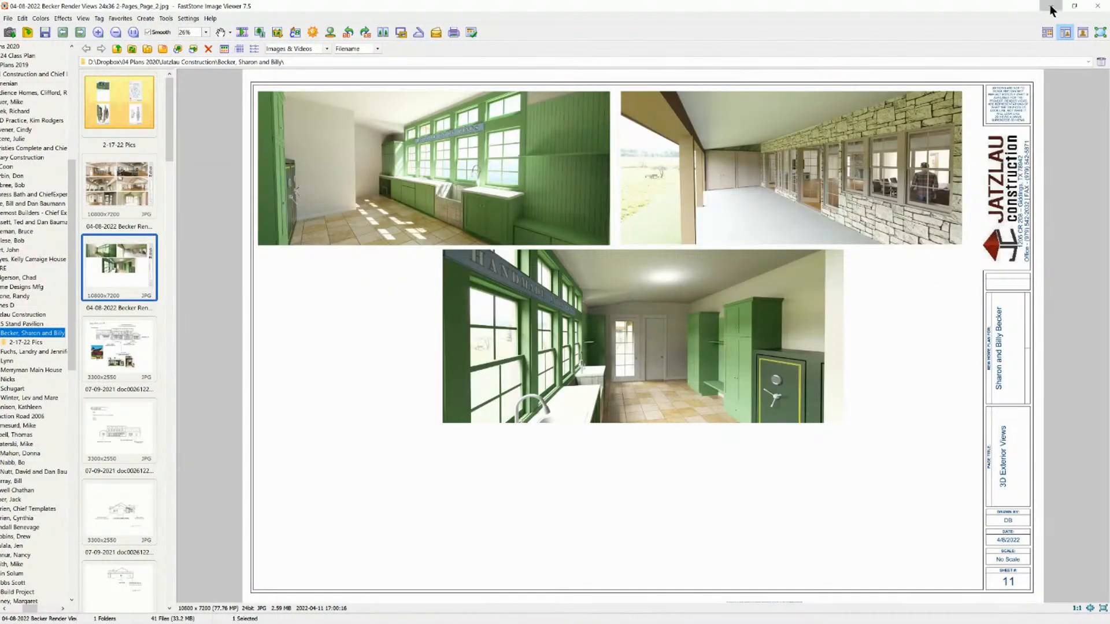
left_click(1050, 6)
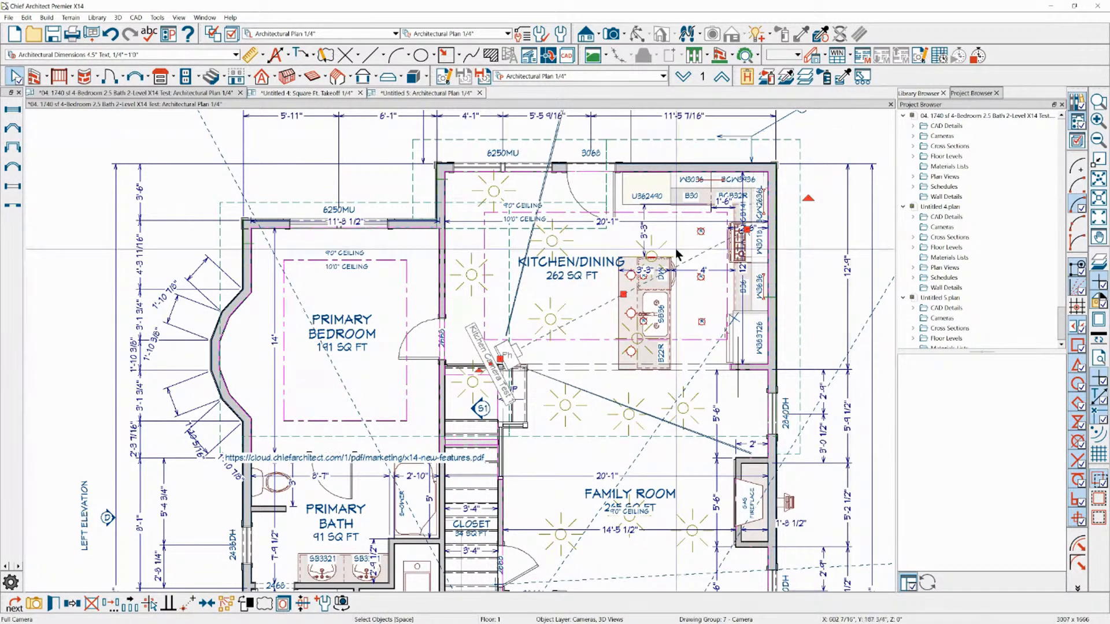
Open the selected kitchen camera's 3D view and orbit it to show the whole island and the patio door
left_click(32, 607)
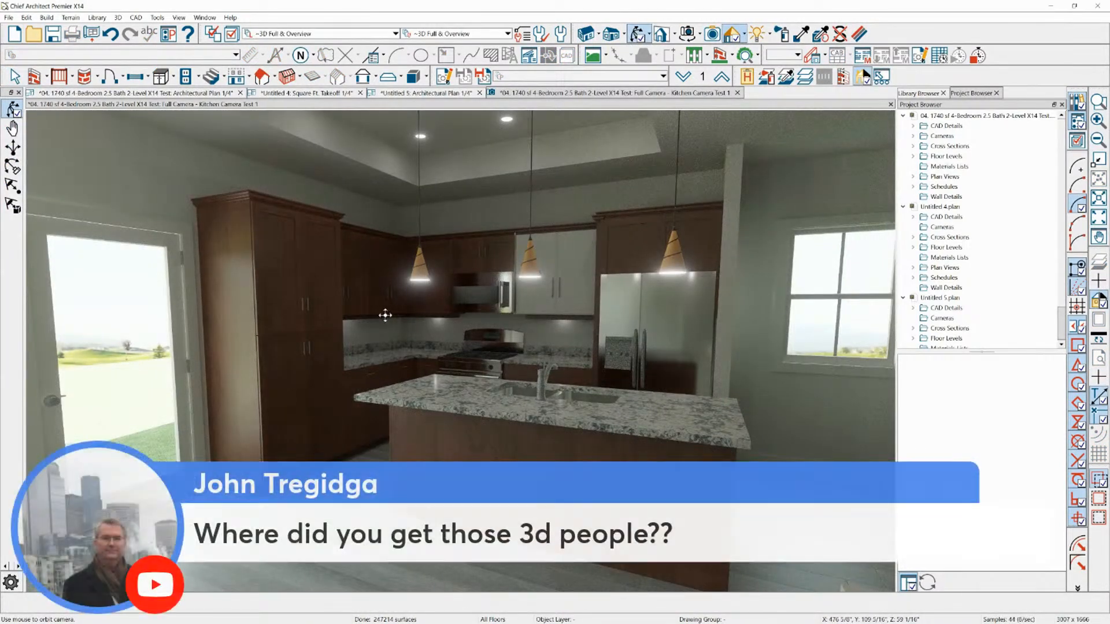
mouse_move(387, 312)
left_mouse_down()
mouse_move(399, 307)
mouse_move(387, 309)
left_mouse_up()
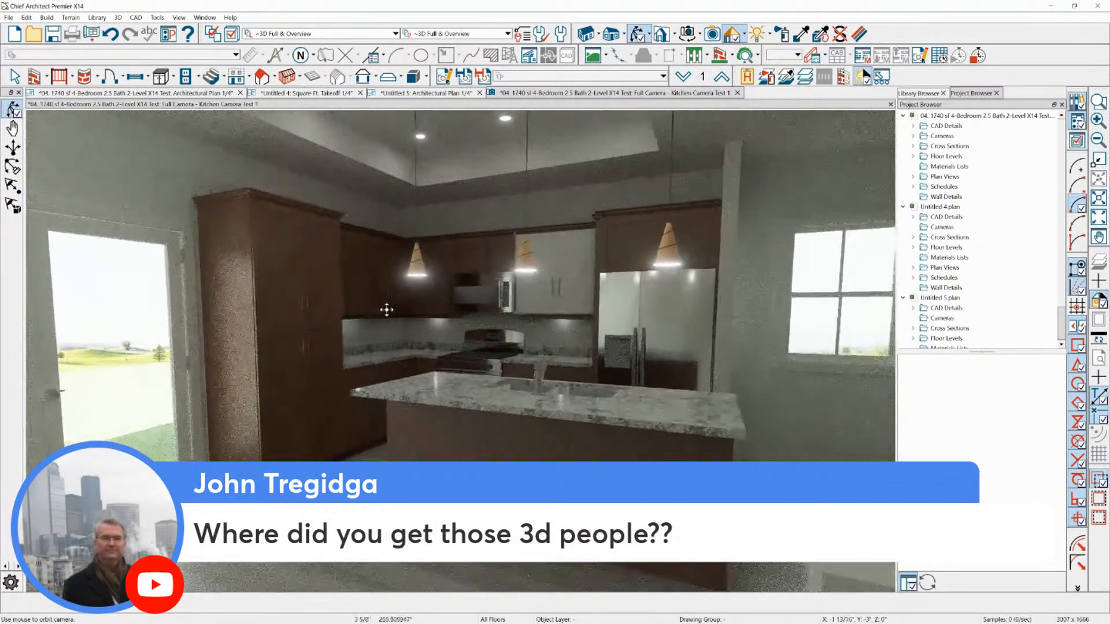
middle_click_drag(413, 317, 439, 305)
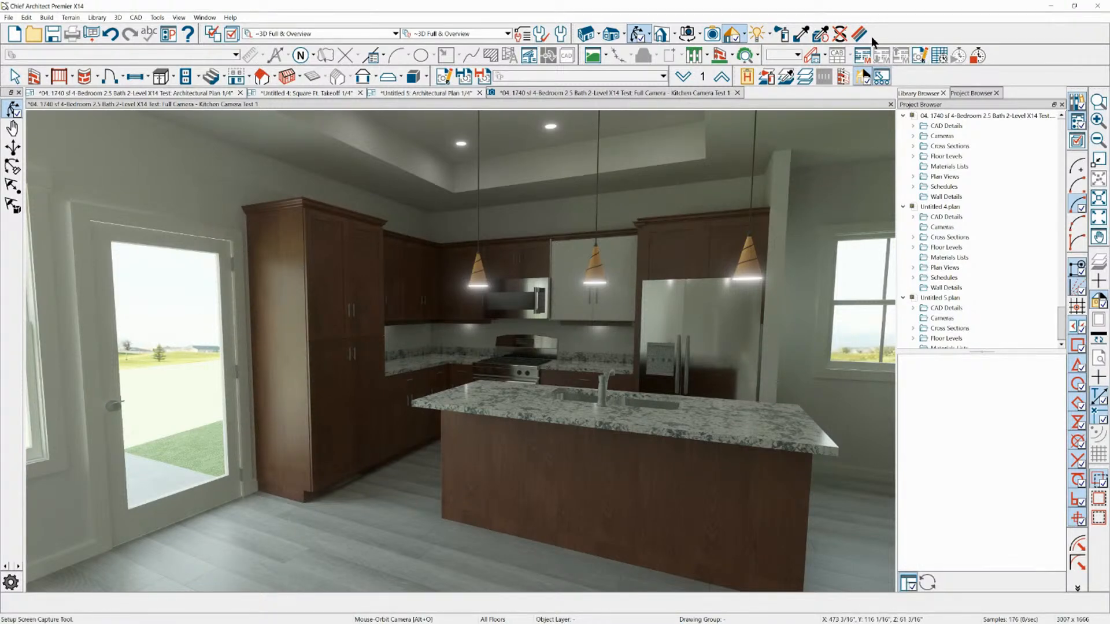
left_click(745, 38)
left_click(926, 52)
left_click(745, 36)
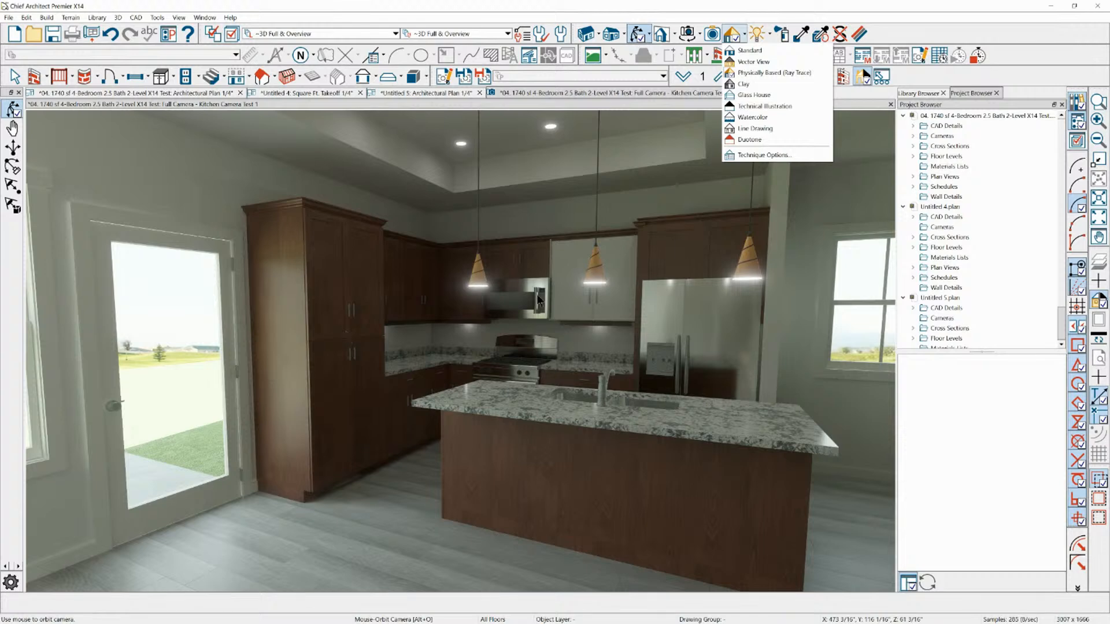
left_click(911, 5)
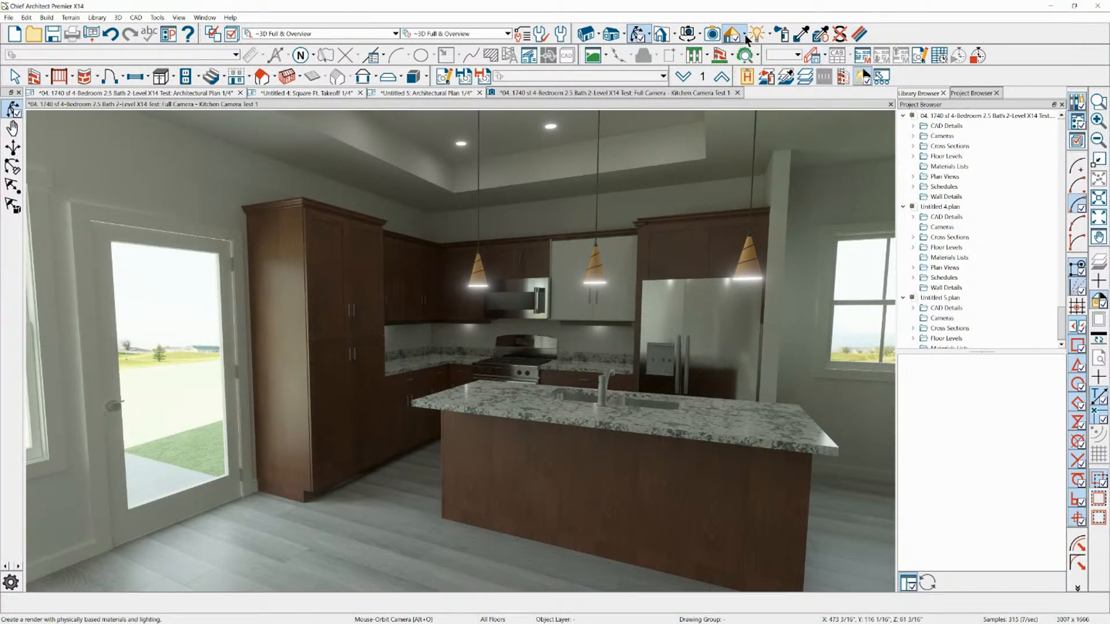
Open the kitchen camera's sunlight settings and set the generic sun intensity to 26,000 Lux (Dusk)
left_click(769, 33)
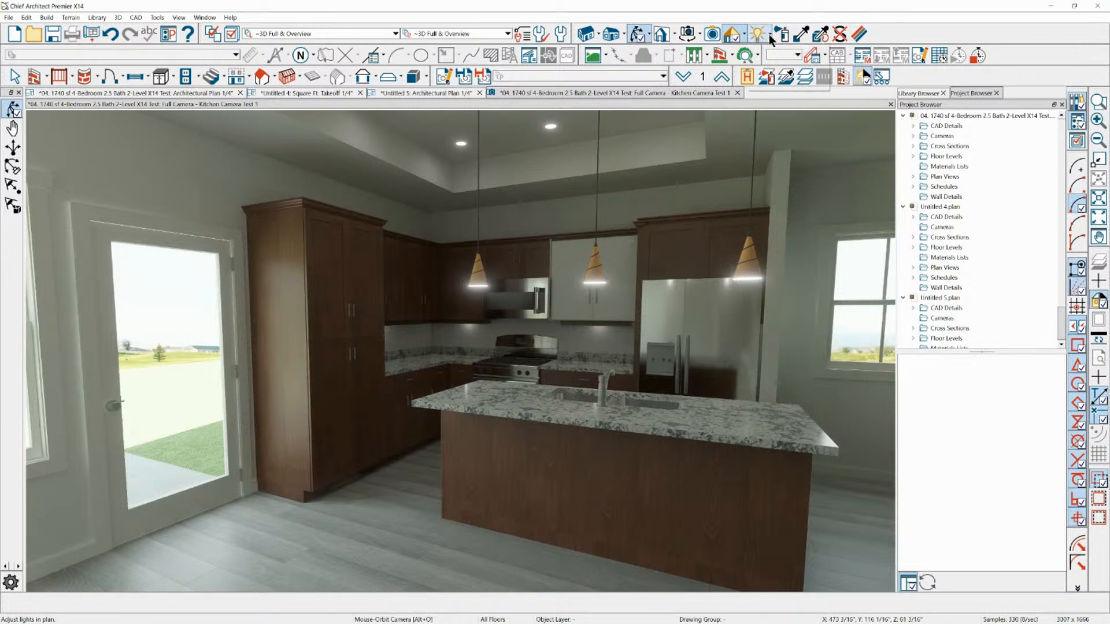
left_click(784, 73)
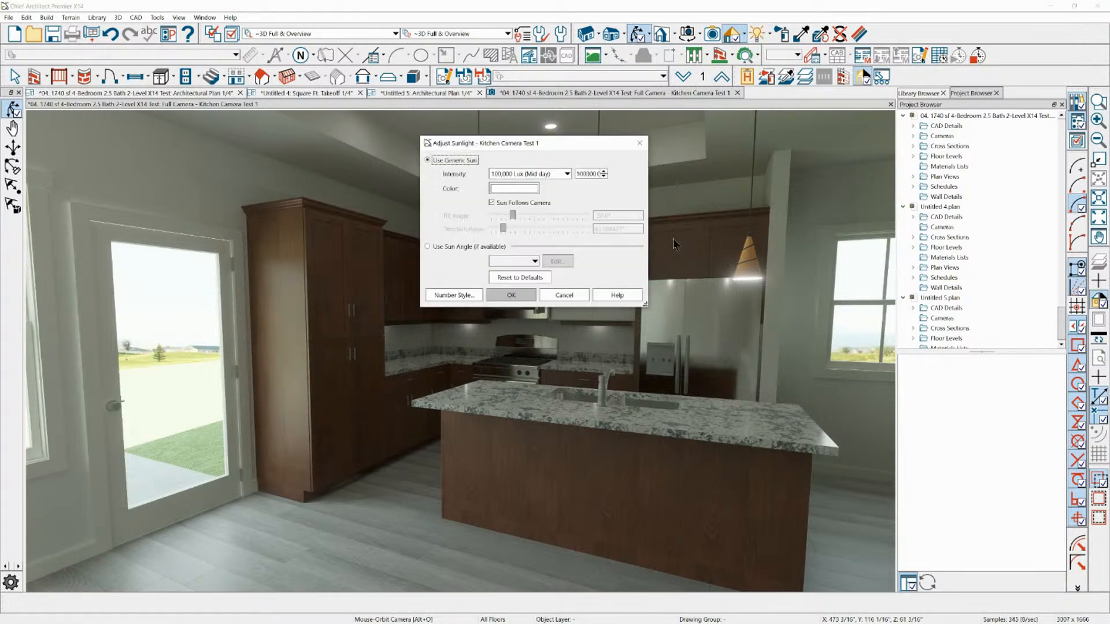
left_click_drag(495, 144, 565, 143)
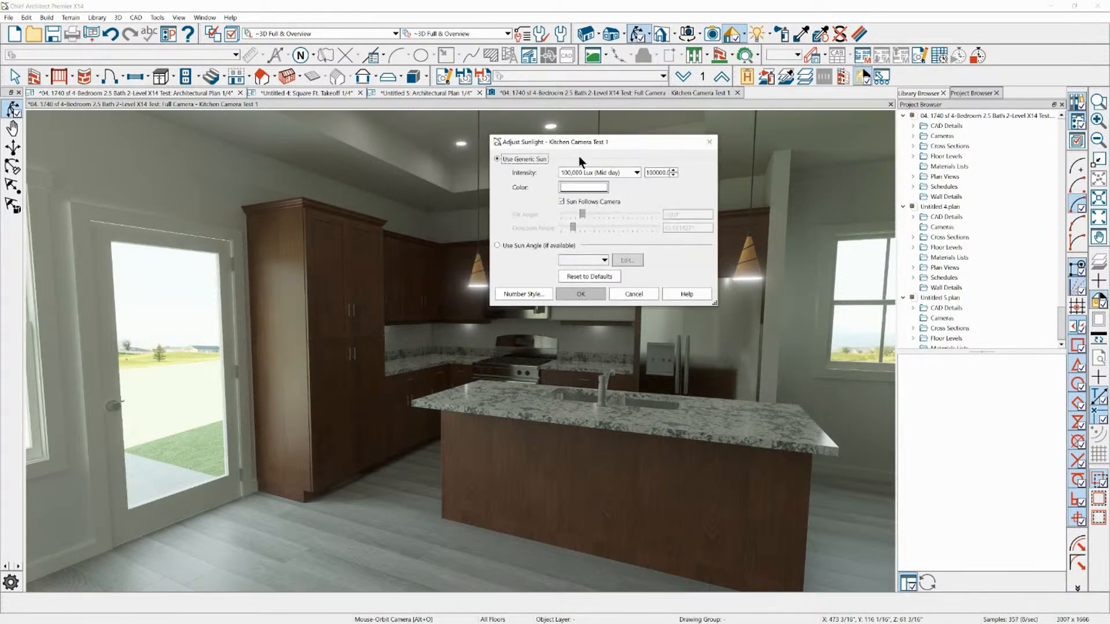
left_click(637, 172)
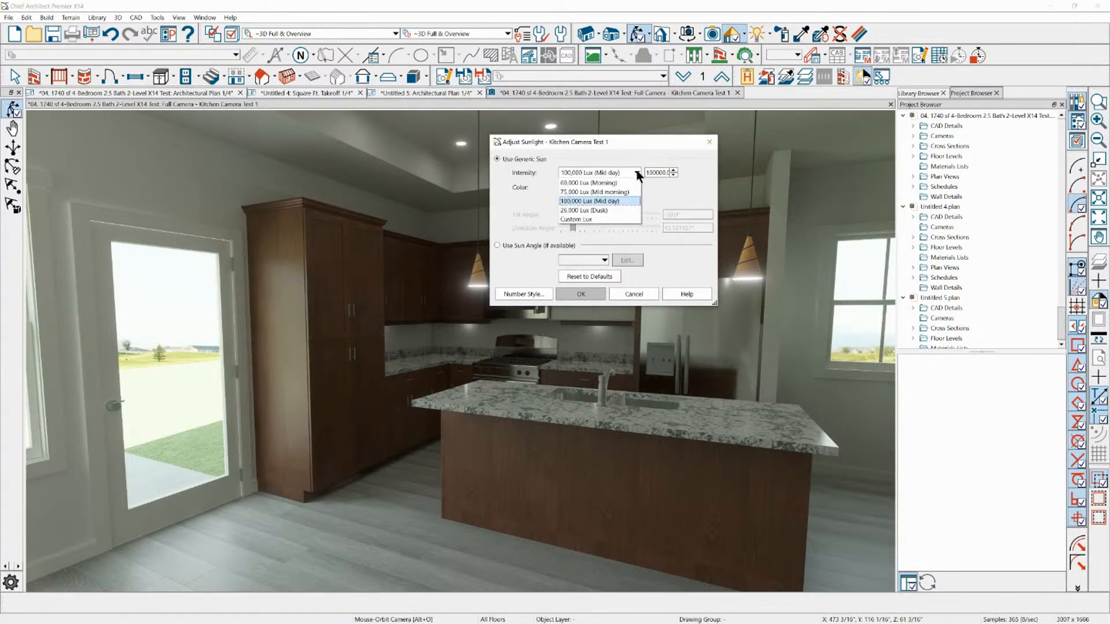
left_click(614, 210)
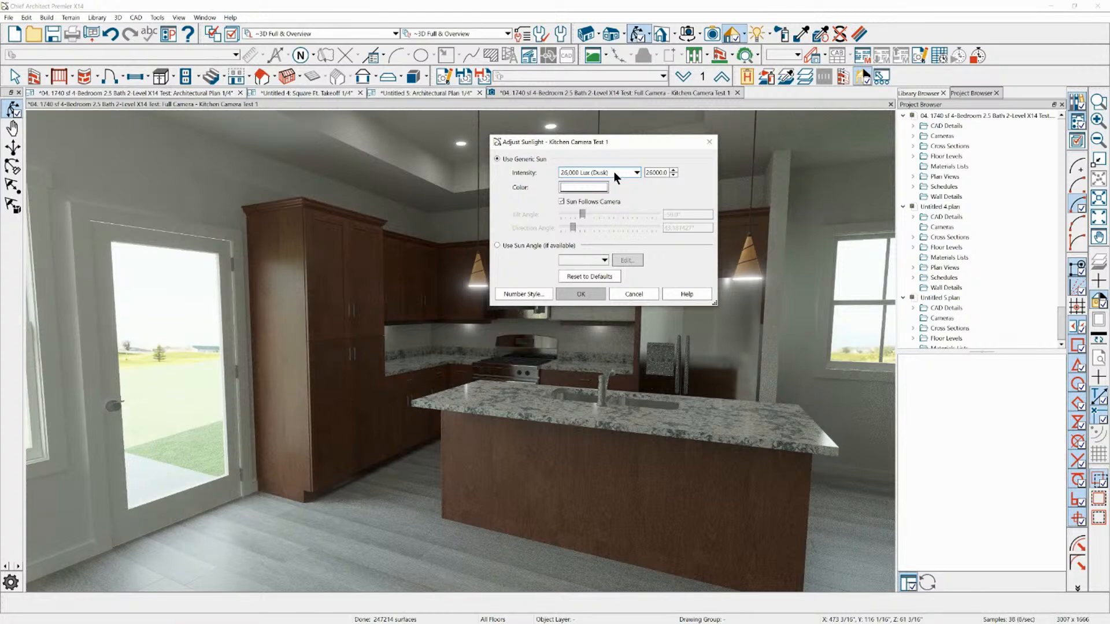
Stop the sun from following the camera and set its tilt angle to 35.7° and direction angle to about 158°
left_click(578, 203)
left_click_drag(581, 214, 629, 215)
left_click(573, 227)
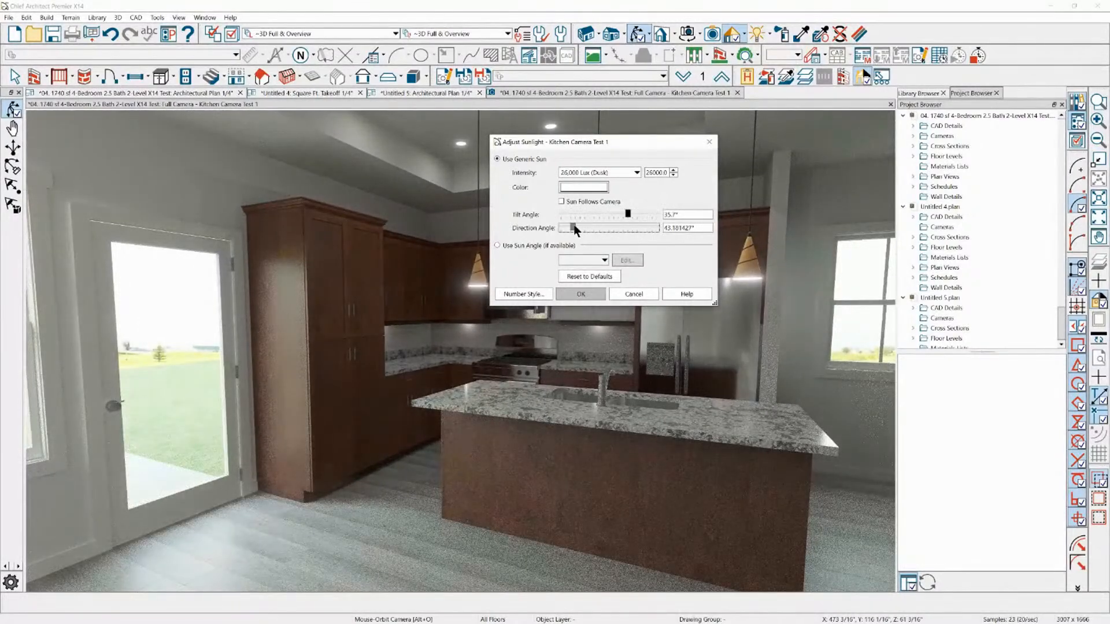
left_click(618, 226)
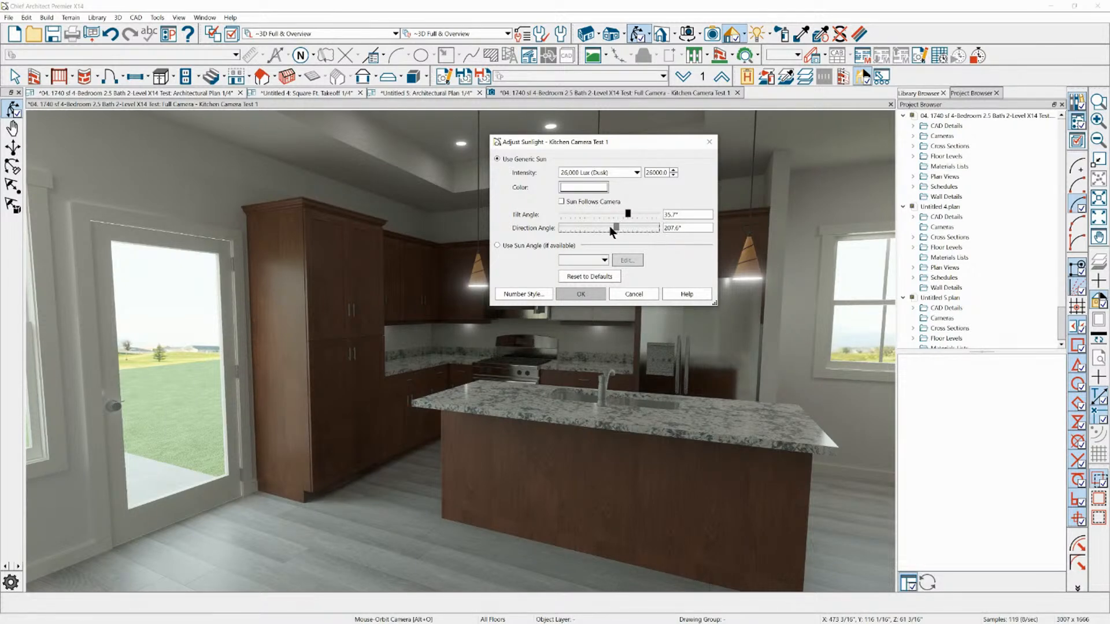
left_click_drag(602, 228, 603, 228)
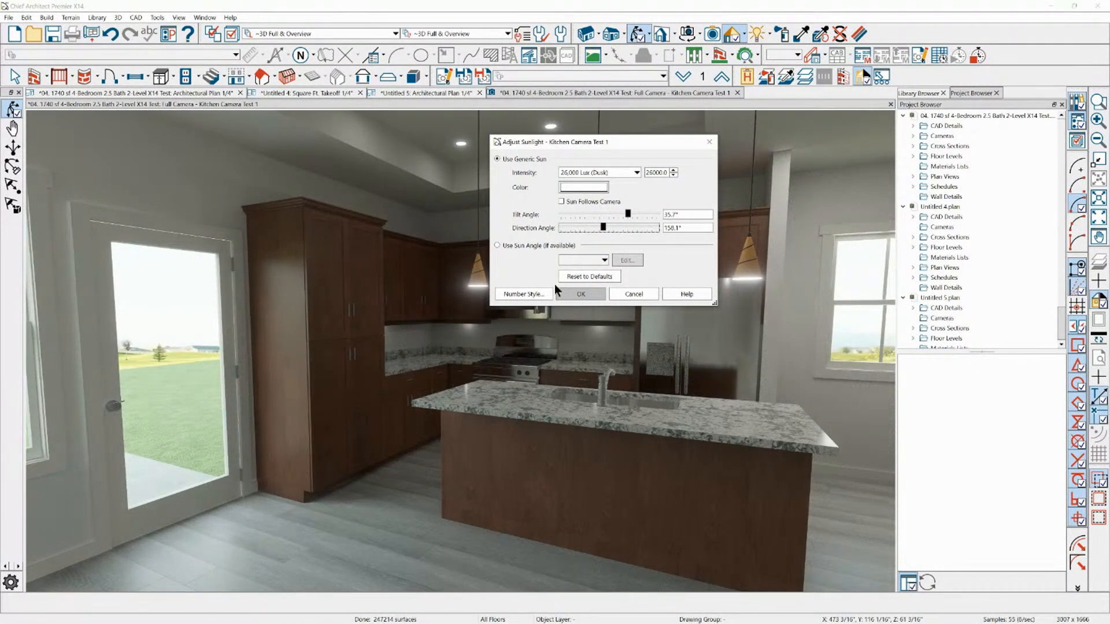
left_click(580, 293)
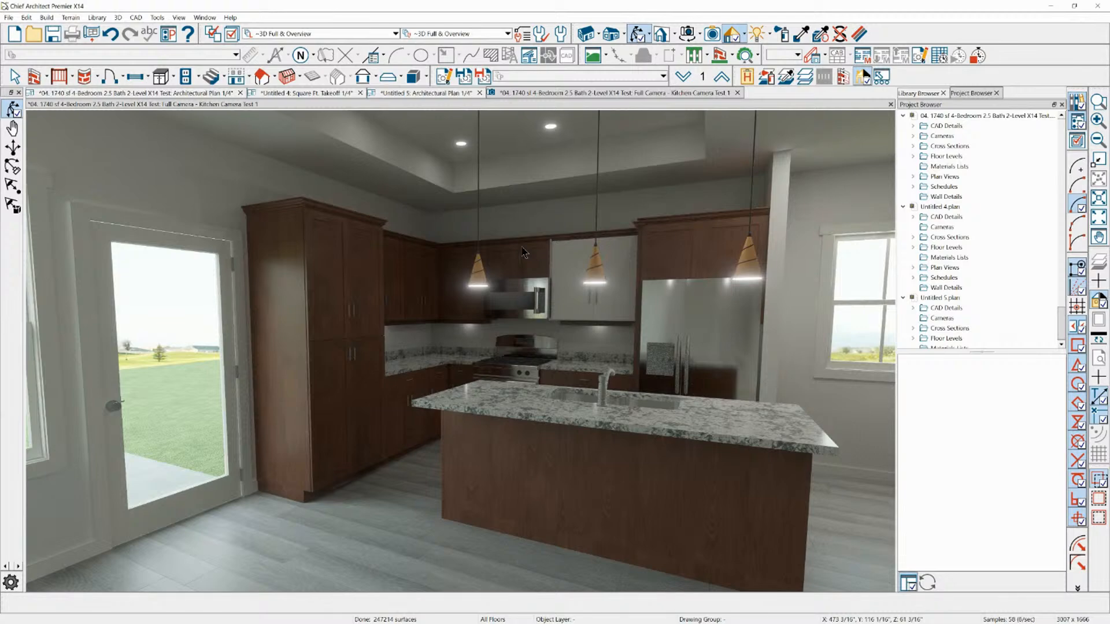
Toggle the sunlight off in the kitchen camera view
left_click(98, 18)
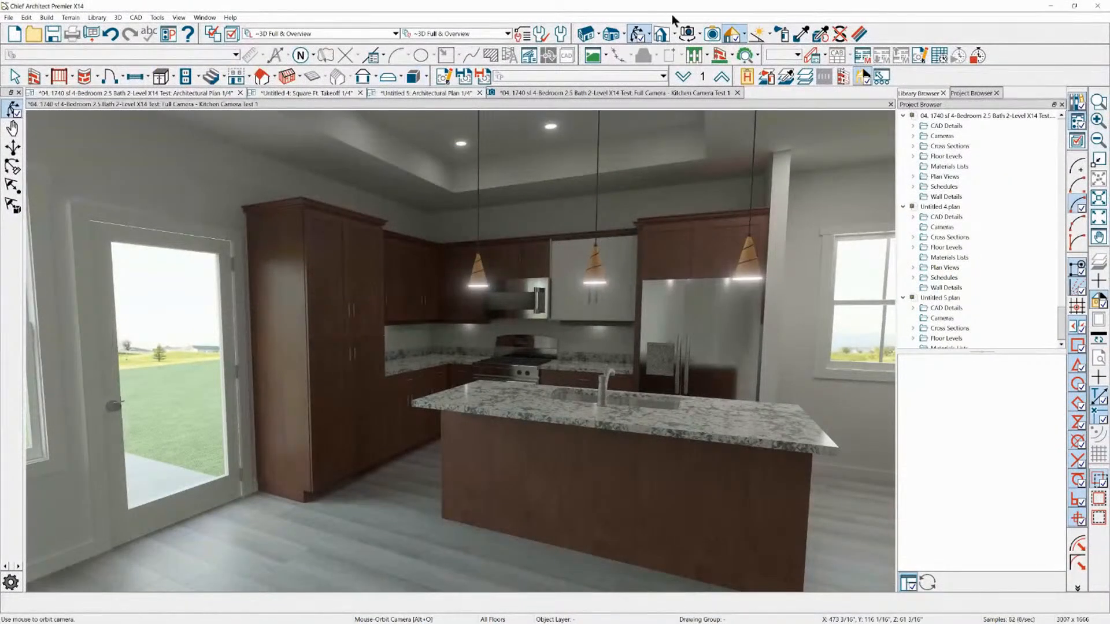
left_click(744, 36)
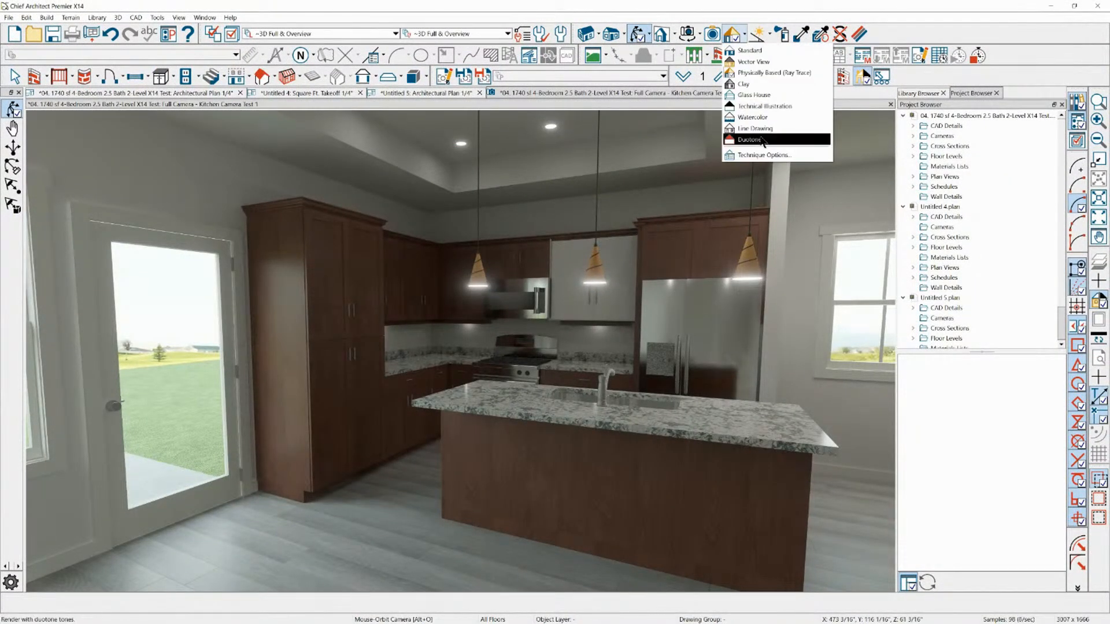
left_click(770, 34)
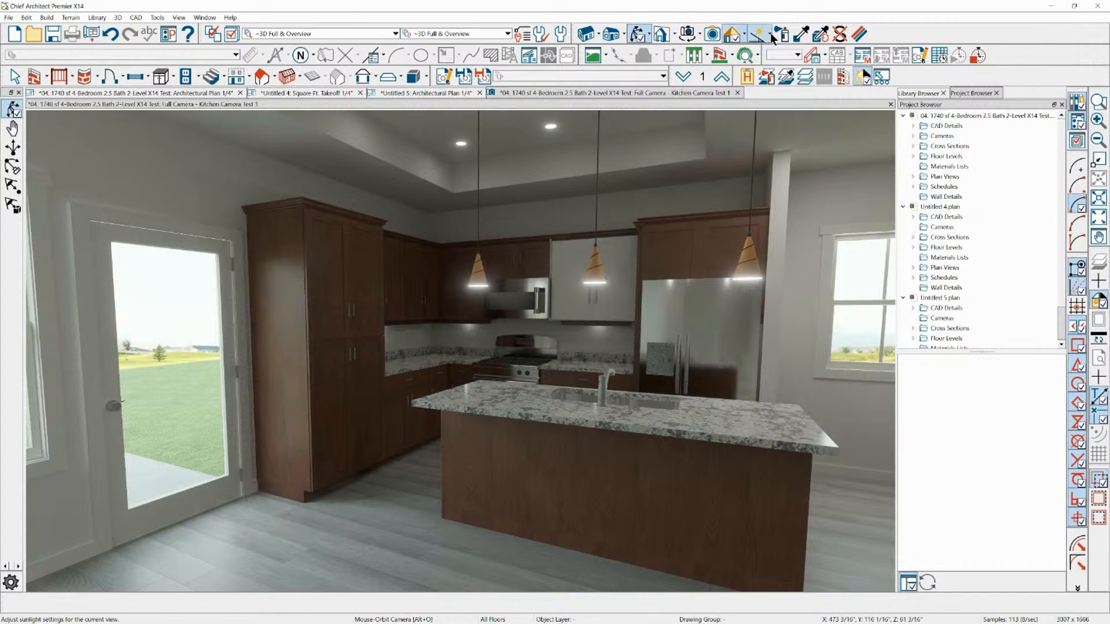
left_click(771, 35)
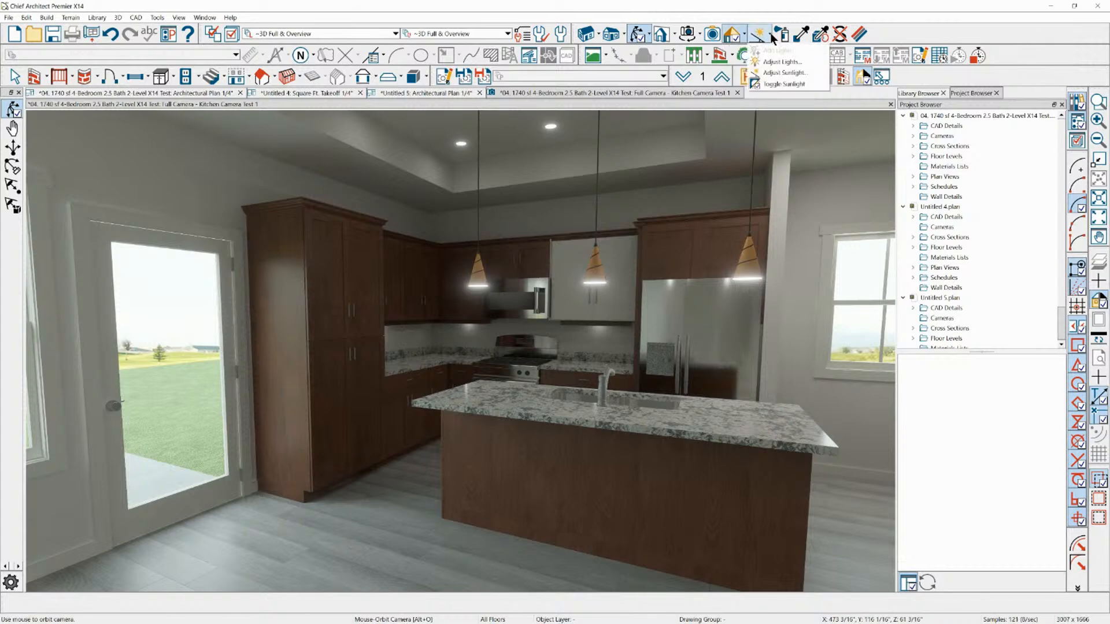
left_click(773, 85)
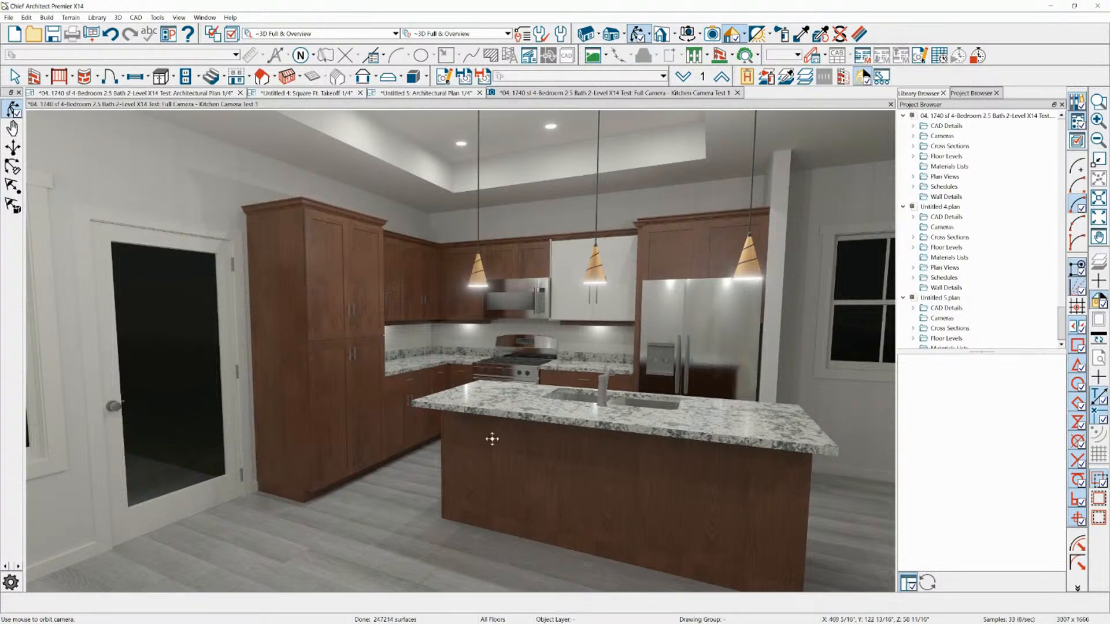
Orbit the kitchen camera to a higher view over the island and sink, and toggle the sunlight back on
scroll(532, 449, "up", 2)
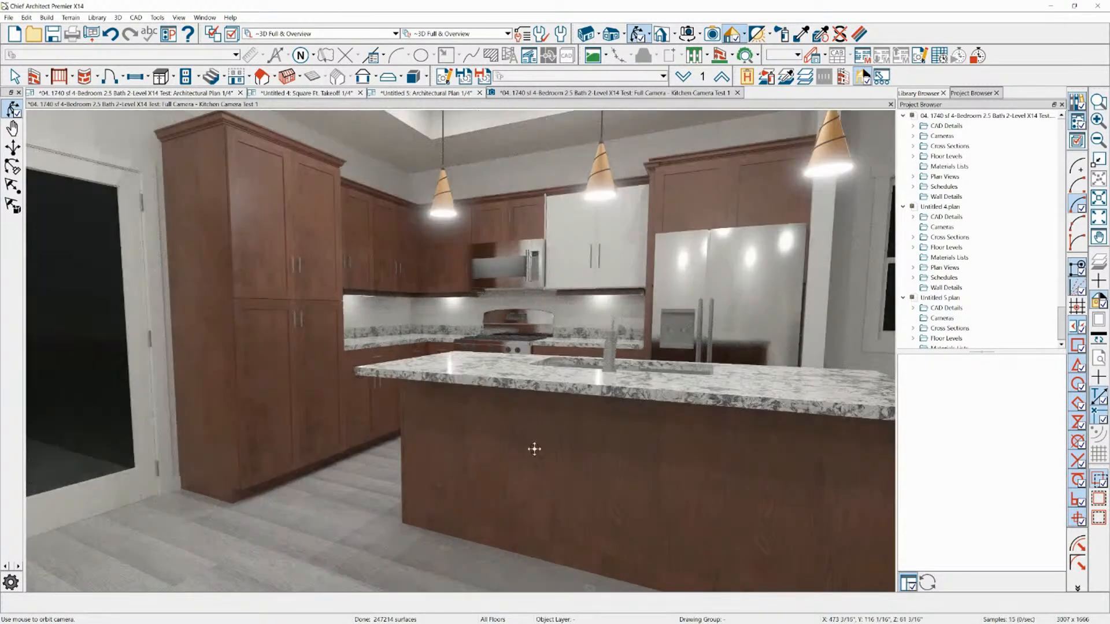
scroll(533, 449, "down", 2)
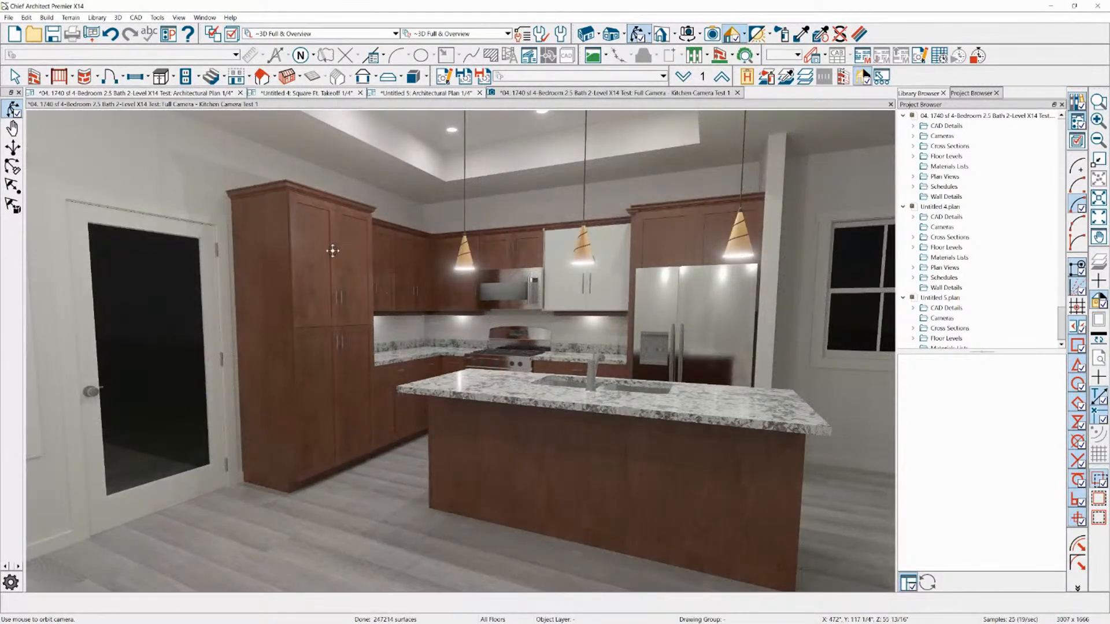
left_click_drag(373, 321, 306, 326)
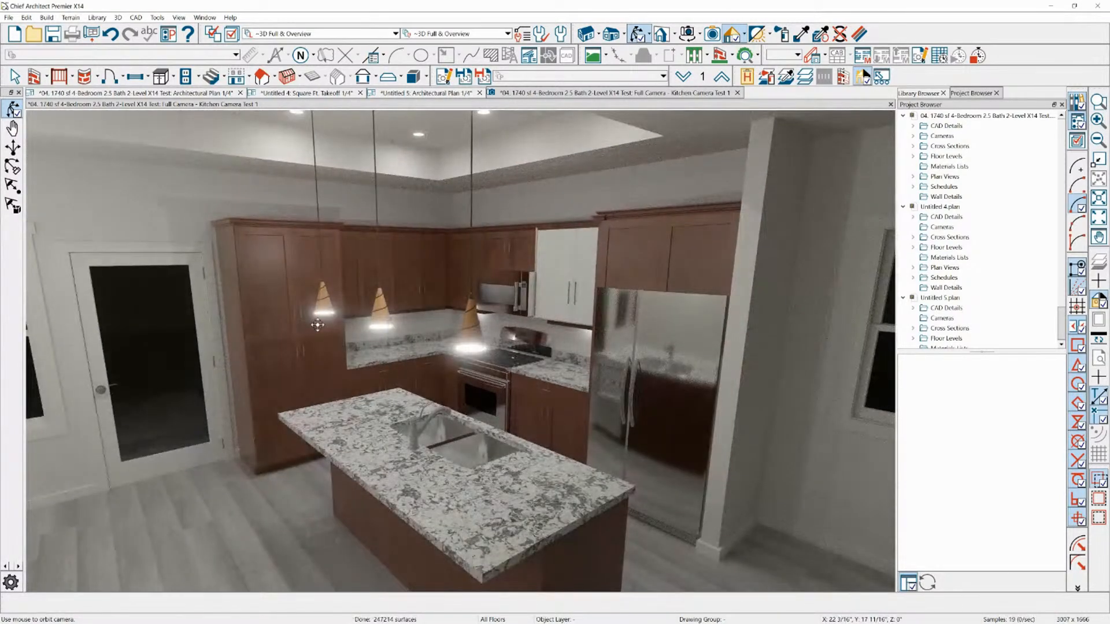
scroll(322, 325, "up", 3)
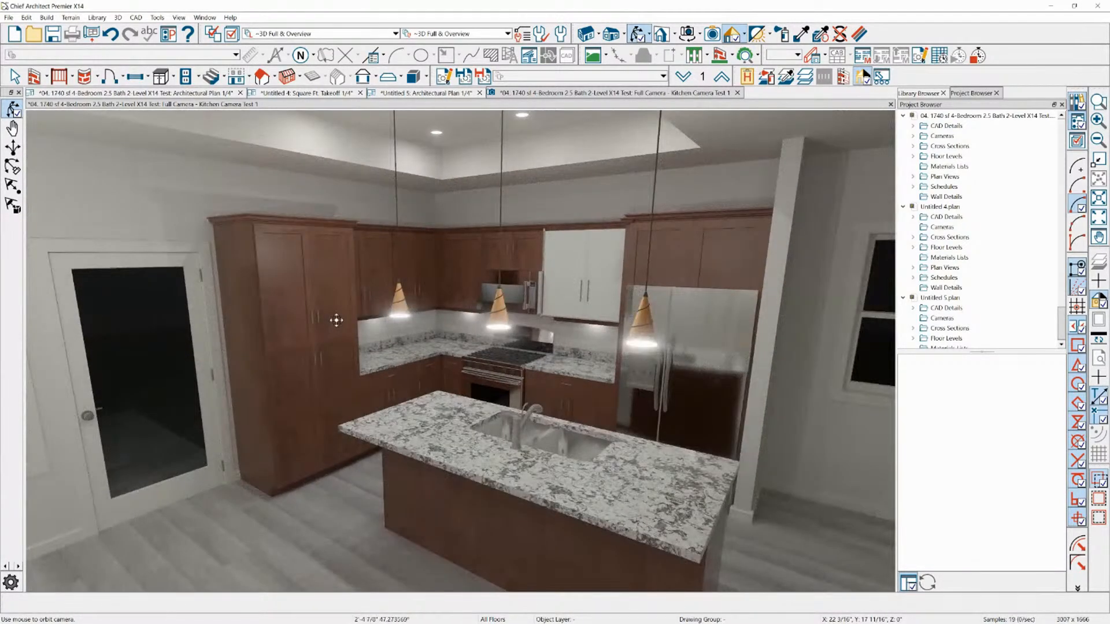
scroll(332, 322, "up", 1)
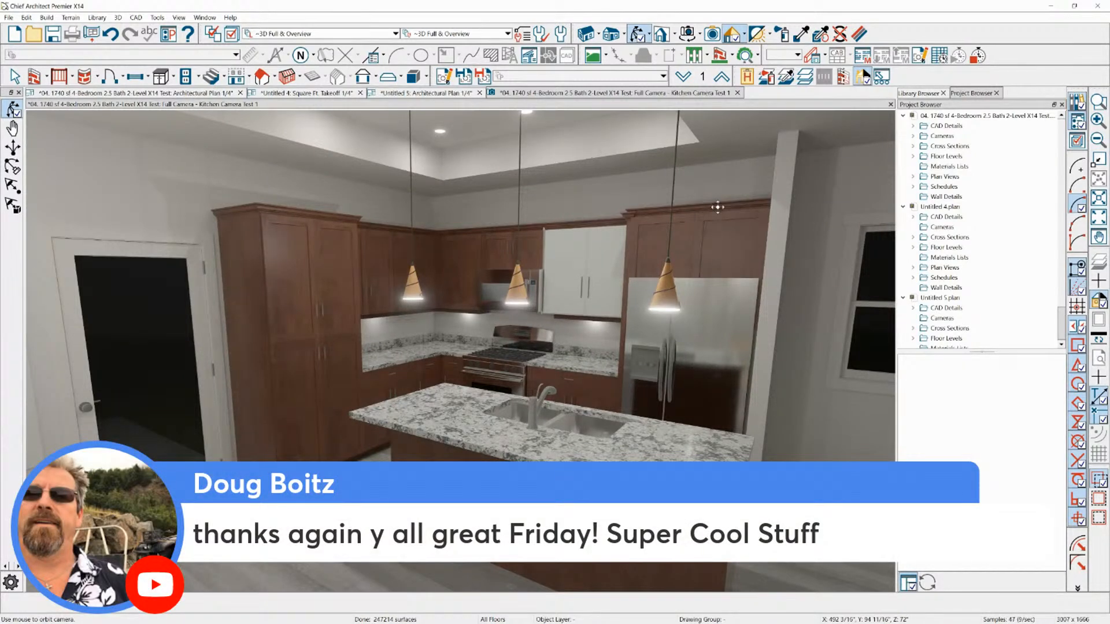
left_click(770, 35)
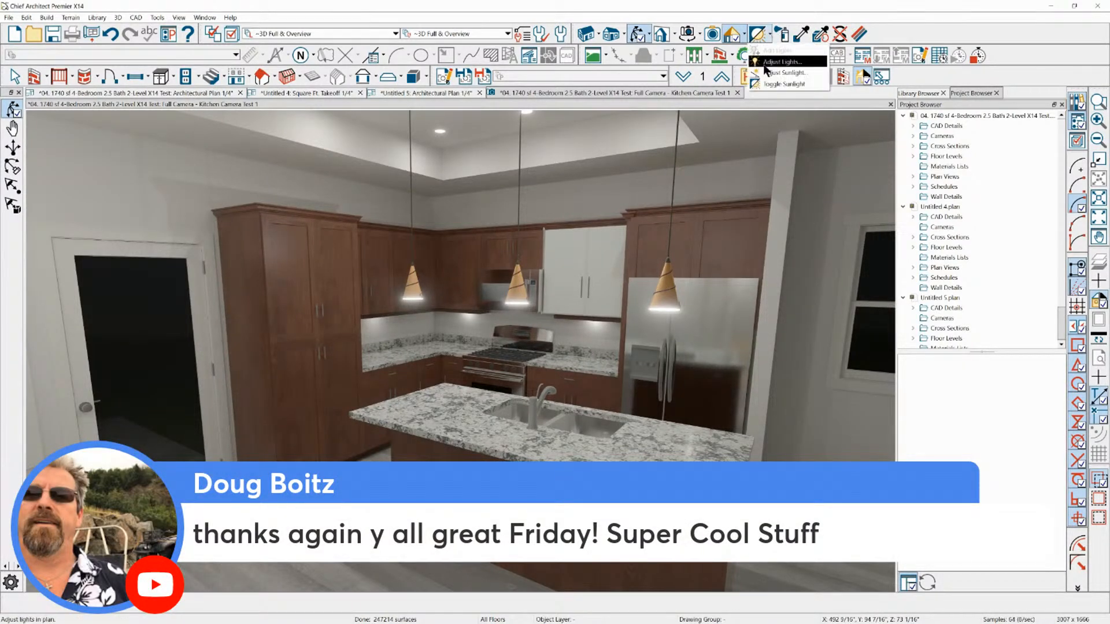
left_click(782, 85)
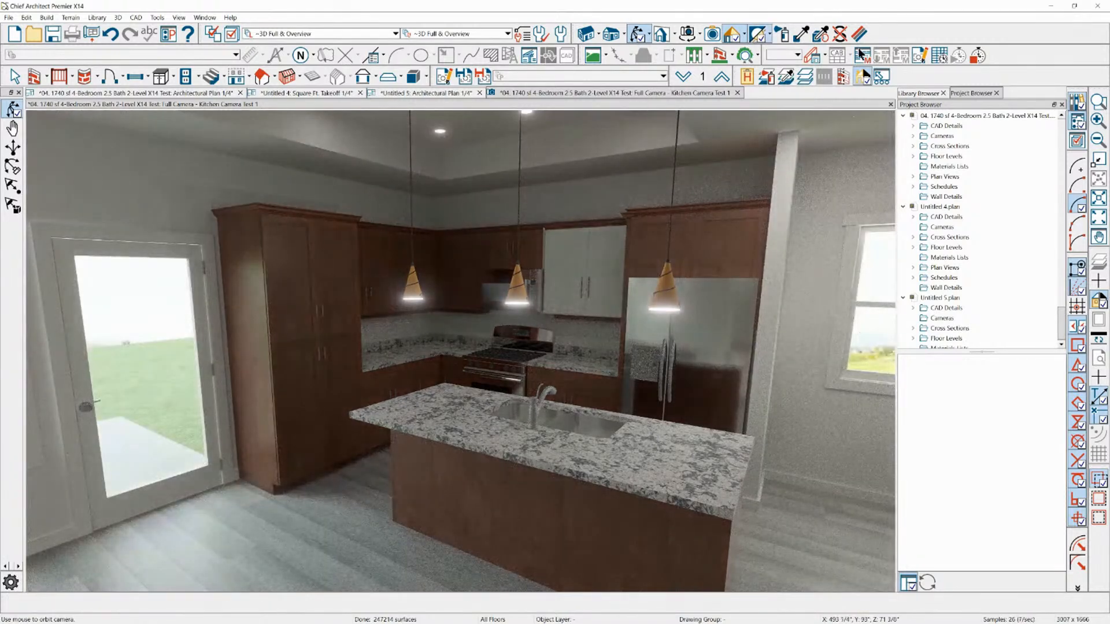
Edit the patio door's glass material, keeping the General Material class and lowering its transparency to about 74%
left_click(860, 33)
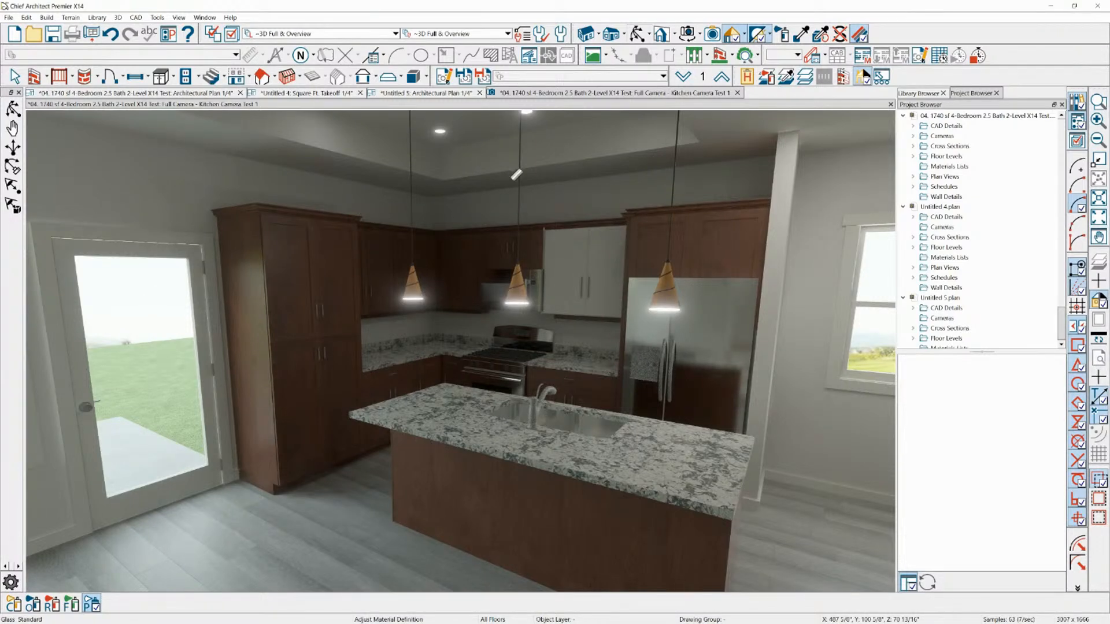
left_click(137, 318)
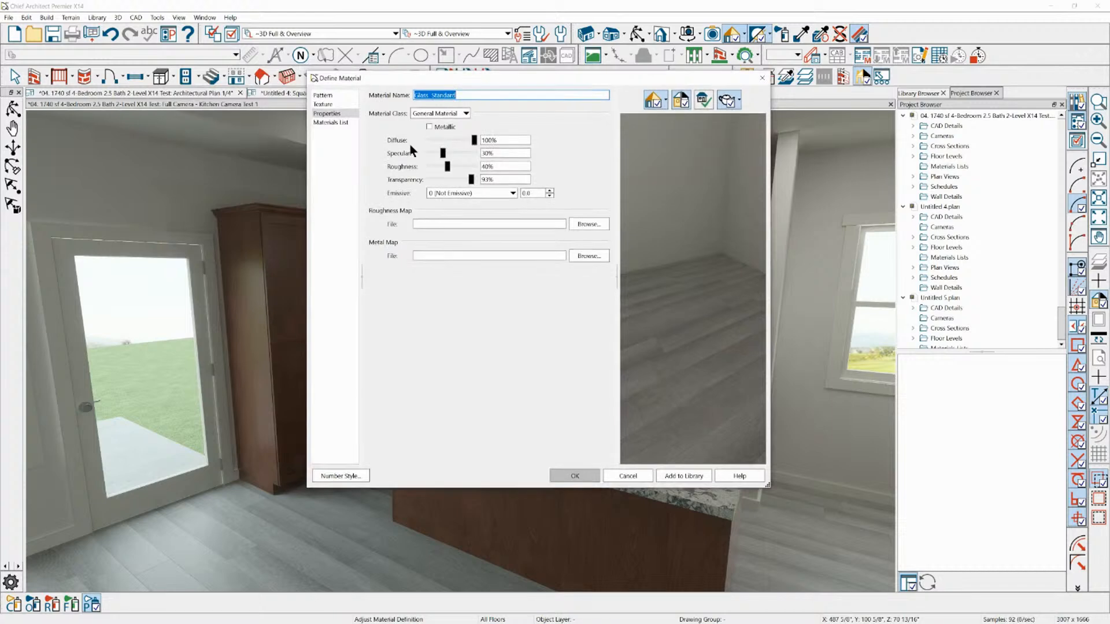
left_click(326, 95)
left_click(333, 114)
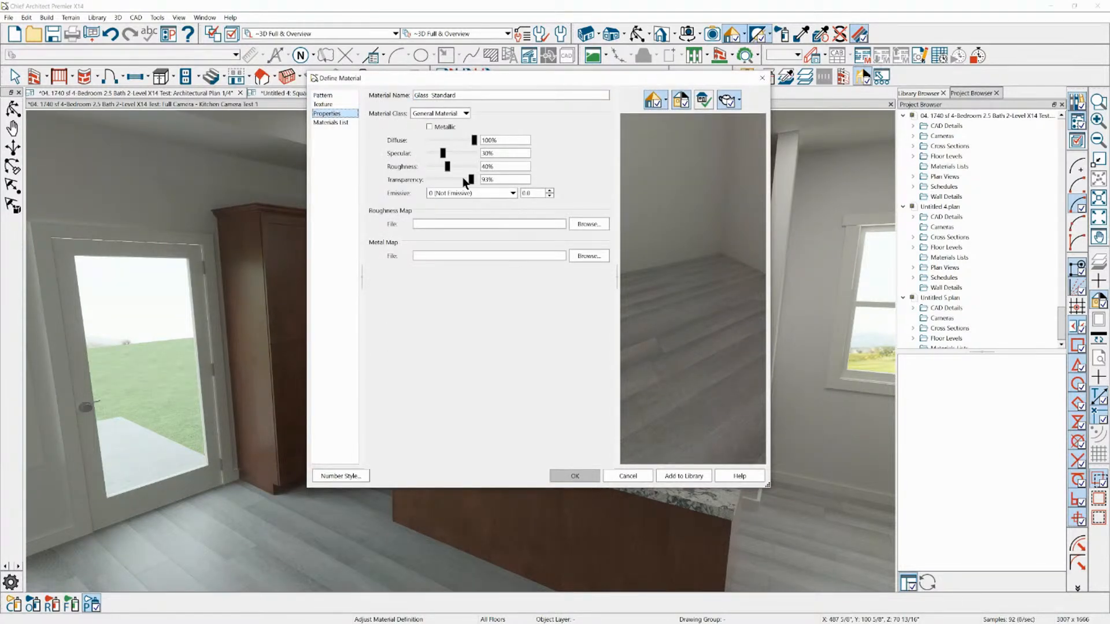
left_click(432, 114)
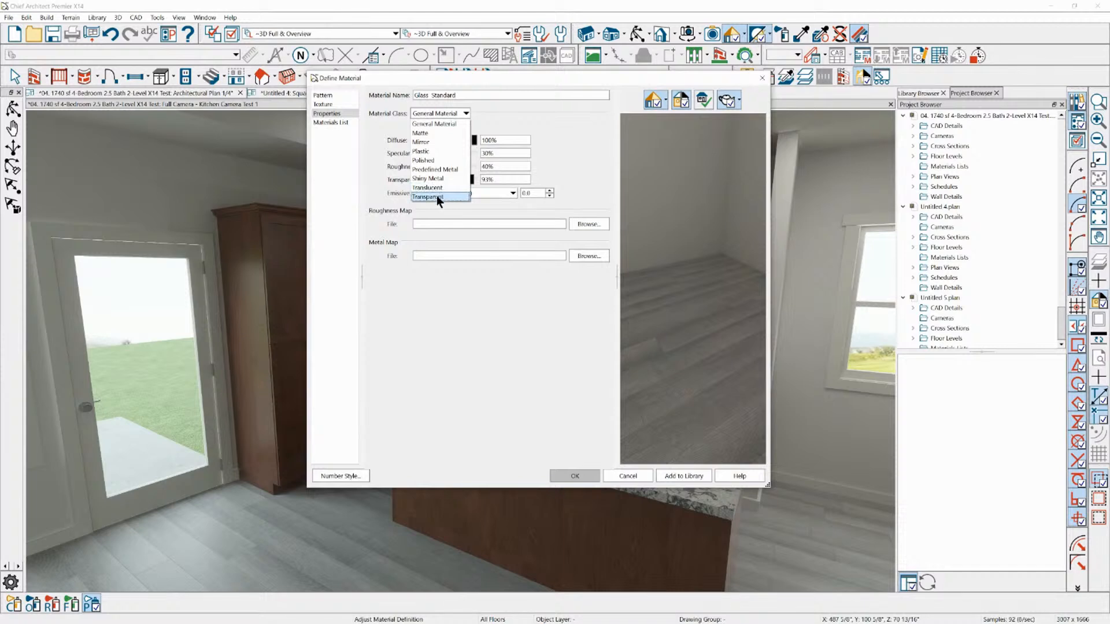
left_click(450, 123)
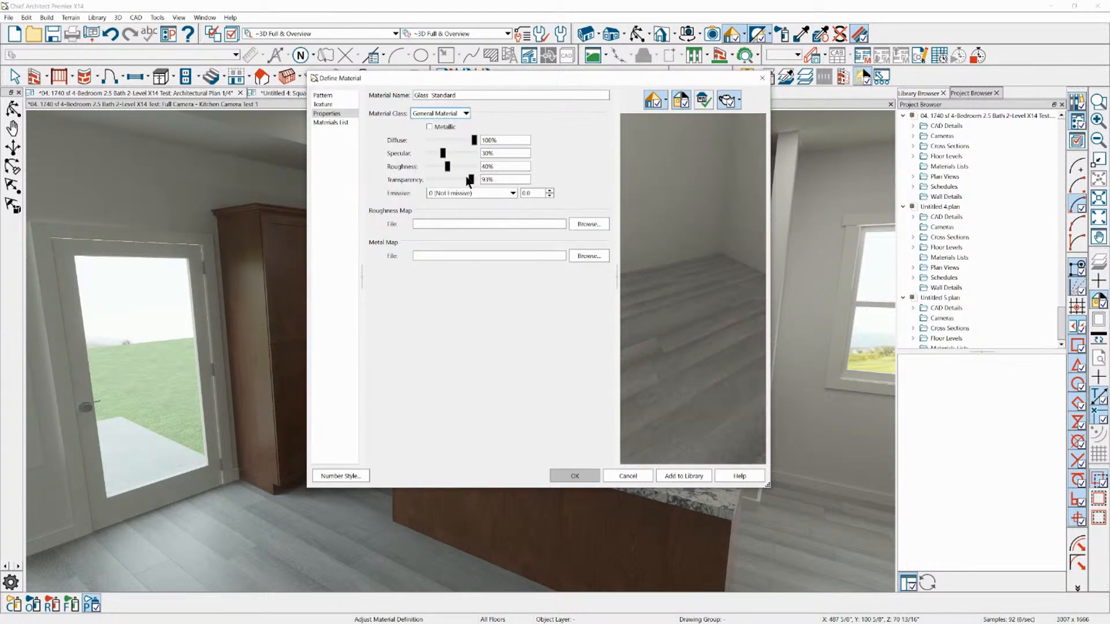
mouse_move(470, 180)
left_mouse_down()
mouse_move(445, 178)
mouse_move(483, 178)
mouse_move(461, 178)
left_mouse_up()
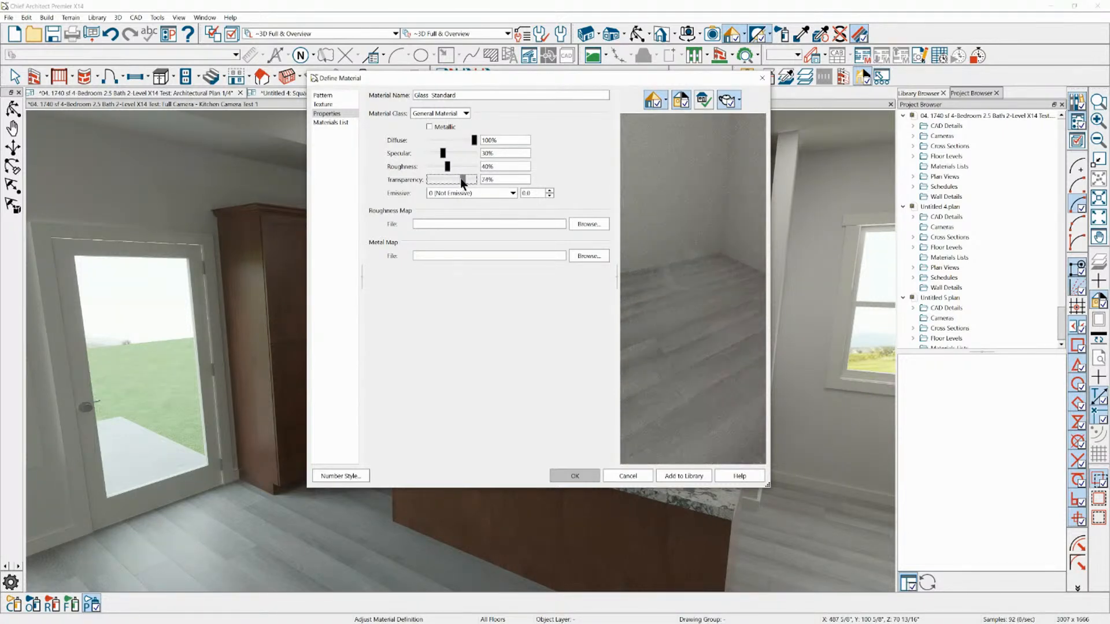
left_click(571, 481)
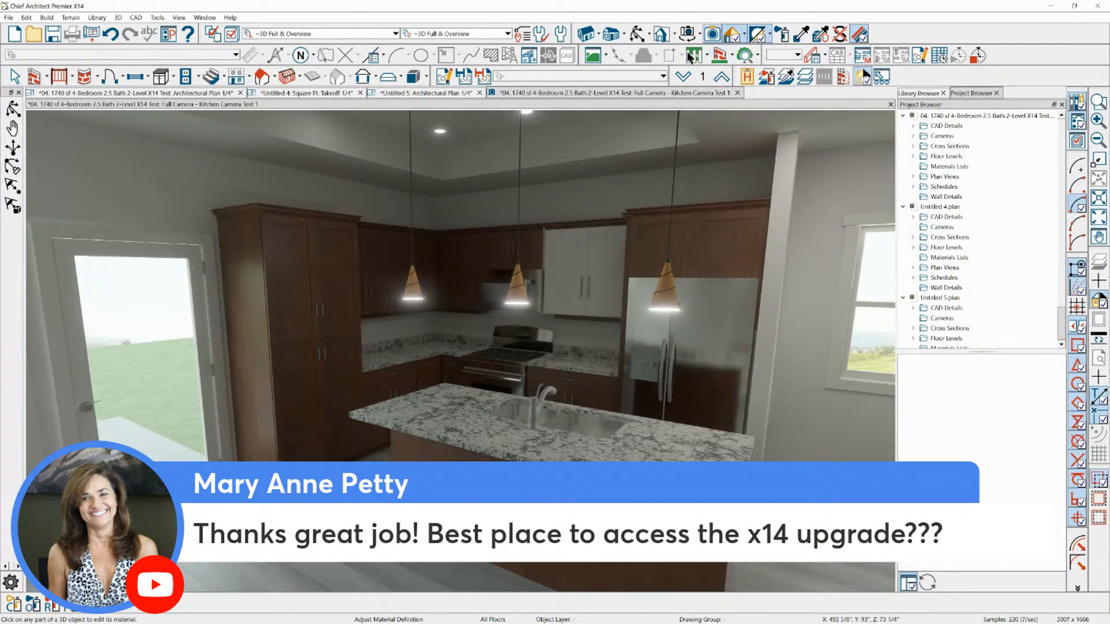
Set the brightness color adjustment to 100 in the Physically Based (Ray Trace) rendering technique options
left_click(744, 36)
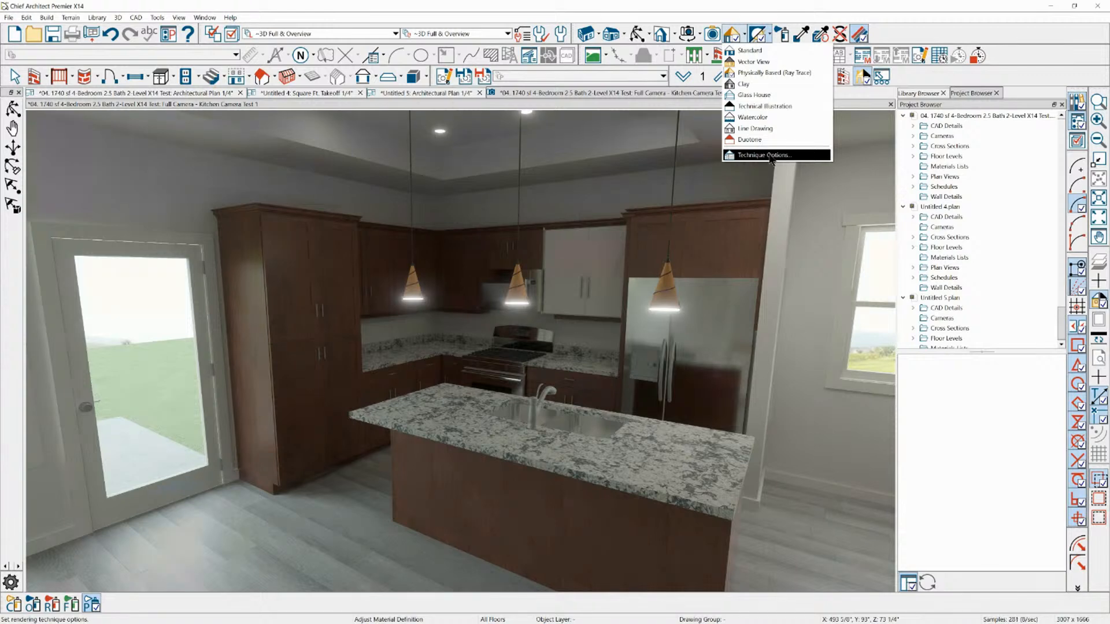
left_click(770, 156)
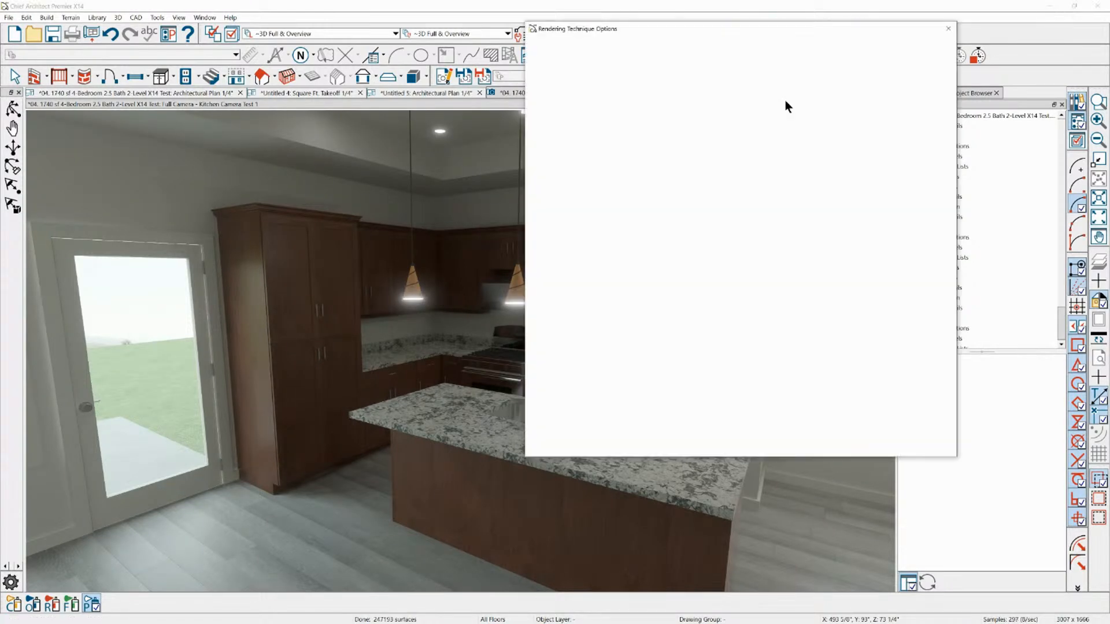
left_click_drag(812, 220, 869, 216)
left_click(870, 219)
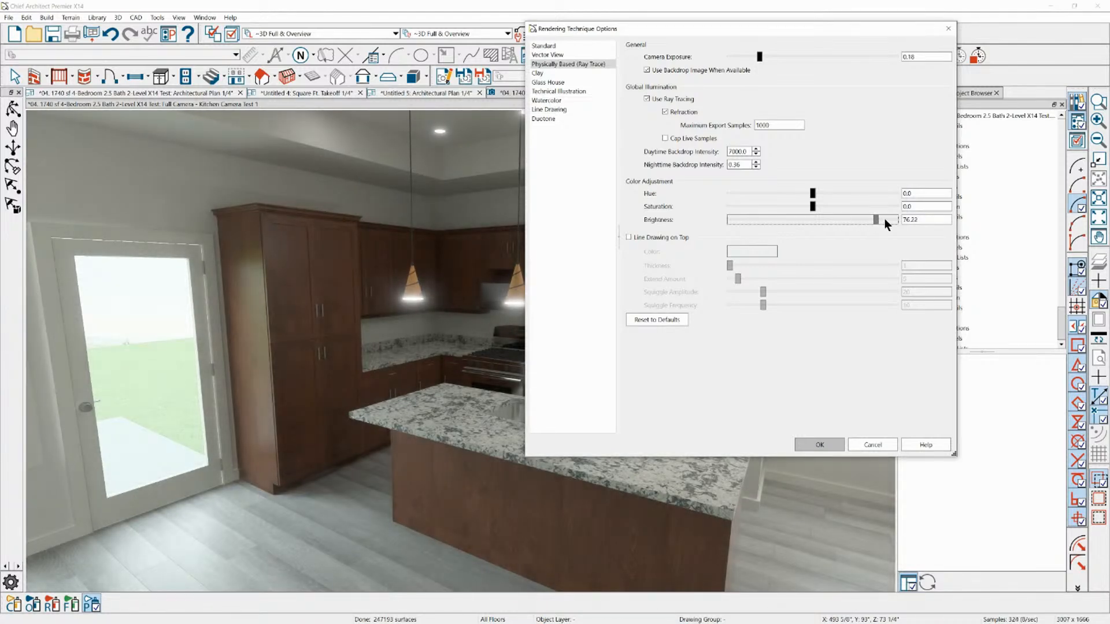
left_click_drag(876, 220, 852, 220)
left_click_drag(703, 234, 923, 208)
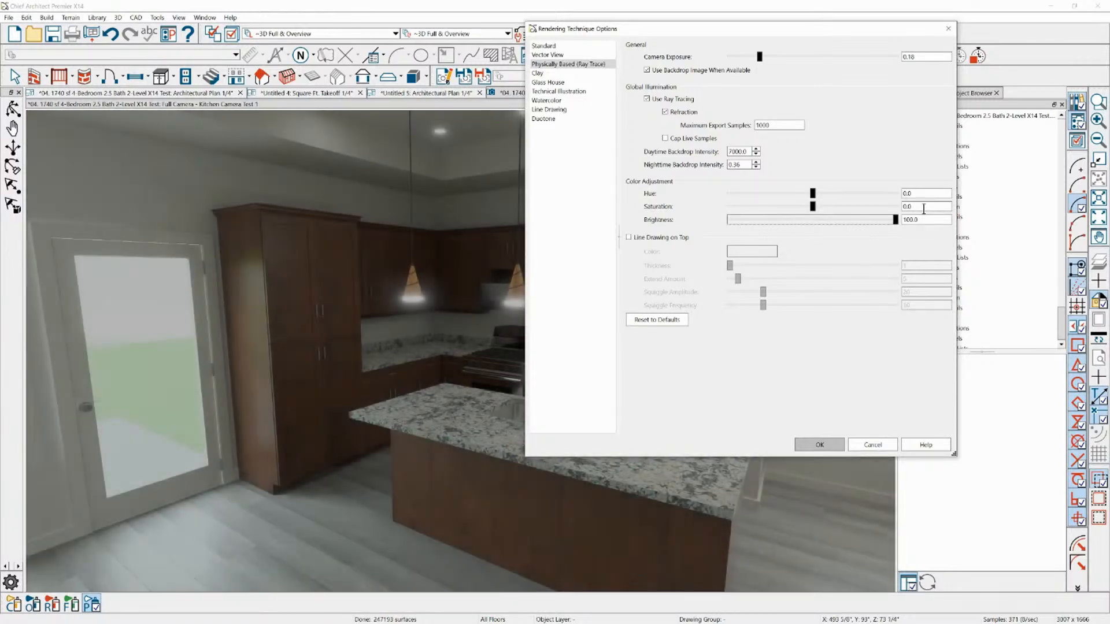
left_click(822, 445)
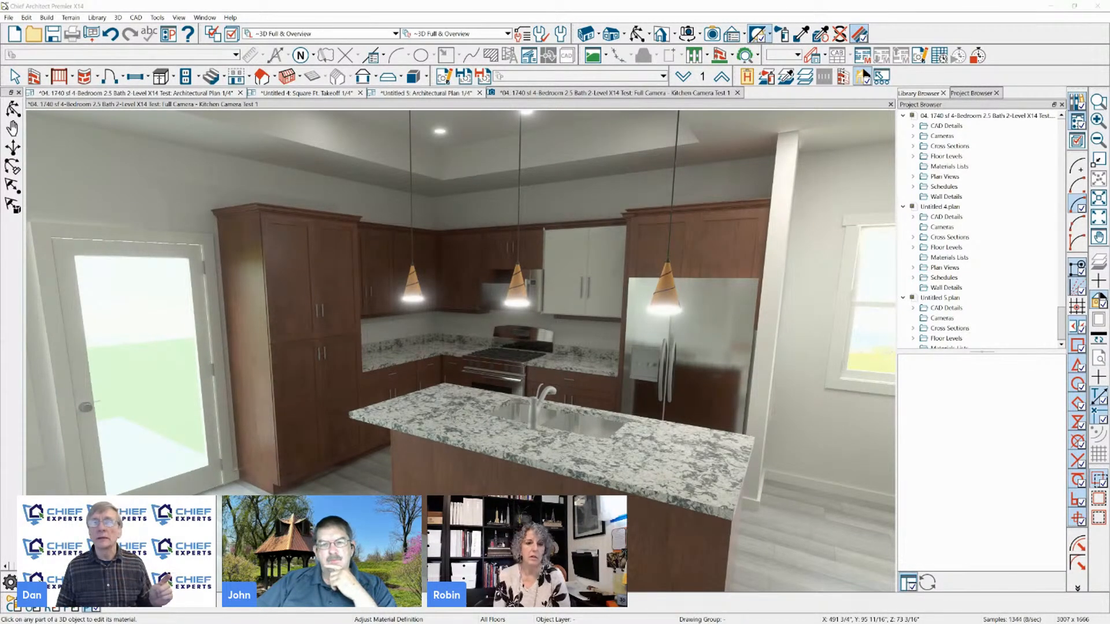
Switch to the Chrome browser and open chiefexpertsacademy.com
left_click_drag(1109, 34, 206, 19)
double_click(314, 16)
left_click(257, 27)
type("chief")
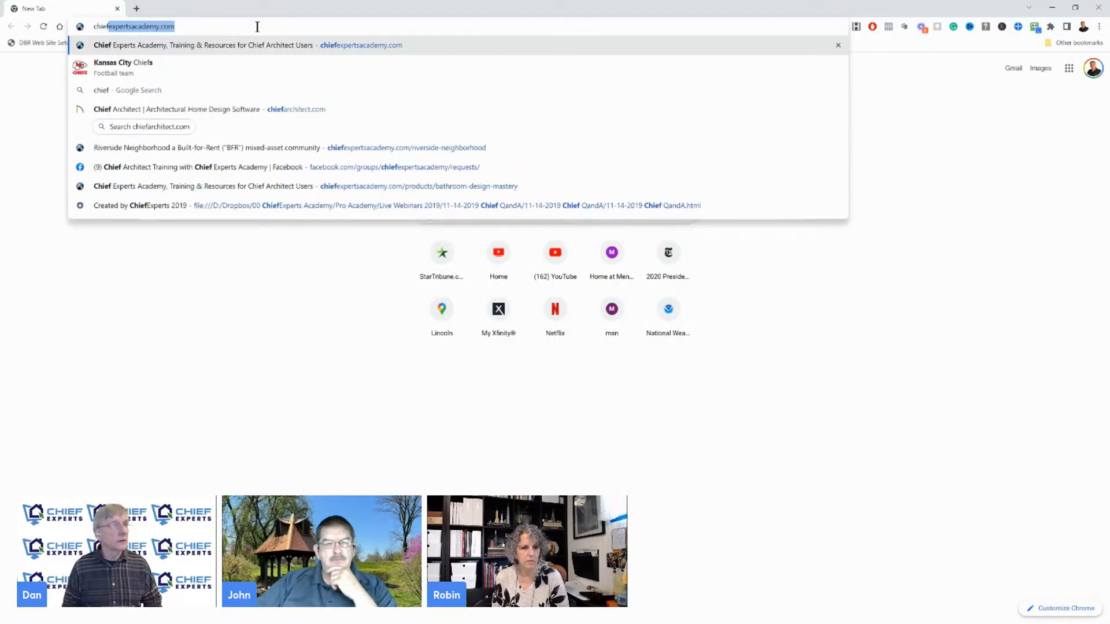
key("Return")
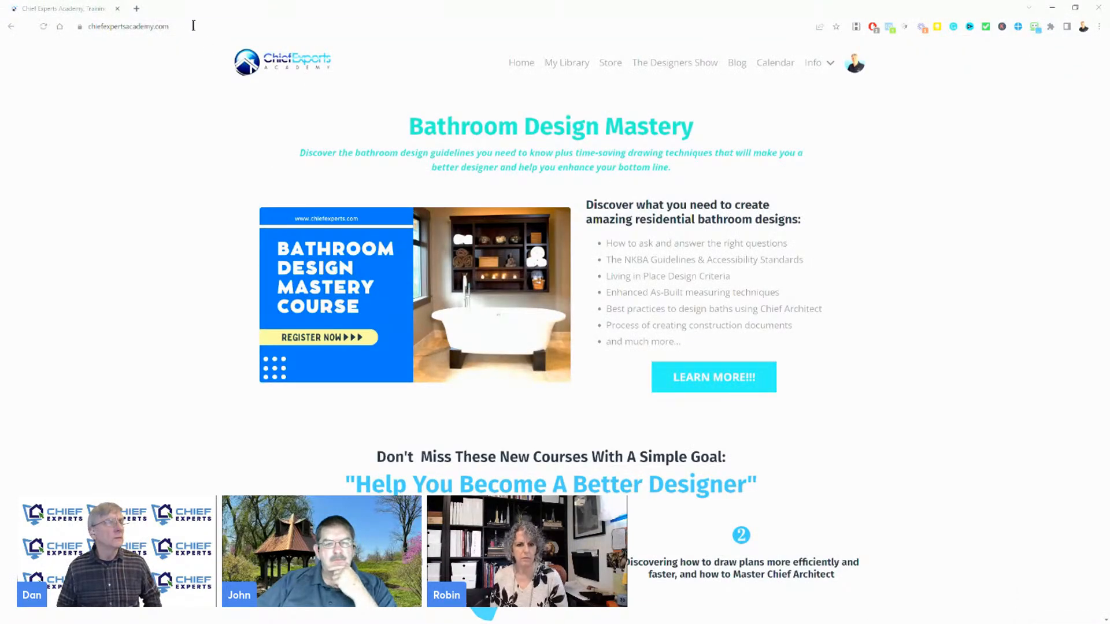
Open chiefarchitect.com and go to the Chief Architect Premier product page
left_click_drag(193, 25, 1, 8)
type("chiefarchitect")
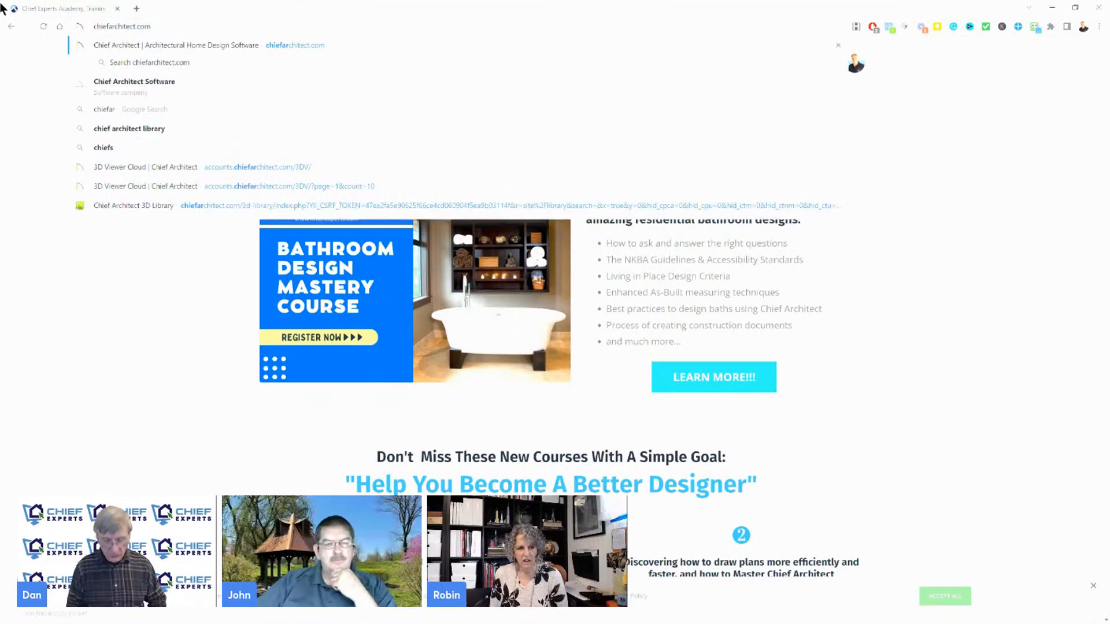
key("Return")
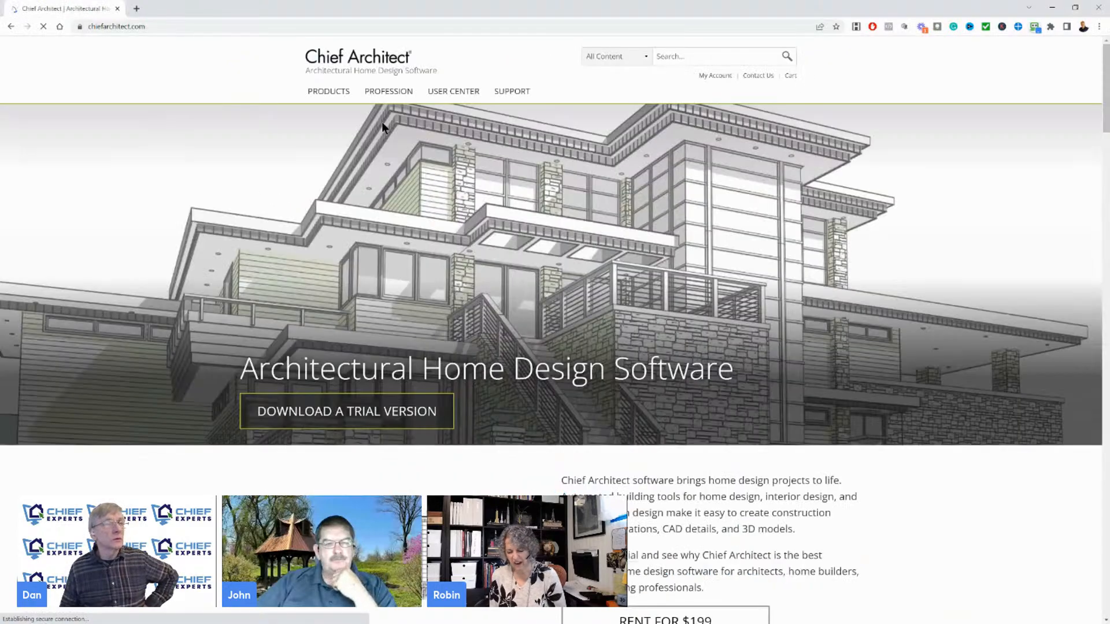
mouse_move(393, 105)
scroll(425, 314, "down", 4)
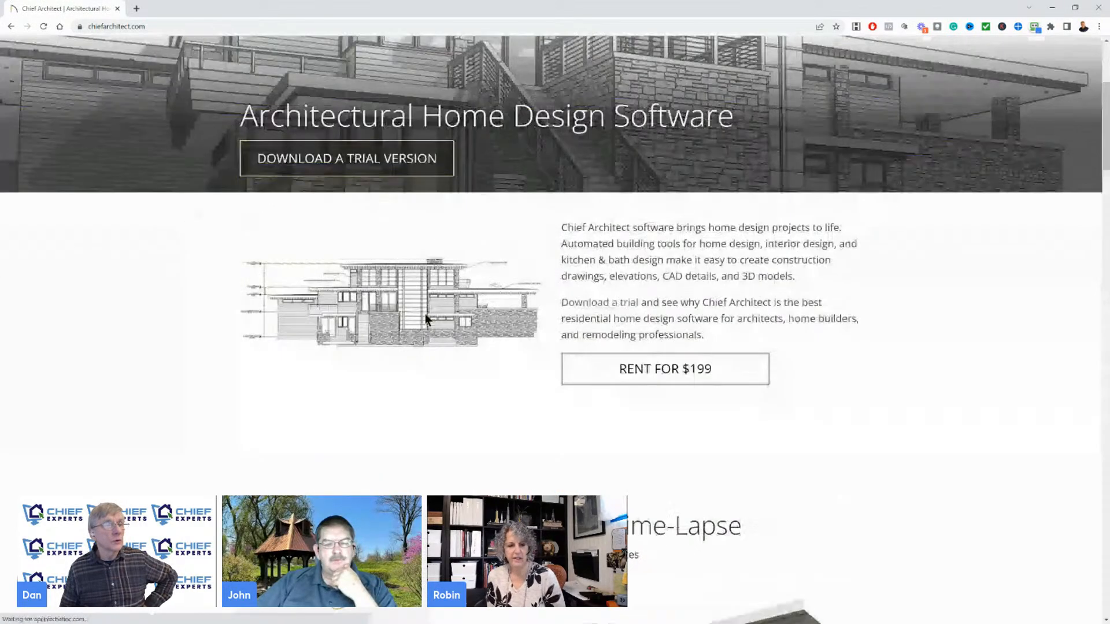
scroll(425, 313, "up", 4)
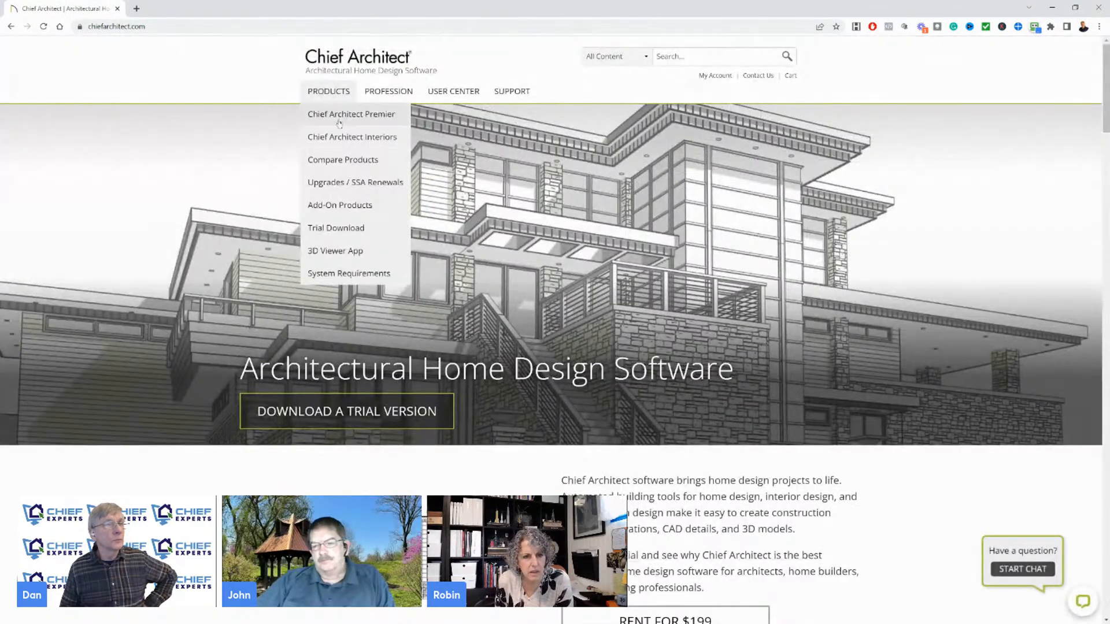
left_click(344, 114)
Look through the Chief Architect Premier page, from the purchase options down to the site planning section and back
scroll(513, 298, "down", 9)
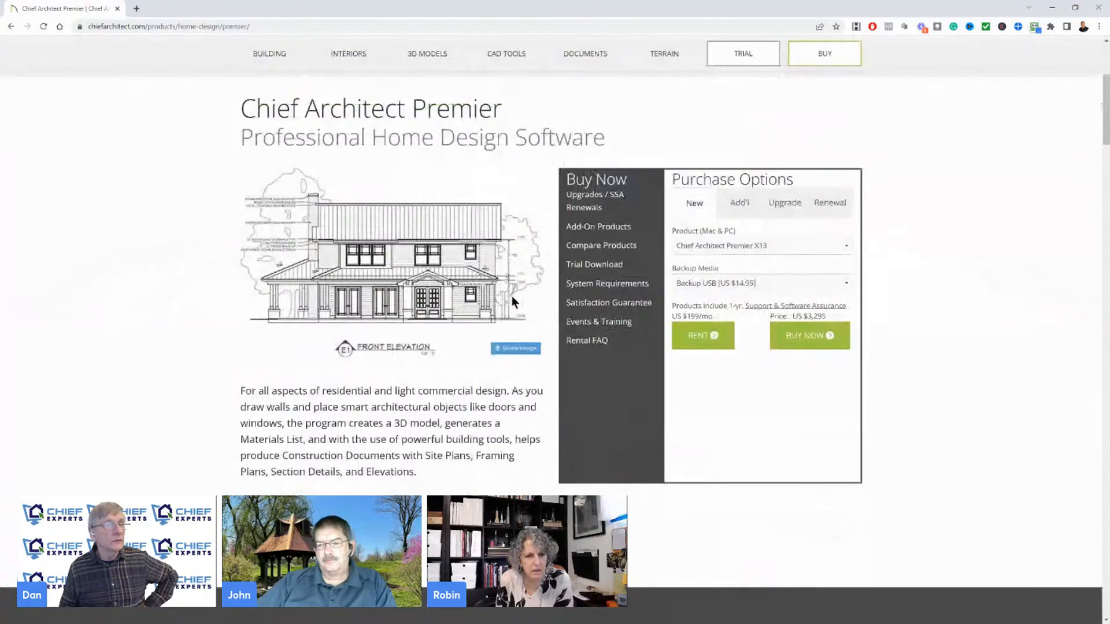
scroll(511, 296, "up", 5)
scroll(511, 296, "down", 8)
scroll(511, 296, "down", 20)
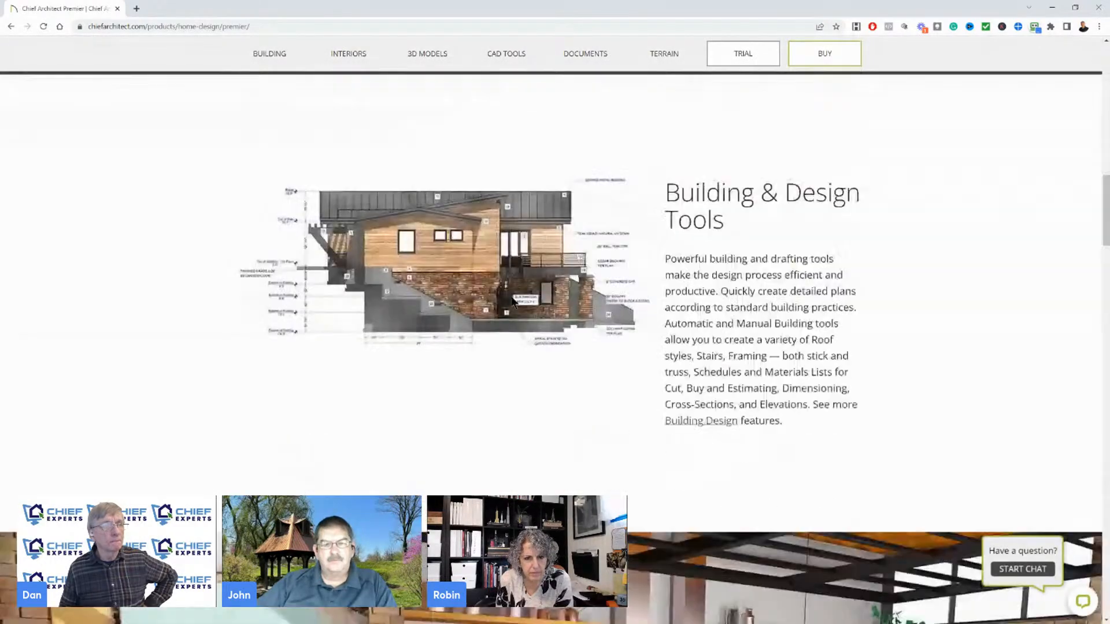
scroll(511, 296, "down", 20)
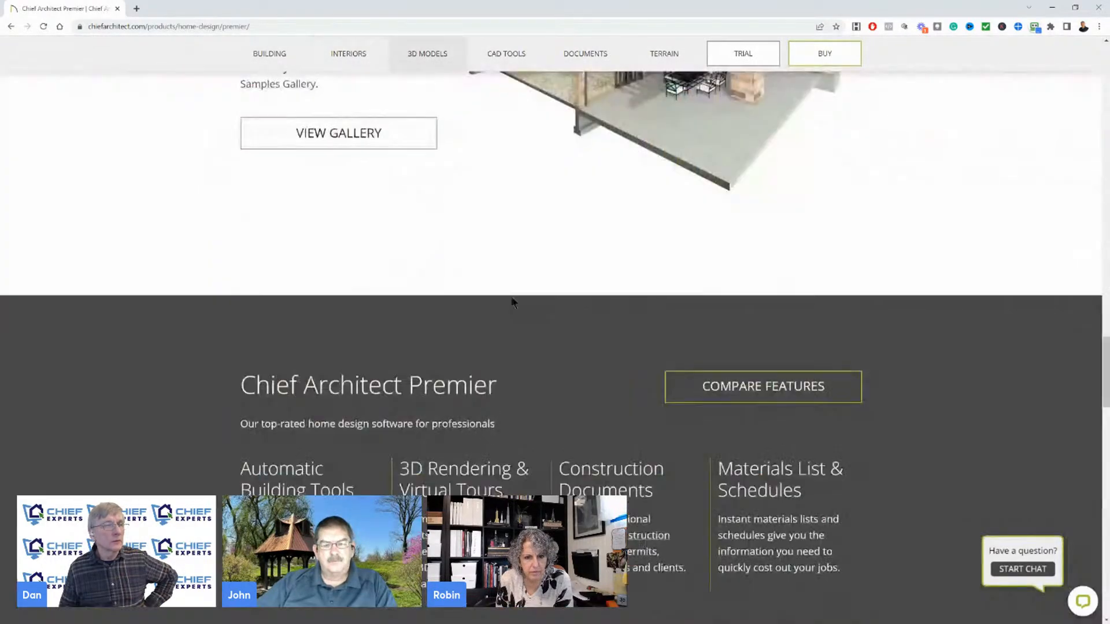
scroll(511, 296, "down", 15)
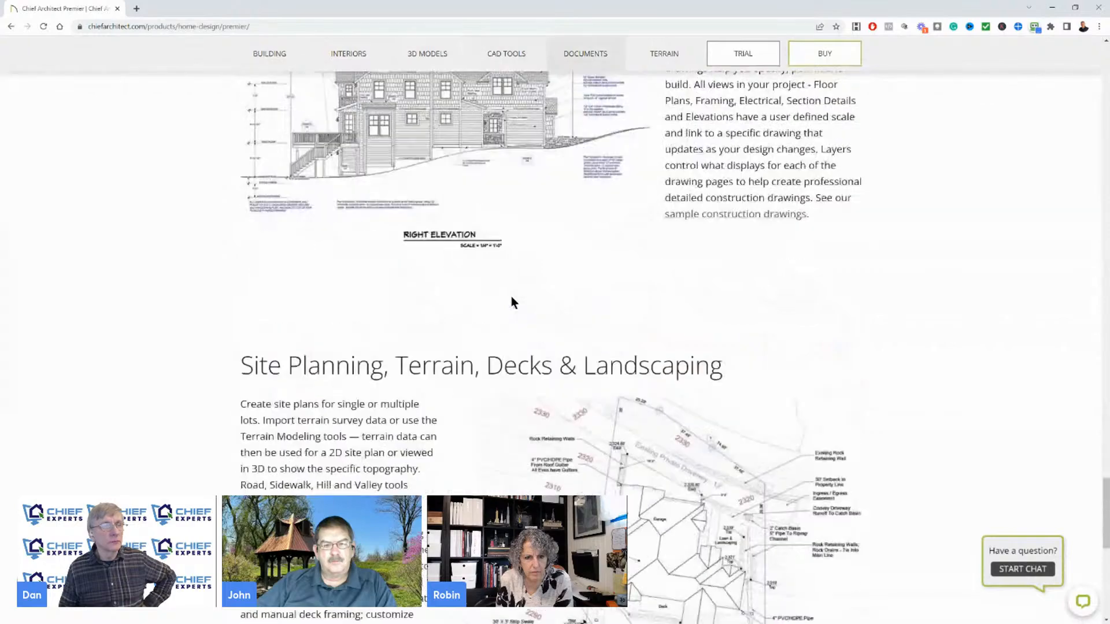
scroll(510, 313, "up", 20)
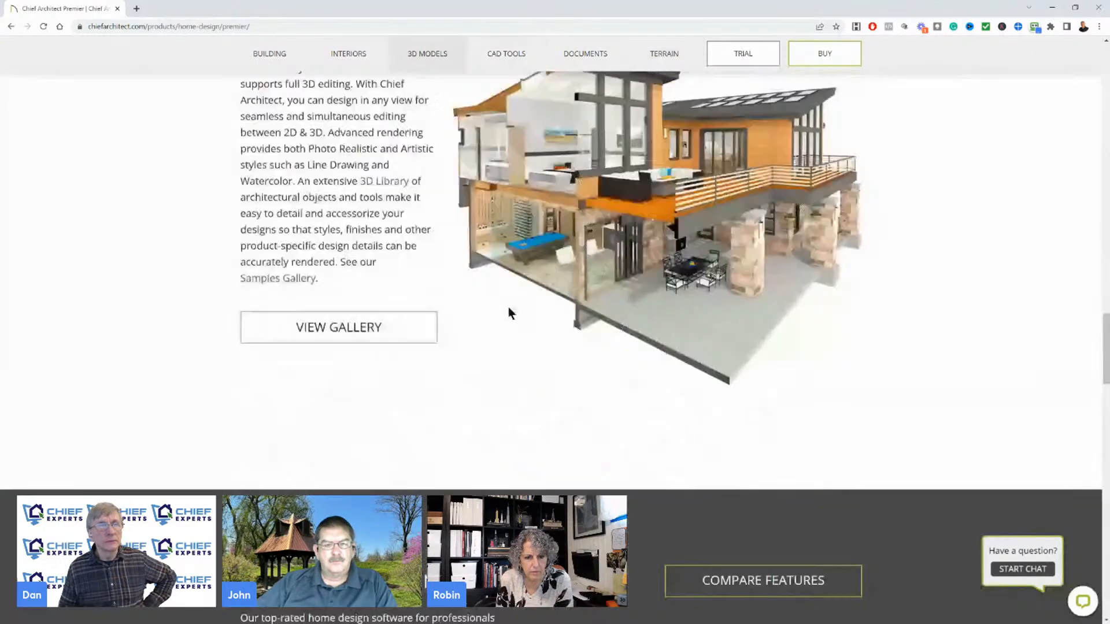
scroll(510, 313, "up", 10)
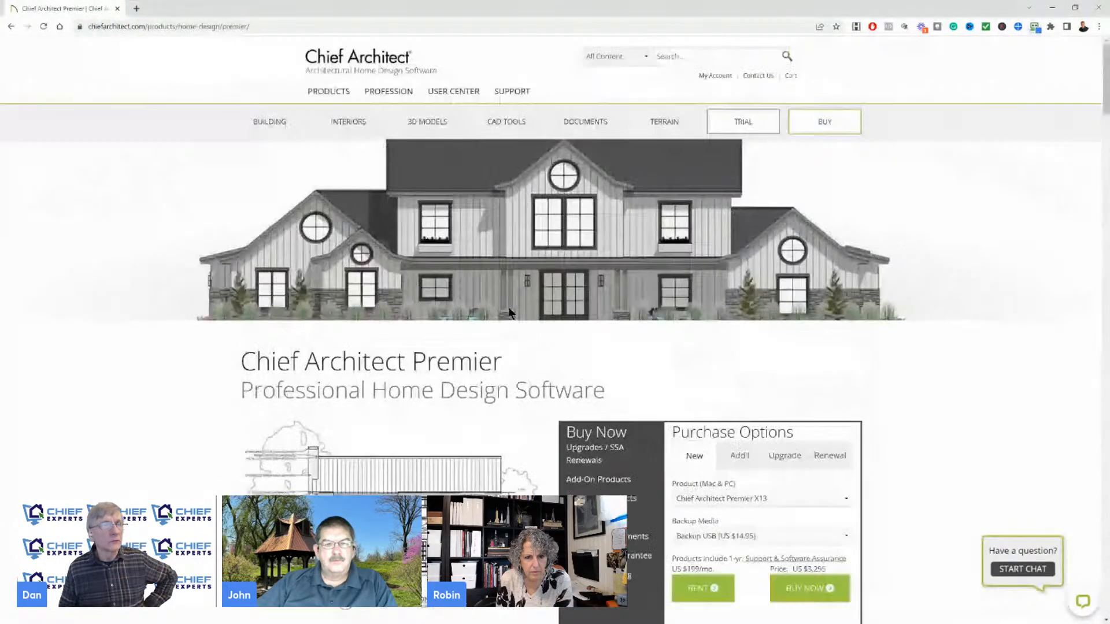
Open the Upgrades / SSA Renewals page from the Premier page and open its X13 New Features PDF
scroll(495, 300, "down", 4)
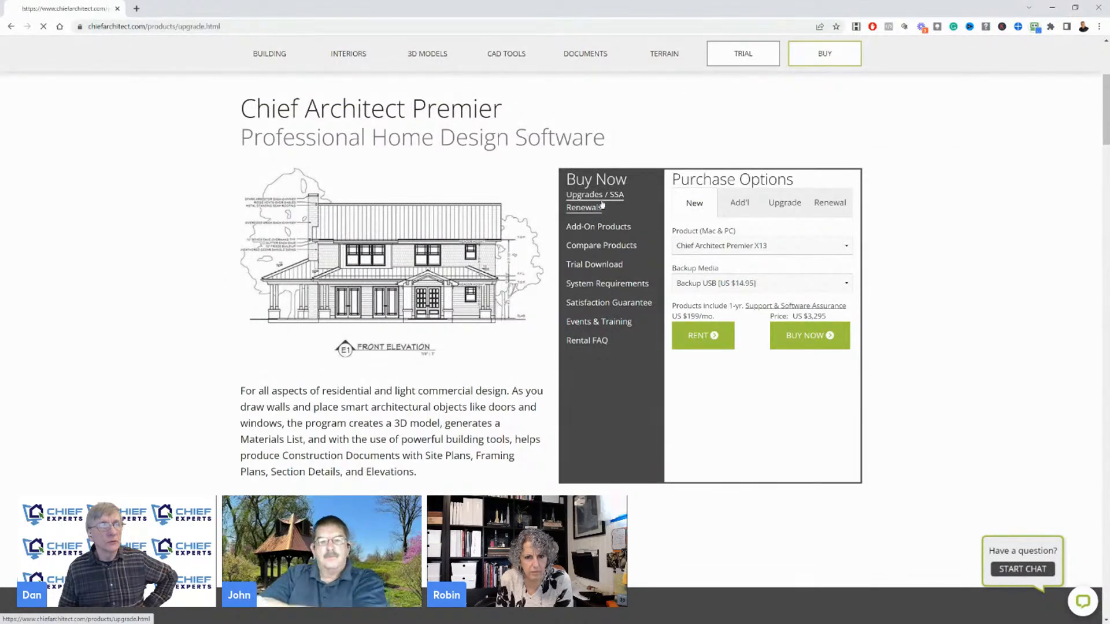
scroll(450, 359, "down", 4)
scroll(438, 375, "down", 7)
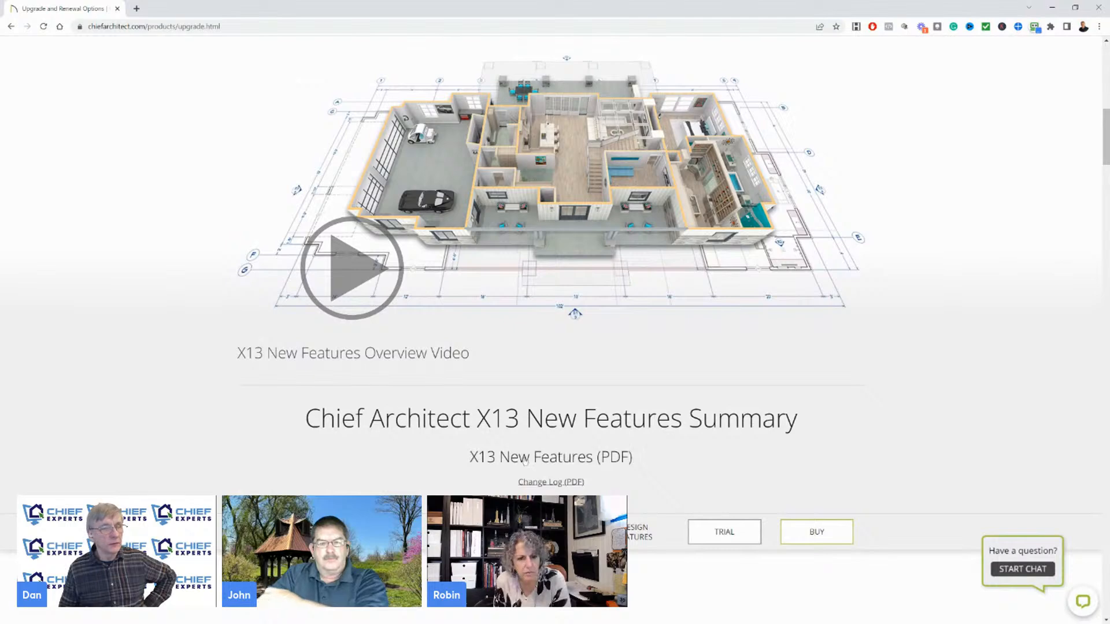
scroll(524, 461, "down", 1)
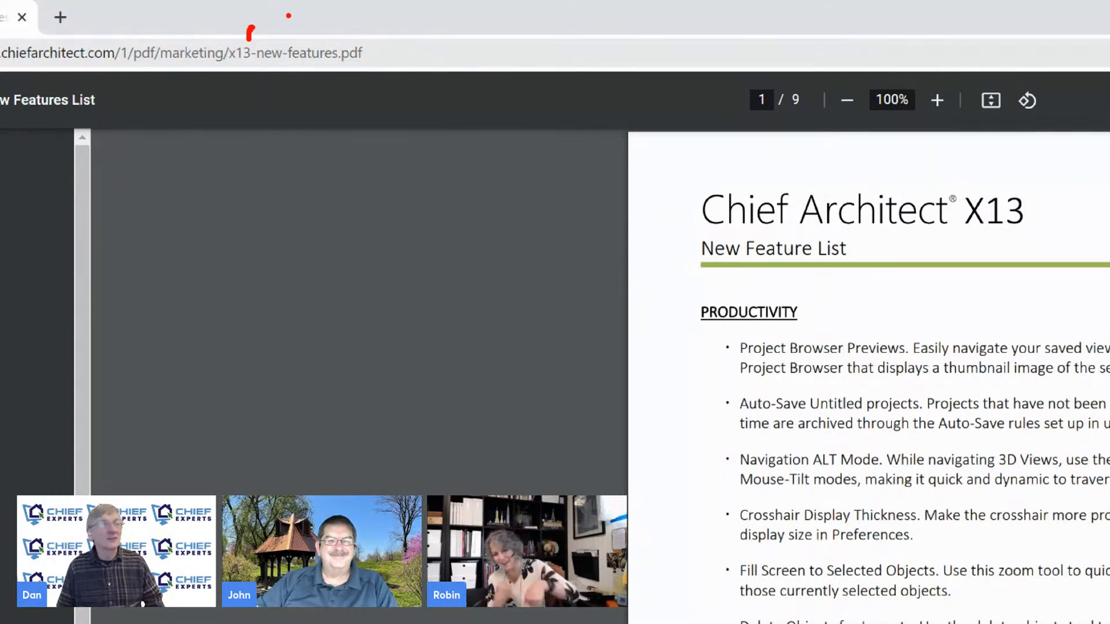
Circle the PDF's web address in red on screen, clear the markup, and switch back to Chief Architect's kitchen camera view
mouse_move(132, 17)
left_mouse_down()
mouse_move(460, 87)
mouse_move(217, 16)
left_mouse_up()
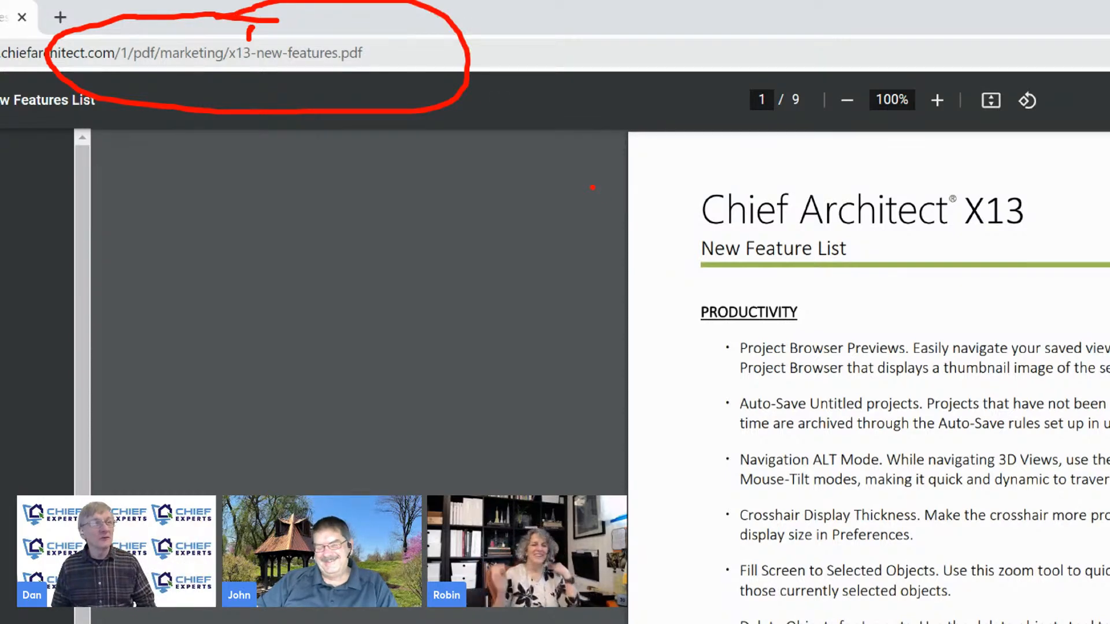
key("Escape")
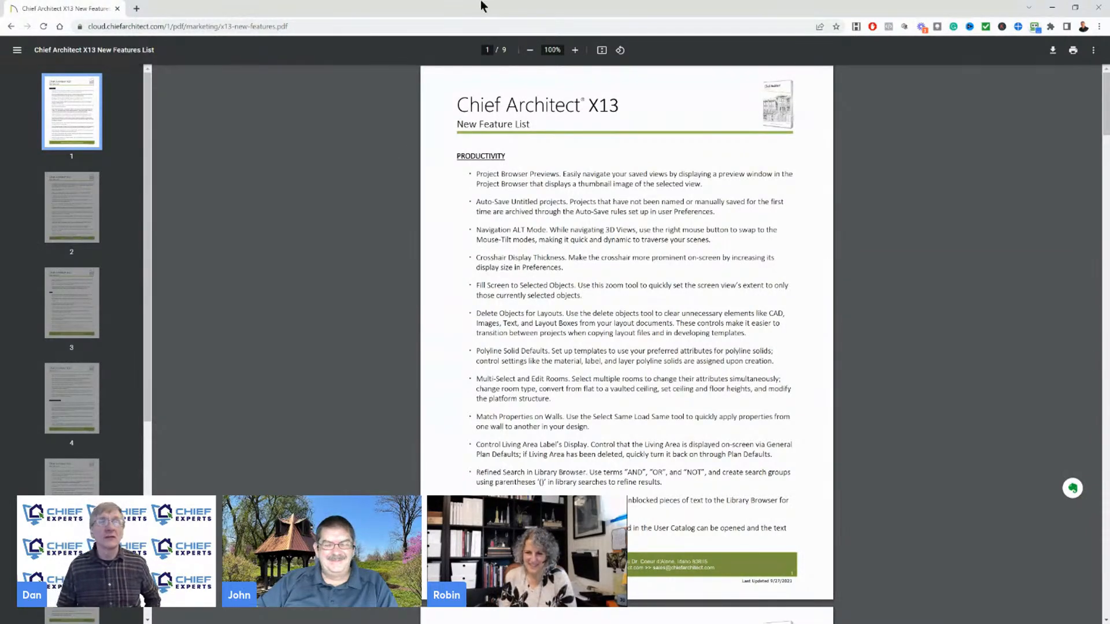
left_click(1052, 8)
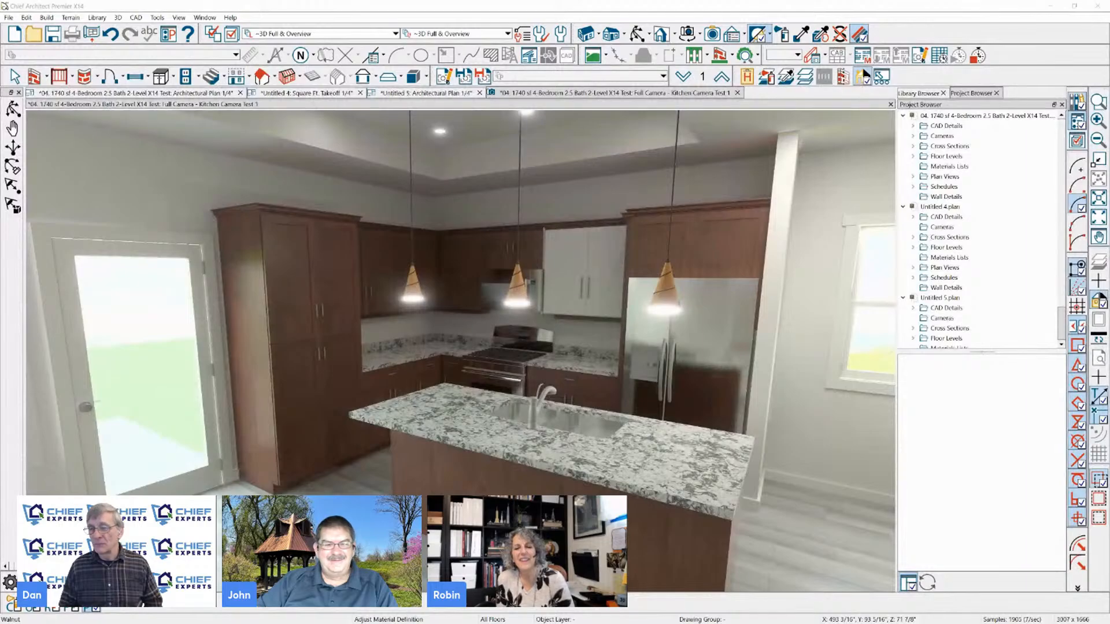